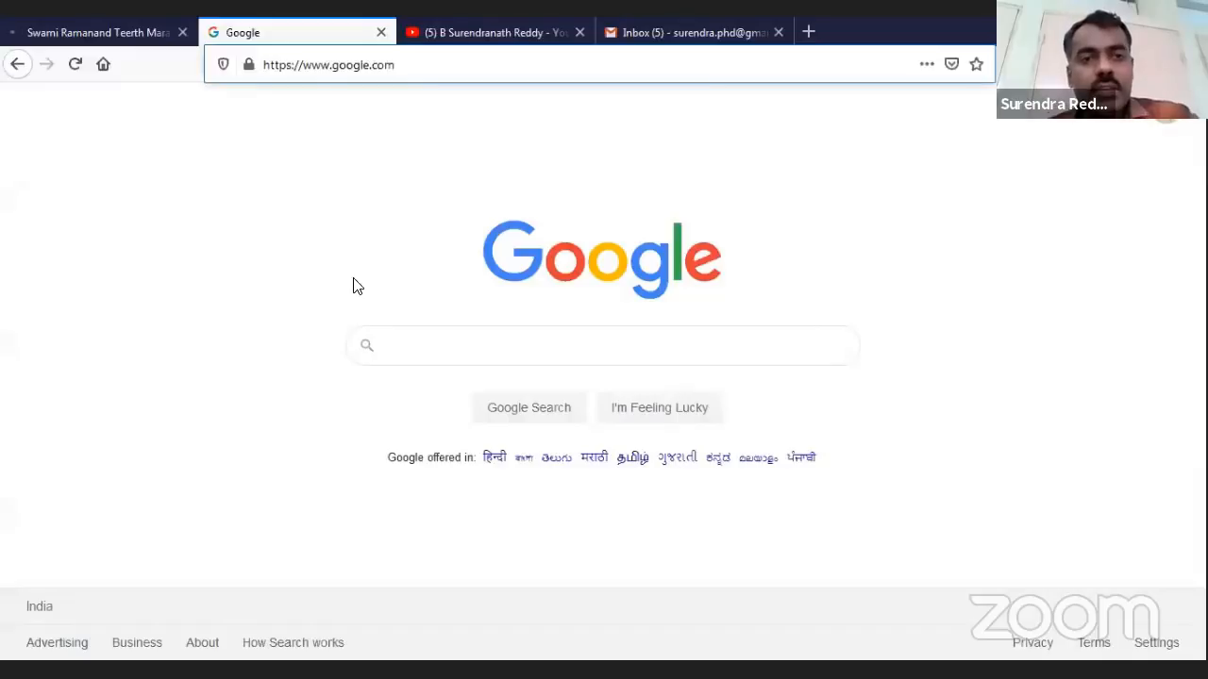
Search Google for 'microsoft forms' and open the Microsoft Forms website from the results
click(445, 347)
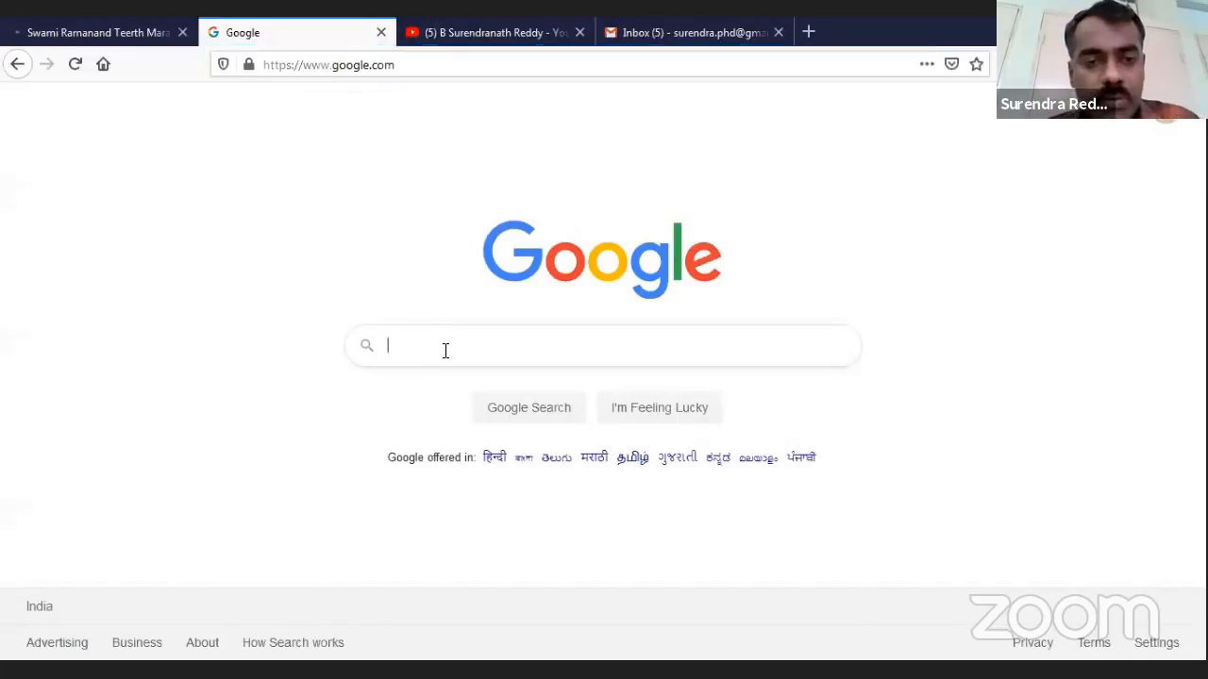
text(mic)
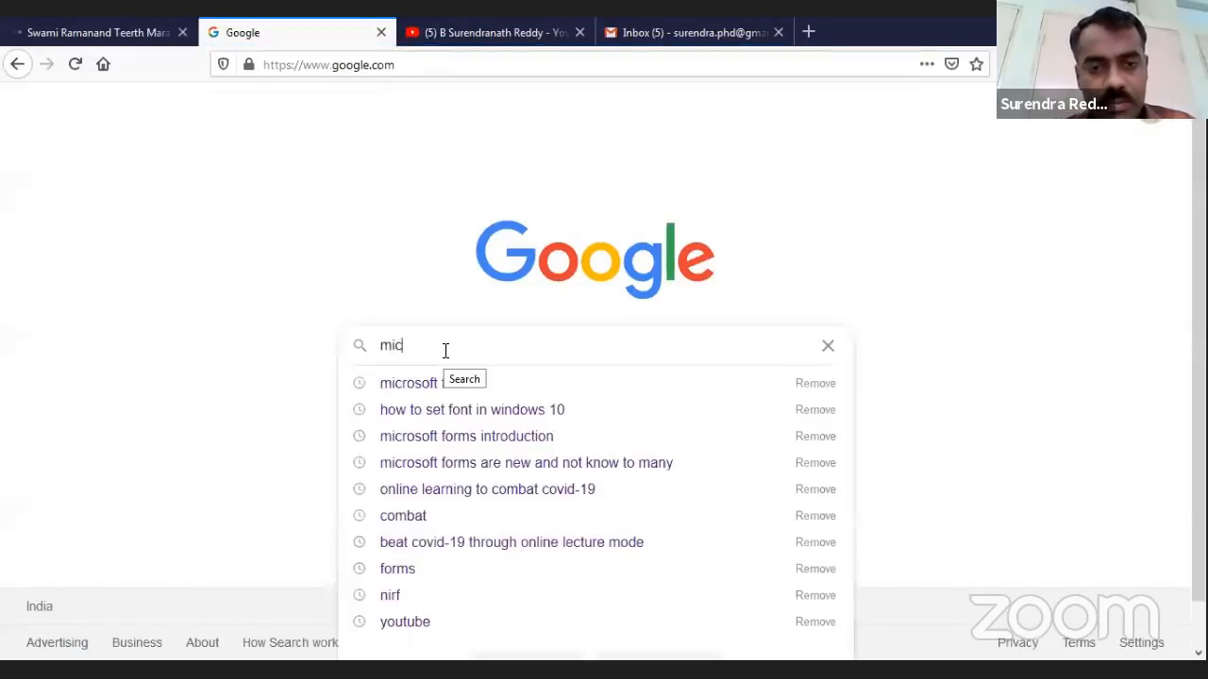
click(444, 385)
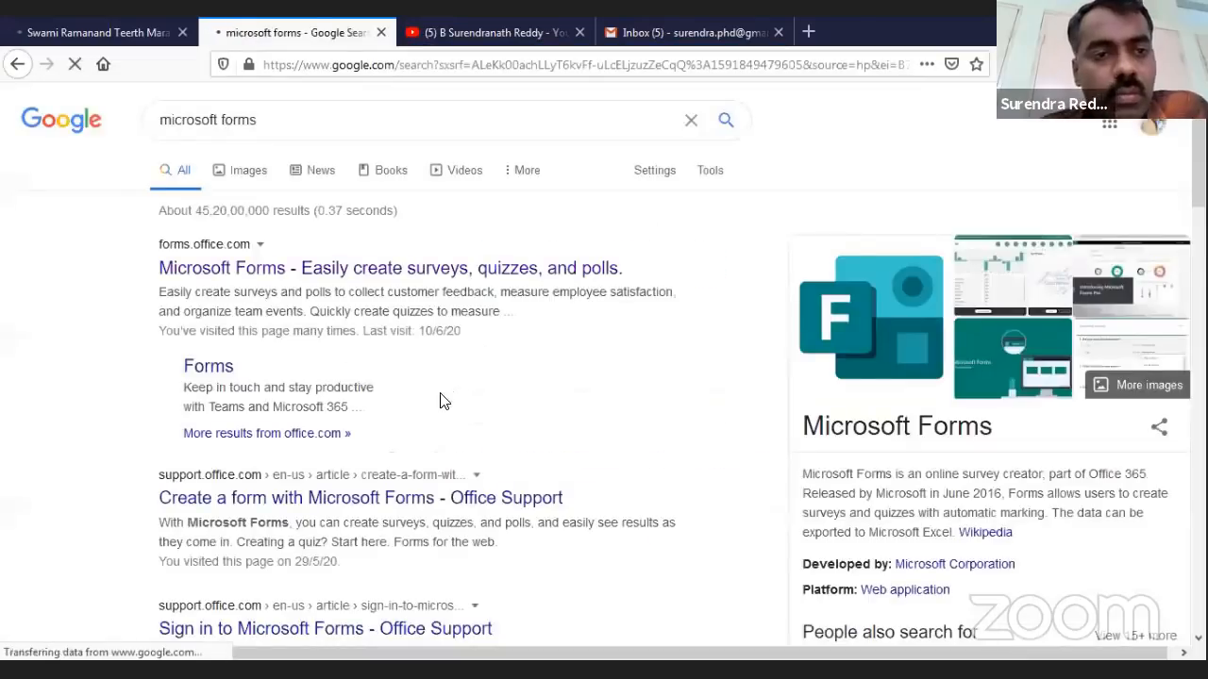
click(257, 271)
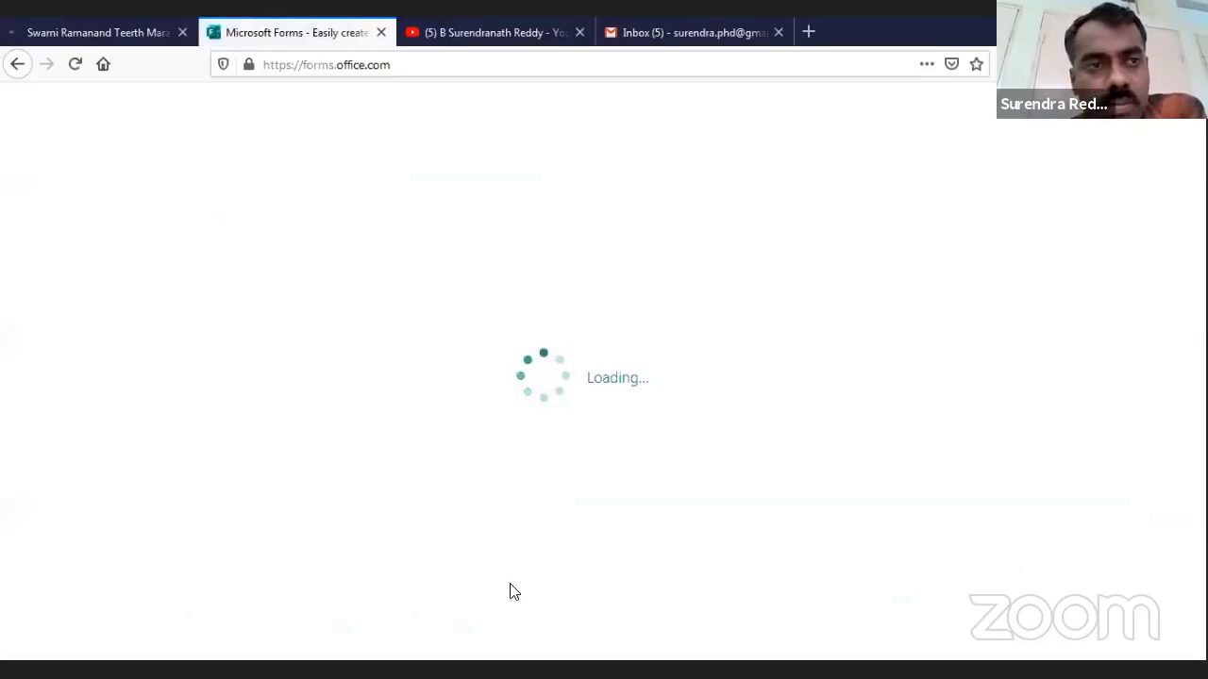
Return to the Microsoft Forms tab, browse the landing page, and choose Get started
click(79, 35)
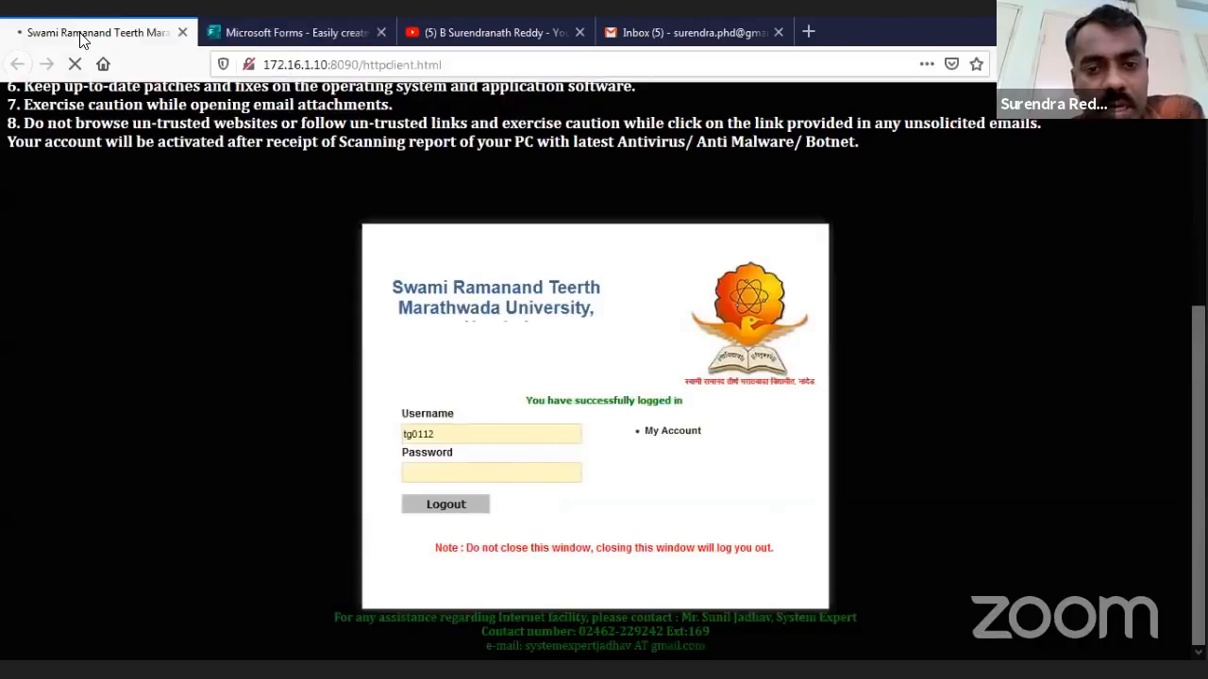
click(274, 25)
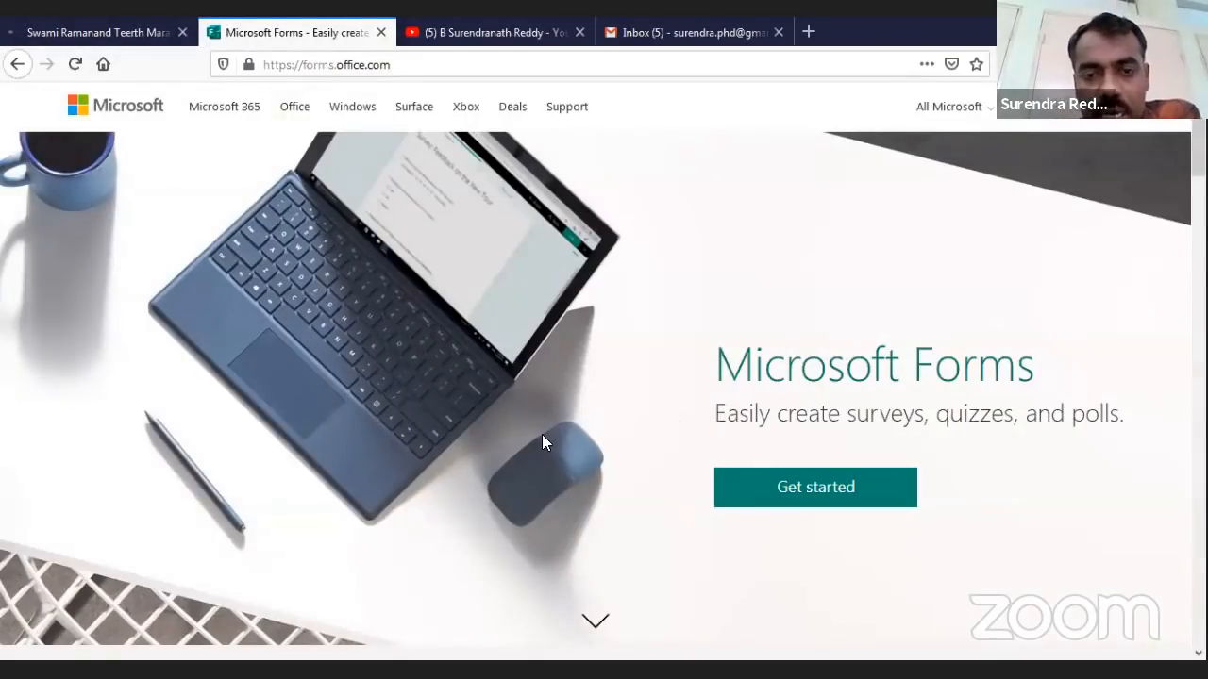
scroll(542, 436, down, 10)
scroll(523, 453, down, 3)
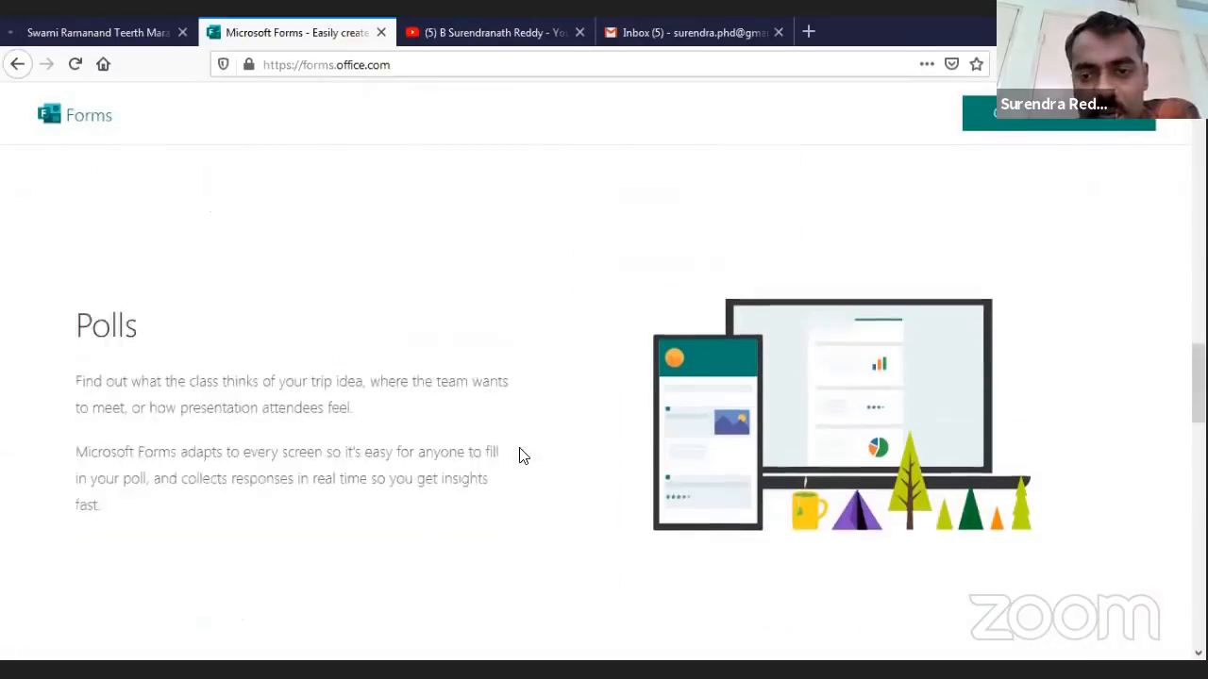
scroll(521, 455, up, 13)
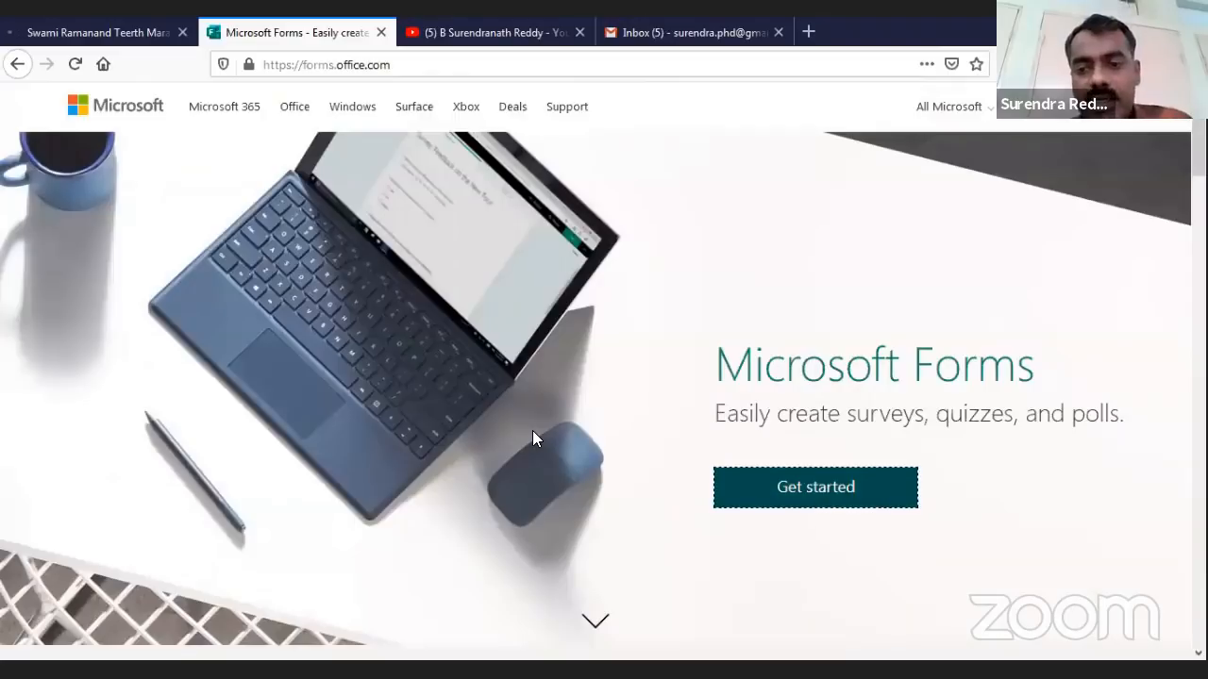
click(819, 490)
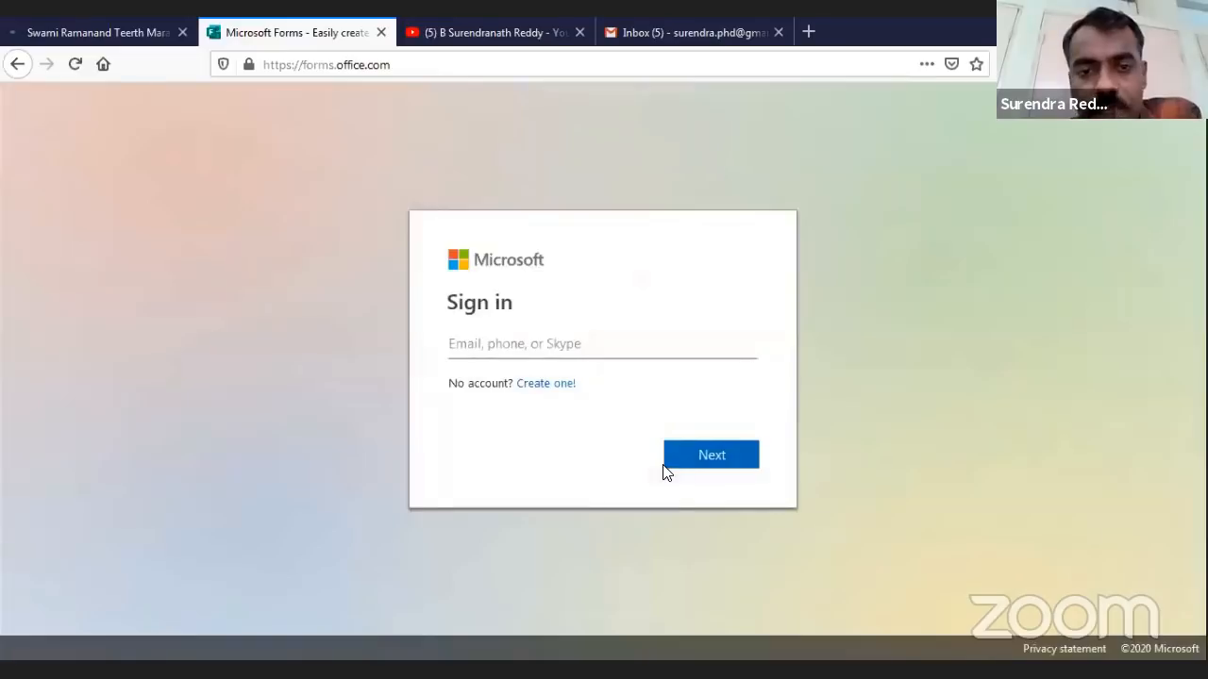
Enter the account e-mail address and password to sign in to Microsoft Forms
click(653, 342)
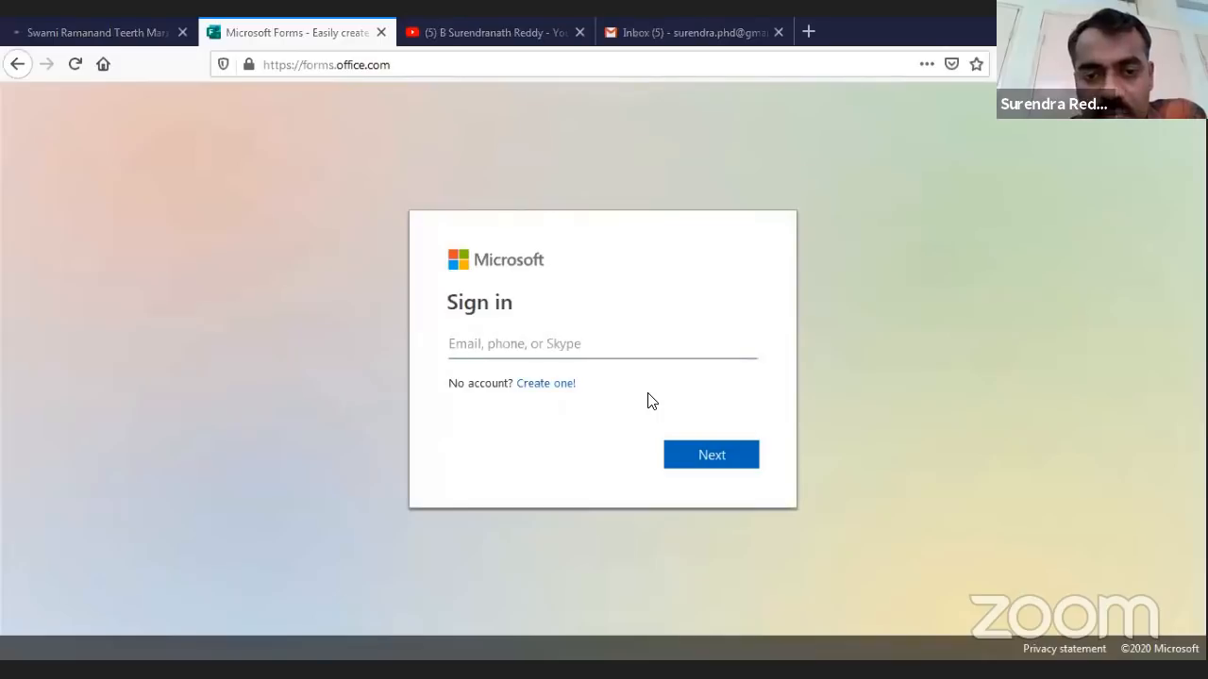
click(530, 344)
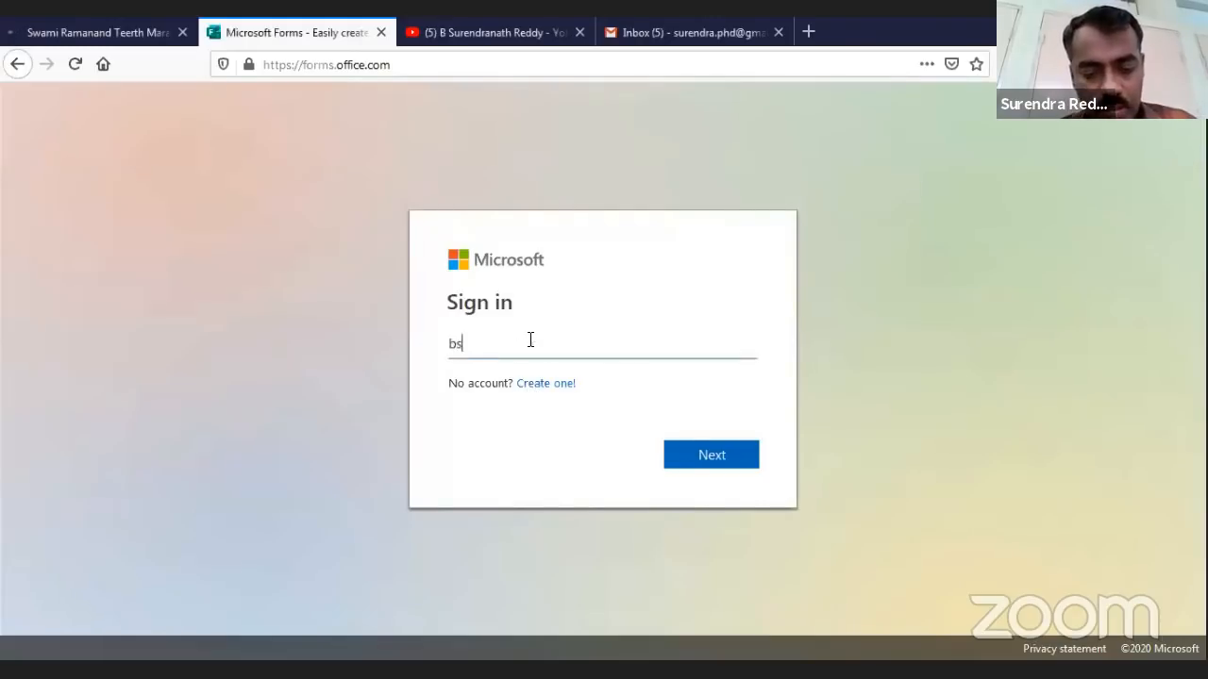
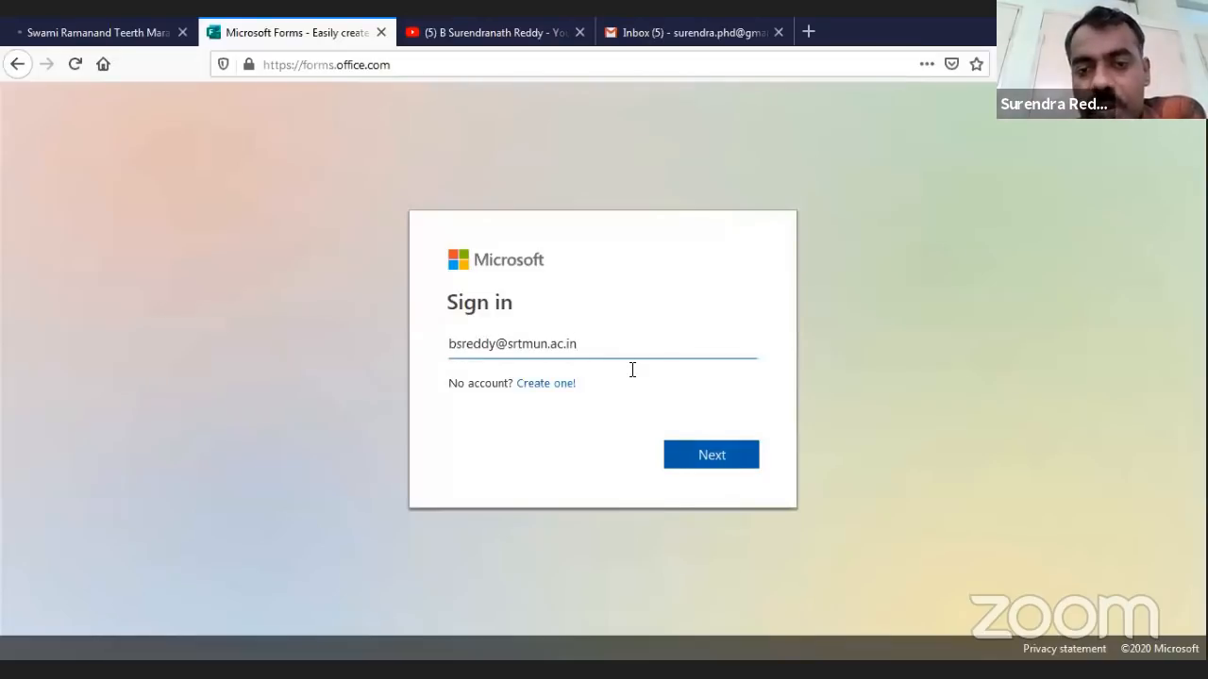
key(Tab)
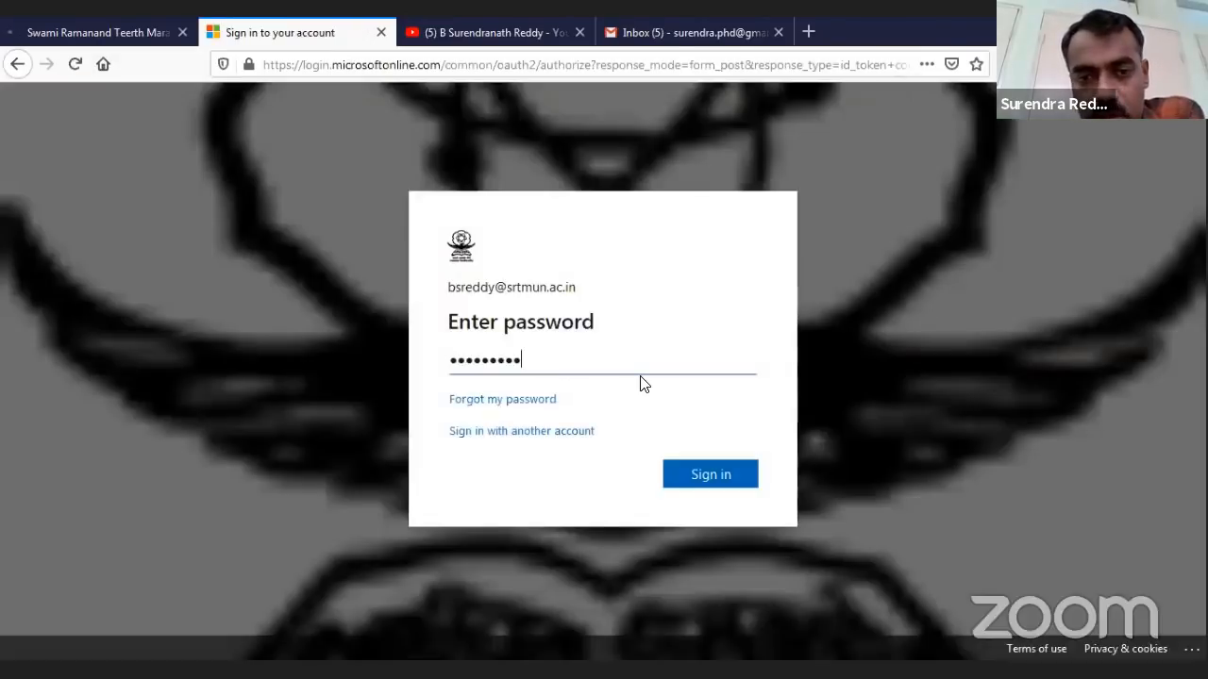
key(Return)
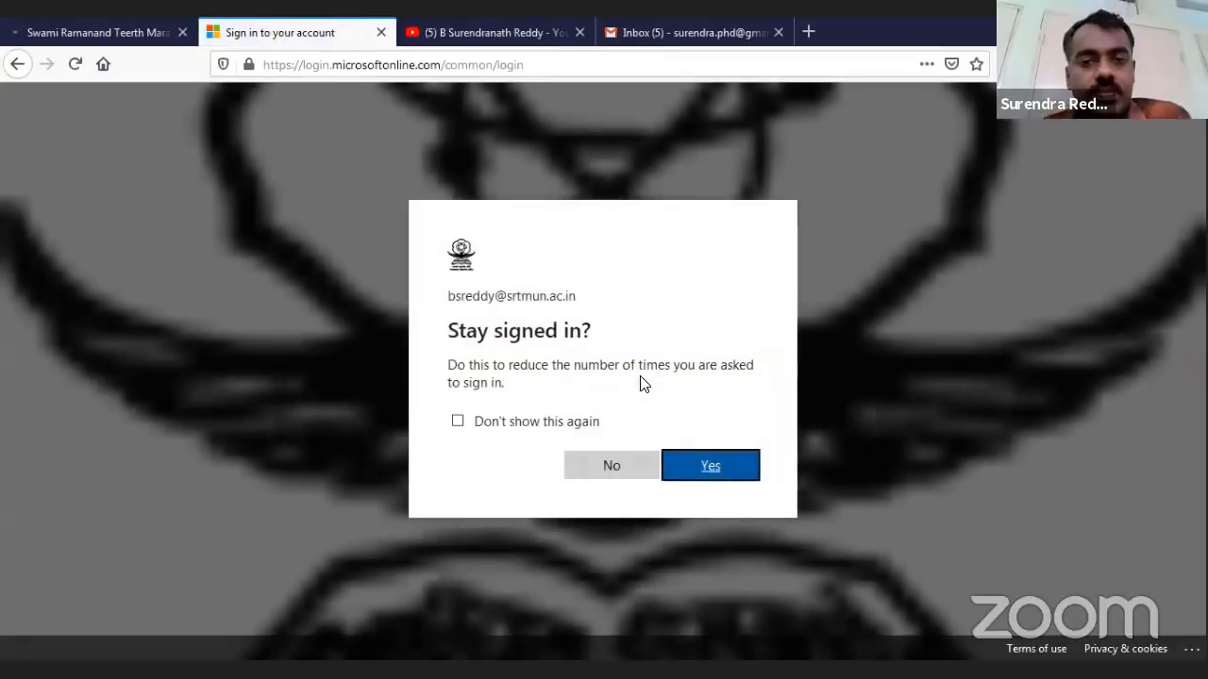
Decline staying signed in and let the My forms page load
click(636, 478)
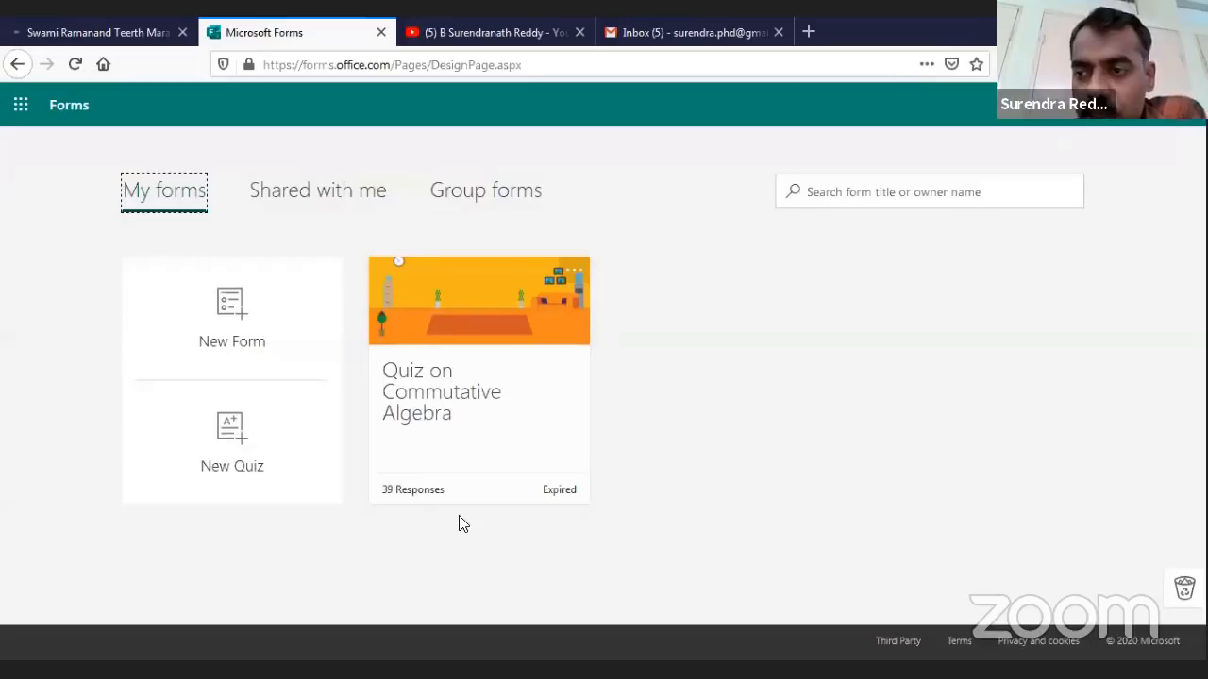
key(ctrl+shift+3)
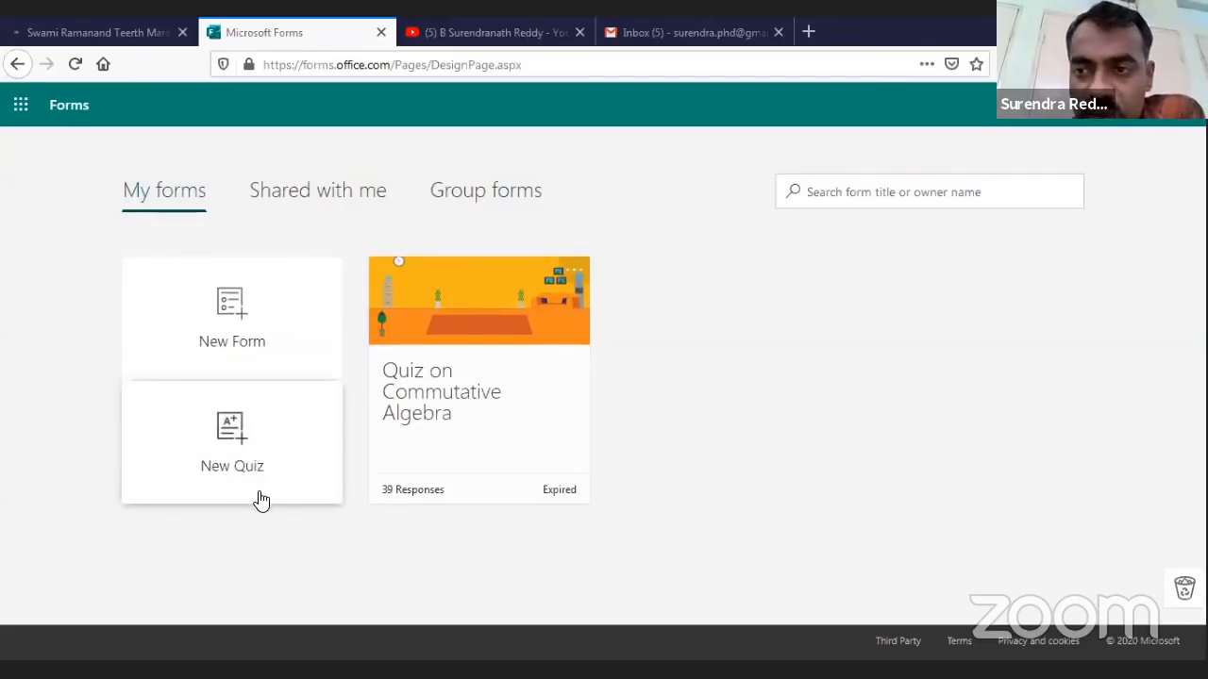
Create a new blank form titled 'Demo form'
click(238, 327)
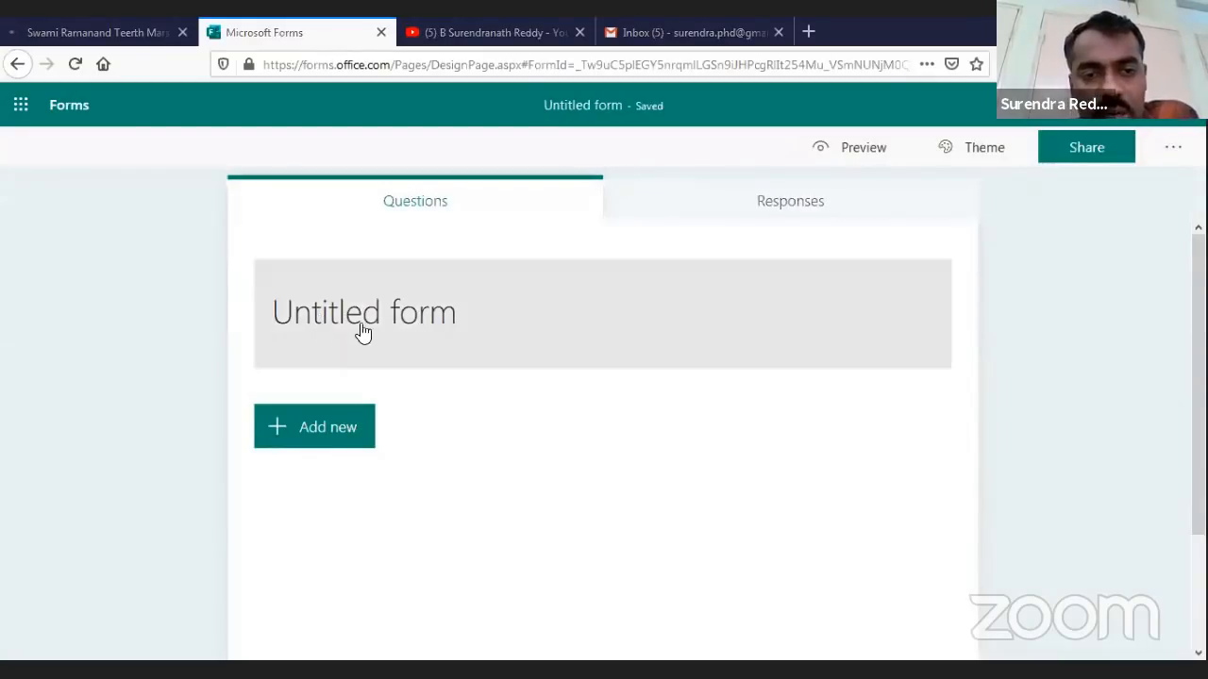
click(406, 321)
text(Demo fo)
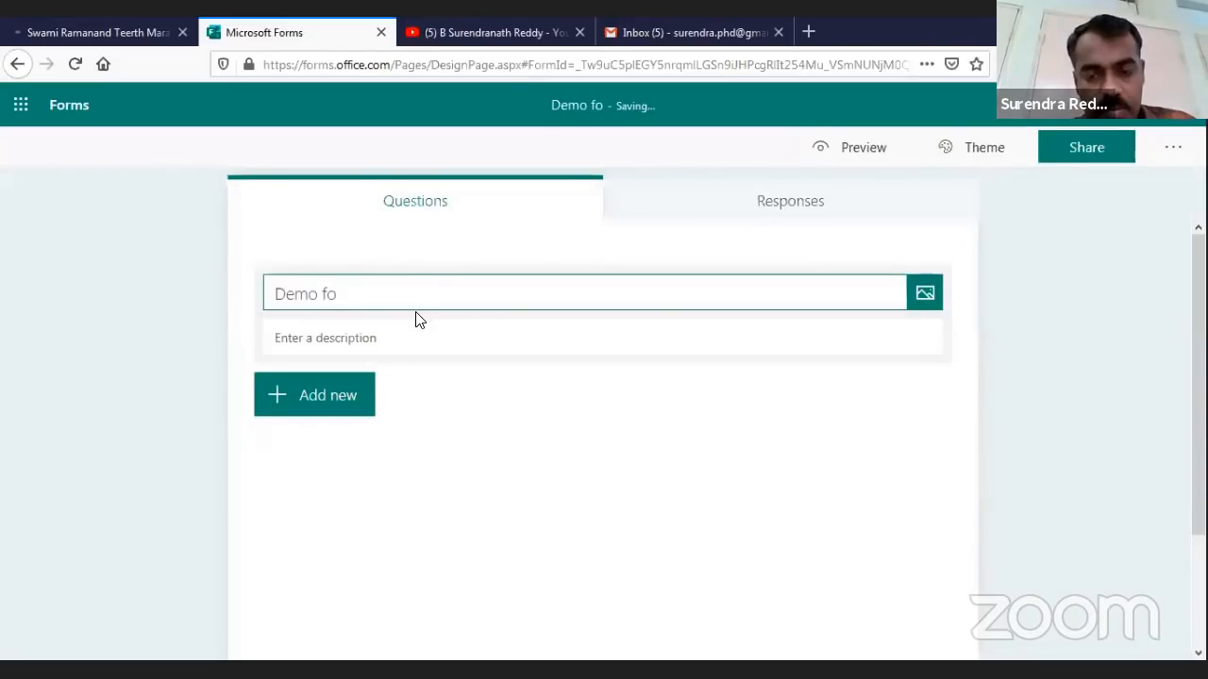
key(BackSpace)
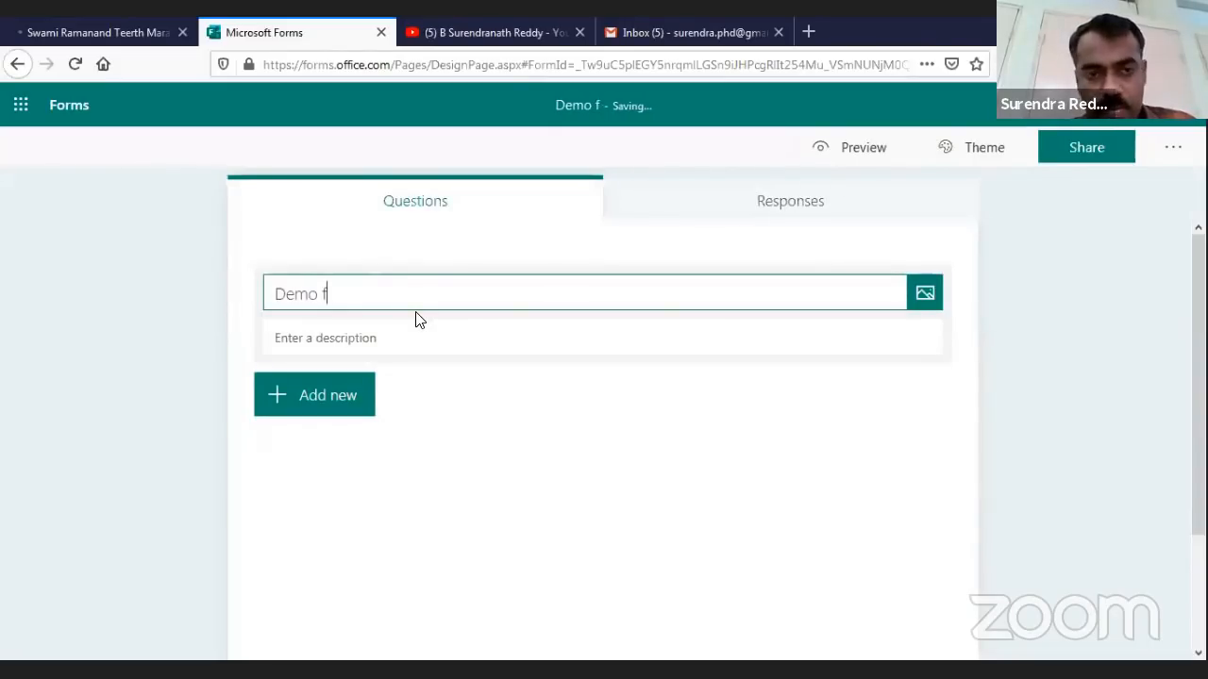
text(orm)
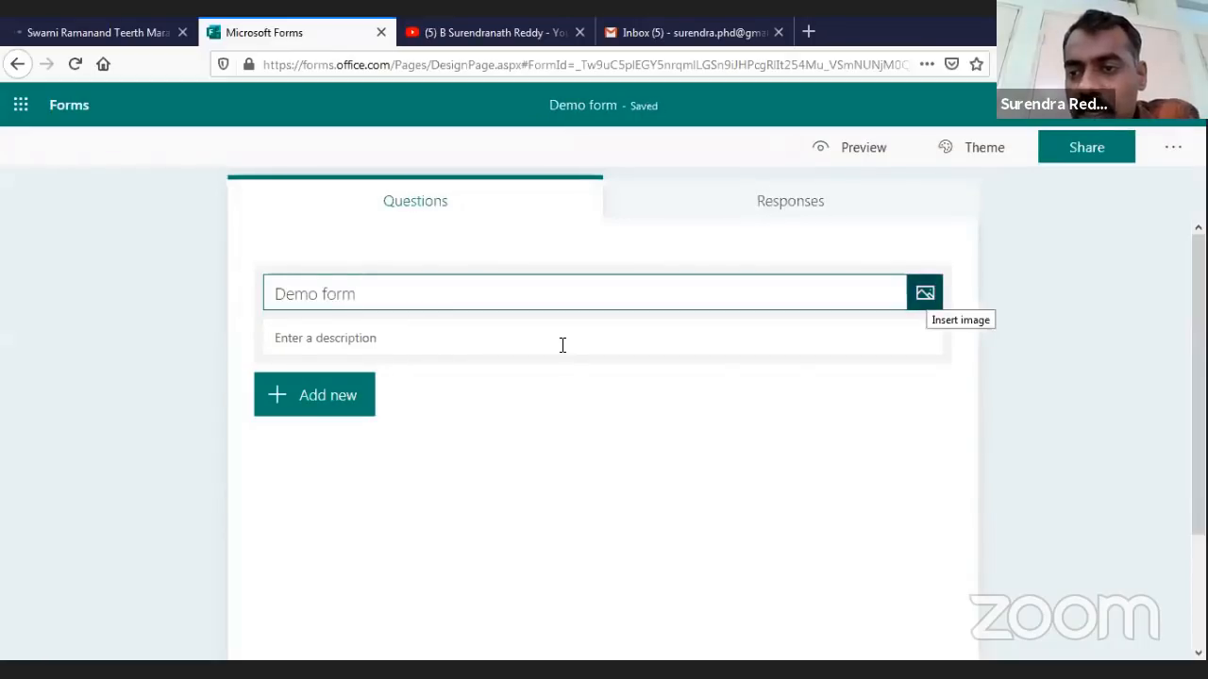
Add a new question and preview the extra question types, including Likert
click(326, 398)
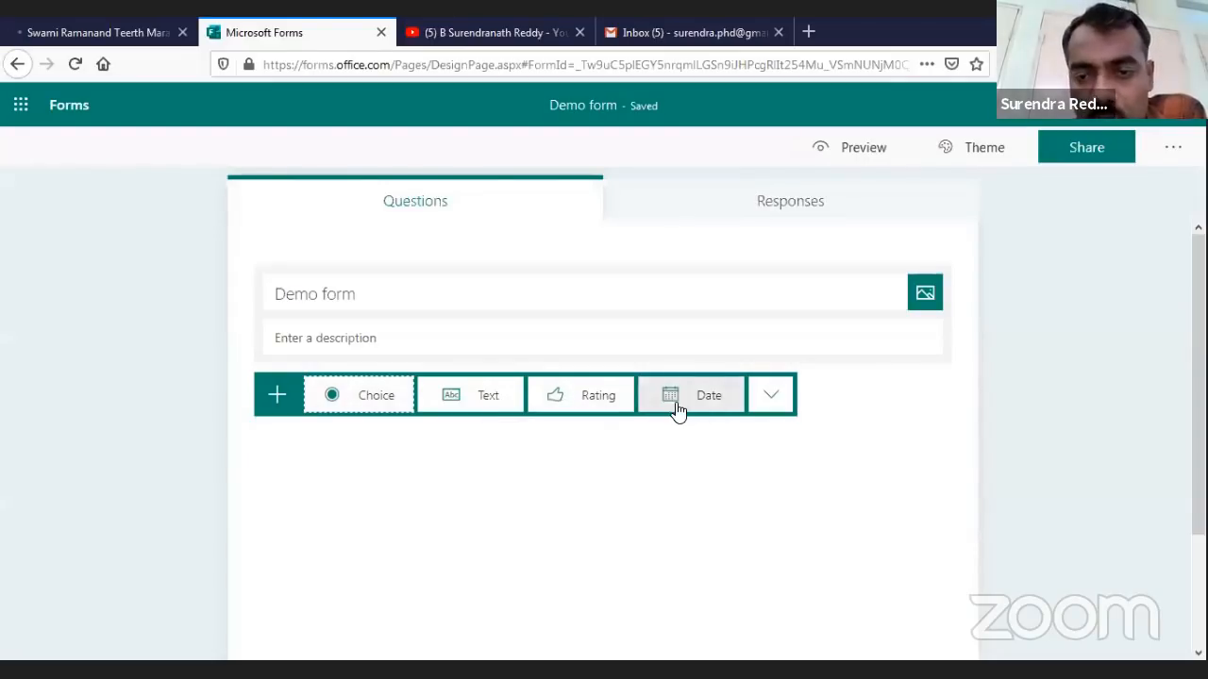
key(Return)
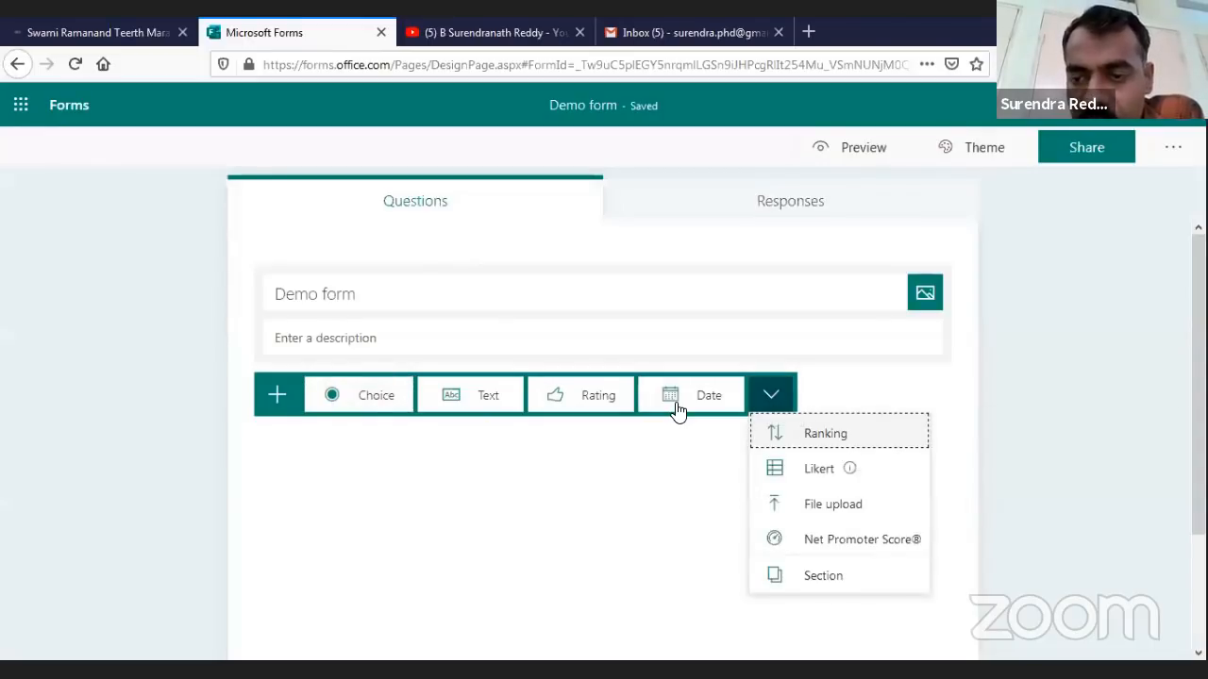
mouse_move(819, 469)
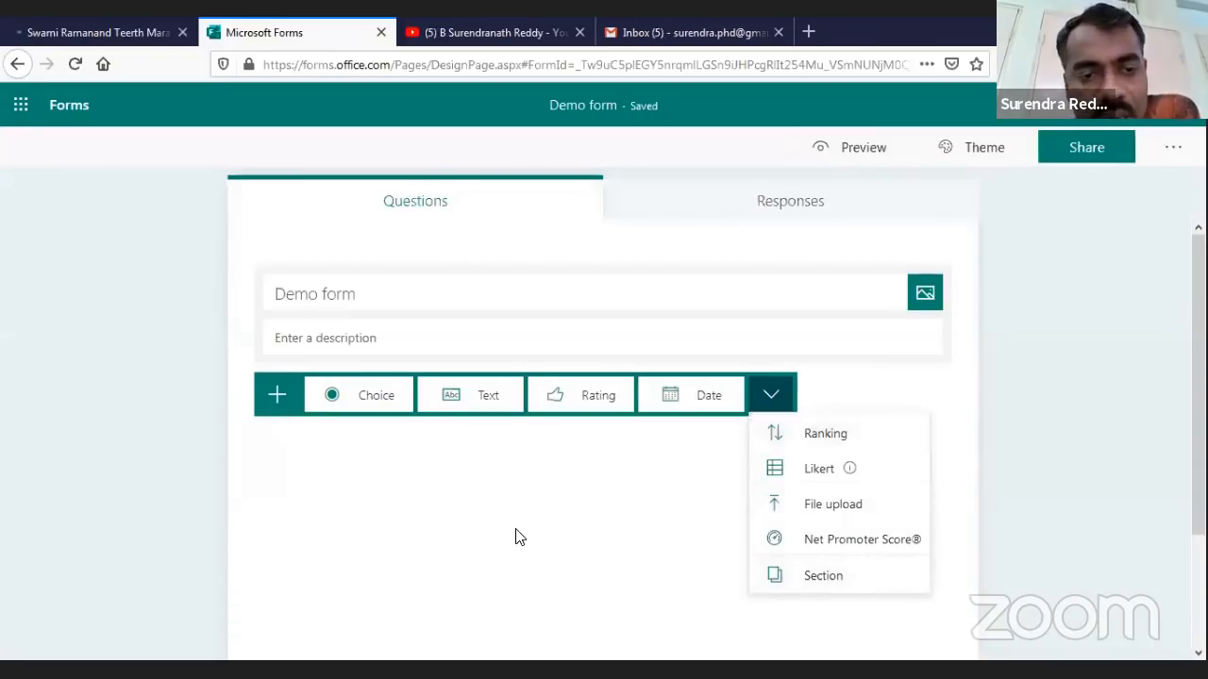
Add a single-answer choice question with three options and clear its default title
click(363, 405)
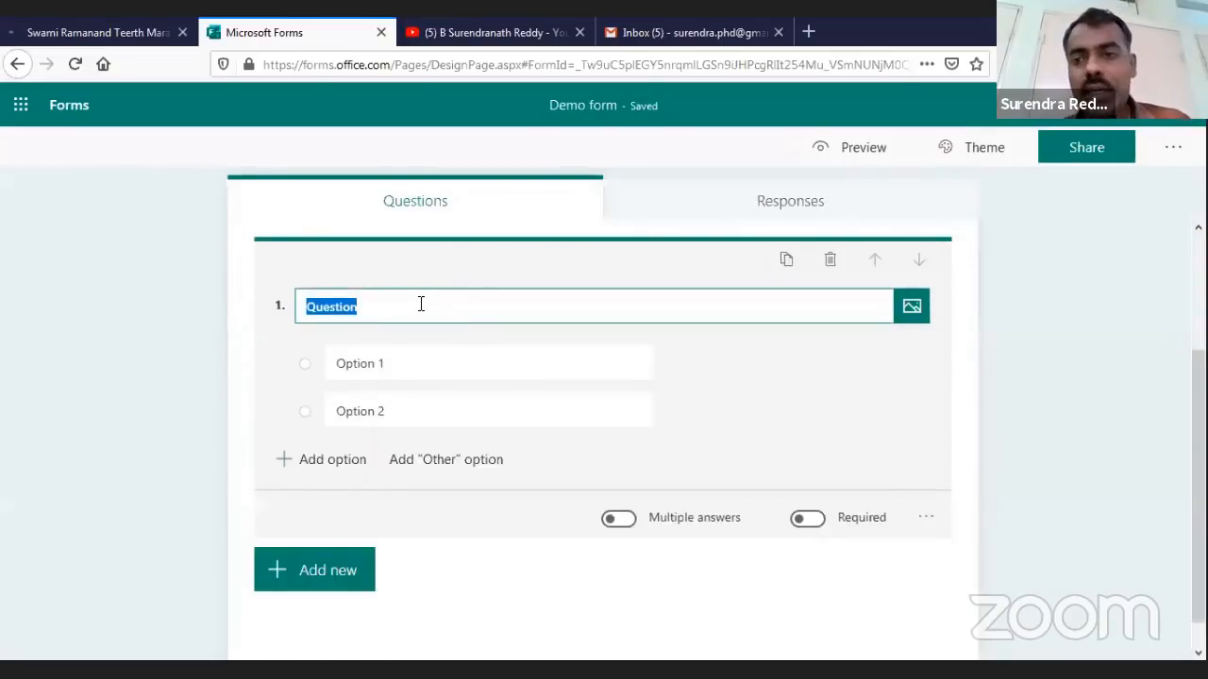
click(332, 459)
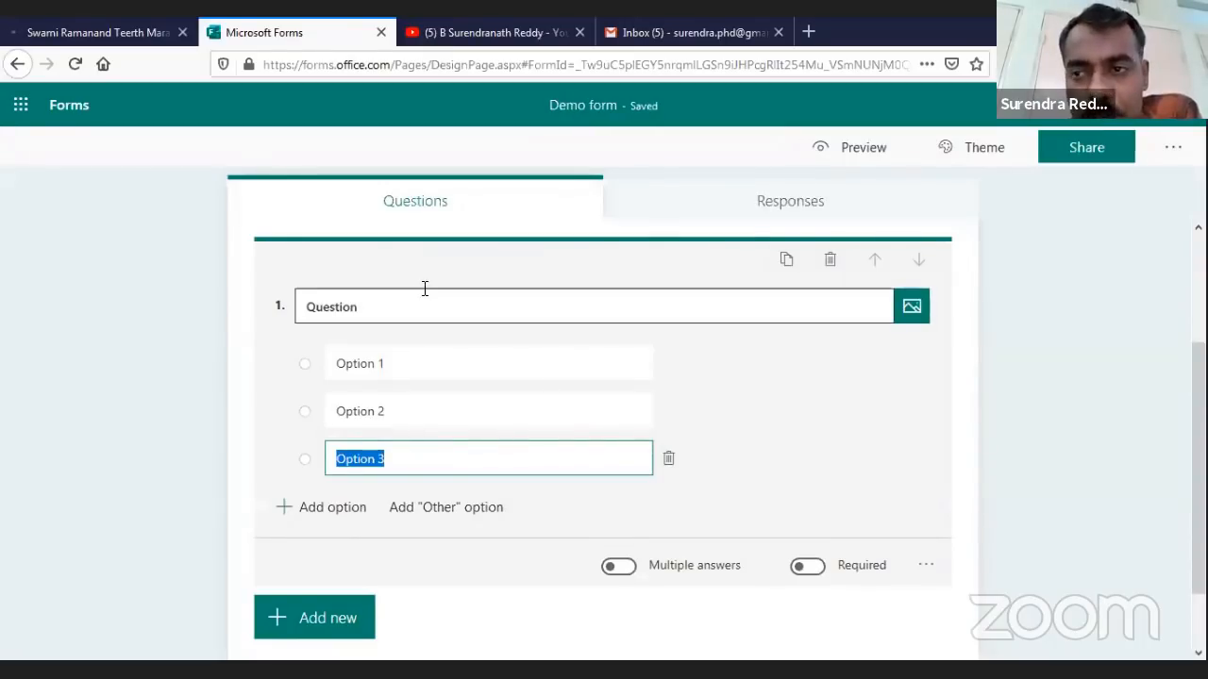
click(630, 569)
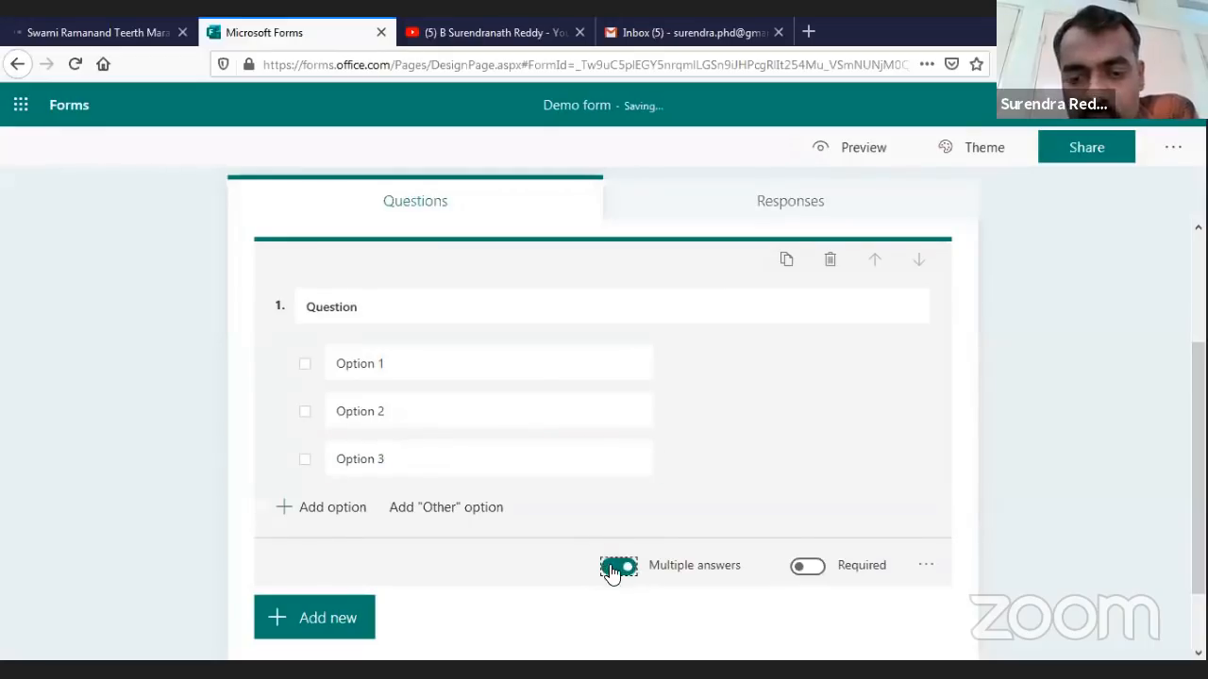
click(613, 569)
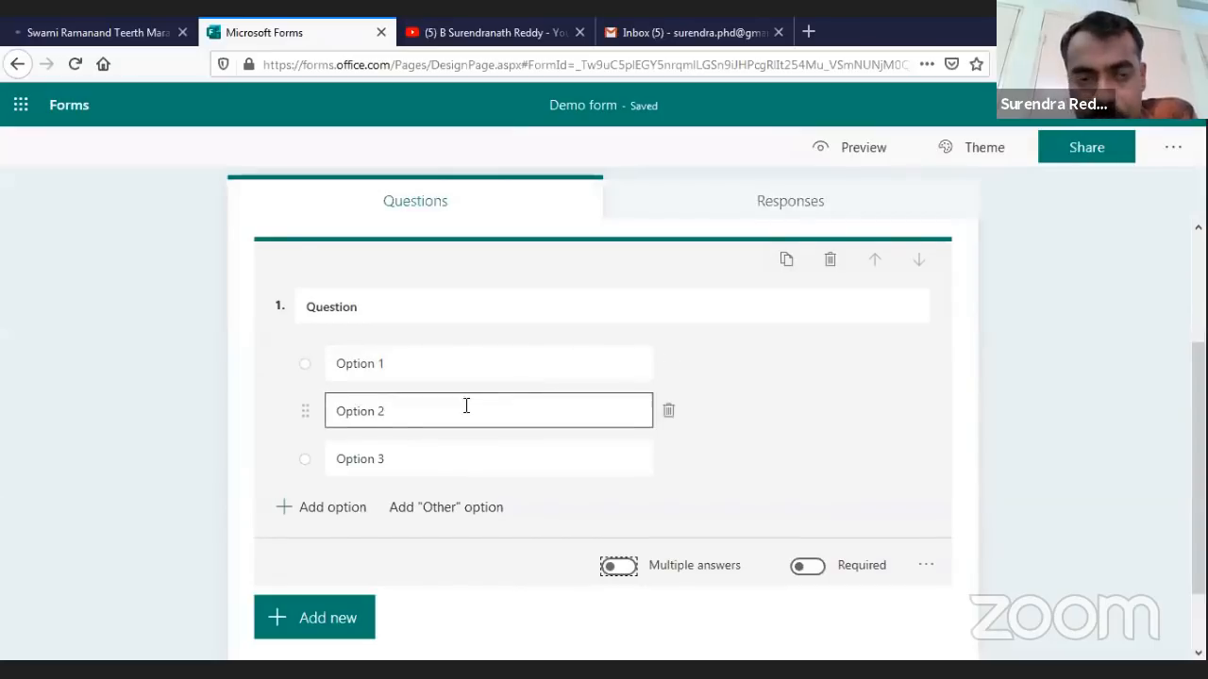
click(419, 306)
key(BackSpace)
key(BackSpace)
key(BackSpace)
key(BackSpace)
key(BackSpace)
key(BackSpace)
key(BackSpace)
key(BackSpace)
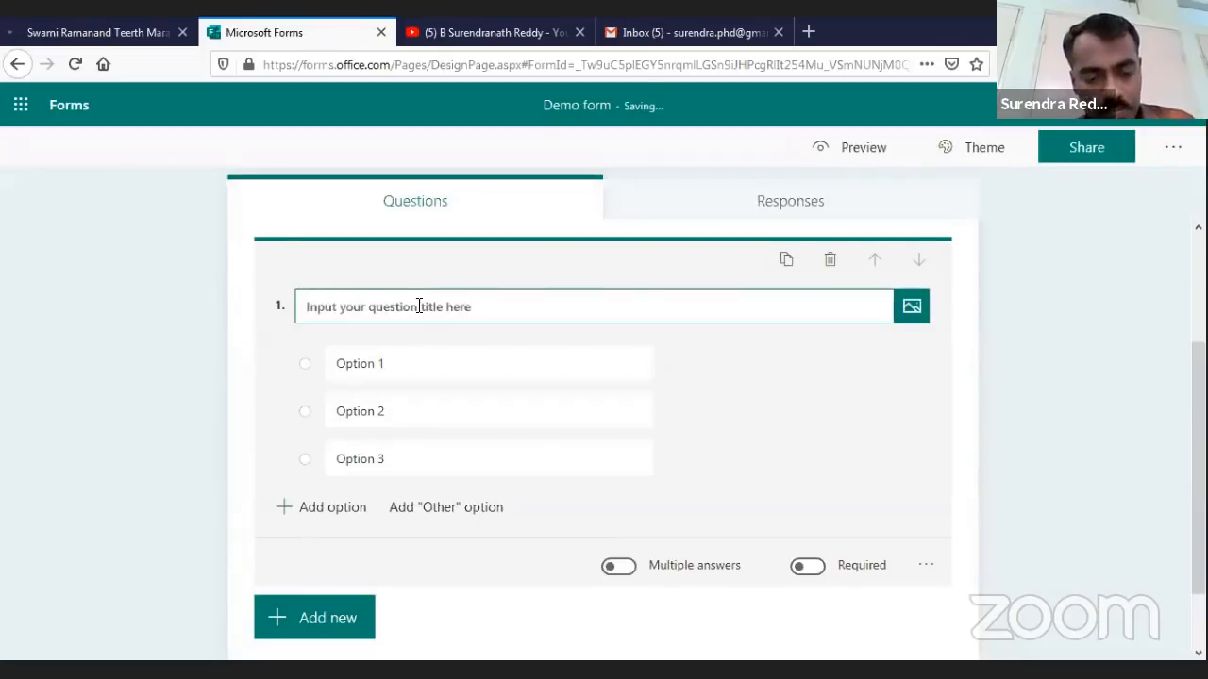
Title question 1 'What are all ICT tools available freely'
text(What are )
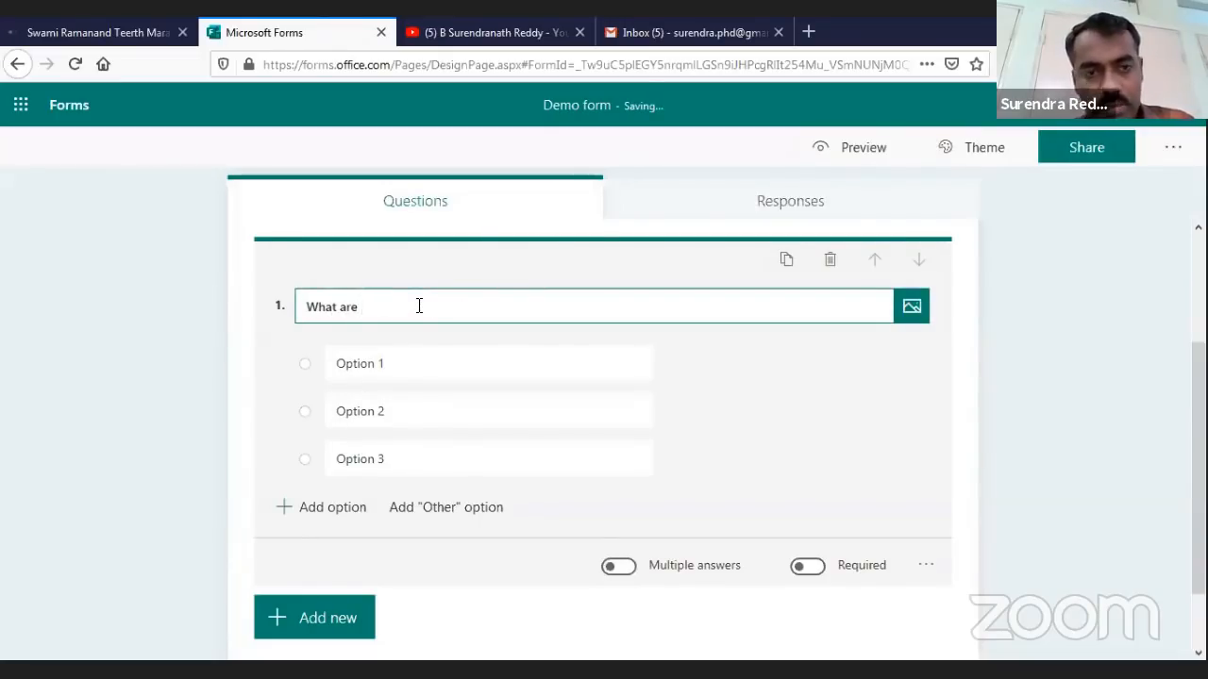
text(all ICT to)
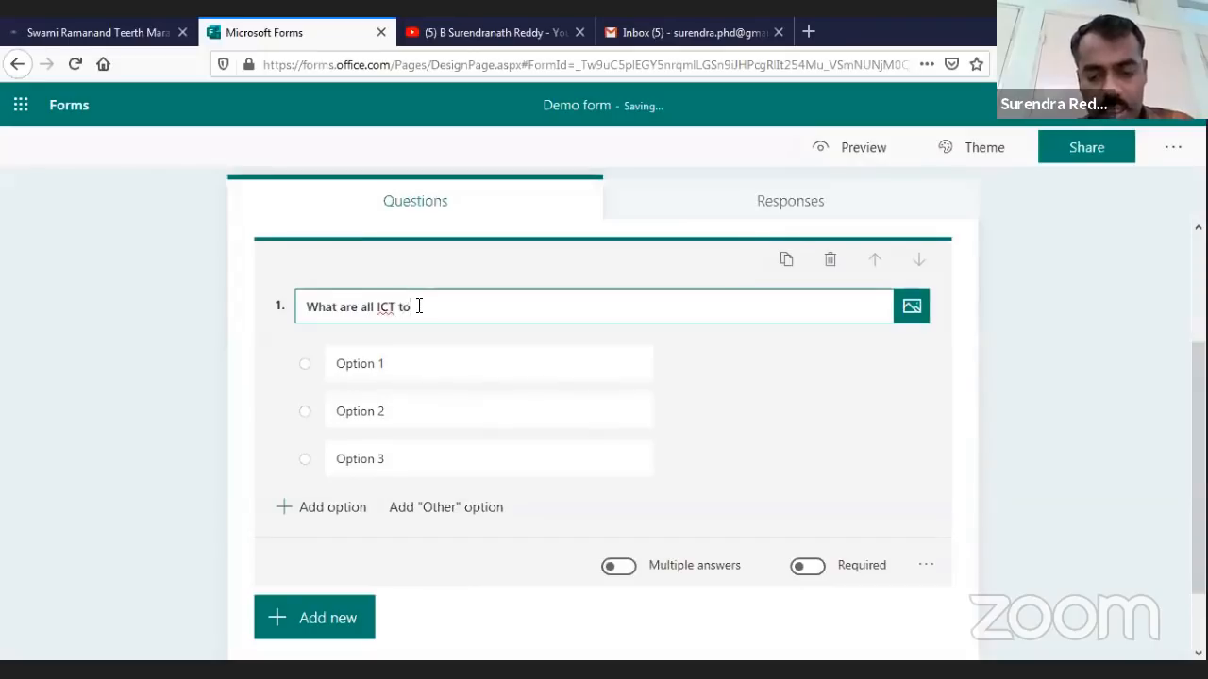
text(ols availa)
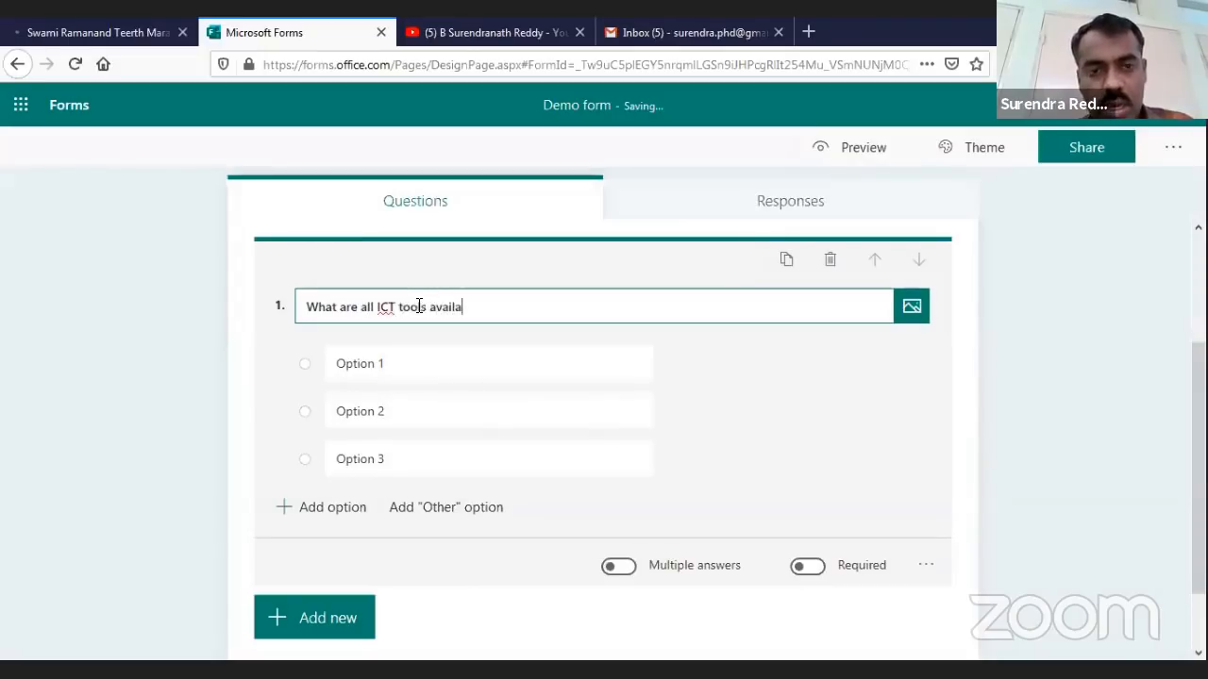
text(ble under)
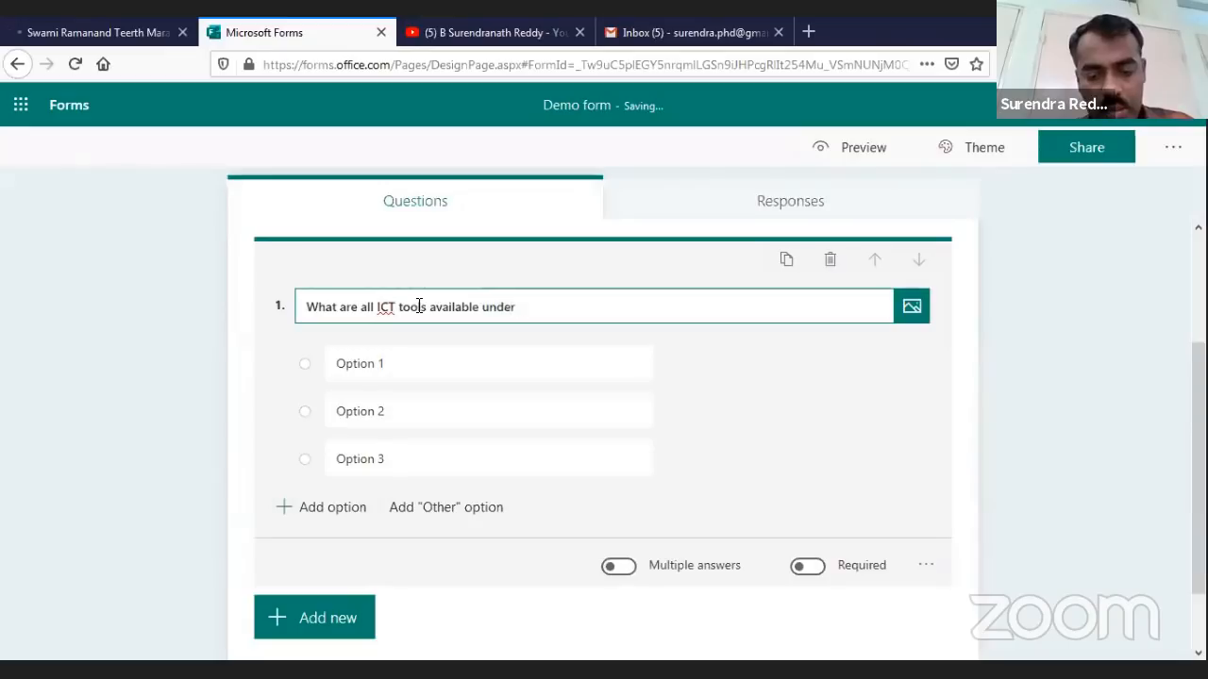
text( G)
key(BackSpace)
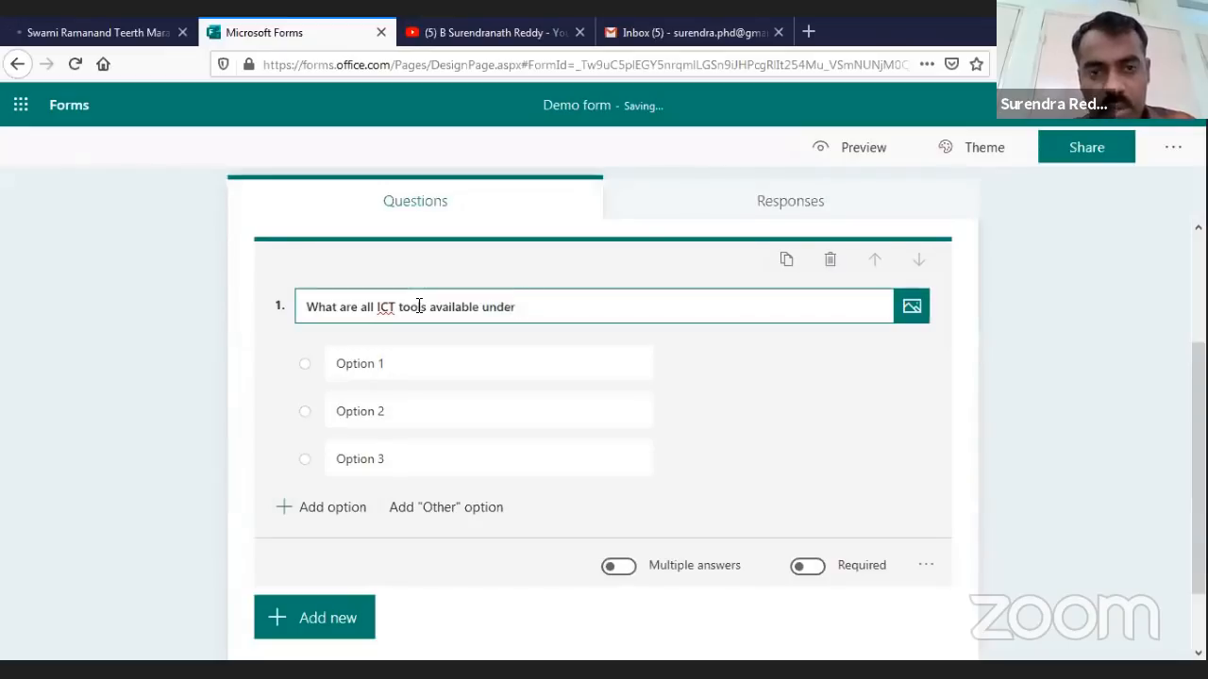
key(BackSpace)
key(BackSpace)
key(BackSpace)
key(BackSpace)
key(BackSpace)
key(BackSpace)
key(BackSpace)
key(BackSpace)
key(BackSpace)
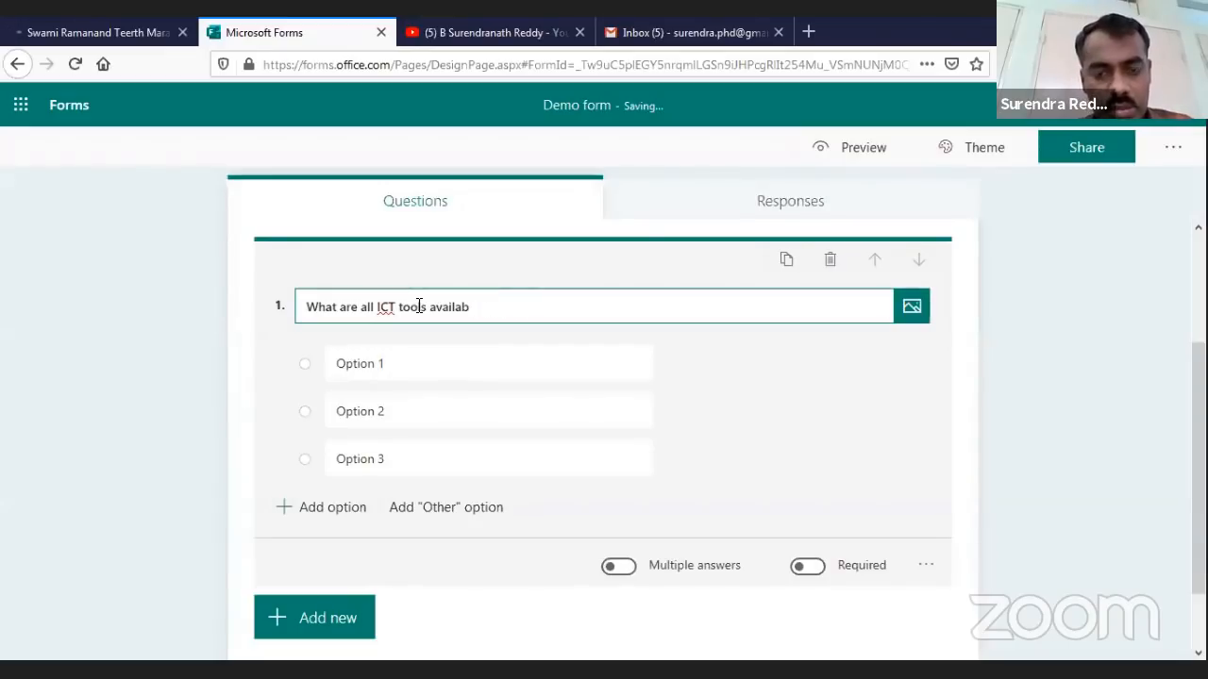
text(le freel)
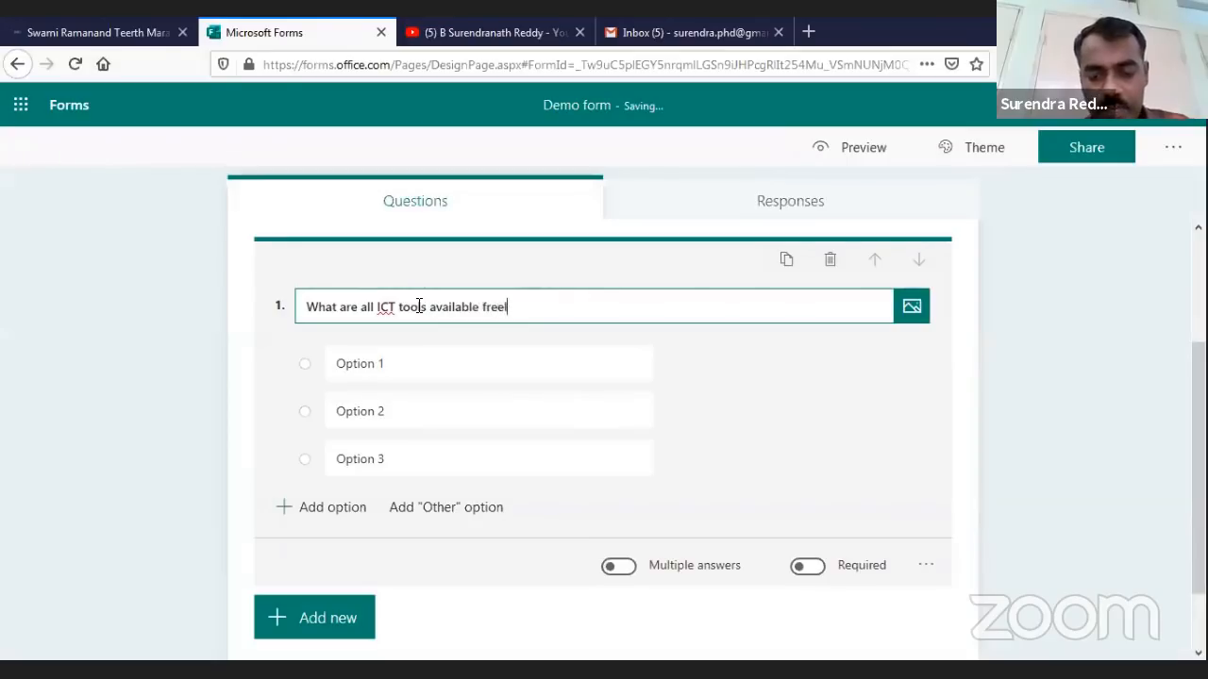
text(y)
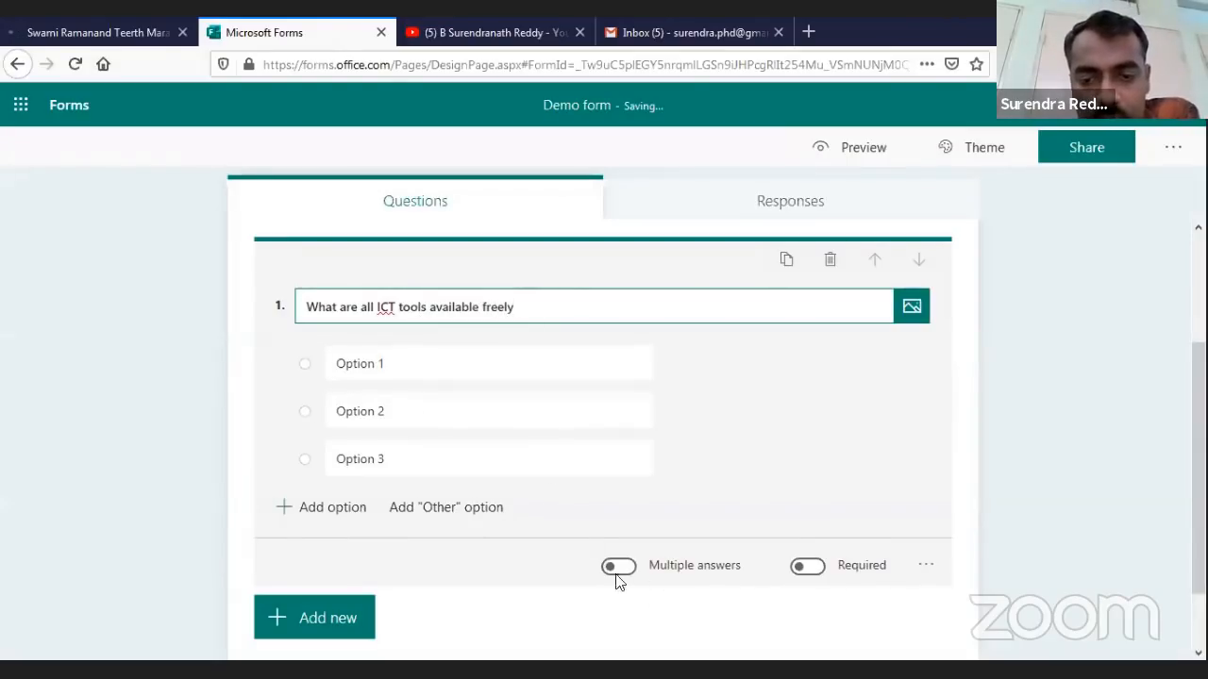
Rename the first two options to Edmodo and Google forms
click(429, 360)
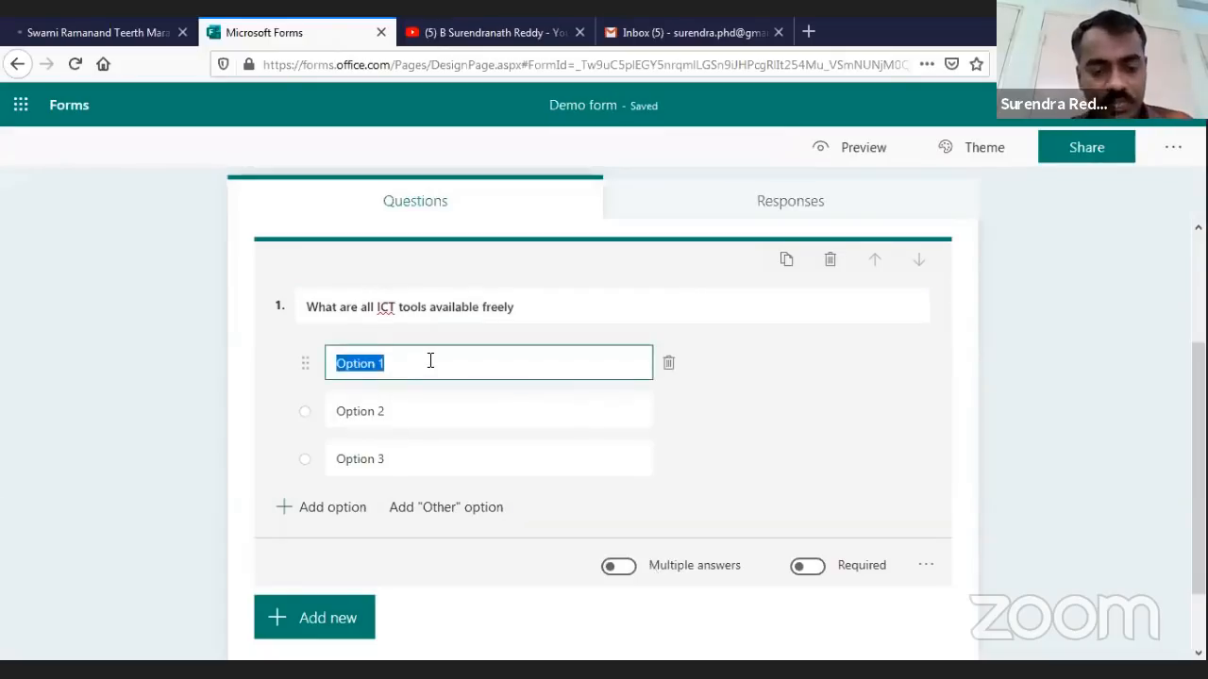
text(E)
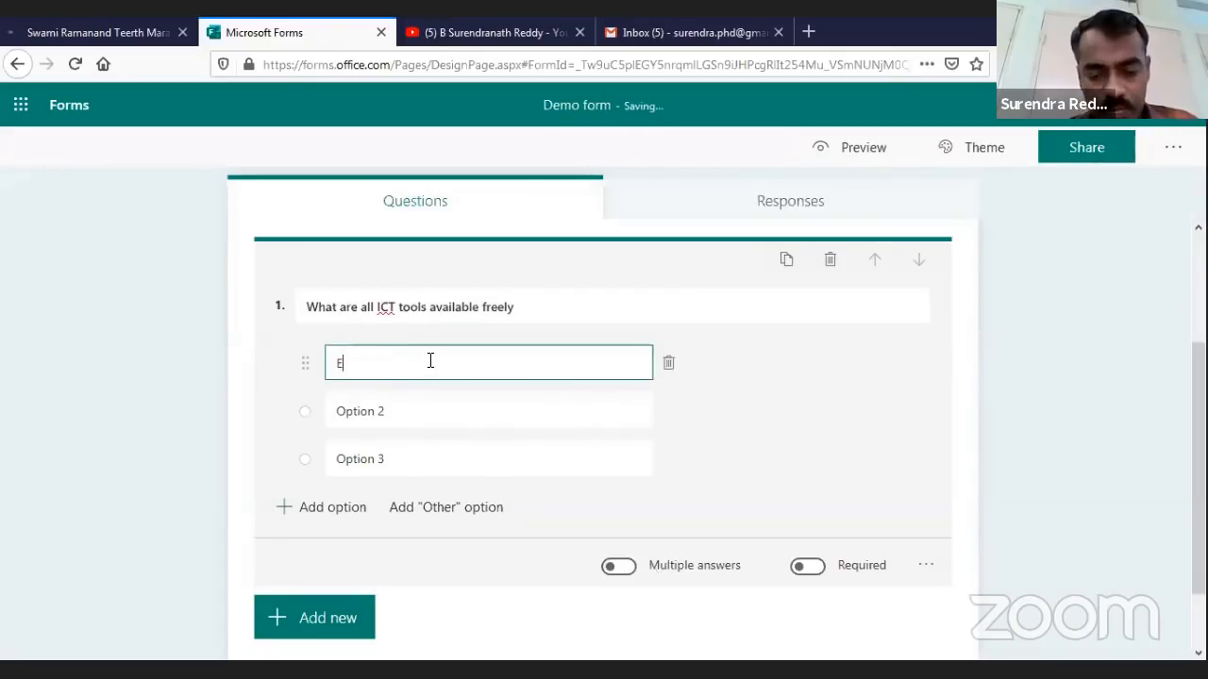
text(dmodo)
click(405, 410)
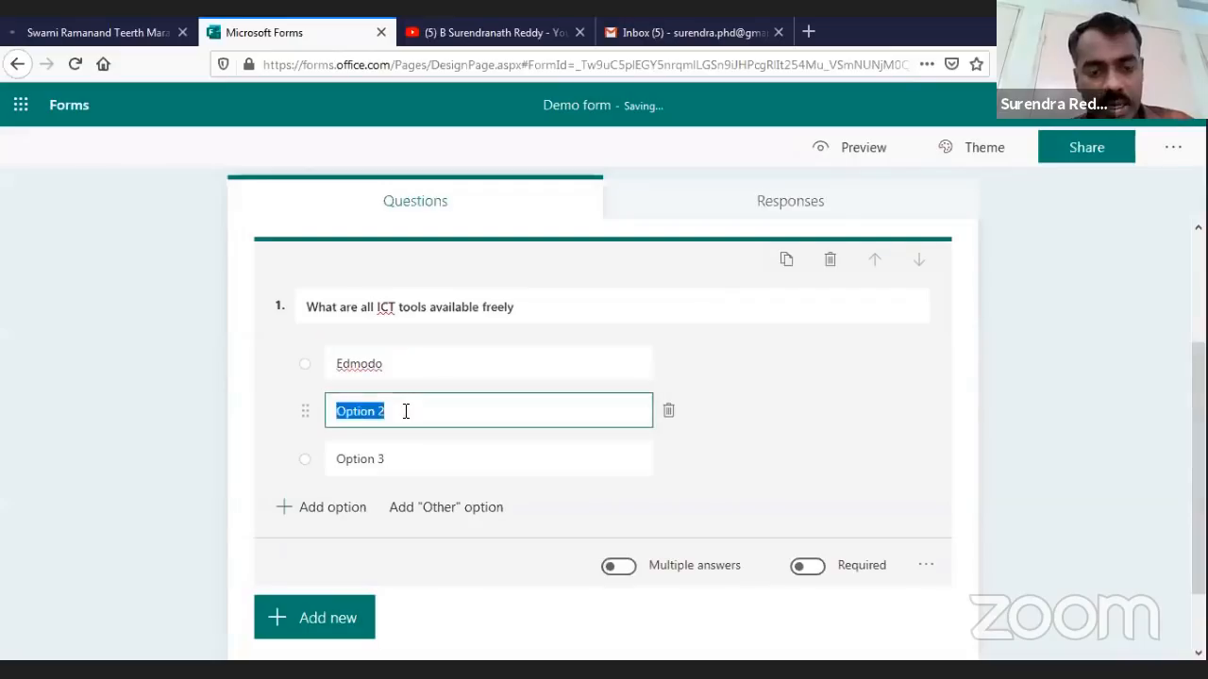
text(Gogol)
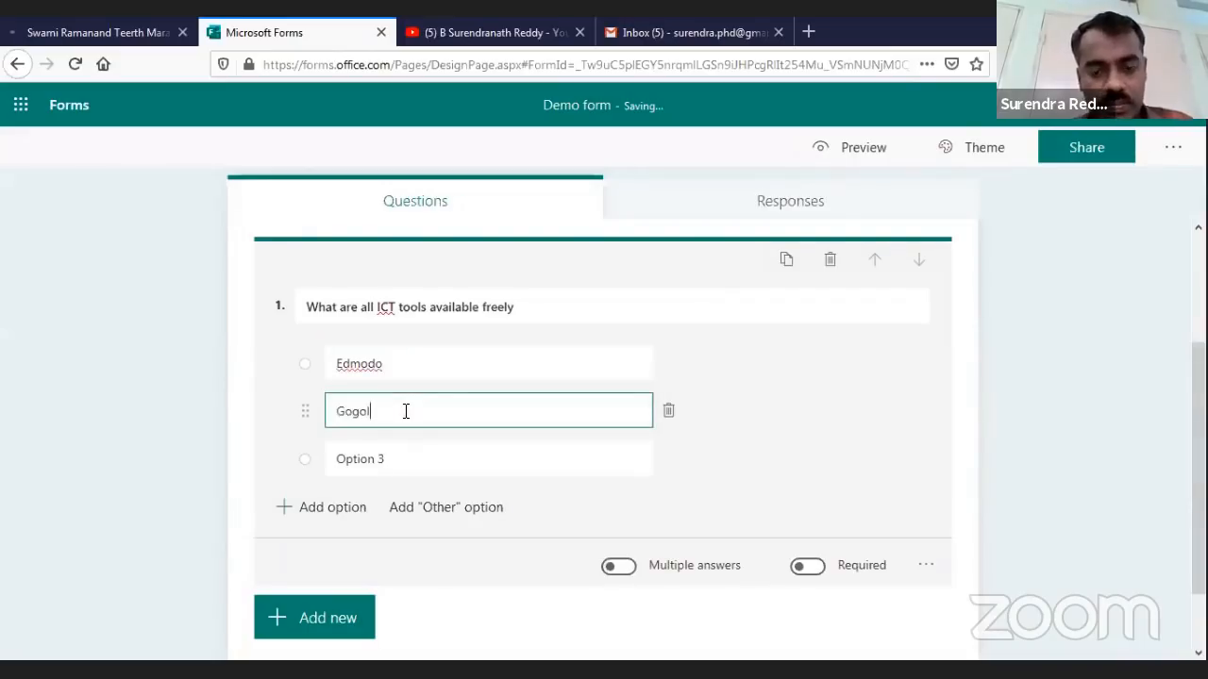
key(BackSpace)
key(BackSpace)
key(BackSpace)
text(ogle forms)
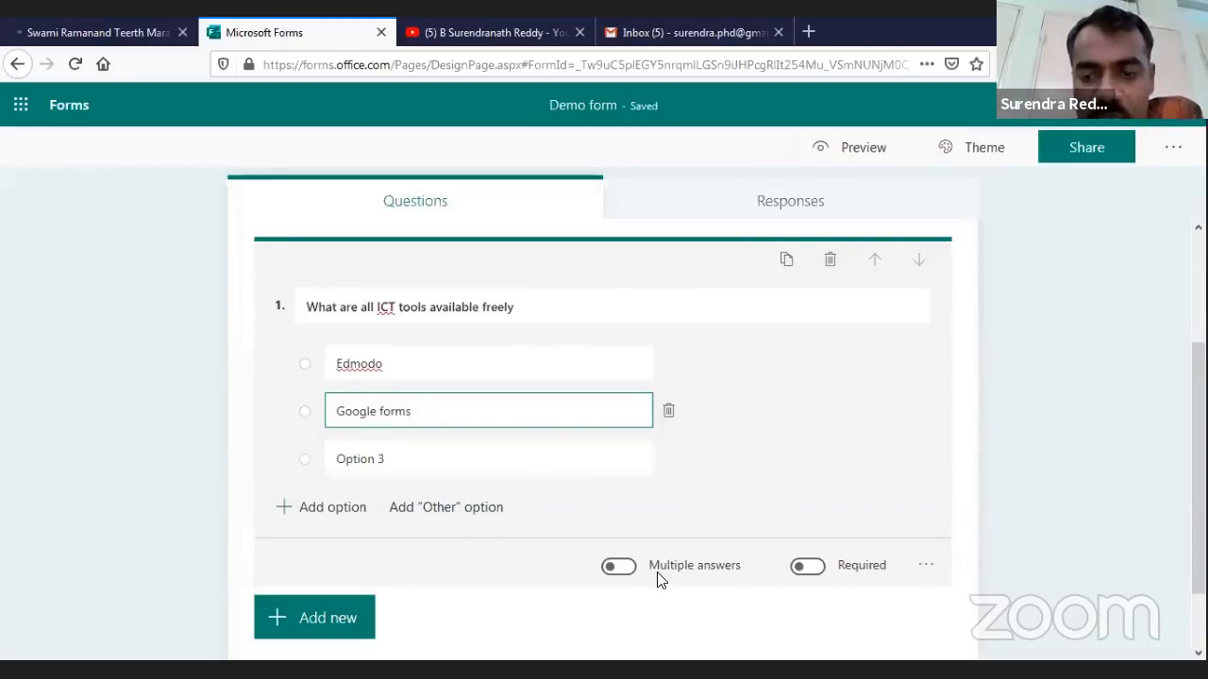
Switch on Multiple answers and Required for question 1
click(619, 569)
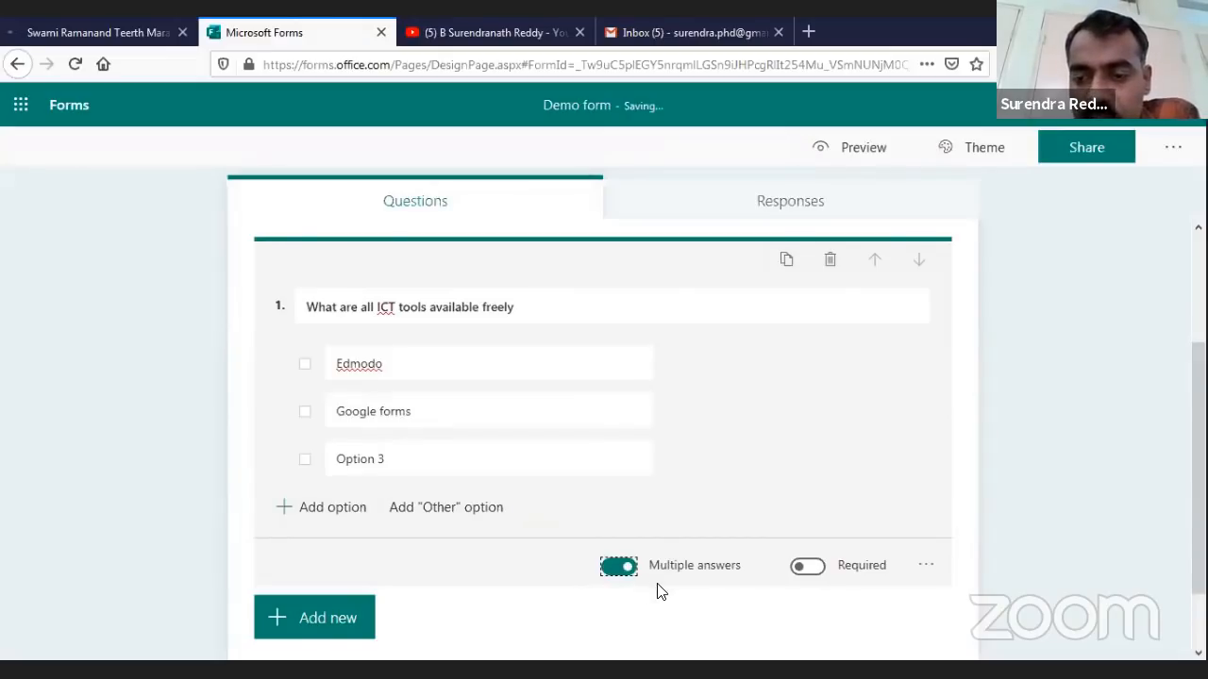
key(Tab)
key(space)
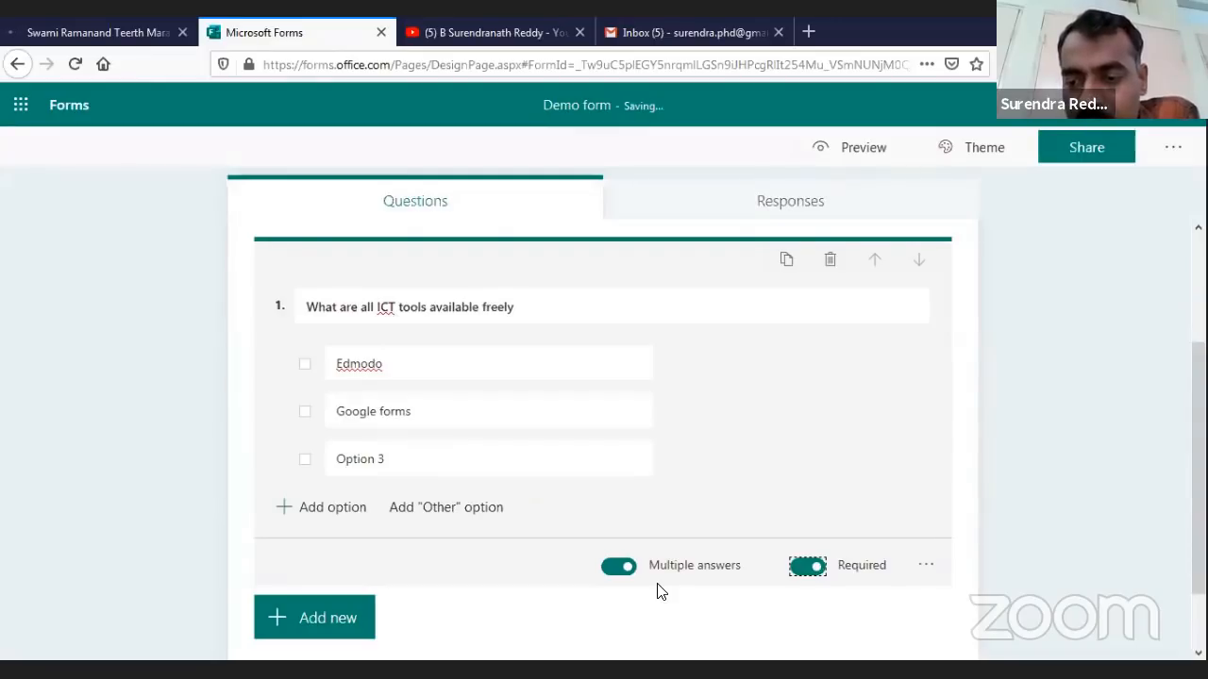
key(Tab)
key(Return)
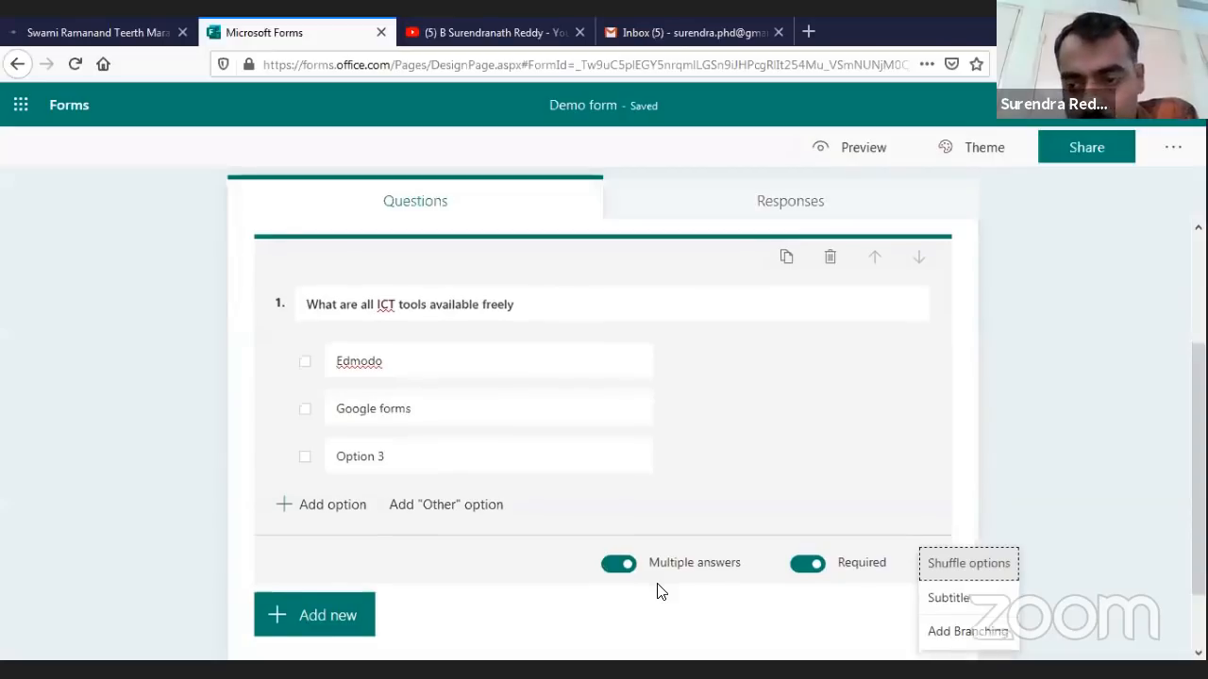
scroll(660, 591, down, 1)
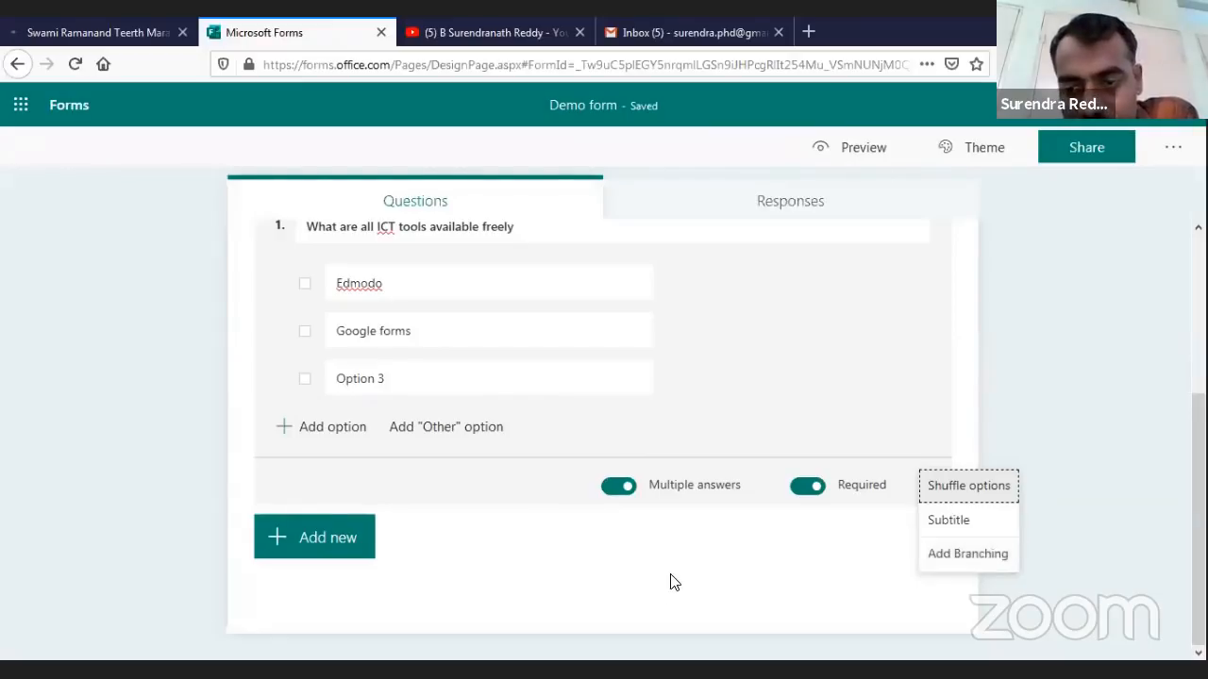
click(666, 577)
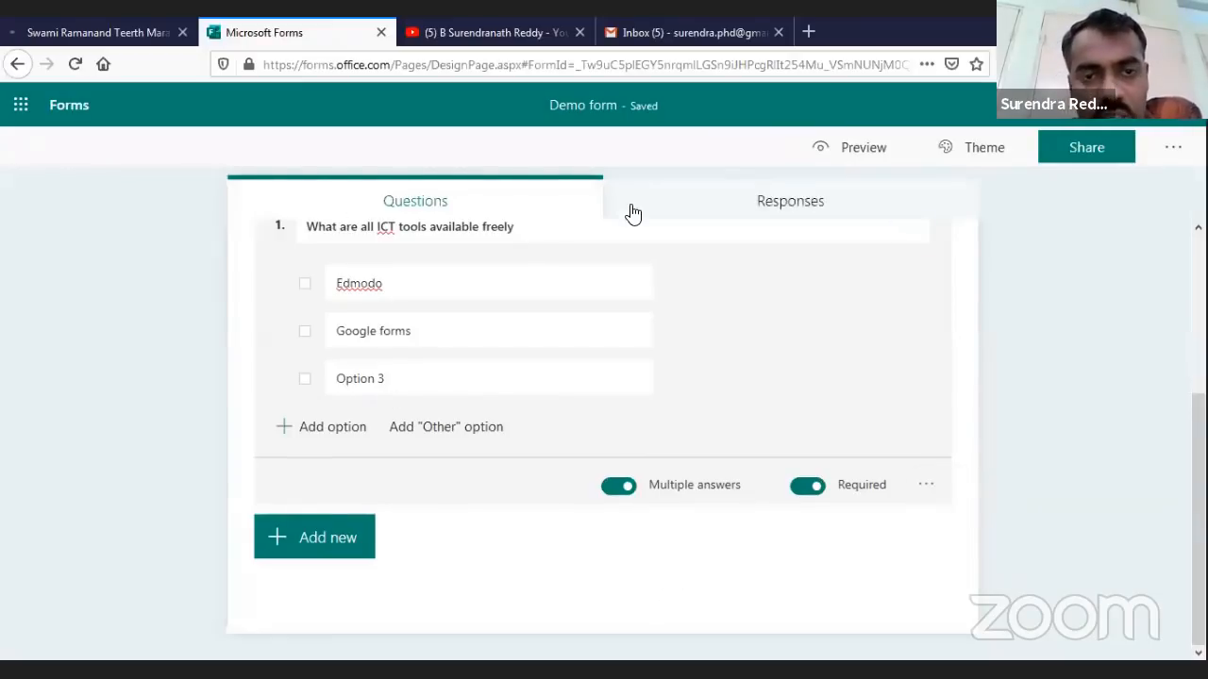
mouse_move(676, 354)
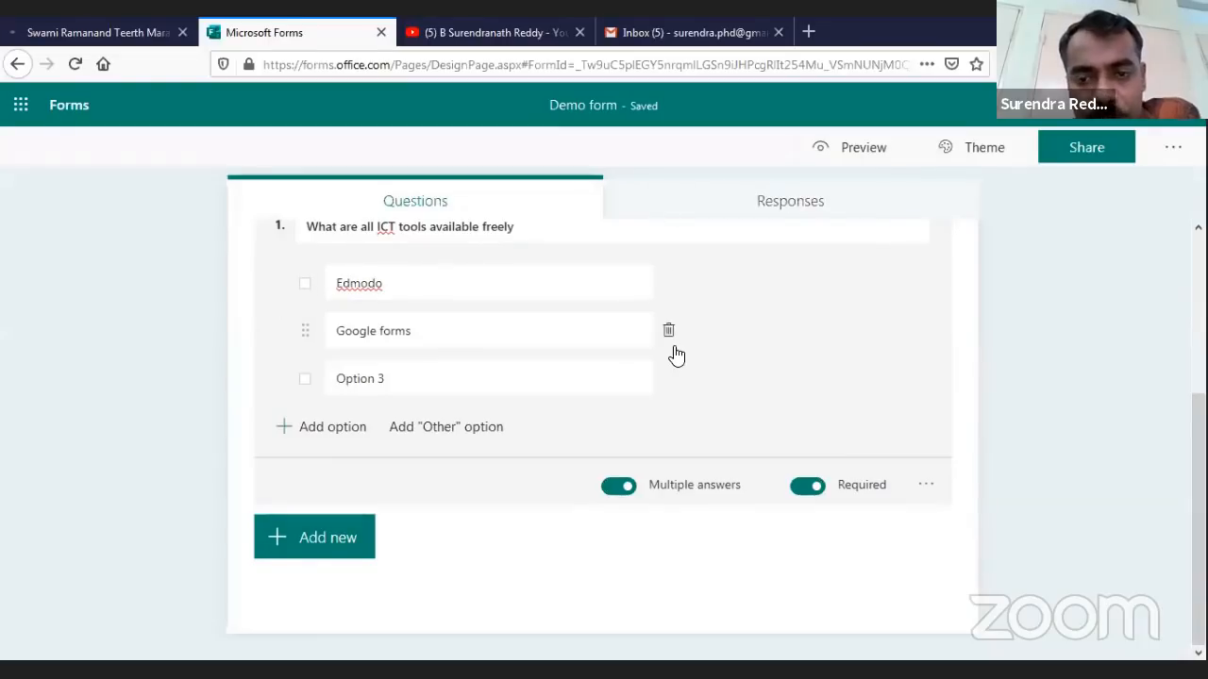
scroll(660, 368, up, 3)
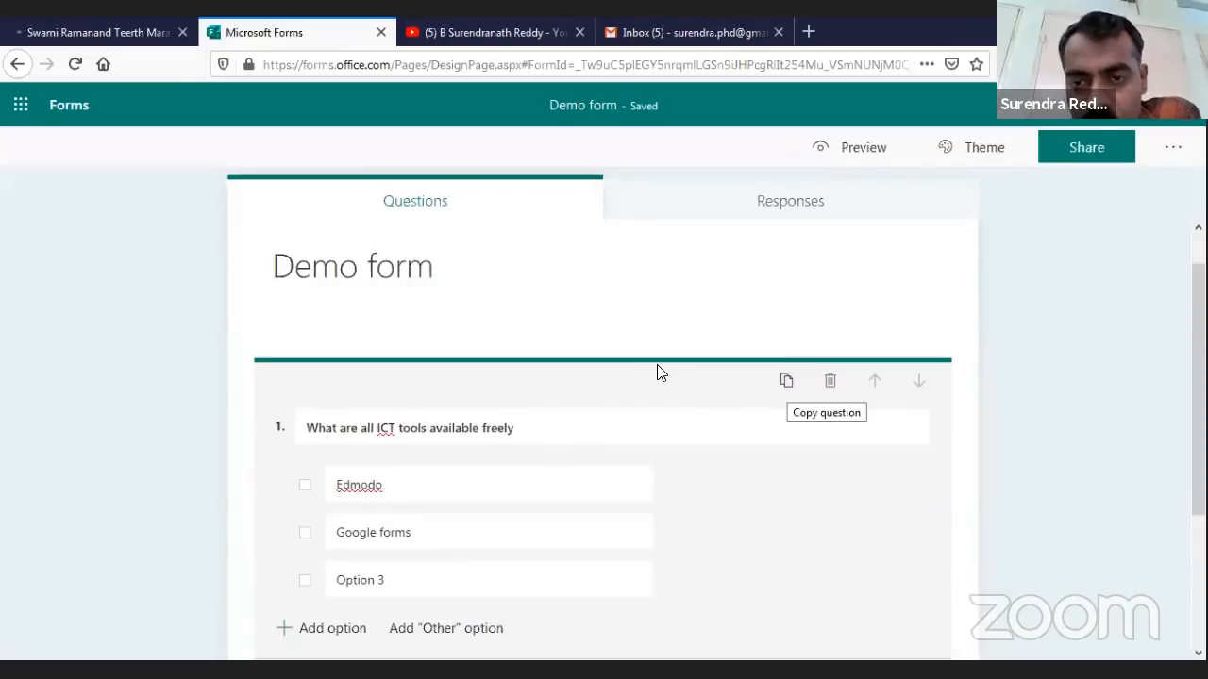
Duplicate question 1, delete the copy again, and begin adding a new question
click(786, 380)
scroll(447, 425, down, 2)
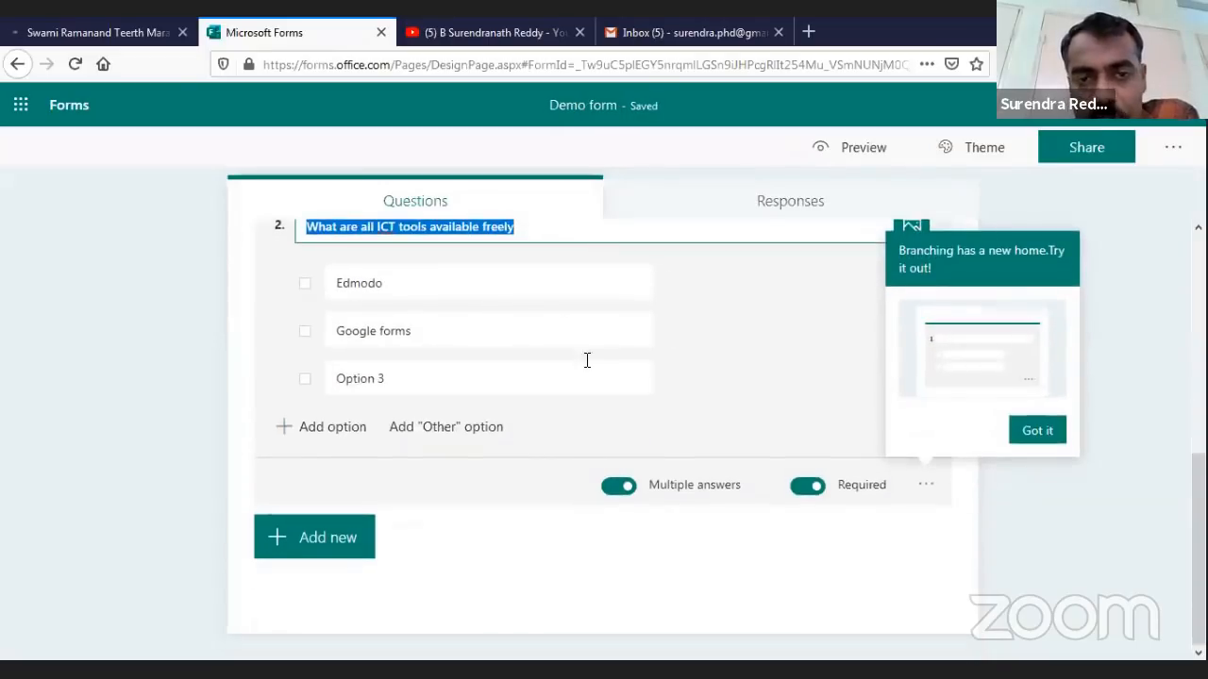
scroll(674, 453, up, 4)
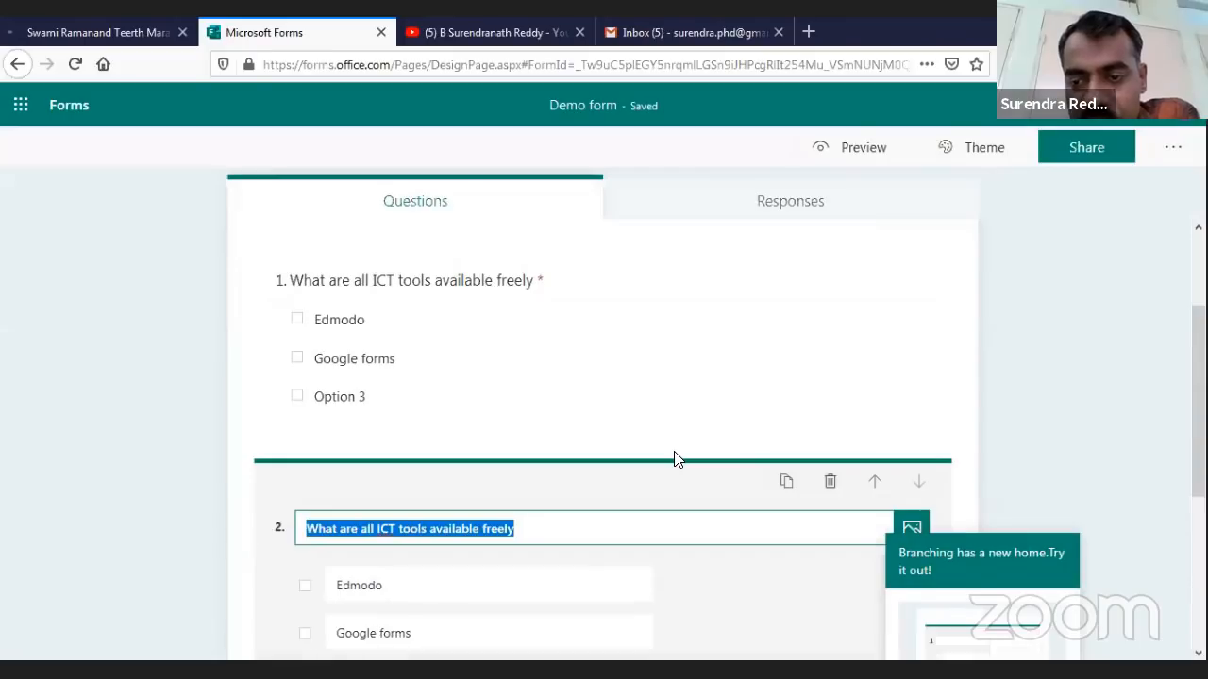
click(830, 482)
scroll(673, 460, up, 2)
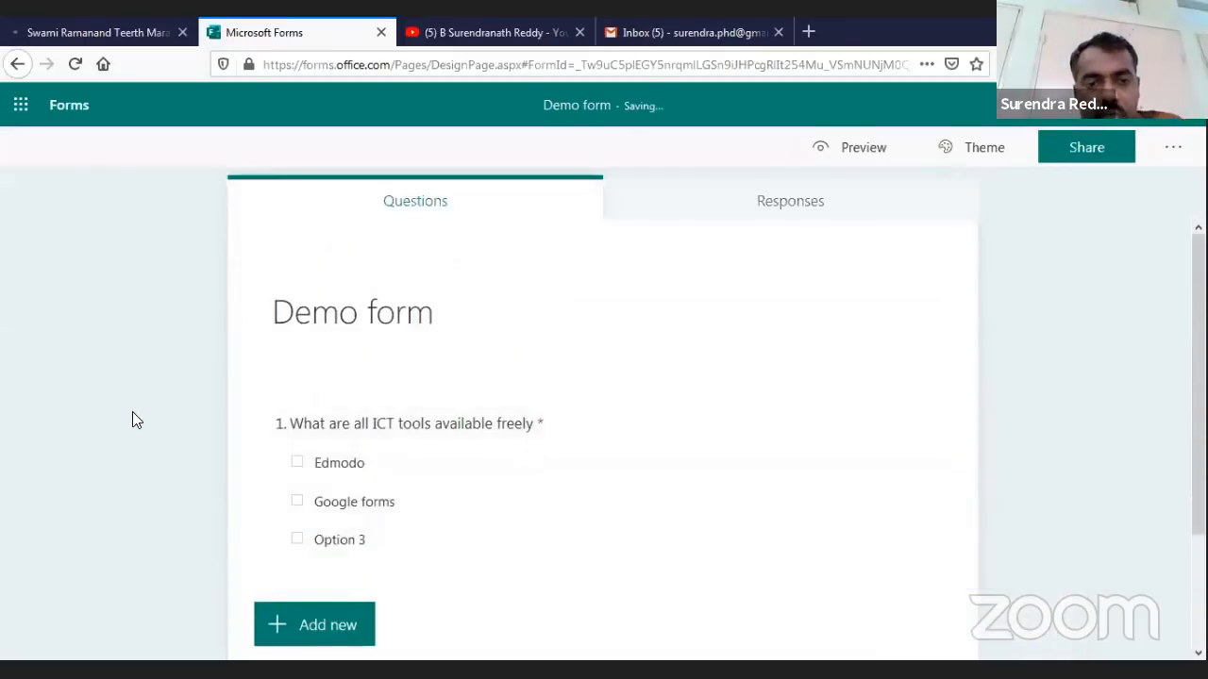
scroll(151, 443, down, 1)
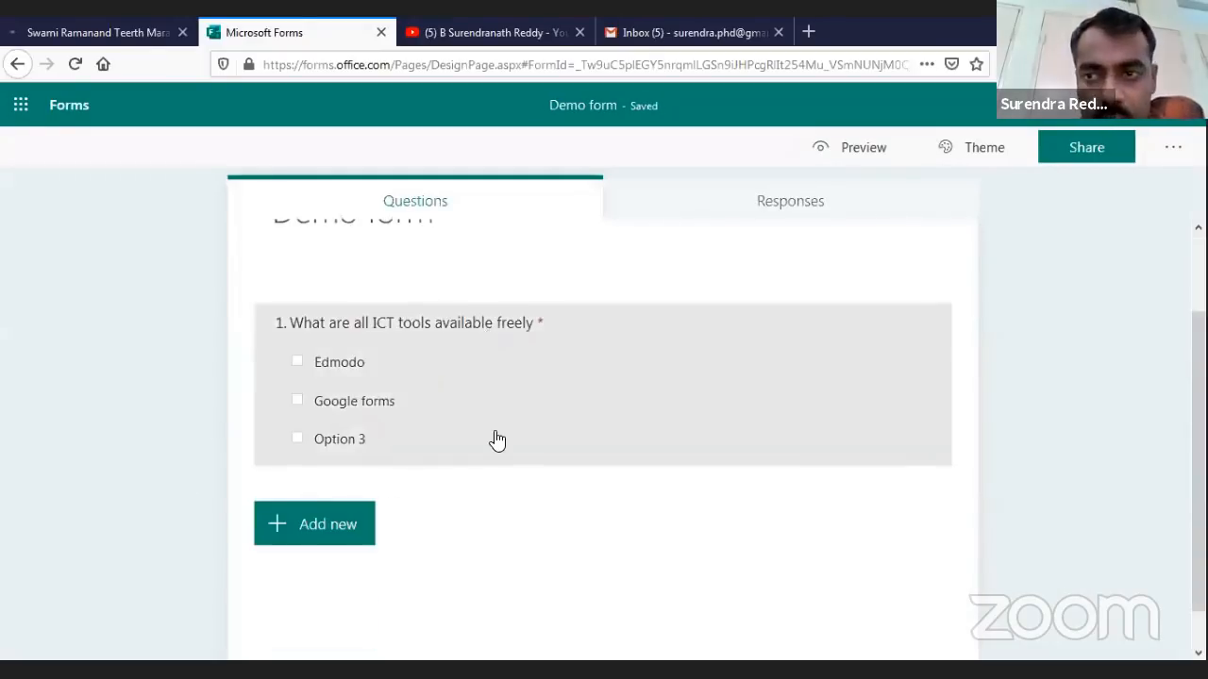
click(318, 529)
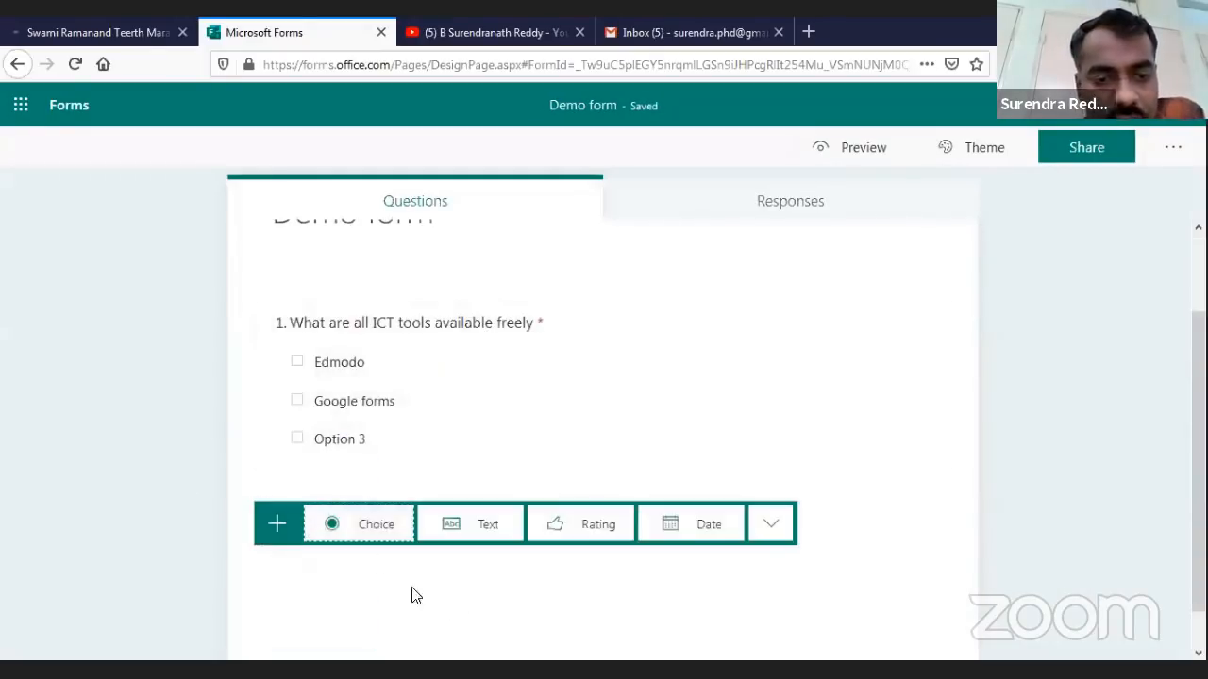
Add a text question as question 2, set to short answer
click(482, 525)
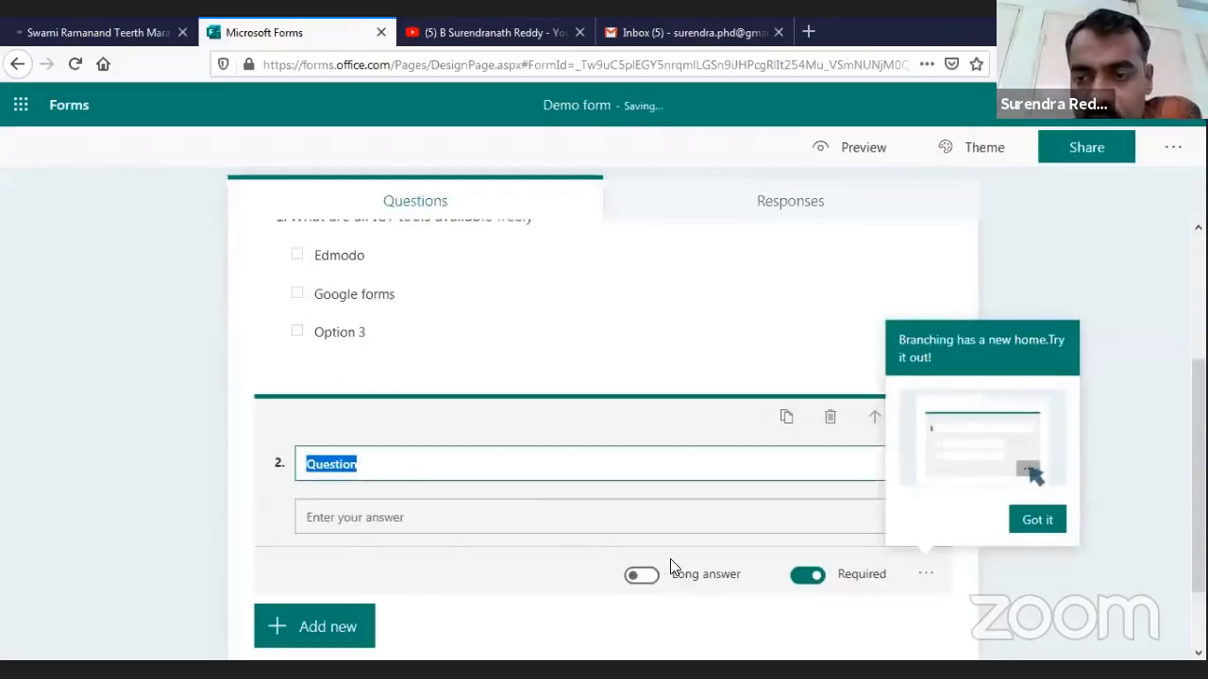
click(670, 566)
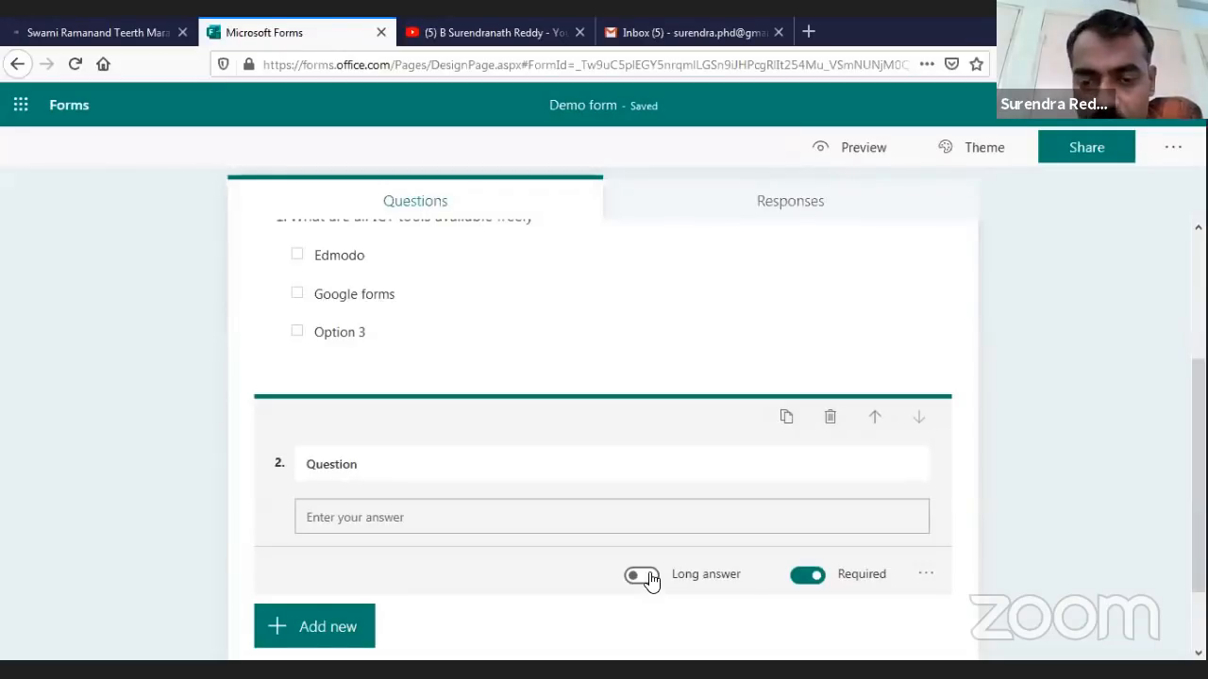
click(648, 579)
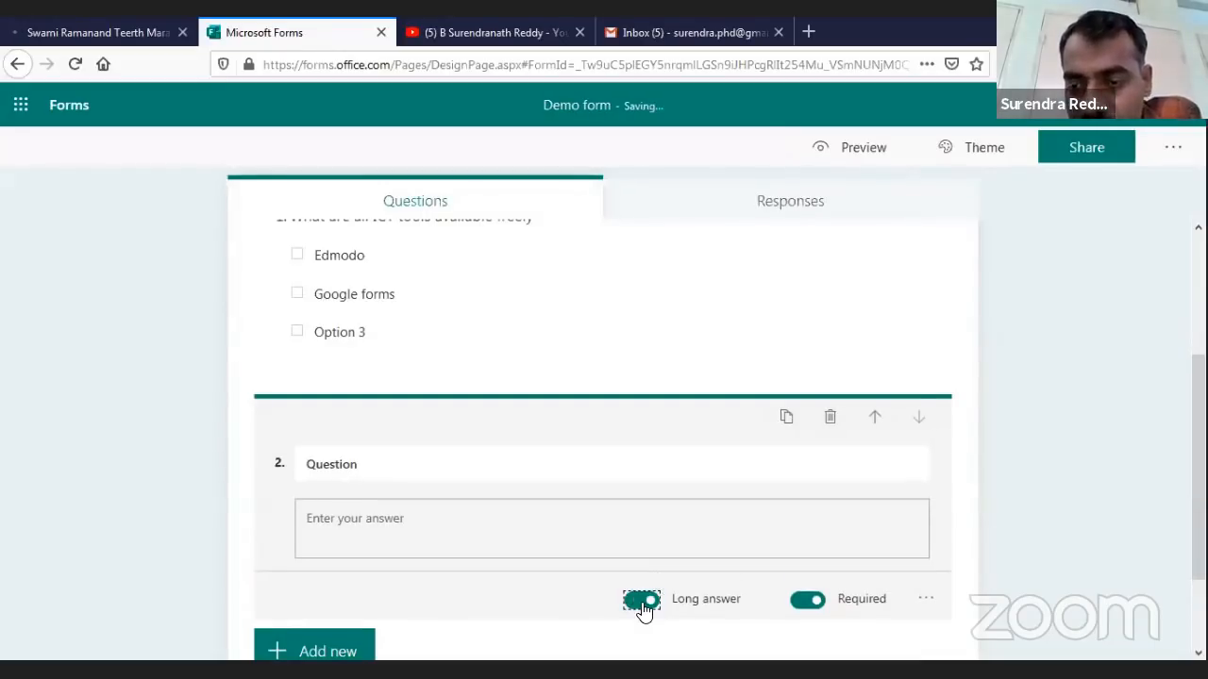
click(926, 598)
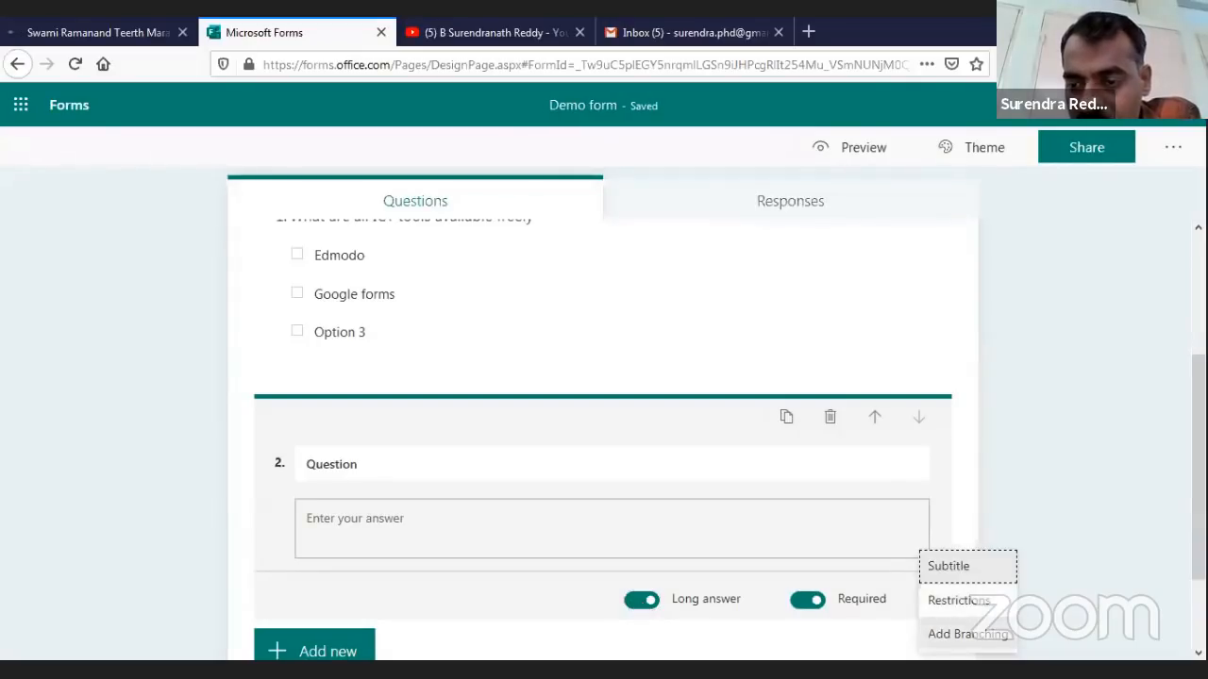
click(528, 598)
click(641, 600)
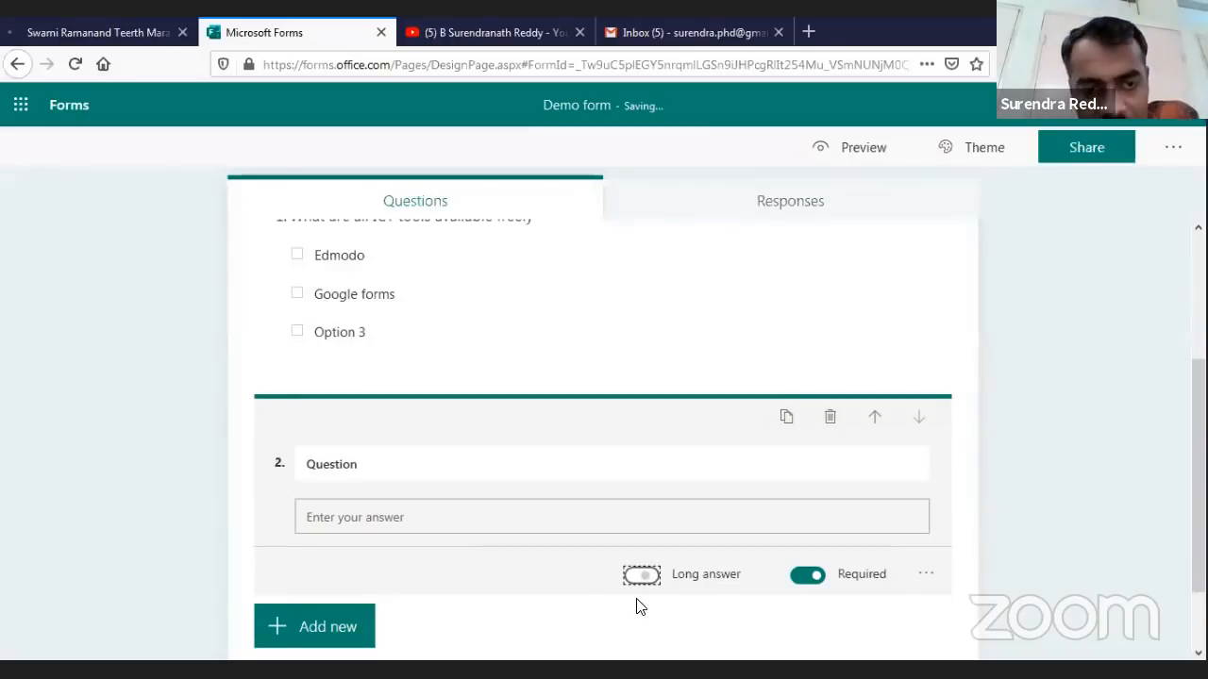
Title question 2 'Name of the teacher'
click(411, 470)
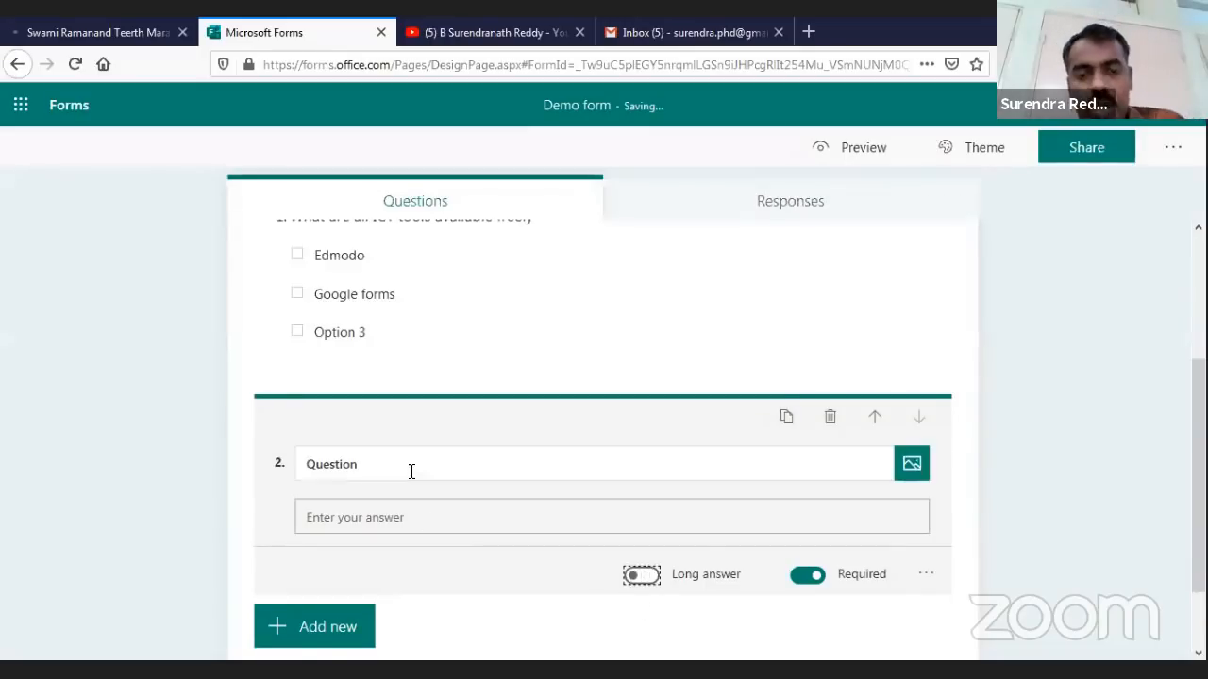
double_click(321, 449)
text(Name of )
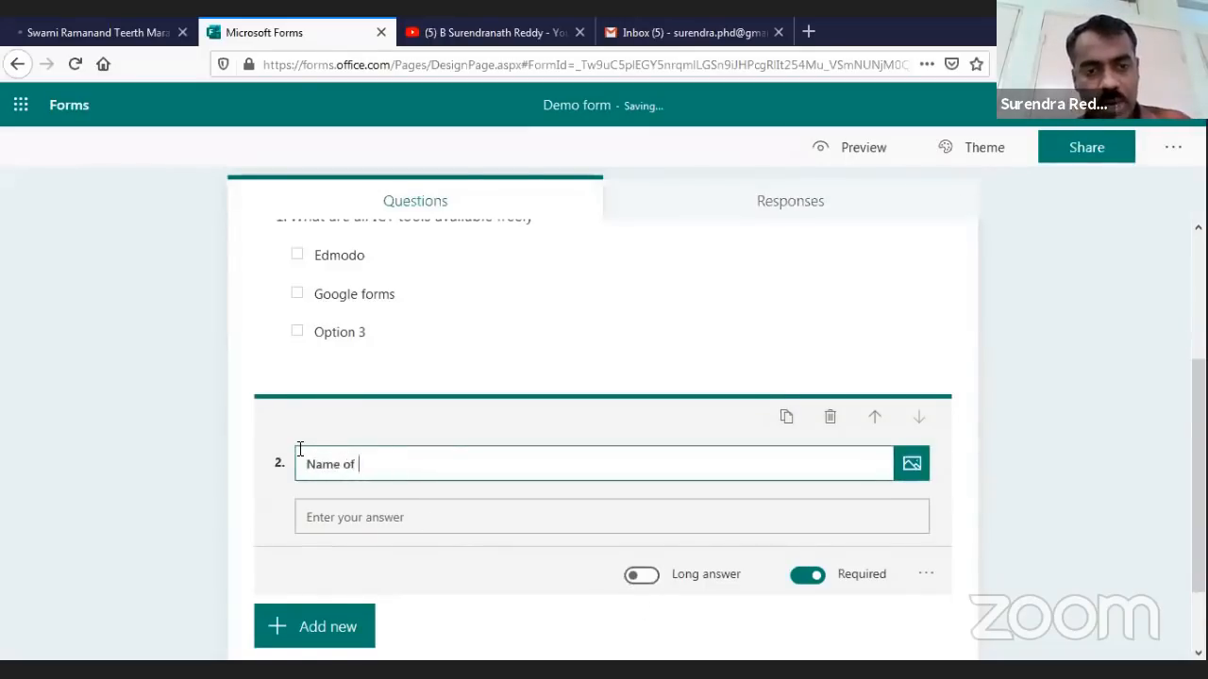
text(tehe t)
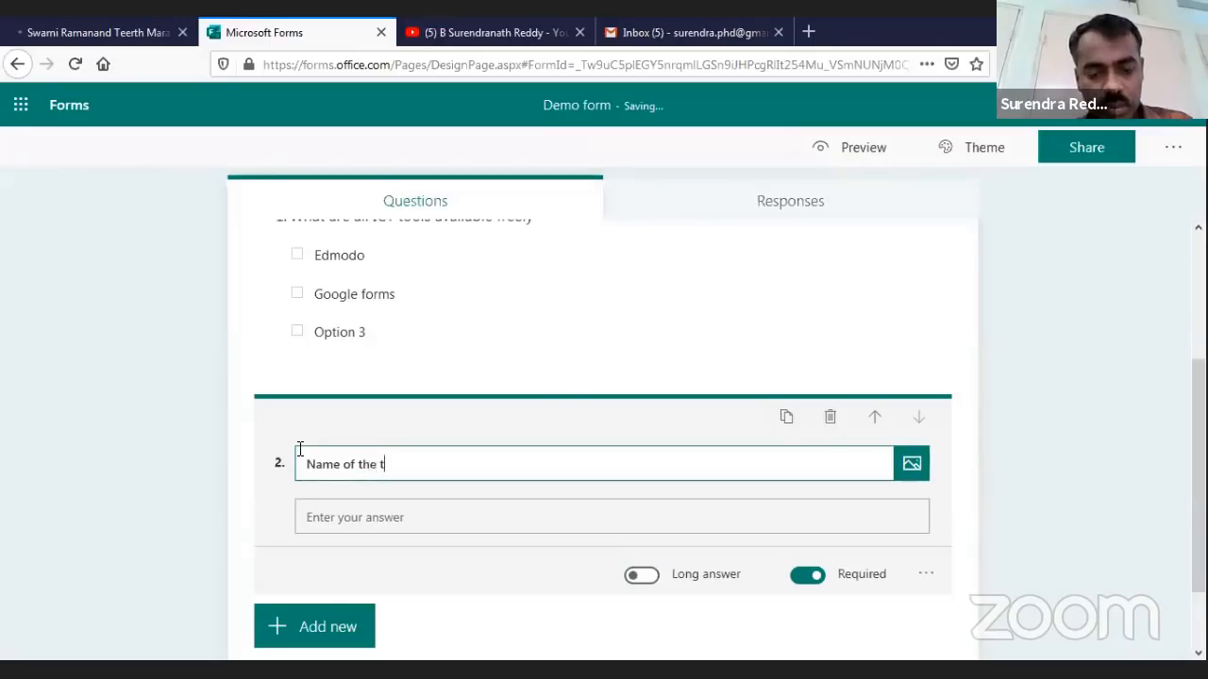
text(eacher)
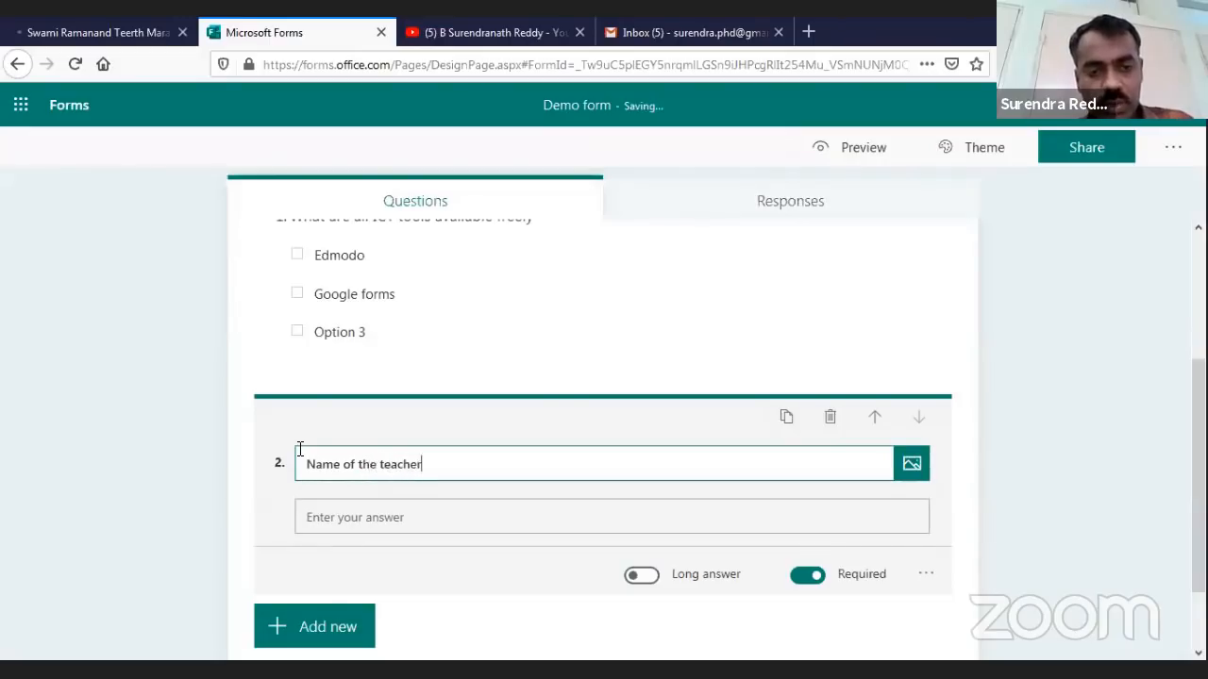
click(430, 519)
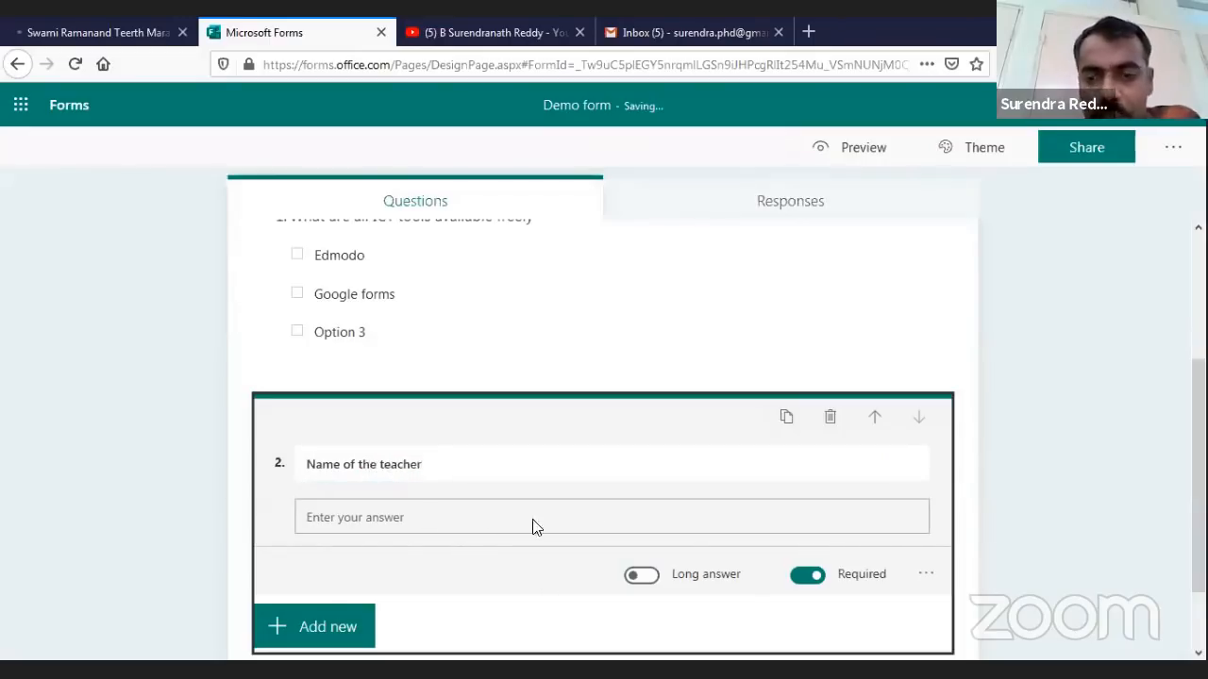
scroll(520, 526, down, 2)
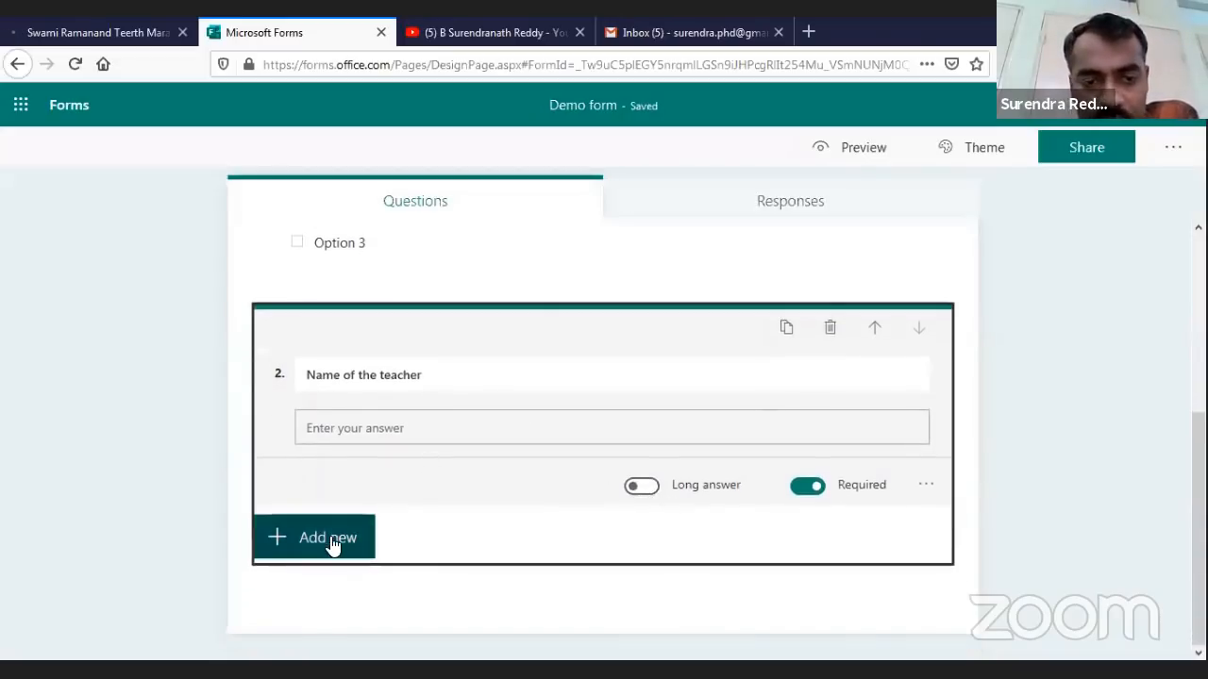
Duplicate question 2, switch the copy to long answer, and retitle it 'Address of the institution'
click(786, 327)
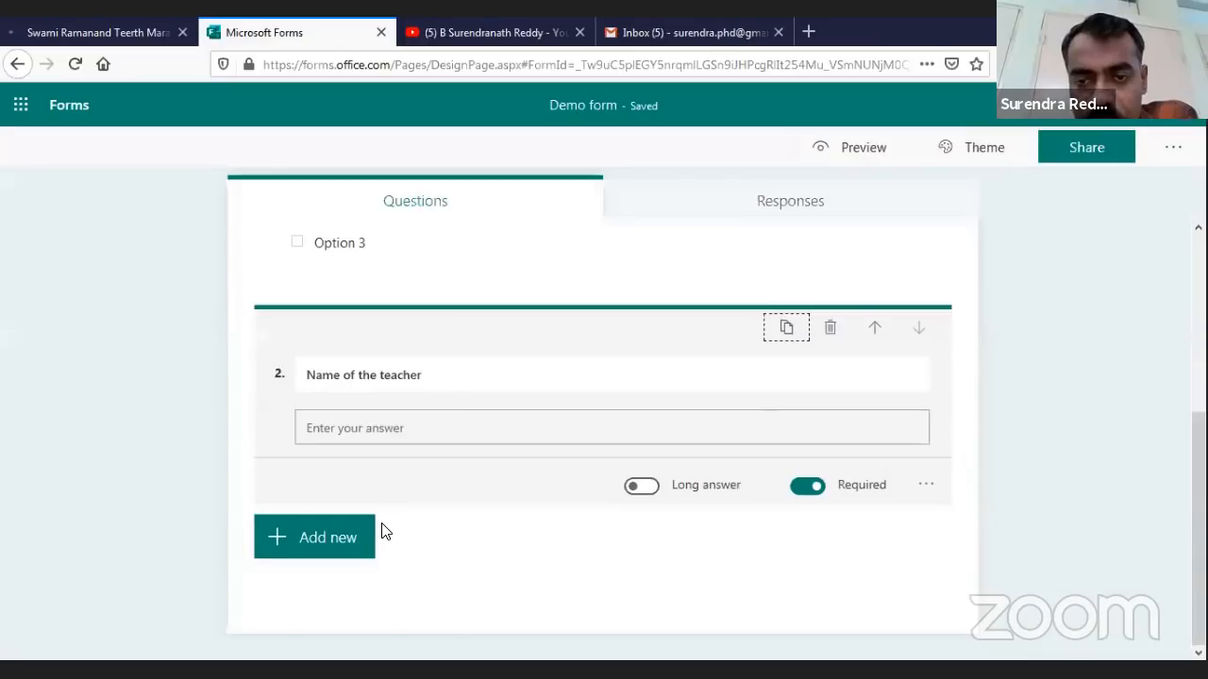
click(642, 484)
click(436, 374)
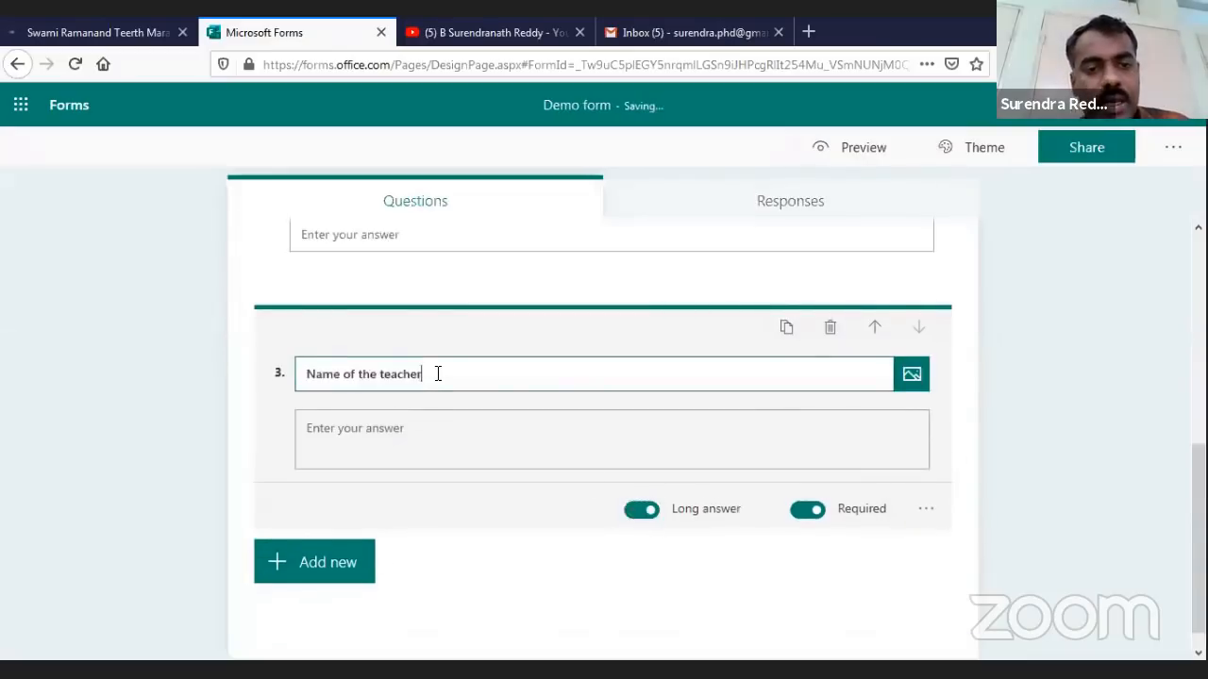
triple_click(316, 374)
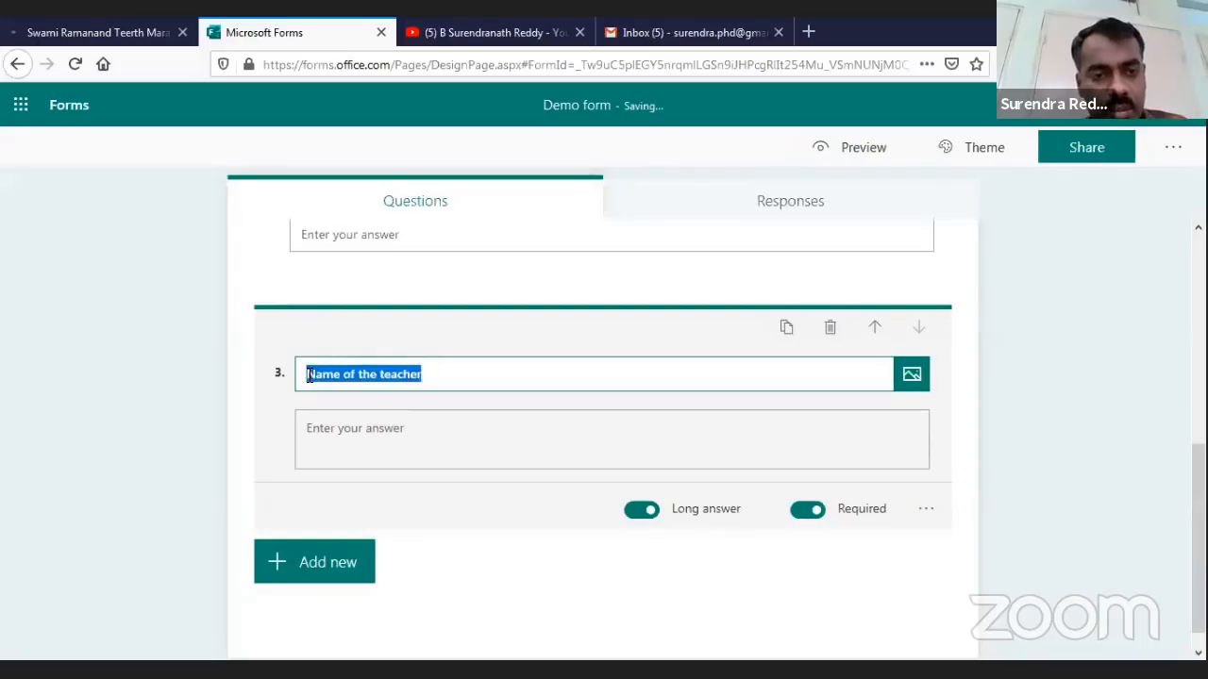
text(Address)
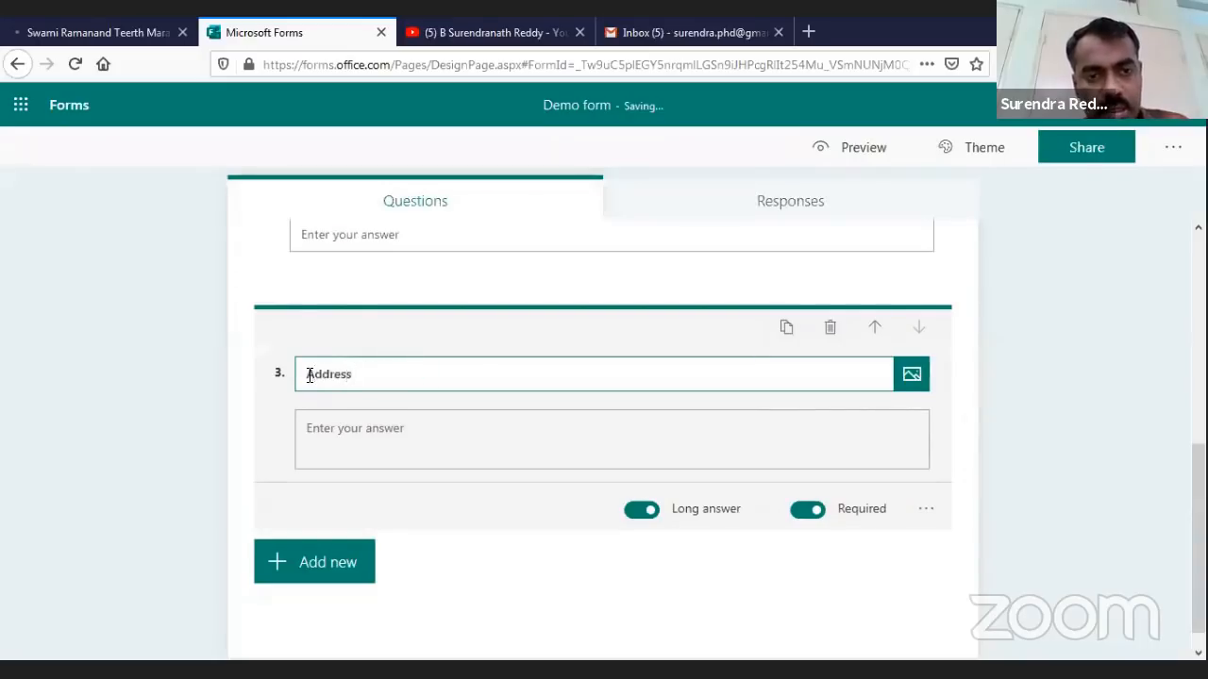
text( of)
key(BackSpace)
text(of the i)
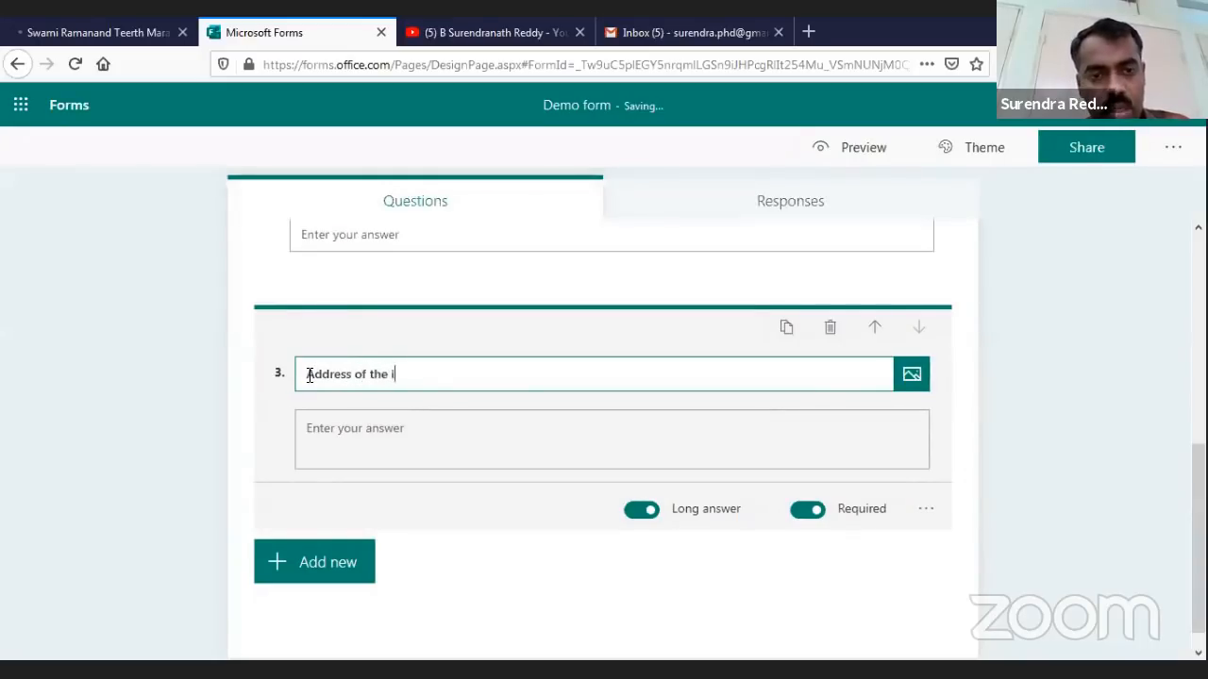
text(nstitution)
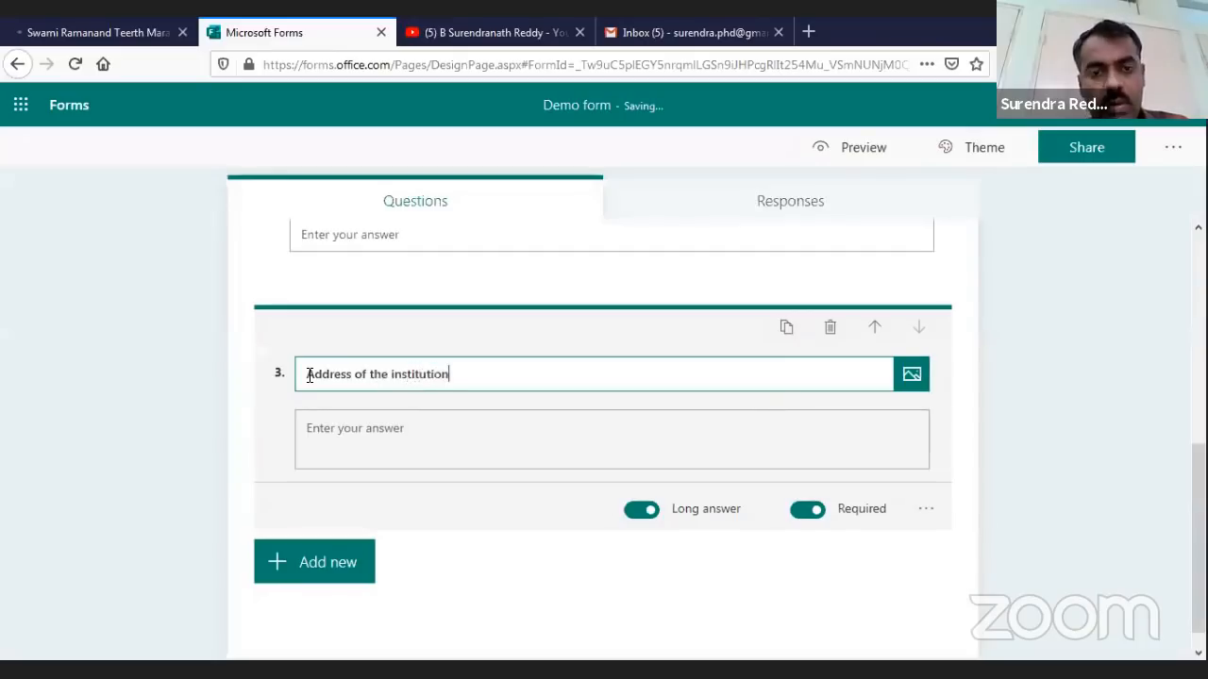
click(534, 604)
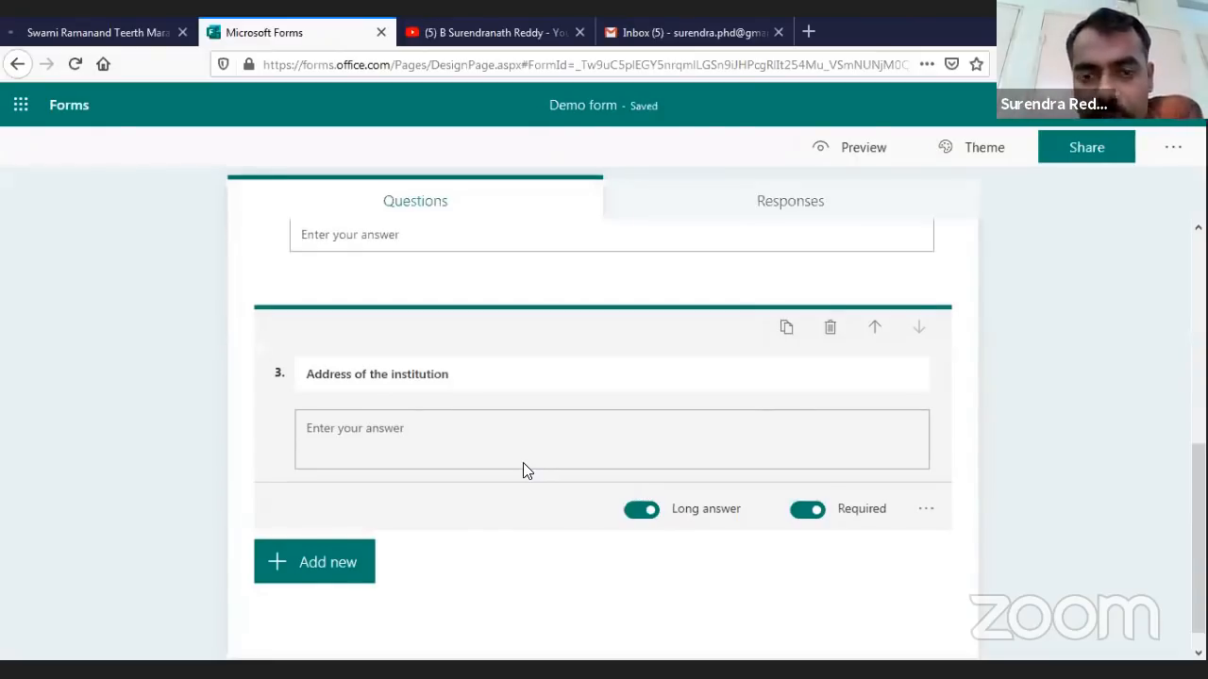
scroll(510, 491, down, 1)
scroll(526, 582, up, 1)
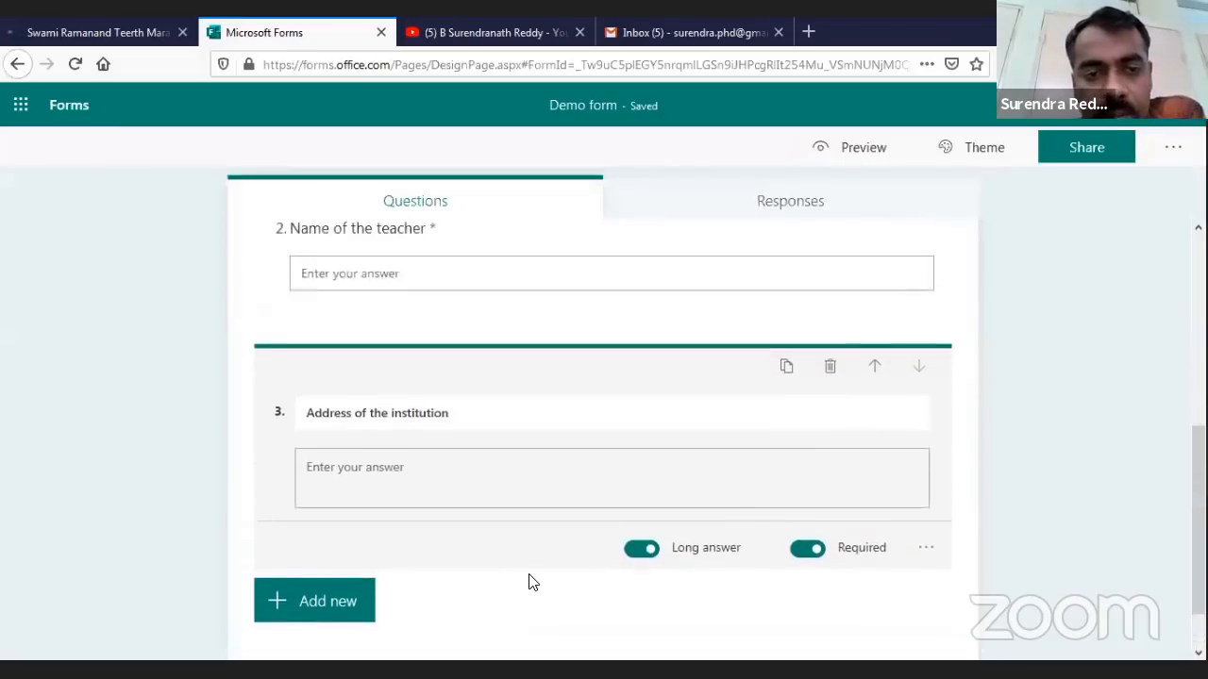
scroll(329, 566, down, 1)
Add a rating question titled 'How do you rate today's resource person'
click(330, 546)
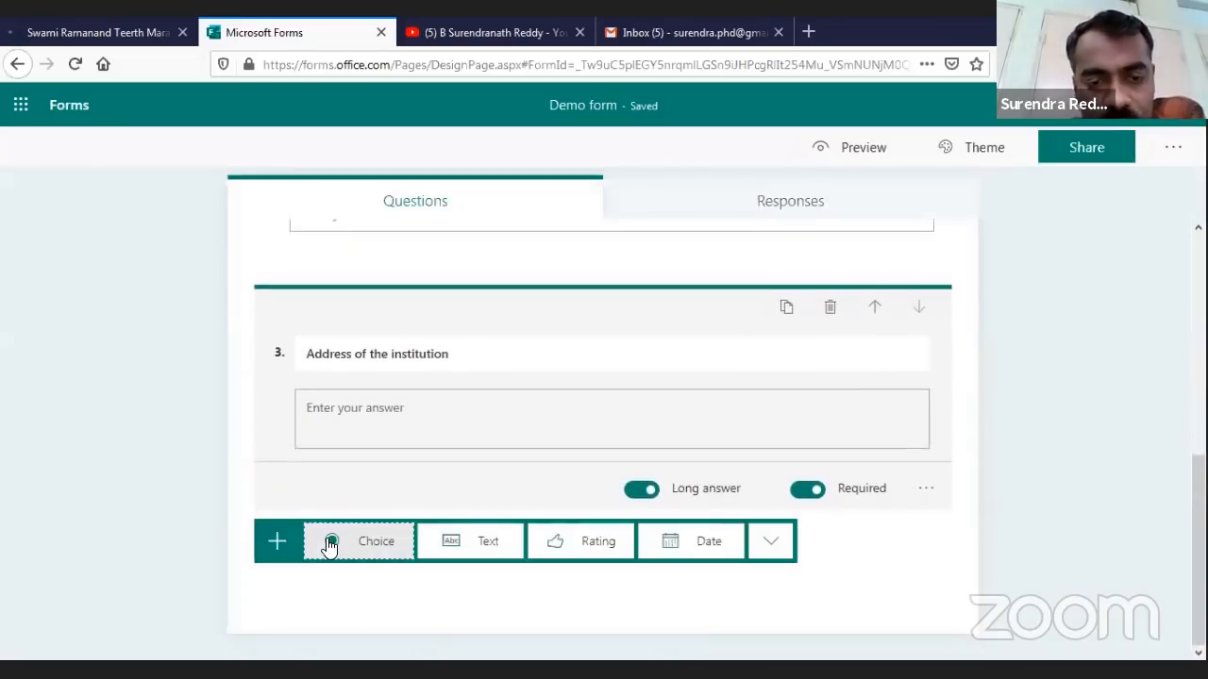
click(589, 540)
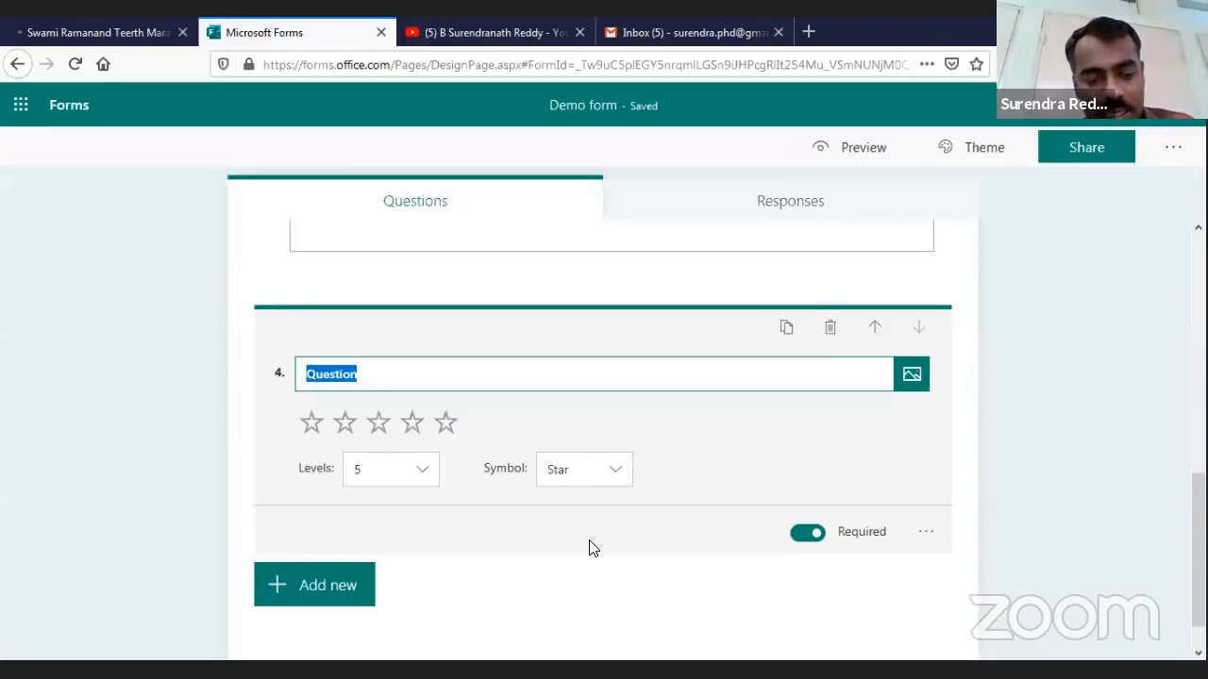
text(How do you )
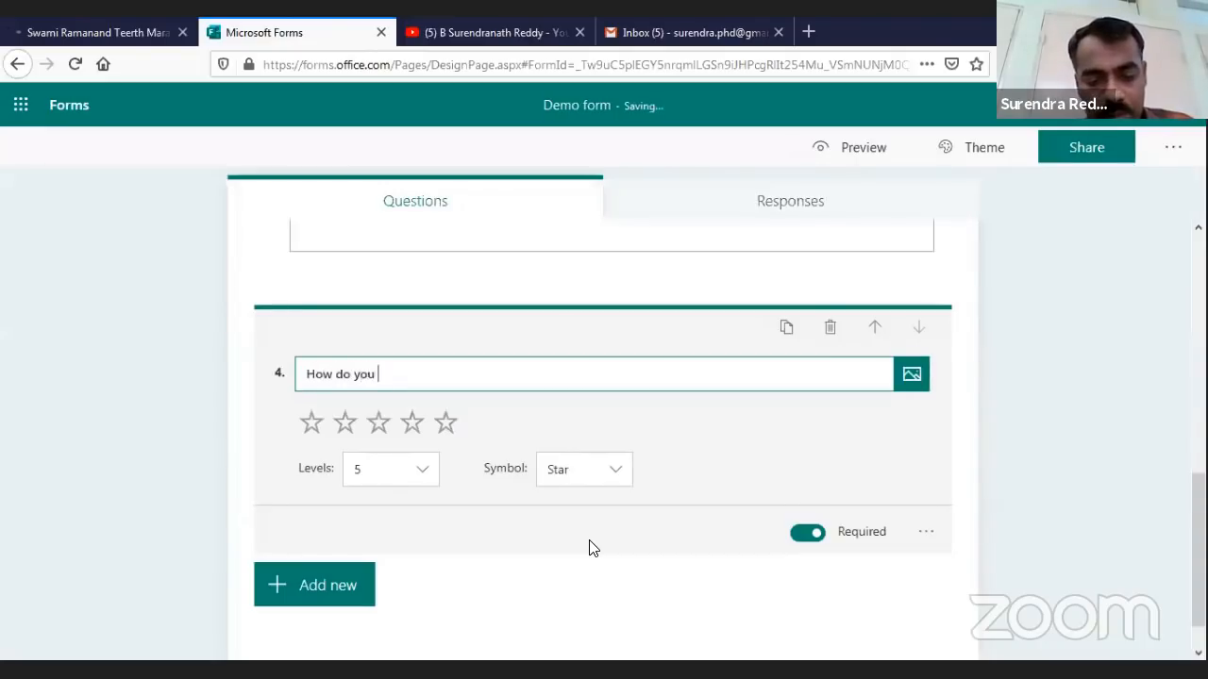
text(rate )
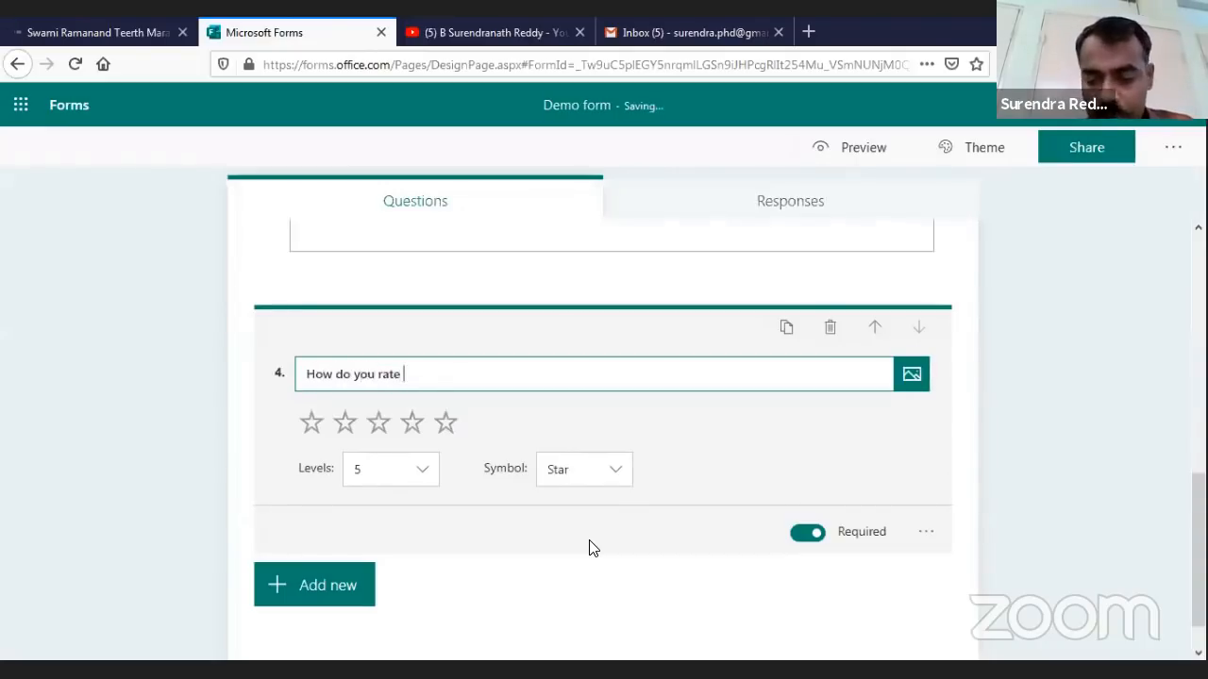
text(todays')
key(BackSpace)
key(BackSpace)
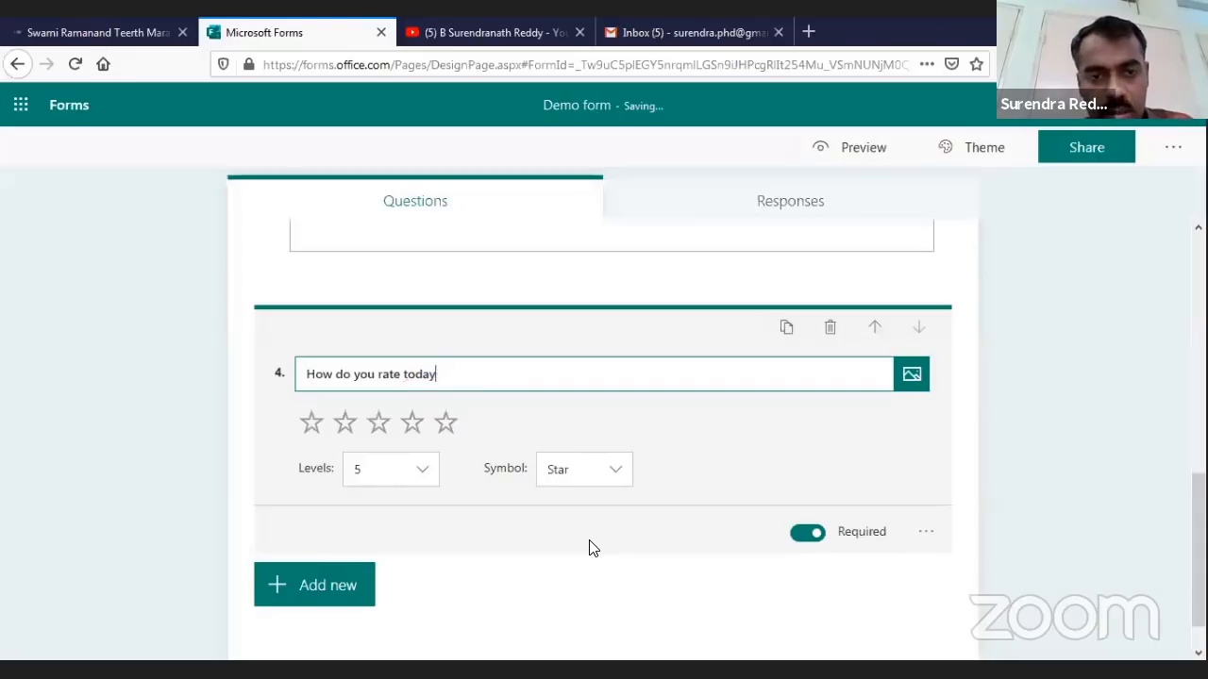
text('s resource )
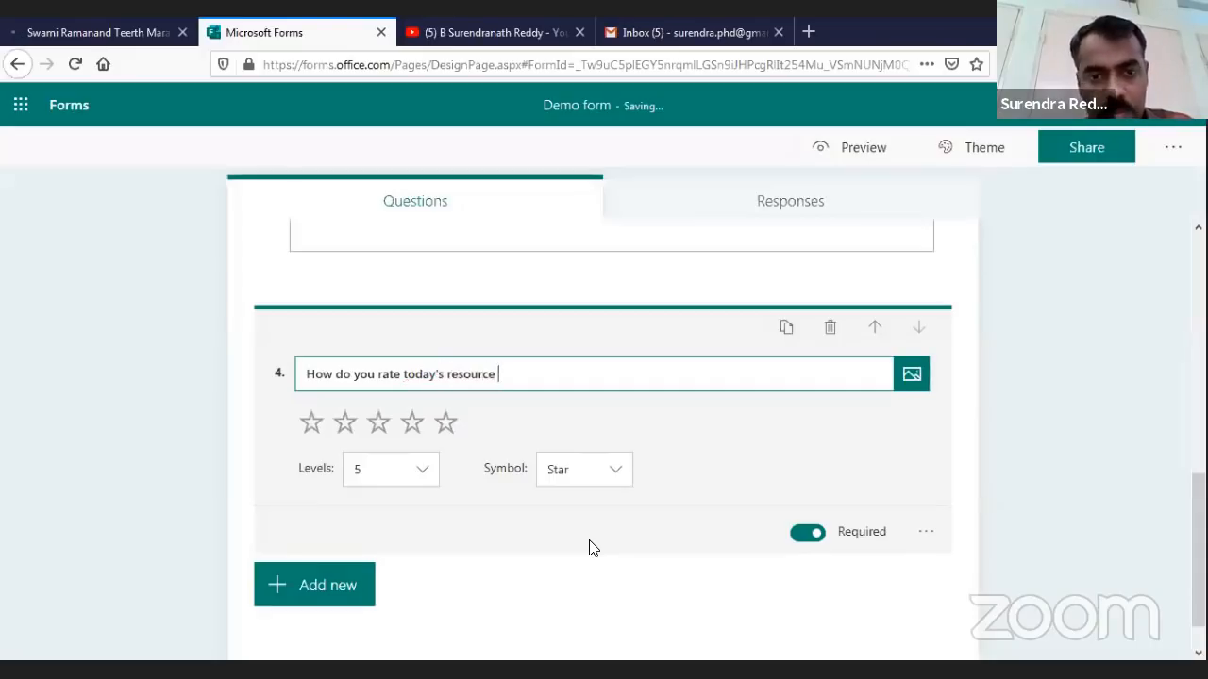
text(person)
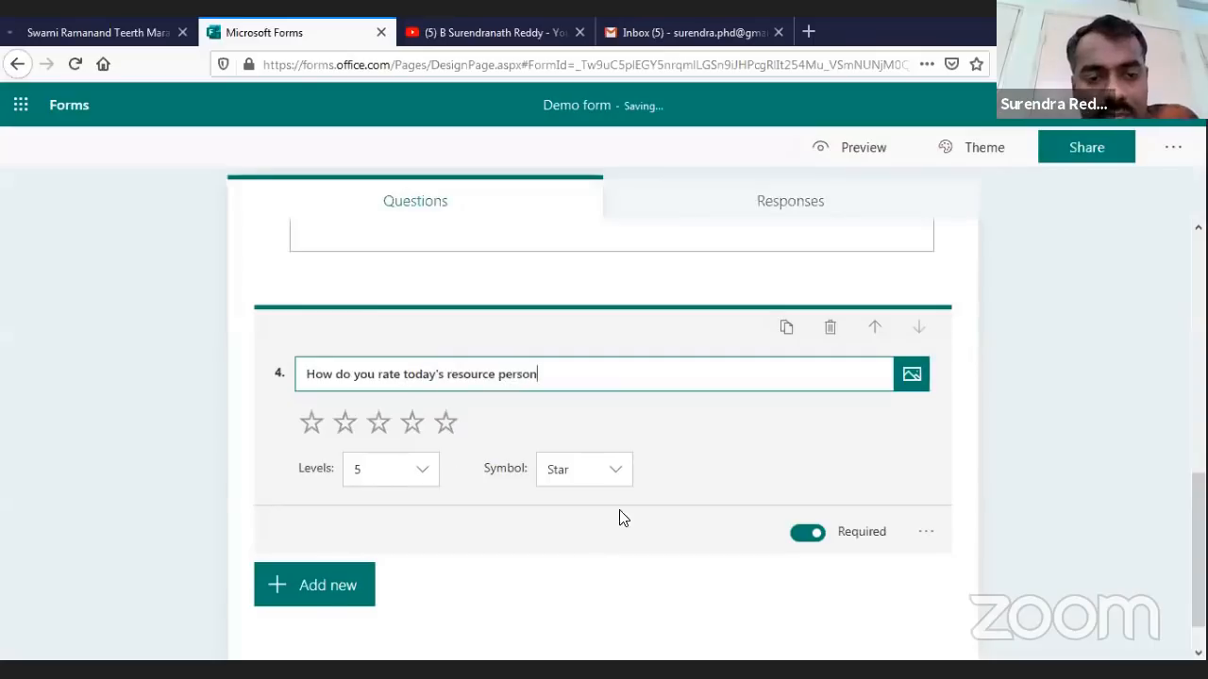
Keep the rating at 5 levels with the Star symbol
click(425, 475)
drag(431, 540, 437, 639)
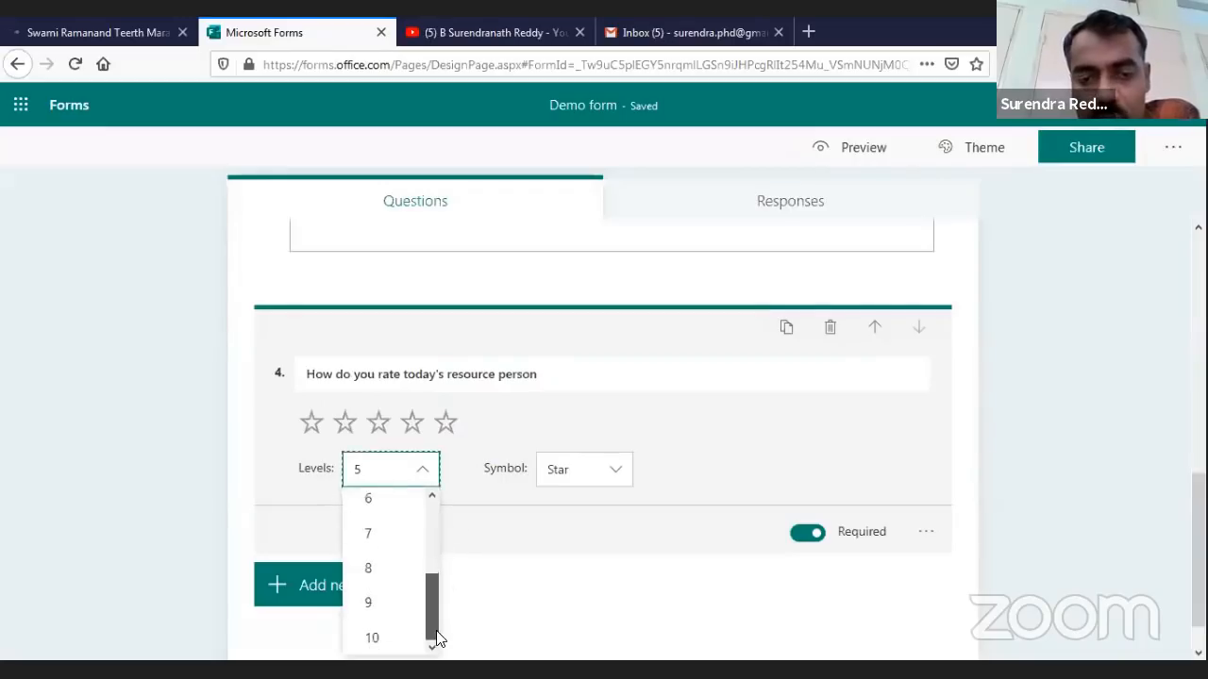
click(555, 572)
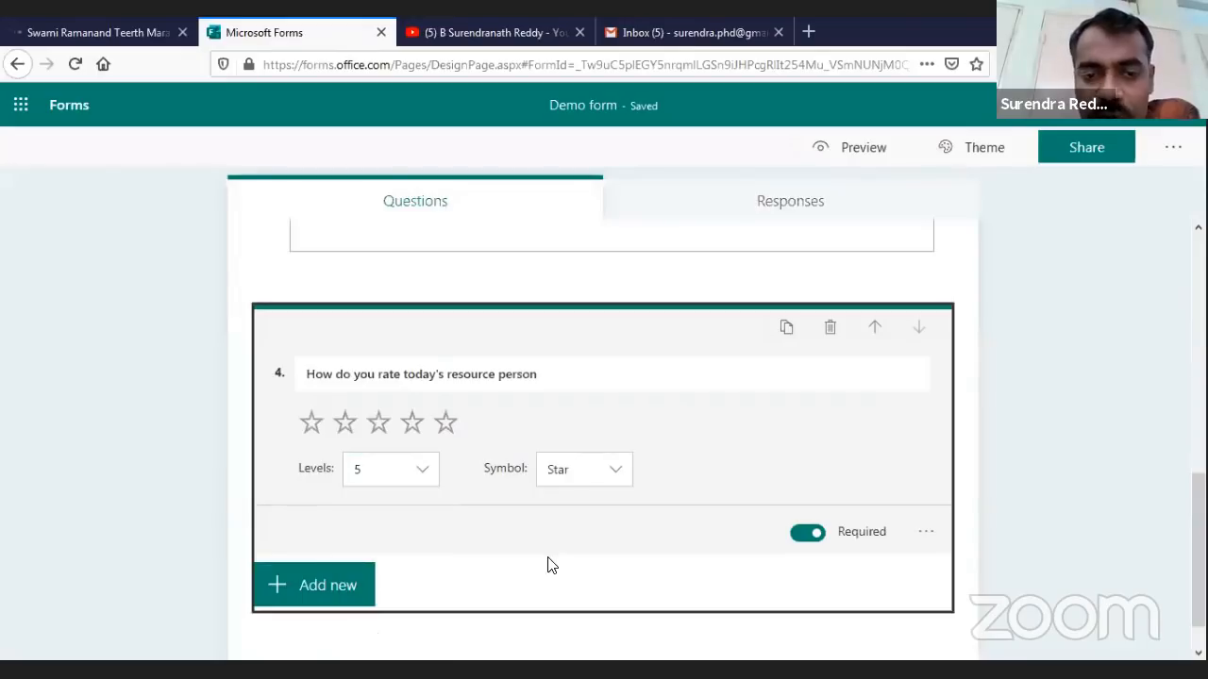
click(622, 475)
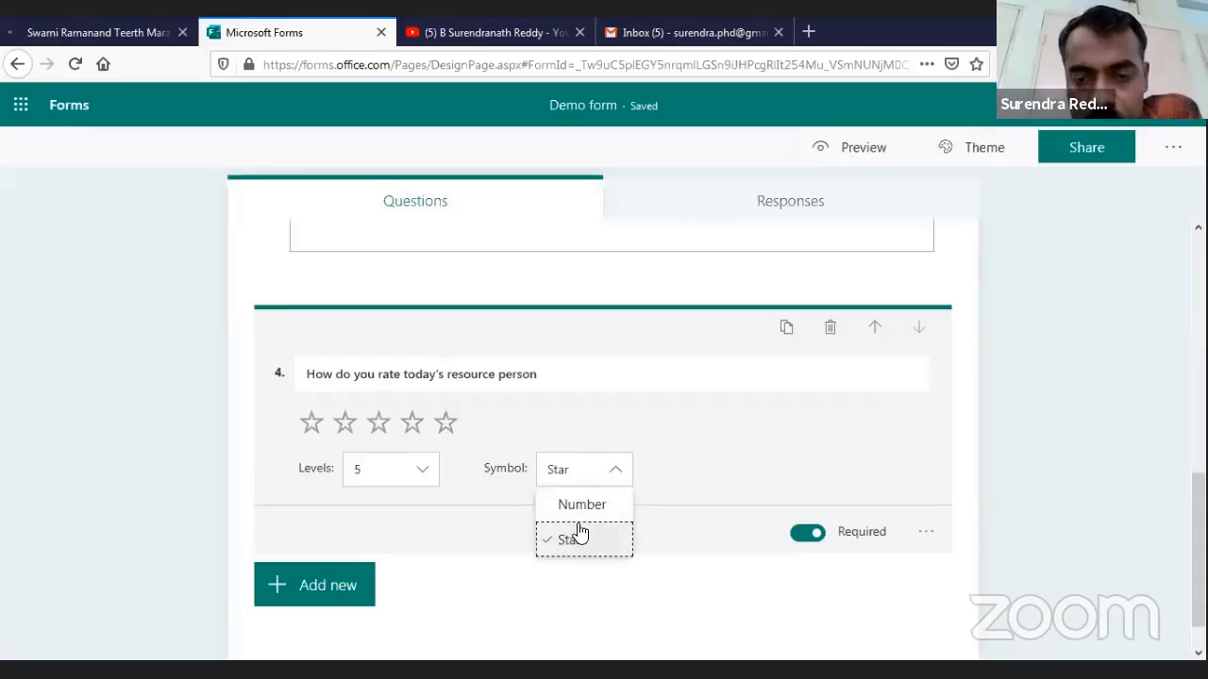
click(593, 506)
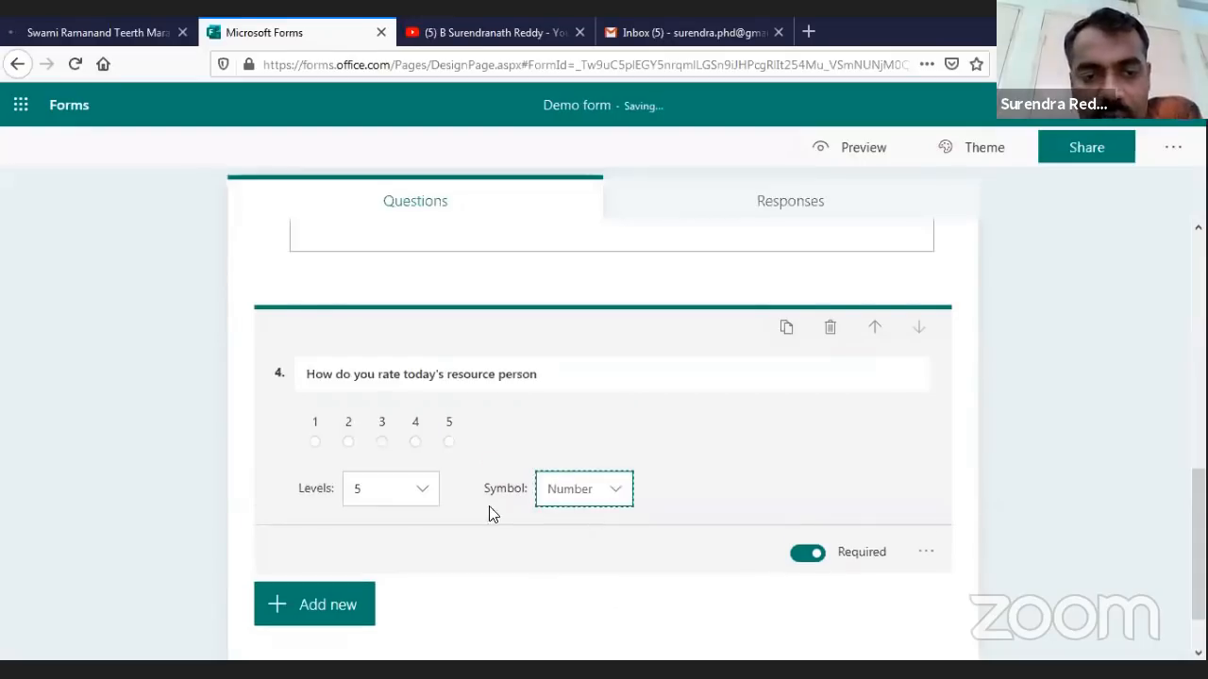
click(618, 489)
click(579, 563)
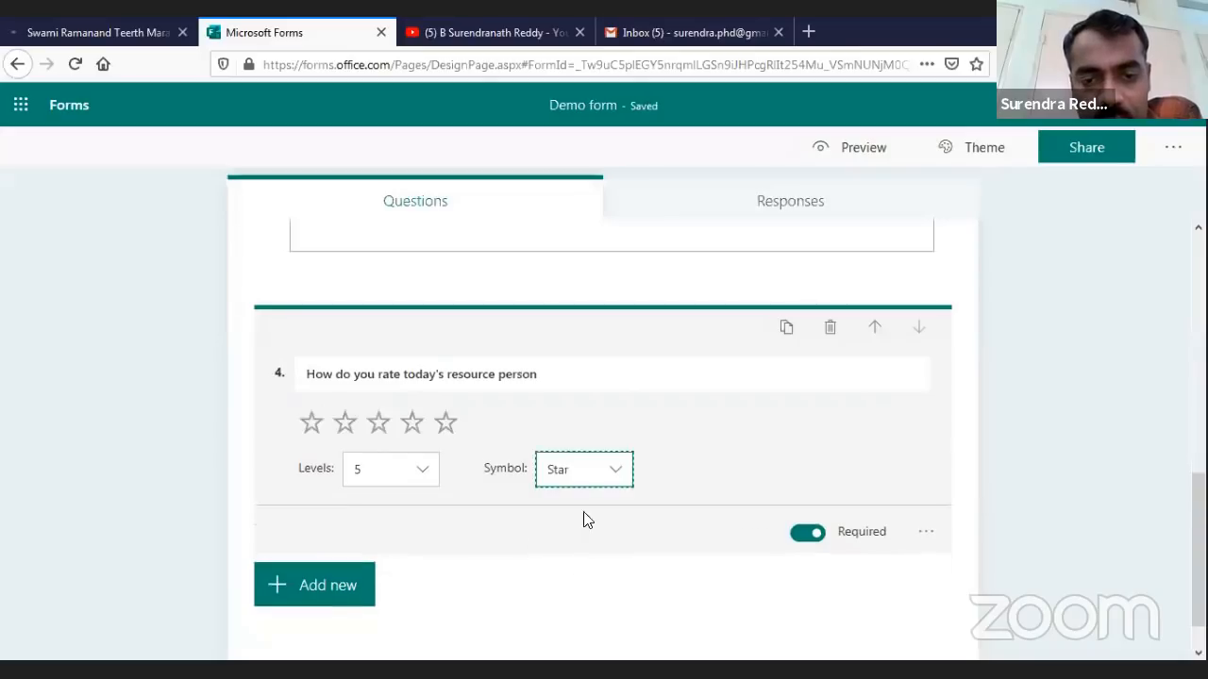
click(410, 426)
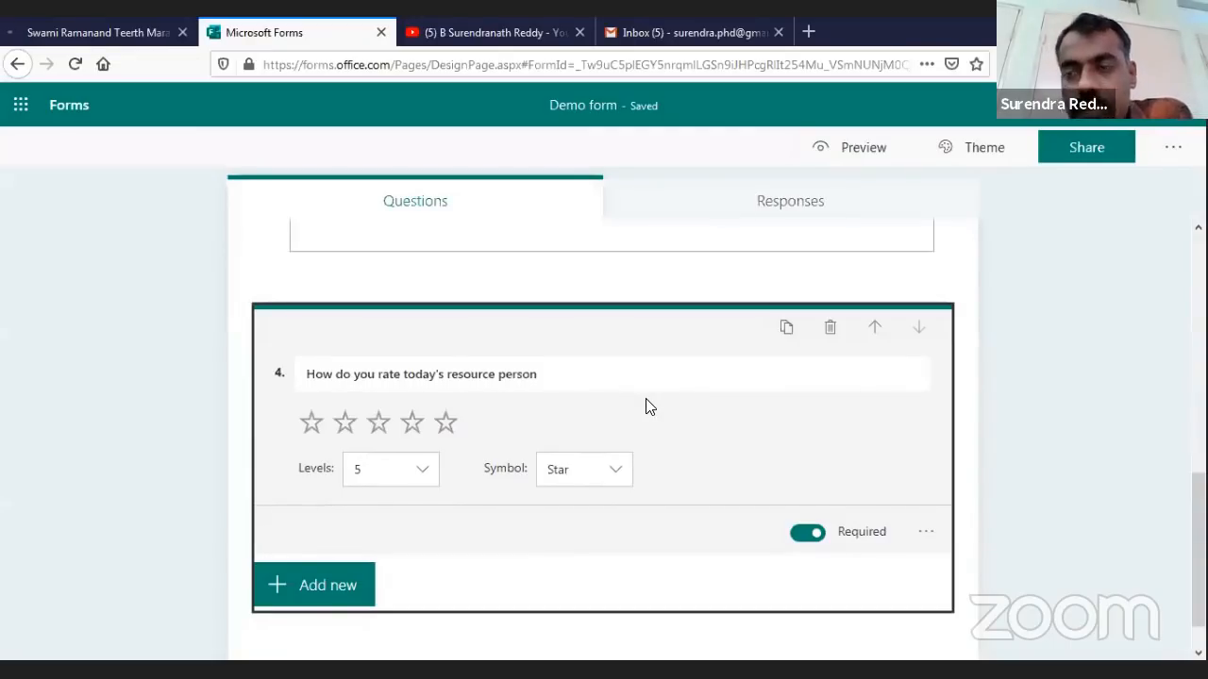
click(312, 582)
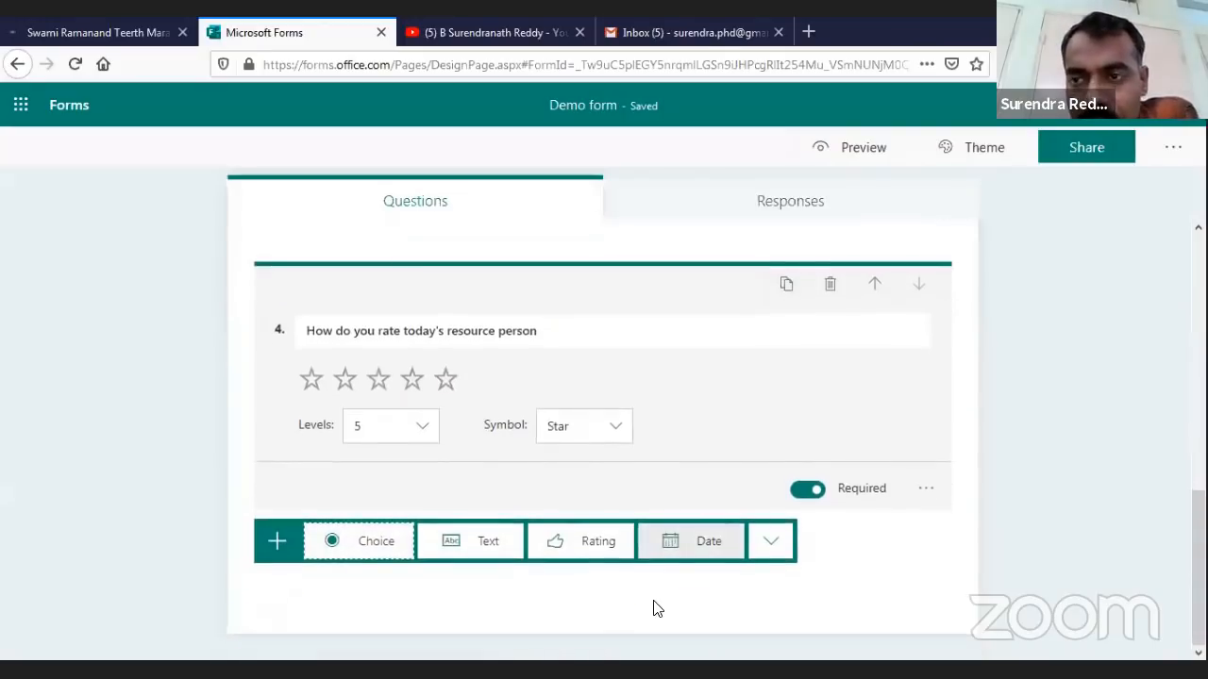
Add a date question titled 'What is the date of first covid positive case in India'
click(708, 548)
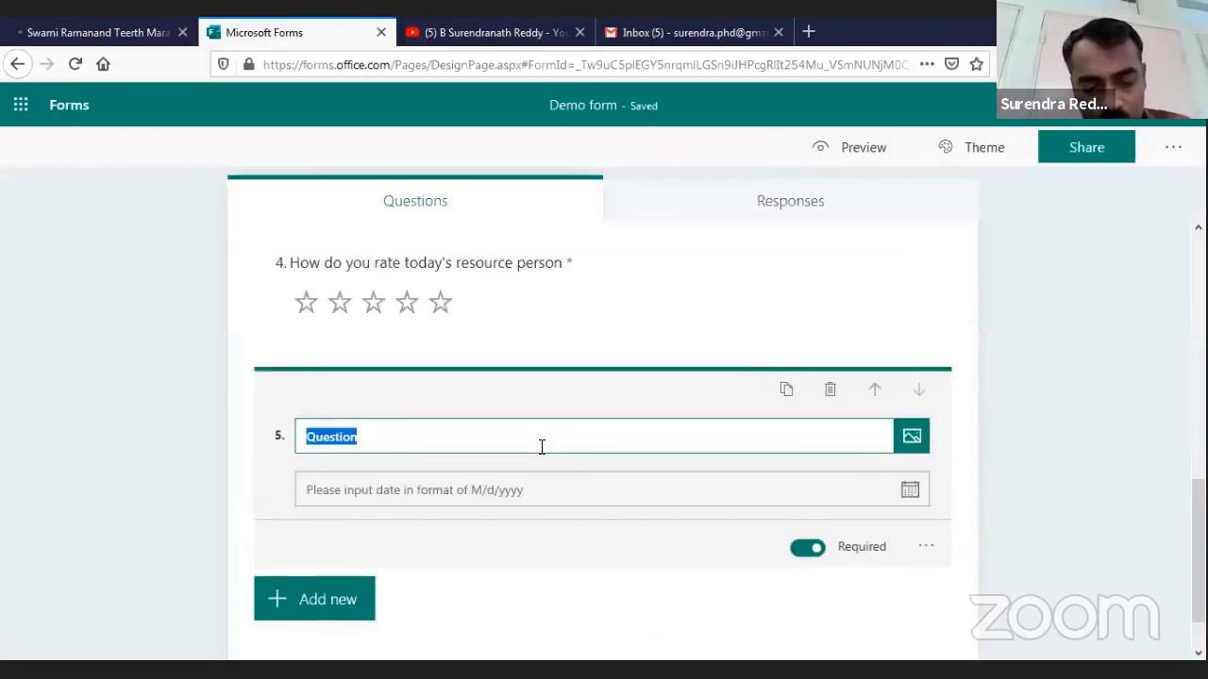
text(When the)
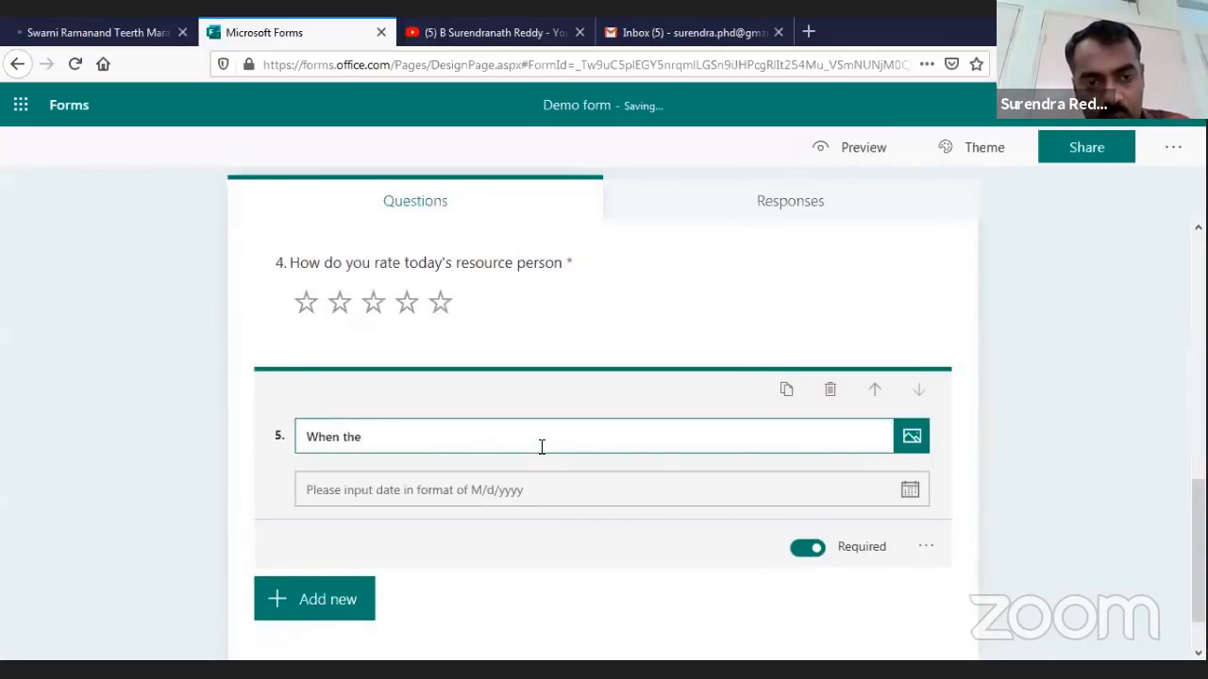
text( COVID)
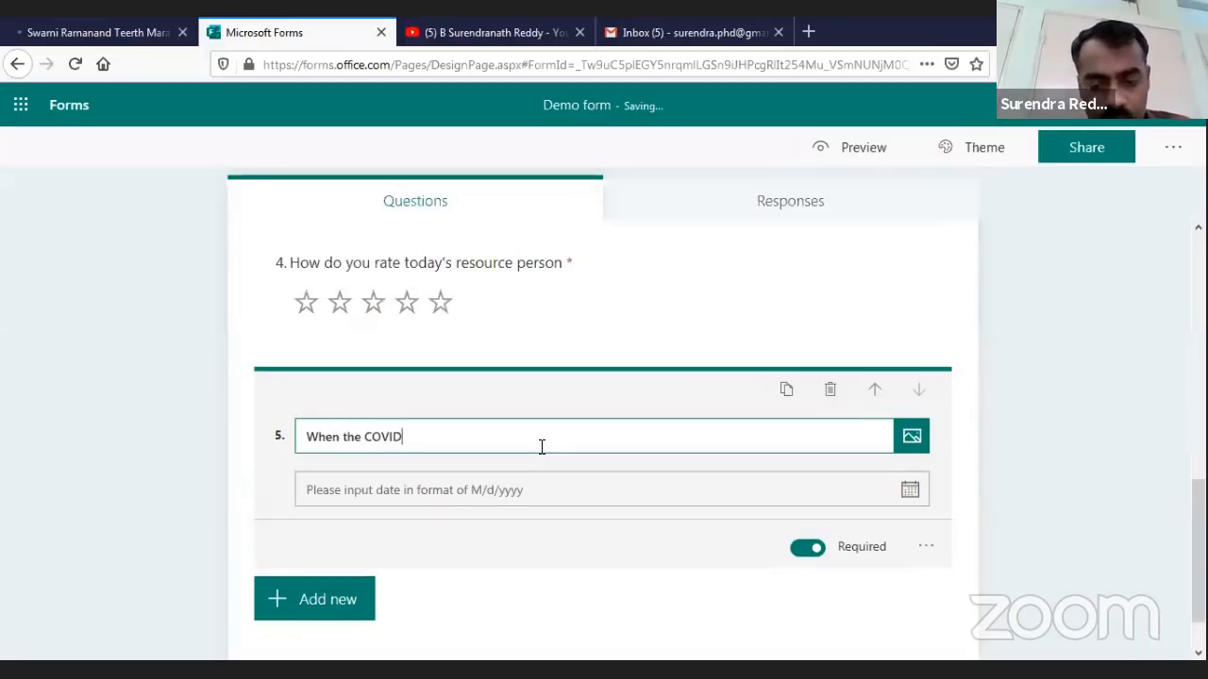
key(BackSpace)
key(BackSpace)
key(BackSpace)
key(BackSpace)
key(BackSpace)
key(BackSpace)
key(BackSpace)
key(BackSpace)
key(BackSpace)
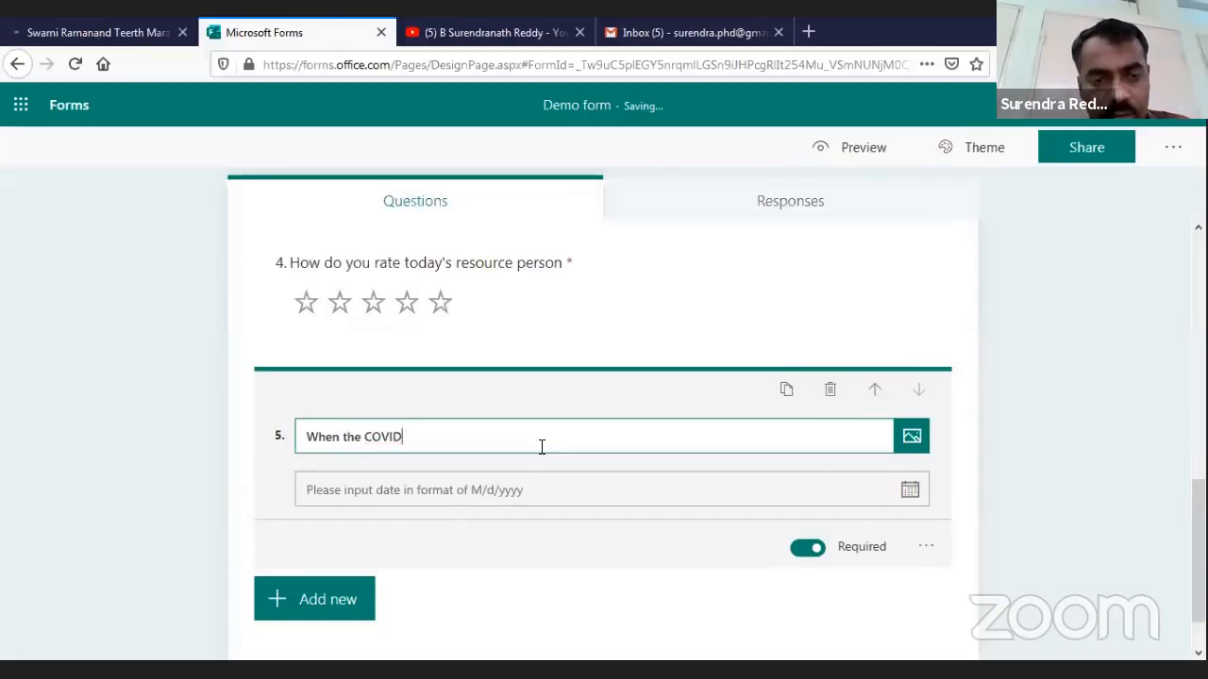
key(BackSpace)
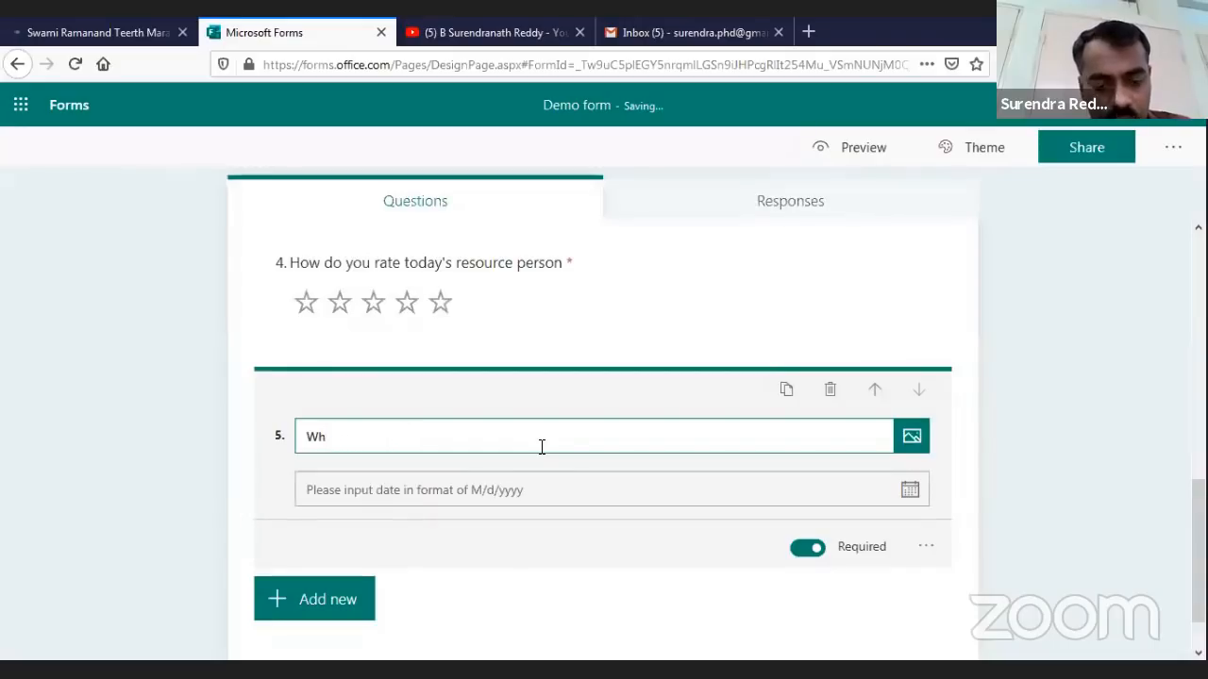
text(at is the date of)
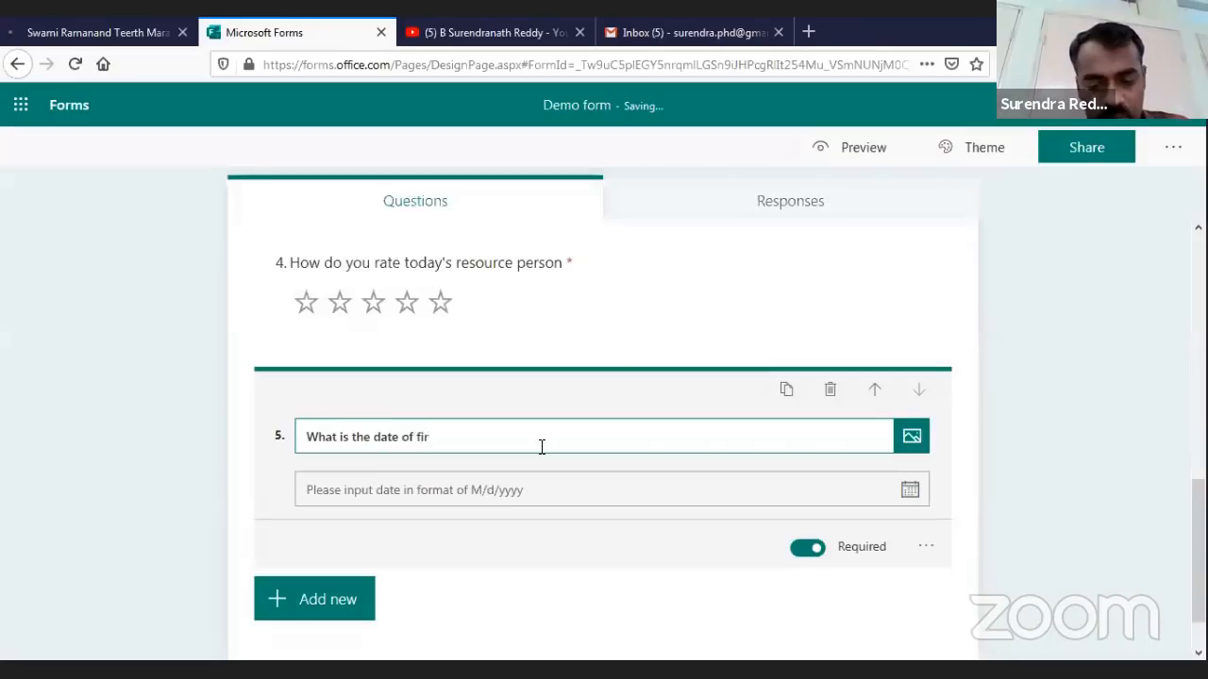
text( first covi)
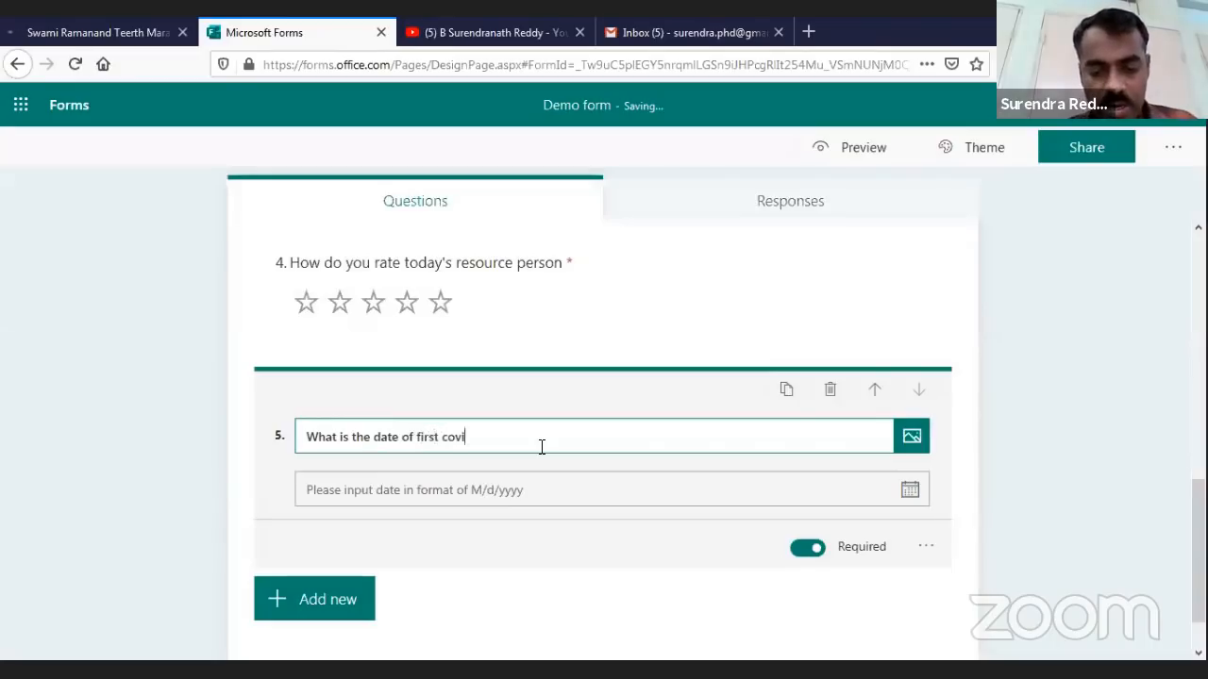
text(d po)
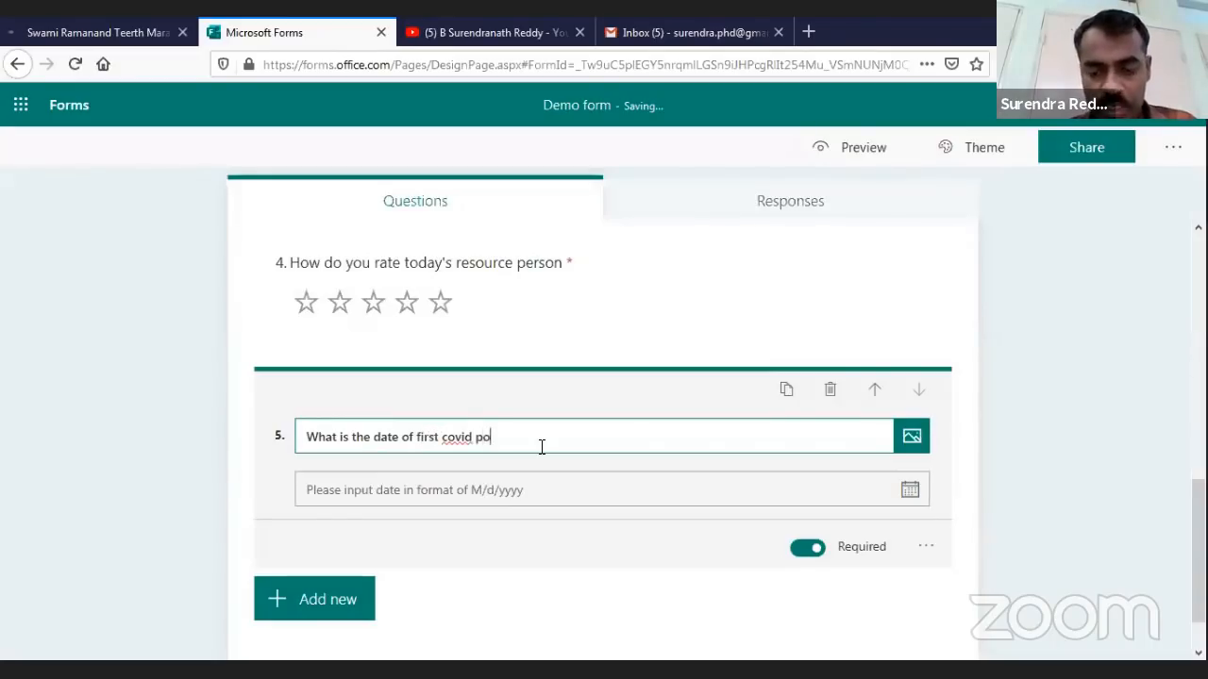
text(sitive case)
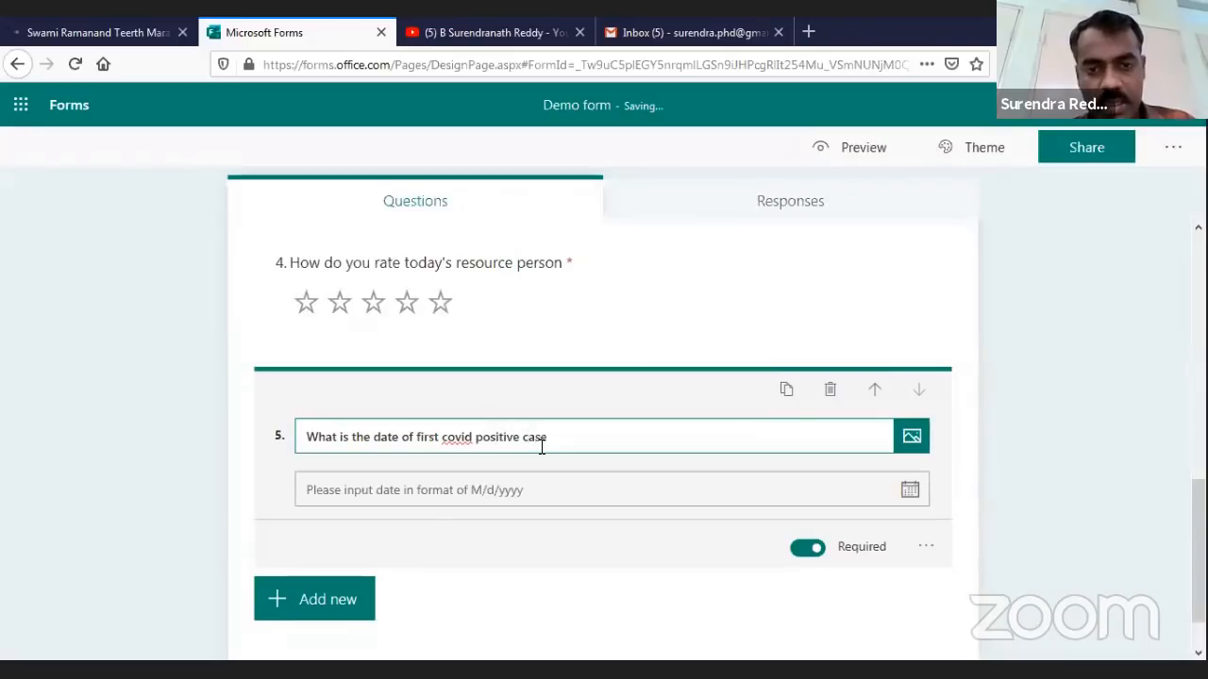
text( in Indd)
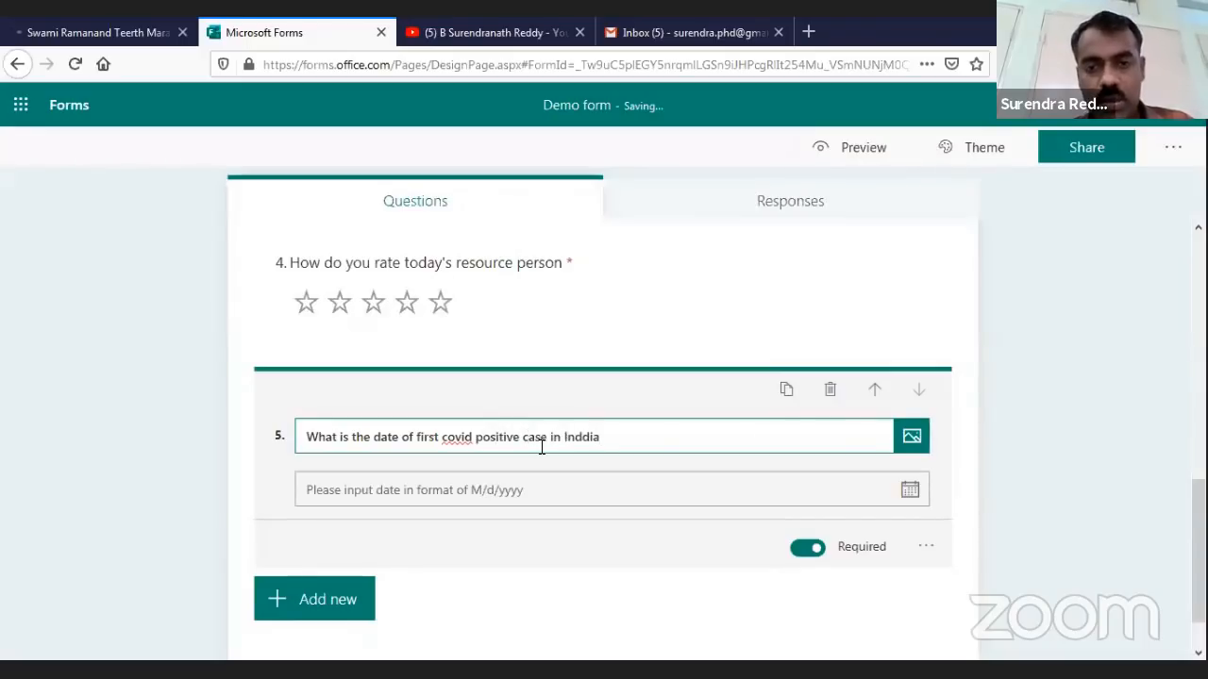
text(ia)
key(BackSpace)
key(BackSpace)
key(BackSpace)
text(ia)
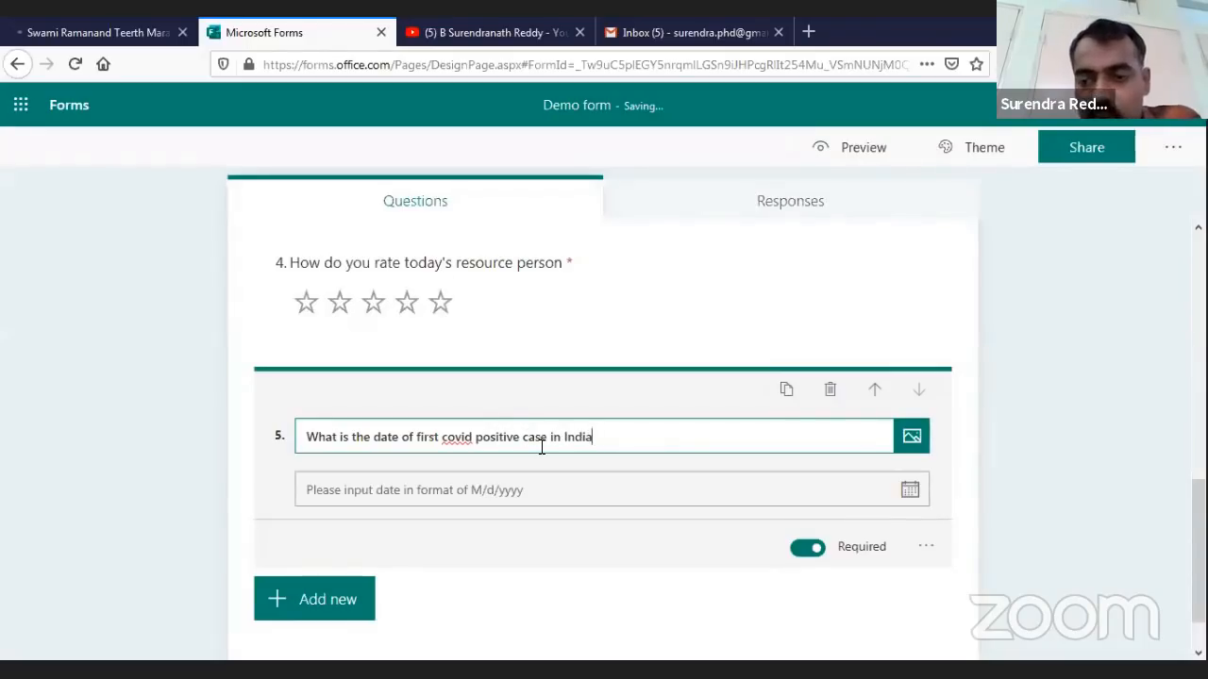
key(Return)
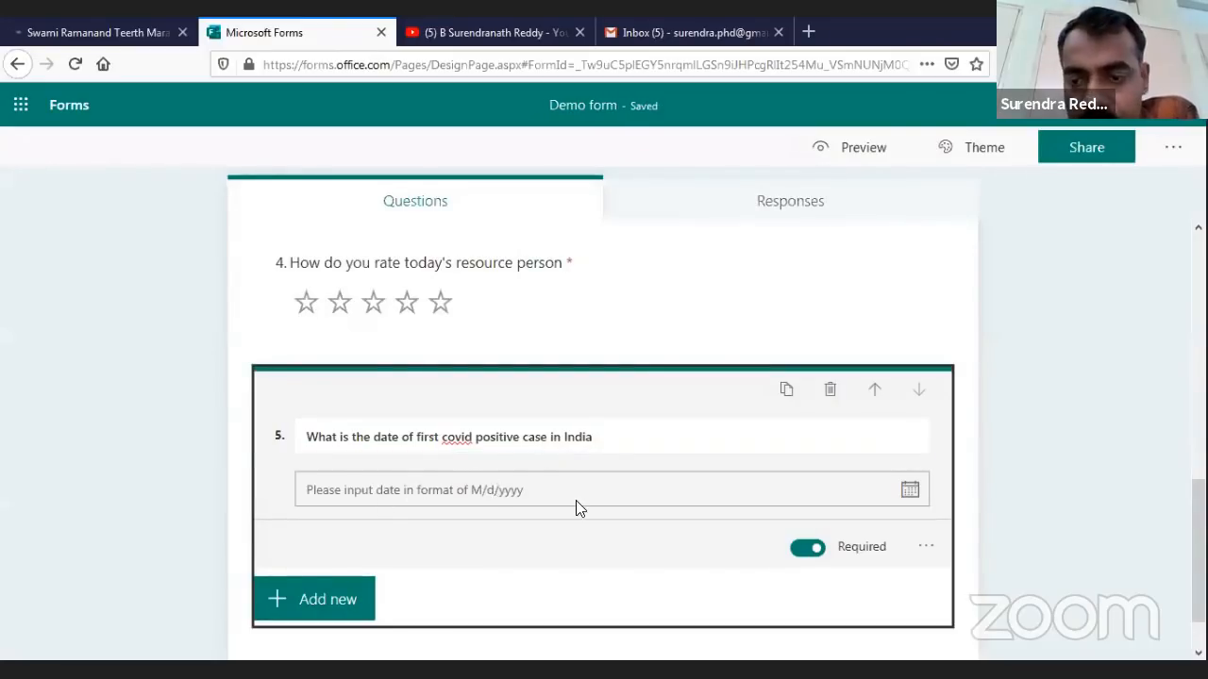
scroll(521, 510, down, 1)
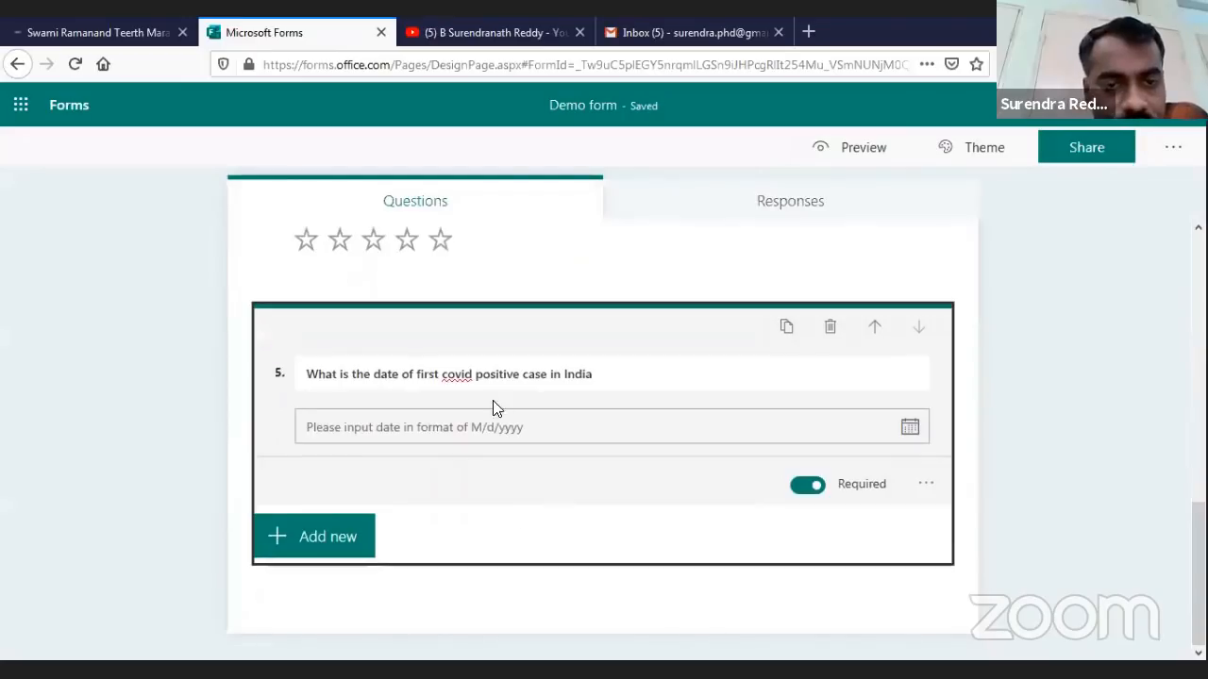
Add a Likert question and begin its title 'The behaviour of a person'
click(330, 536)
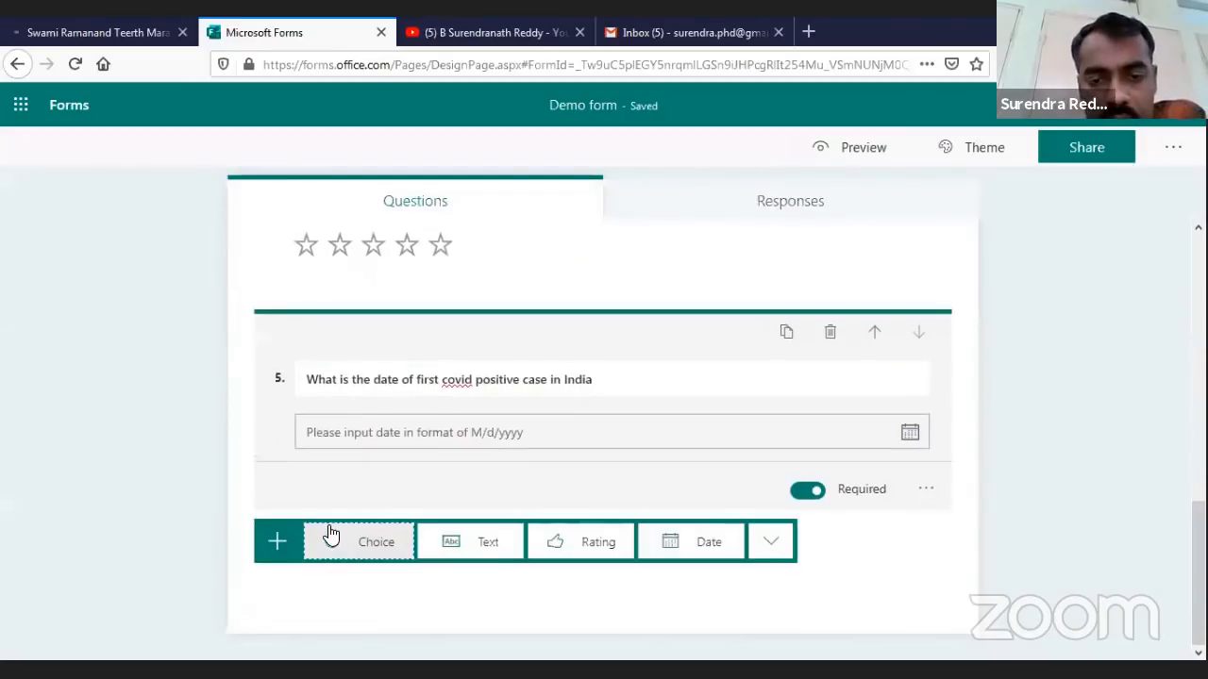
click(771, 542)
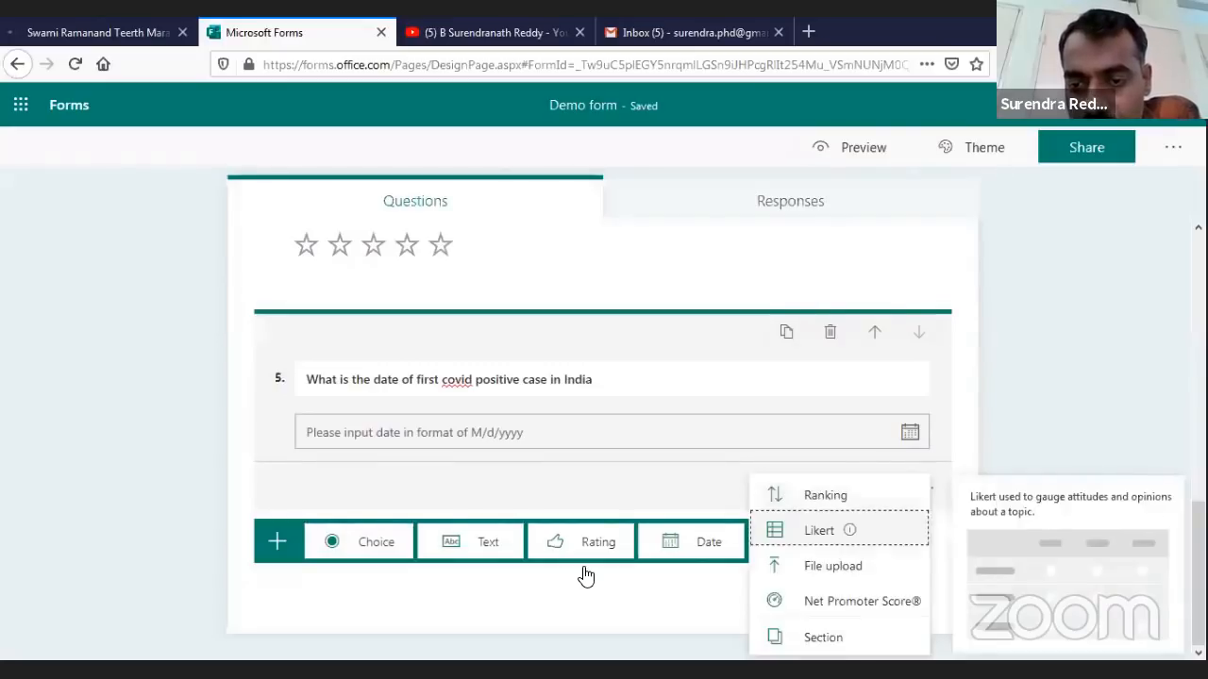
click(819, 530)
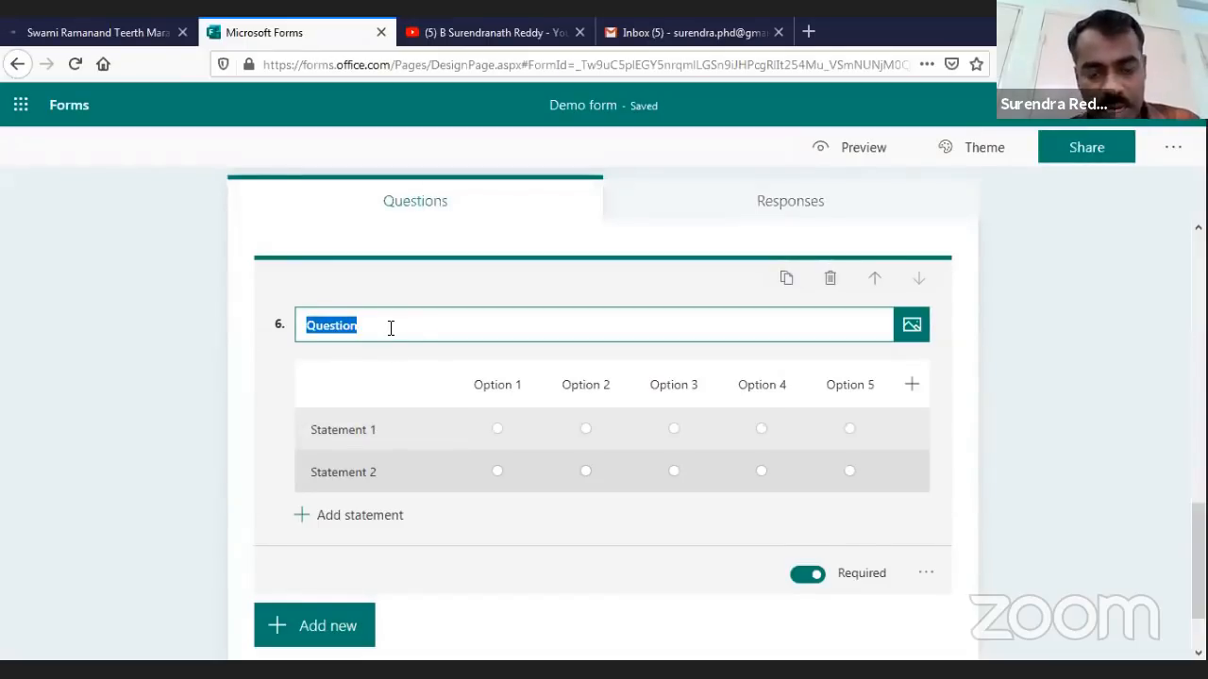
text(The beha)
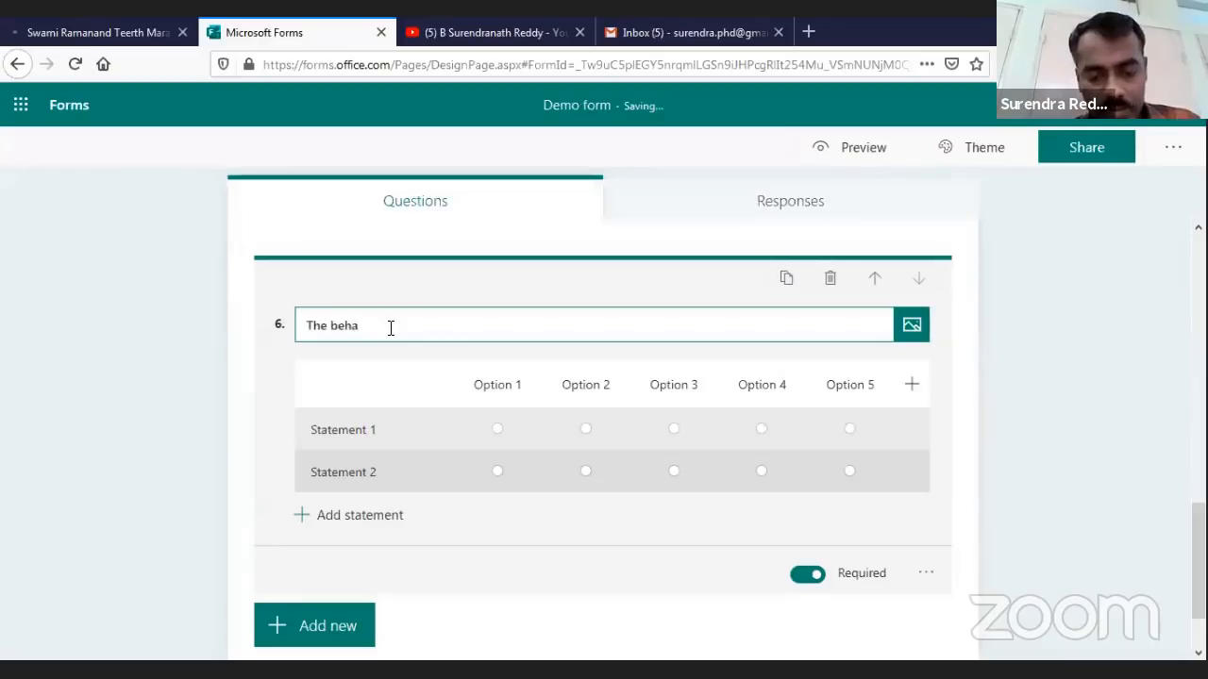
text(viour of a p)
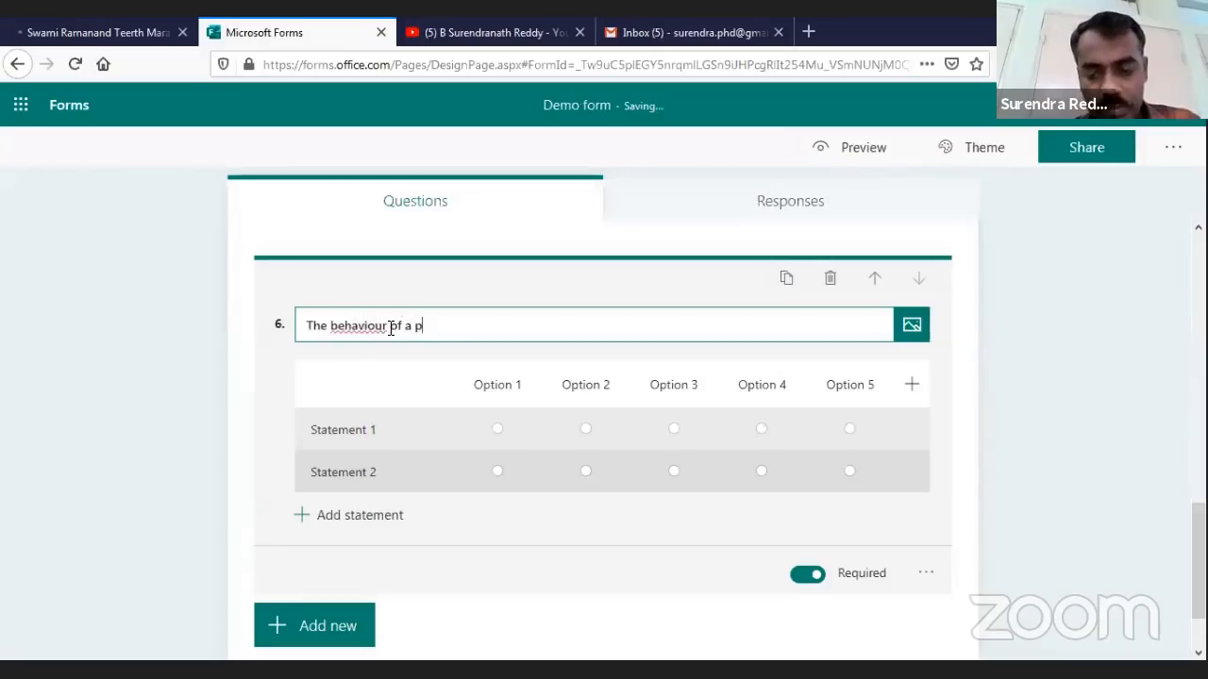
text(erson)
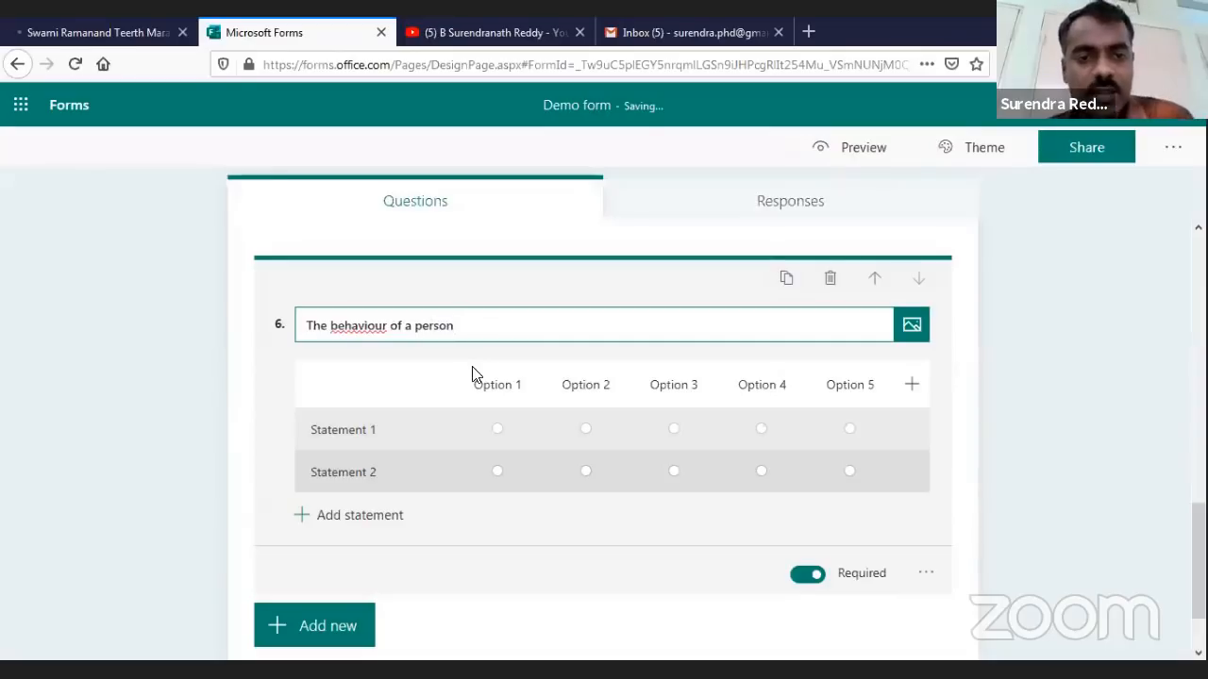
Set the Likert statements to Mr.X and Mr.Y2, and add a third statement, Mr.Z
click(377, 430)
text(Mr.X)
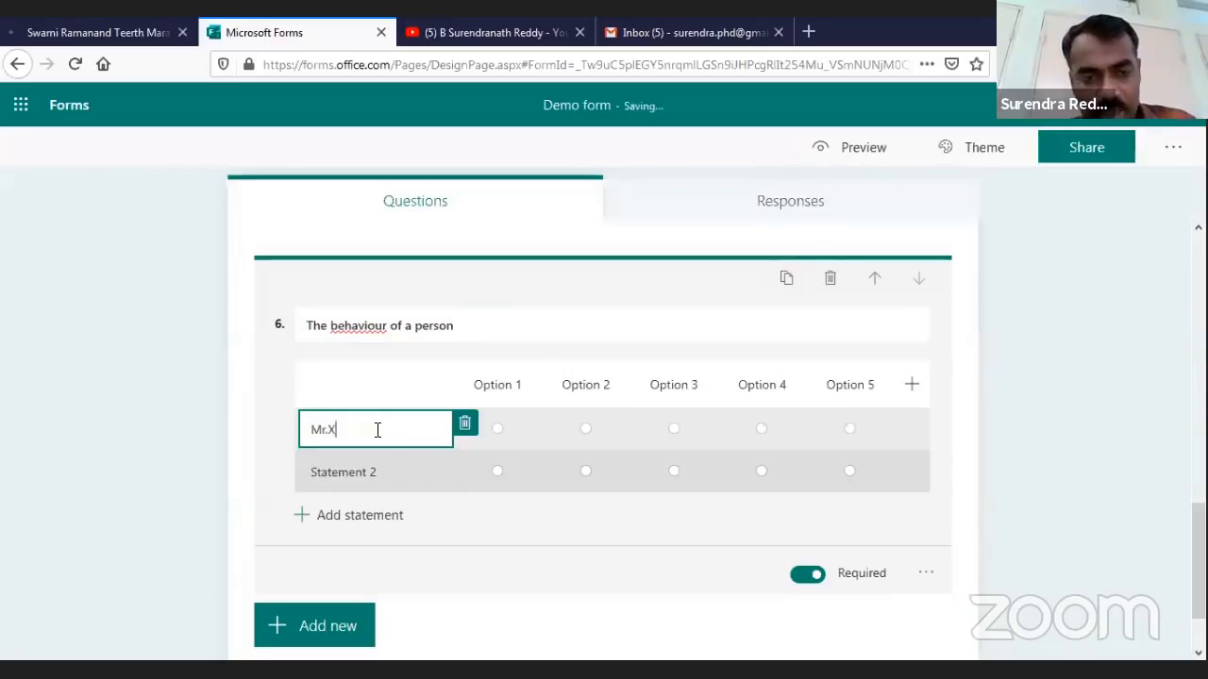
click(370, 476)
text(Mr.Y2)
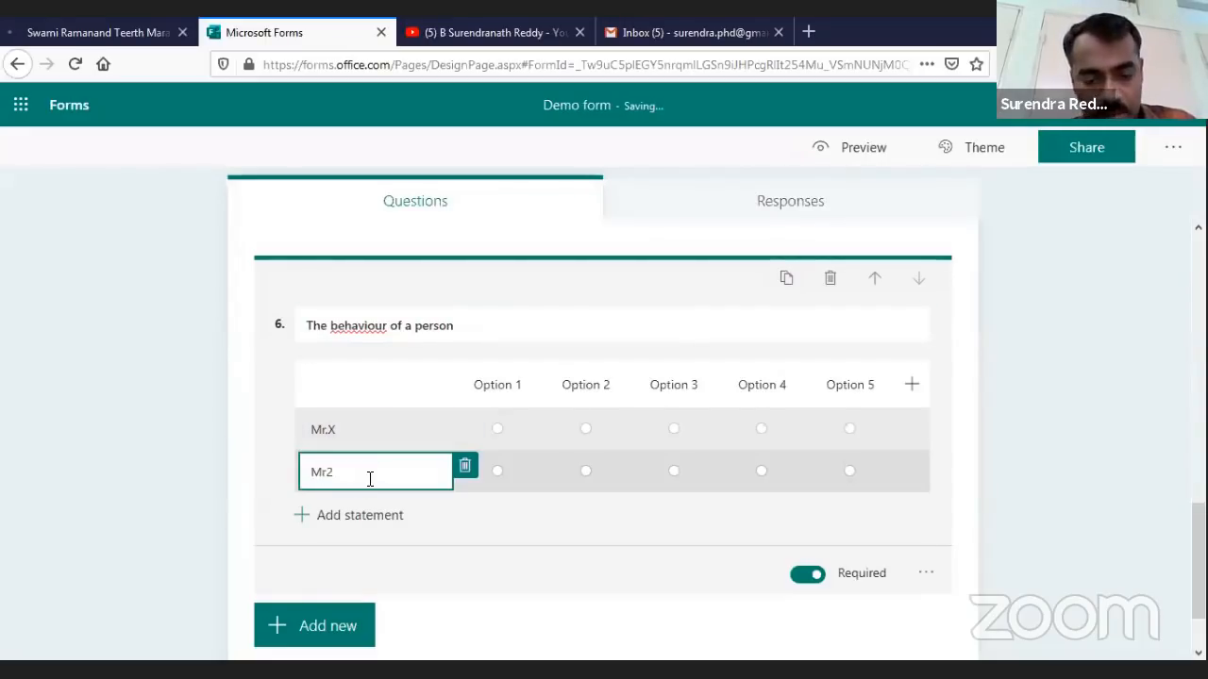
click(369, 516)
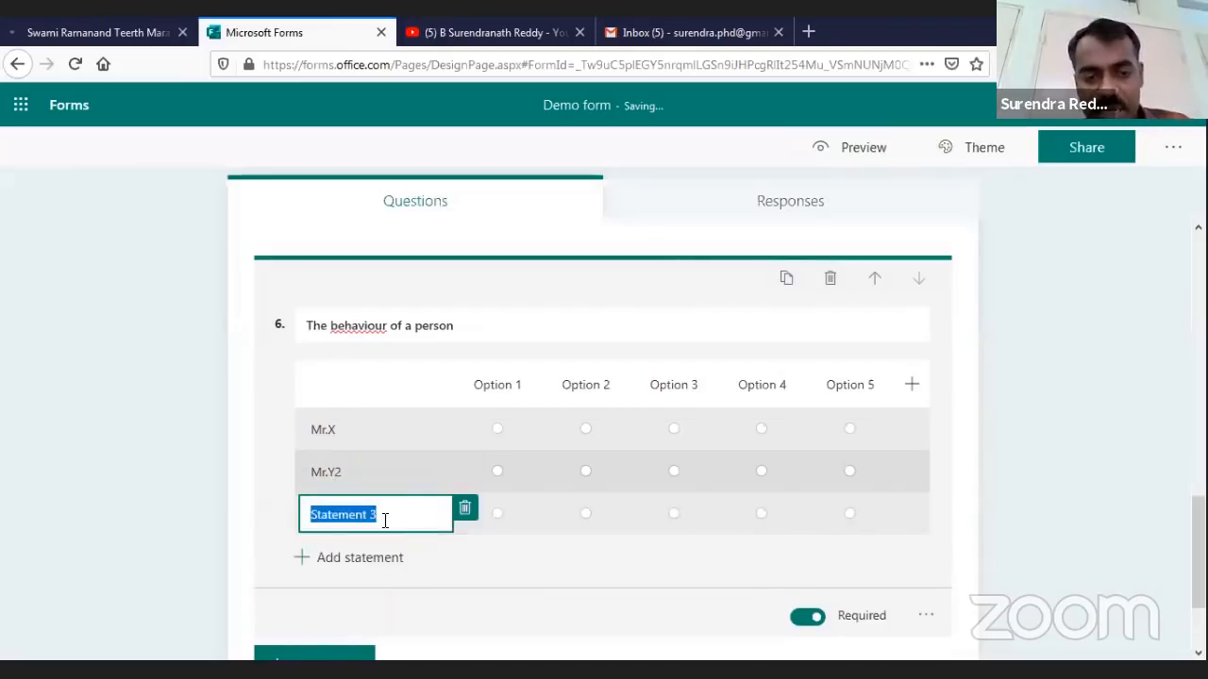
text(Mr.)
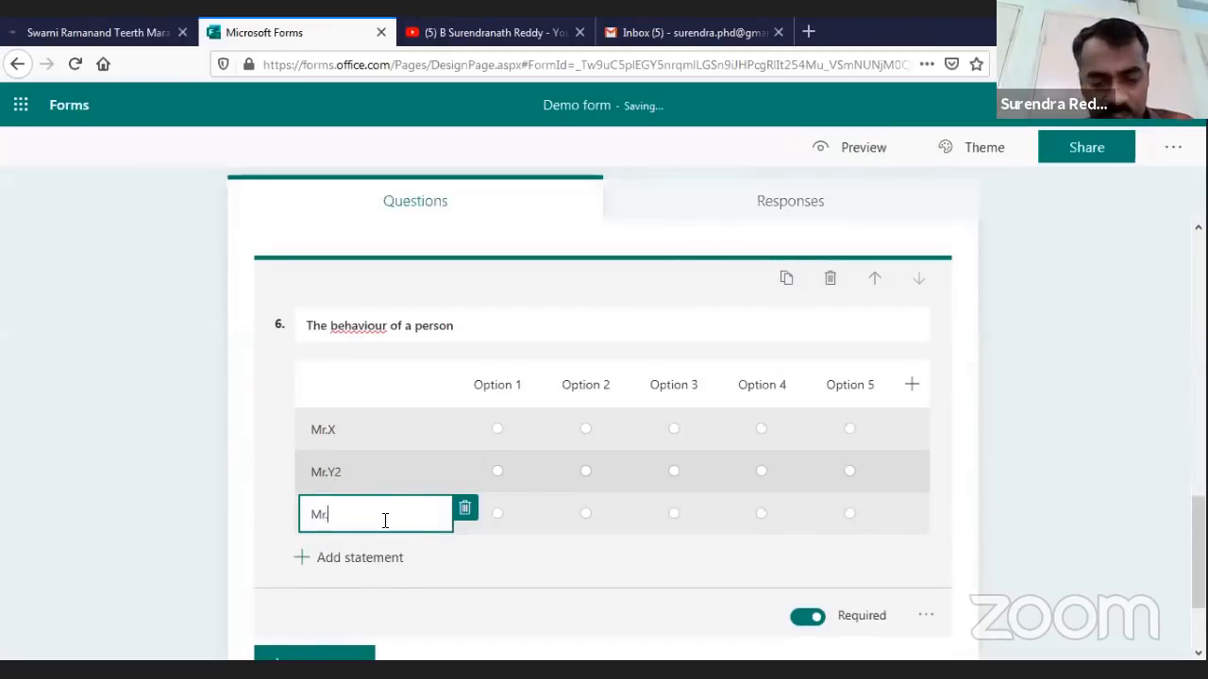
text(Z)
click(579, 583)
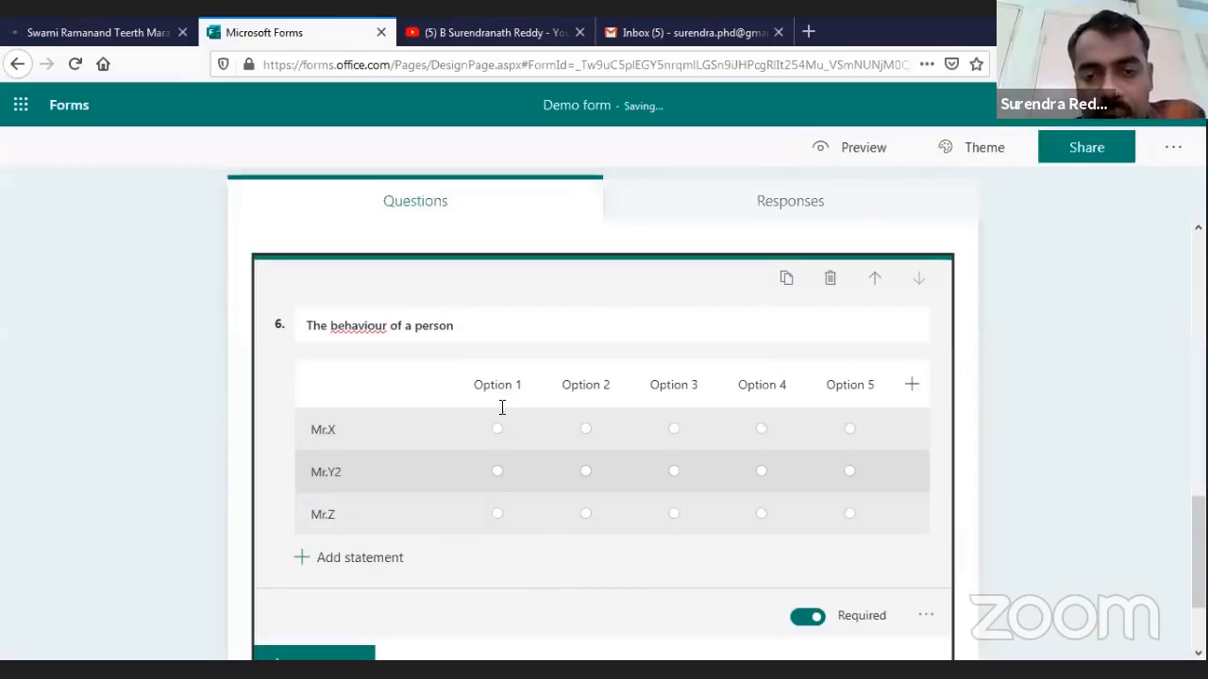
click(498, 387)
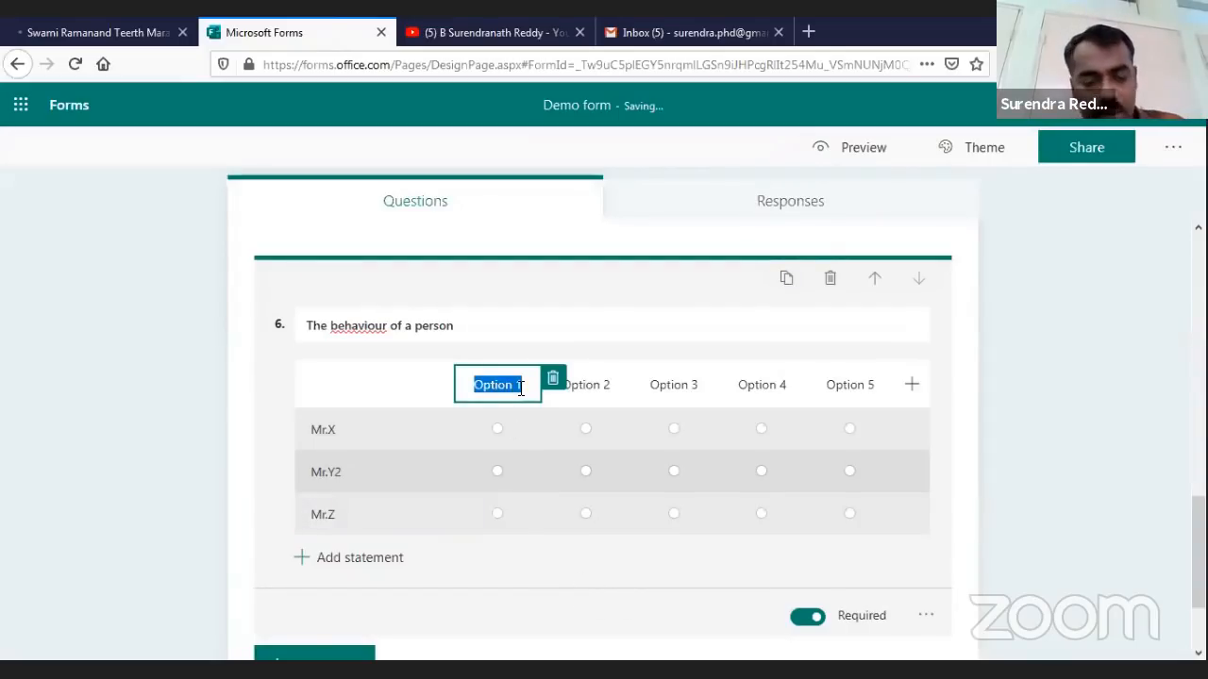
Rename the Likert columns to Cool, Aggressive and Good, and remove the Option 4 column
text(Cool)
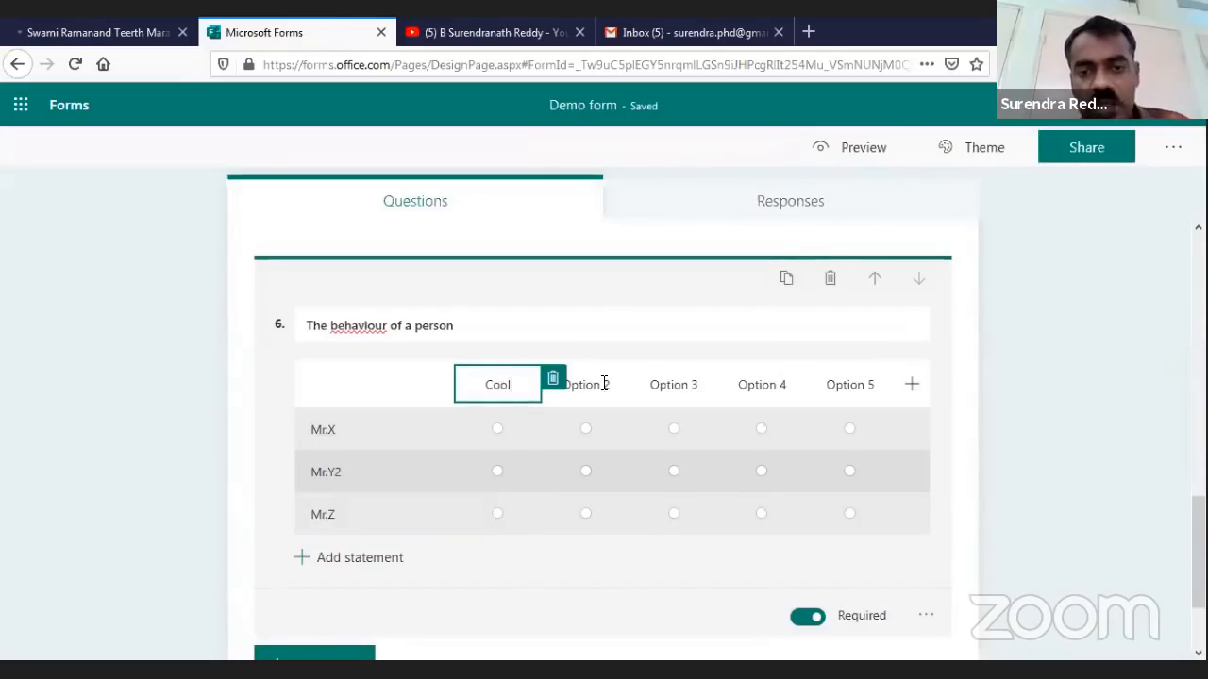
click(604, 383)
text(Agger)
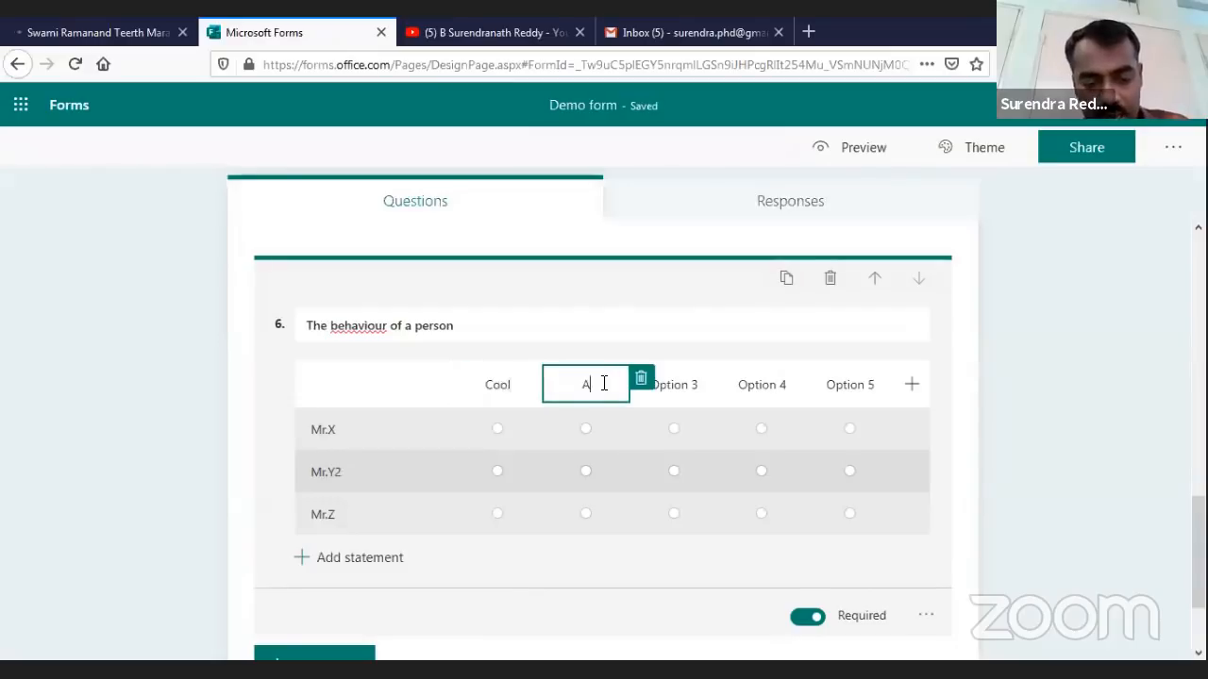
key(BackSpace)
key(BackSpace)
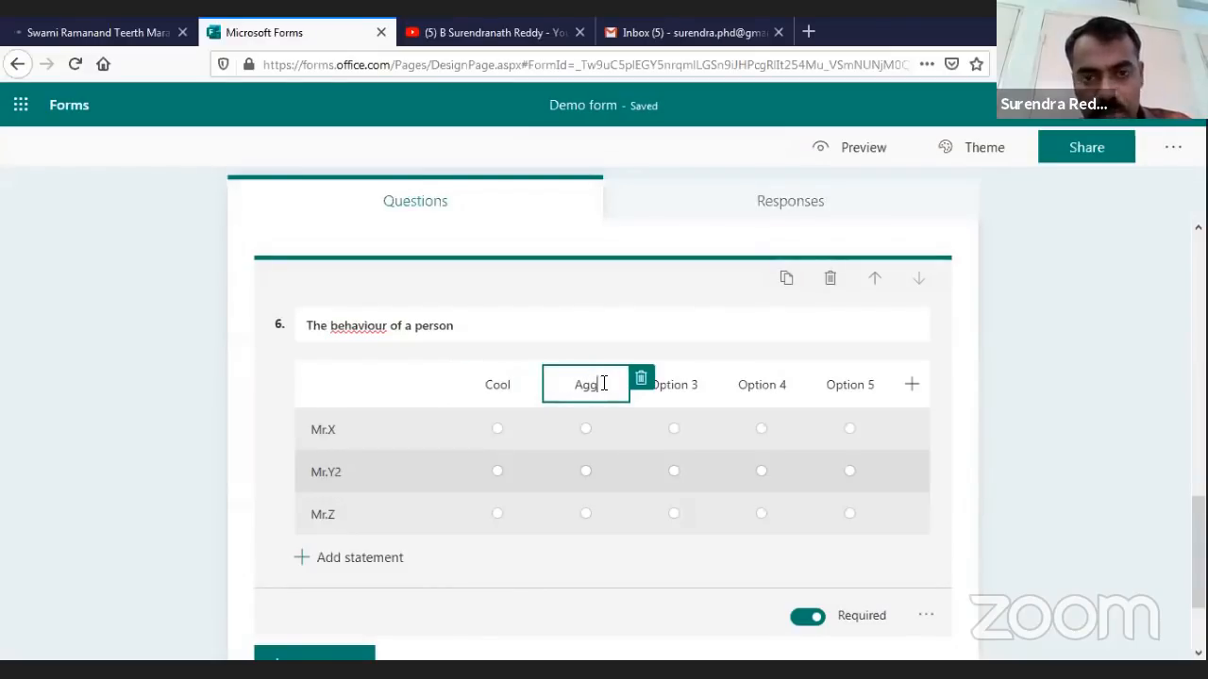
text(ressive)
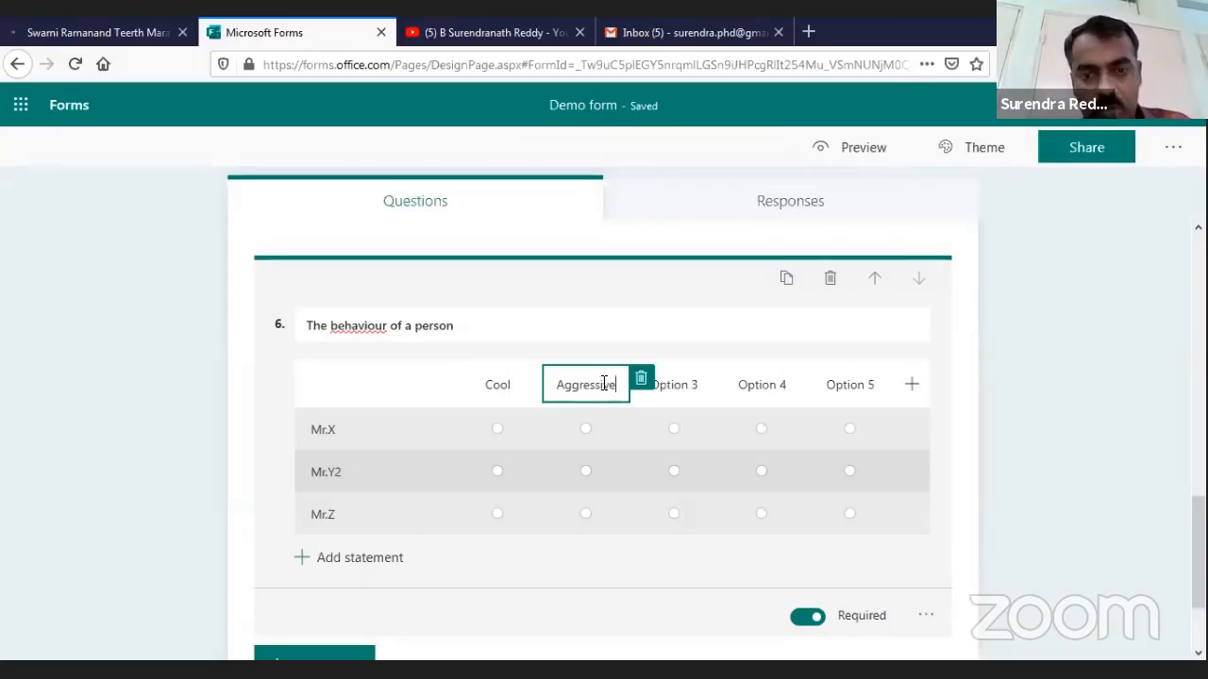
click(675, 388)
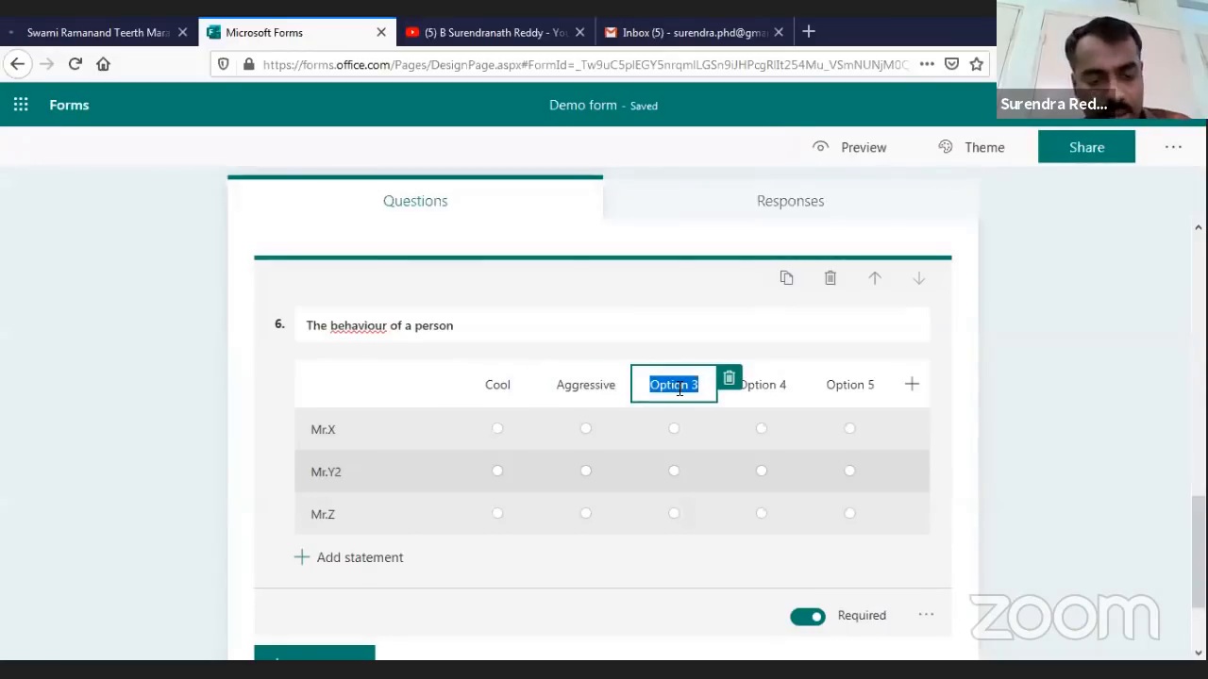
text(Good)
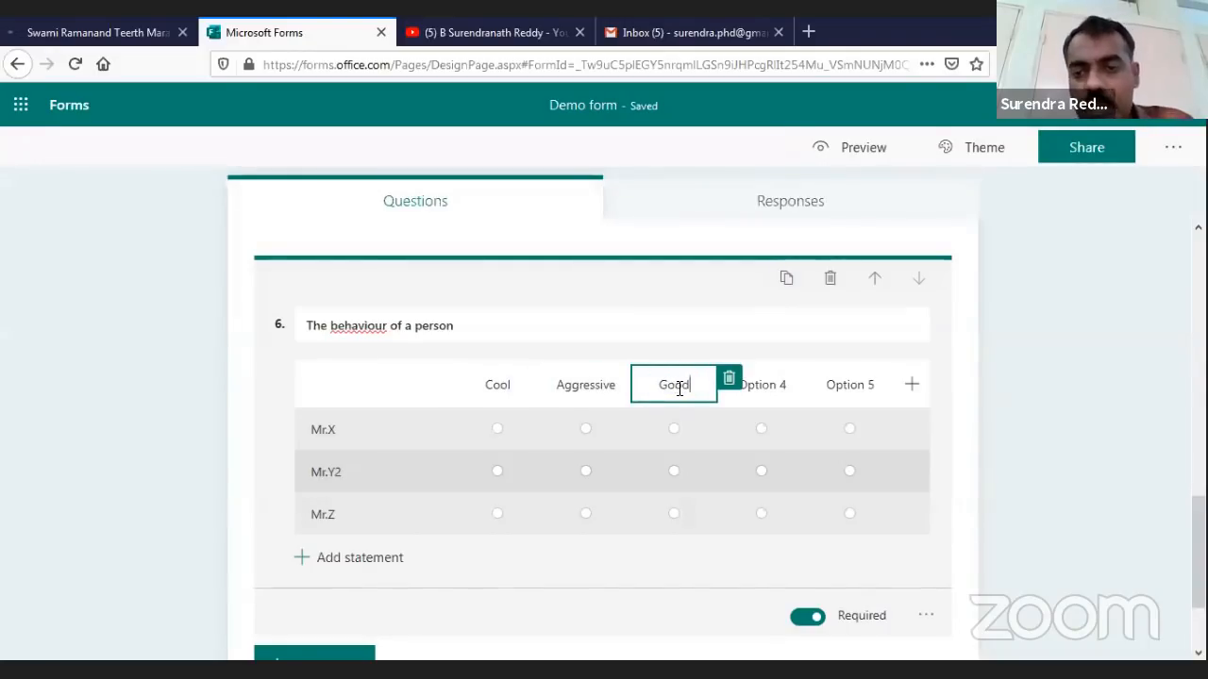
key(Return)
key(Tab)
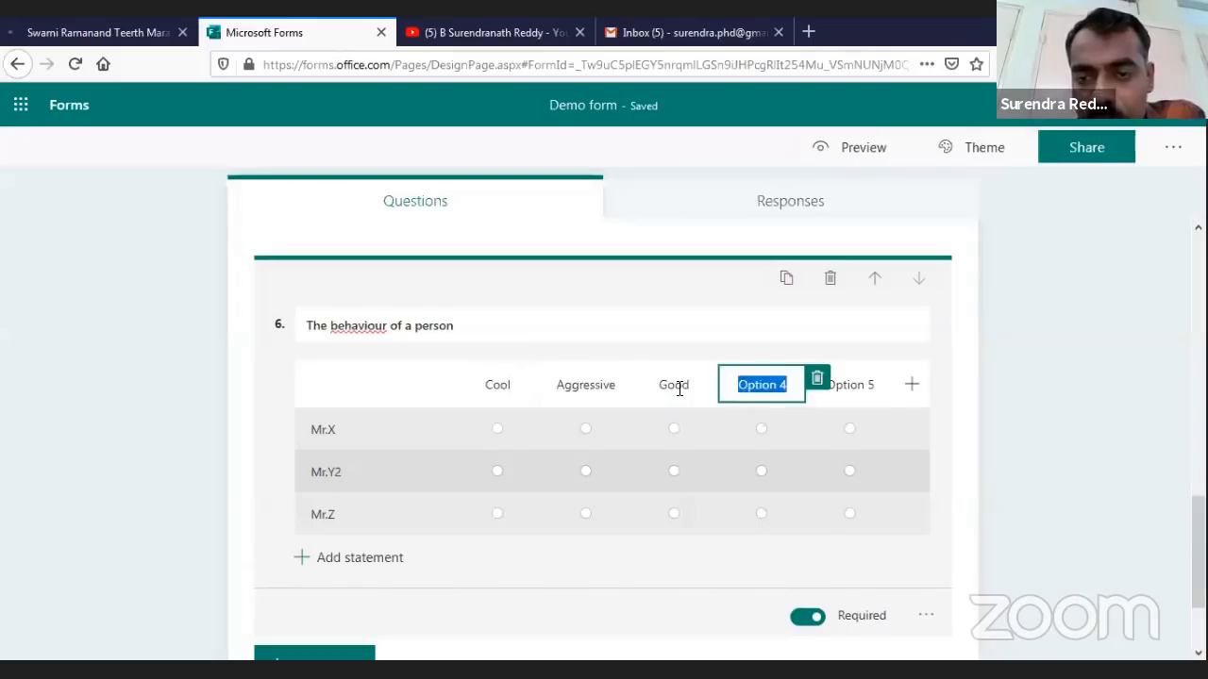
key(BackSpace)
key(BackSpace)
key(BackSpace)
key(BackSpace)
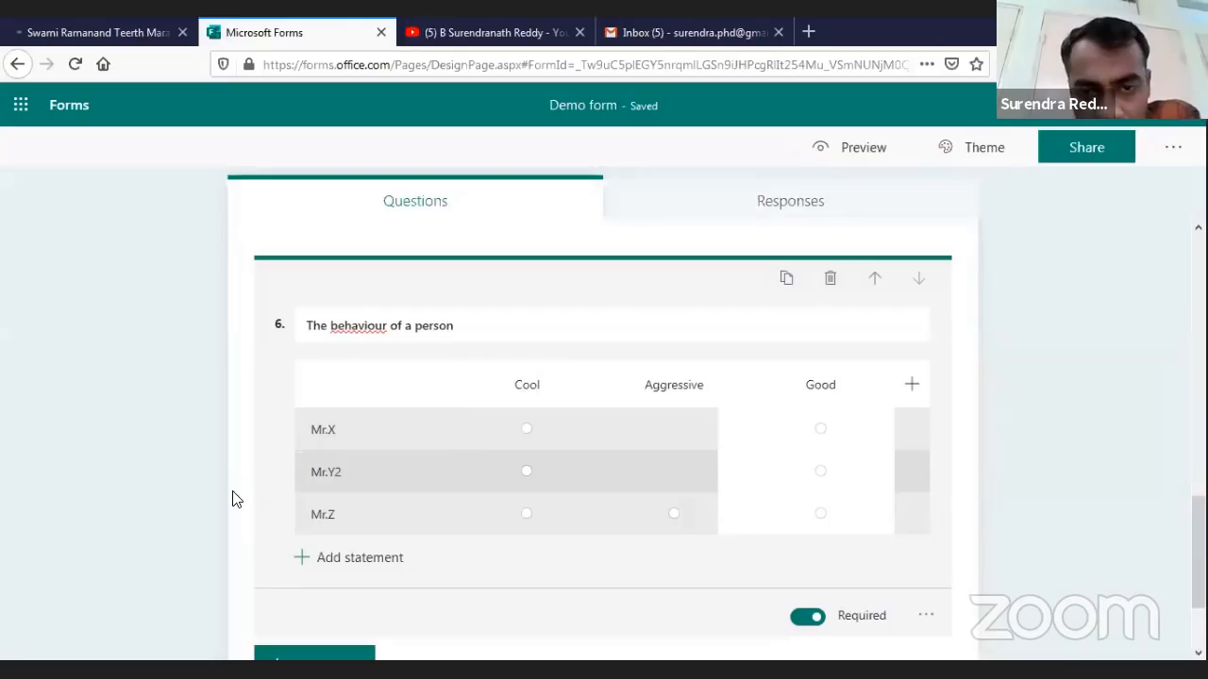
scroll(378, 599, down, 2)
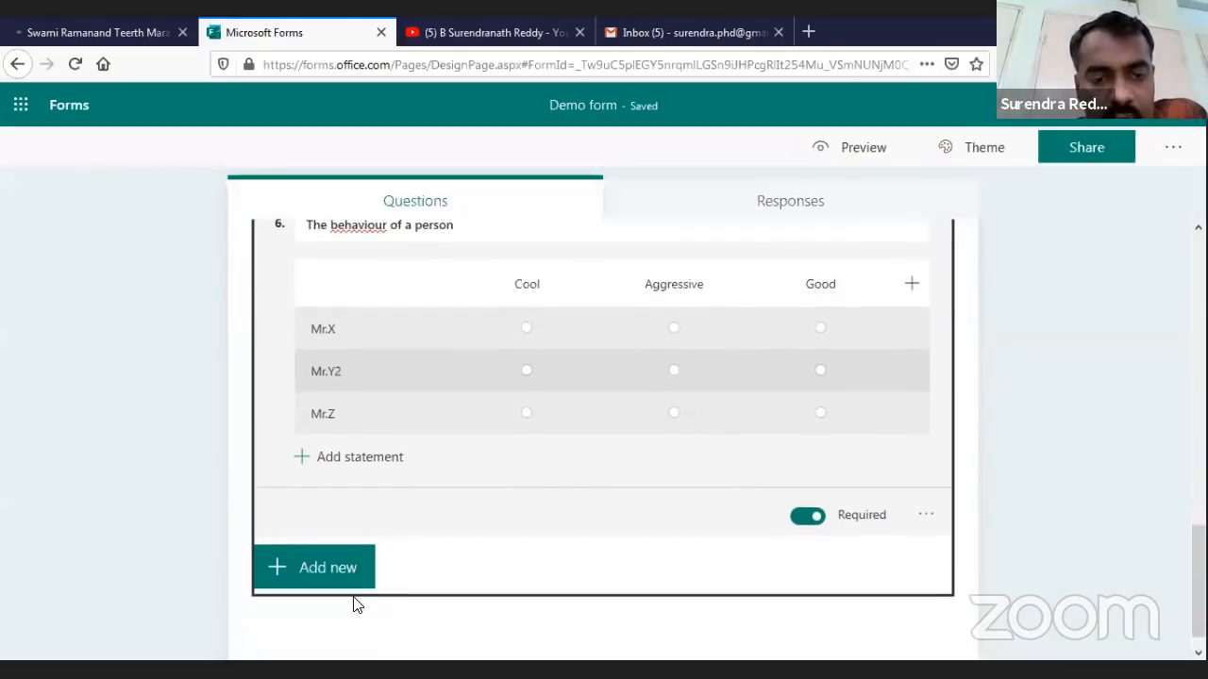
scroll(623, 311, up, 4)
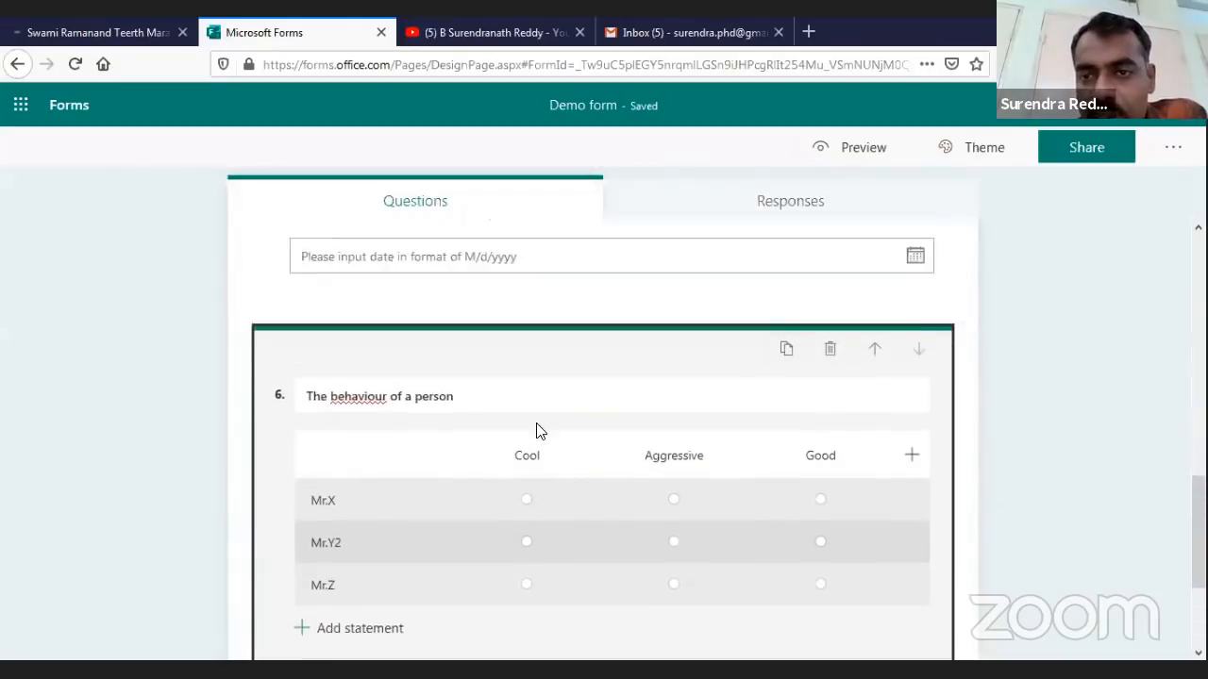
scroll(594, 527, down, 5)
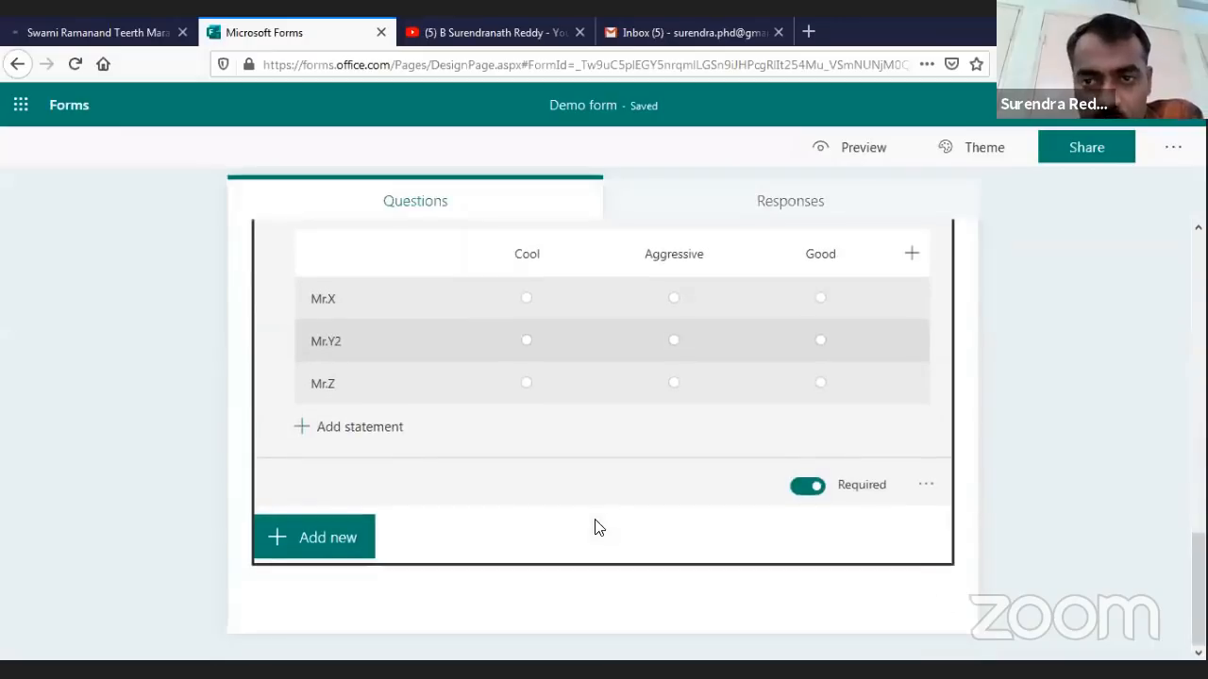
Add a file upload question and acknowledge the OneDrive folder notice
click(335, 545)
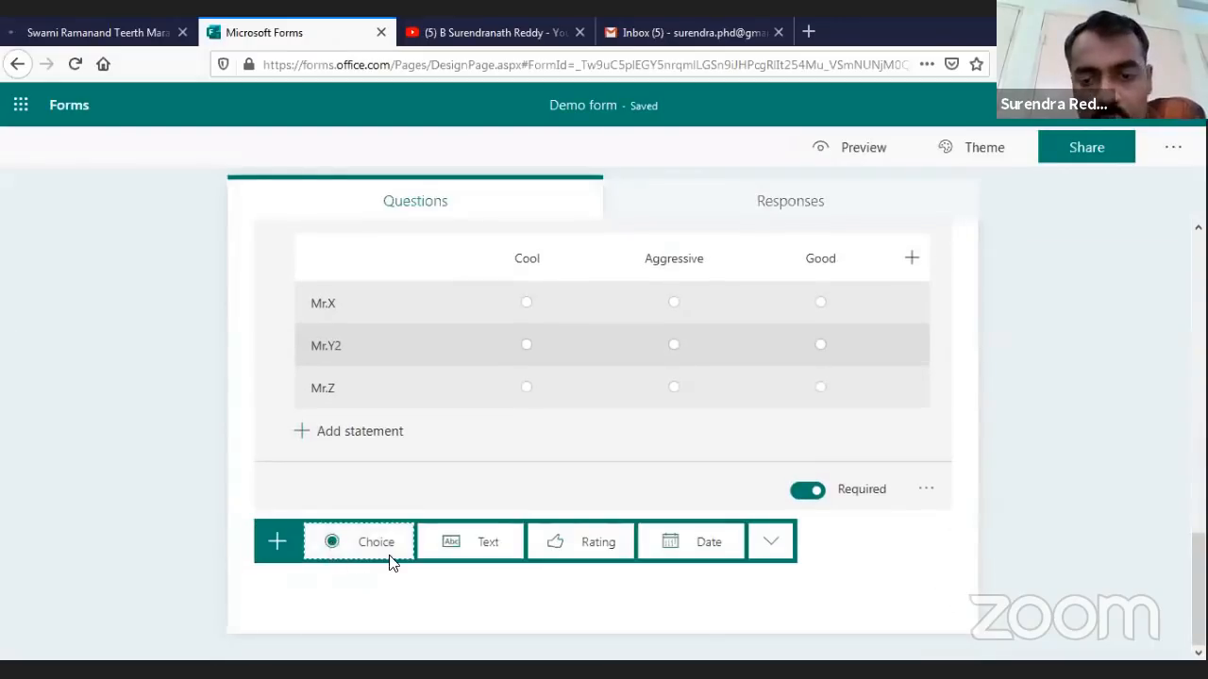
click(771, 542)
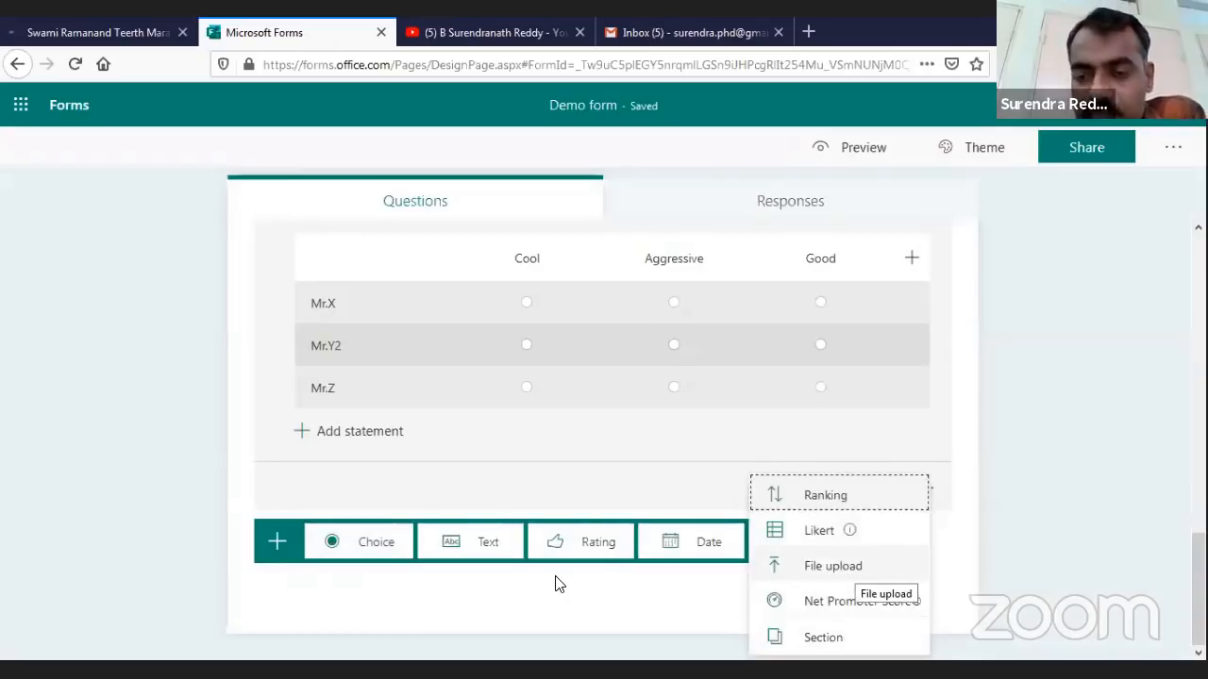
key(Down)
key(Down)
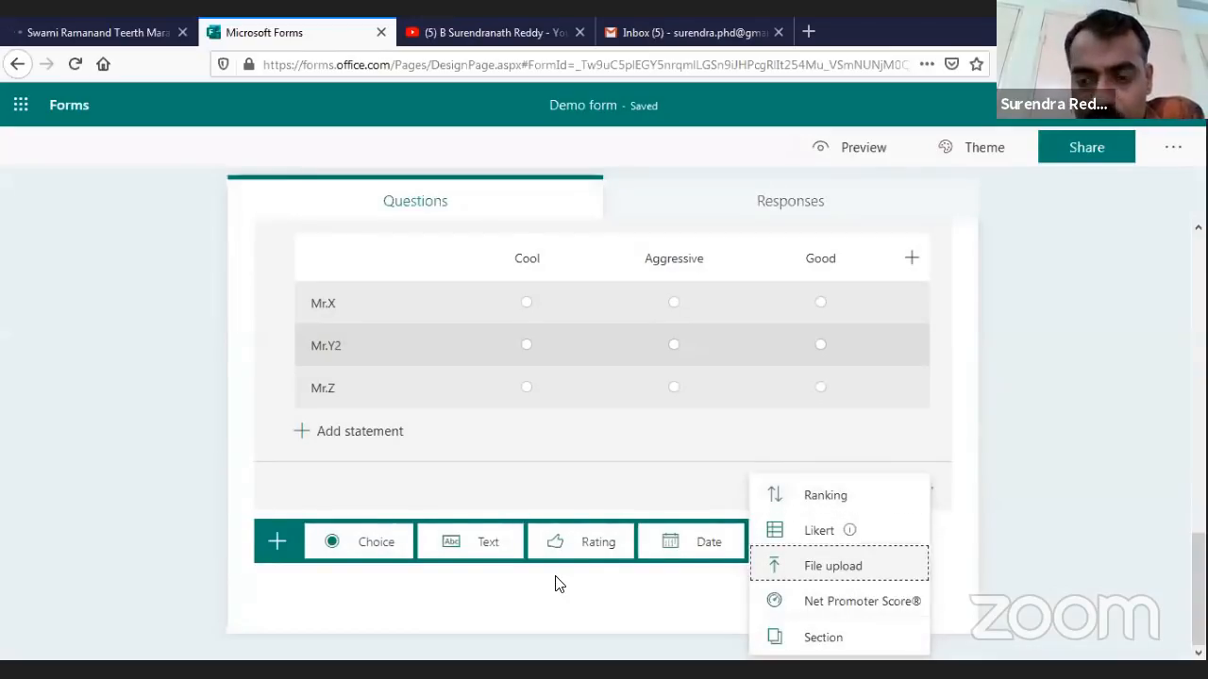
key(Return)
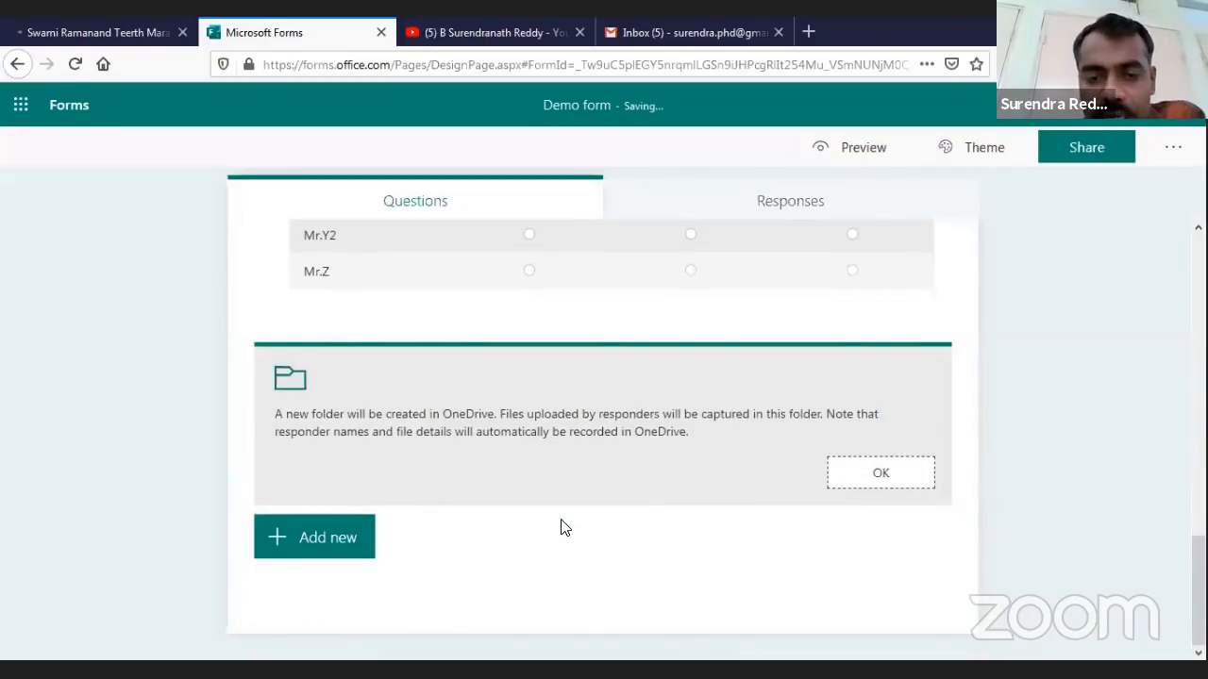
key(Return)
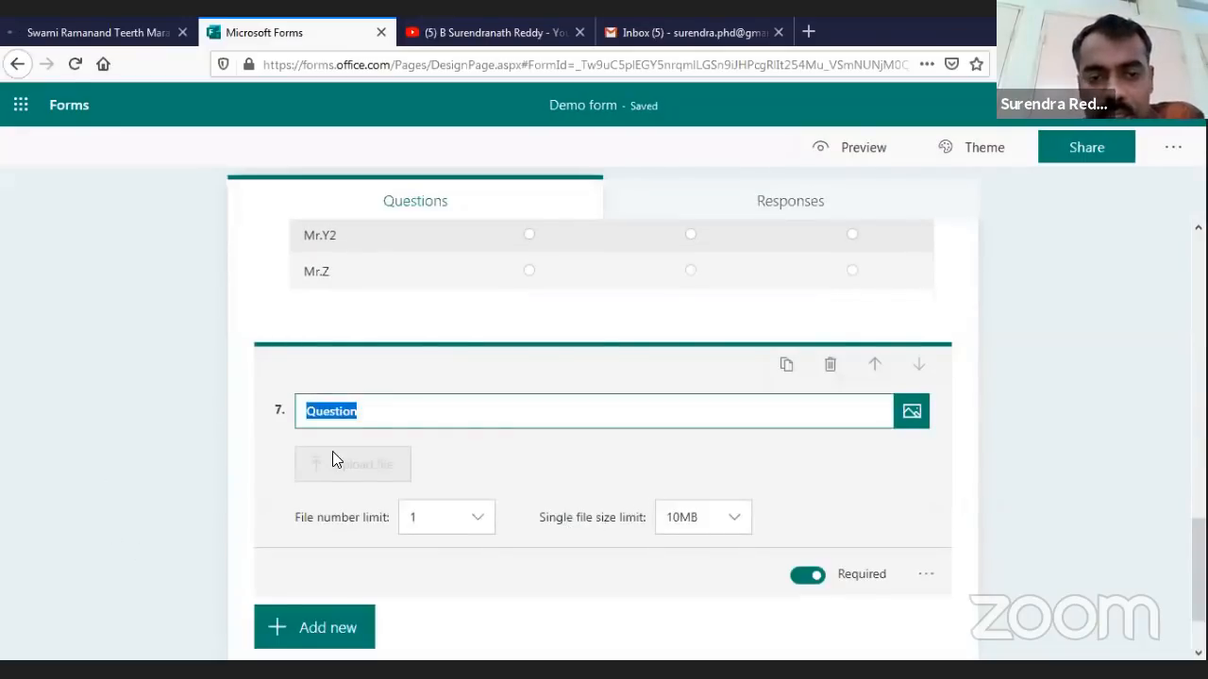
Title question 7 'Please upload your payment receipt', keeping the file number limit at 1
text(Pl)
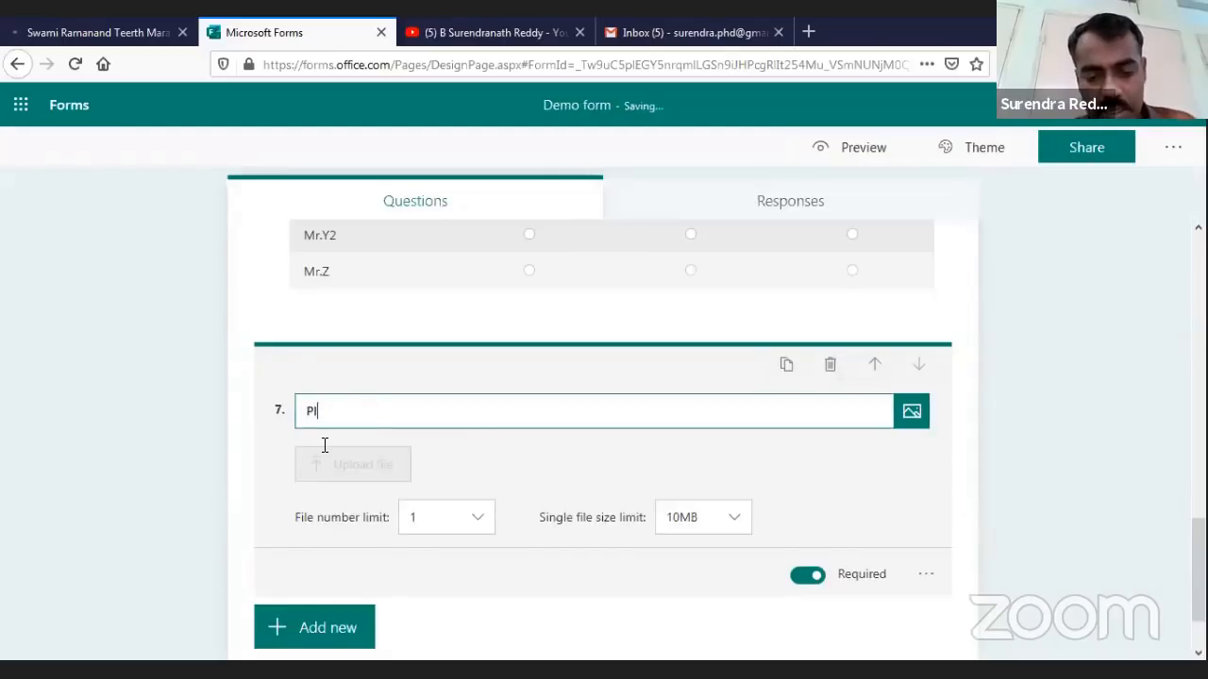
text(ease upload your )
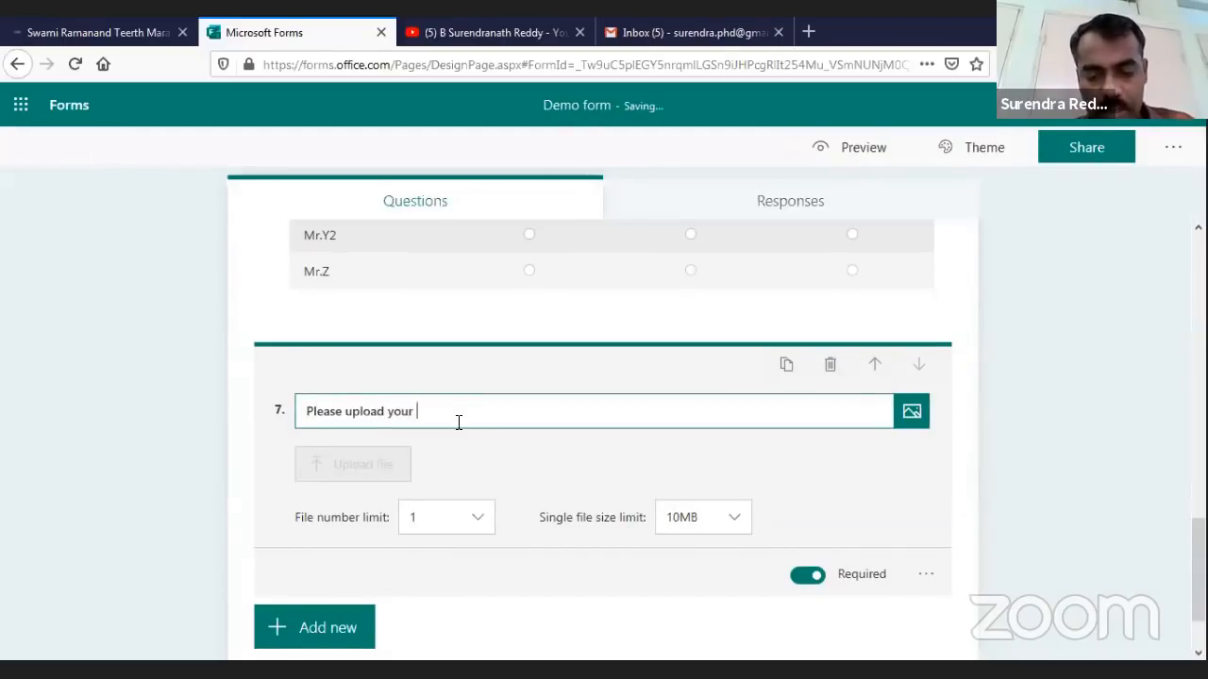
text(payment receipt)
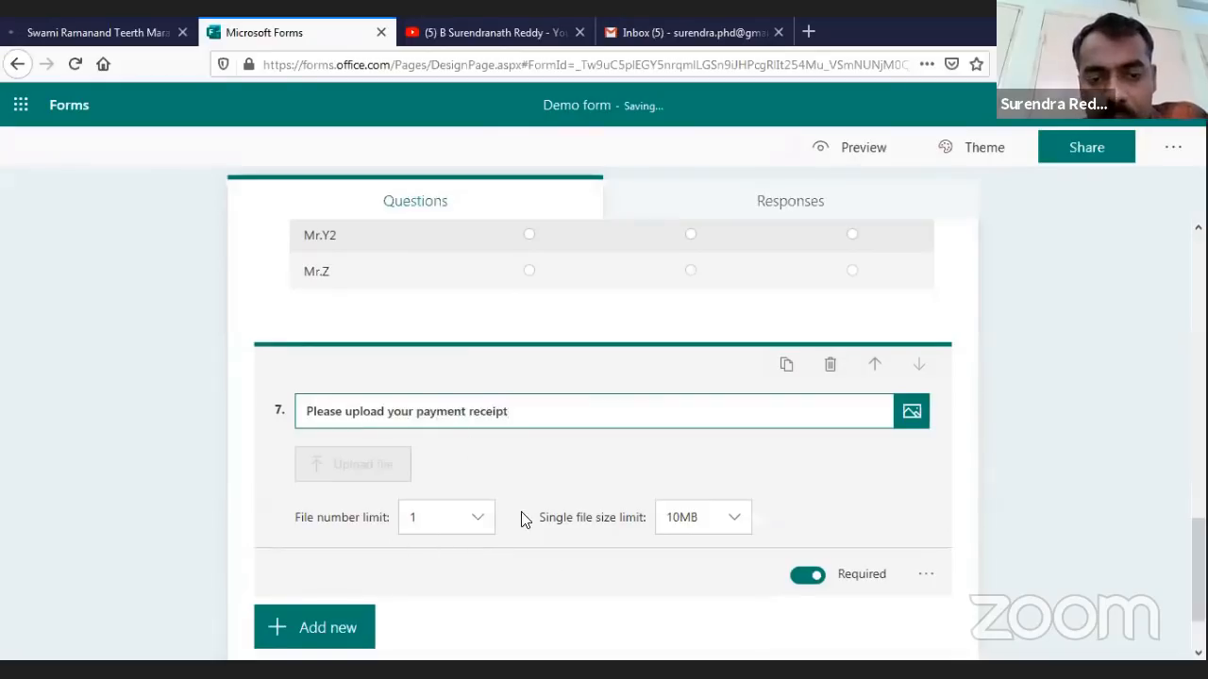
click(481, 525)
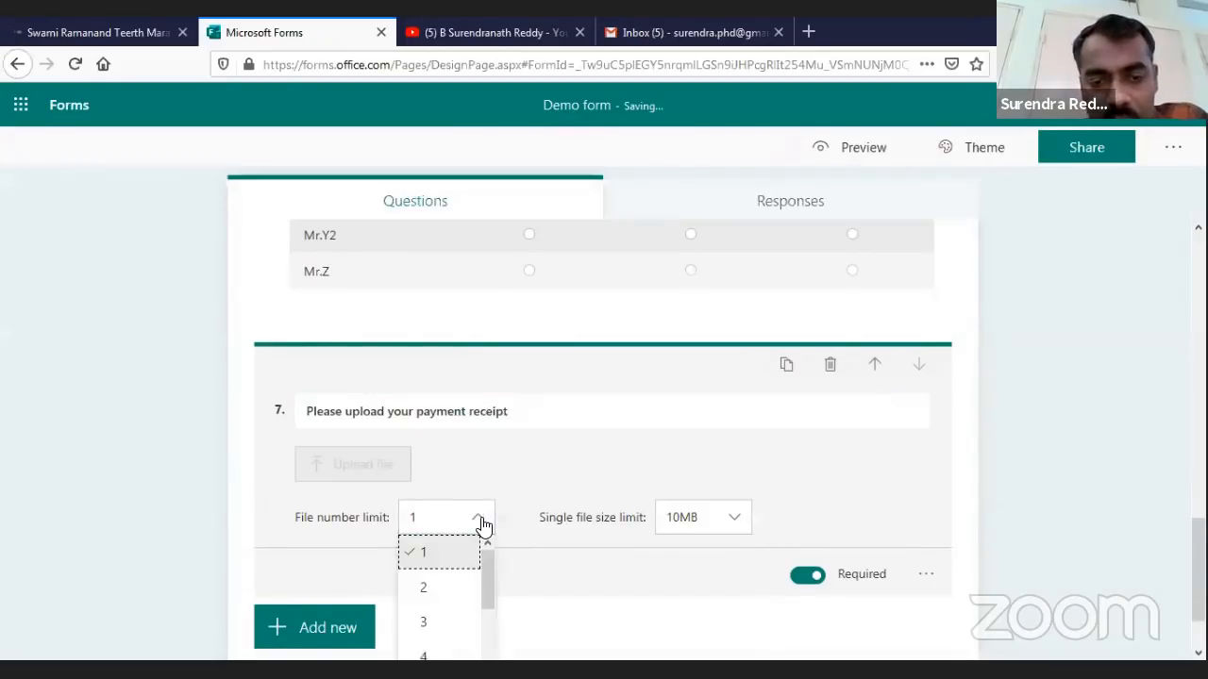
scroll(489, 630, down, 3)
scroll(524, 570, down, 1)
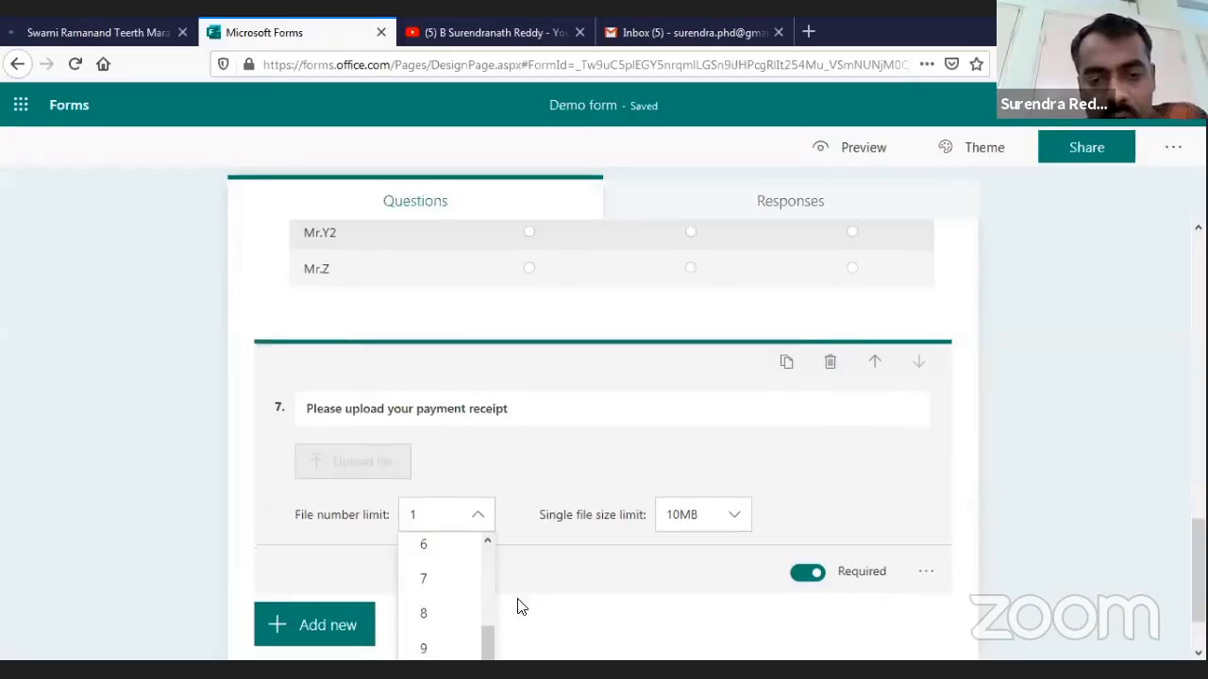
drag(487, 565, 520, 497)
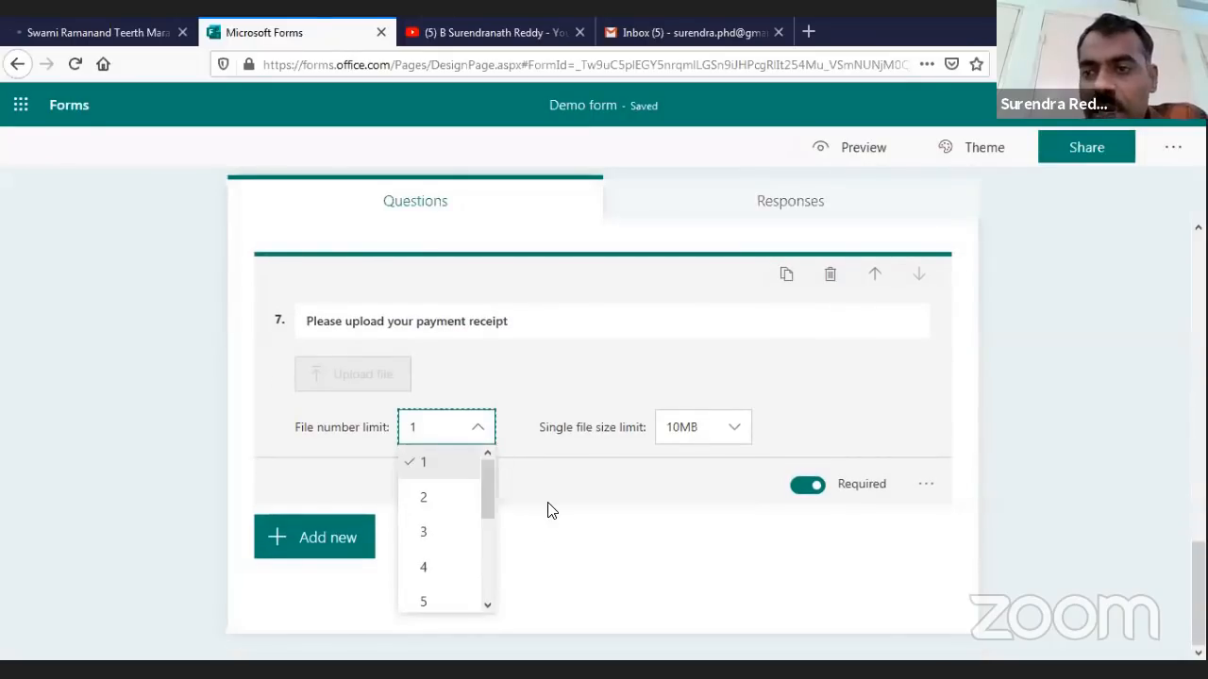
click(548, 505)
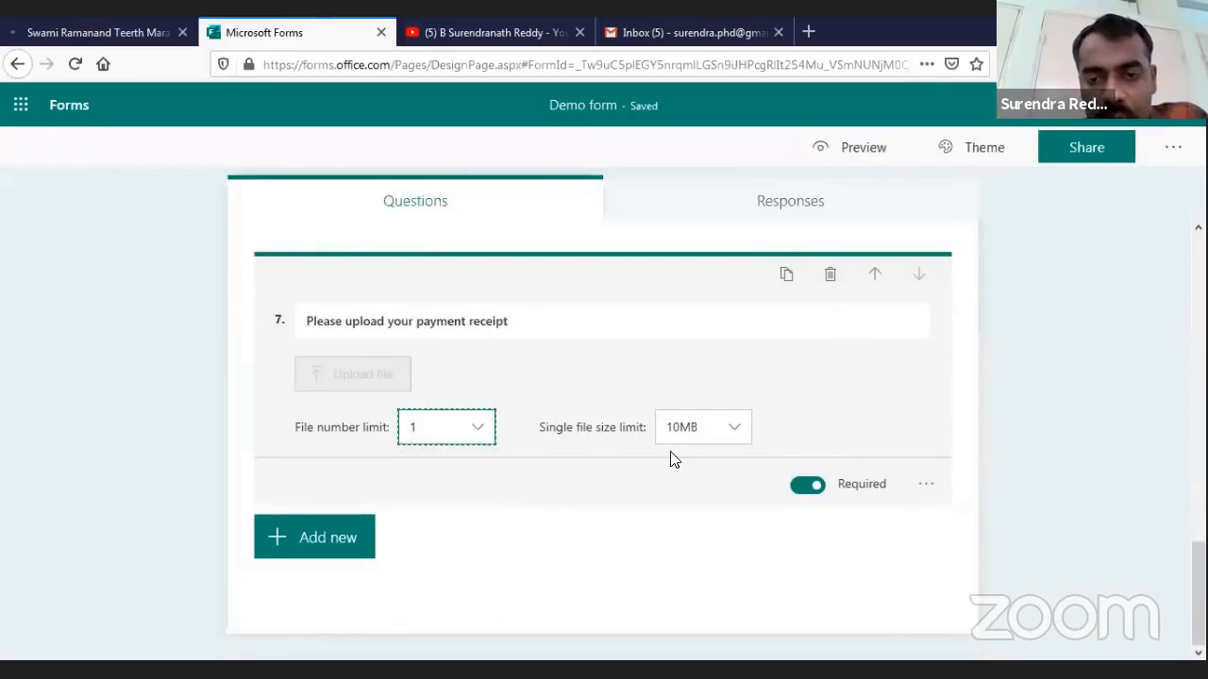
click(671, 442)
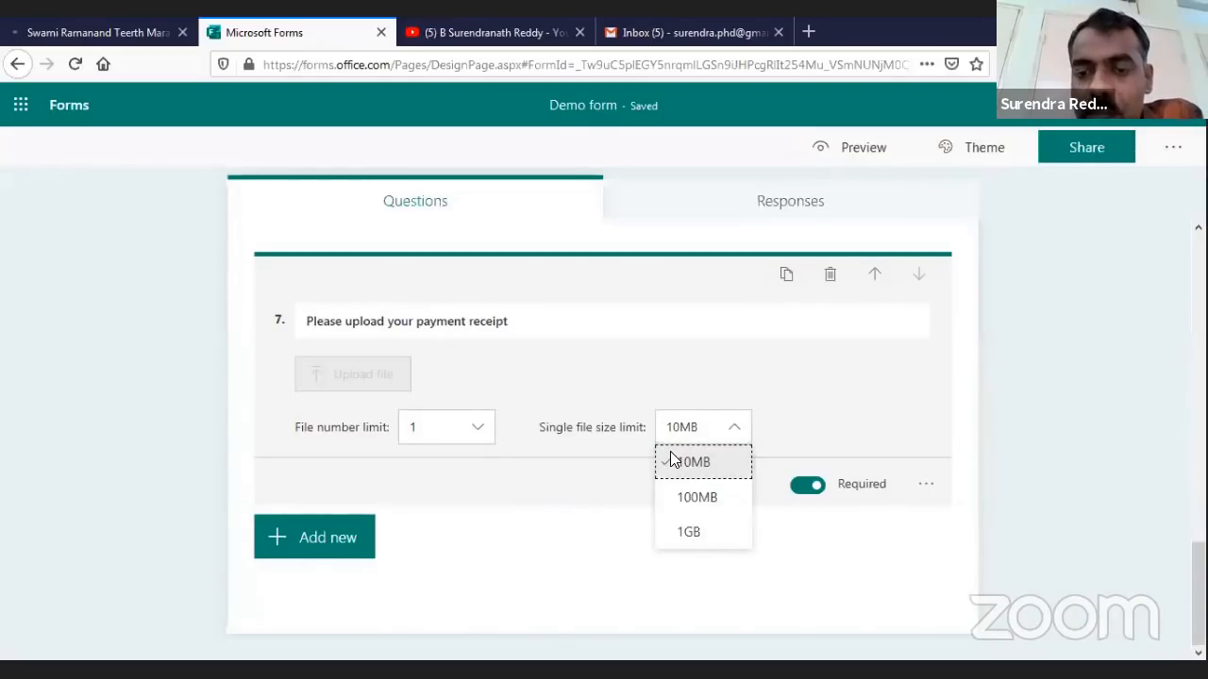
Keep the 10MB size limit and enable file types, ticking Word, Excel, PPT, PDF and Image
click(670, 455)
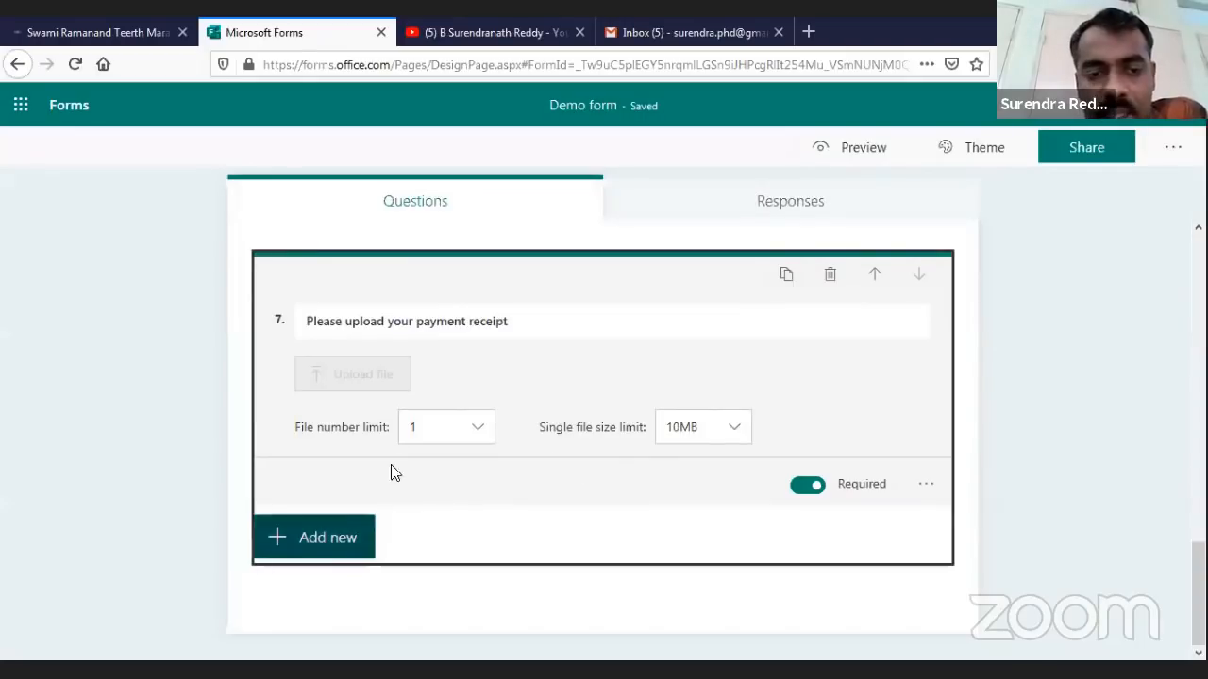
click(926, 484)
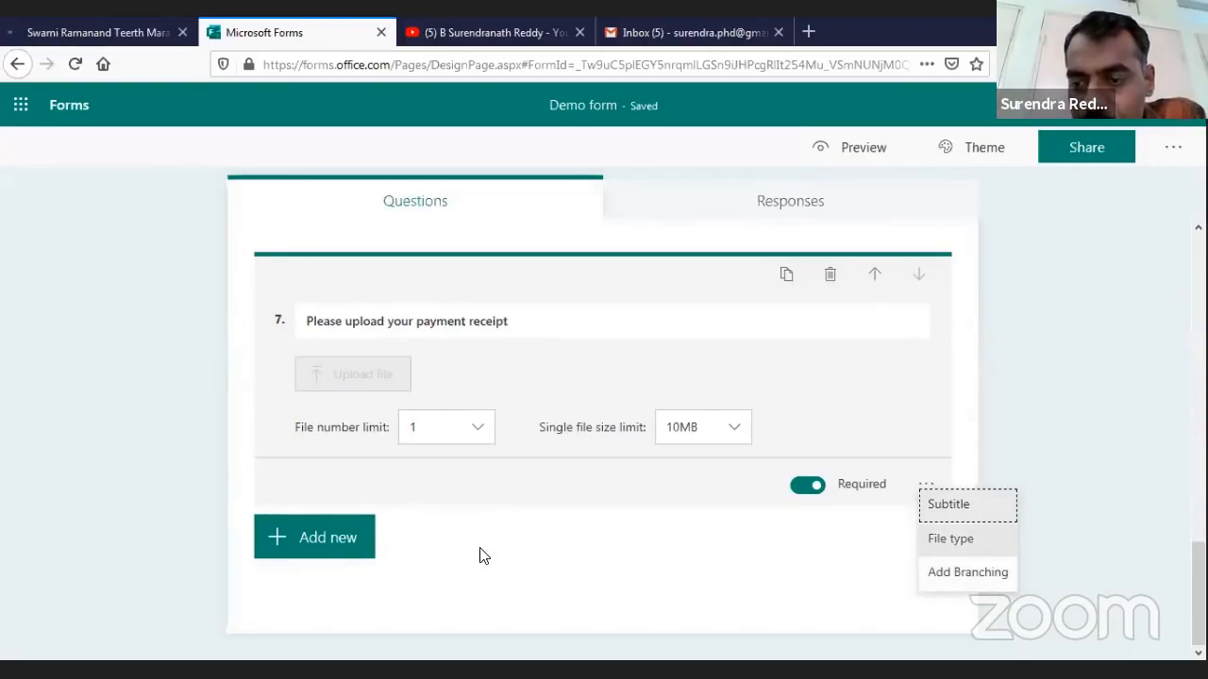
click(950, 538)
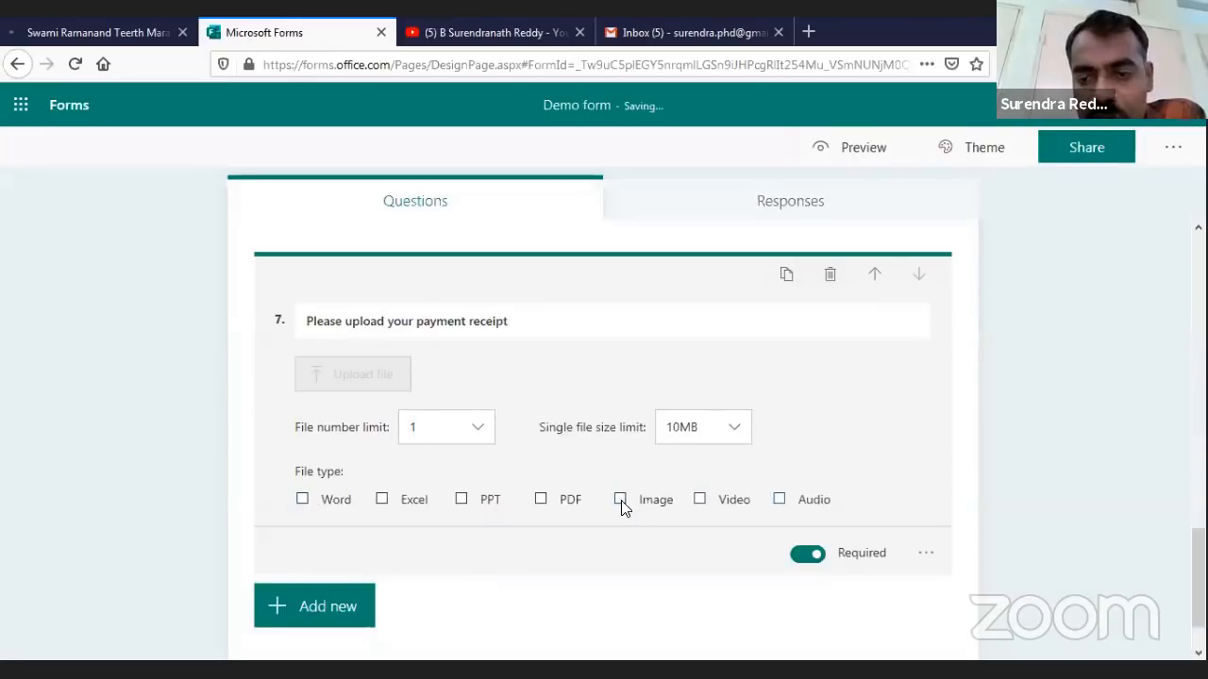
click(302, 500)
click(382, 500)
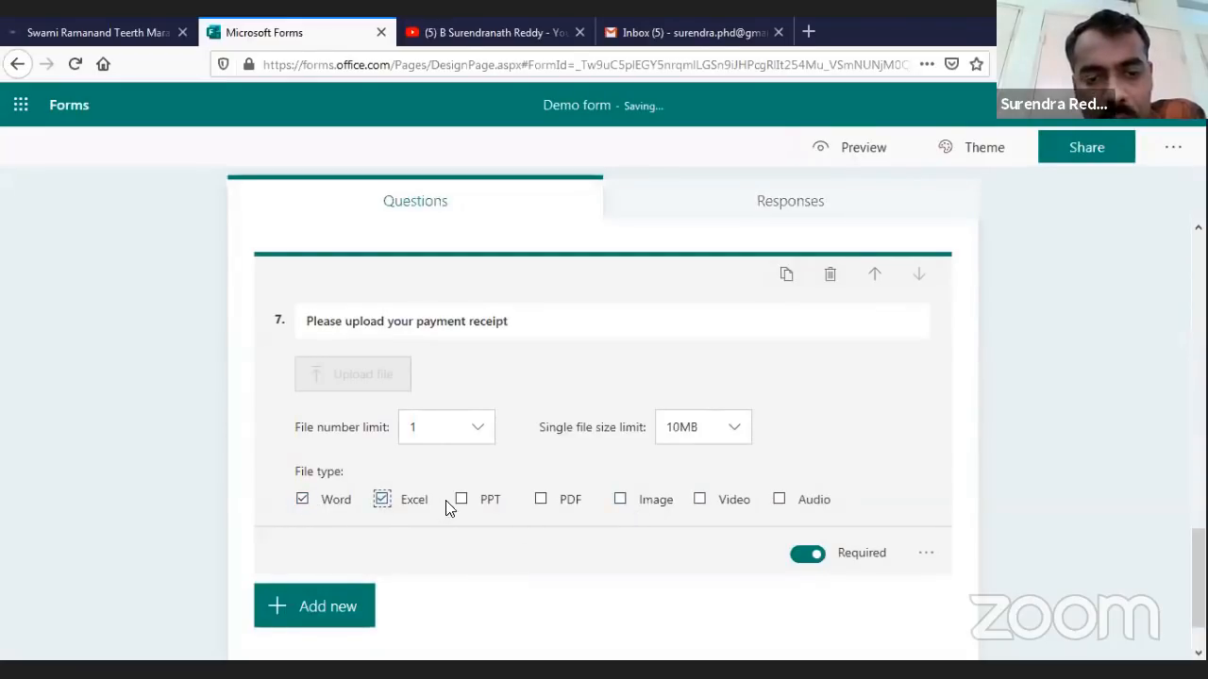
click(460, 500)
click(540, 502)
click(656, 506)
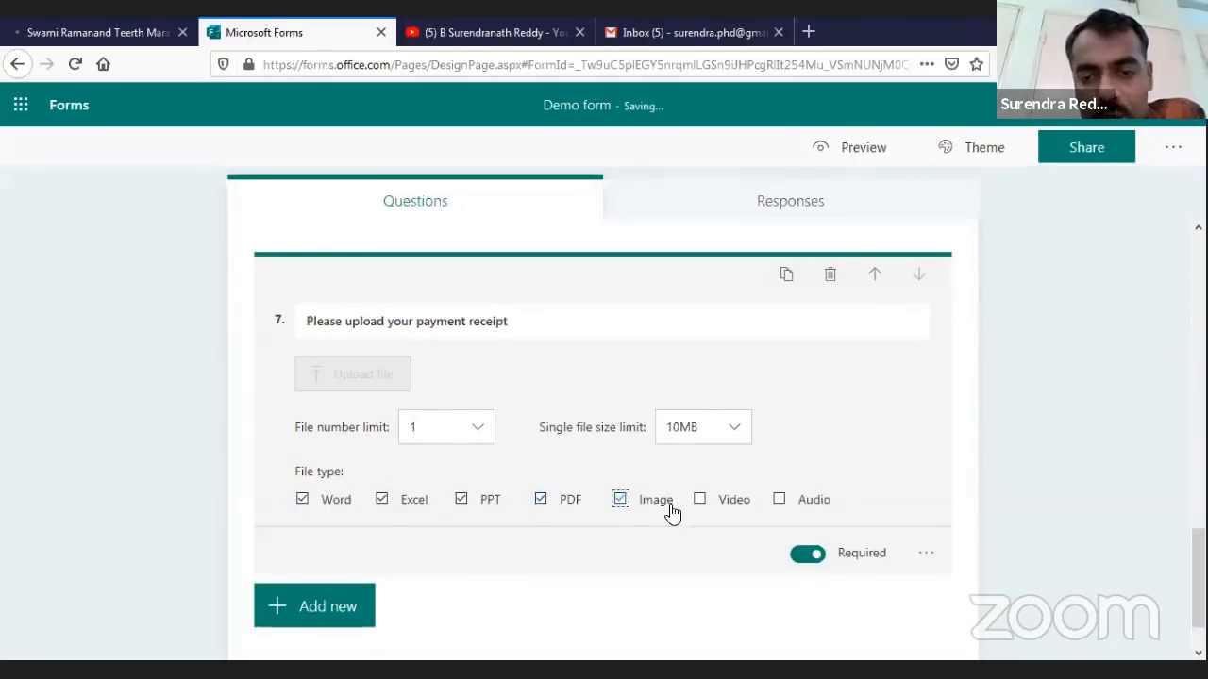
Untick every file type except PDF
key(Tab)
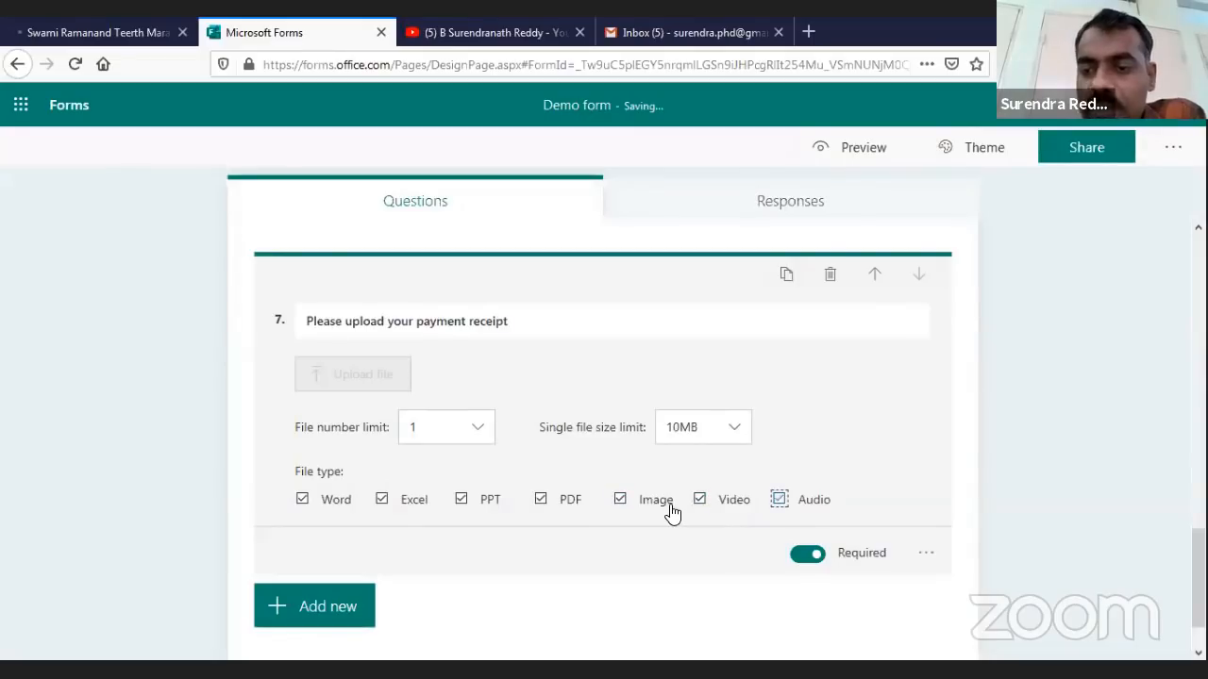
key(space)
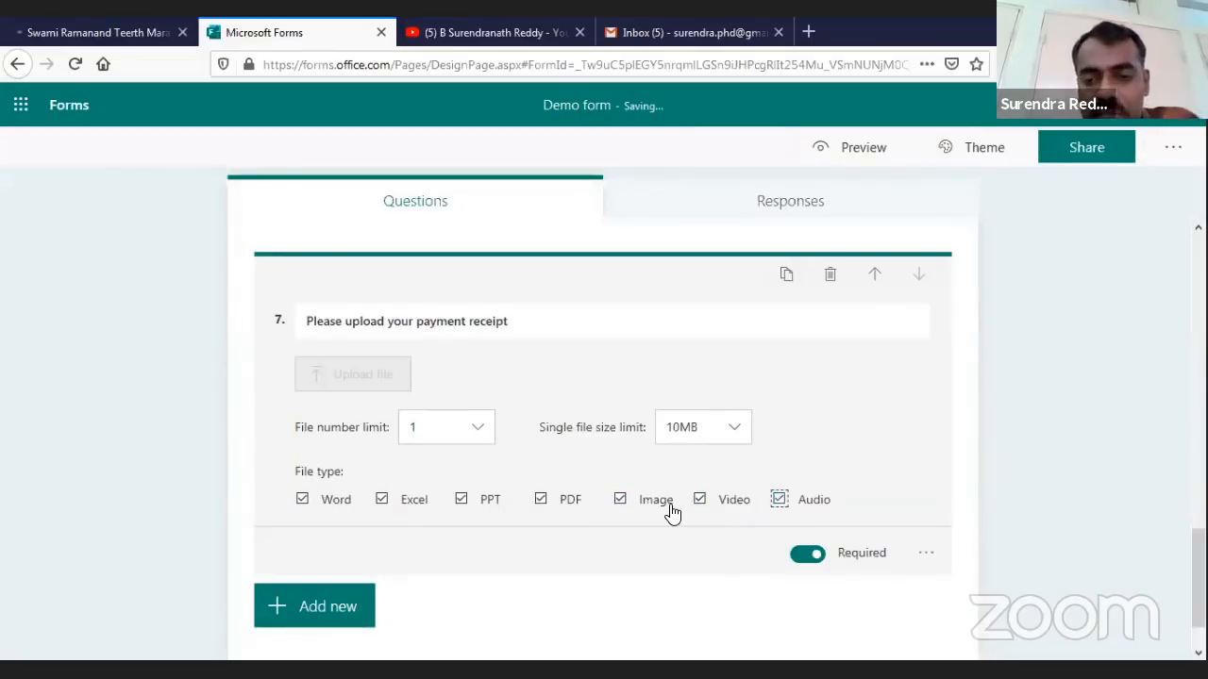
key(space)
click(700, 500)
click(626, 497)
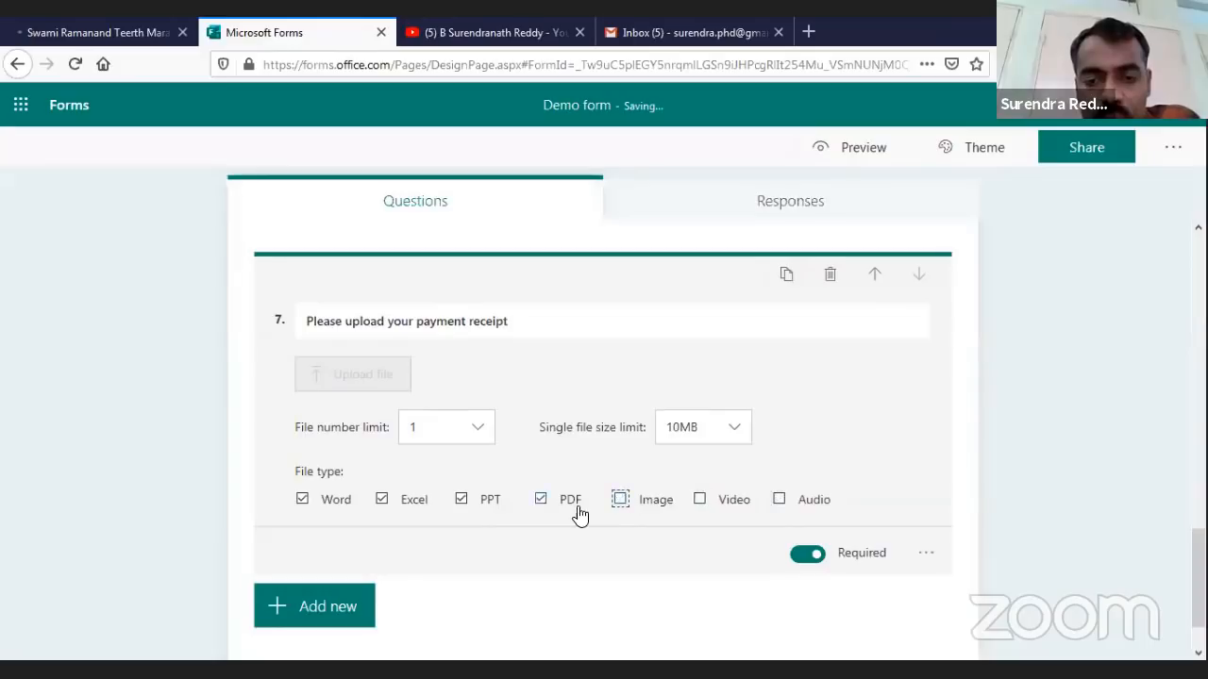
click(462, 503)
click(381, 502)
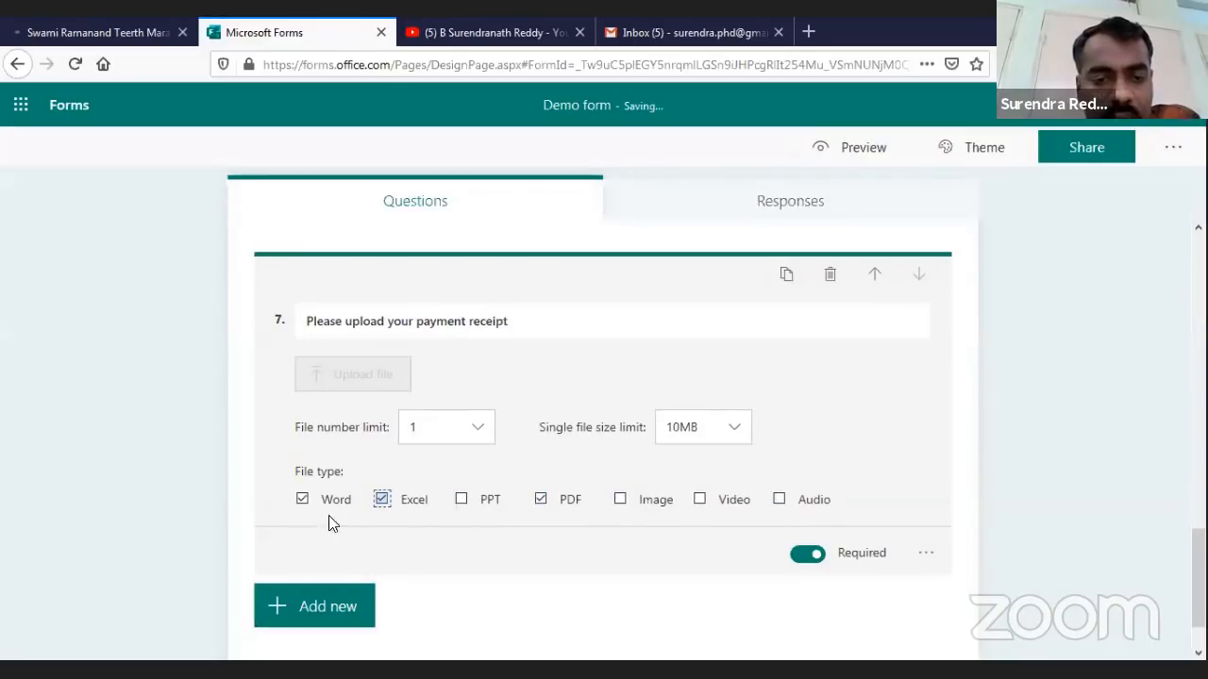
click(302, 500)
scroll(604, 510, down, 1)
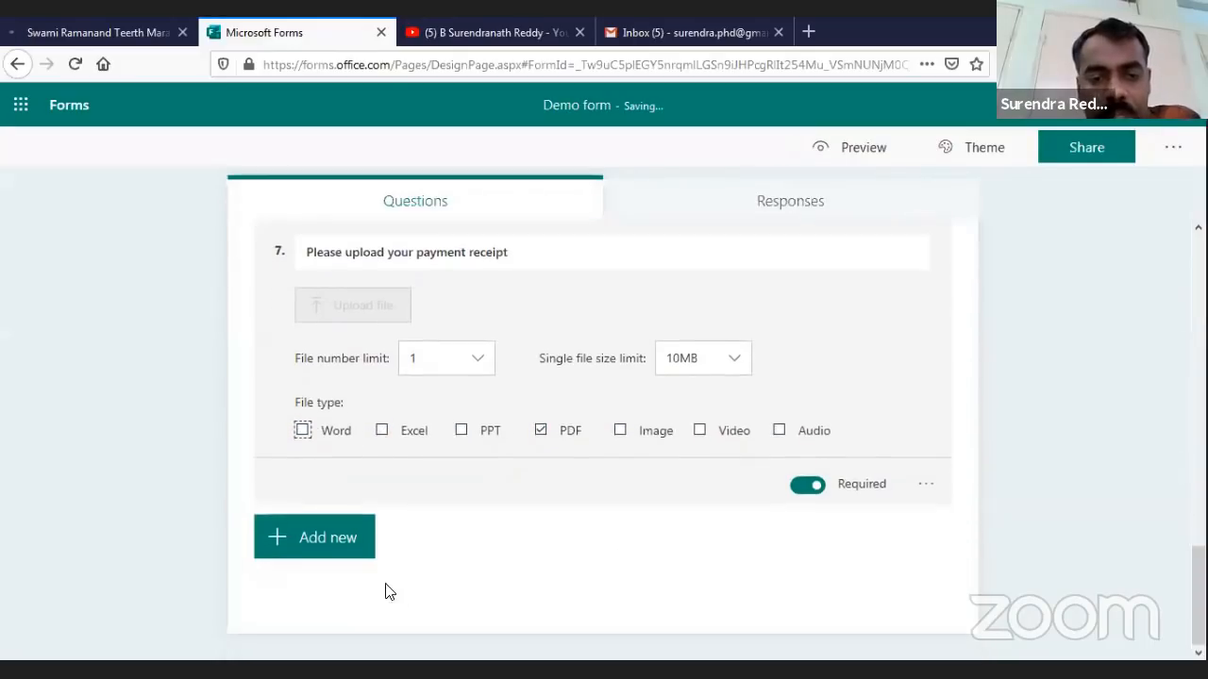
Add a new Section 2 titled 'Basic Information' below question 7
click(328, 556)
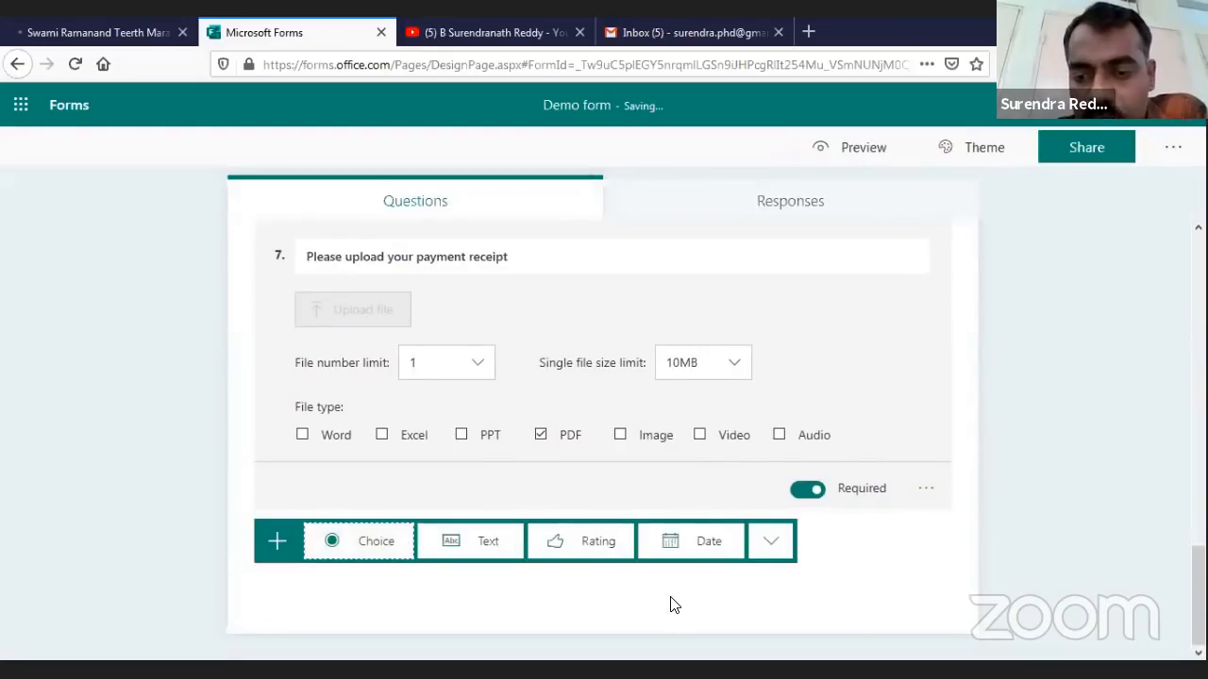
click(771, 540)
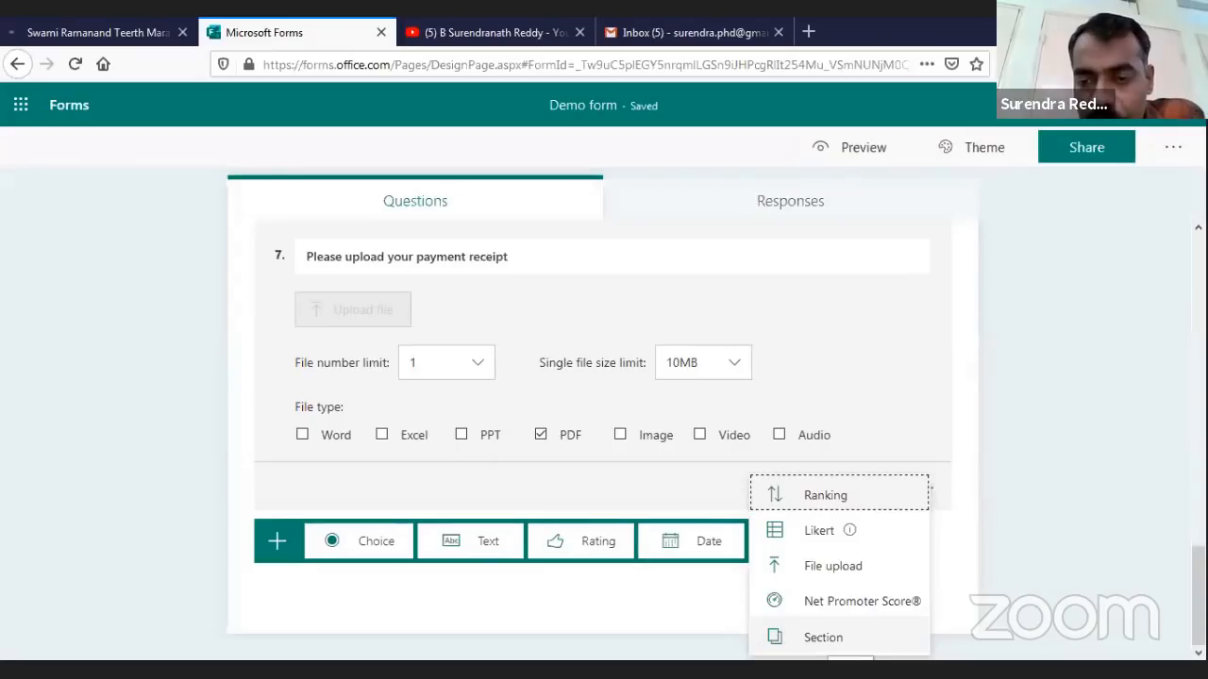
click(822, 637)
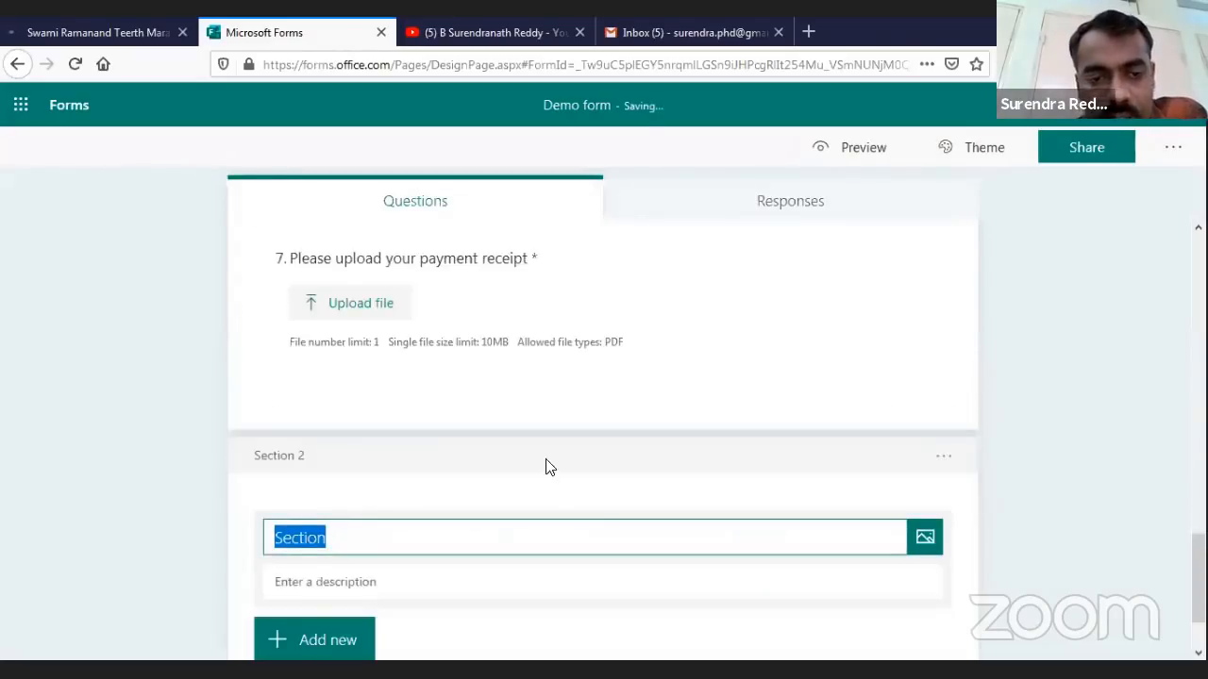
scroll(544, 464, down, 2)
text(Ba)
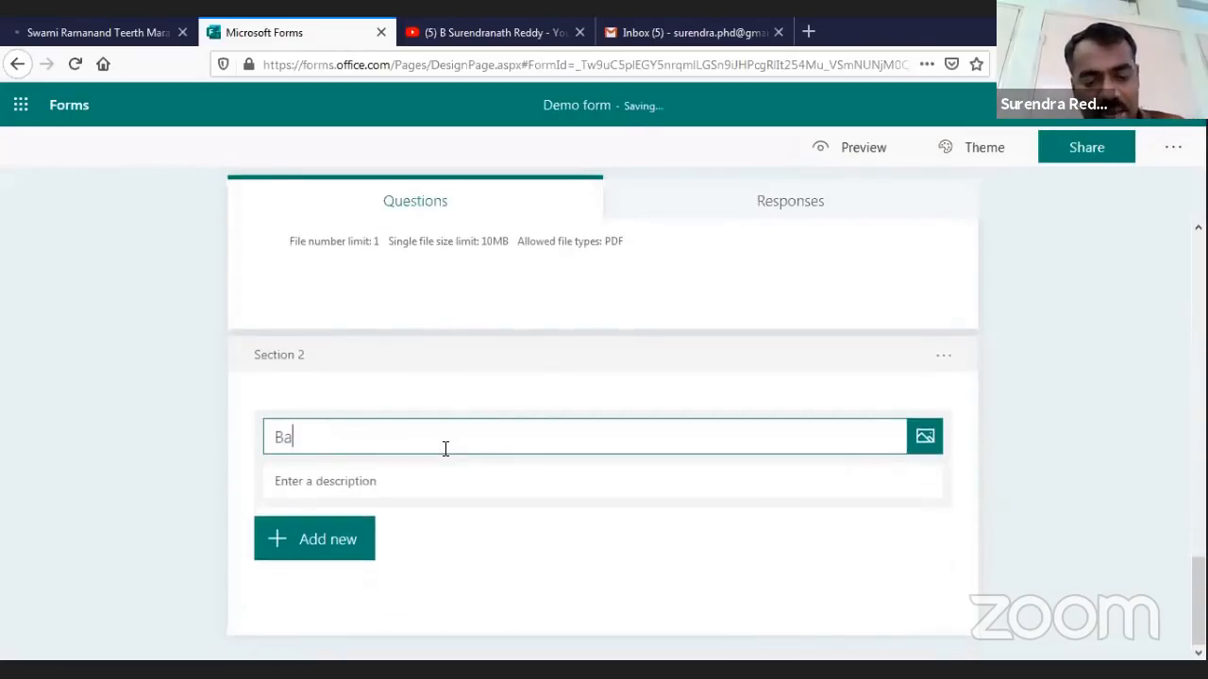
text(sic Information)
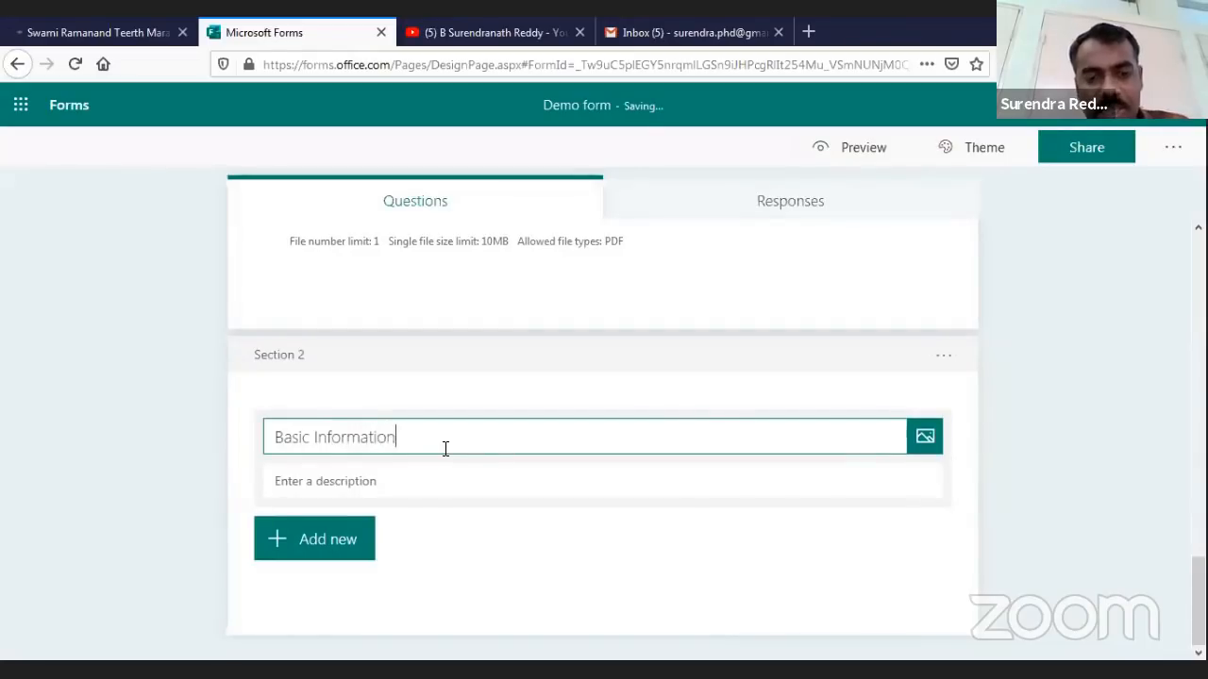
click(318, 555)
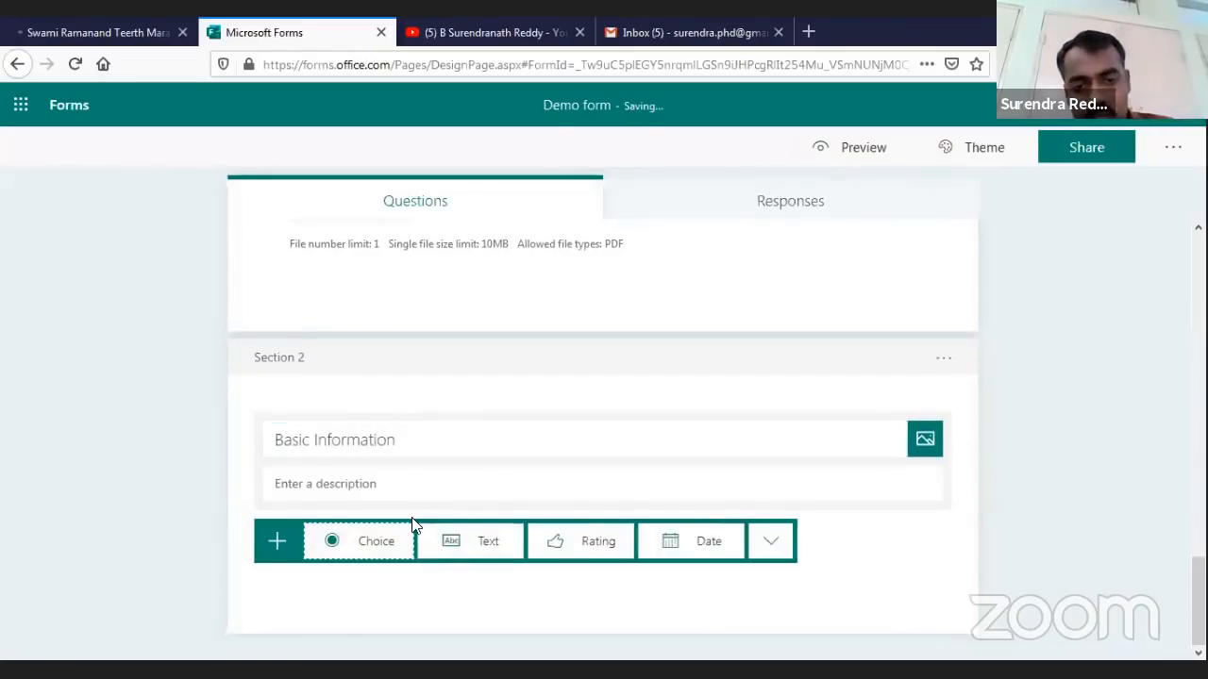
Title question 8 'Name of the participant' and add long-answer text question 9 'Address'
click(498, 540)
text(Name )
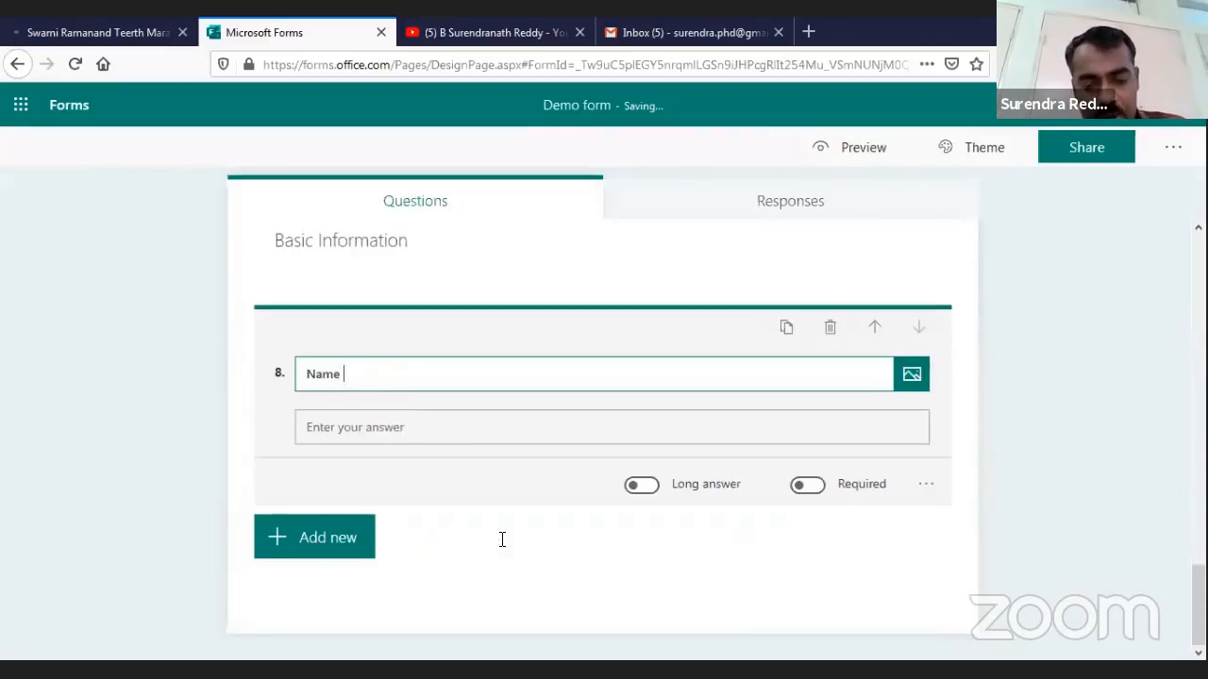
text(of the part)
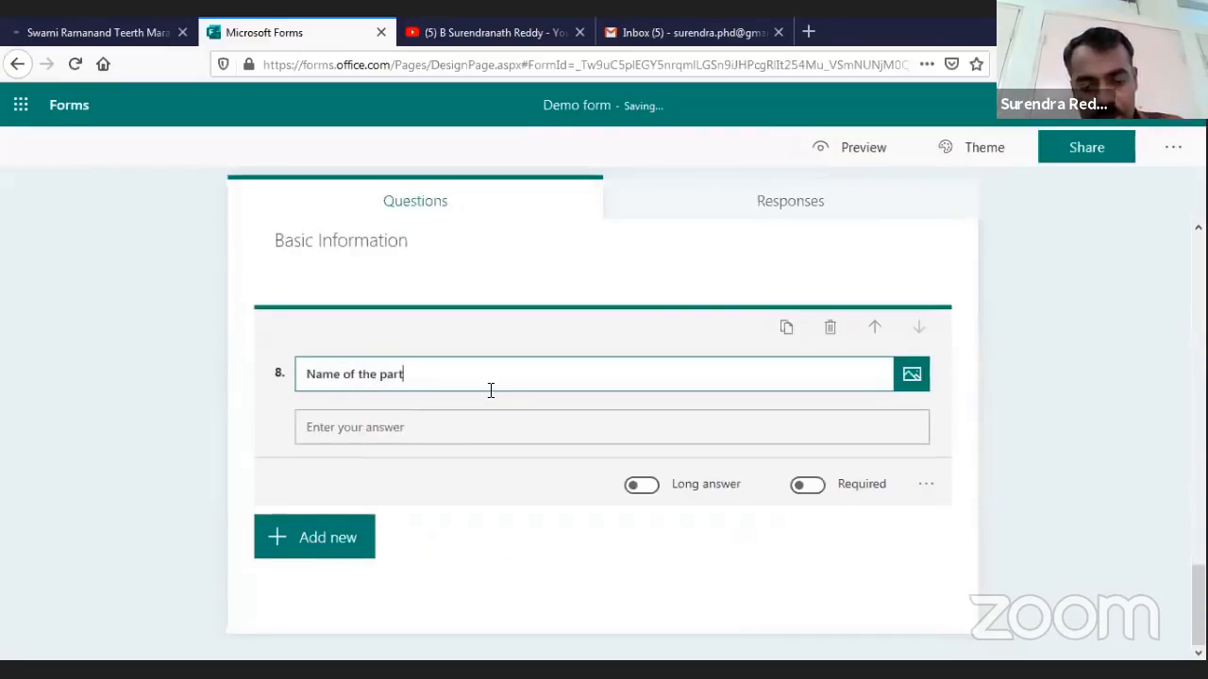
text(icipant)
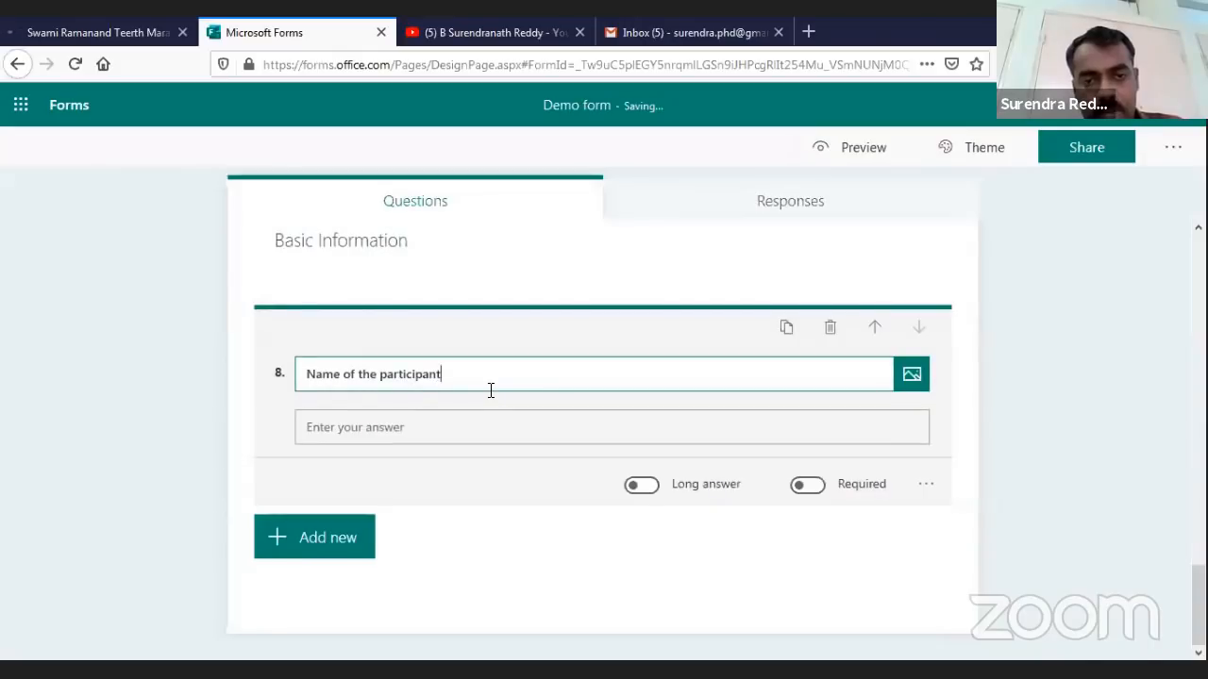
click(349, 554)
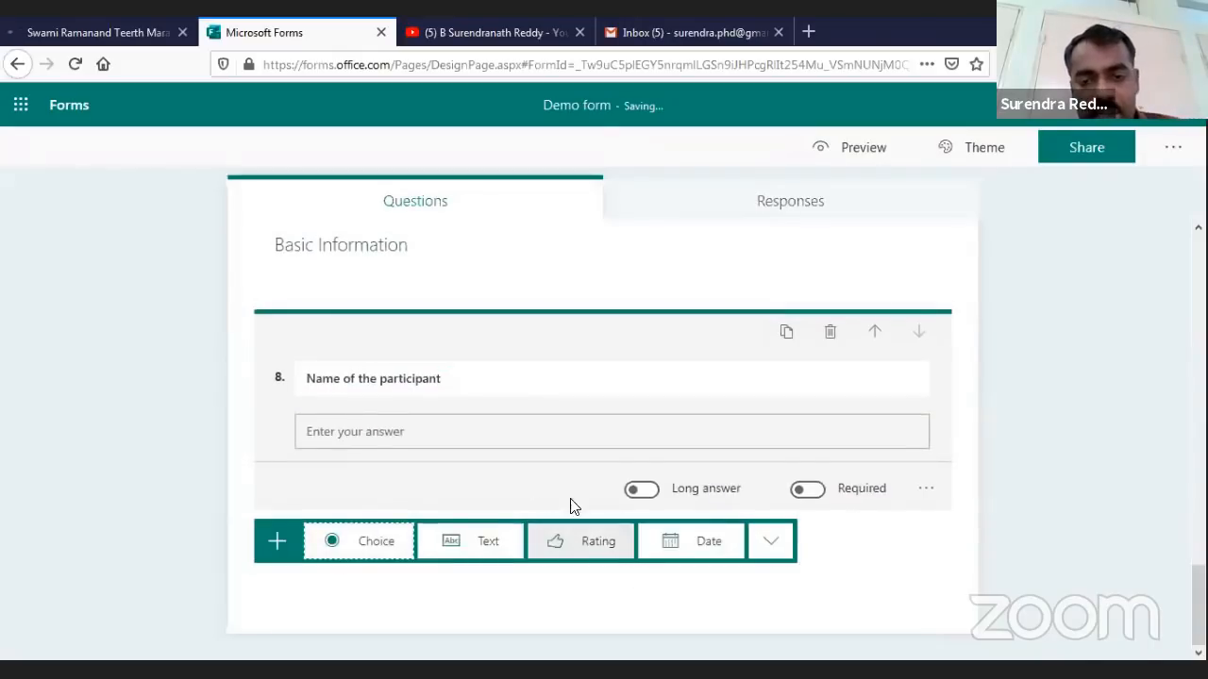
click(456, 539)
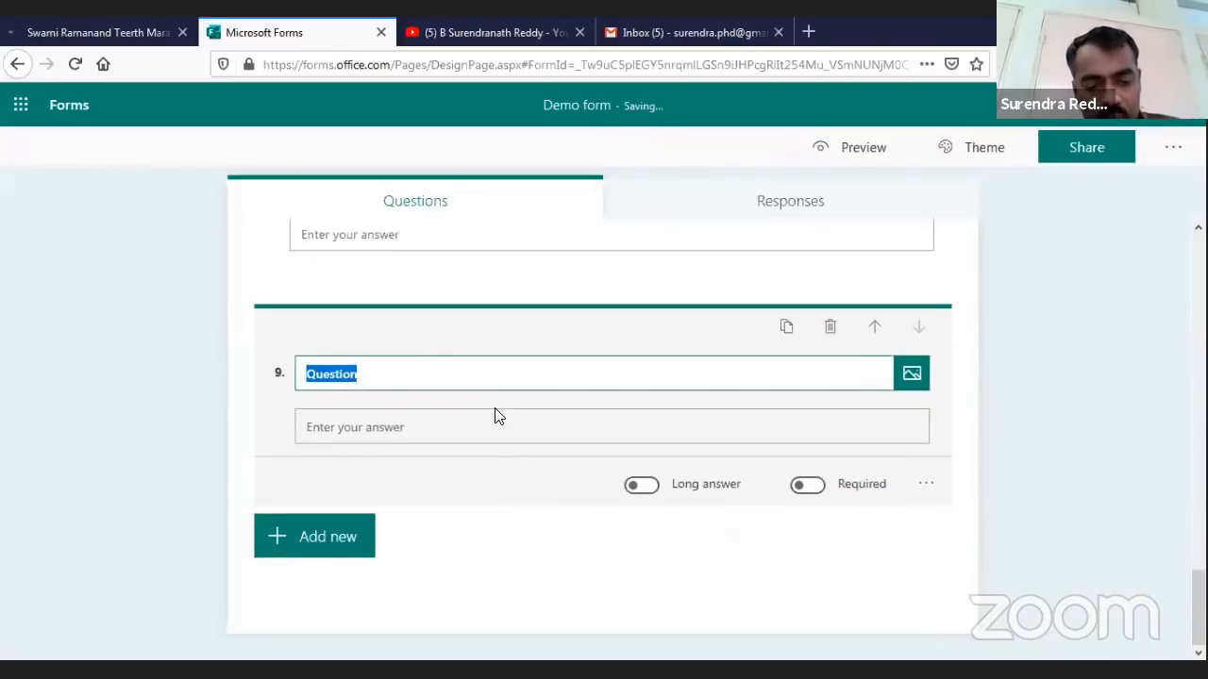
text(Address)
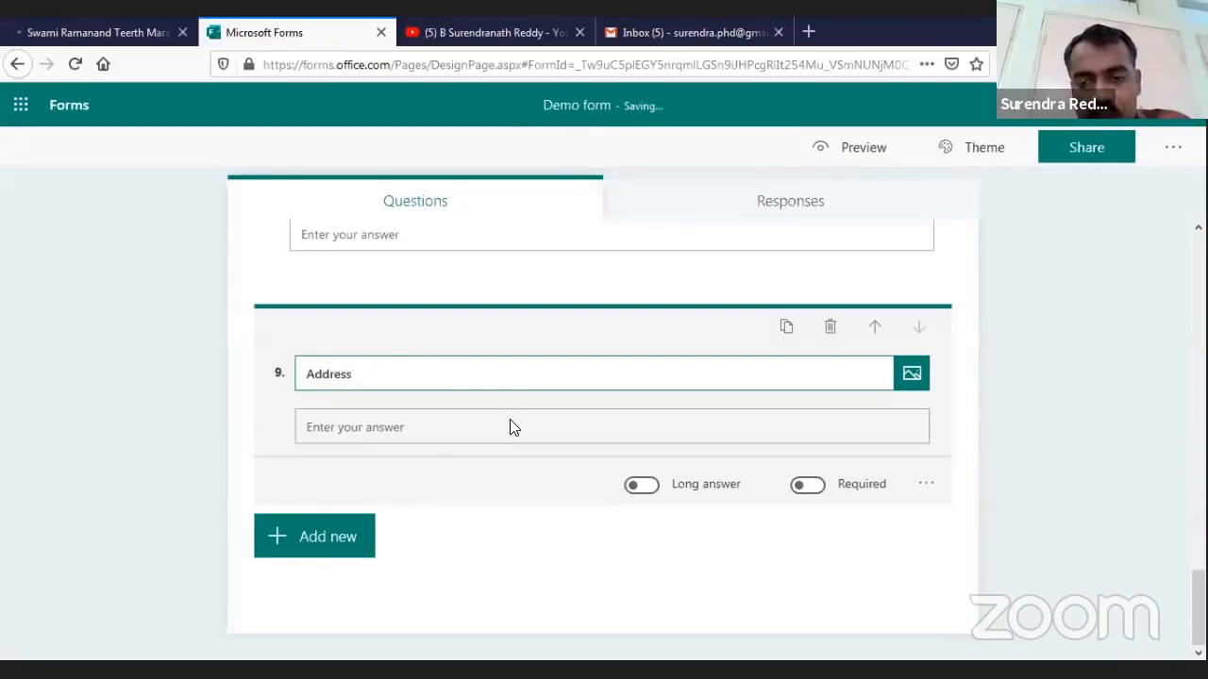
click(647, 484)
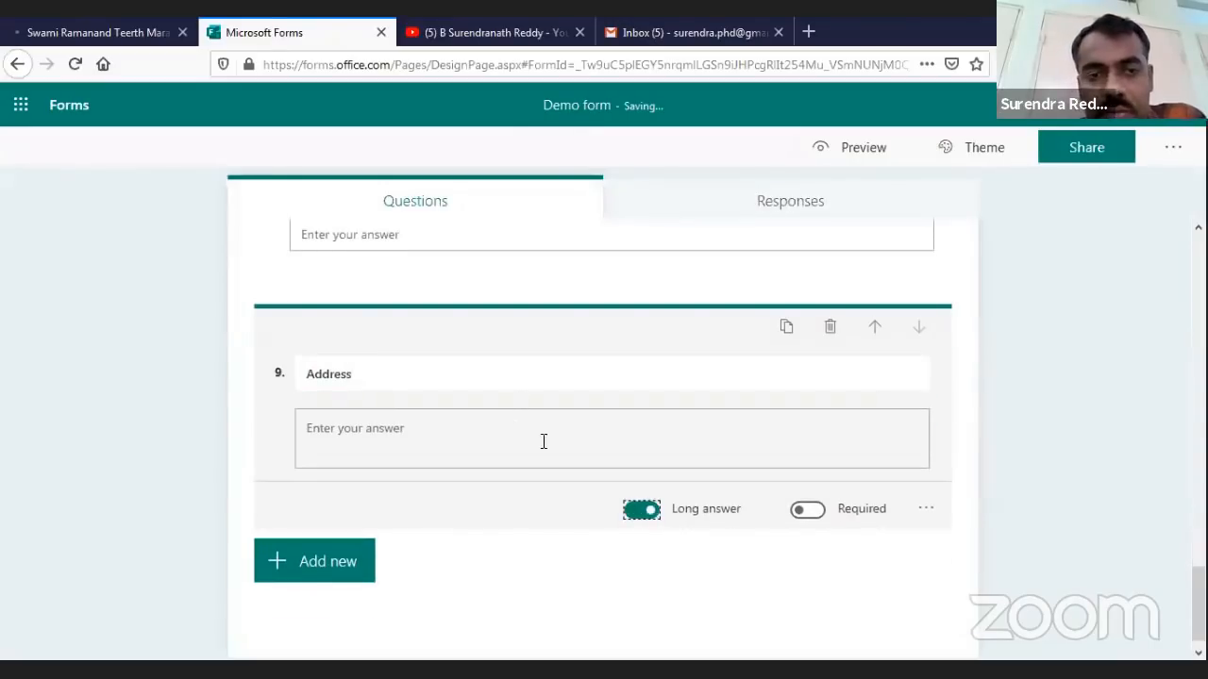
scroll(542, 442, up, 5)
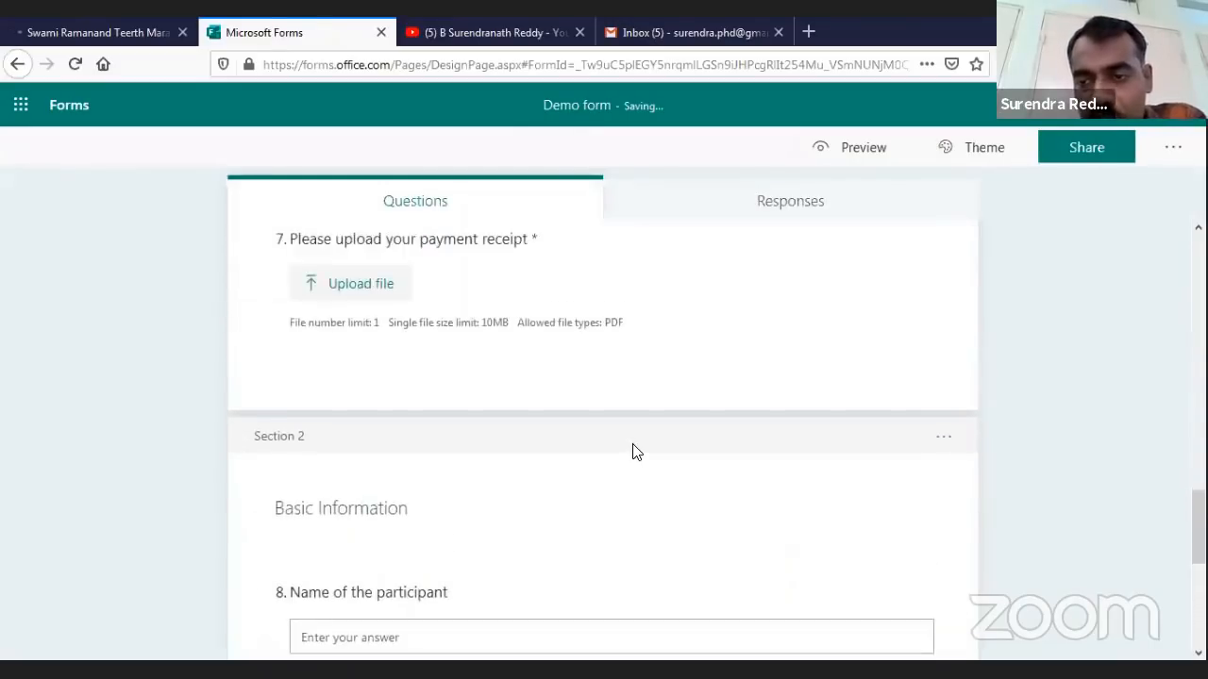
Move the Basic Information section up to first place in the Demo form
click(944, 437)
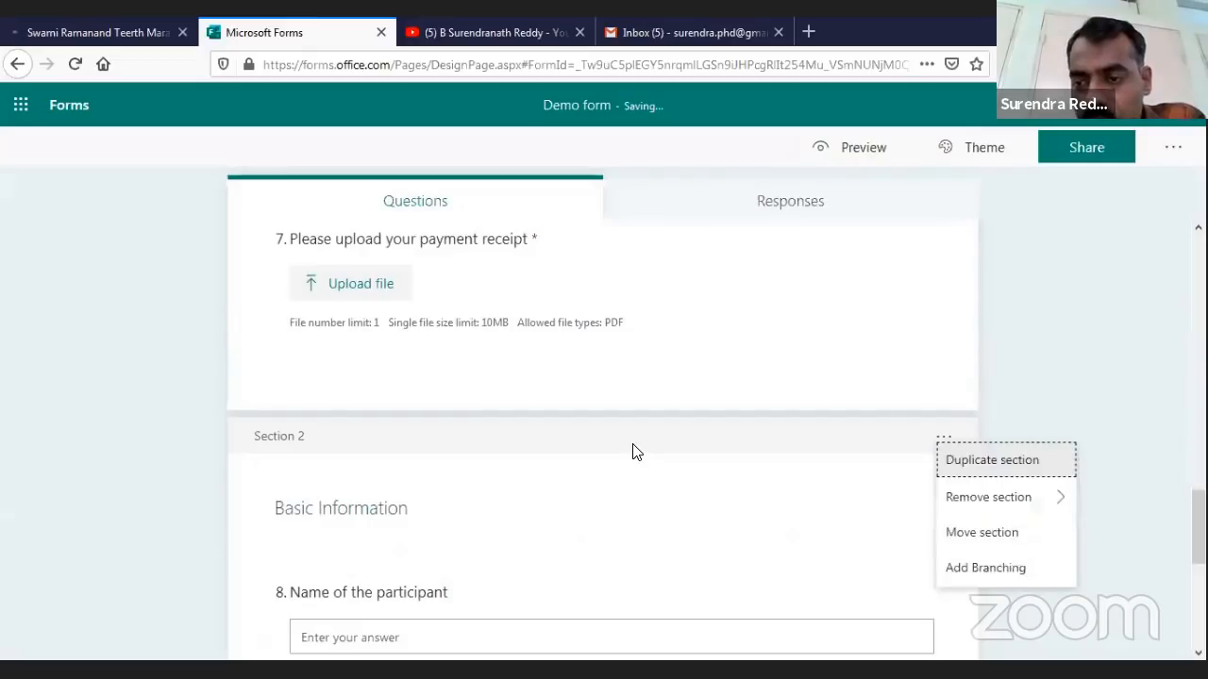
click(982, 532)
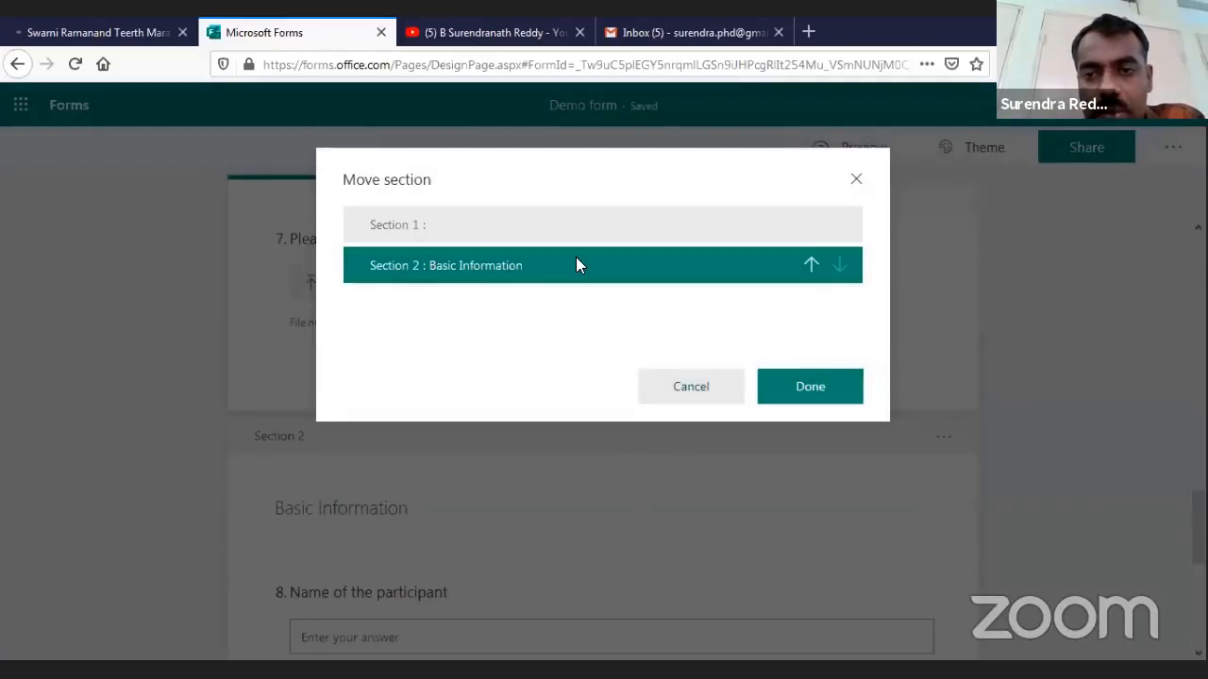
click(811, 266)
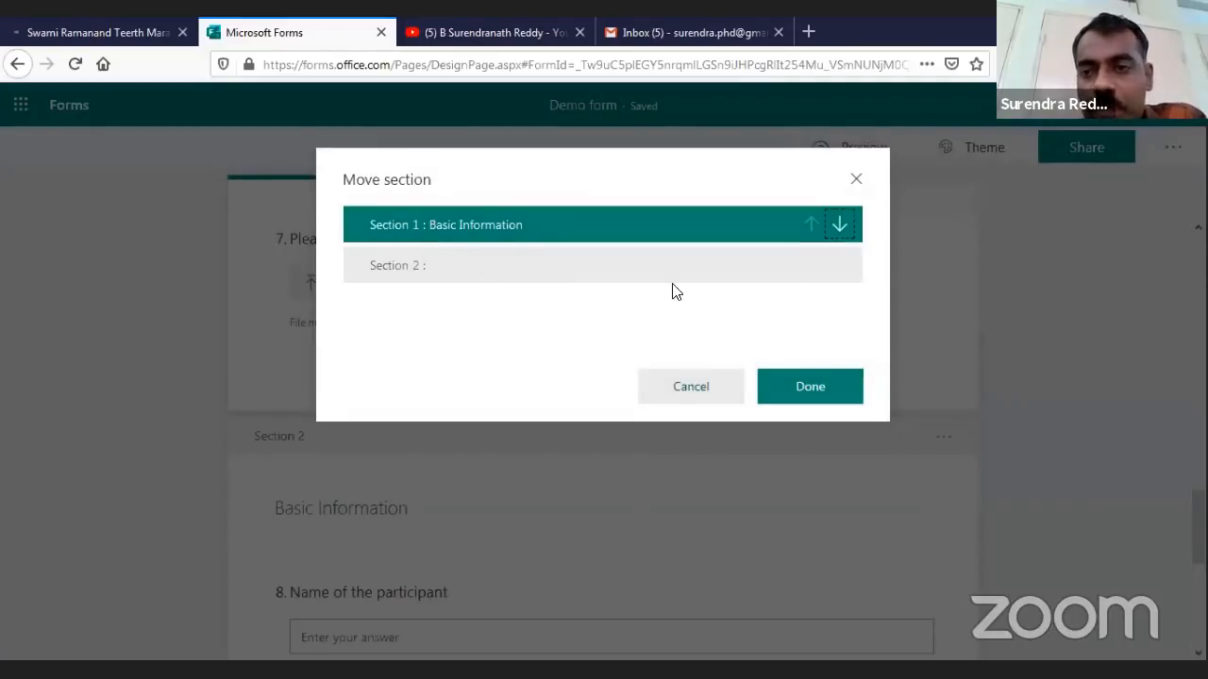
click(810, 387)
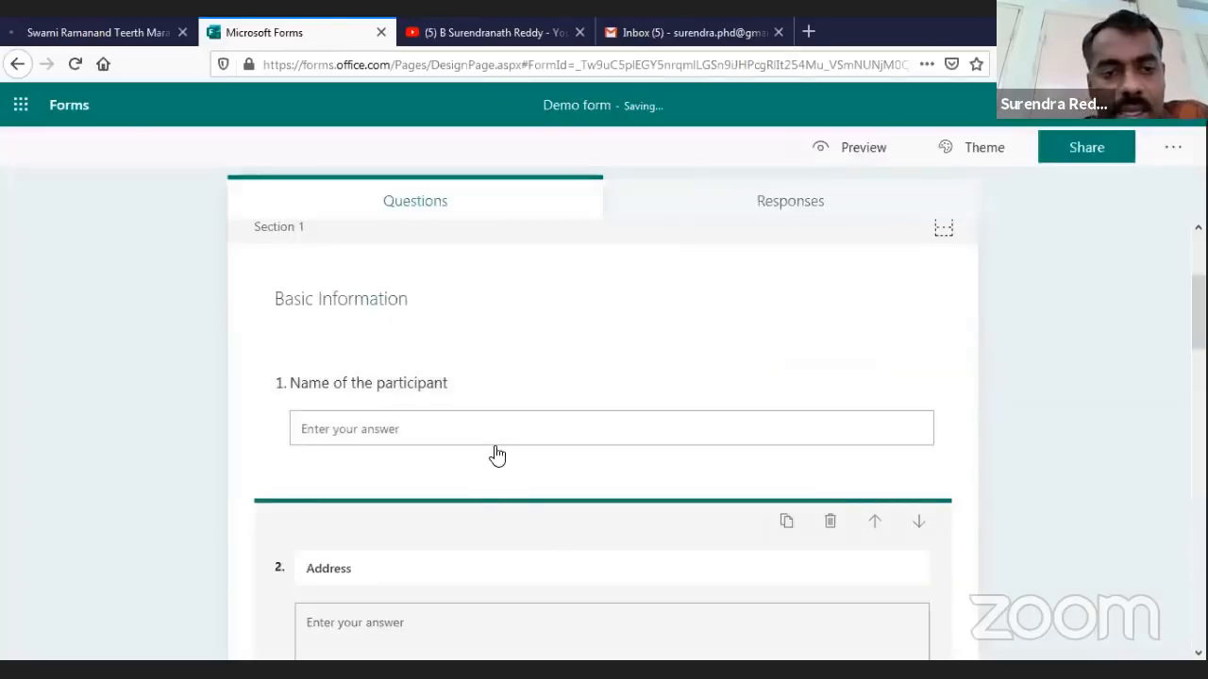
scroll(493, 456, down, 5)
scroll(534, 564, down, 3)
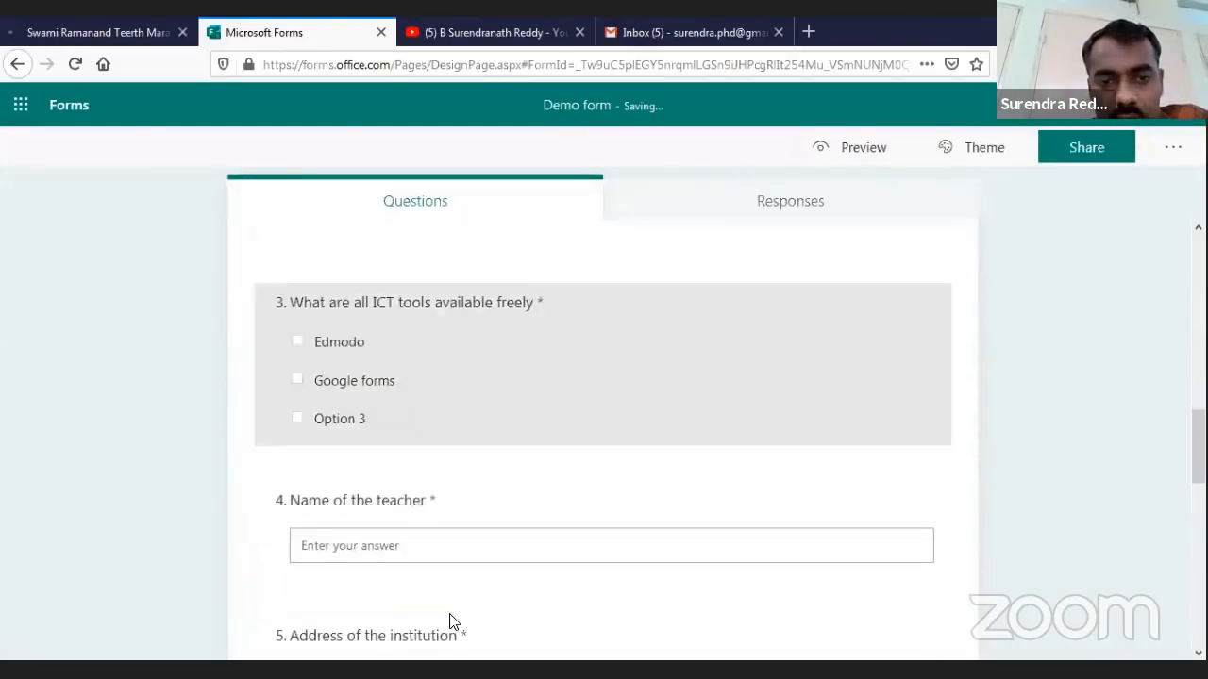
scroll(485, 372, up, 1)
scroll(482, 459, down, 2)
scroll(482, 460, down, 7)
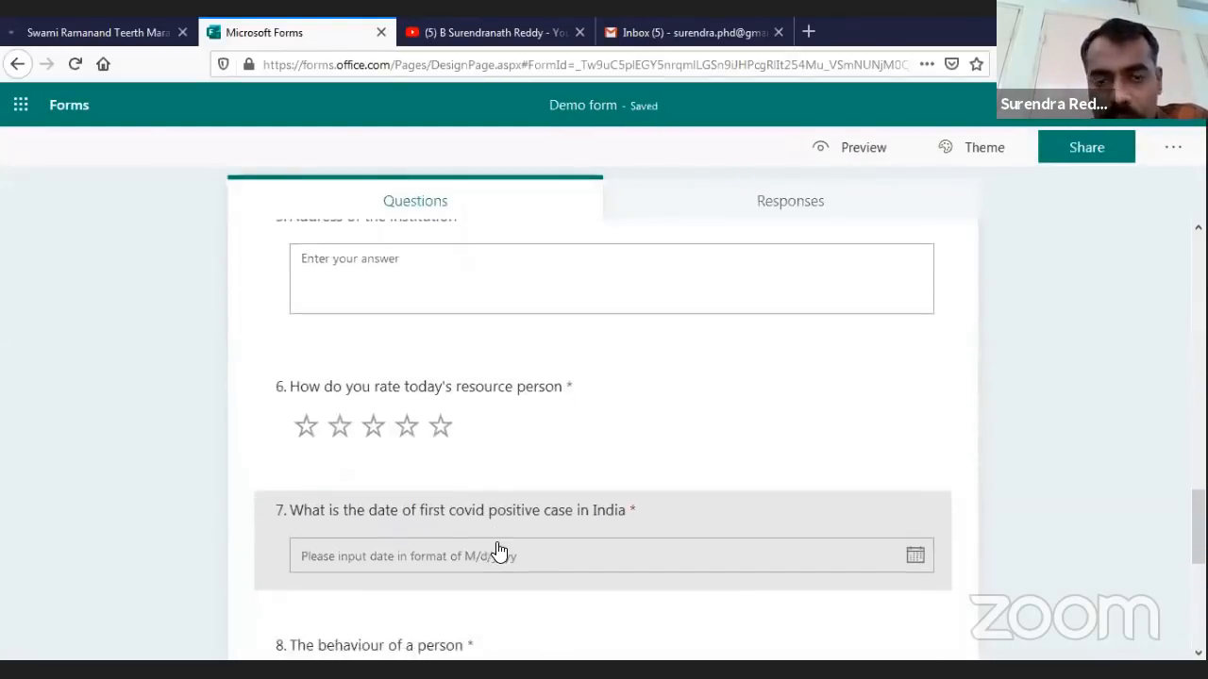
scroll(496, 550, up, 2)
scroll(499, 552, up, 15)
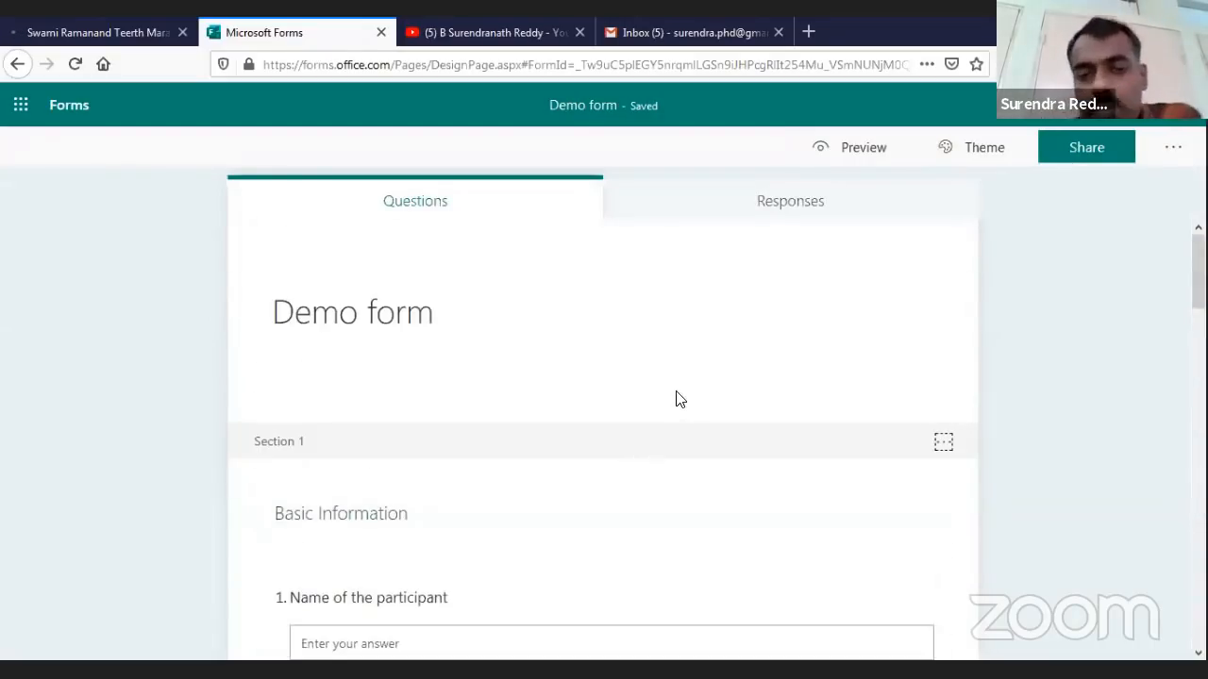
scroll(680, 399, down, 1)
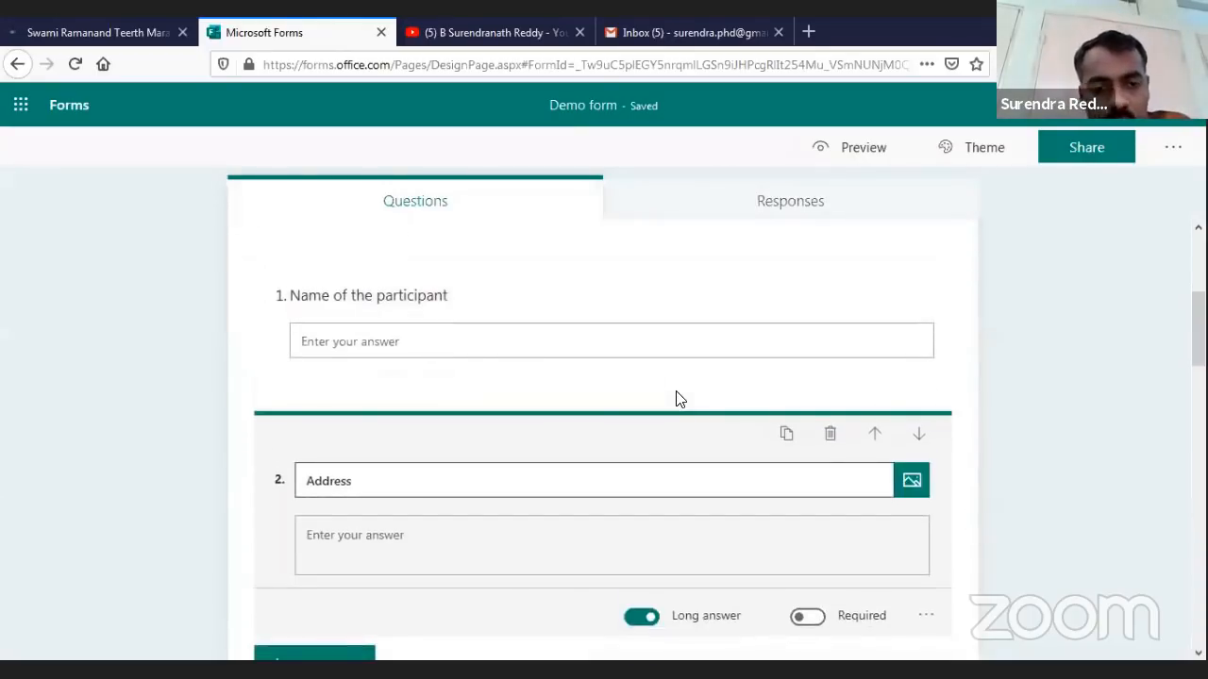
Add choice question 3 titled 'Would you like to test your ICT skills' below Address
click(676, 392)
scroll(675, 392, down, 1)
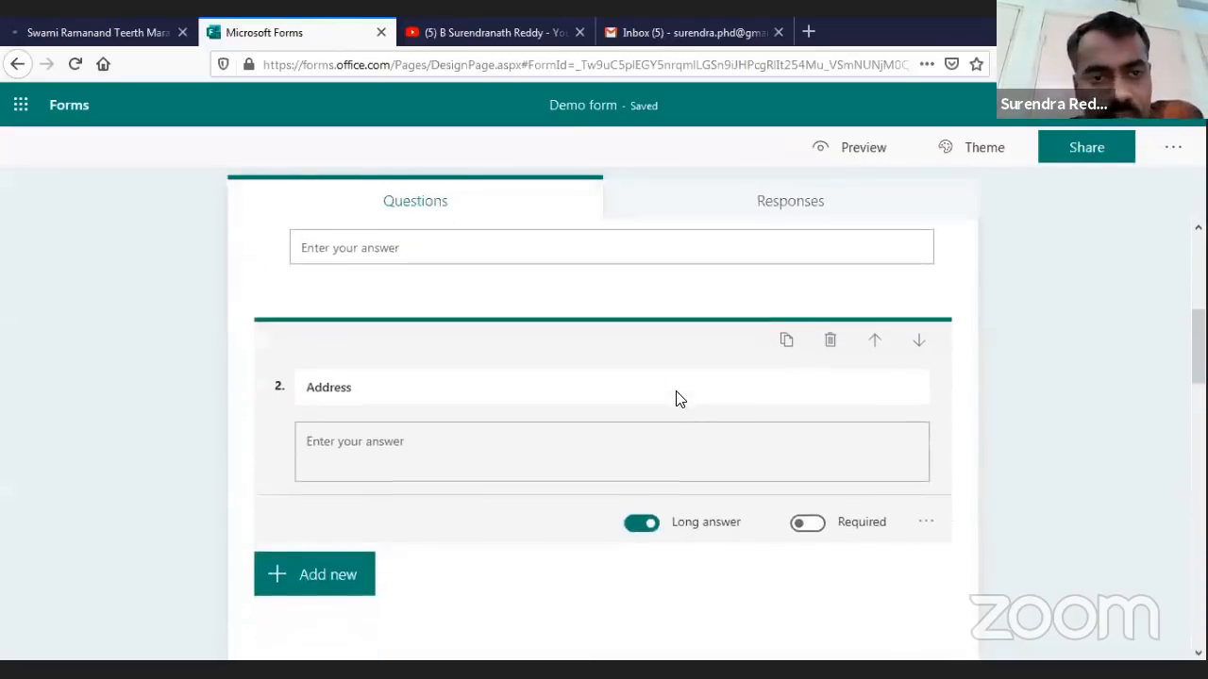
scroll(377, 510, down, 1)
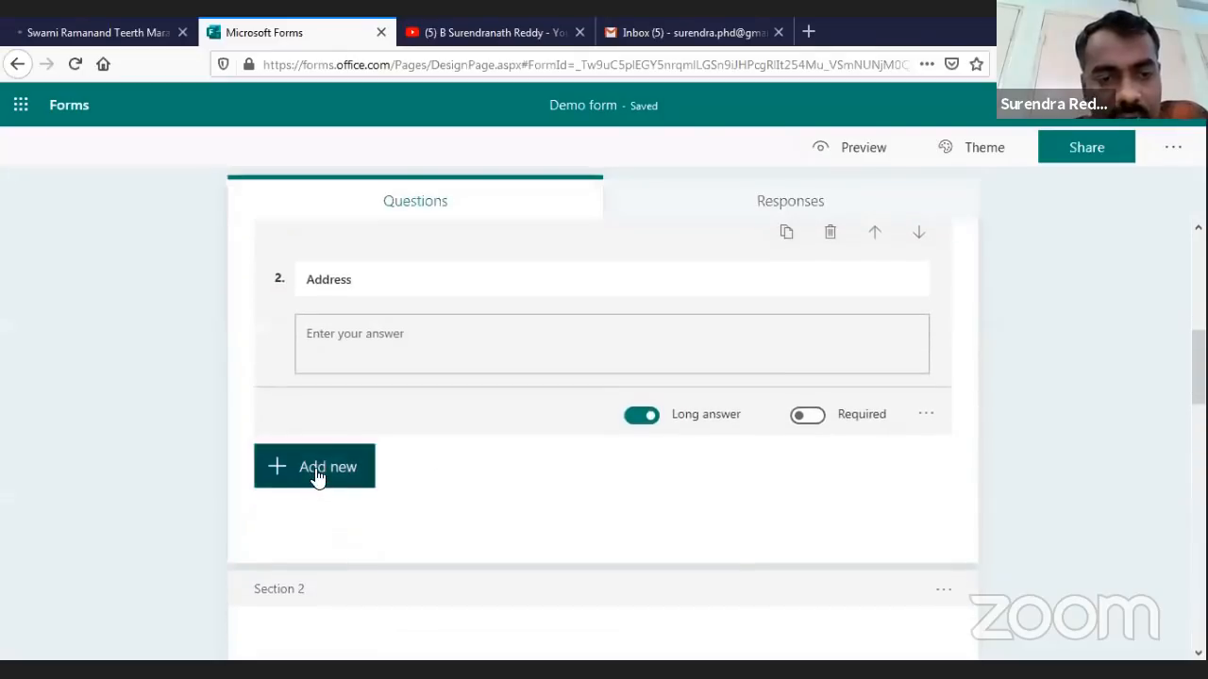
click(317, 476)
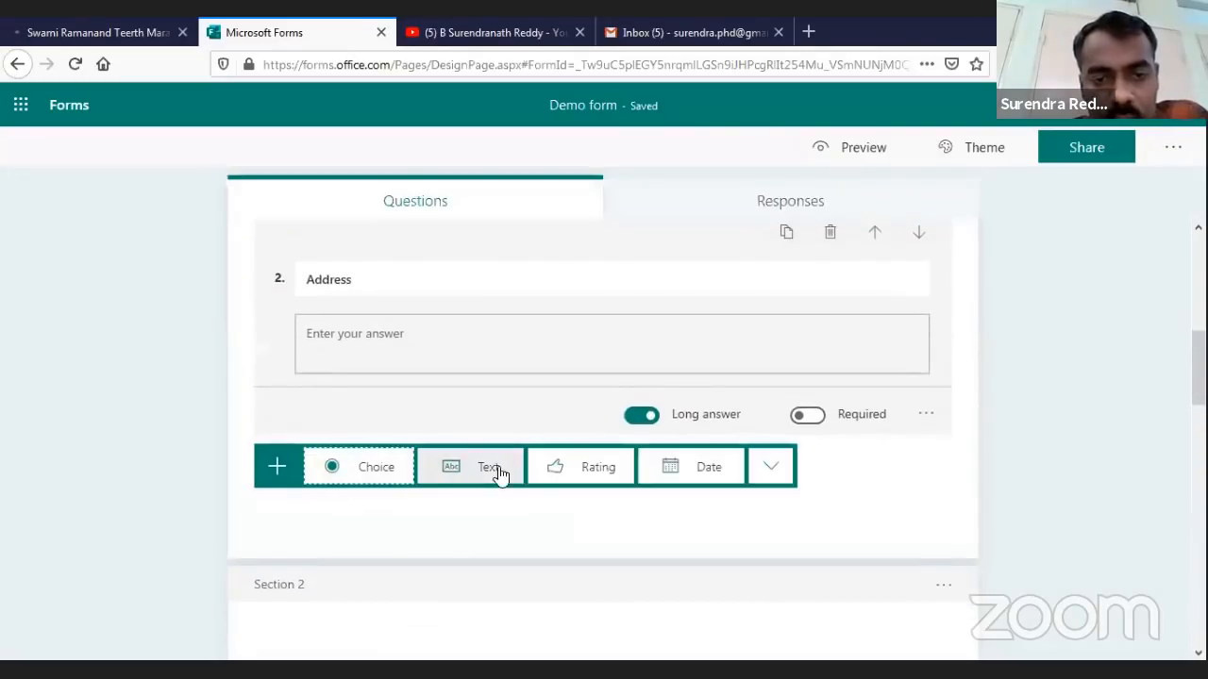
click(371, 478)
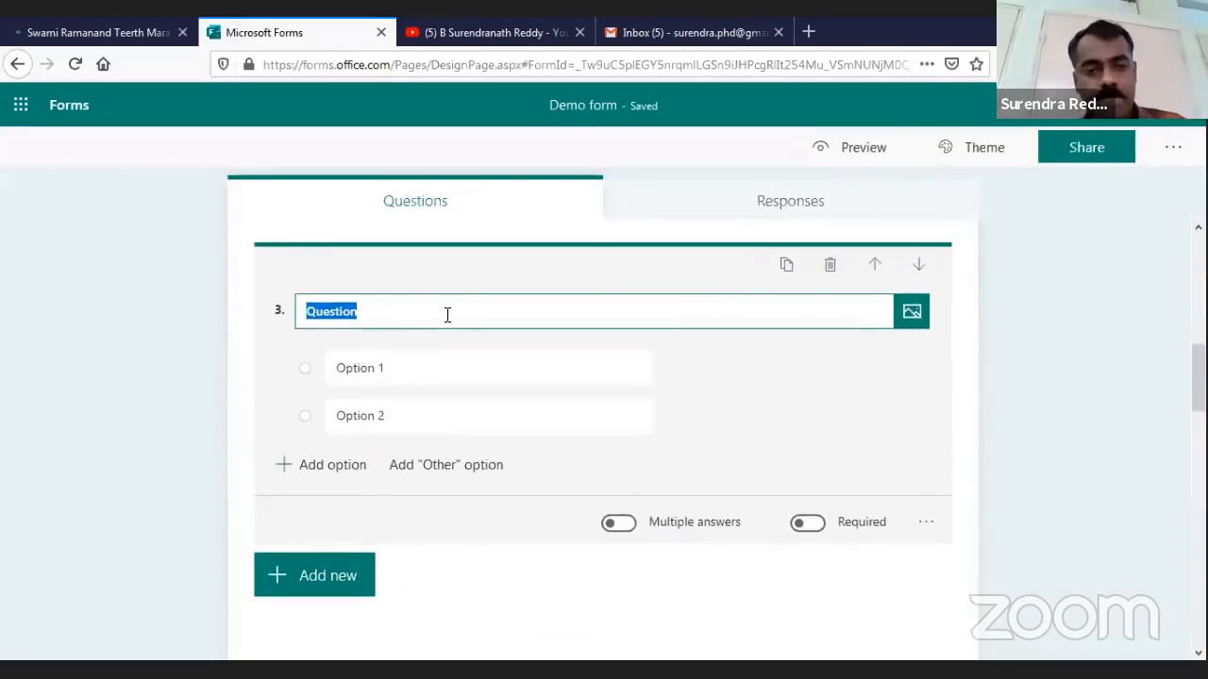
text(Would )
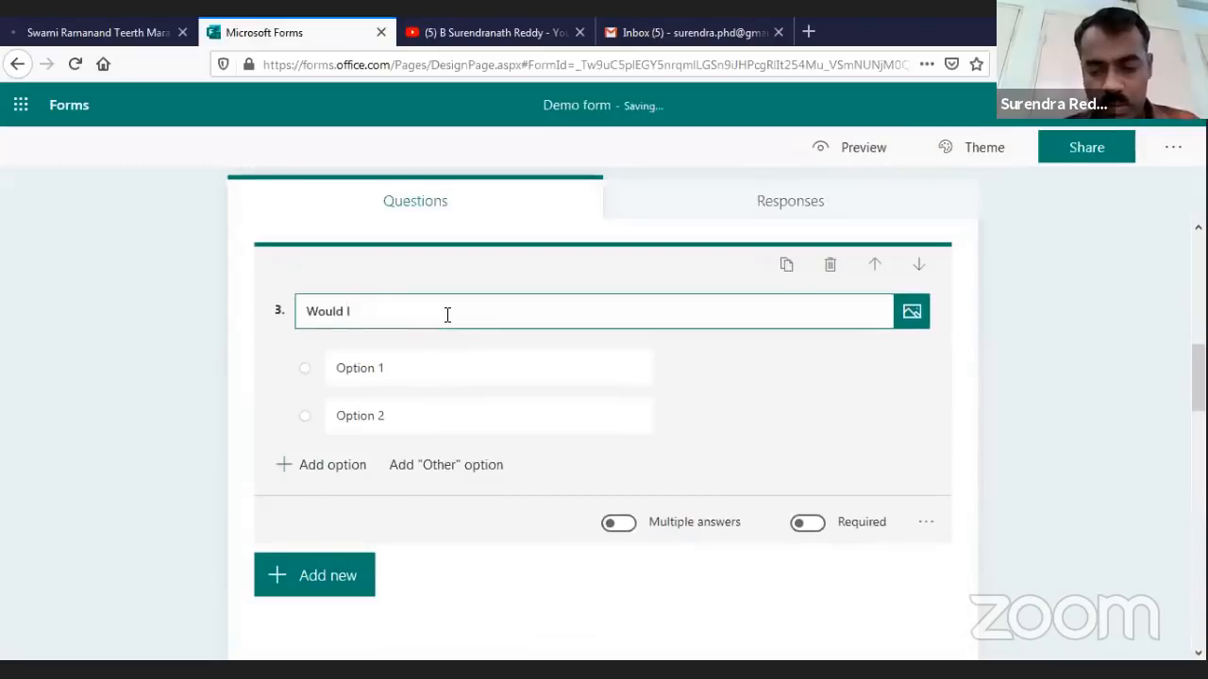
text(you lik )
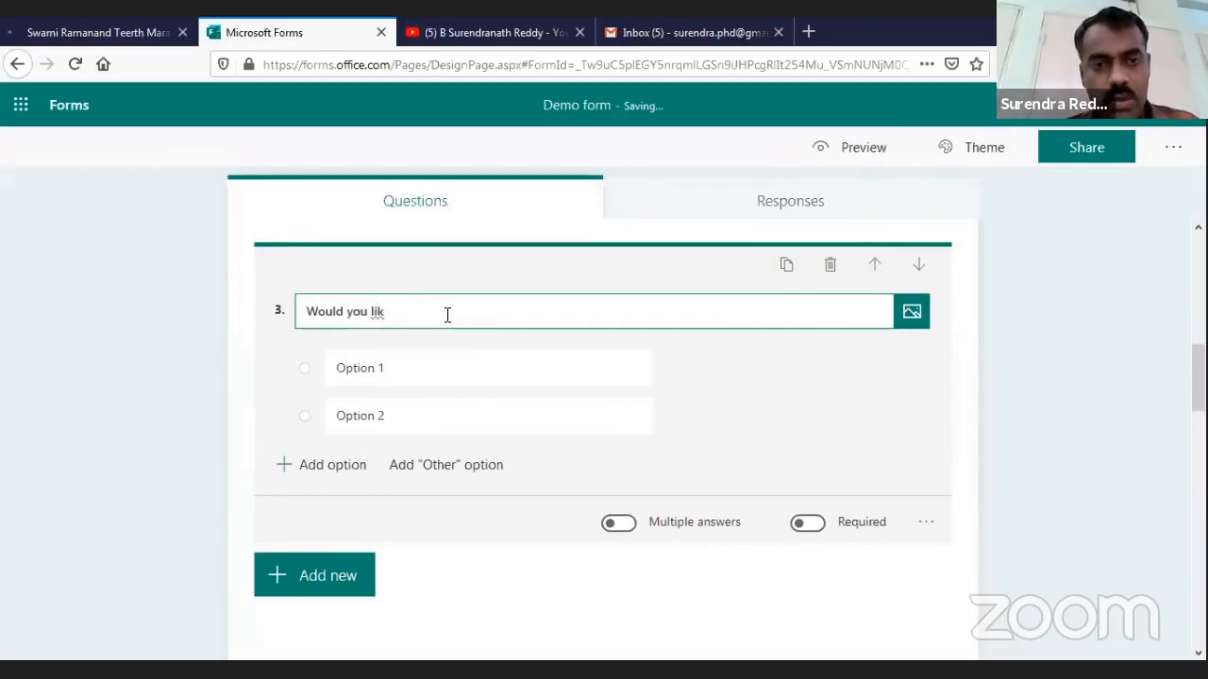
text(e to know)
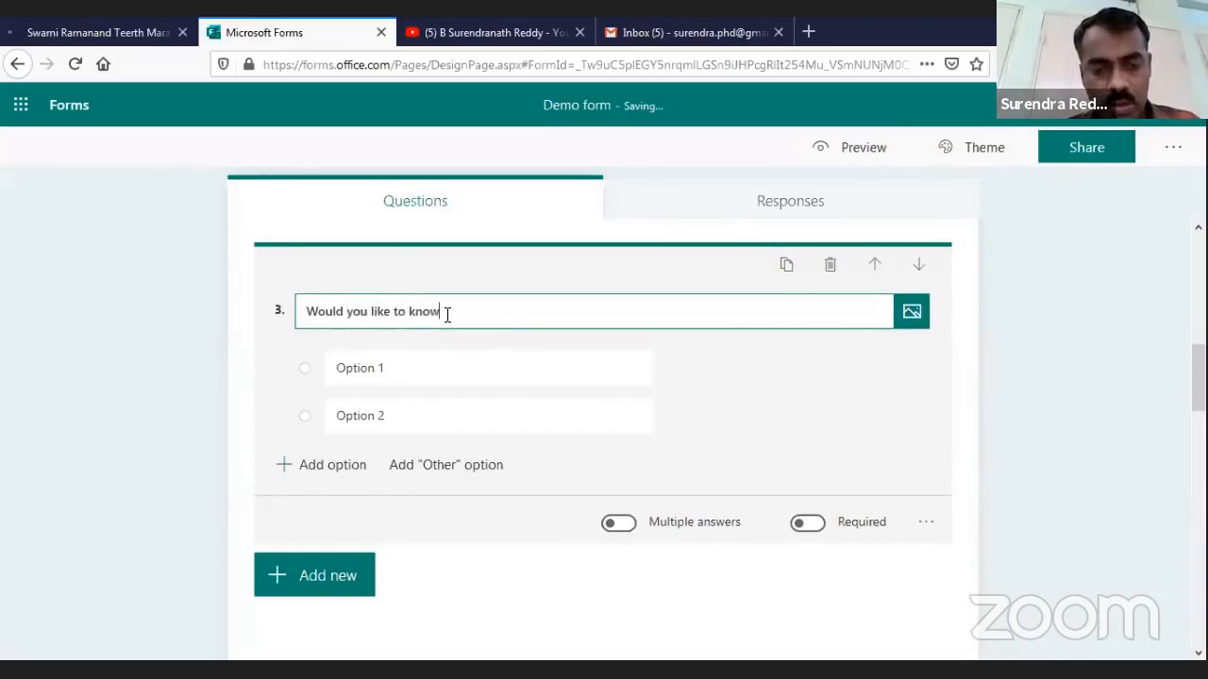
key(BackSpace)
key(BackSpace)
key(BackSpace)
key(BackSpace)
key(BackSpace)
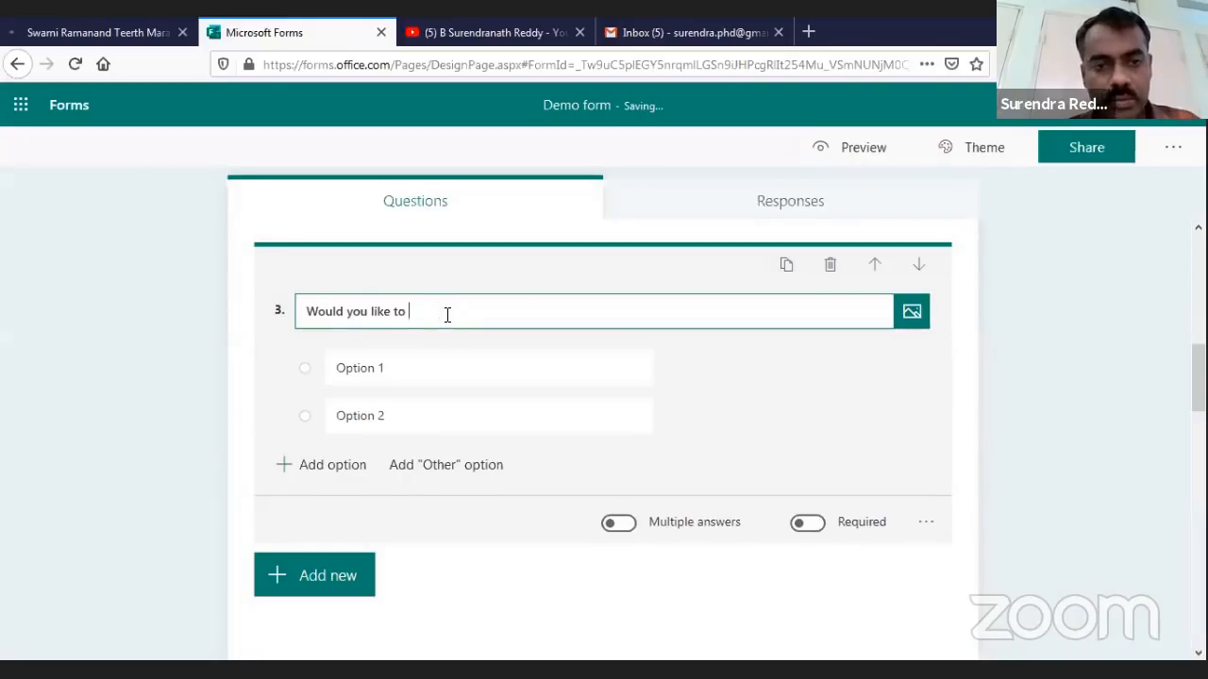
text(test this k)
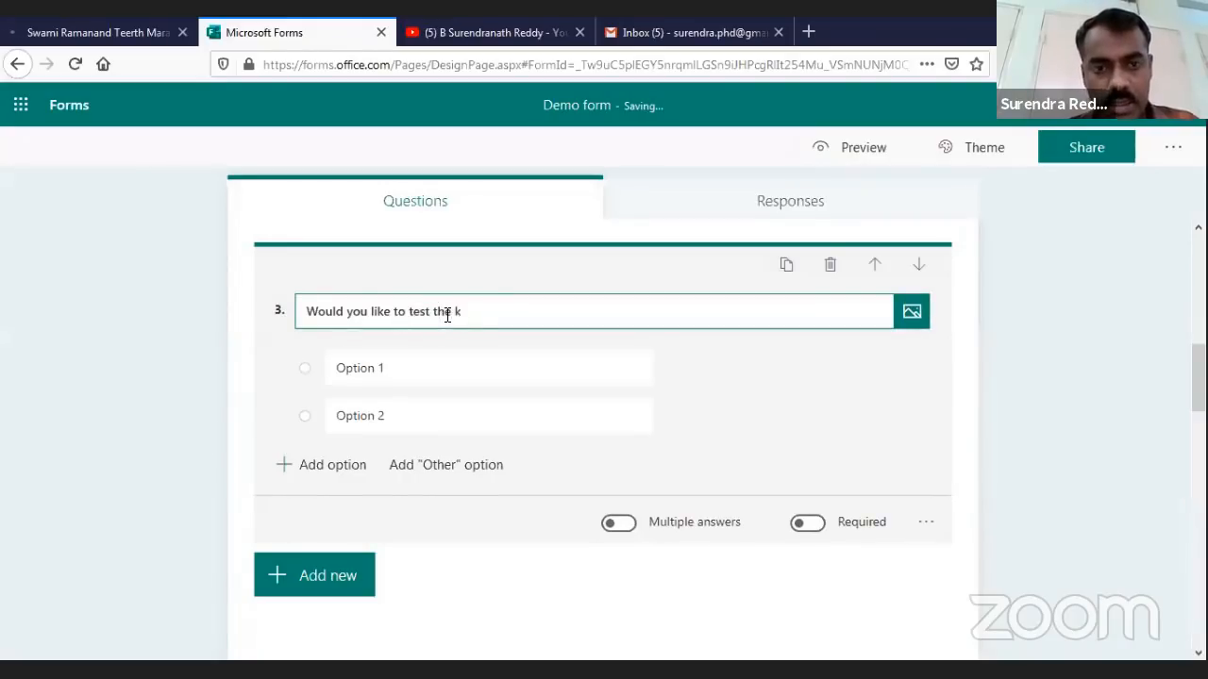
key(BackSpace)
key(BackSpace)
key(BackSpace)
key(BackSpace)
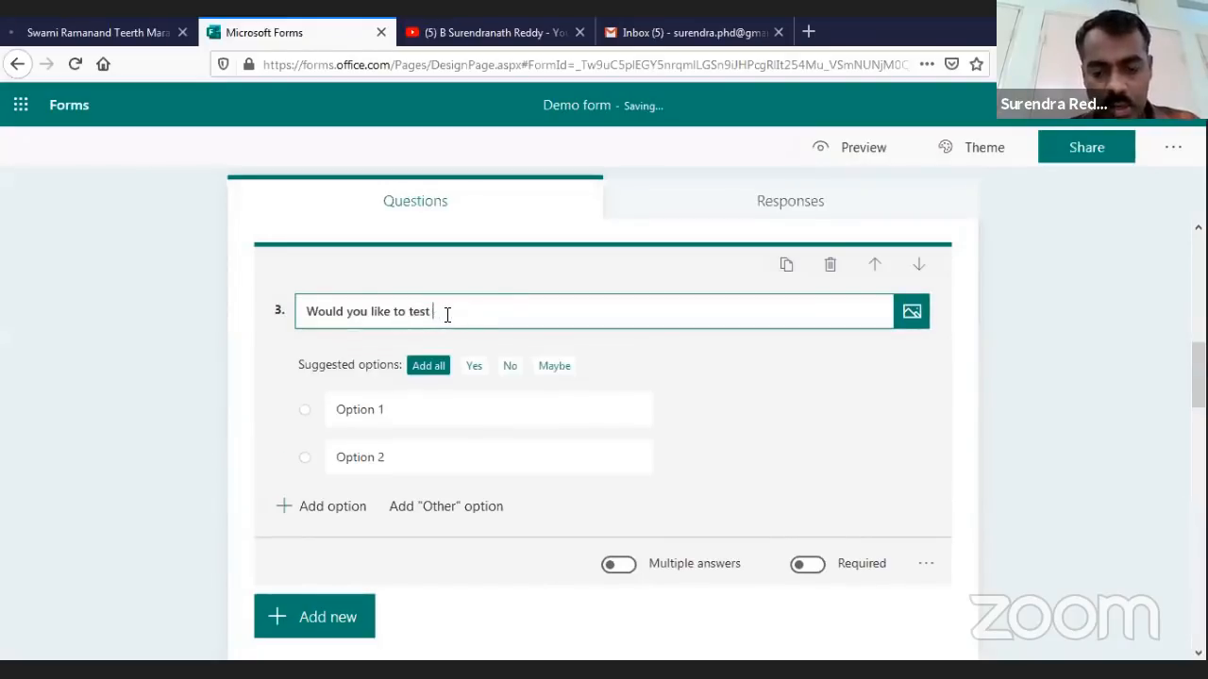
text(your ICT )
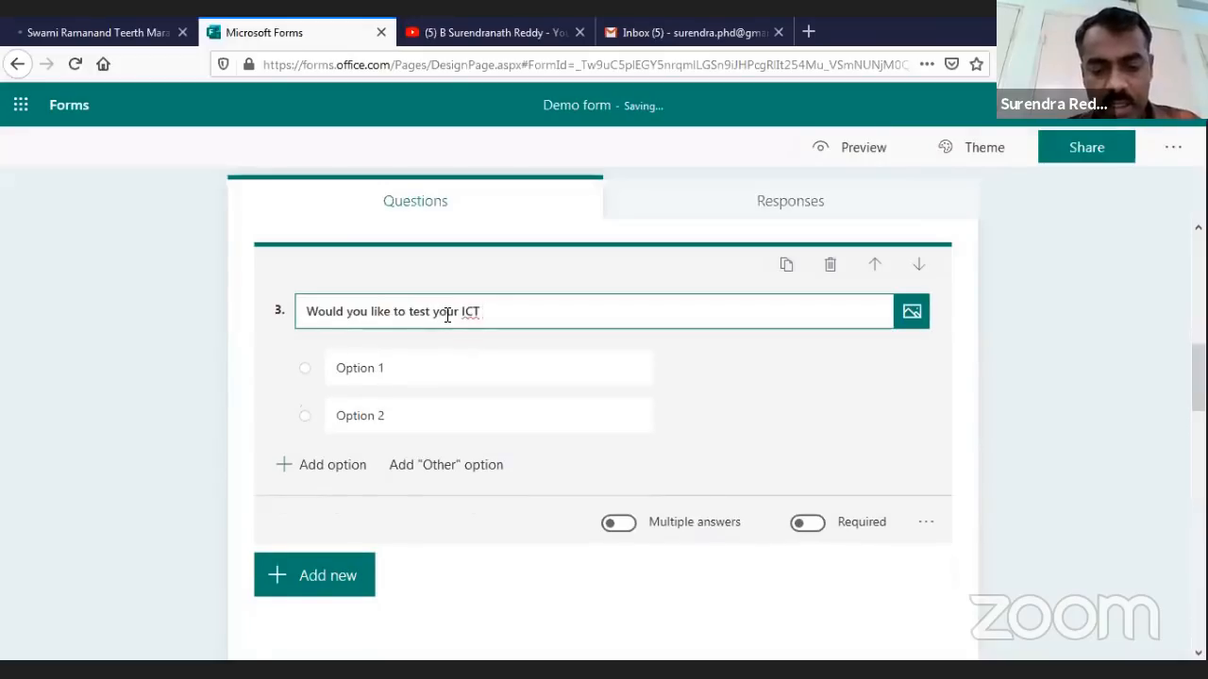
text(skills)
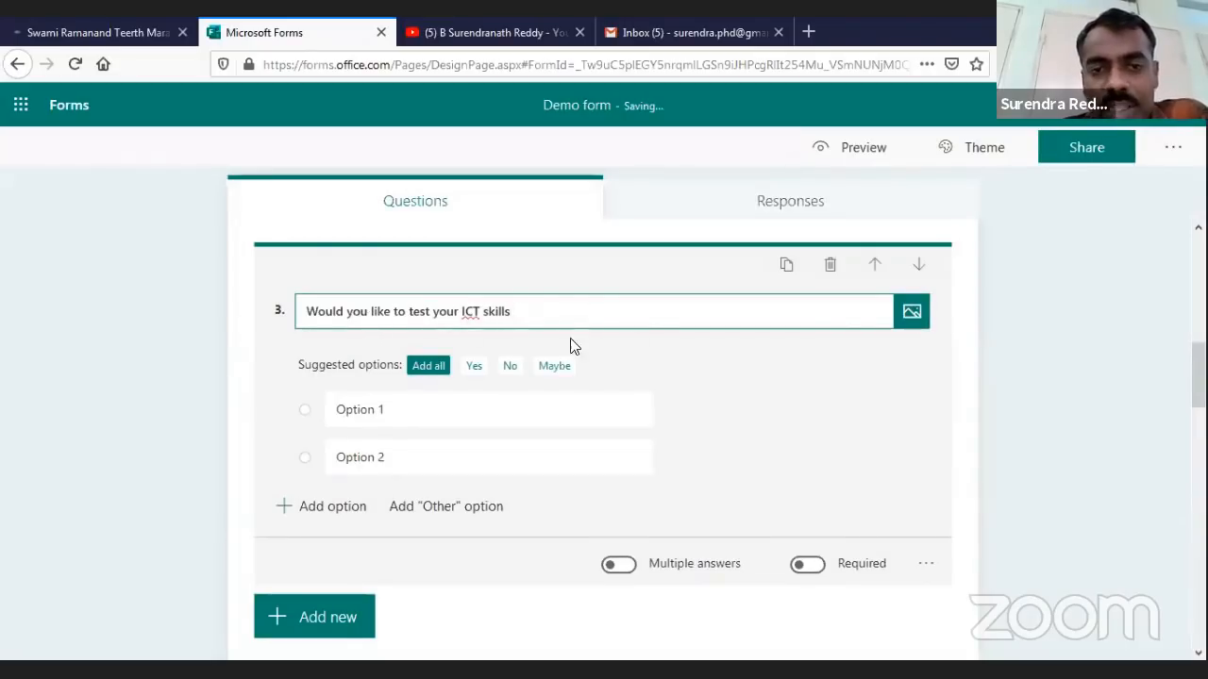
Set question 3's answer options to Yes and No and open its branching settings
click(475, 368)
click(475, 366)
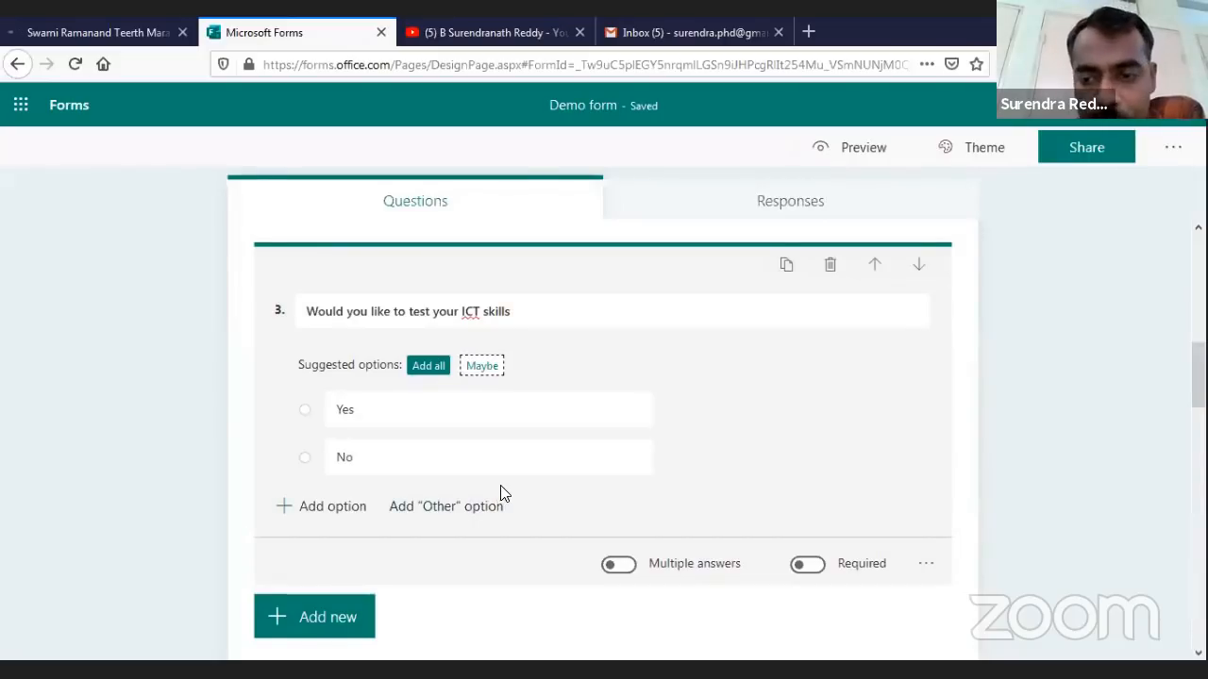
click(926, 565)
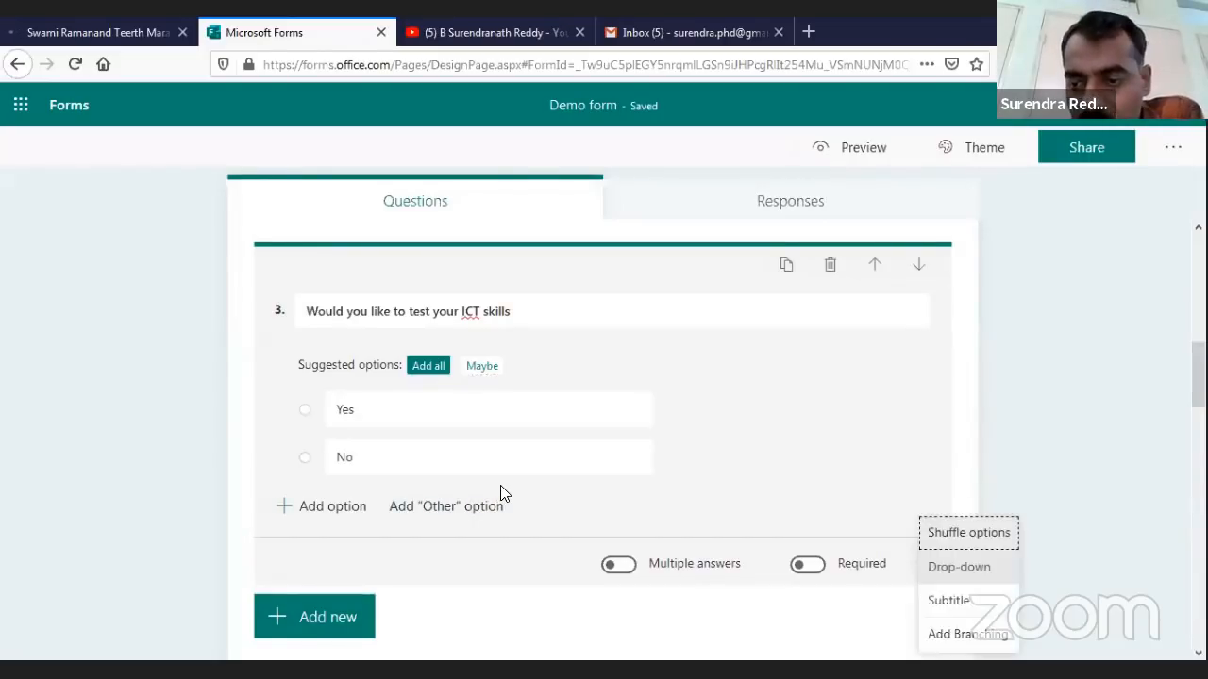
click(967, 634)
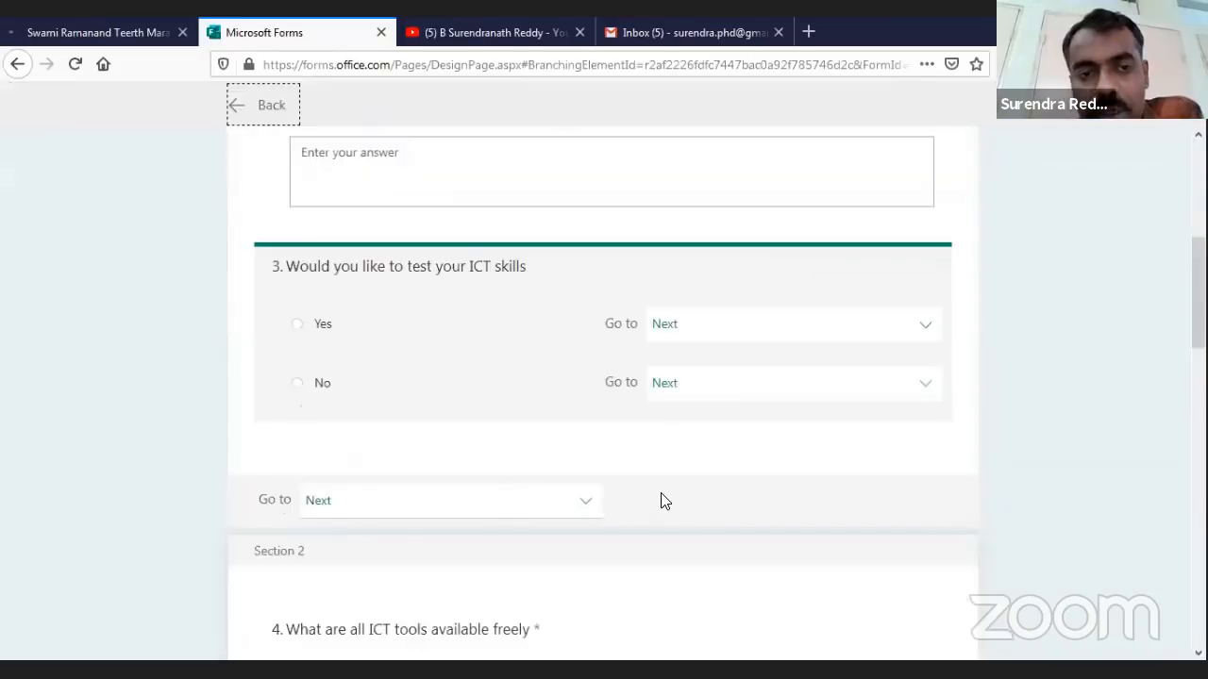
Send a No answer on question 3 to End of the form, leaving Yes on Next
scroll(673, 498, up, 1)
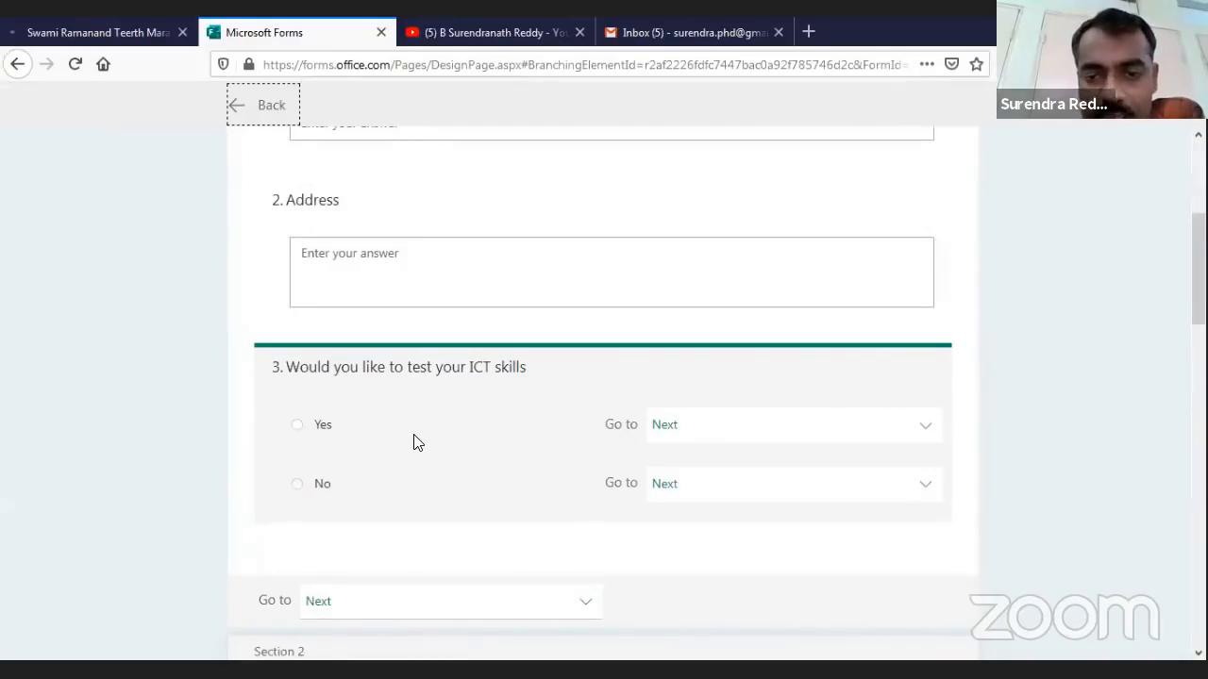
click(665, 426)
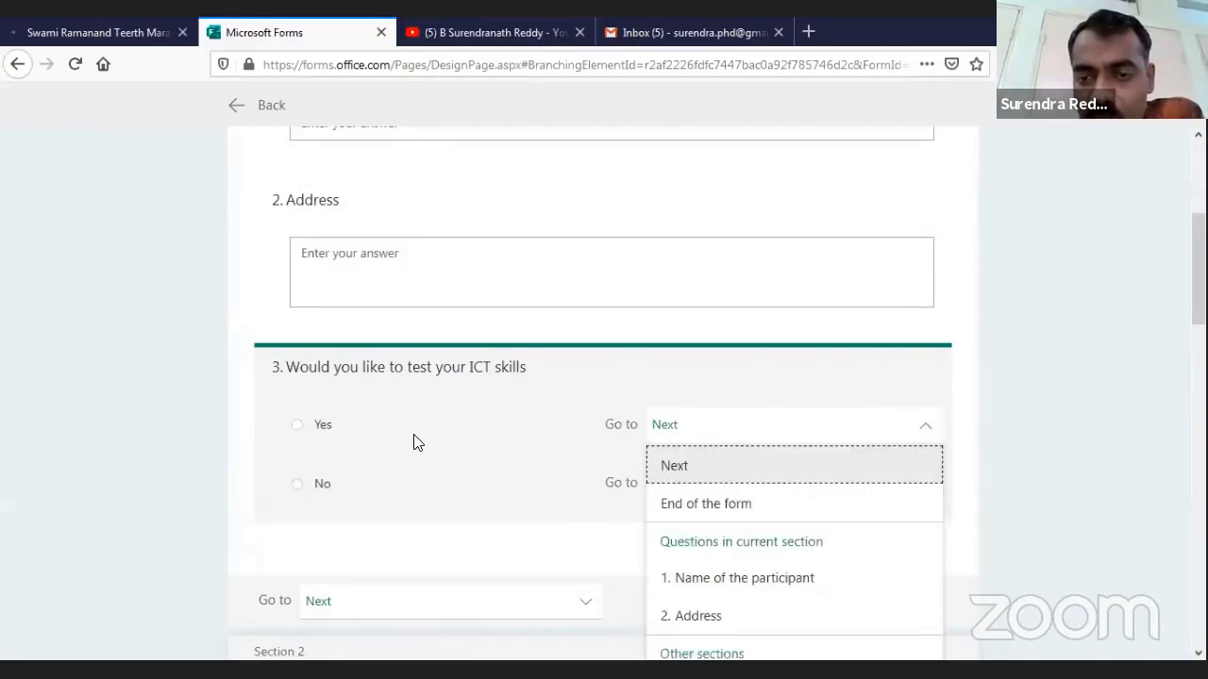
click(670, 456)
scroll(673, 461, down, 1)
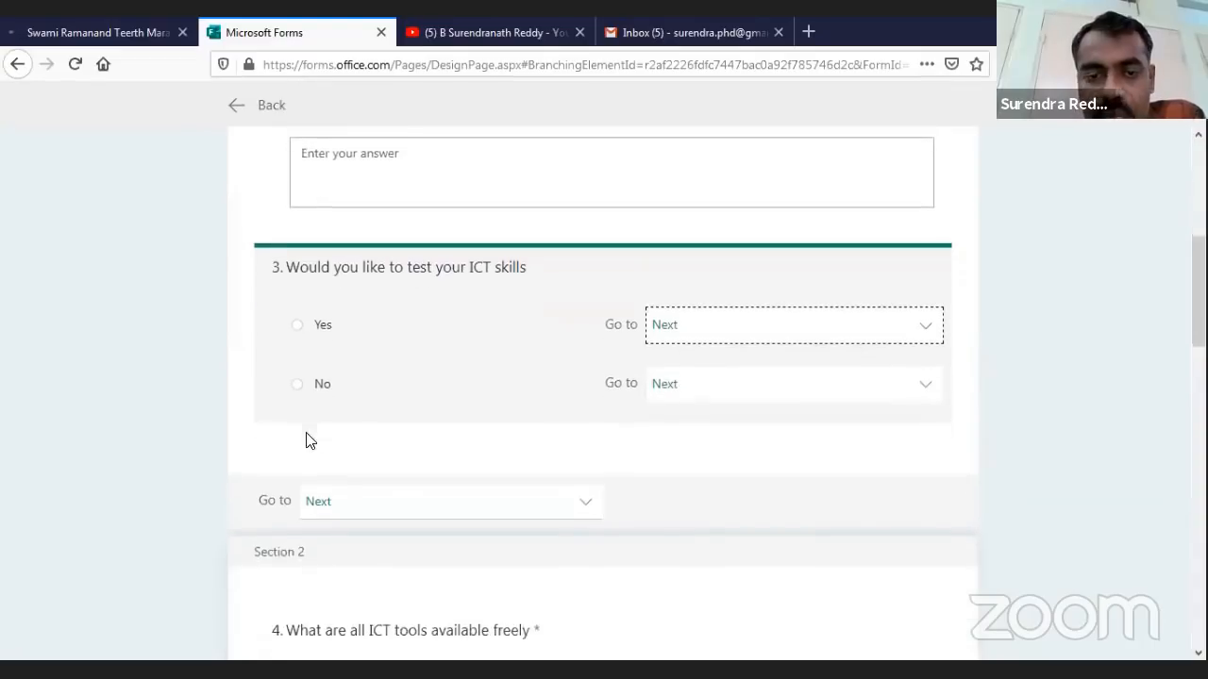
click(304, 390)
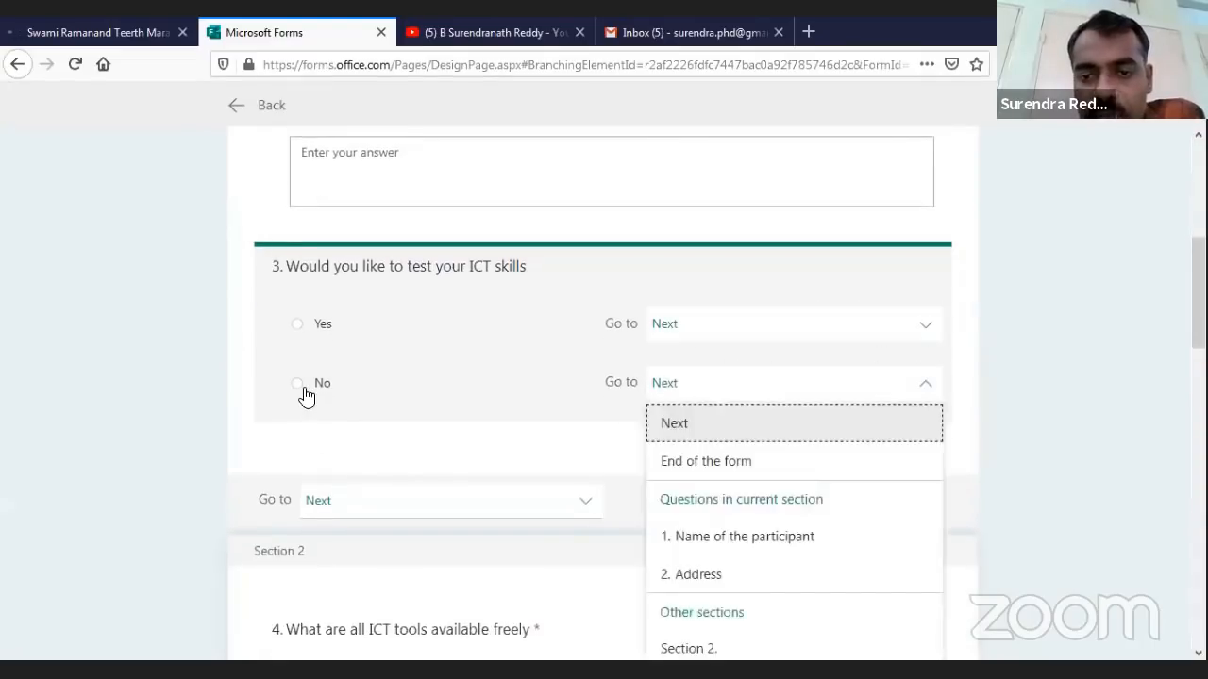
click(706, 461)
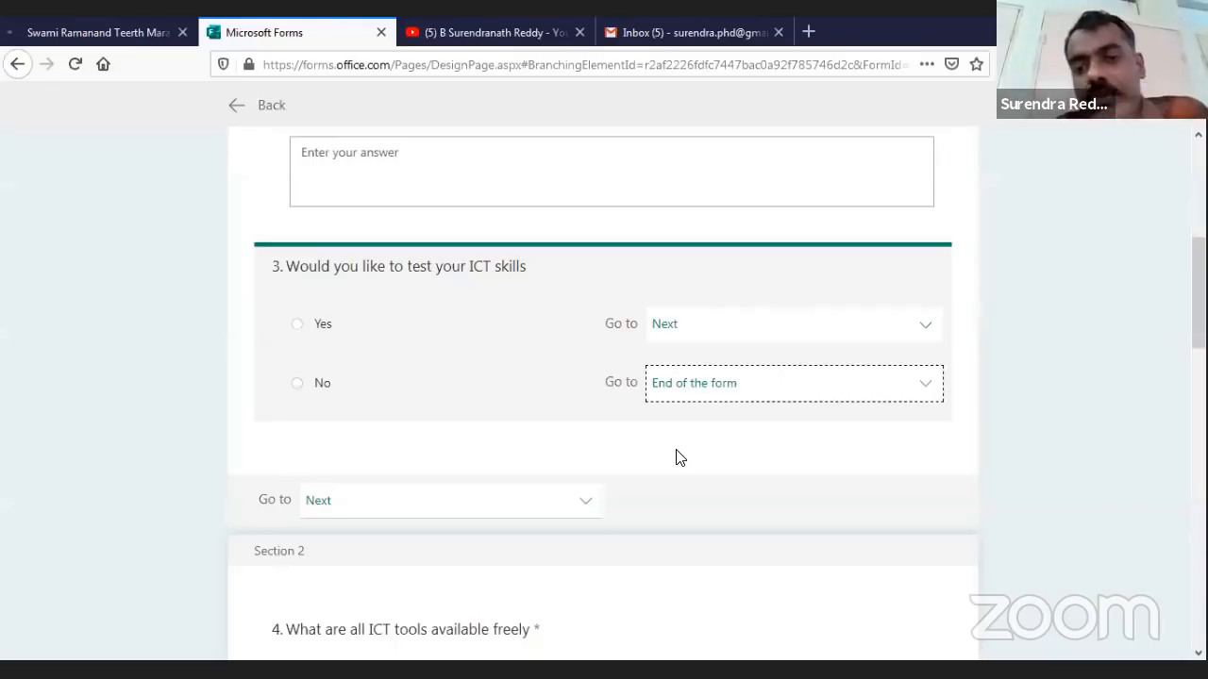
Branch question 3's Yes answer to Section 2
click(755, 324)
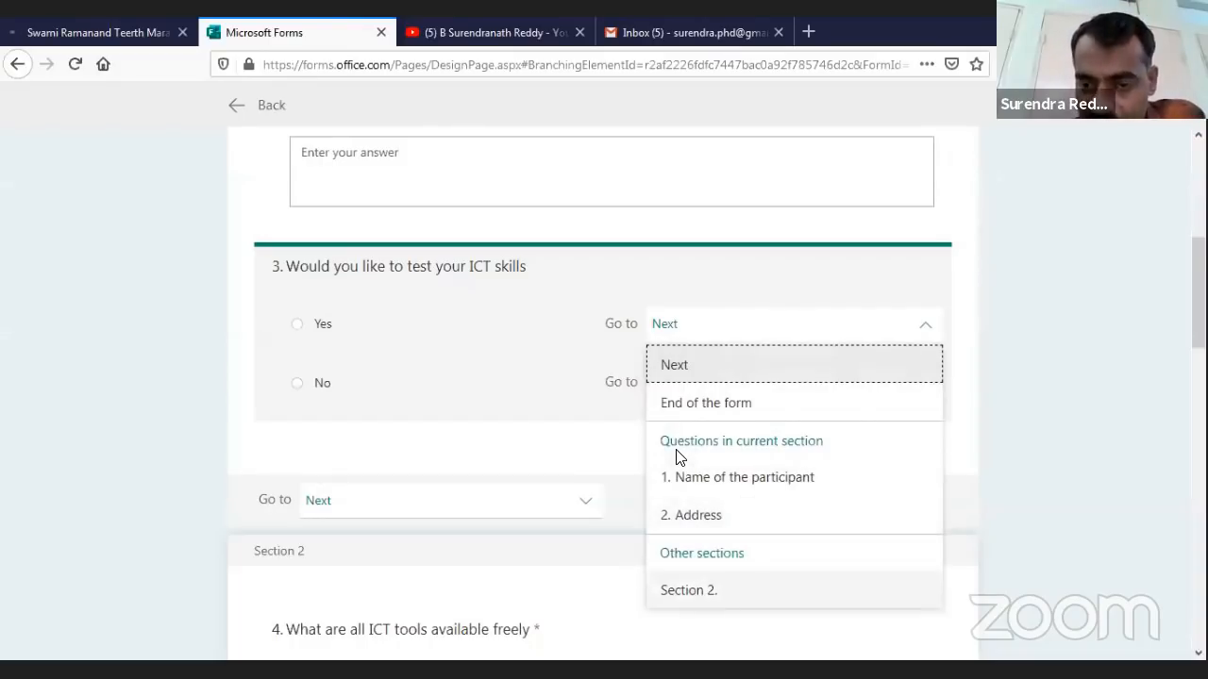
click(689, 590)
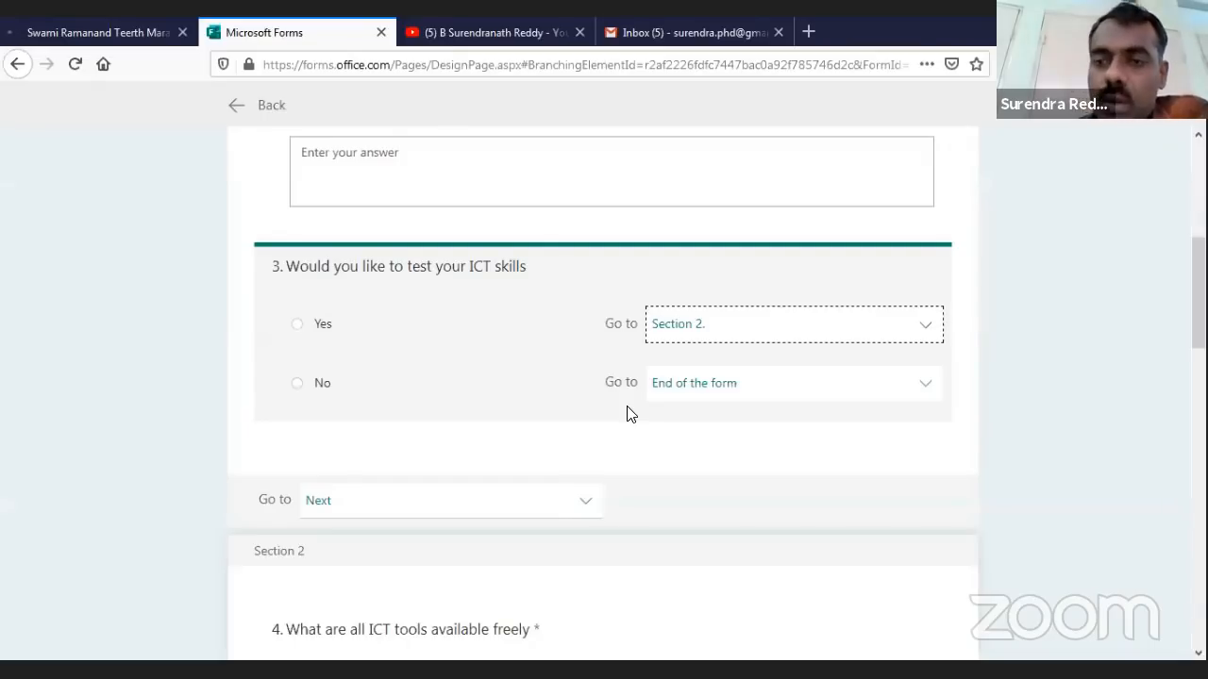
scroll(629, 413, down, 10)
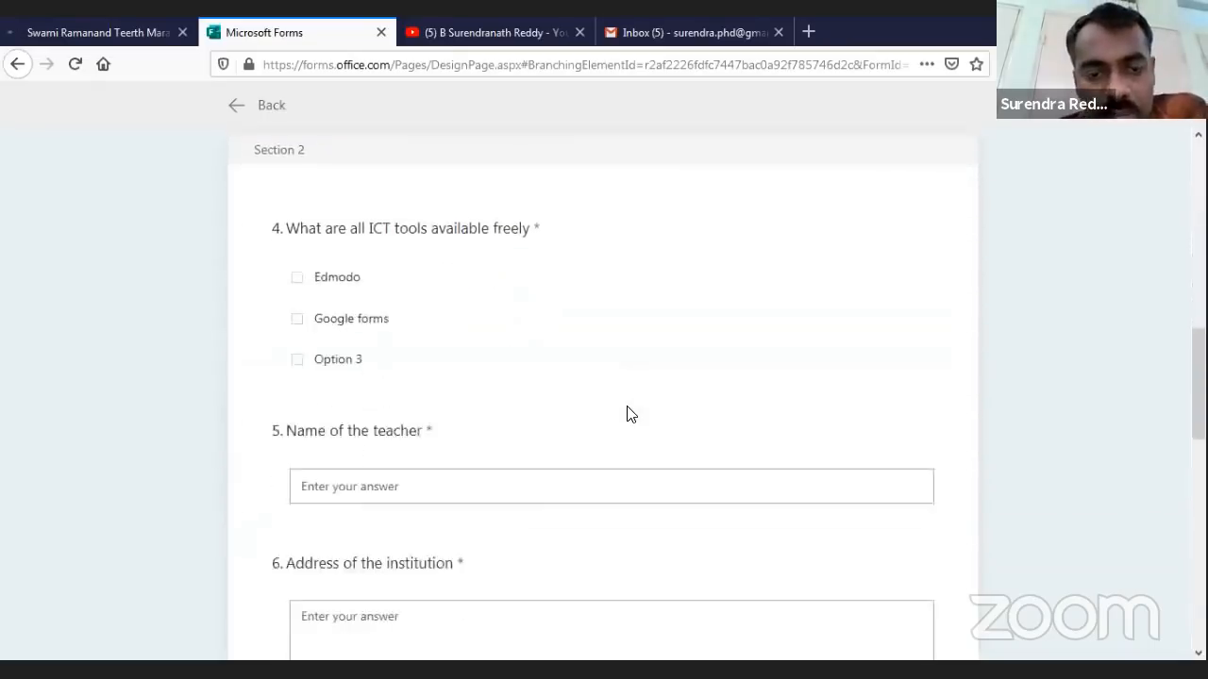
scroll(629, 414, up, 10)
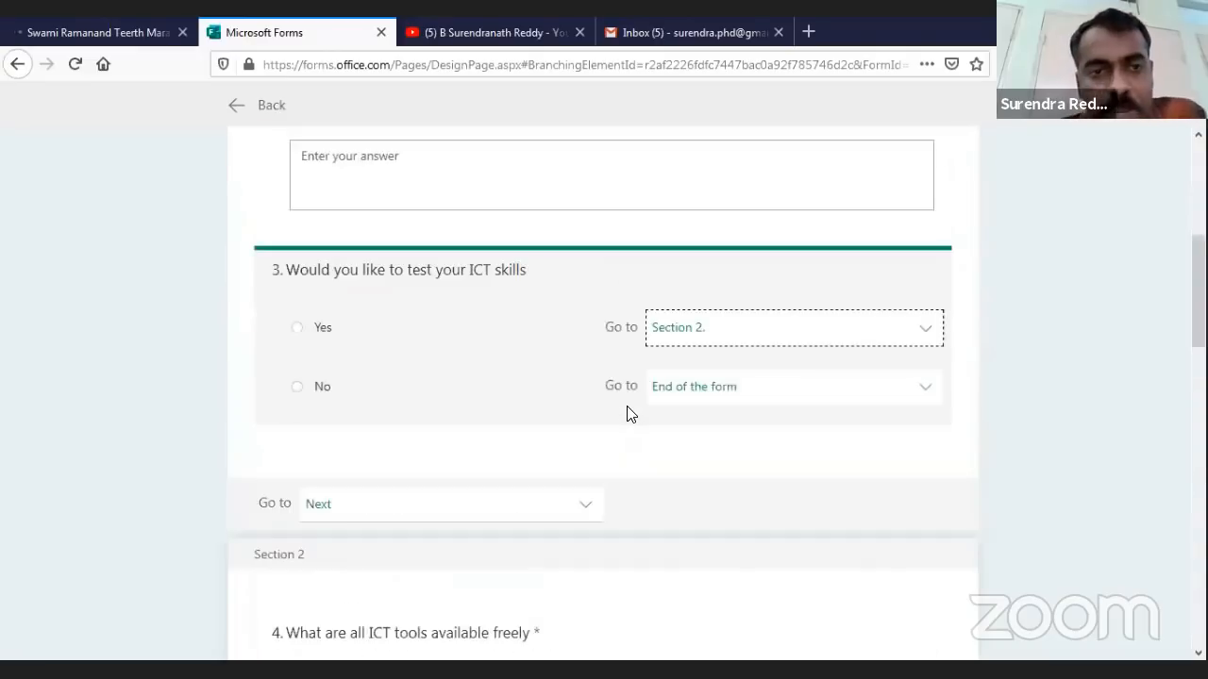
scroll(630, 413, up, 5)
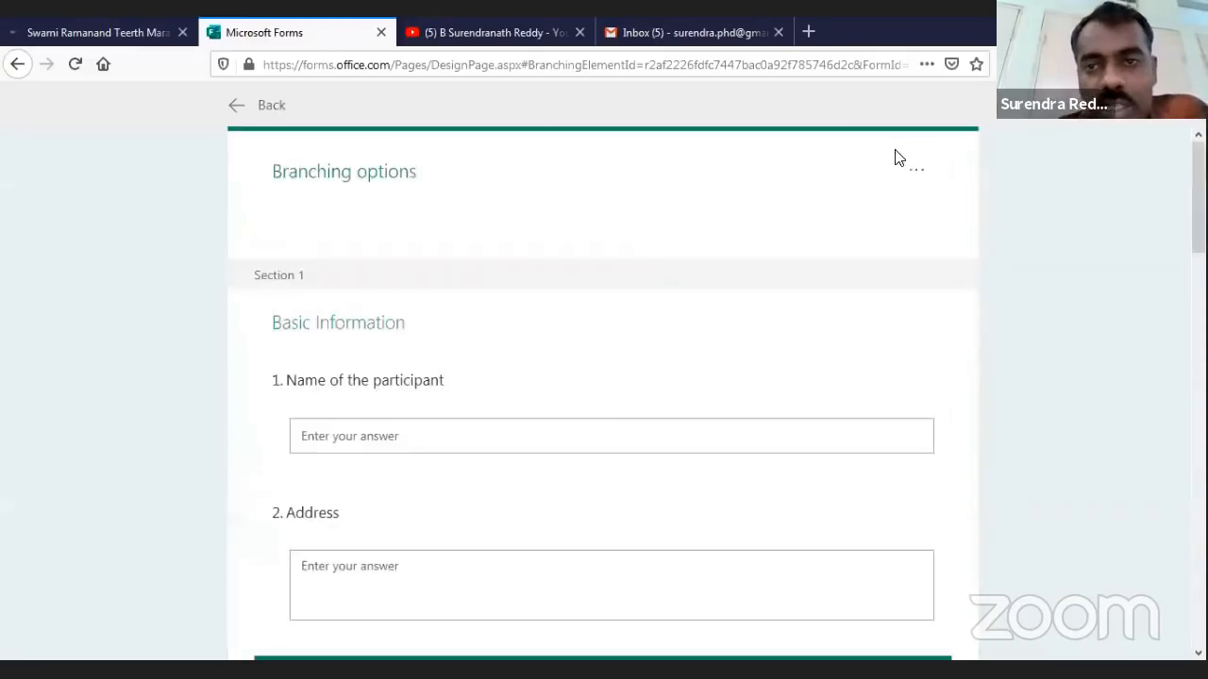
Exit branching options and preview the Demo form as a respondent
click(237, 106)
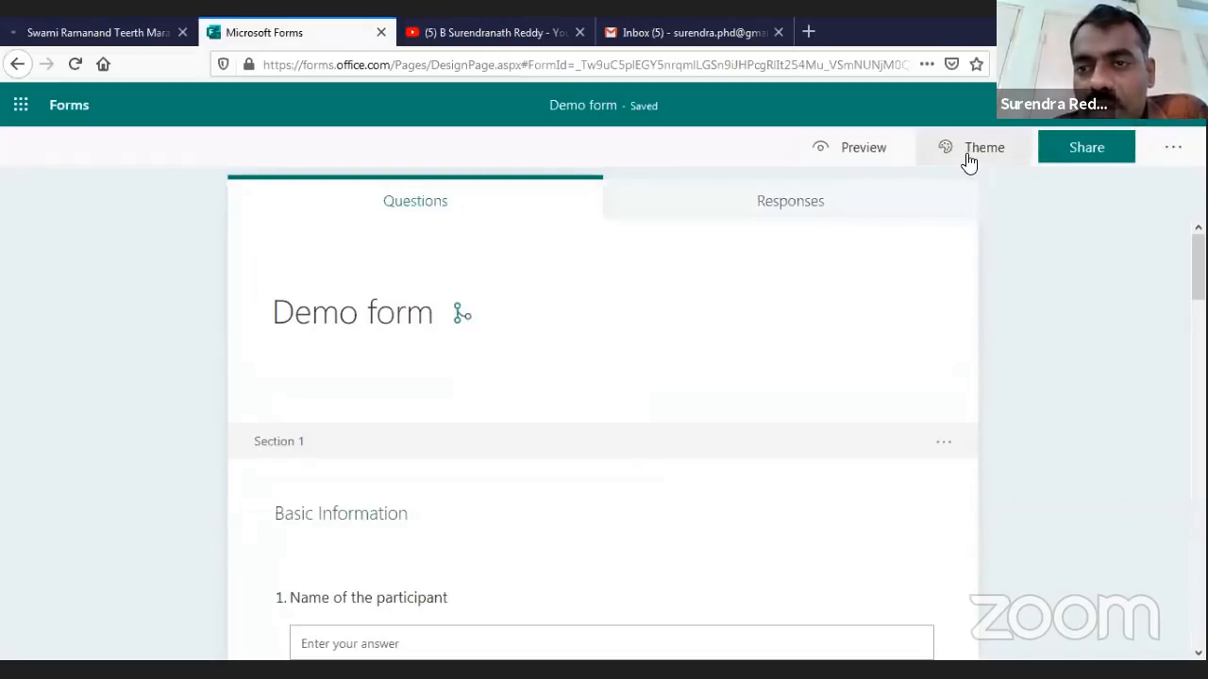
click(861, 151)
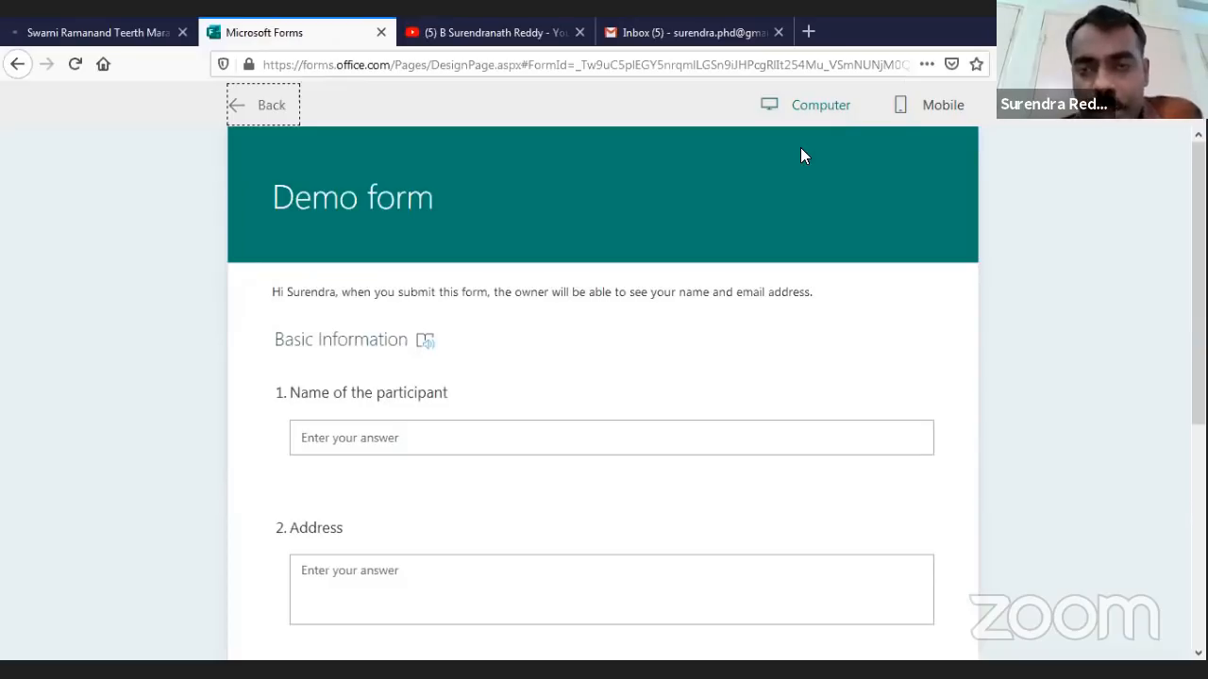
scroll(391, 501, down, 3)
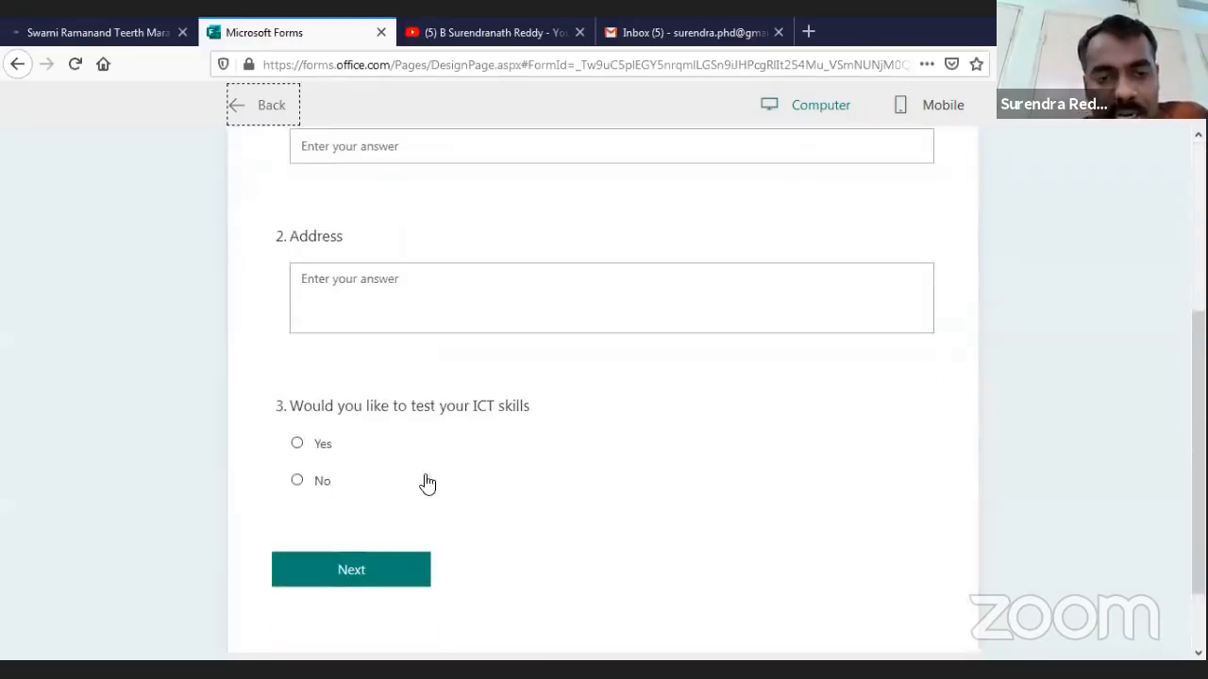
scroll(493, 479, down, 1)
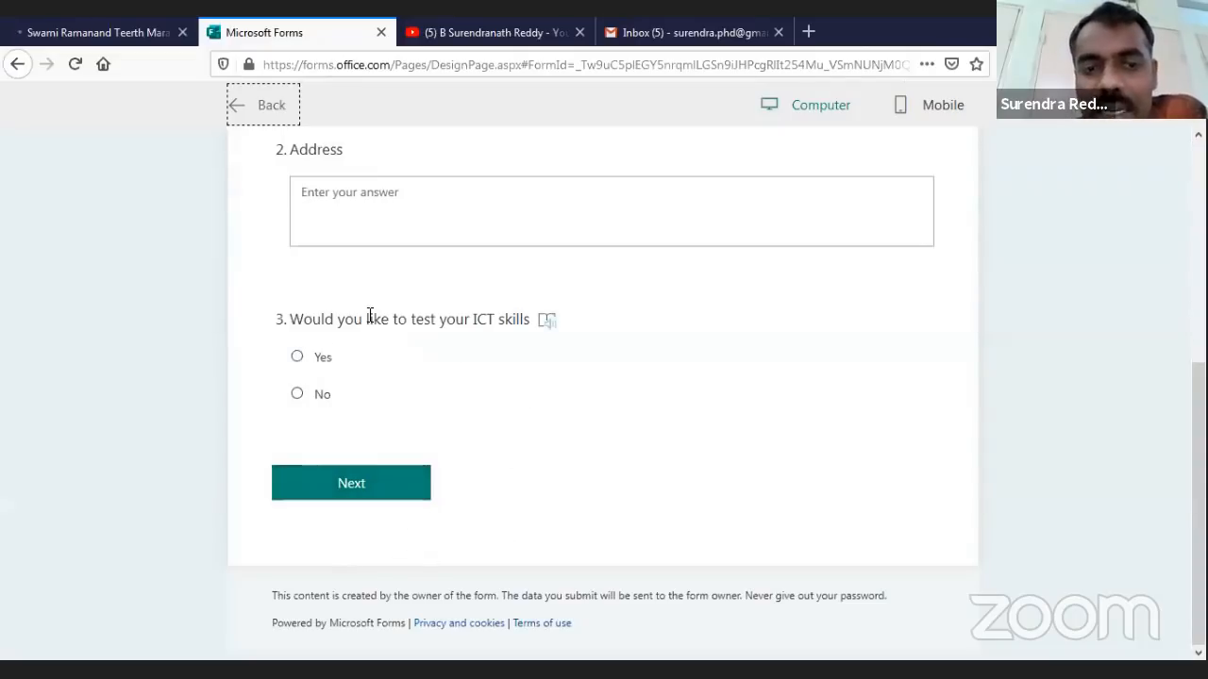
scroll(673, 459, up, 1)
scroll(674, 459, up, 5)
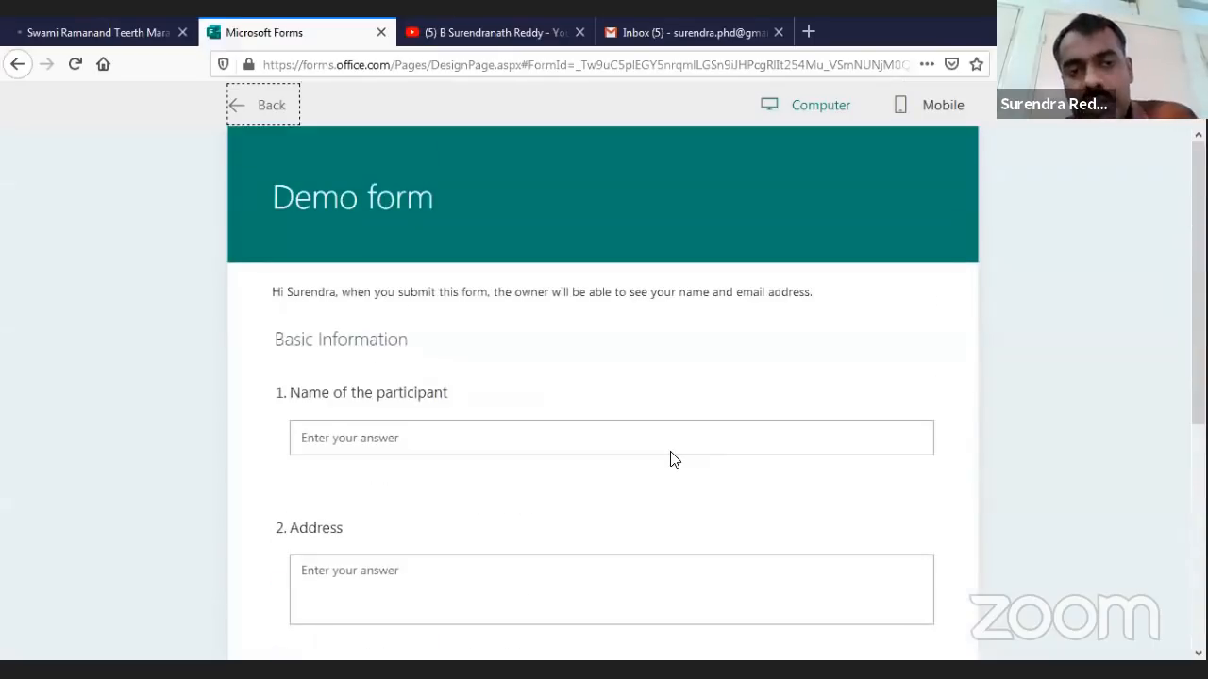
Switch the preview to mobile layout and scroll through the phone view
click(938, 110)
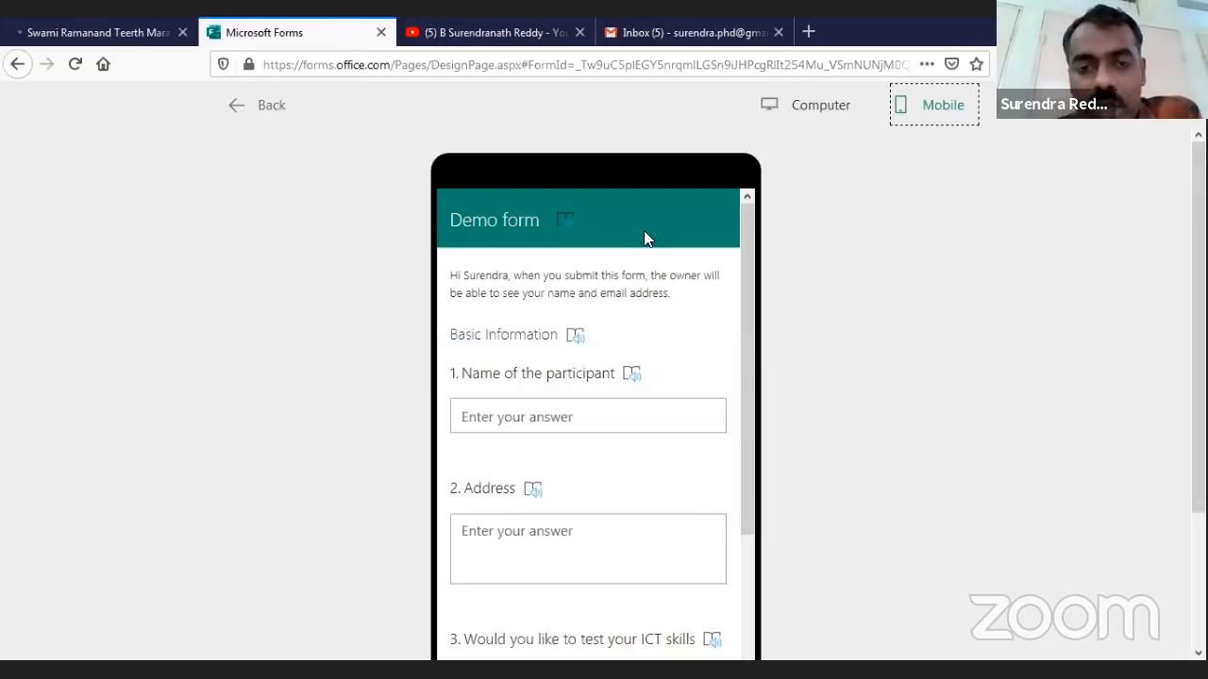
scroll(676, 392, down, 2)
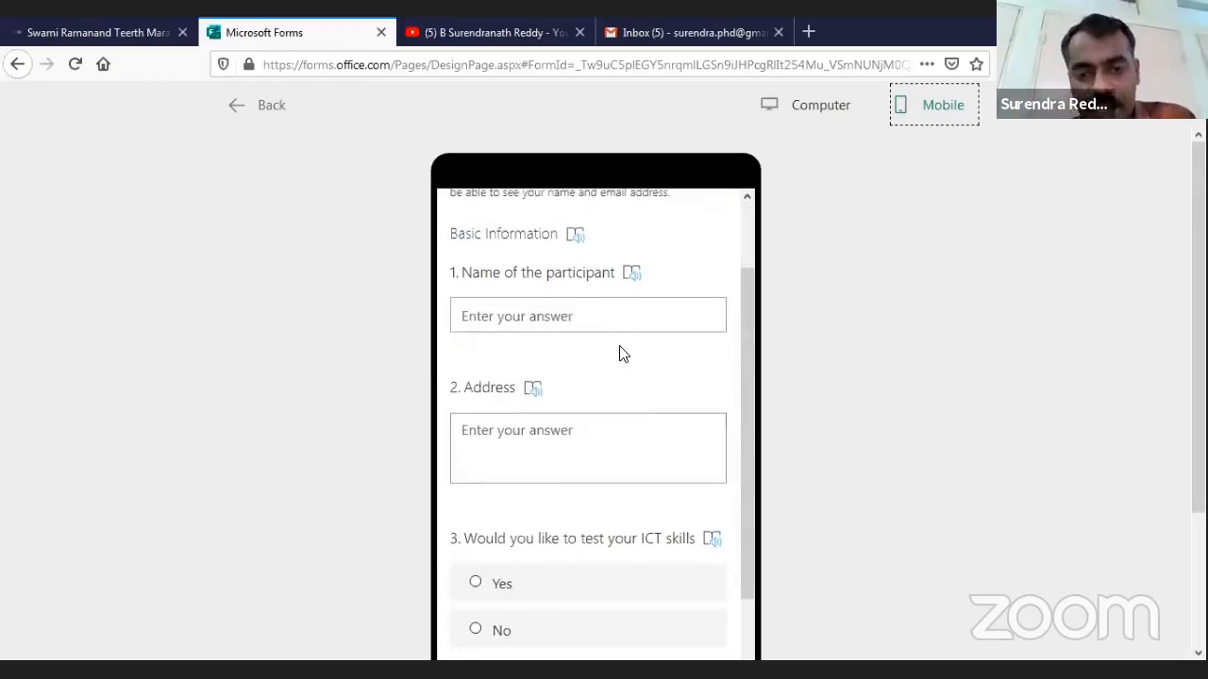
scroll(631, 404, down, 4)
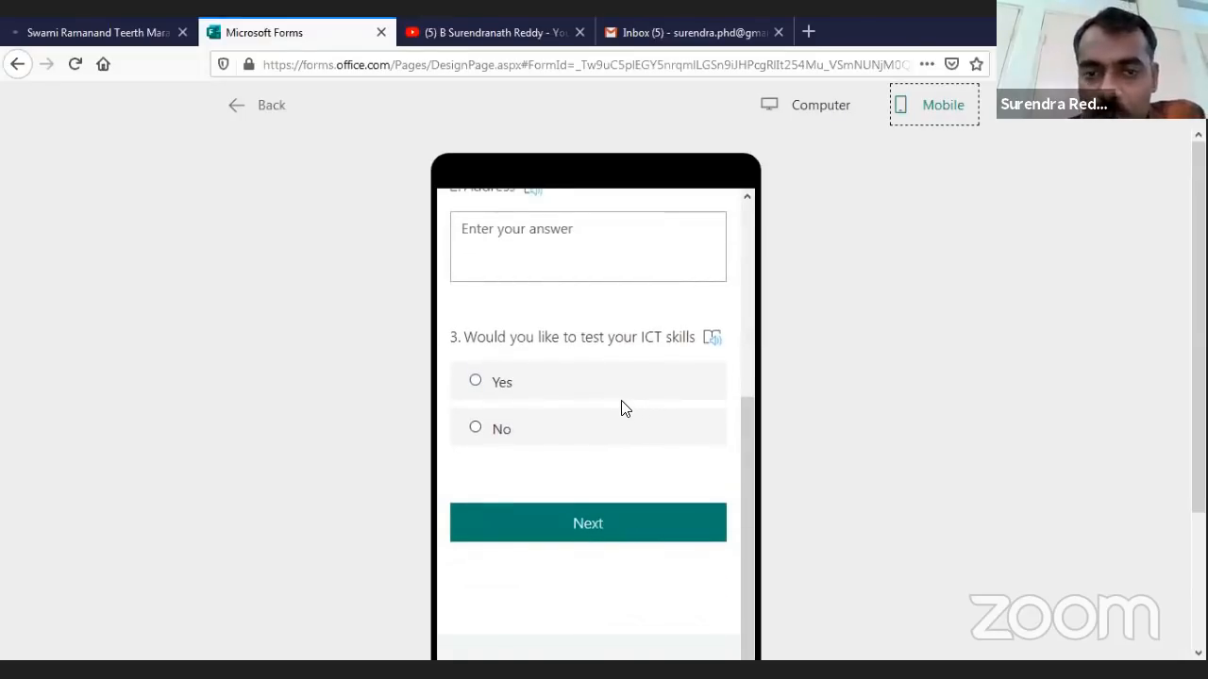
scroll(611, 529, down, 1)
scroll(623, 538, up, 5)
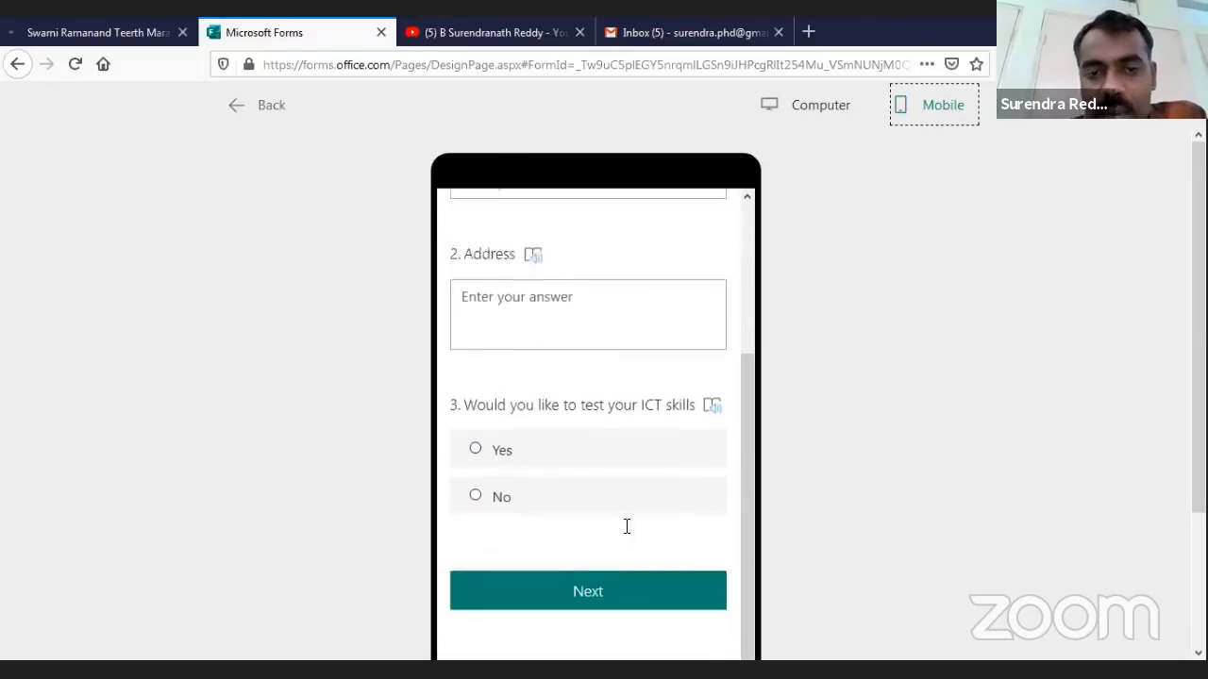
Return the preview to computer layout and enter a participant name and address
click(805, 111)
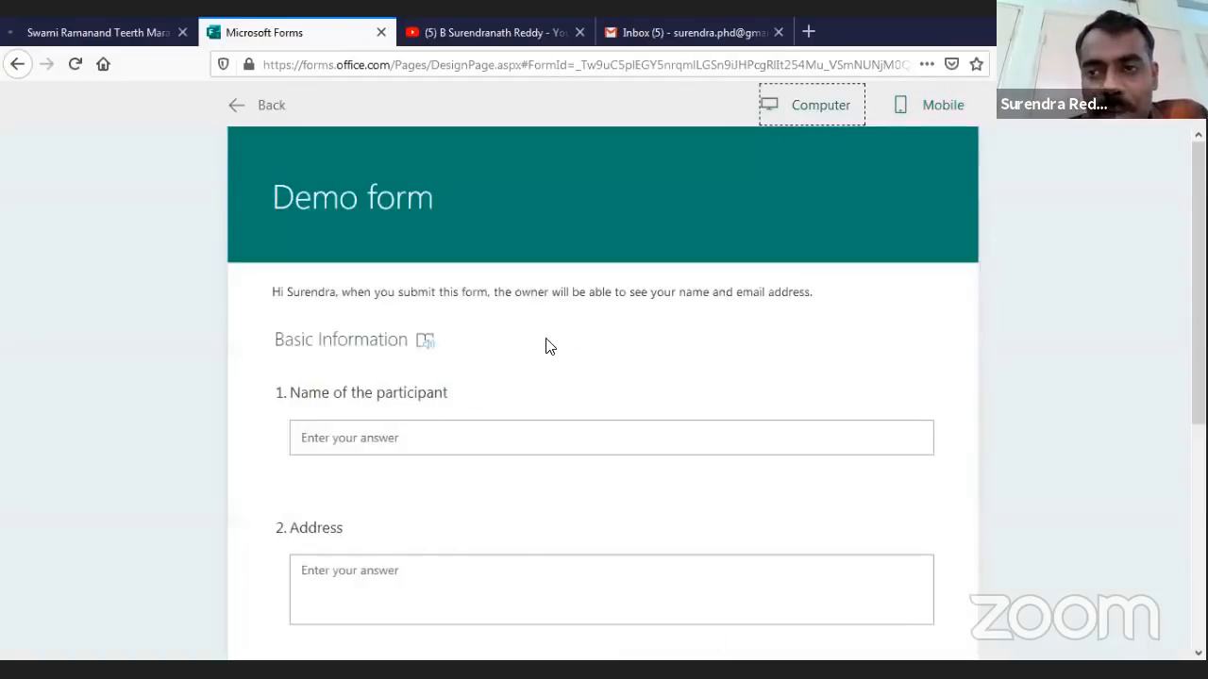
scroll(547, 377, down, 2)
scroll(576, 444, down, 3)
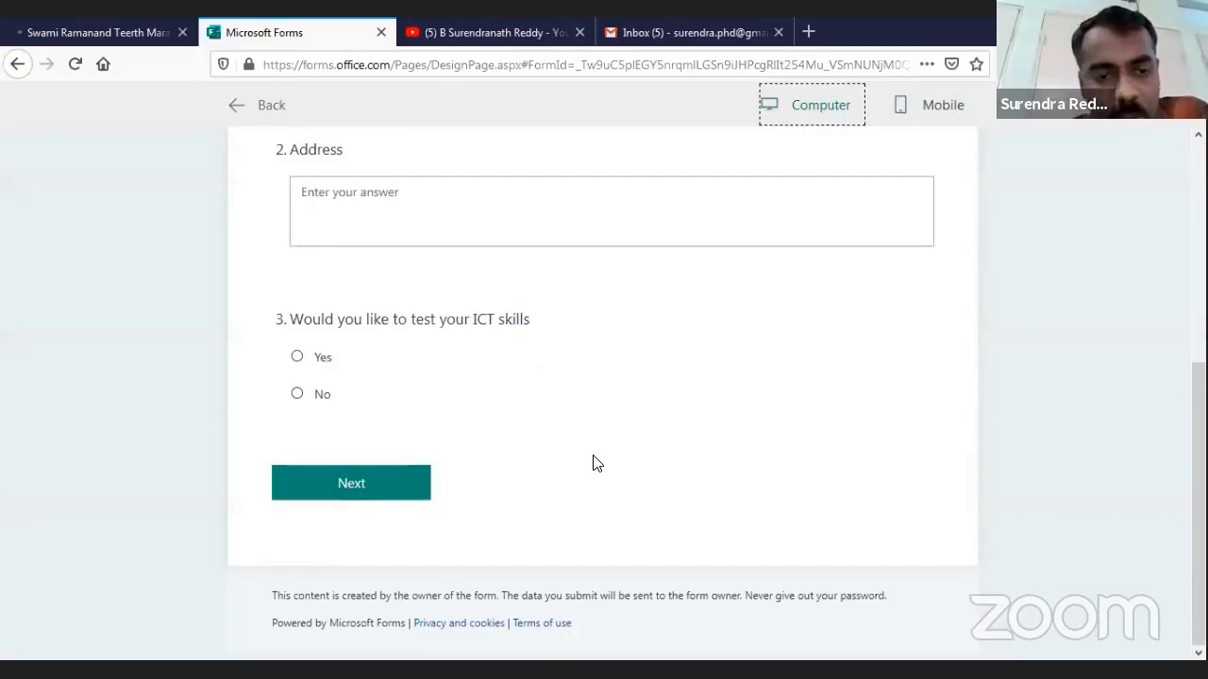
scroll(593, 463, up, 3)
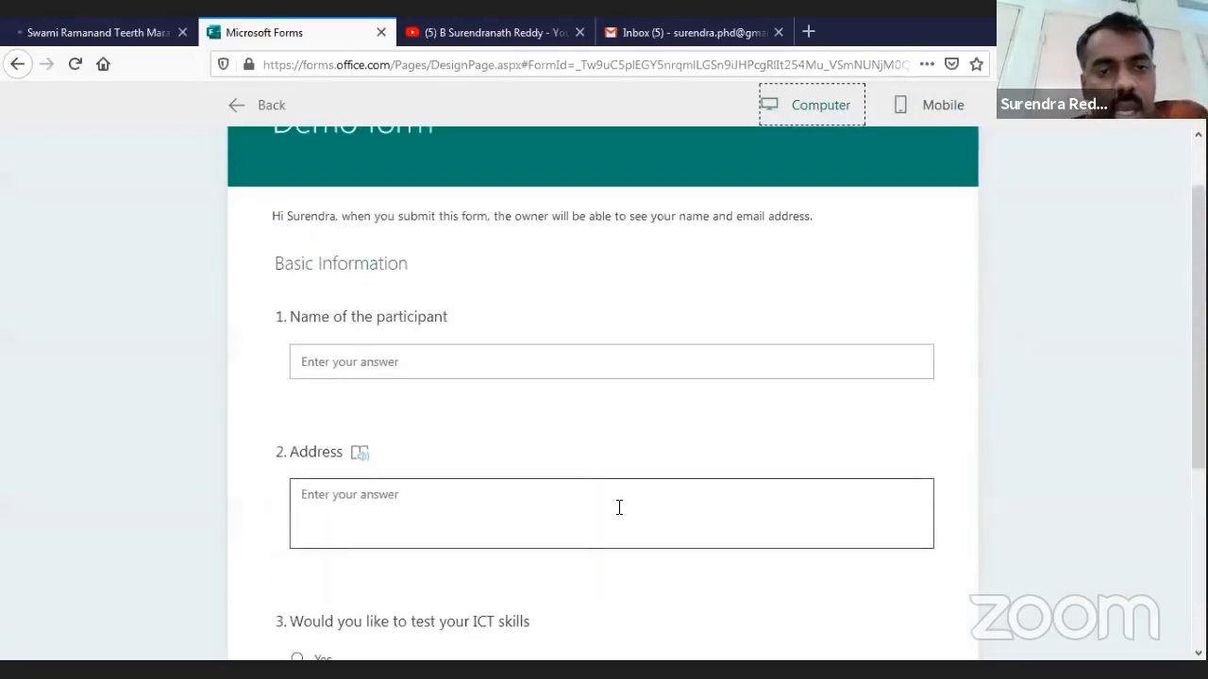
click(496, 366)
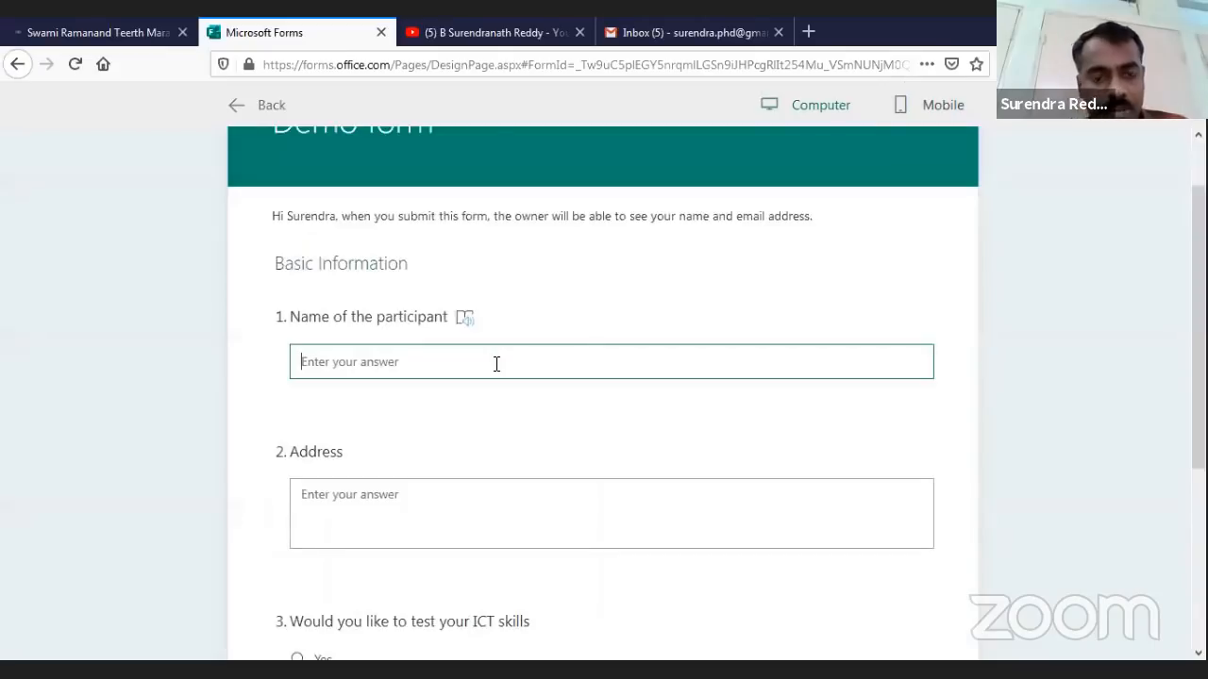
text(BSR)
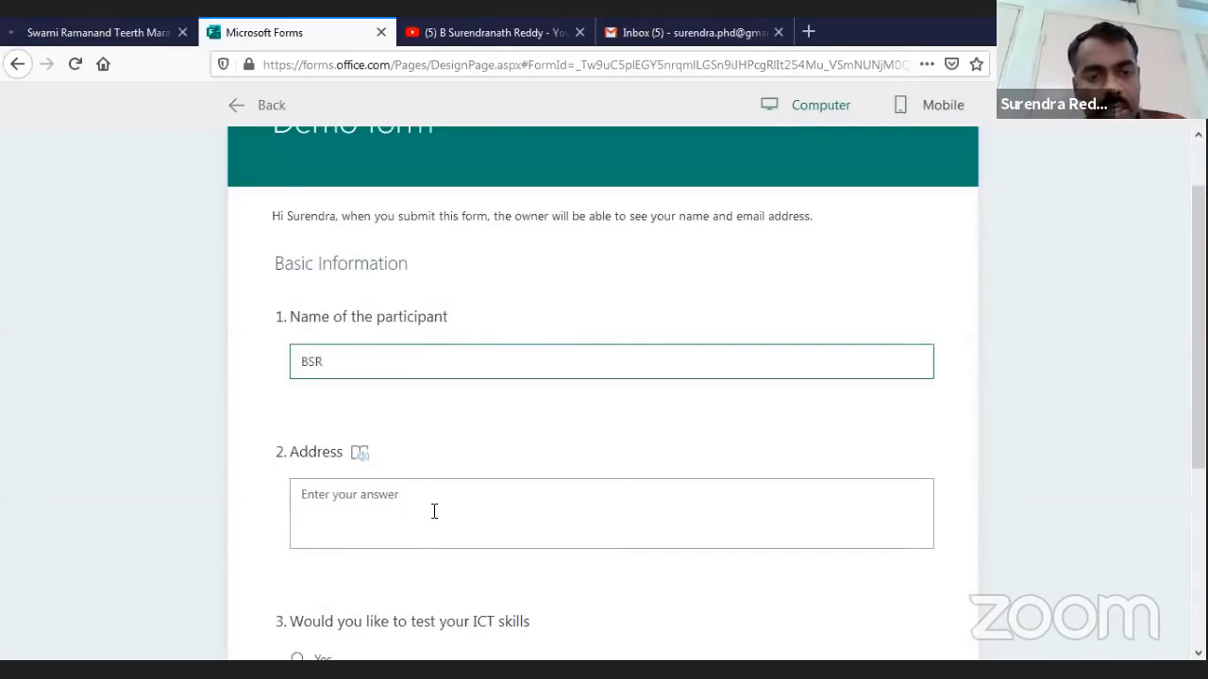
click(438, 502)
text(NAN)
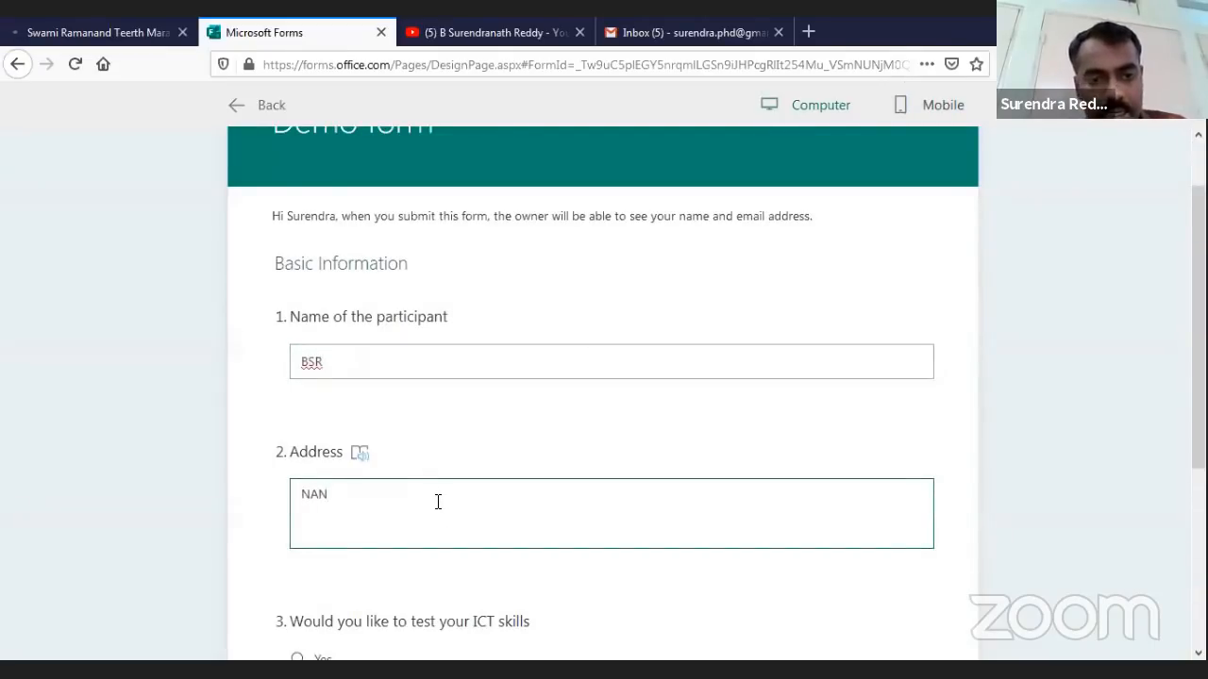
text(DED)
Answer No to the ICT skills question and submit the test response
scroll(430, 541, down, 3)
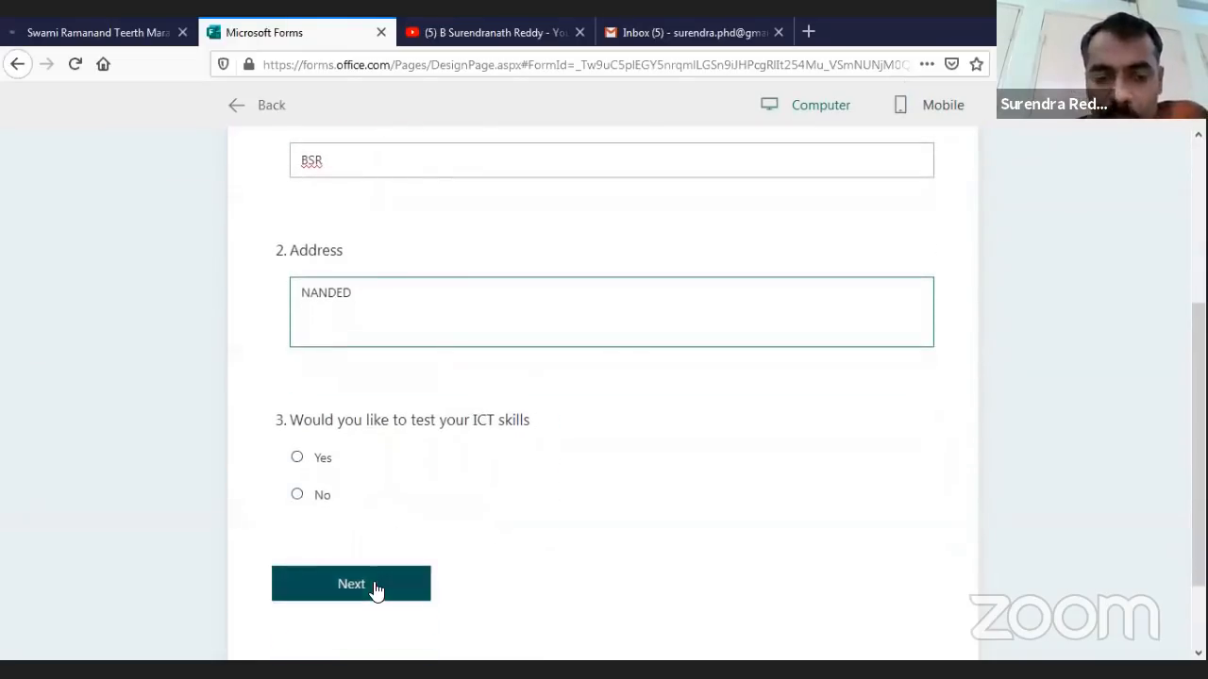
click(296, 500)
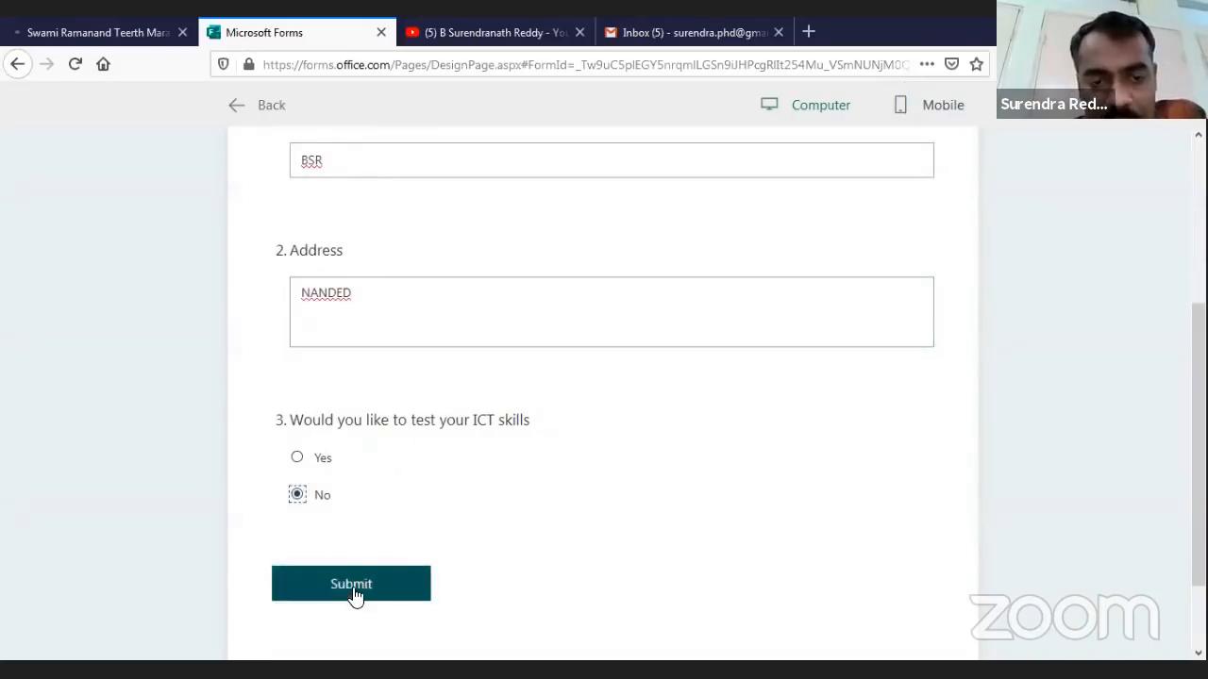
click(353, 593)
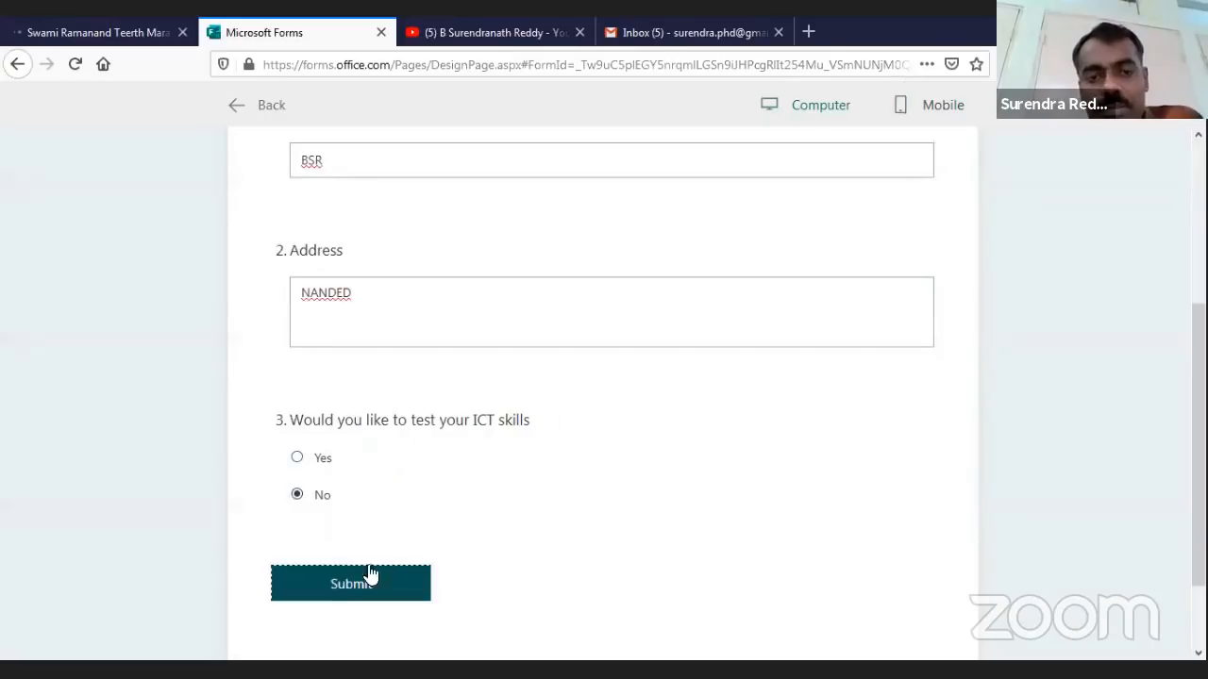
scroll(666, 421, down, 2)
click(359, 493)
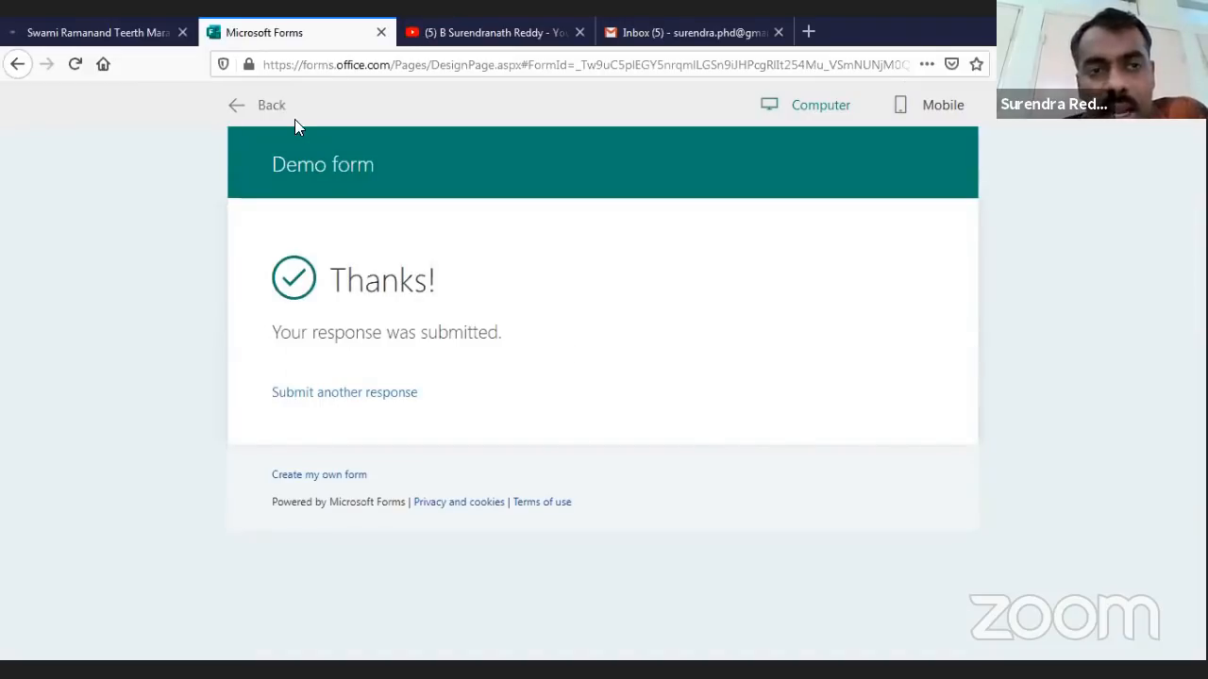
Return from the thank-you page to the editor and open a fresh preview of the form
click(271, 105)
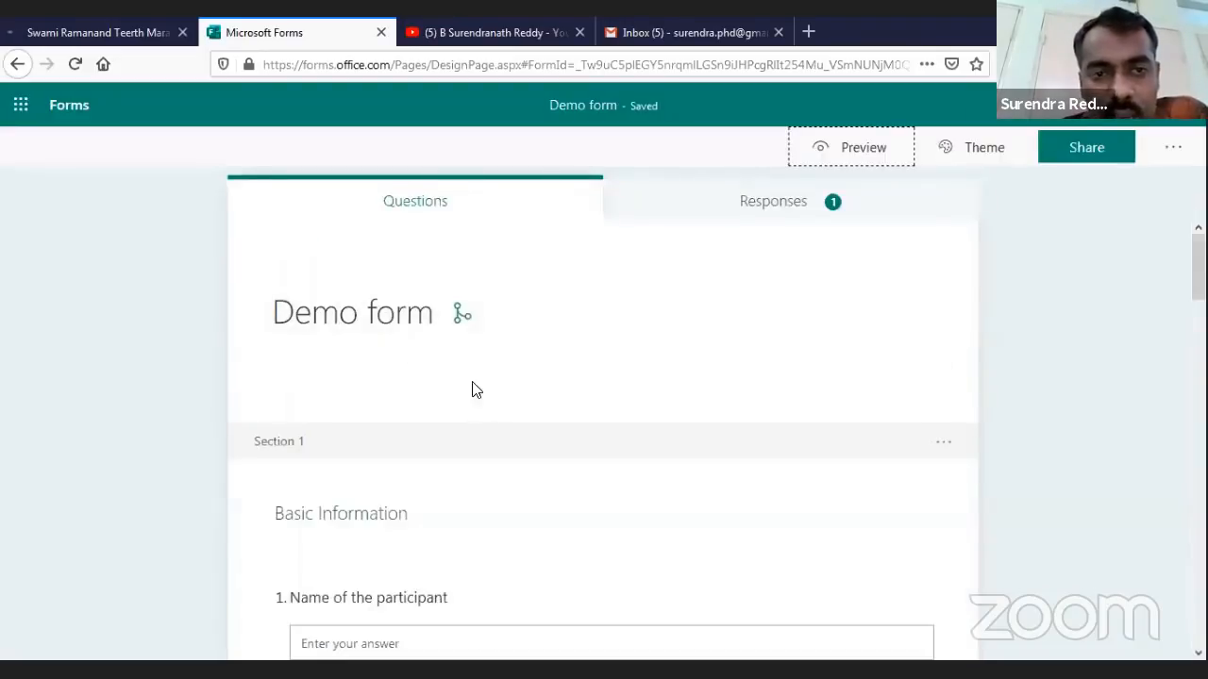
scroll(553, 450, down, 5)
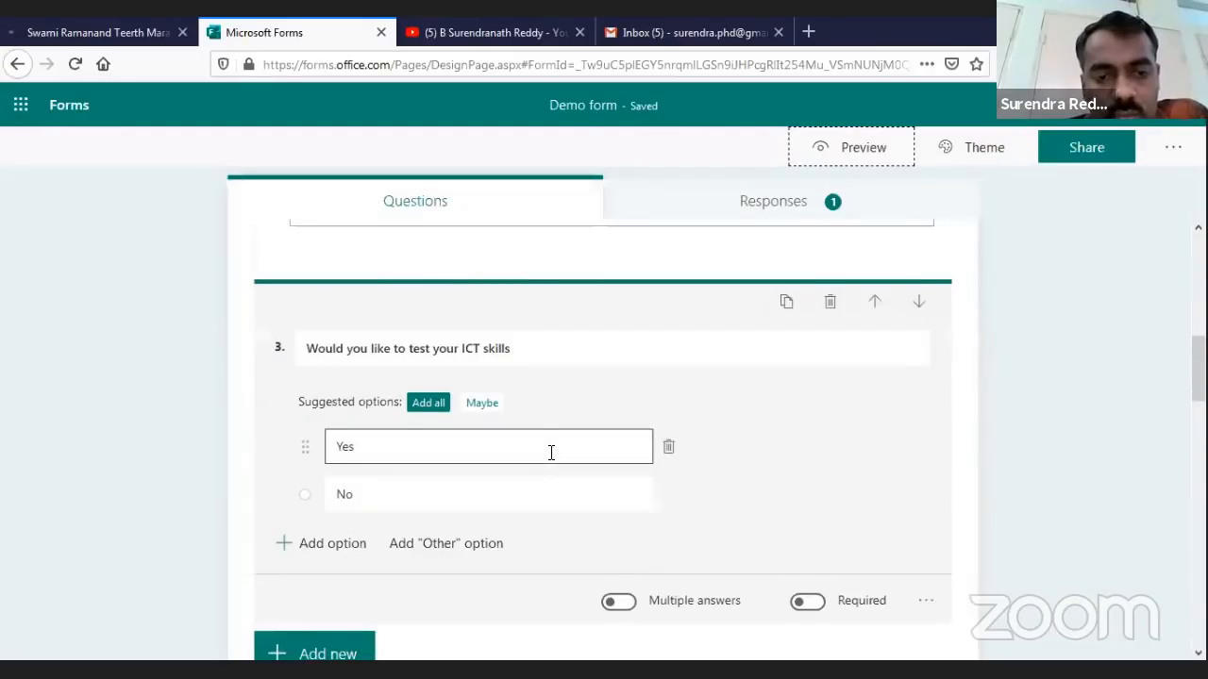
scroll(553, 457, down, 1)
scroll(604, 439, up, 8)
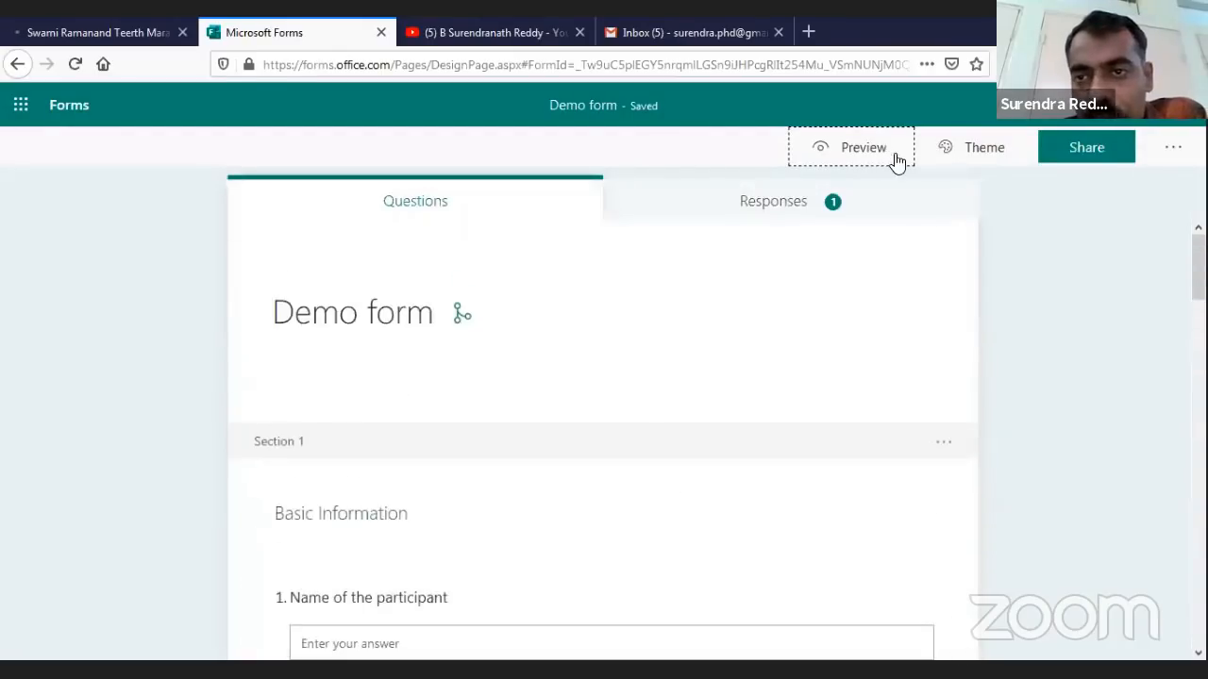
click(897, 155)
Enter test text for Name and Address, answer Yes for ICT skills, and continue to the next page
click(472, 444)
text(jsa)
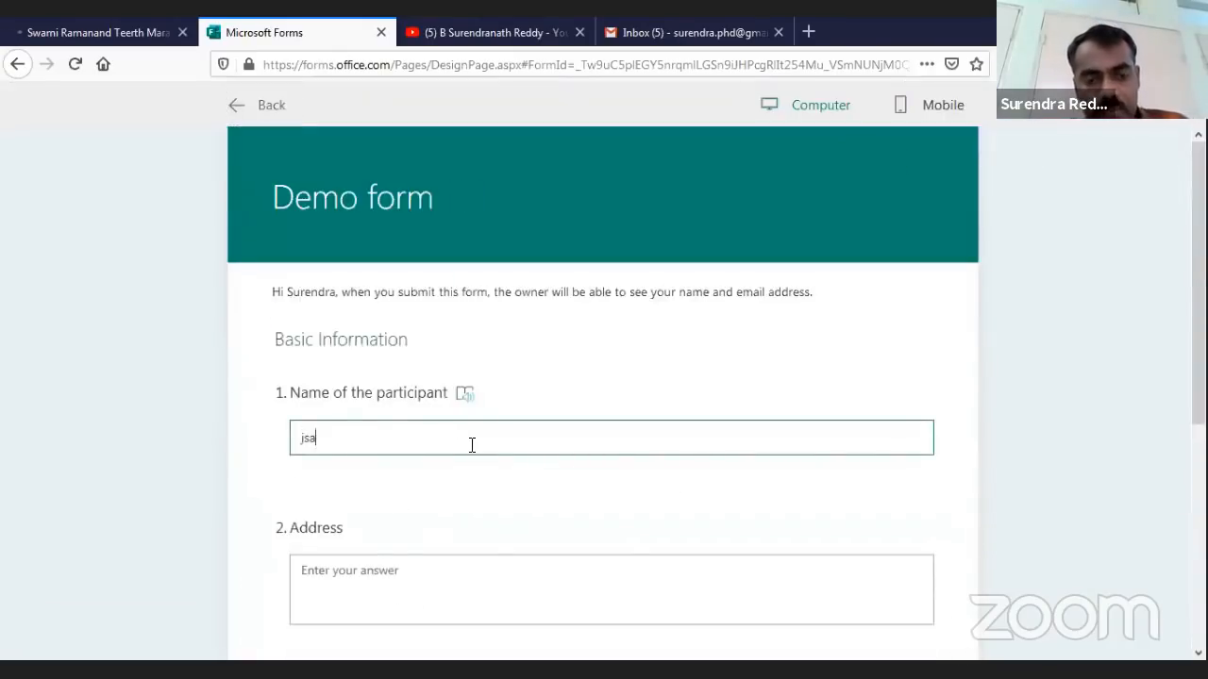
text(dgjs)
click(425, 580)
text(sdhgsja)
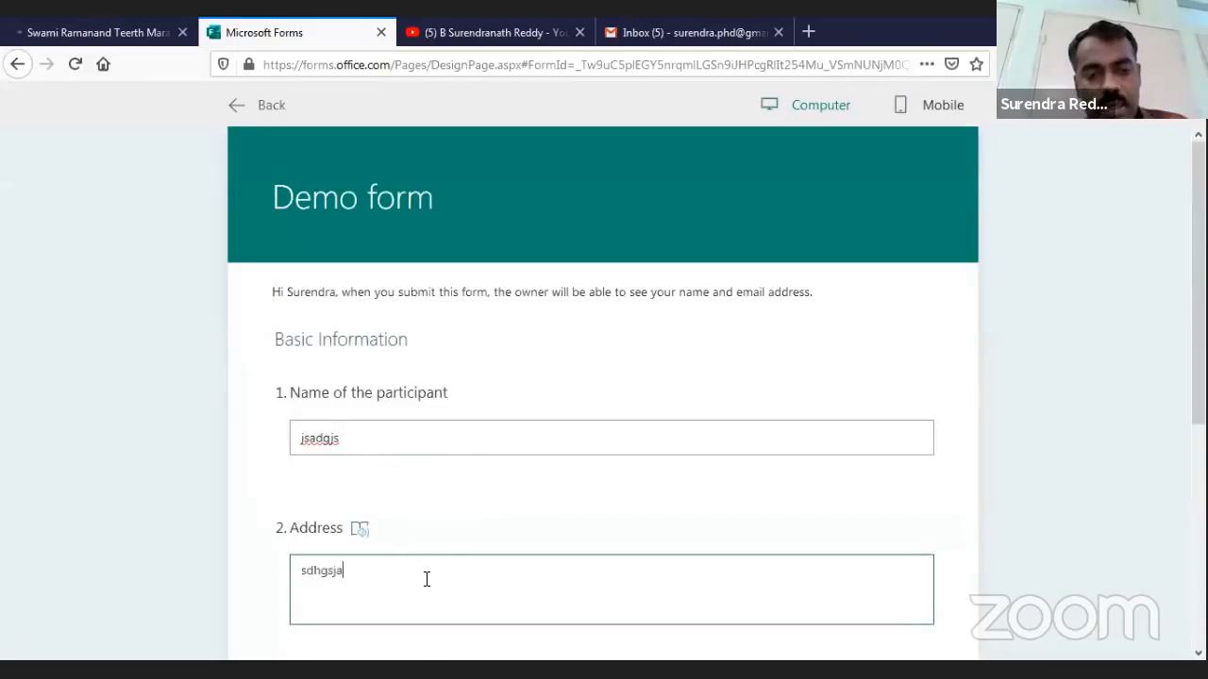
scroll(463, 566, down, 2)
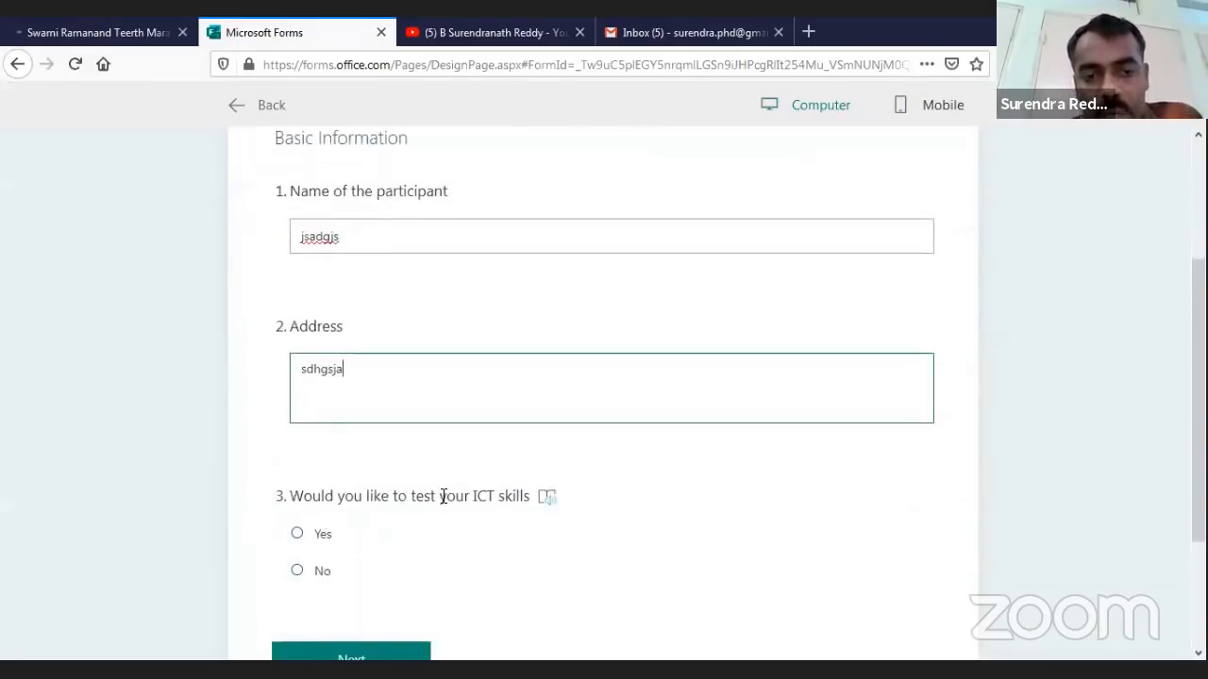
click(298, 536)
scroll(444, 471, down, 2)
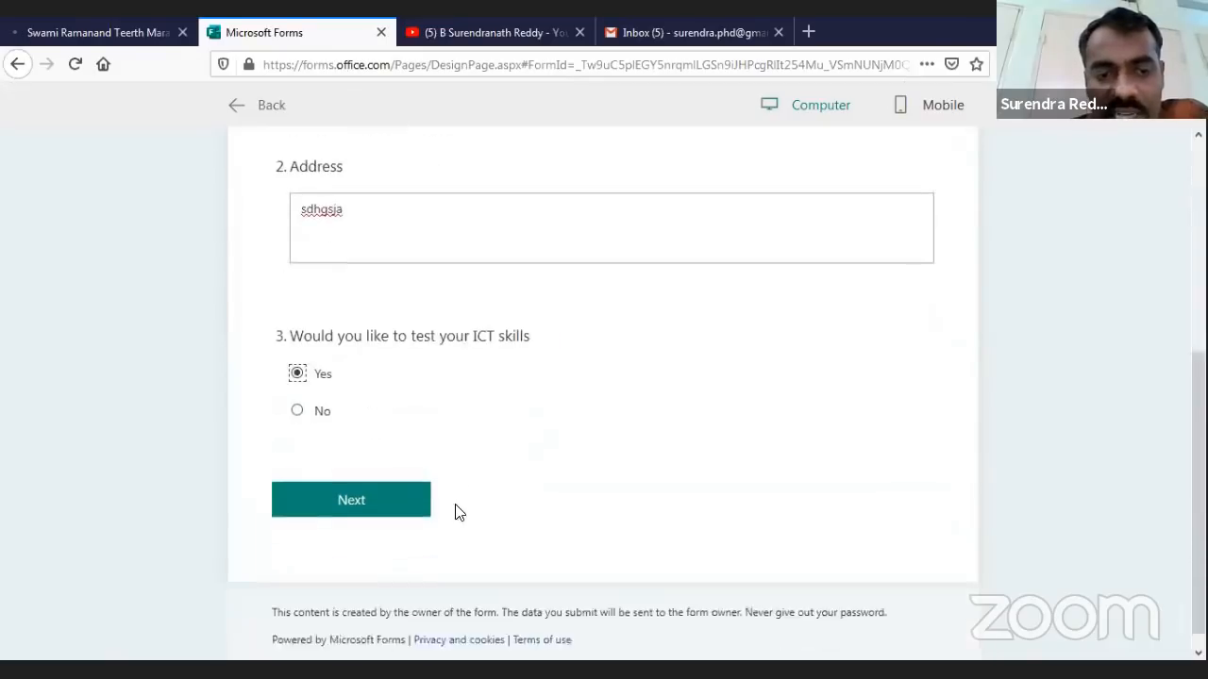
click(377, 499)
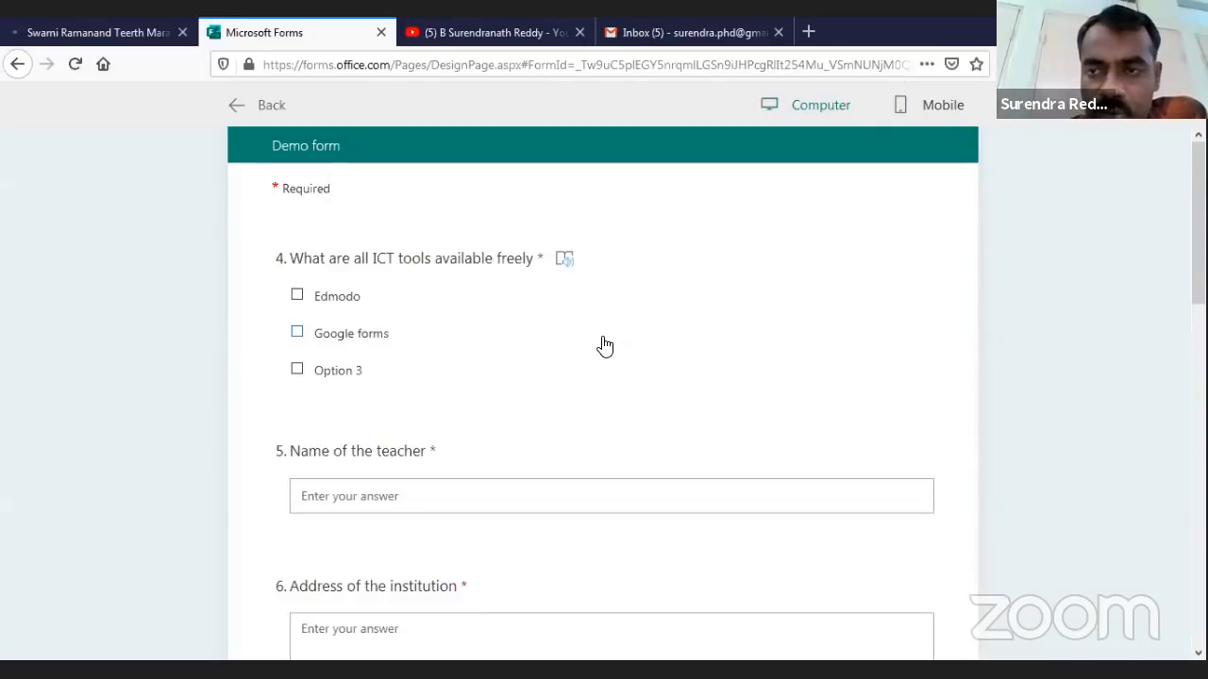
Tick Edmodo and Google forms as free ICT tools, then fill in the teacher name and institution address with test text
click(297, 300)
scroll(507, 418, down, 2)
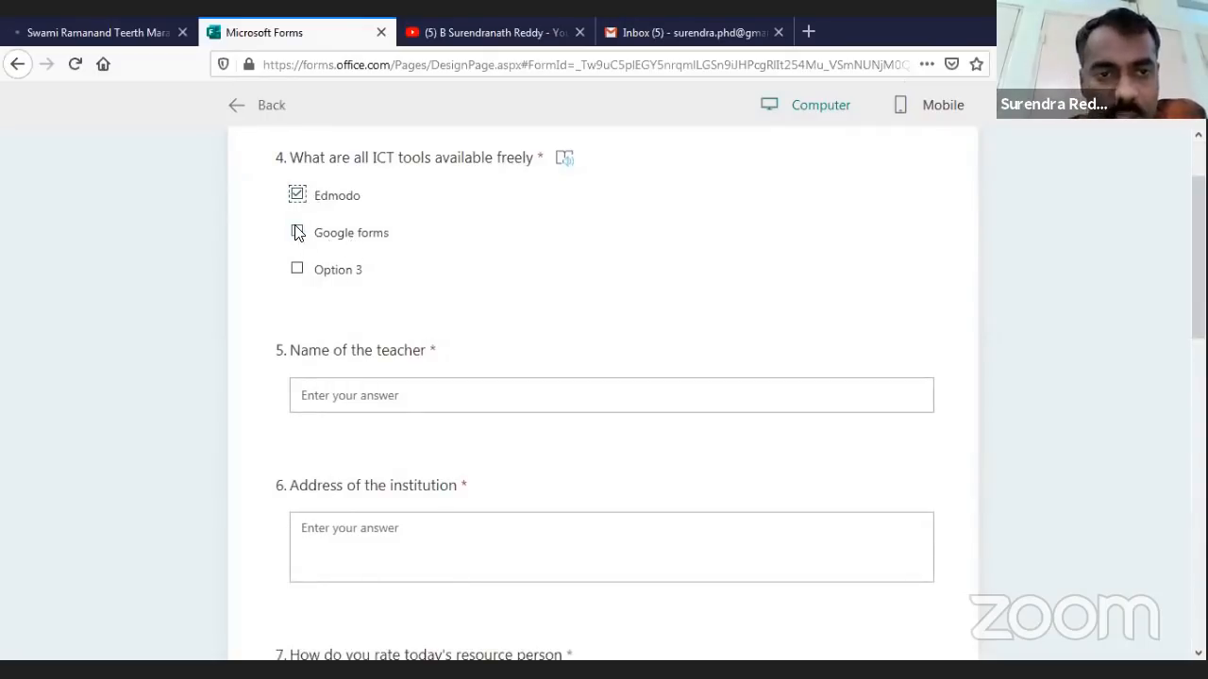
click(297, 231)
scroll(507, 367, down, 2)
click(369, 294)
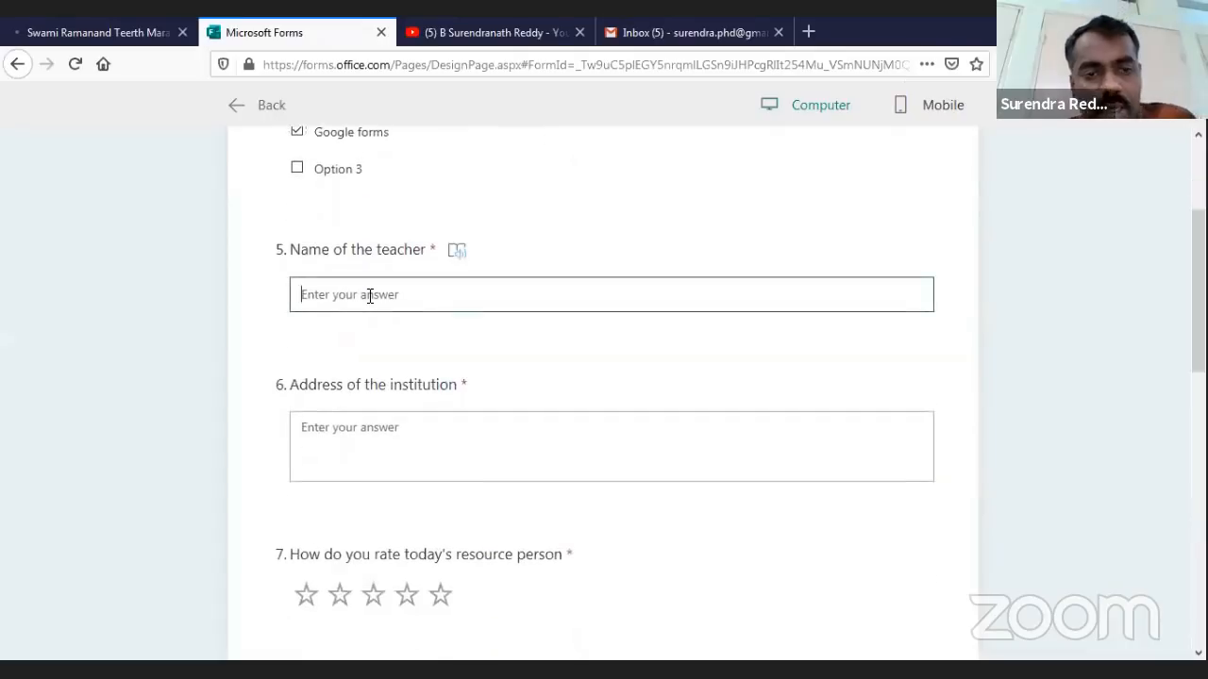
text(dgfdgf)
click(402, 432)
text(eewe)
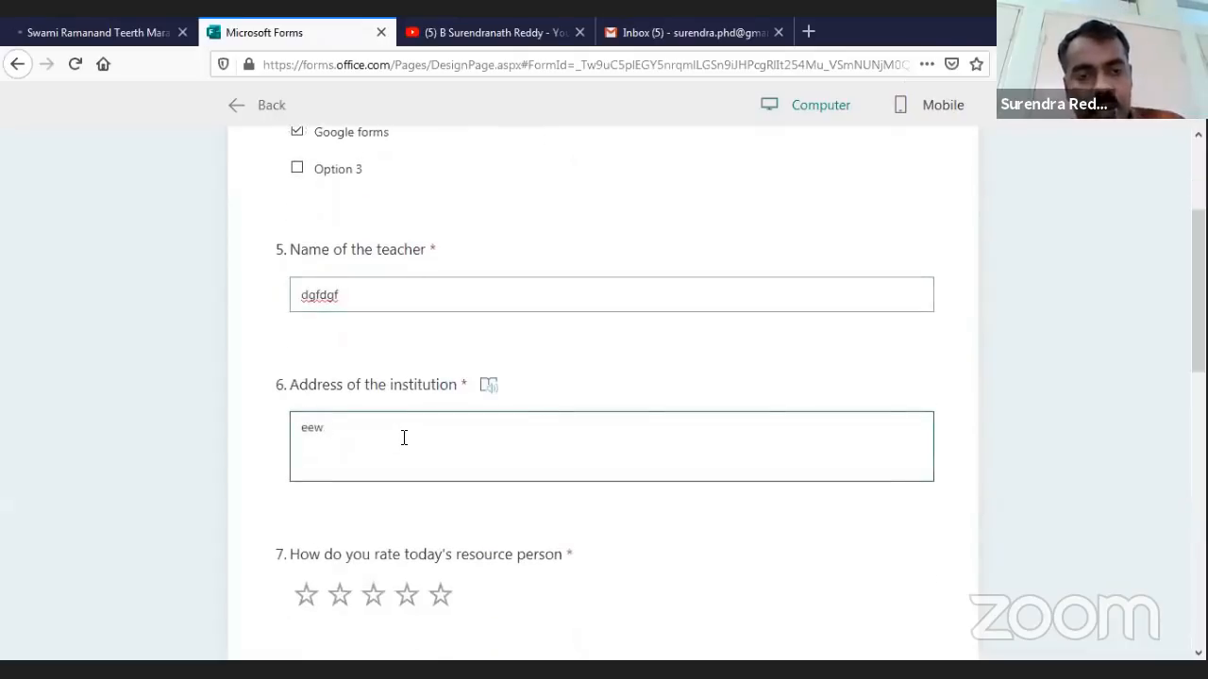
Give the resource person four stars and pick June 2, 2020 as the covid date
scroll(413, 566, down, 1)
scroll(413, 576, down, 1)
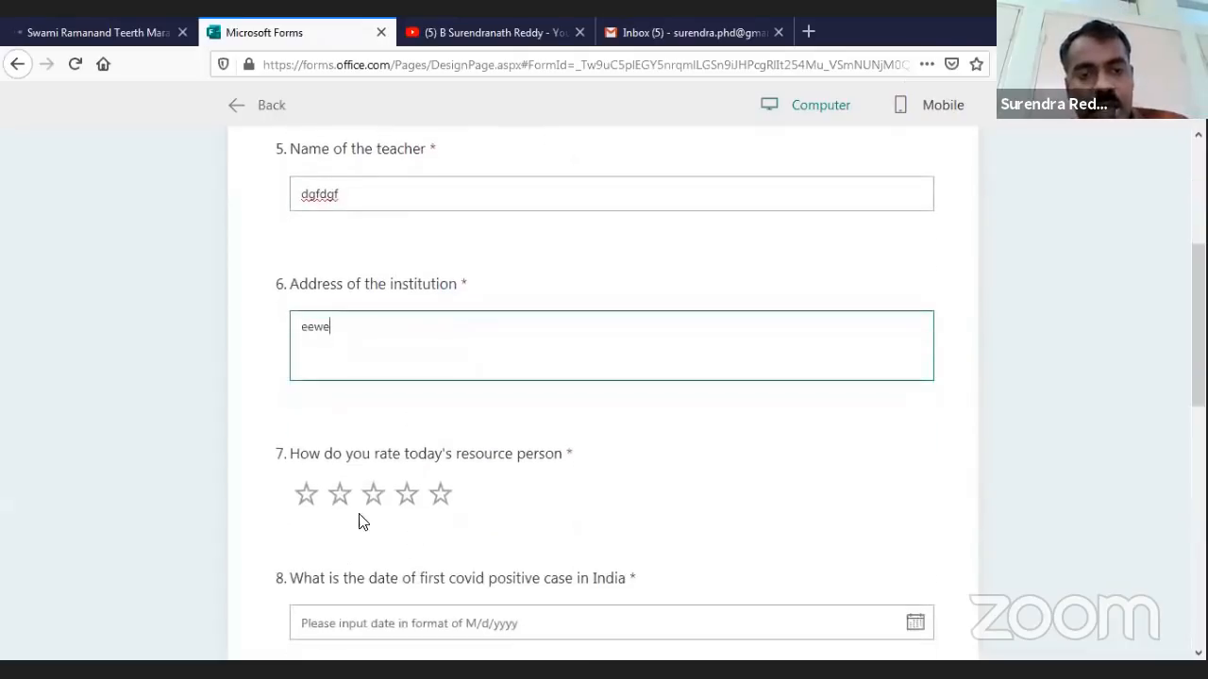
click(407, 495)
scroll(378, 566, down, 2)
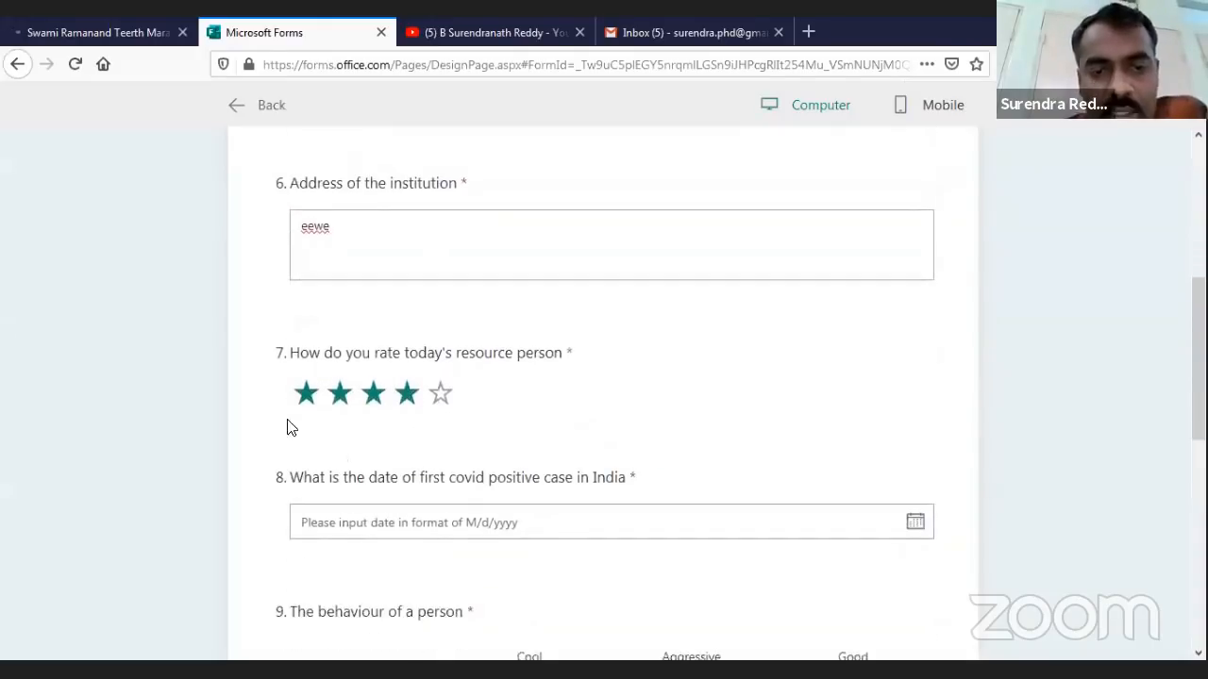
scroll(485, 558, down, 2)
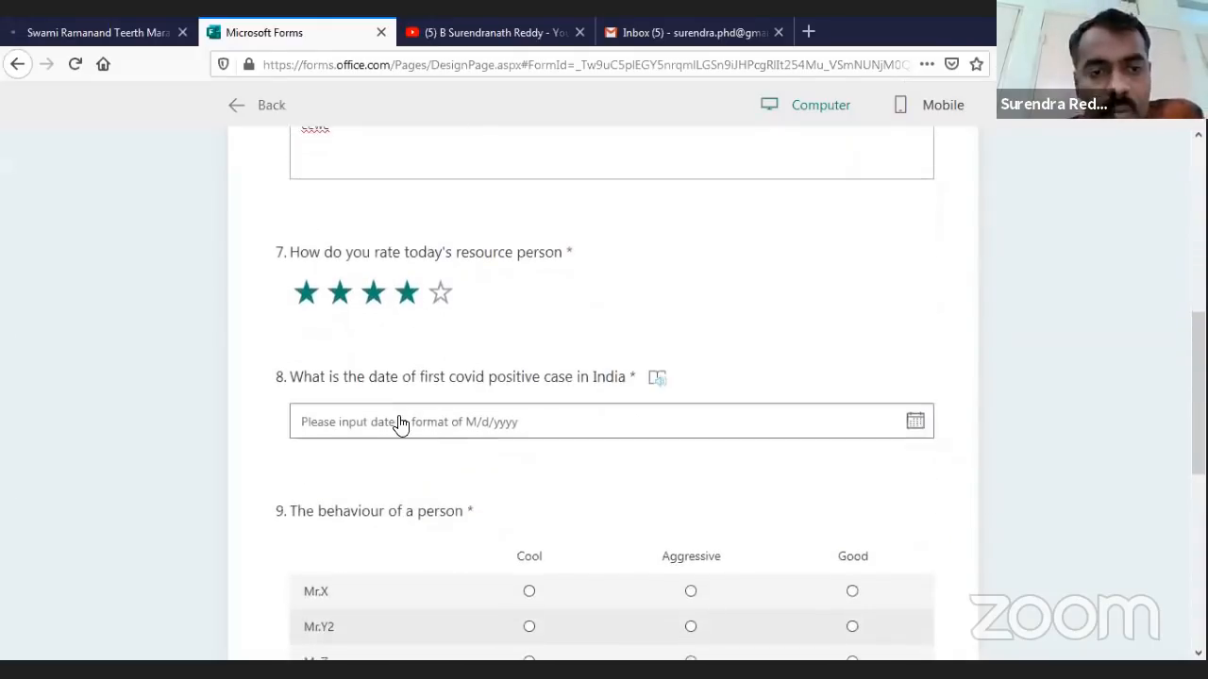
click(611, 441)
scroll(520, 534, down, 4)
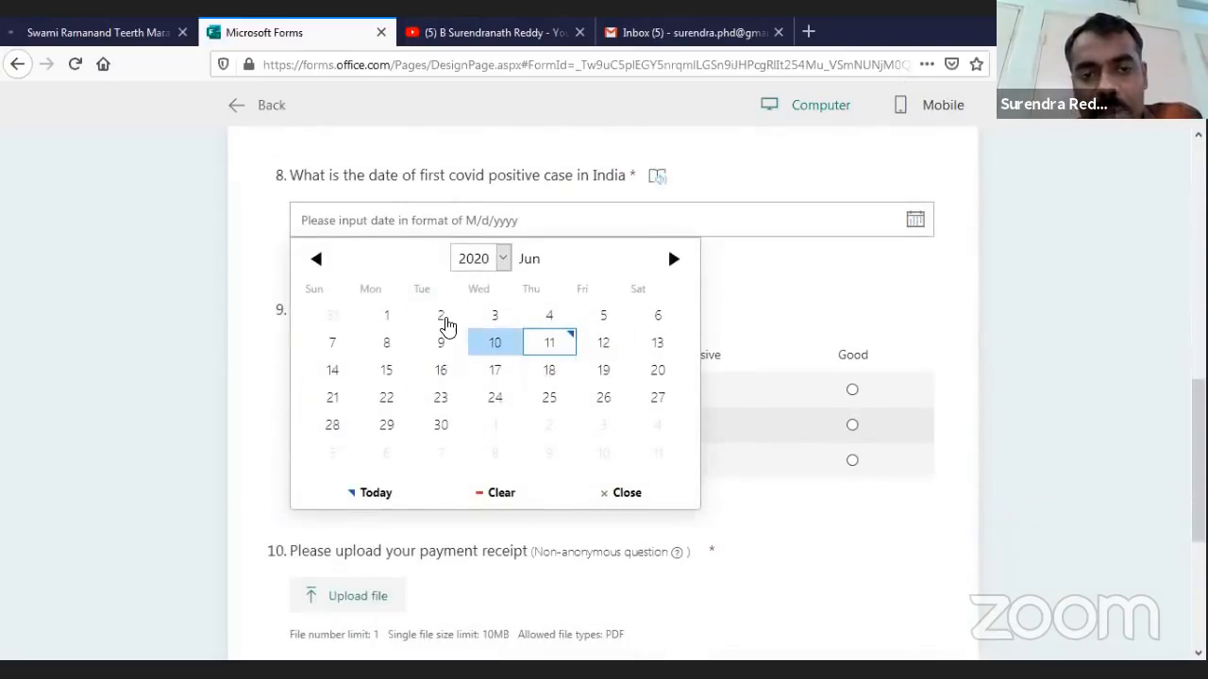
click(444, 321)
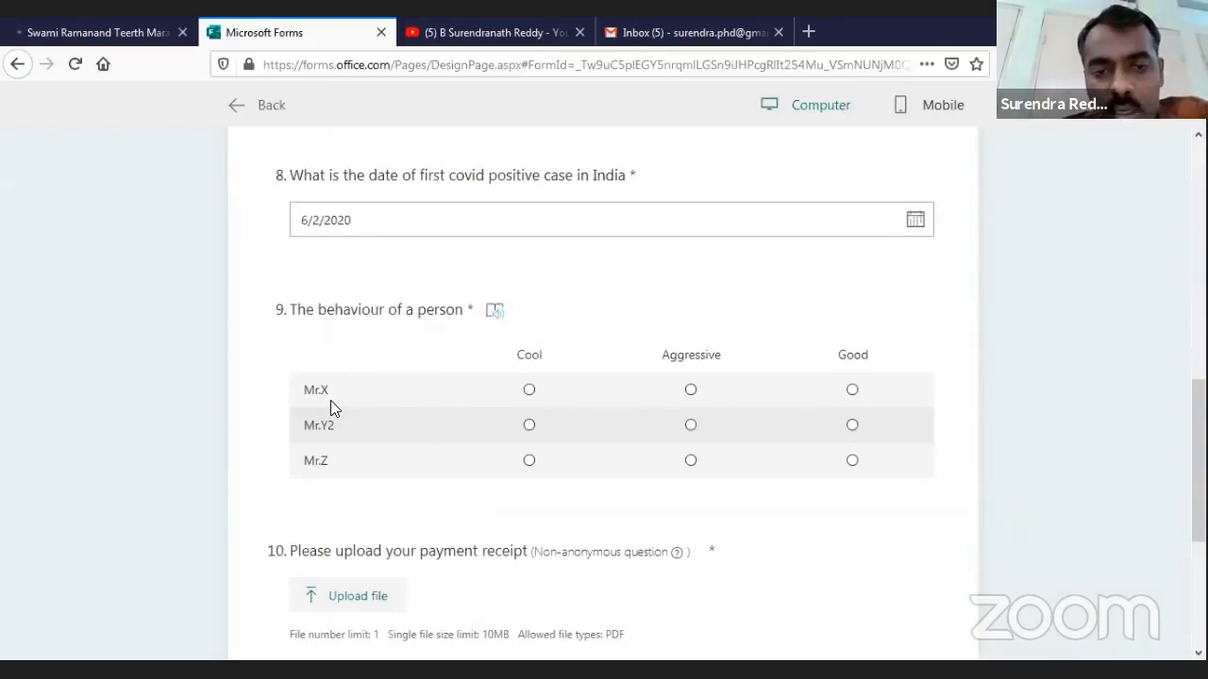
Answer the behaviour grid: Mr.X Aggressive, Mr.Y2 Cool, Mr.Z Good
click(672, 408)
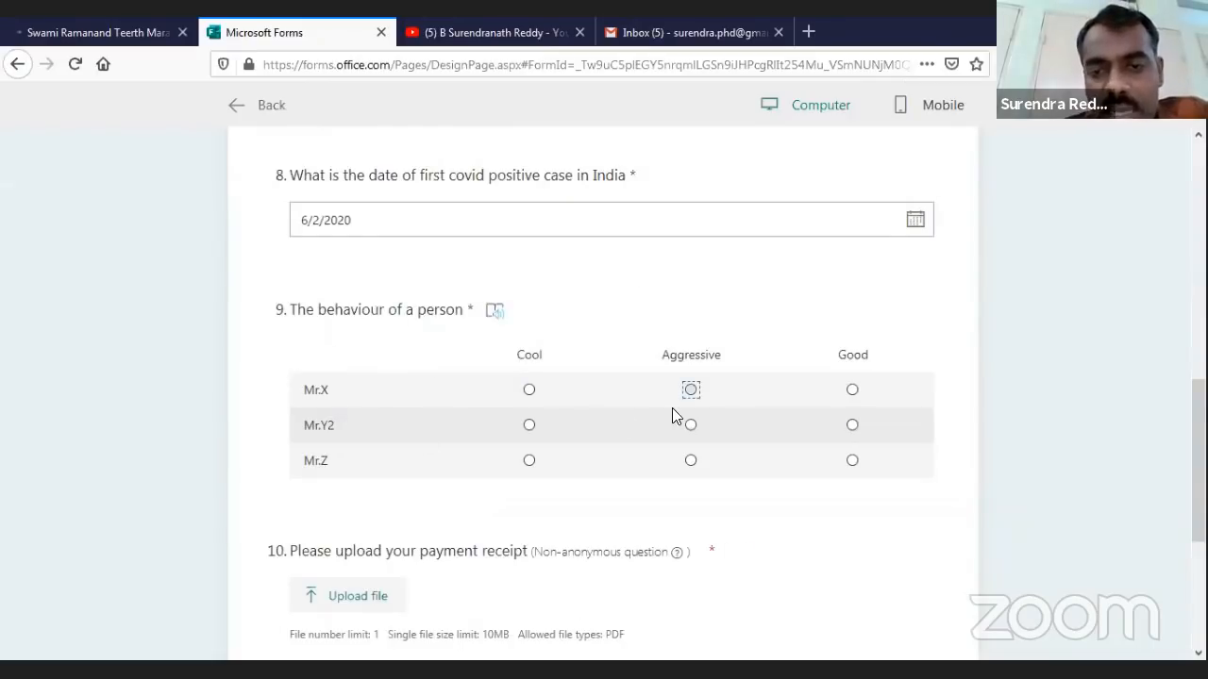
click(529, 427)
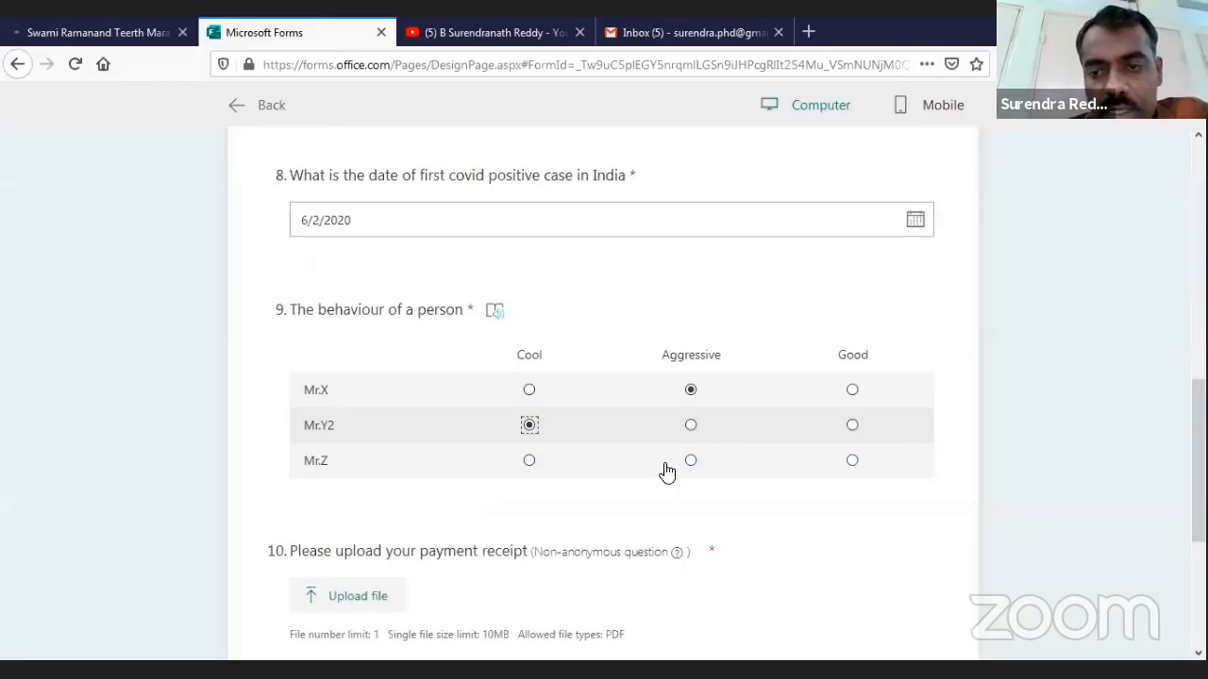
click(852, 462)
scroll(666, 472, down, 3)
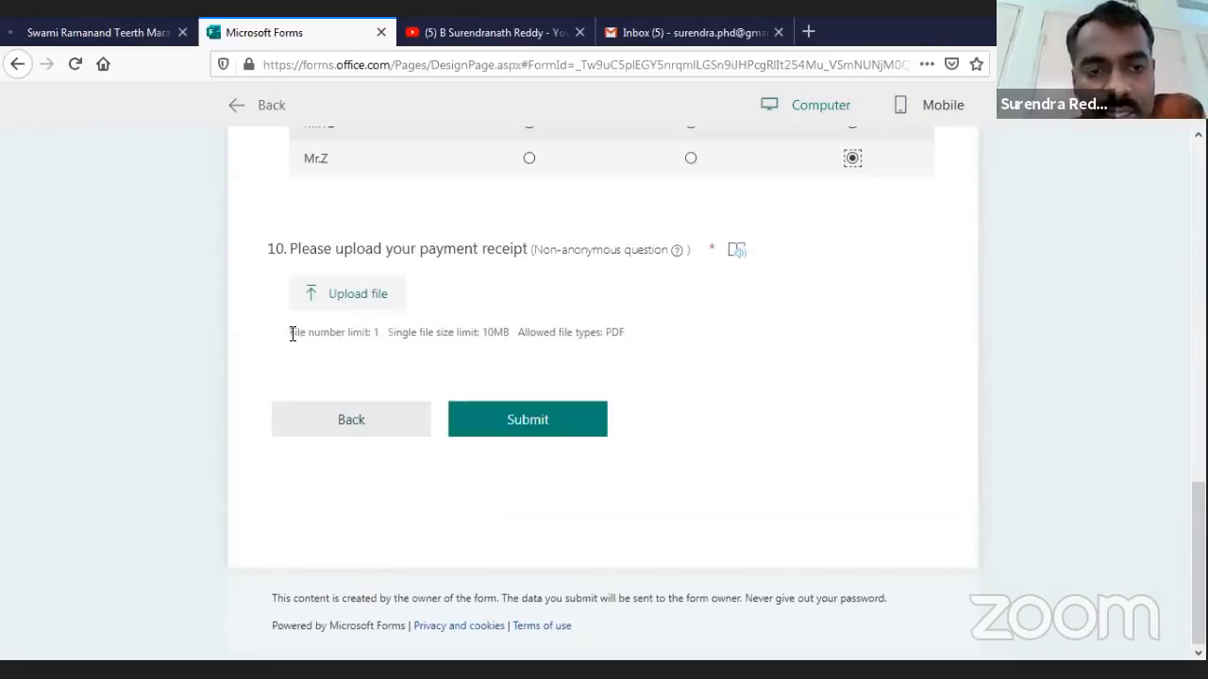
drag(293, 334, 344, 337)
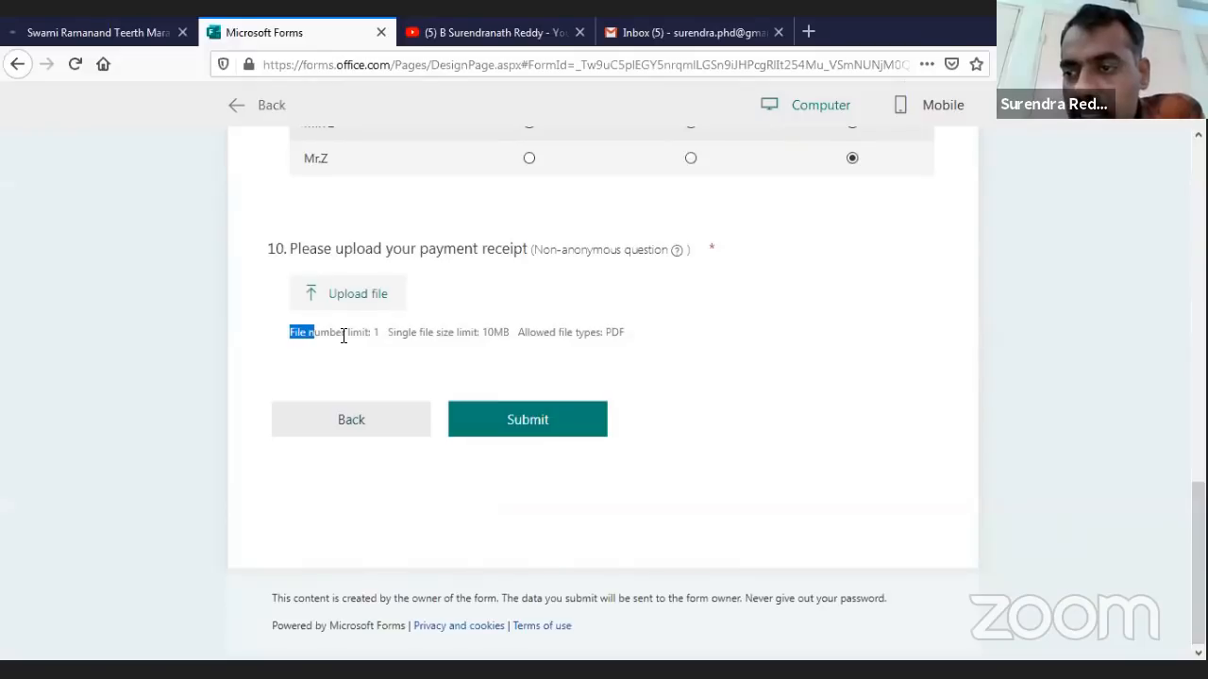
key(alt+Tab)
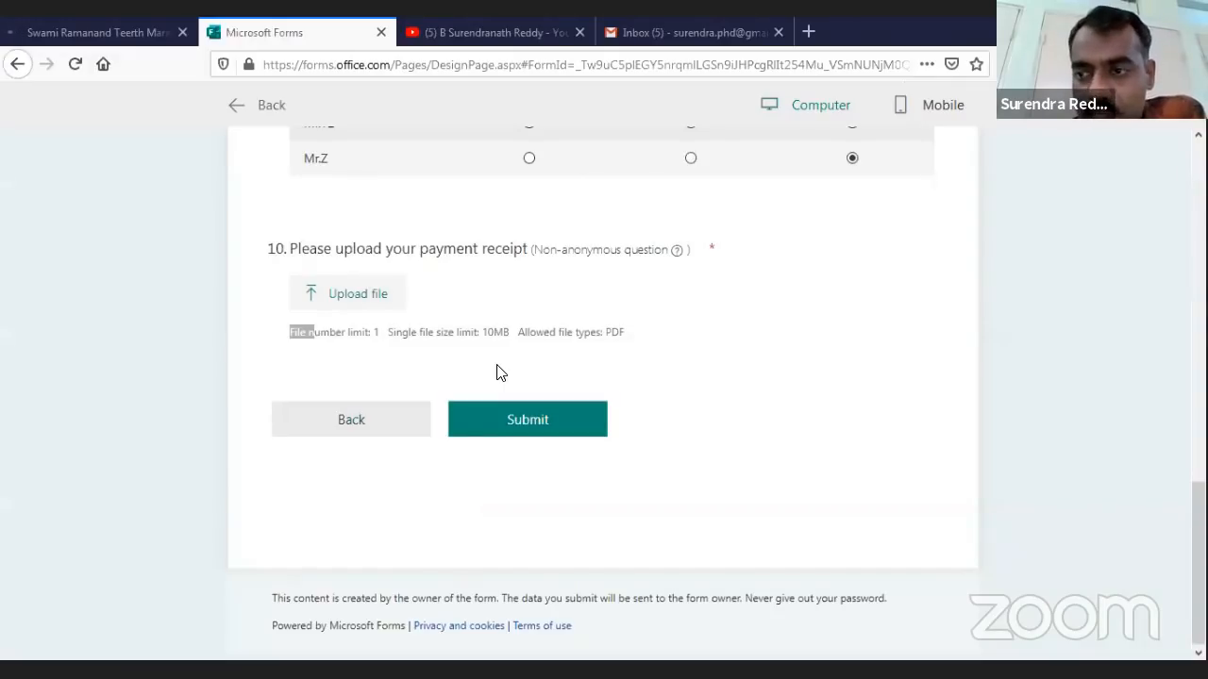
Upload the CV PDF from Downloads as the payment receipt and submit the preview response
click(524, 420)
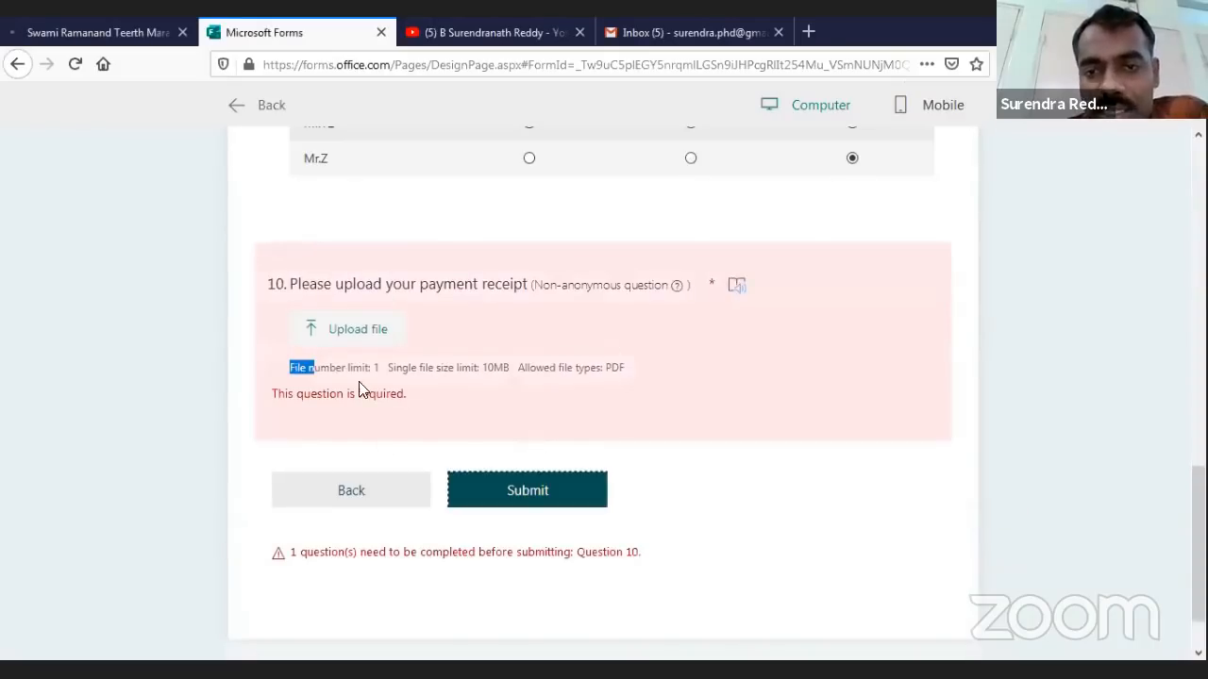
click(351, 335)
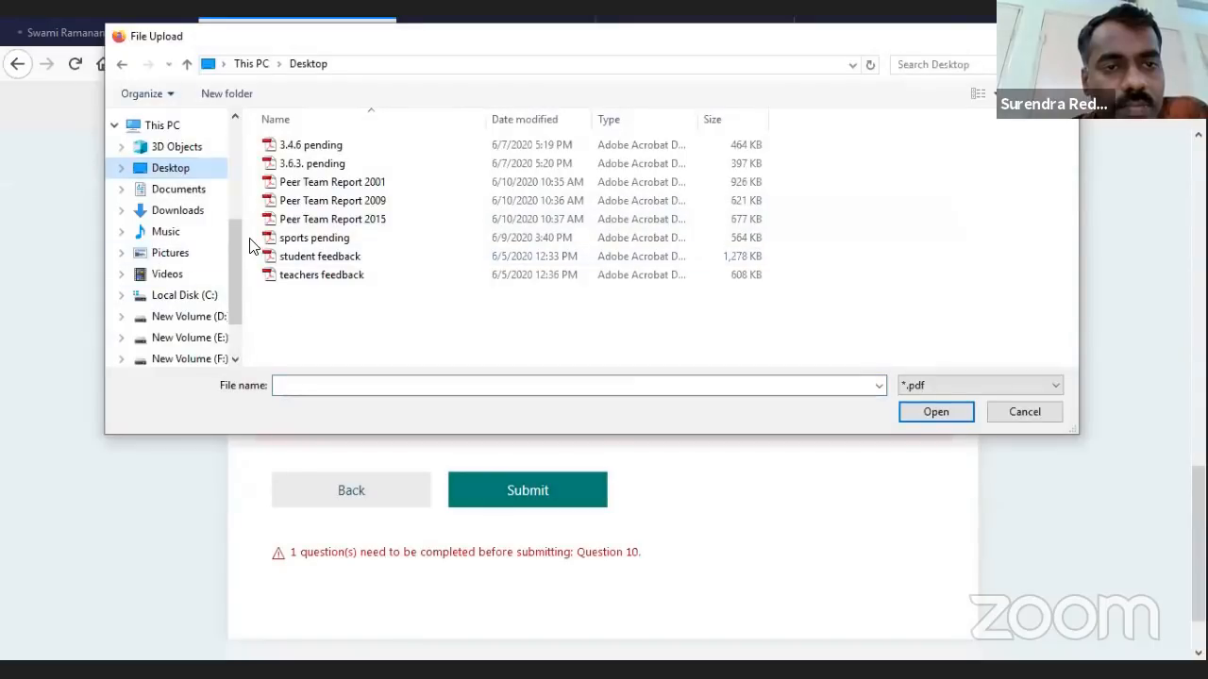
scroll(232, 255, up, 1)
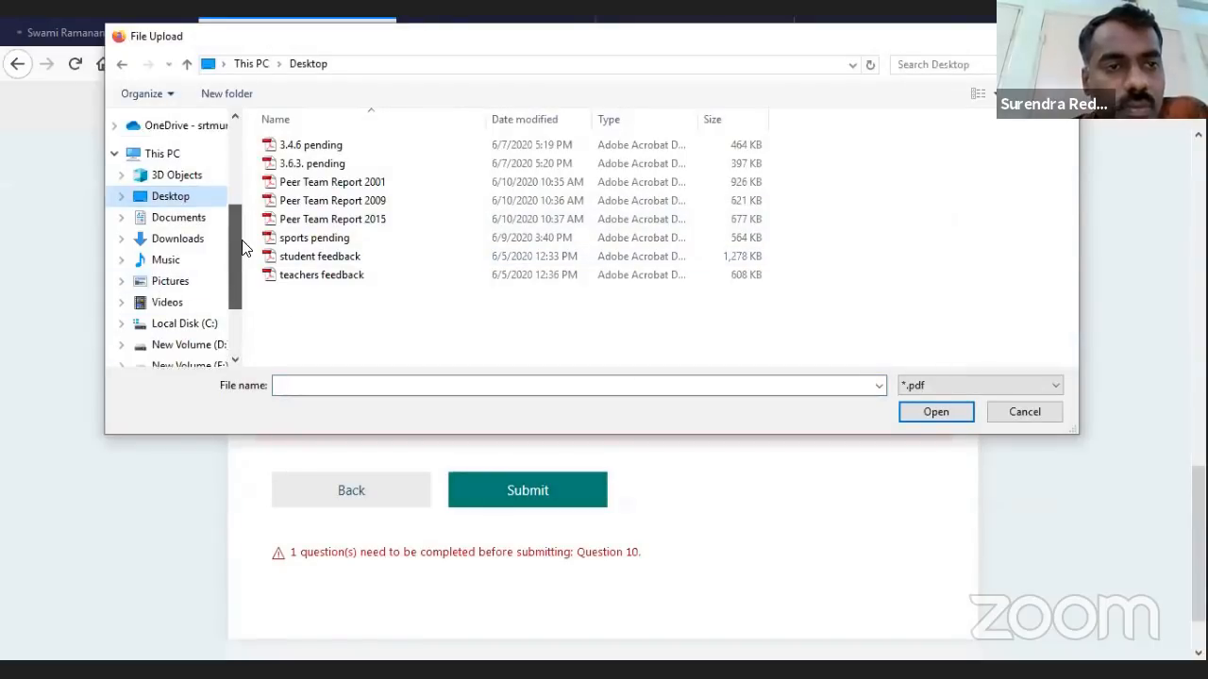
click(177, 239)
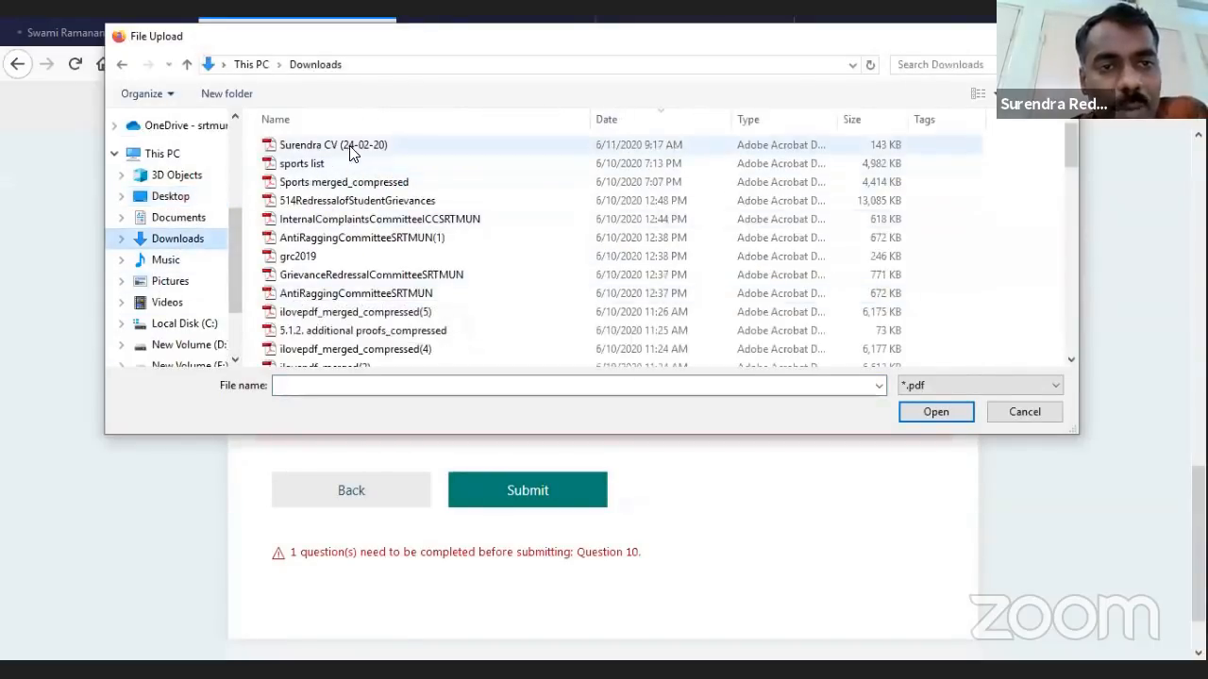
click(350, 147)
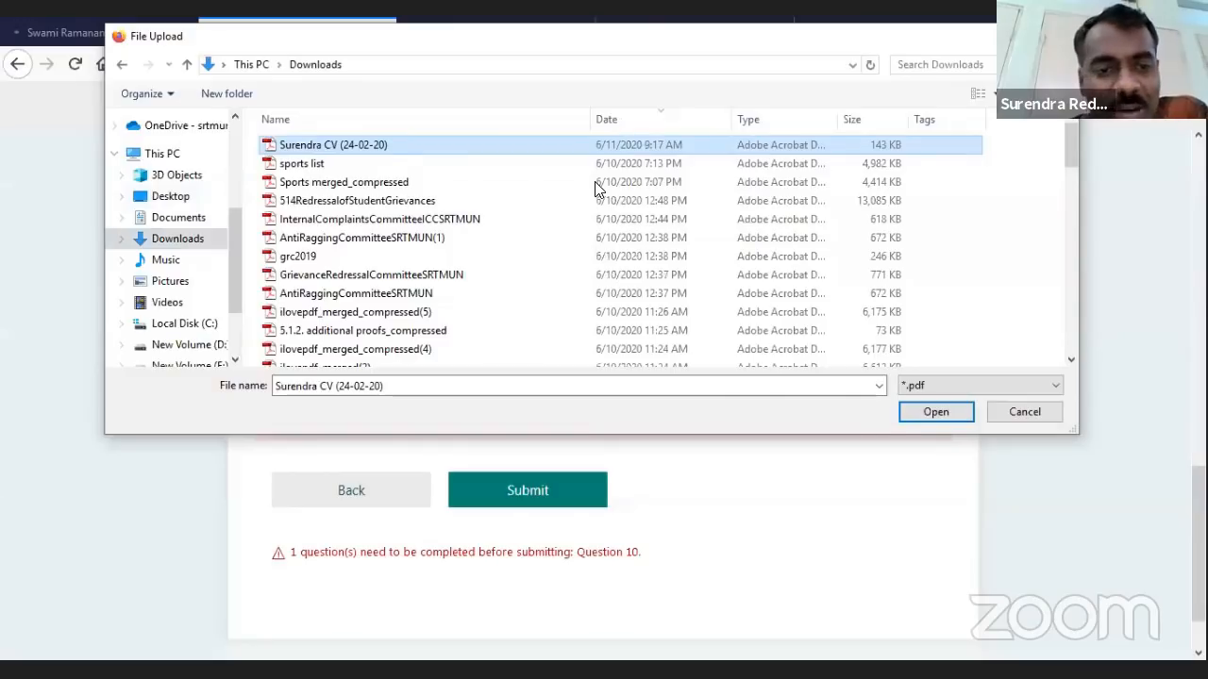
key(Return)
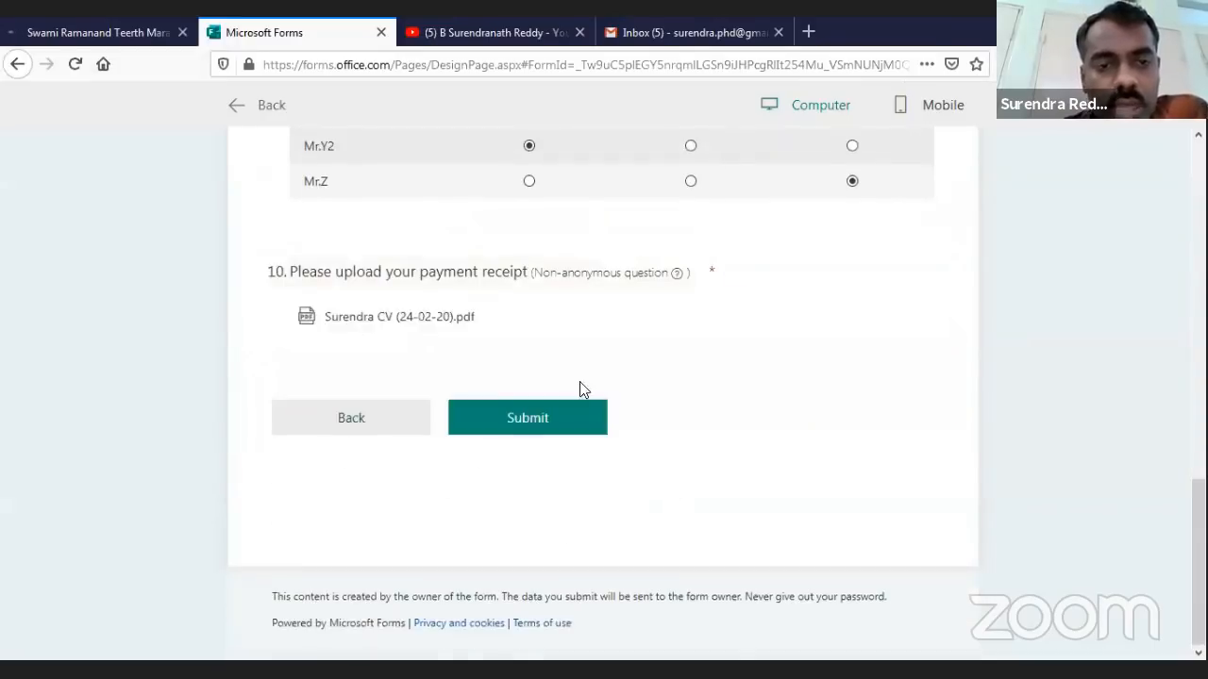
click(543, 426)
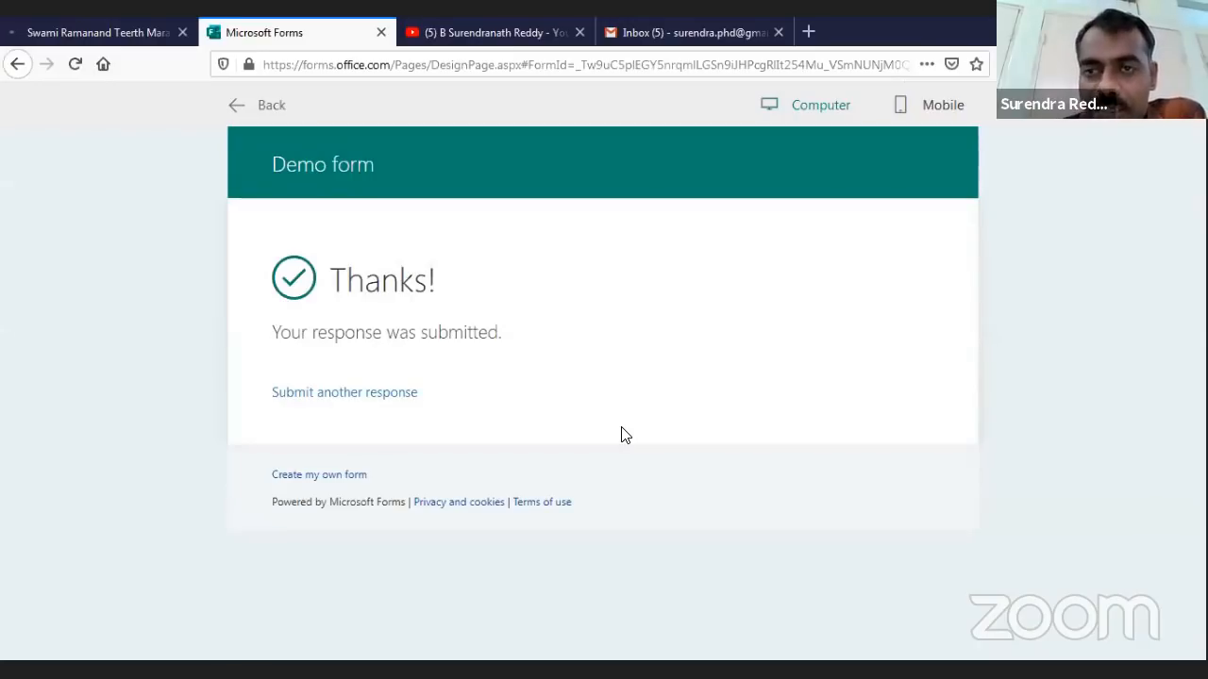
Go Back from the preview to the Demo form editor
click(296, 106)
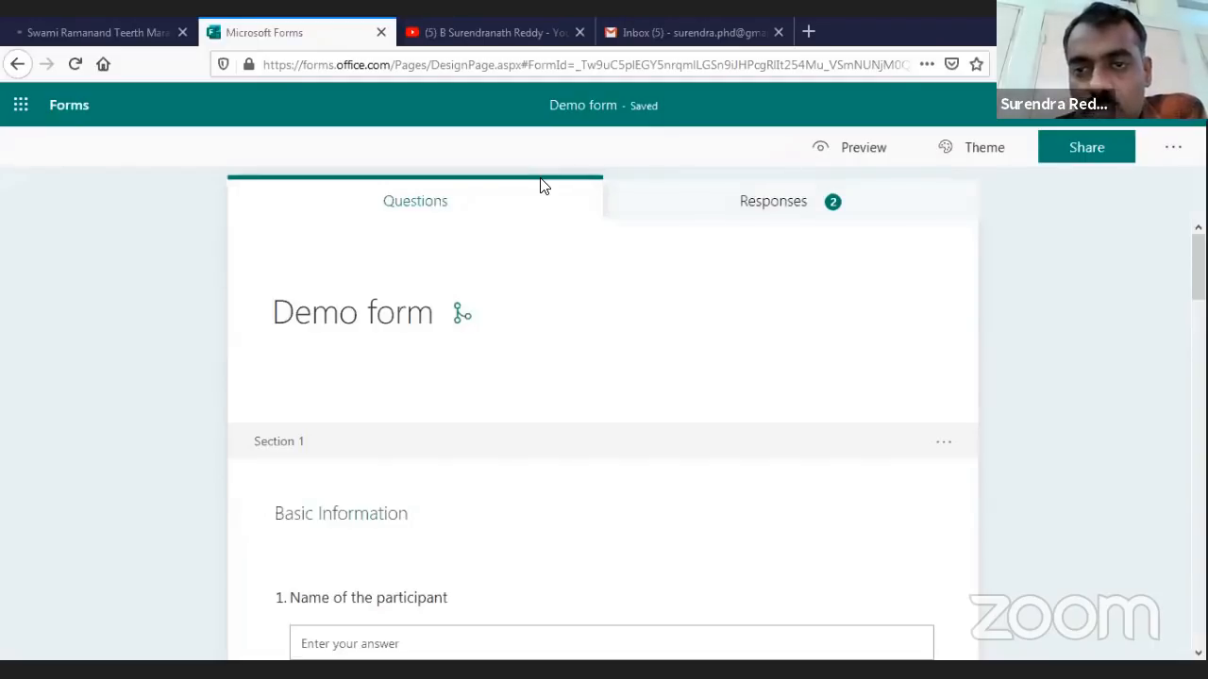
click(769, 201)
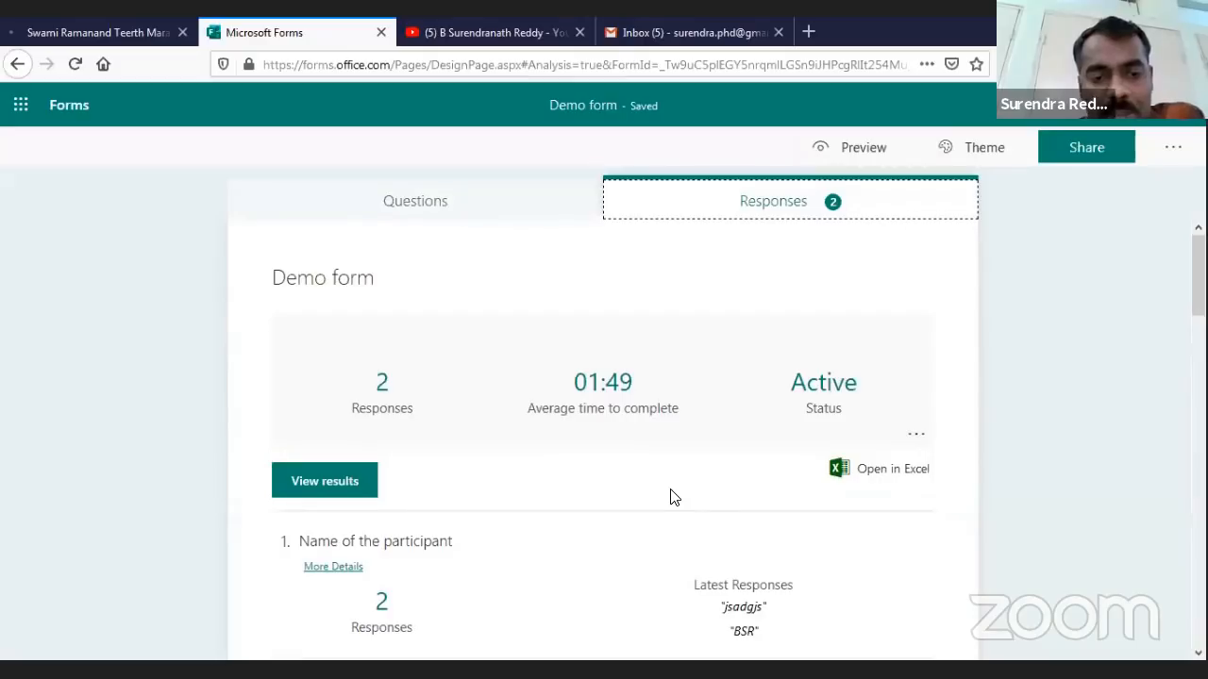
scroll(576, 487, down, 5)
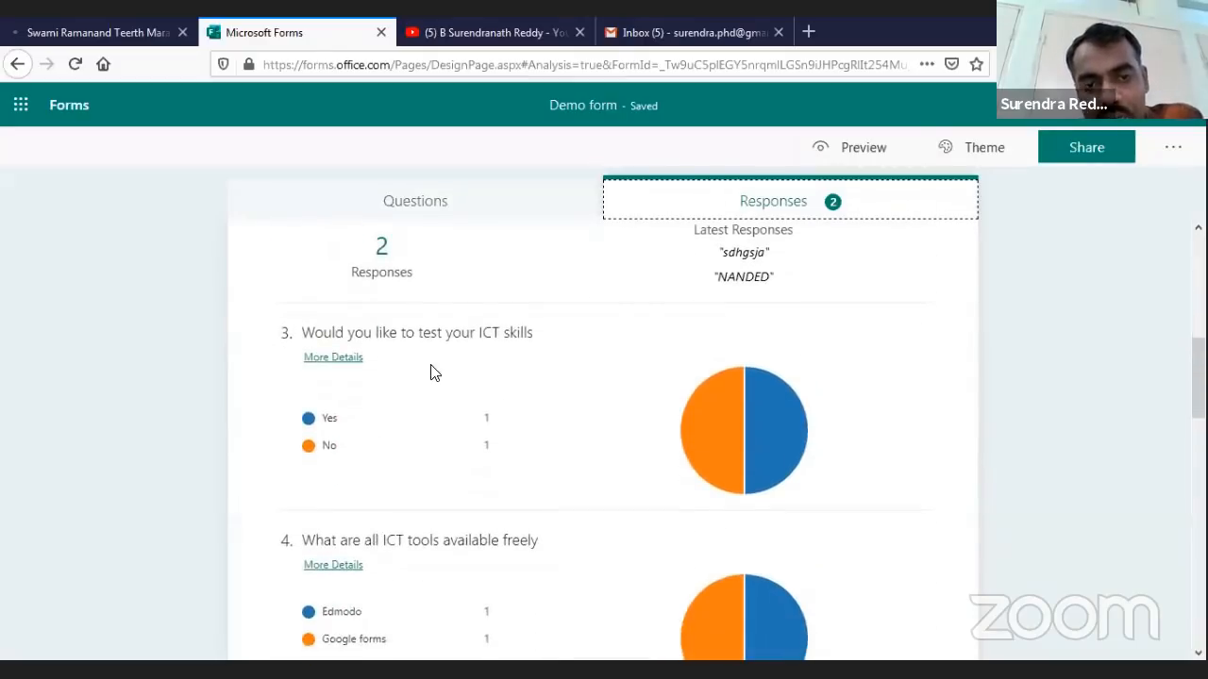
scroll(579, 349, down, 1)
scroll(646, 353, down, 1)
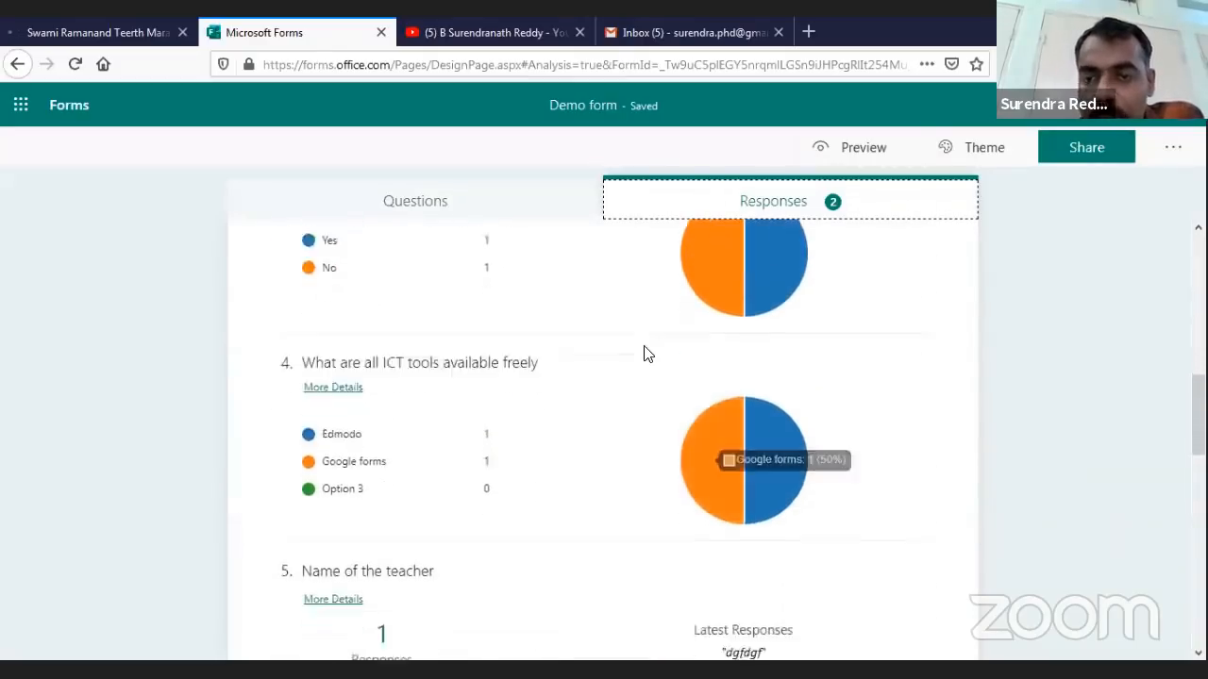
scroll(647, 354, down, 1)
scroll(645, 353, down, 2)
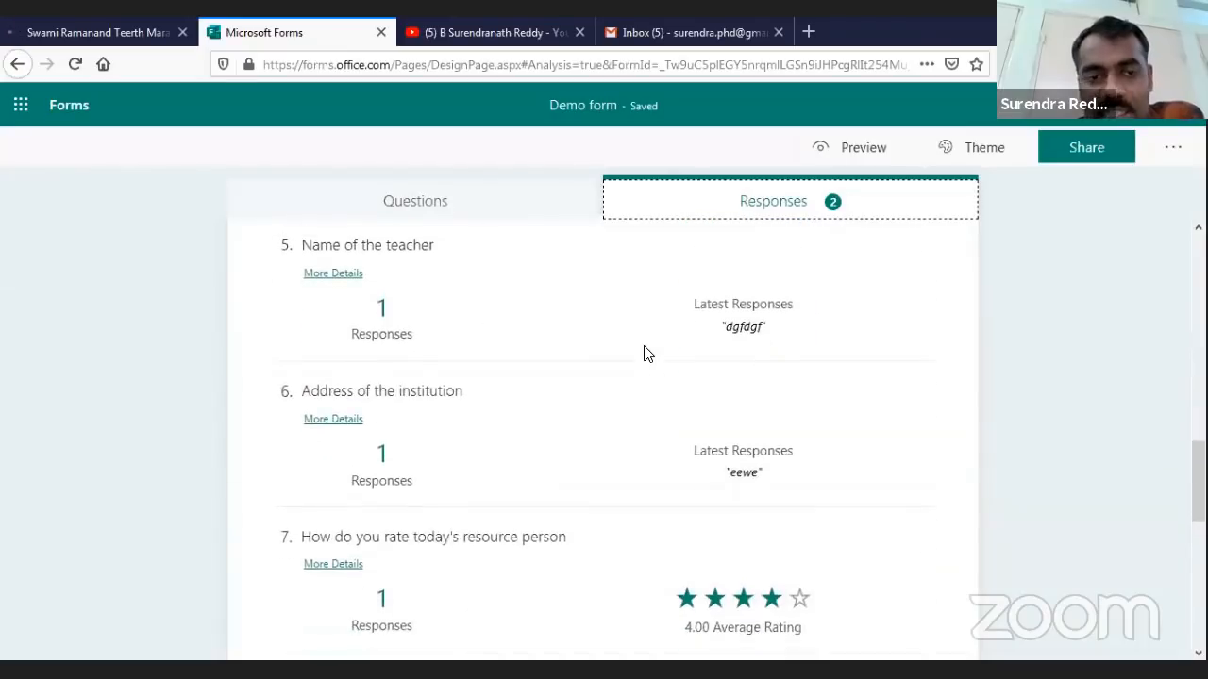
scroll(645, 353, down, 3)
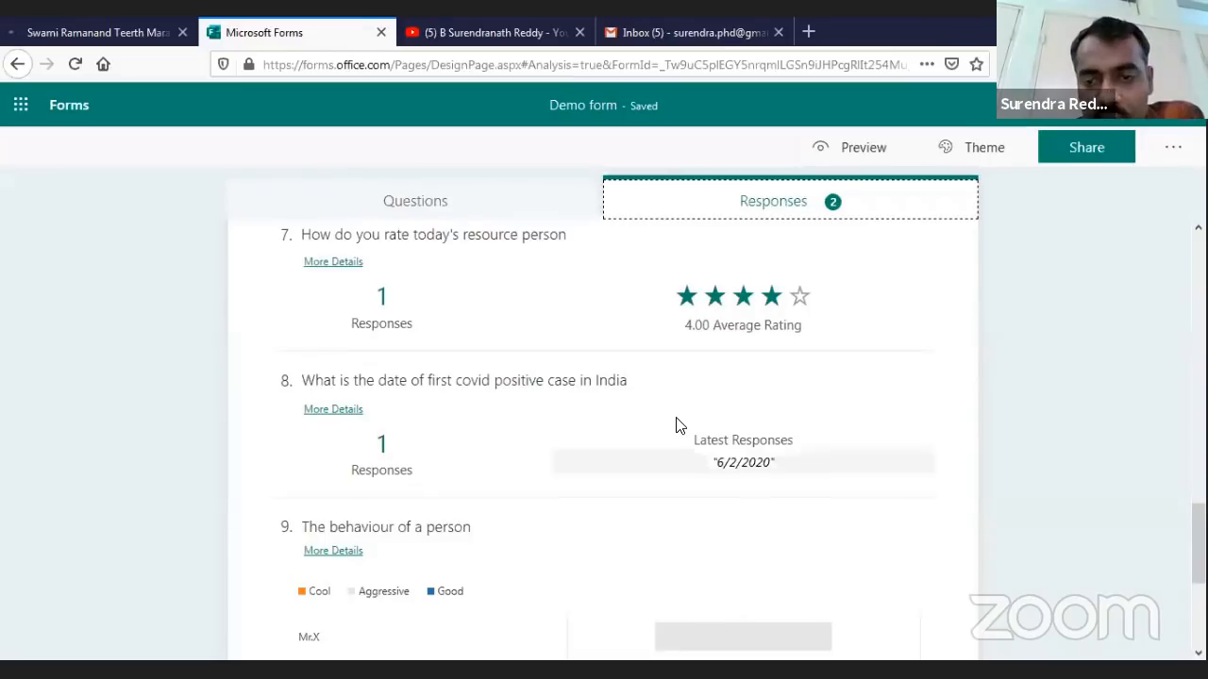
scroll(677, 425, down, 2)
scroll(675, 425, down, 1)
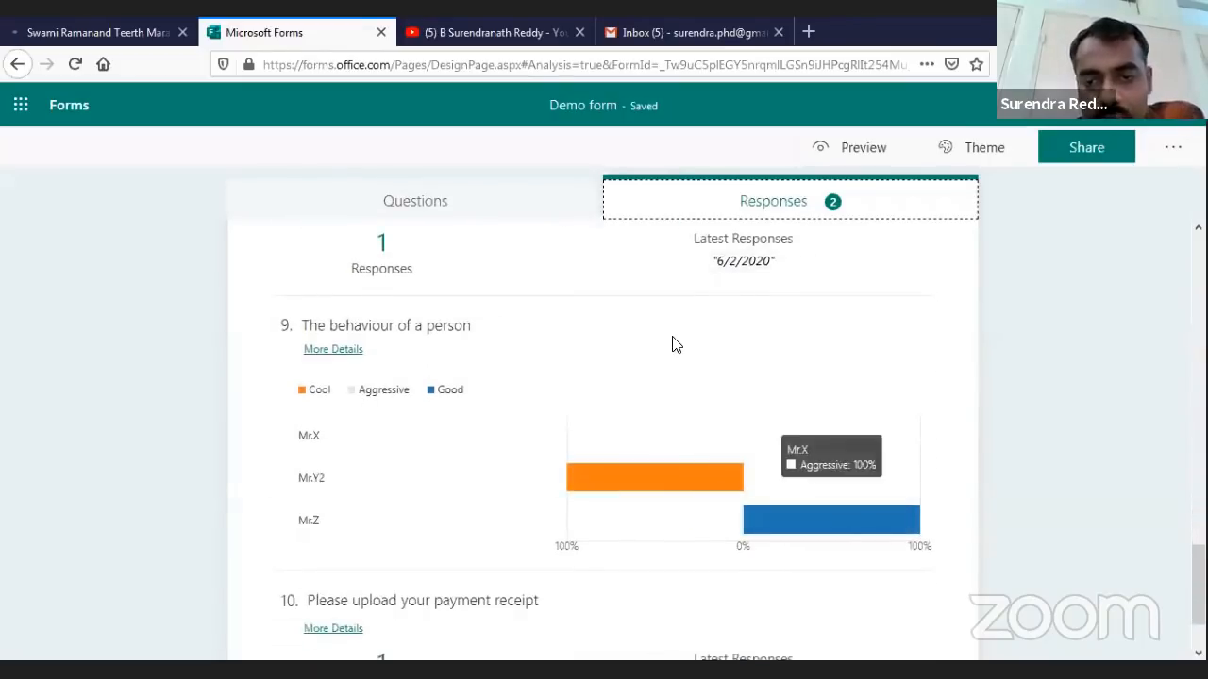
scroll(675, 345, down, 1)
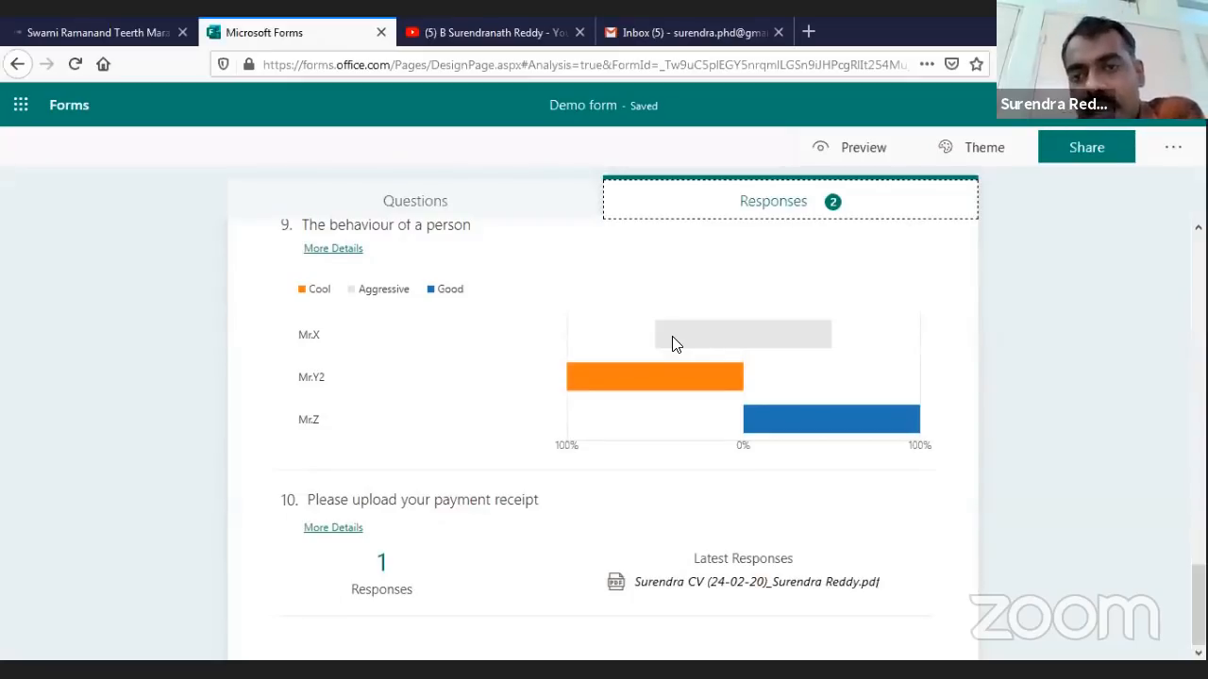
scroll(676, 344, up, 4)
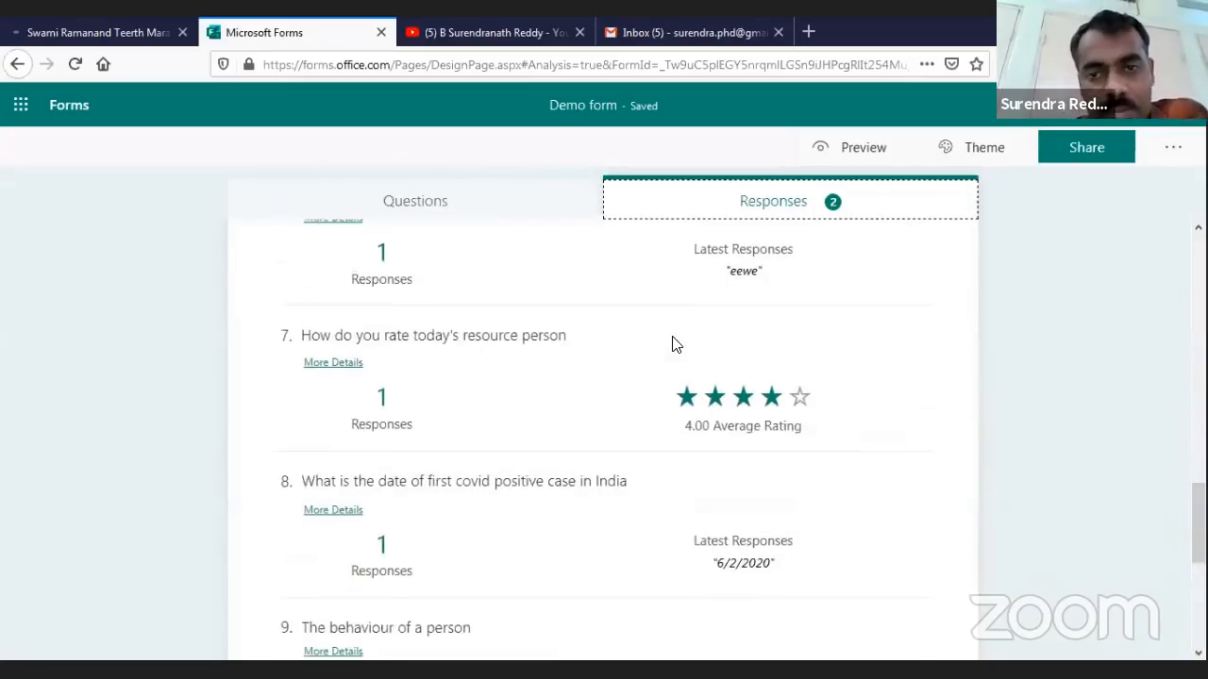
scroll(673, 345, up, 10)
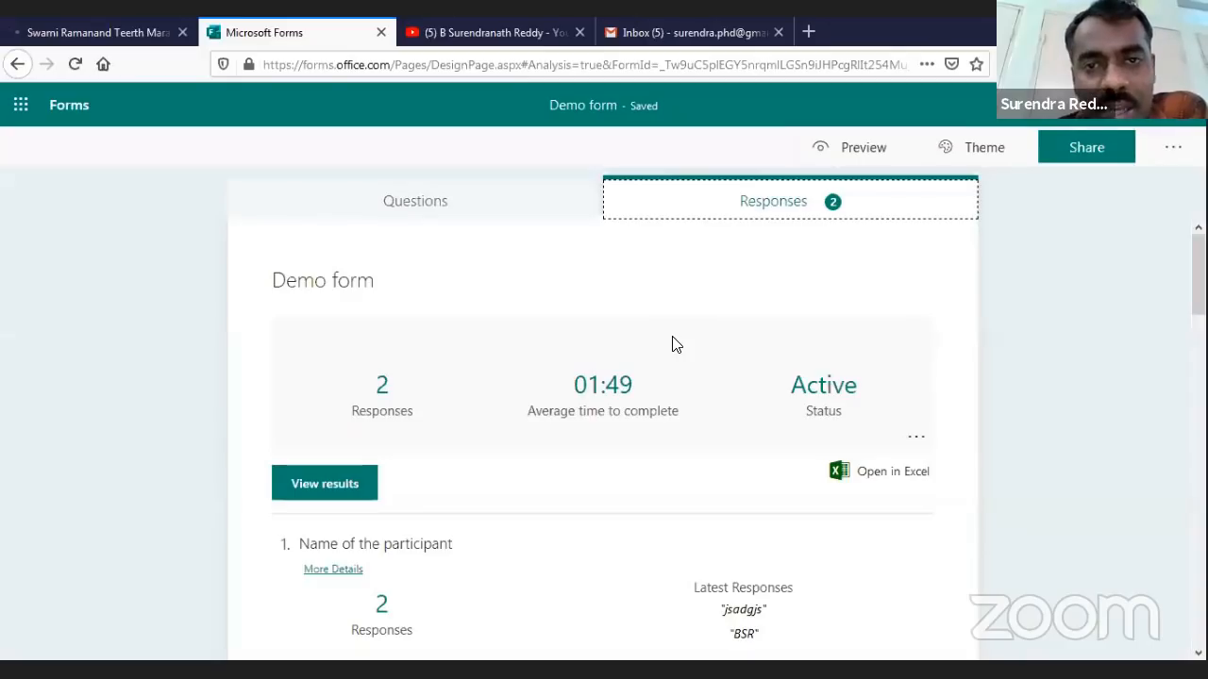
Try various themes on the form: park scene, dark green, dark red, teal, office, presentation and space
click(980, 151)
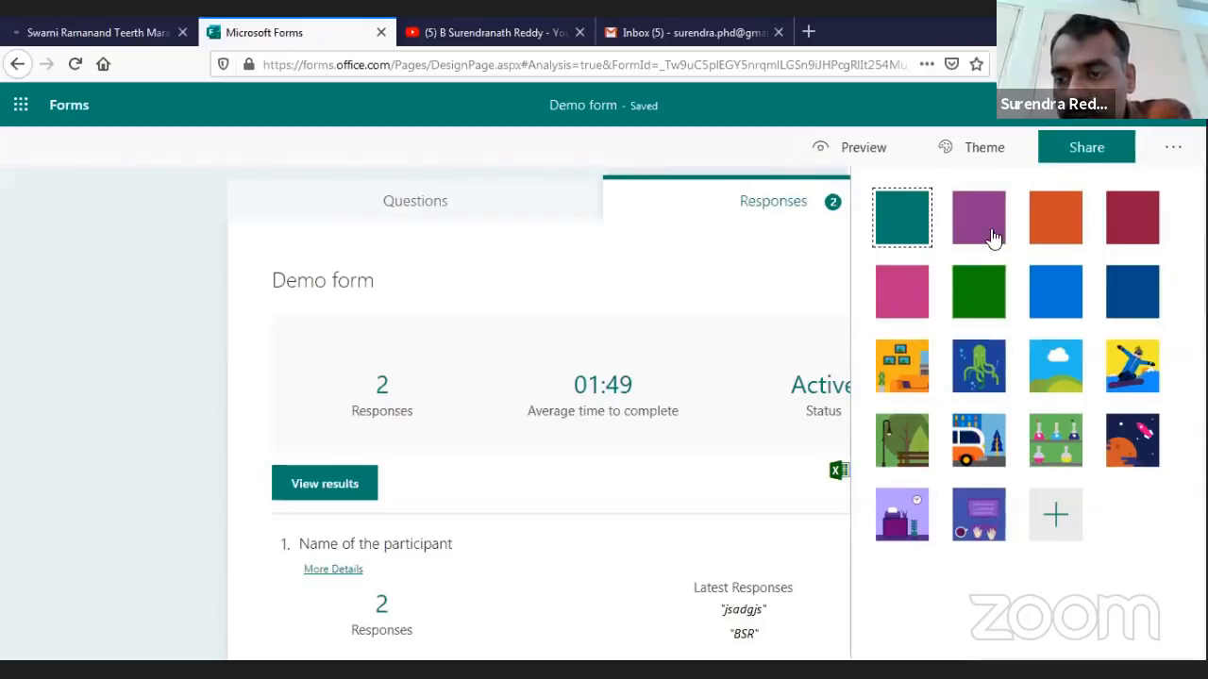
click(902, 440)
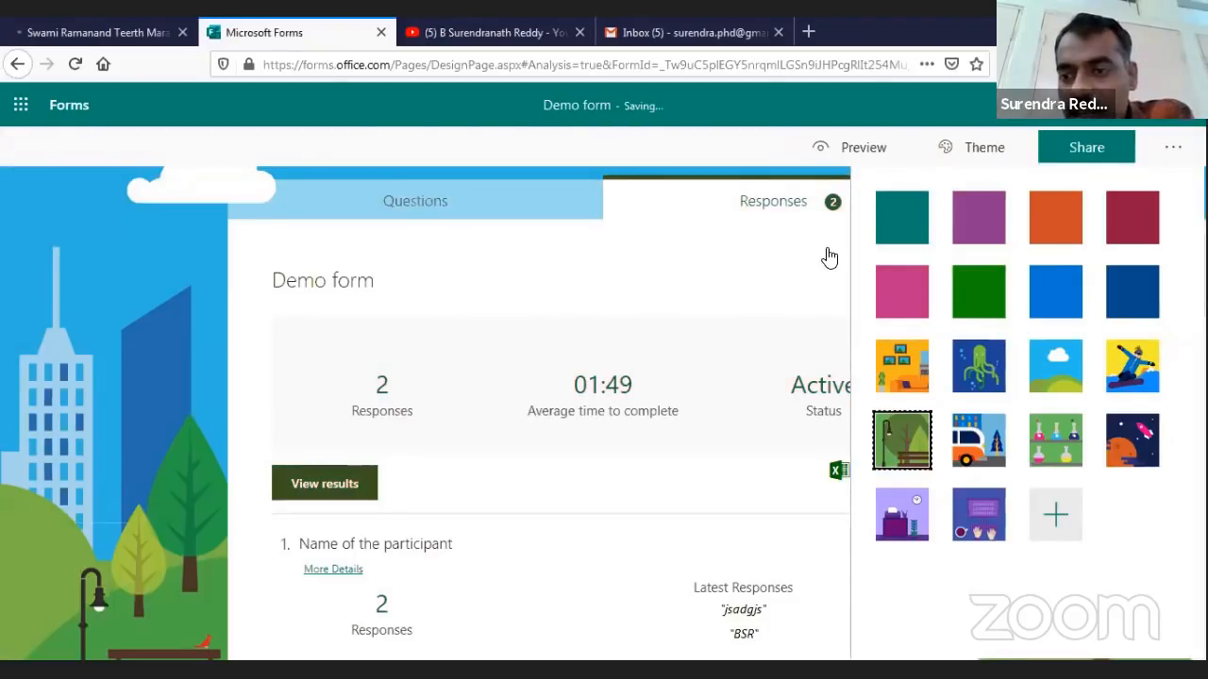
click(975, 304)
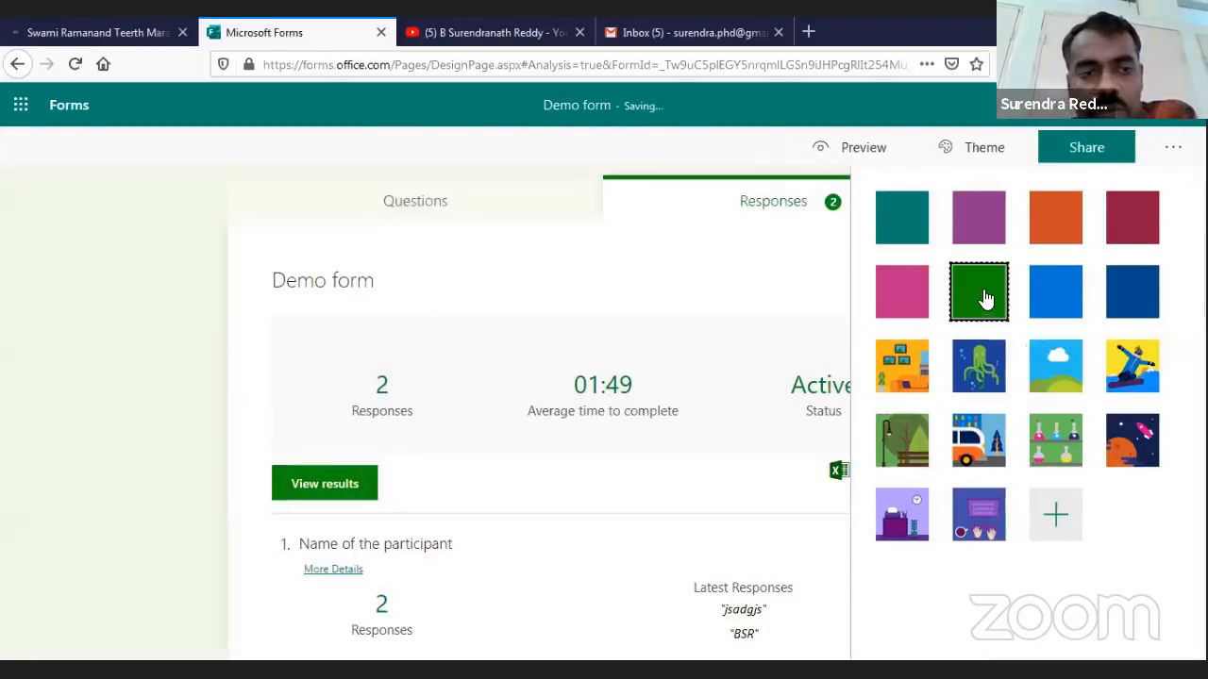
click(1069, 236)
click(1156, 231)
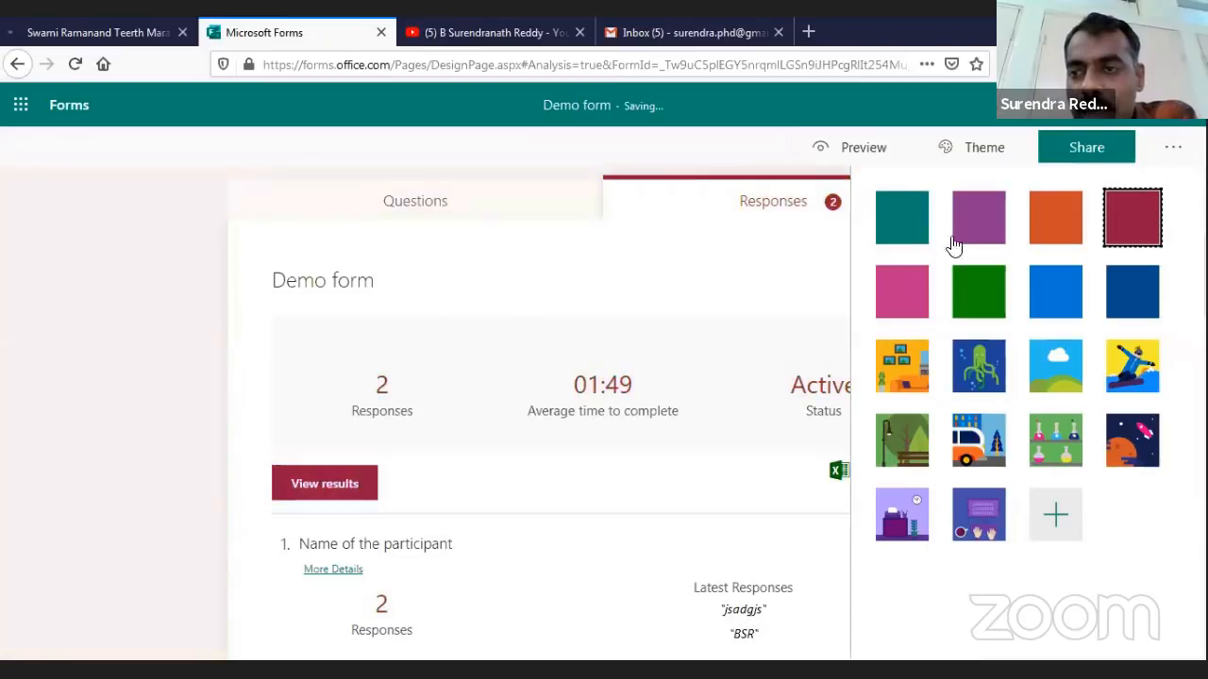
click(904, 236)
click(903, 442)
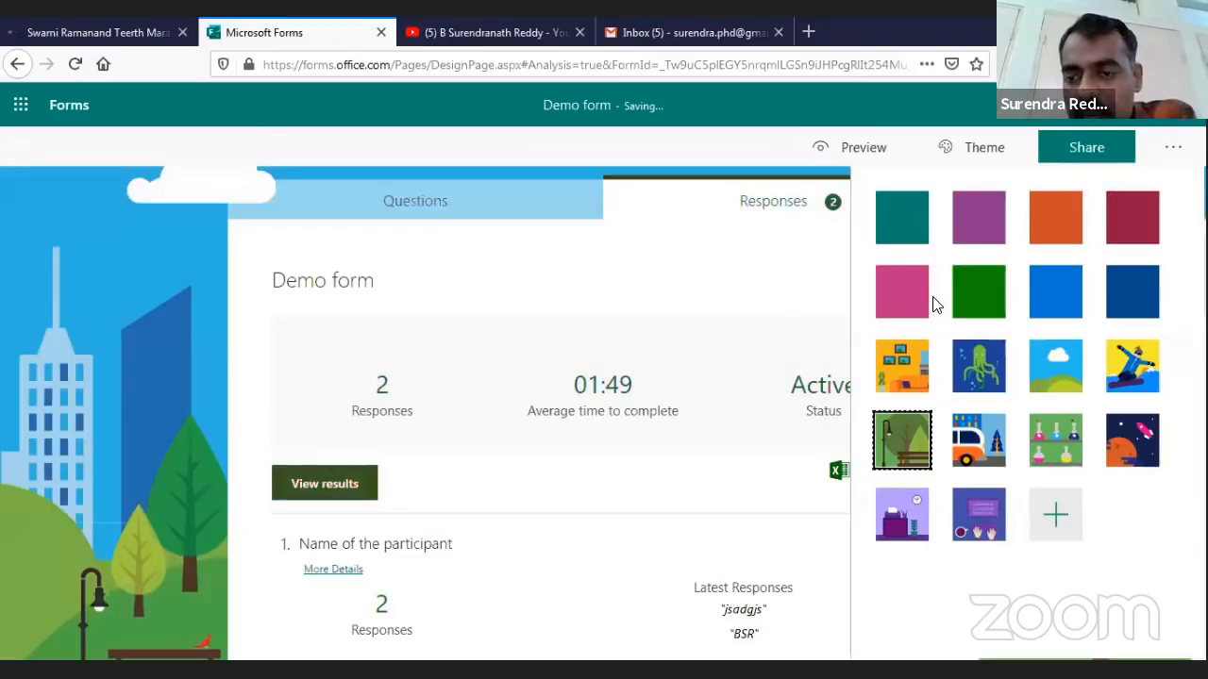
click(903, 515)
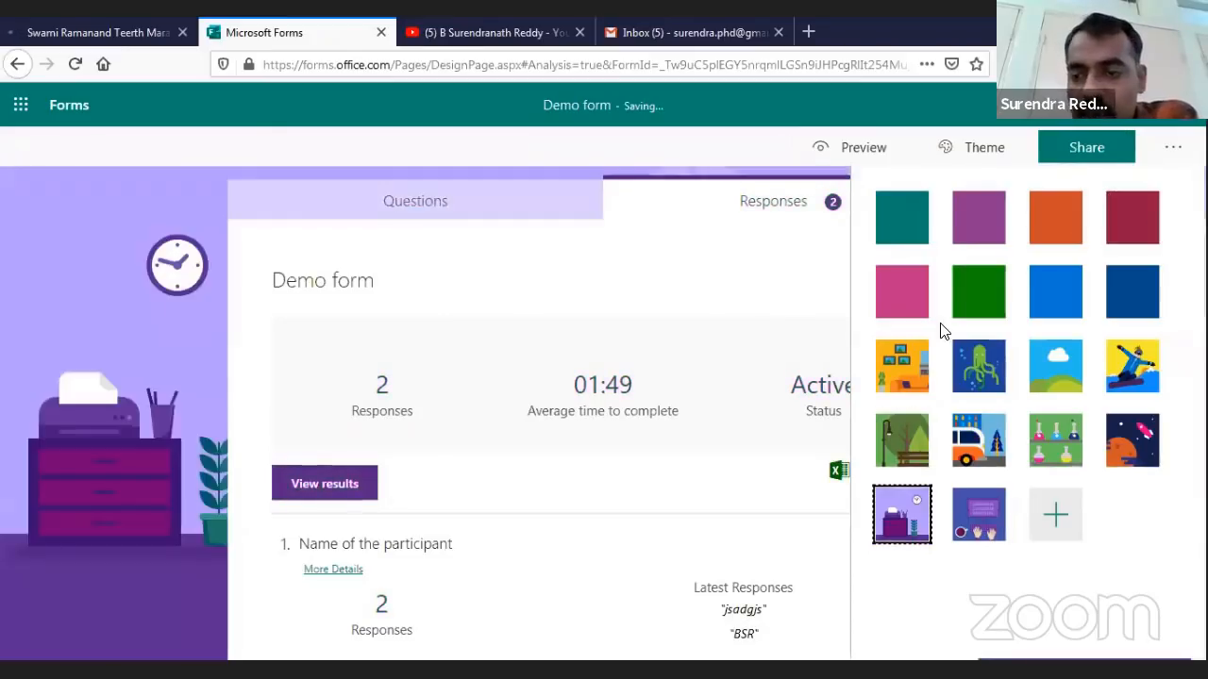
click(978, 515)
scroll(111, 496, down, 10)
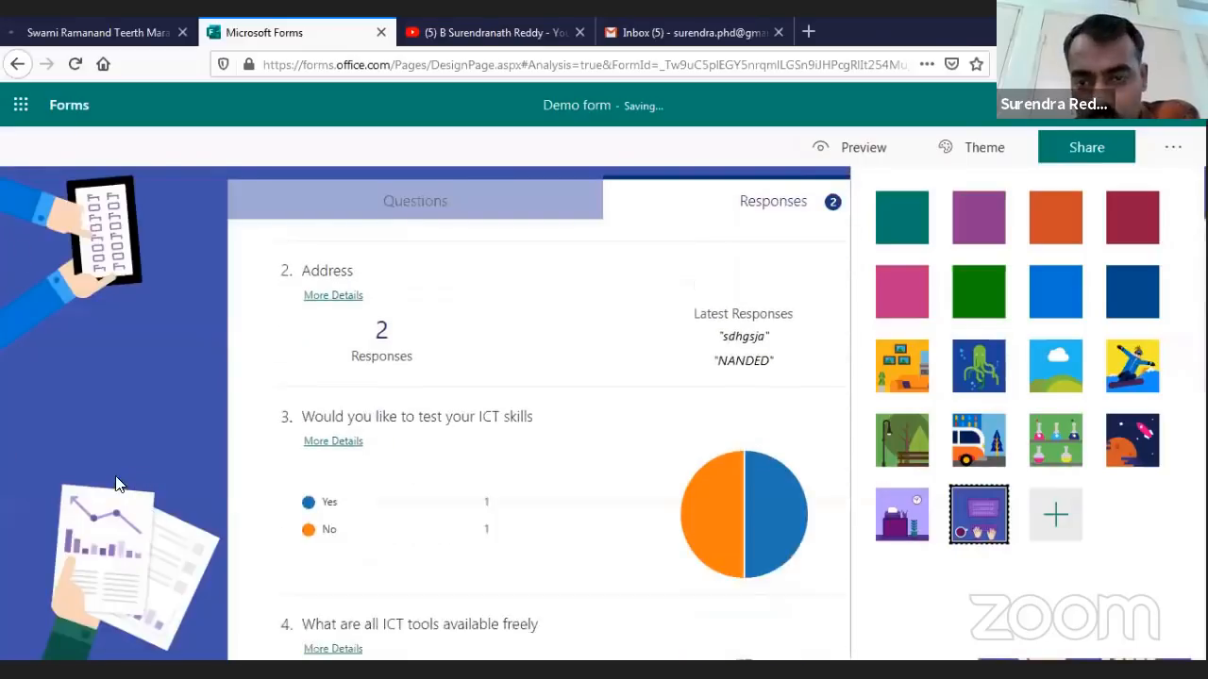
scroll(109, 494, up, 10)
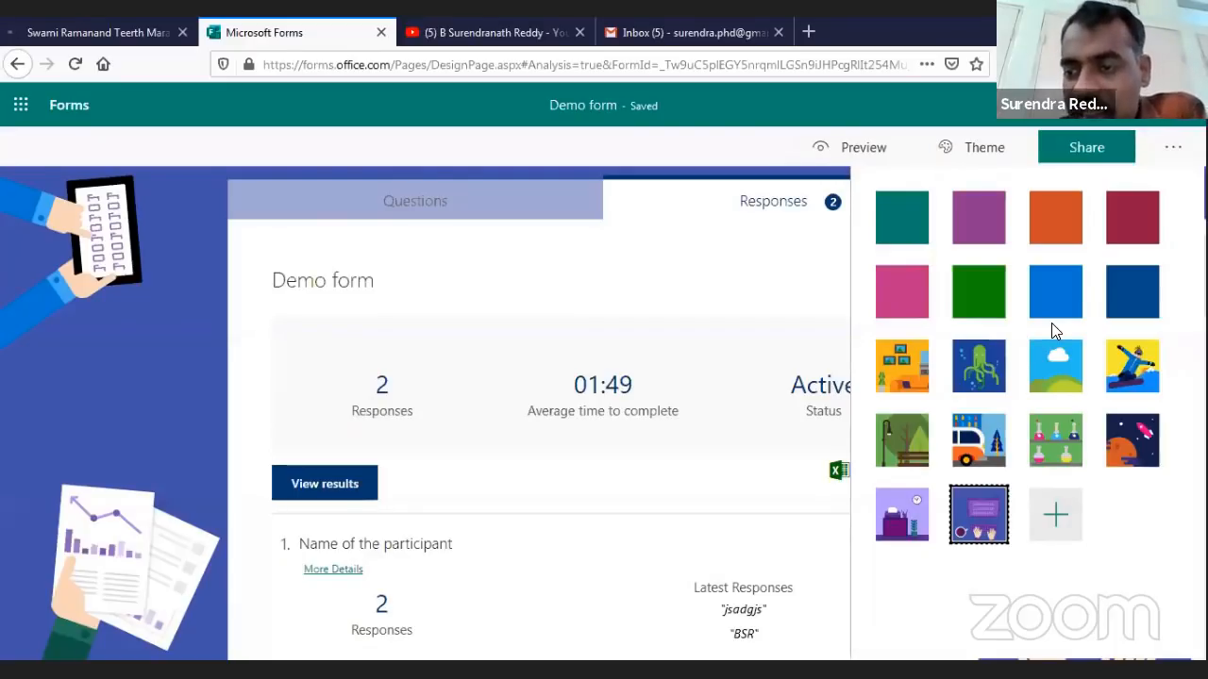
key(Left)
key(Left)
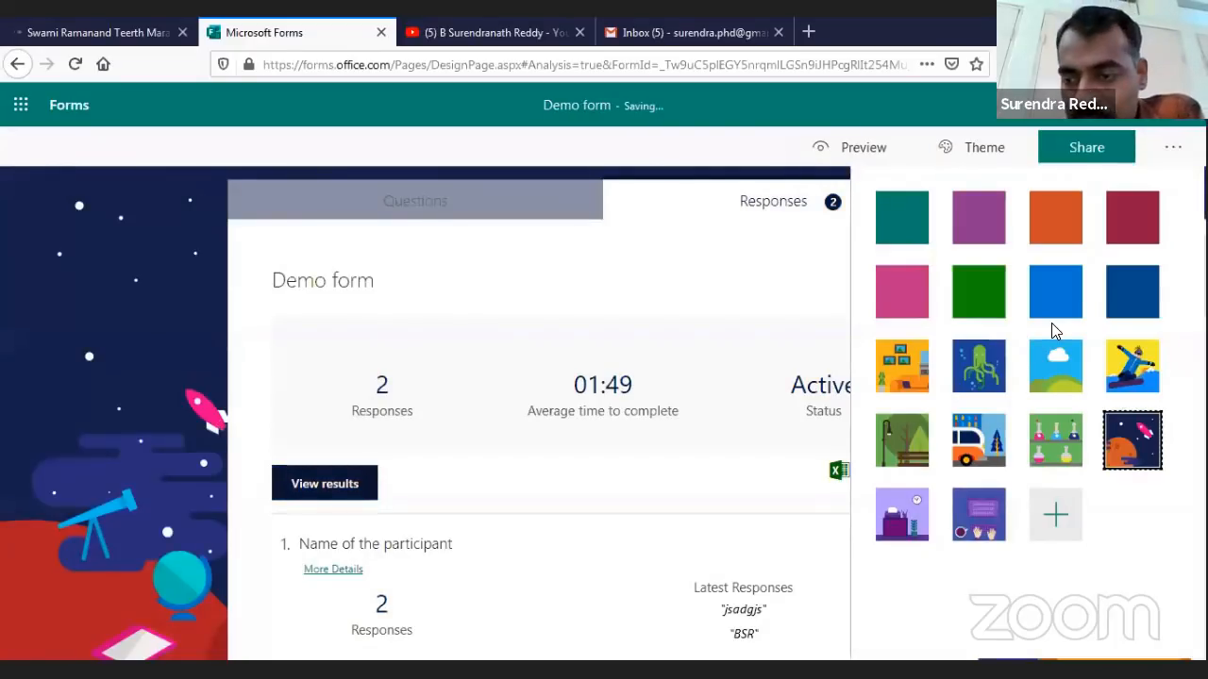
Glance at theme customisation, then apply the snowboarder picture theme and close the theme panel
click(1055, 514)
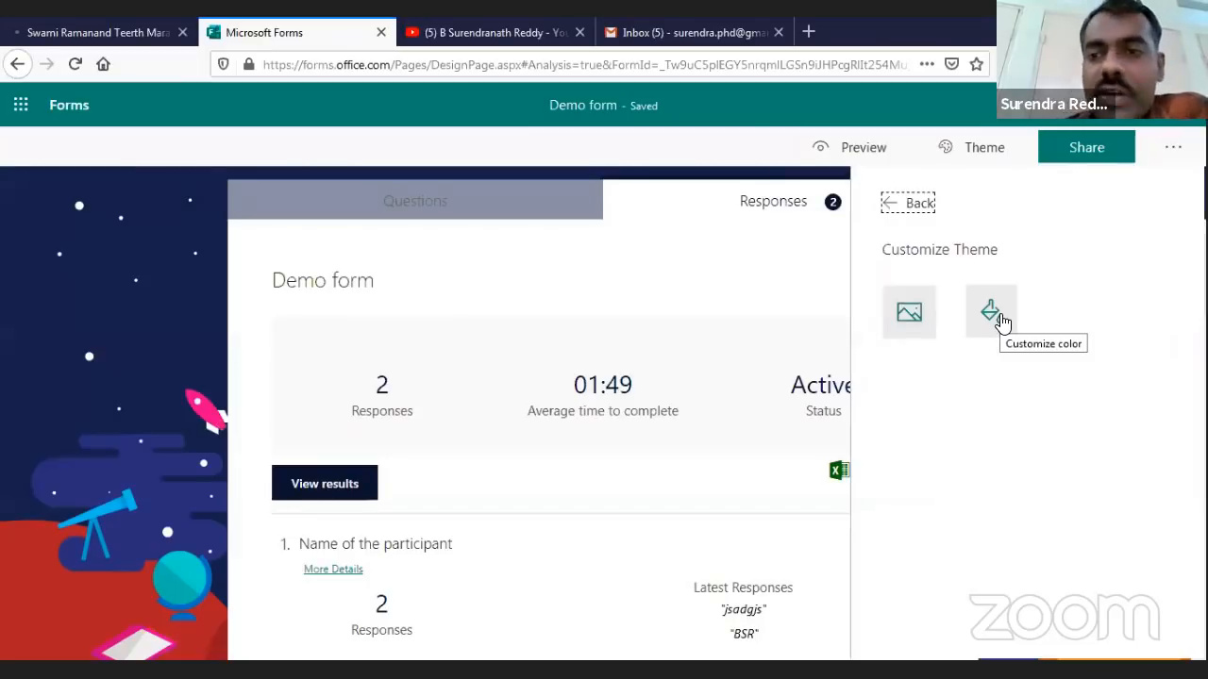
click(1008, 246)
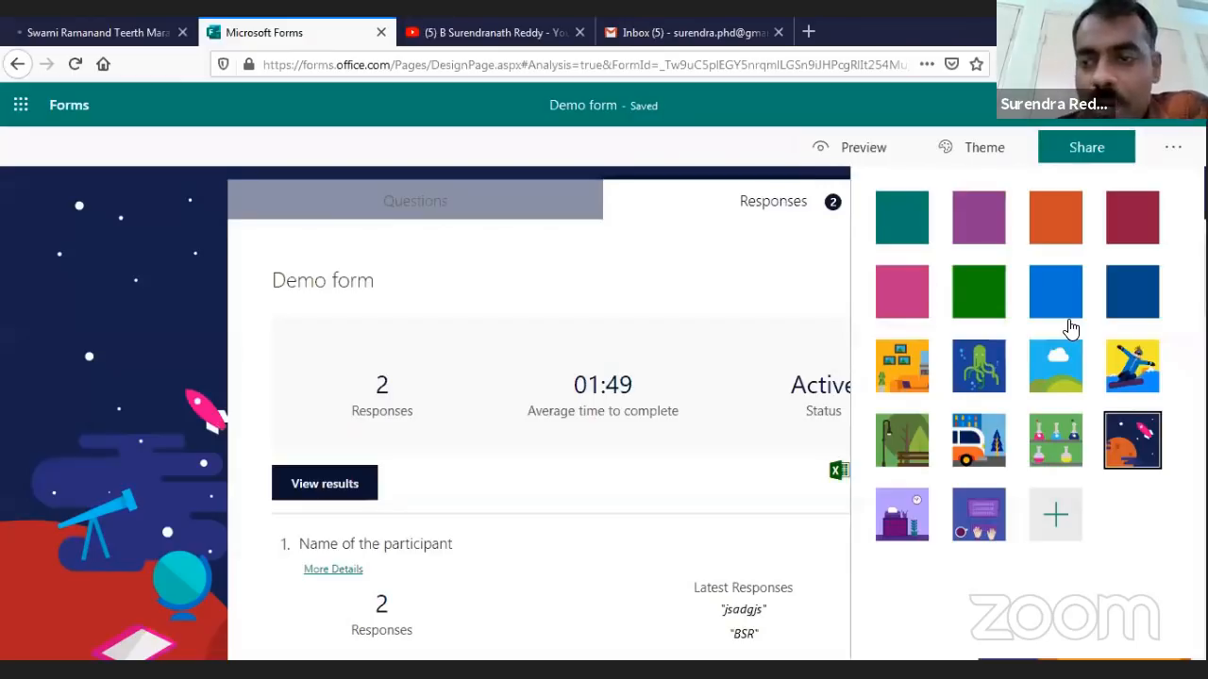
click(1132, 366)
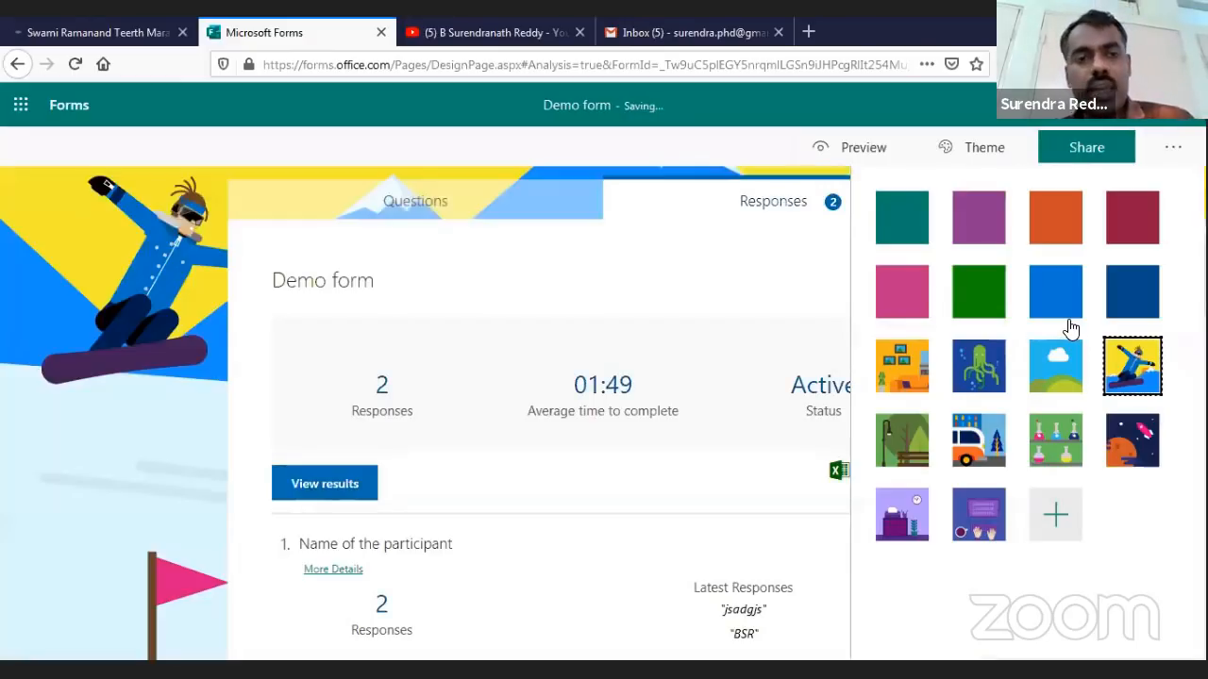
scroll(151, 351, down, 3)
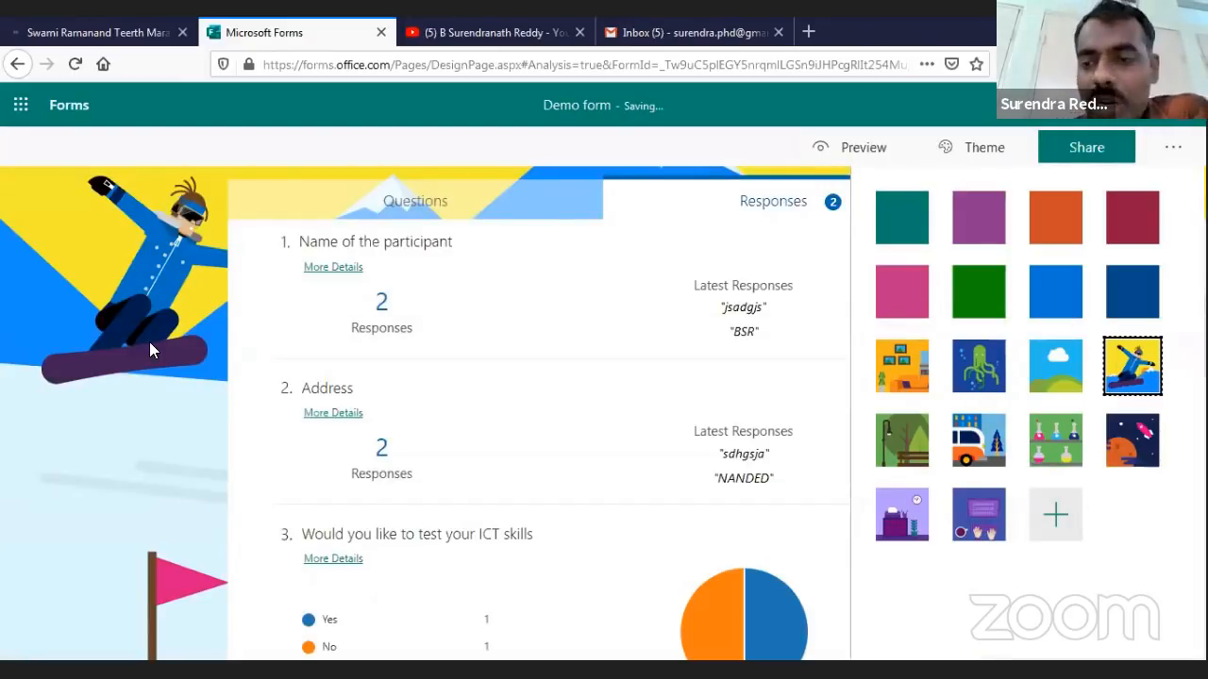
scroll(161, 411, up, 3)
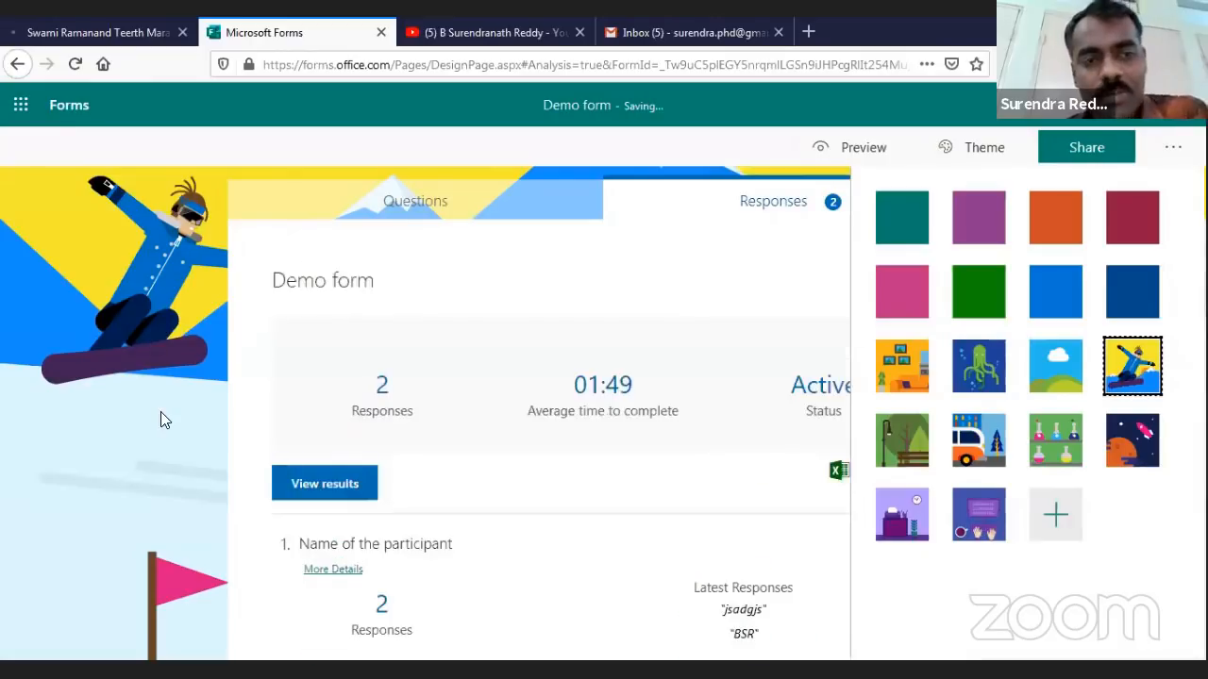
click(986, 149)
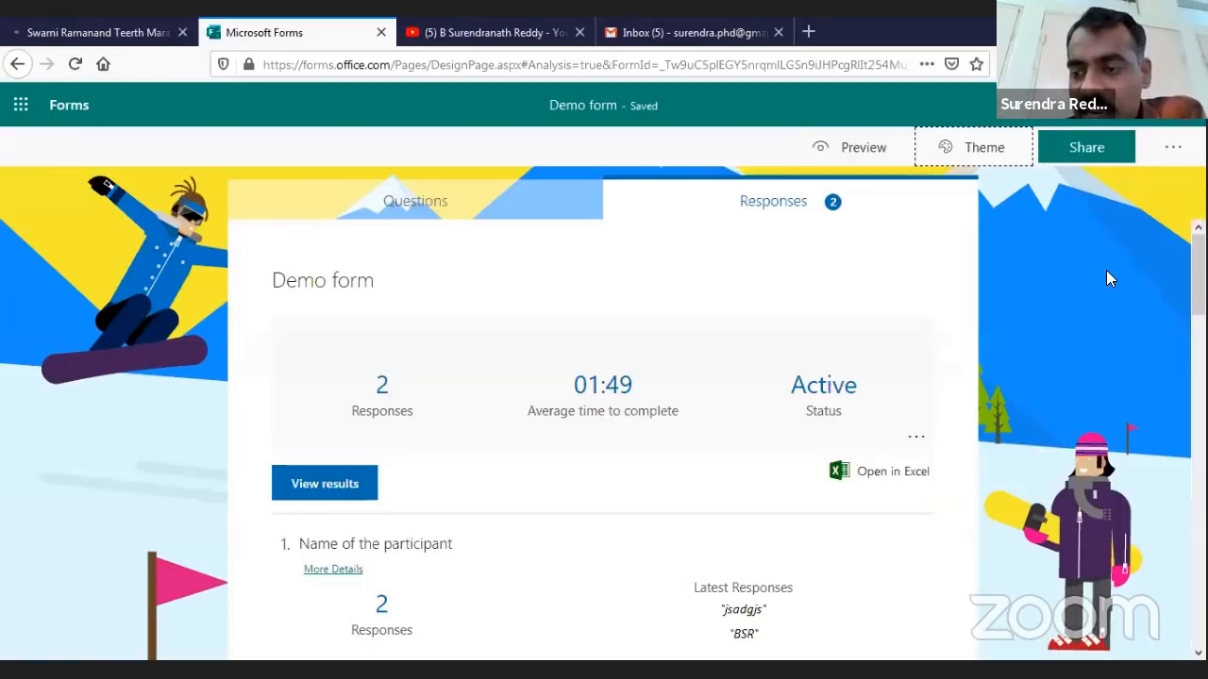
Switch from the Responses summary to the Questions view and scroll through the themed form
scroll(601, 424, down, 5)
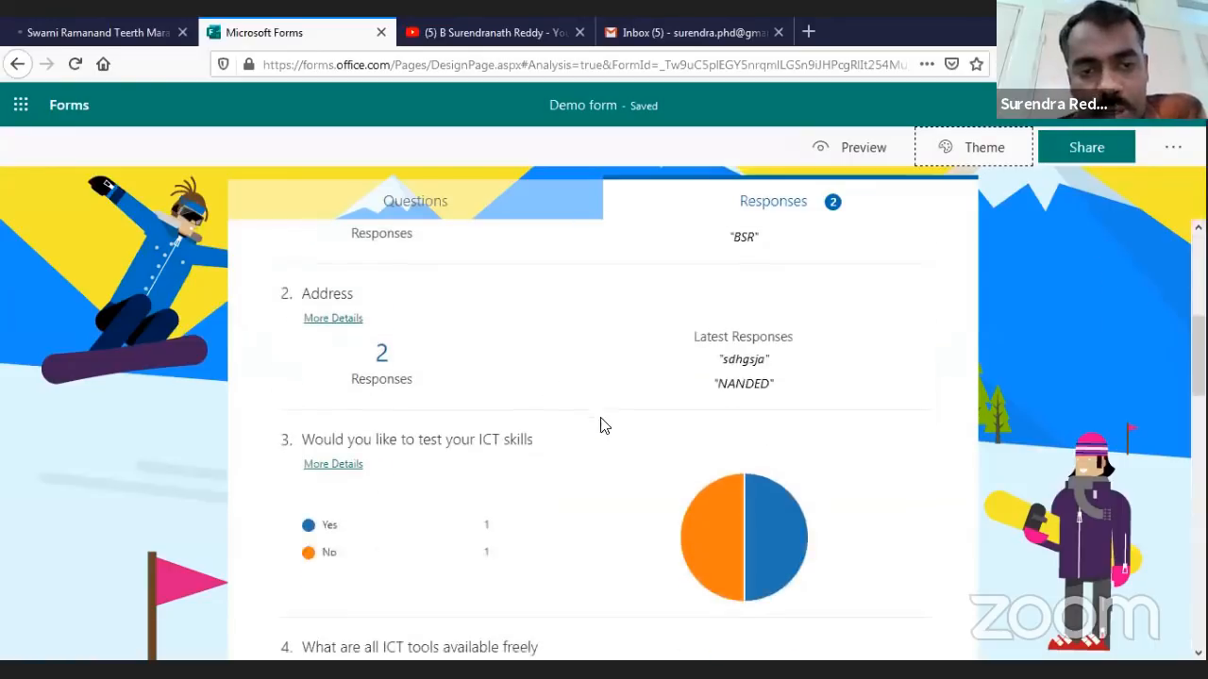
scroll(566, 378, up, 5)
click(422, 206)
scroll(683, 479, down, 5)
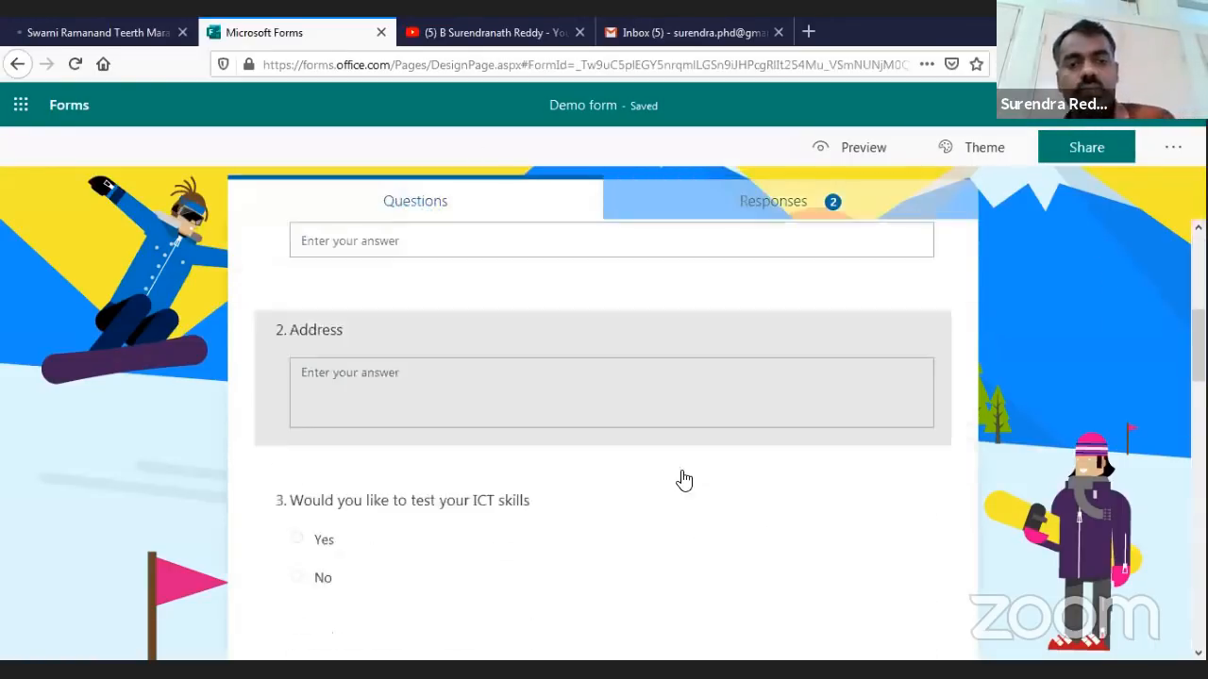
scroll(682, 480, up, 5)
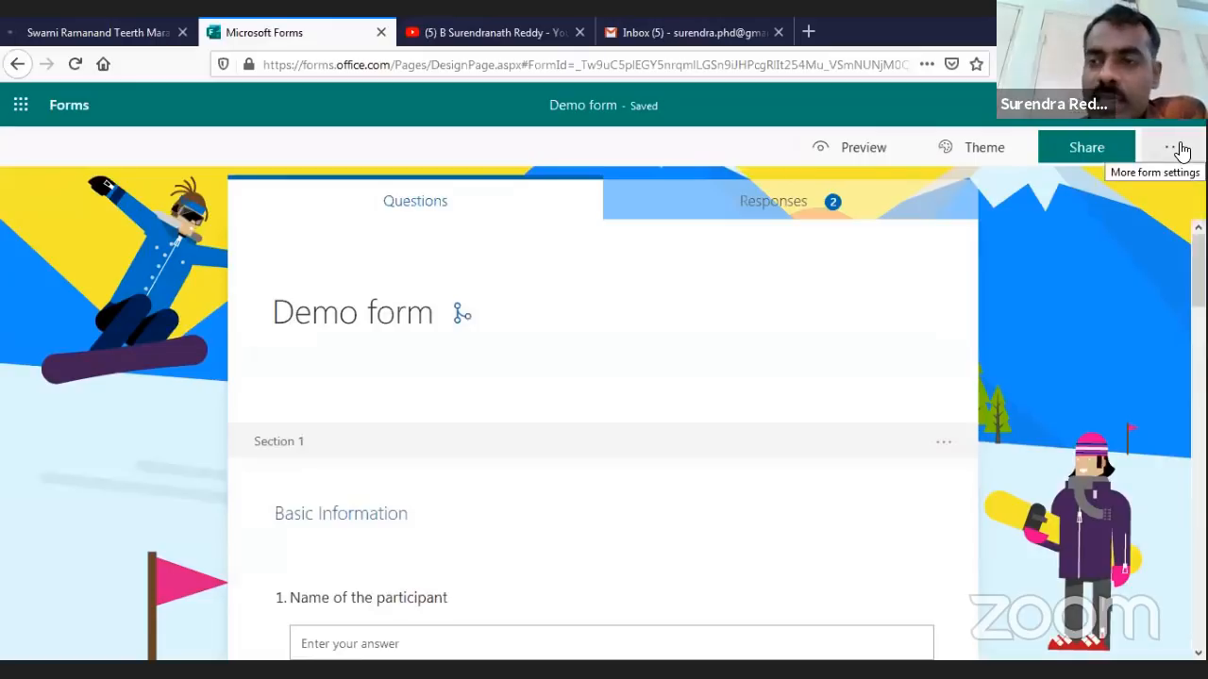
Open Share, keep responding limited to people in the organization, copy the response link, and review respondent options
click(1080, 151)
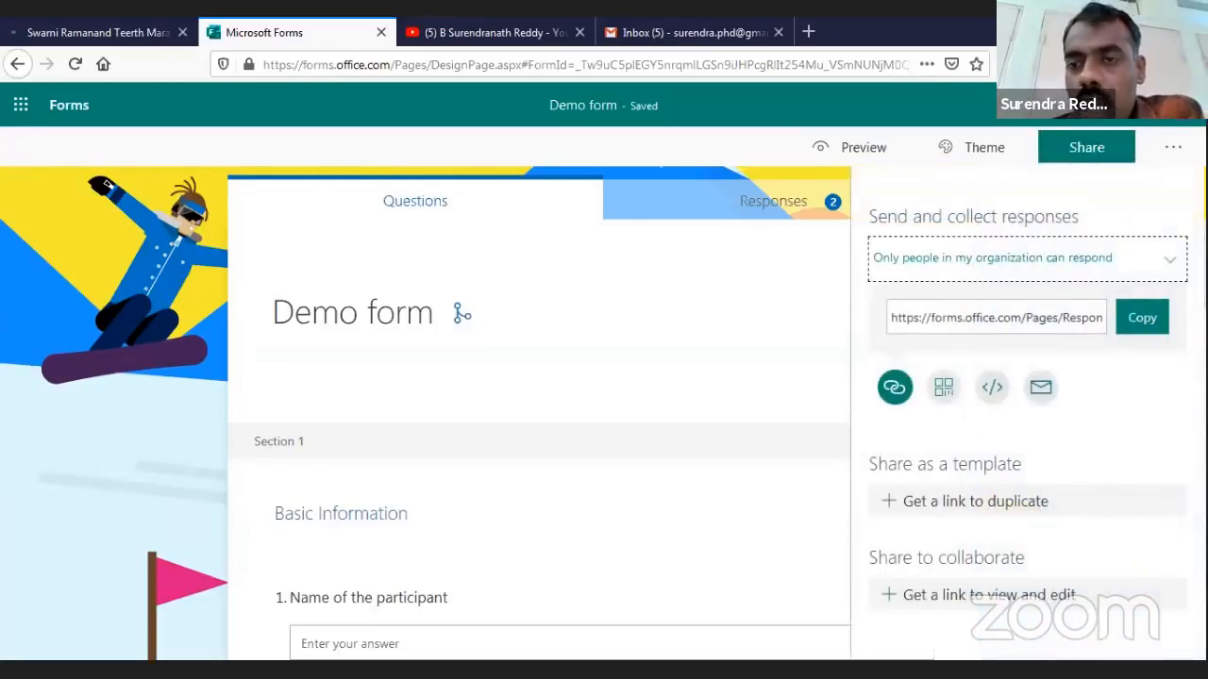
click(1170, 264)
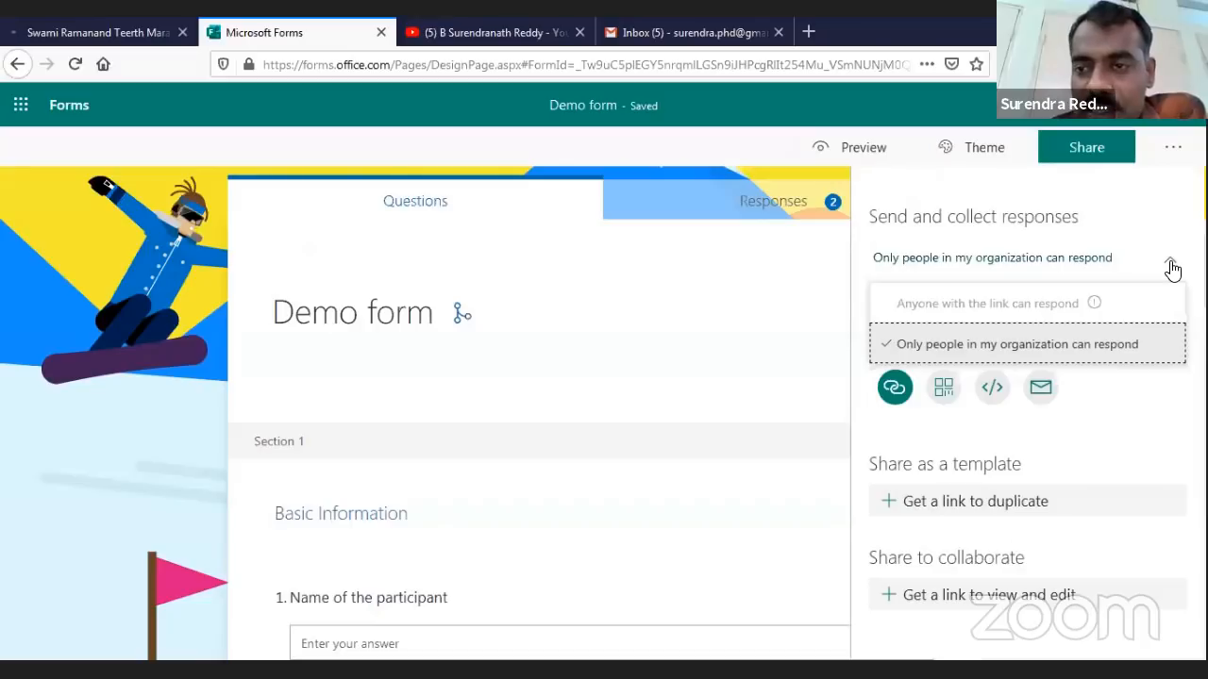
click(996, 307)
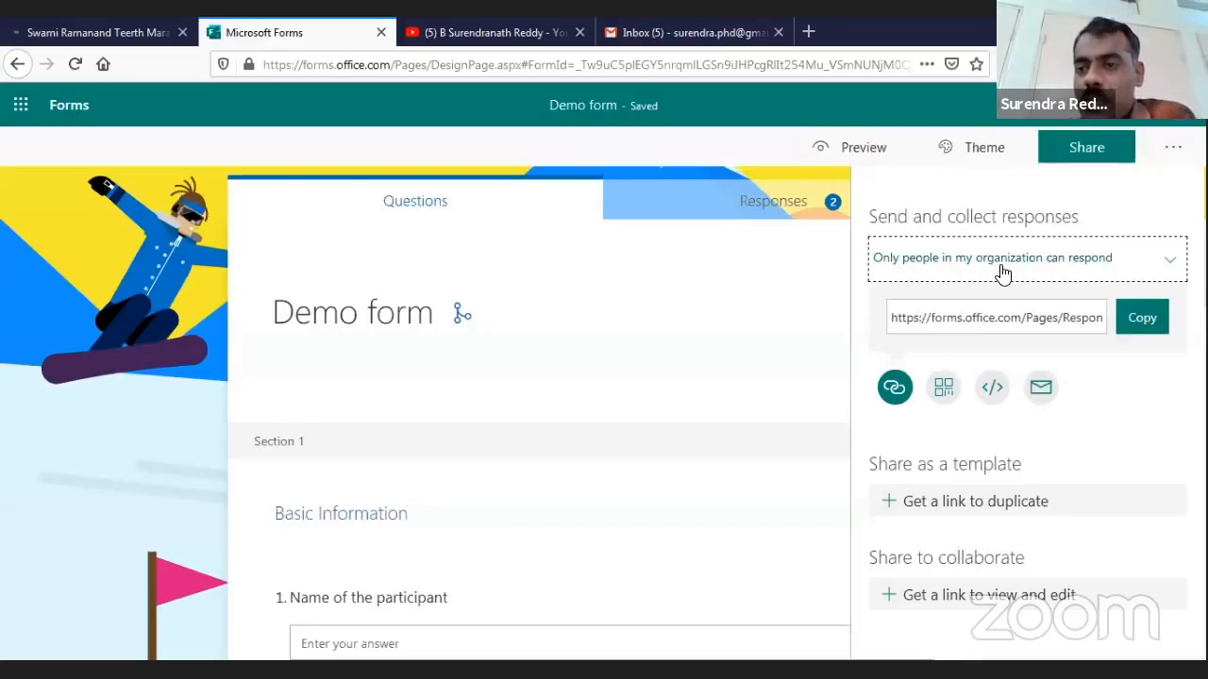
click(1150, 332)
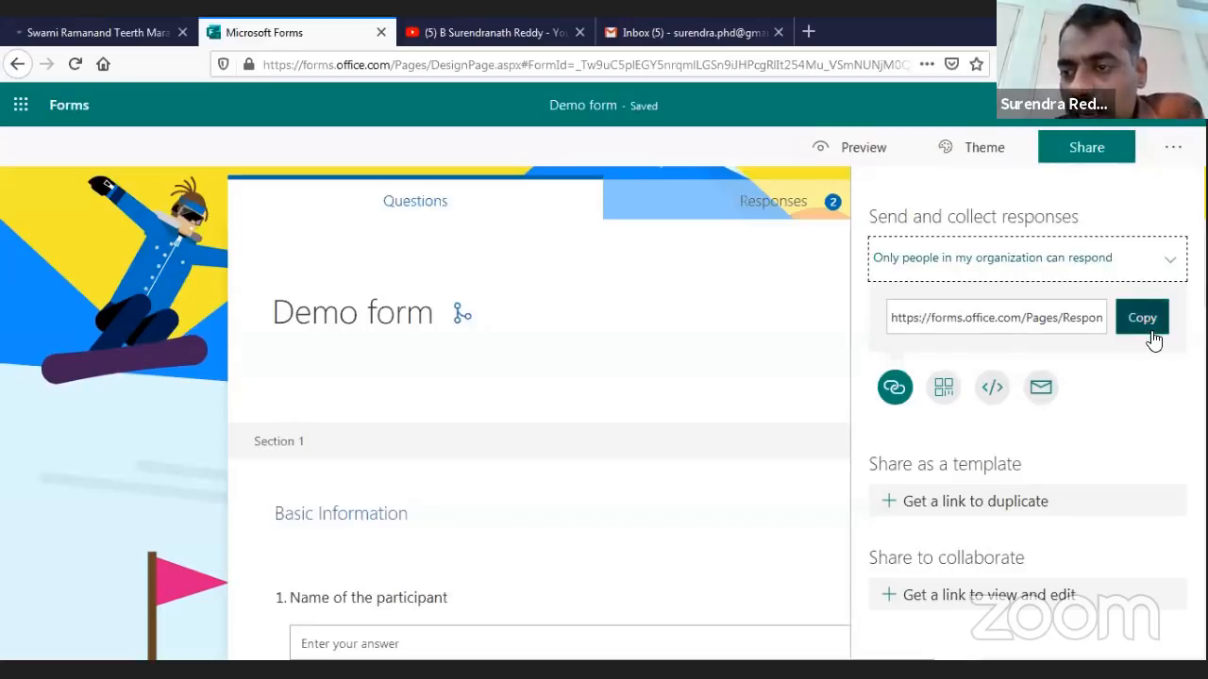
click(1166, 272)
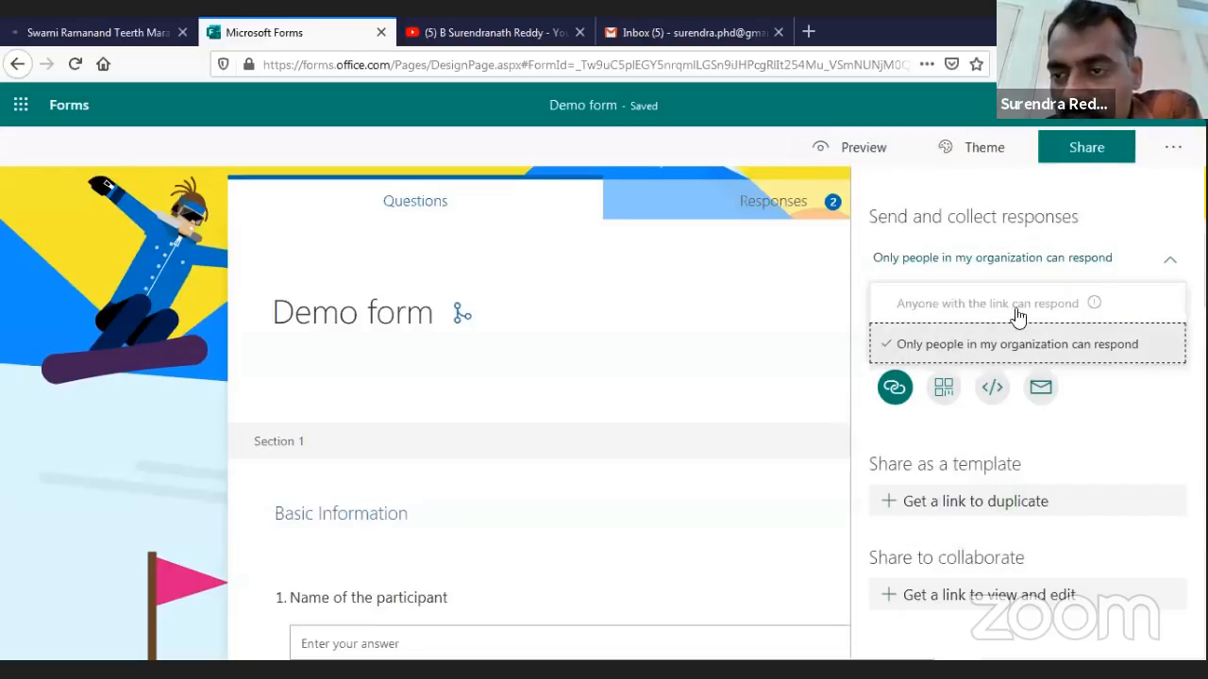
mouse_move(1093, 306)
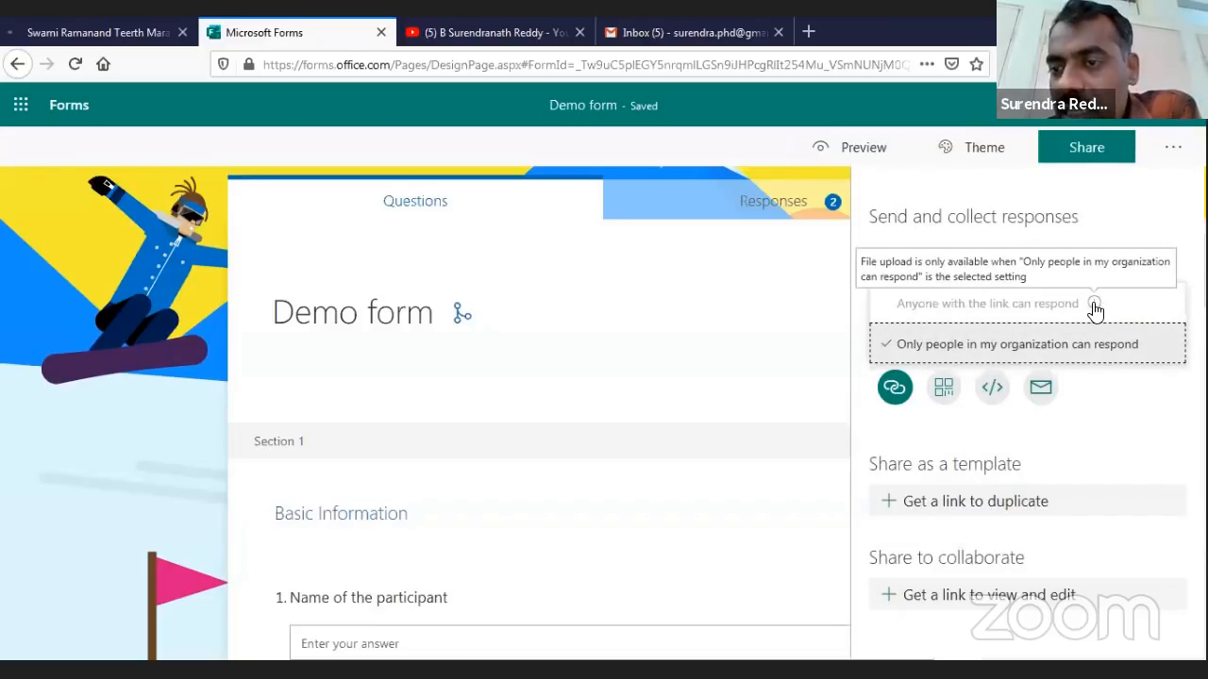
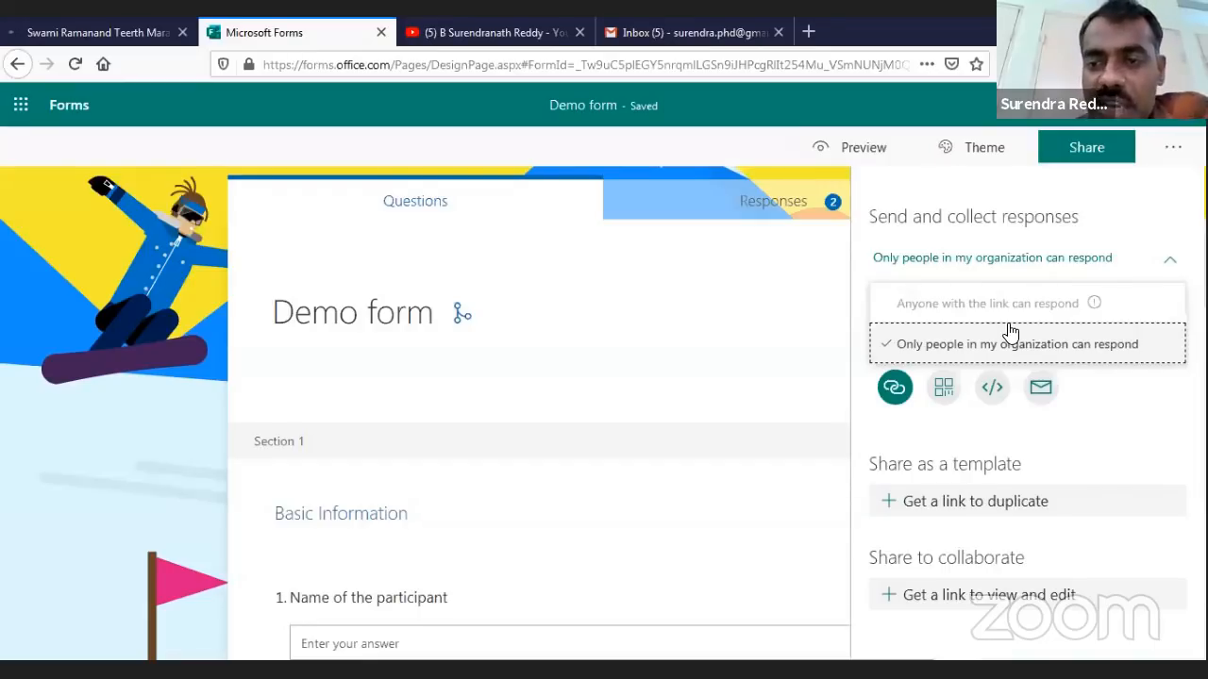
Delete question 10, the payment-receipt upload question, from the Demo form
scroll(472, 453, down, 3)
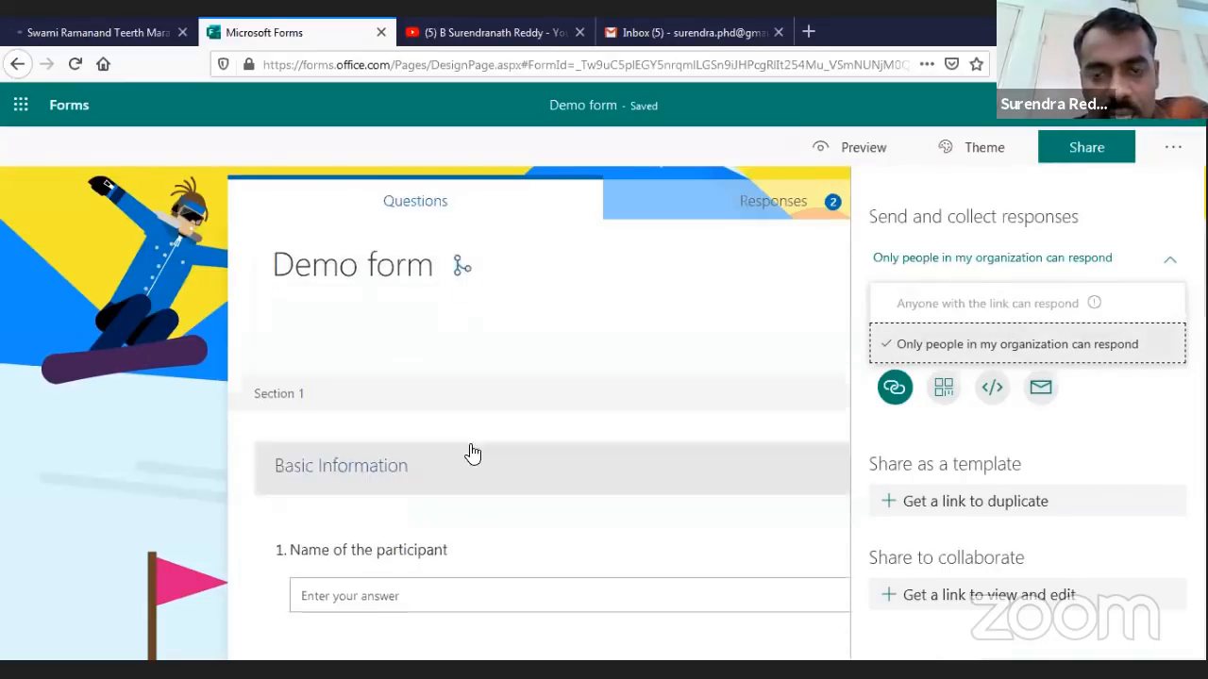
scroll(444, 566, down, 15)
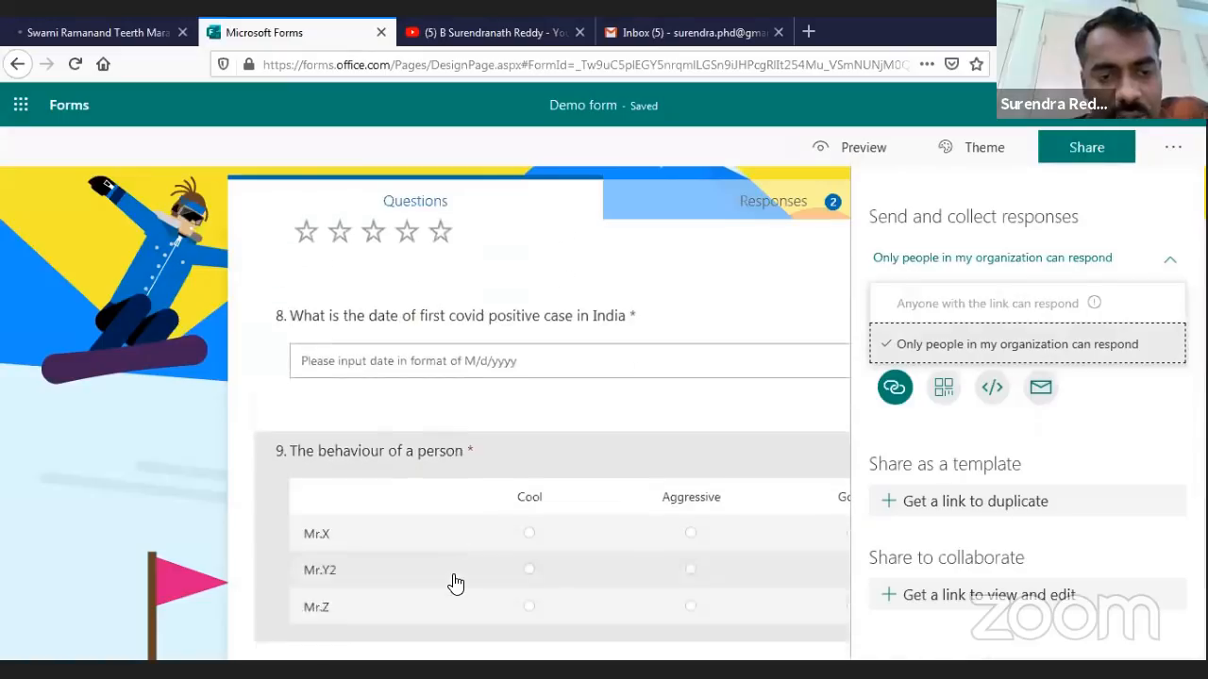
scroll(457, 593, down, 2)
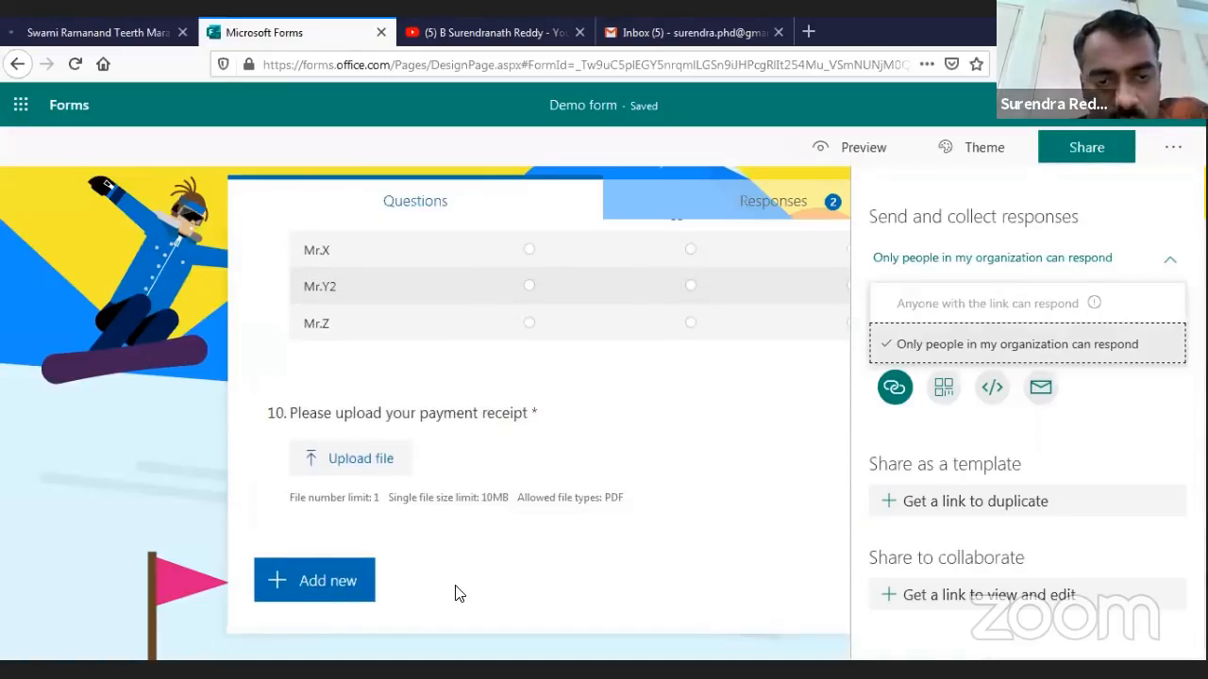
click(692, 488)
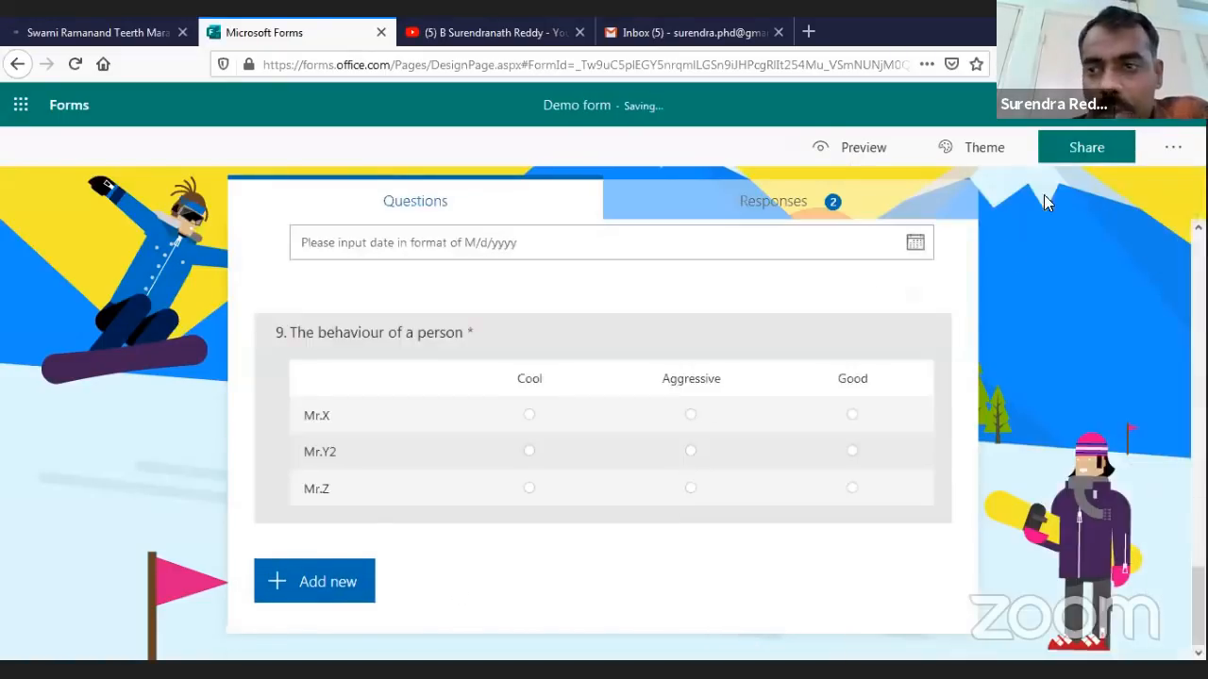
Let anyone with the link respond to the Demo form and copy its response link
click(1117, 151)
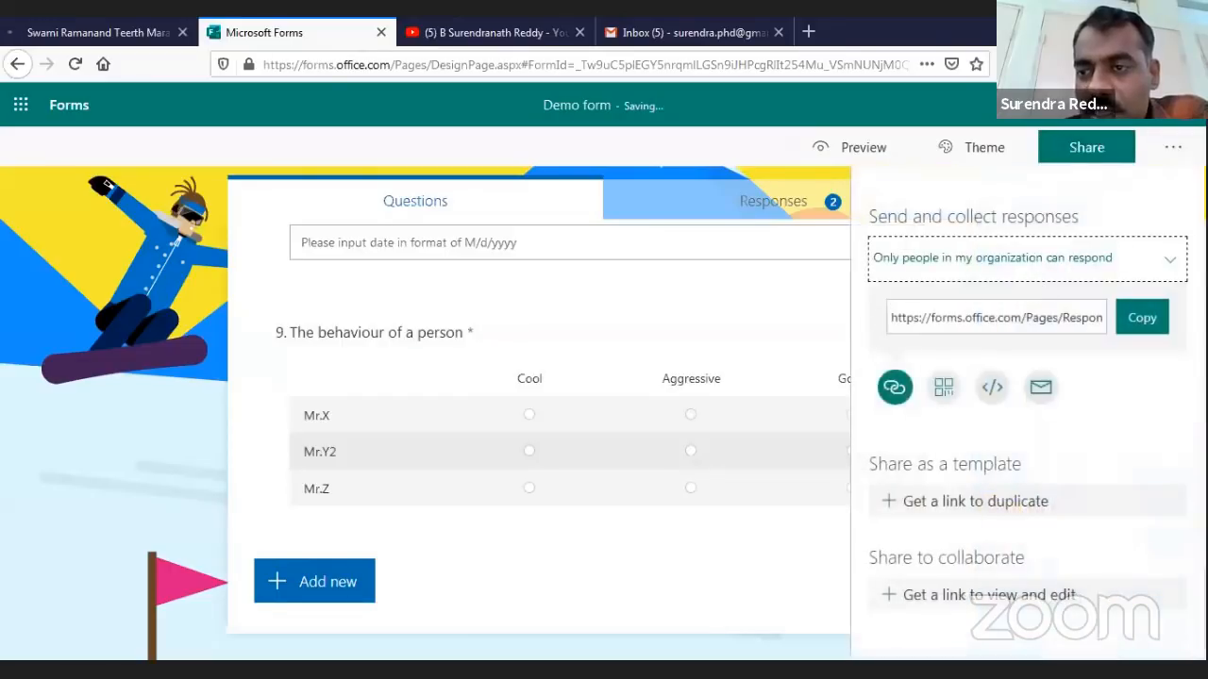
click(1176, 267)
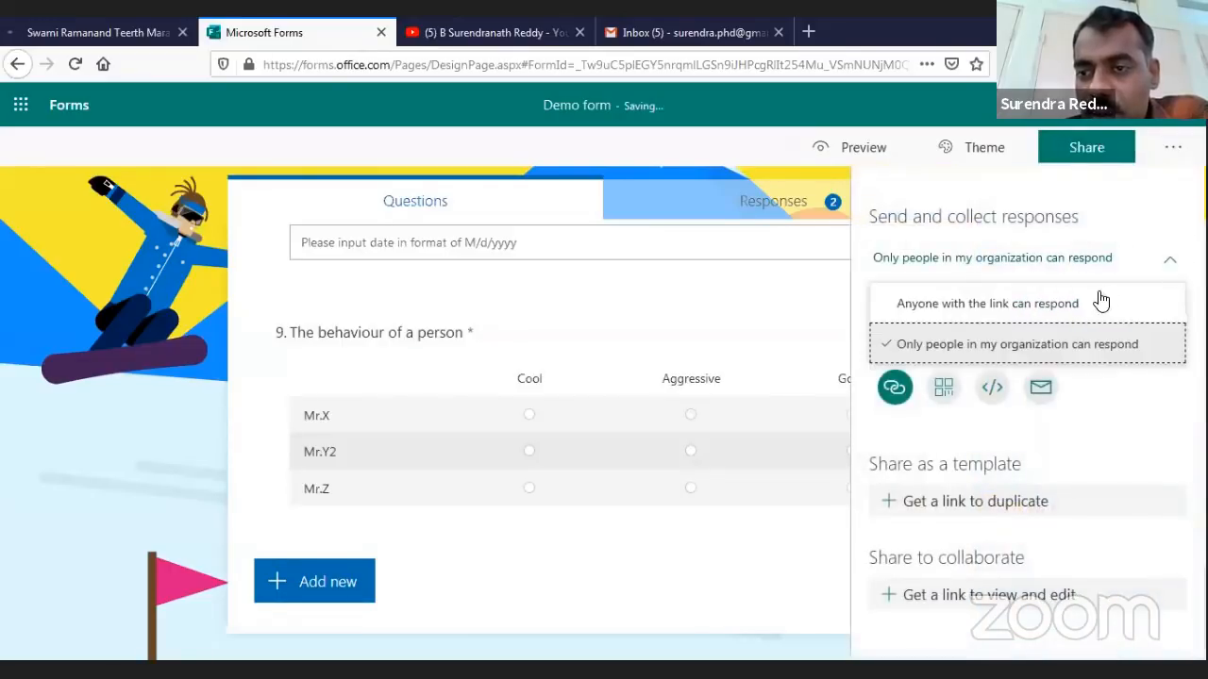
click(1002, 307)
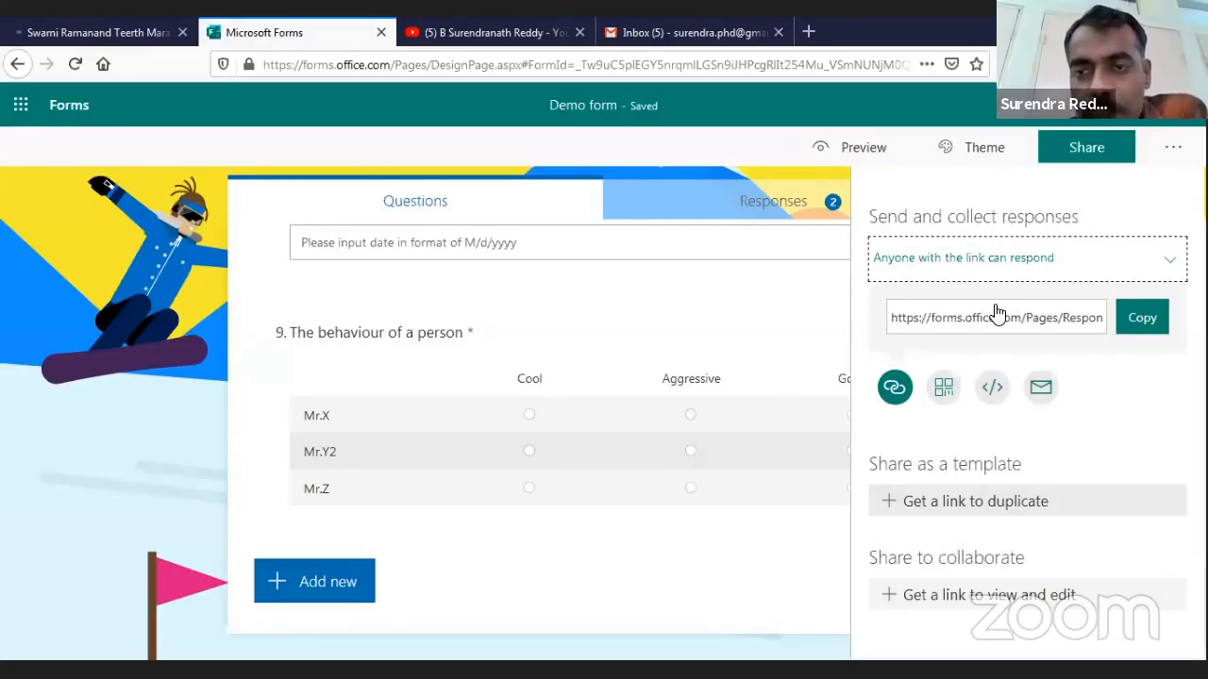
click(1142, 320)
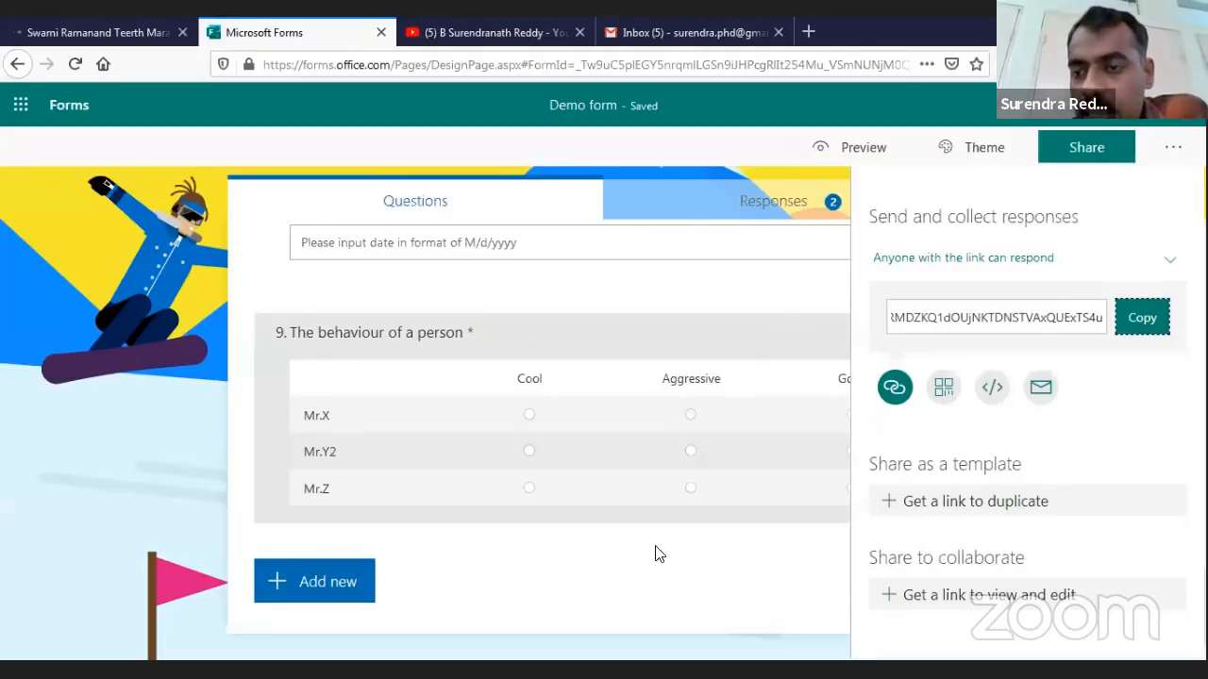
View the form's QR code and embed code, then choose sharing by email
click(943, 387)
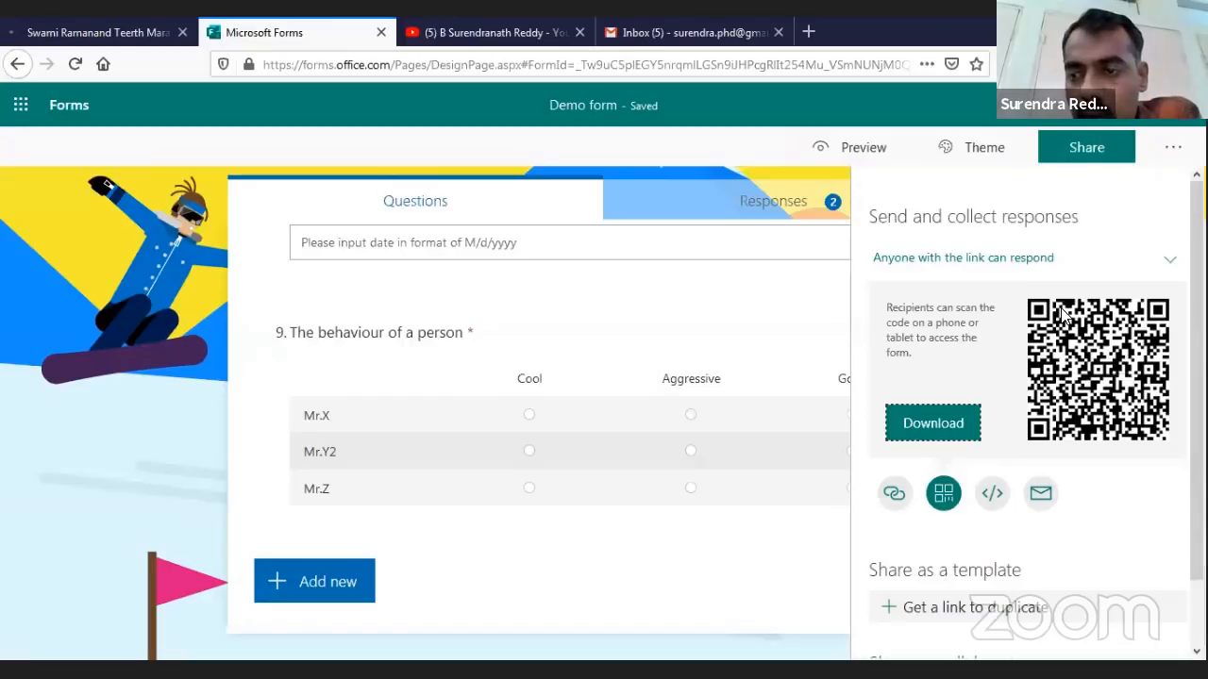
click(991, 494)
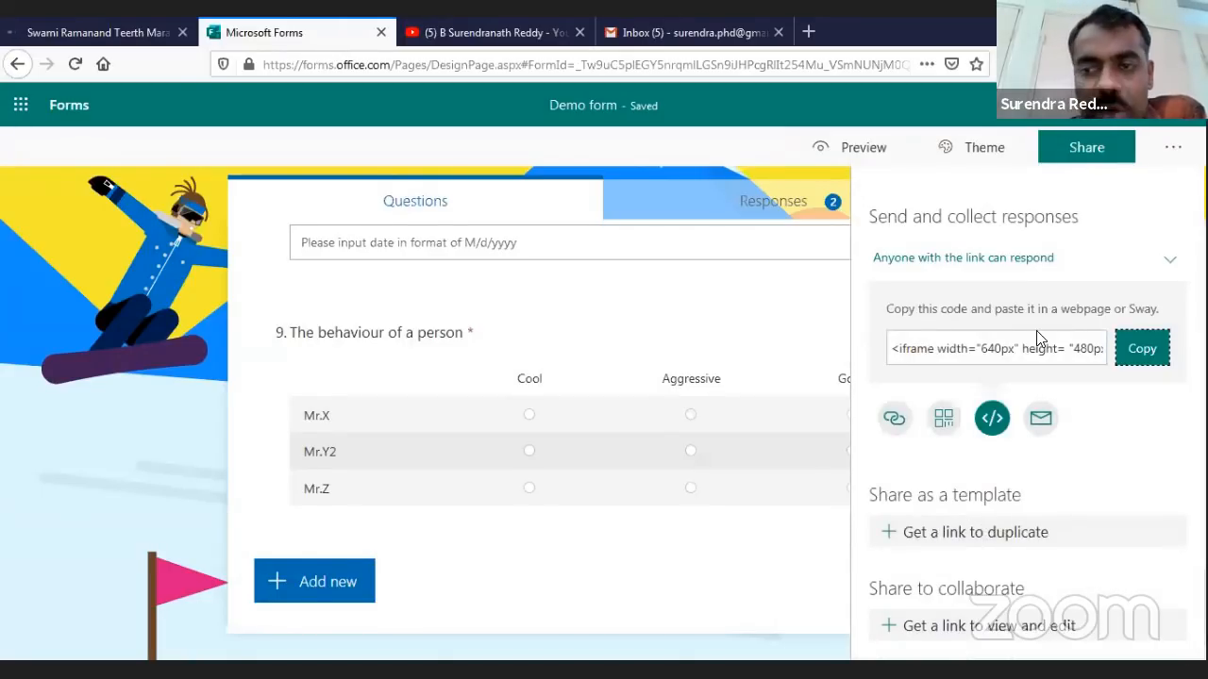
click(1040, 418)
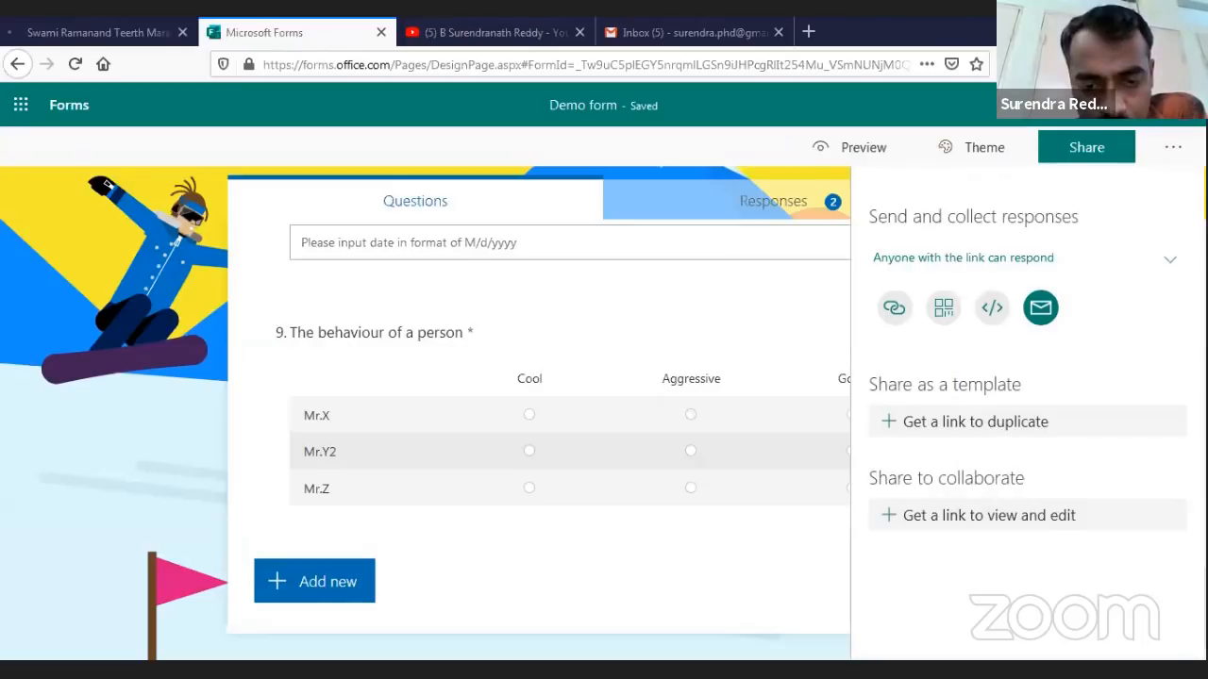
click(1041, 308)
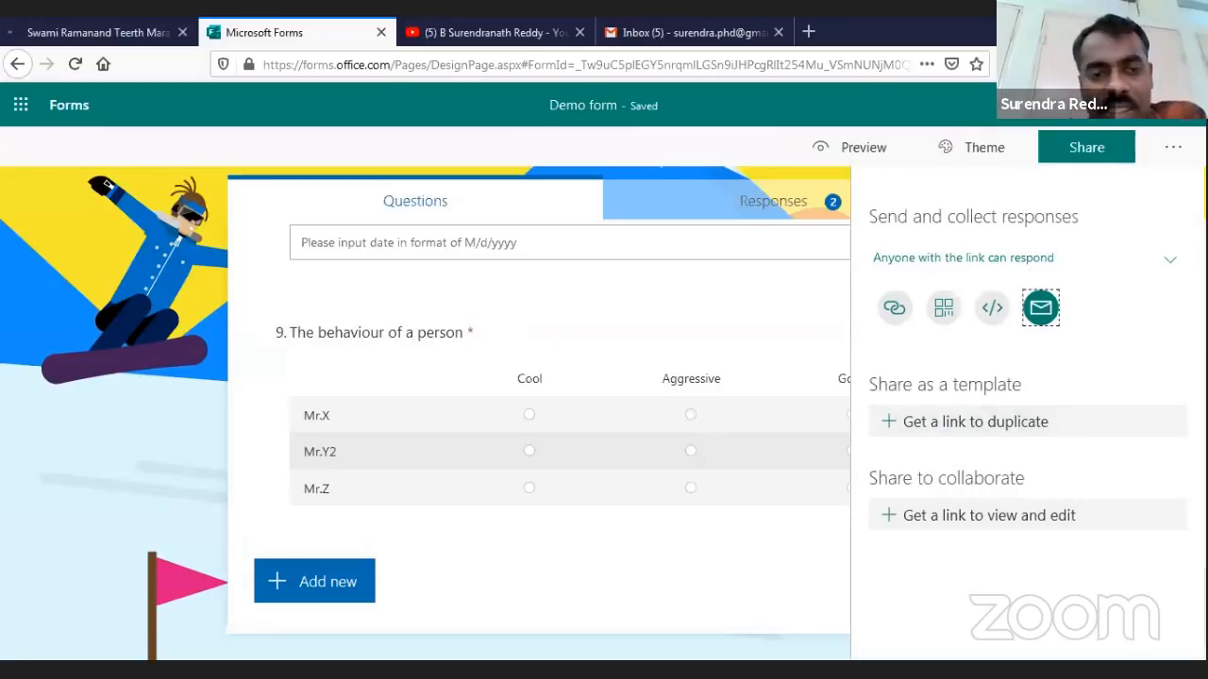
scroll(719, 322, up, 5)
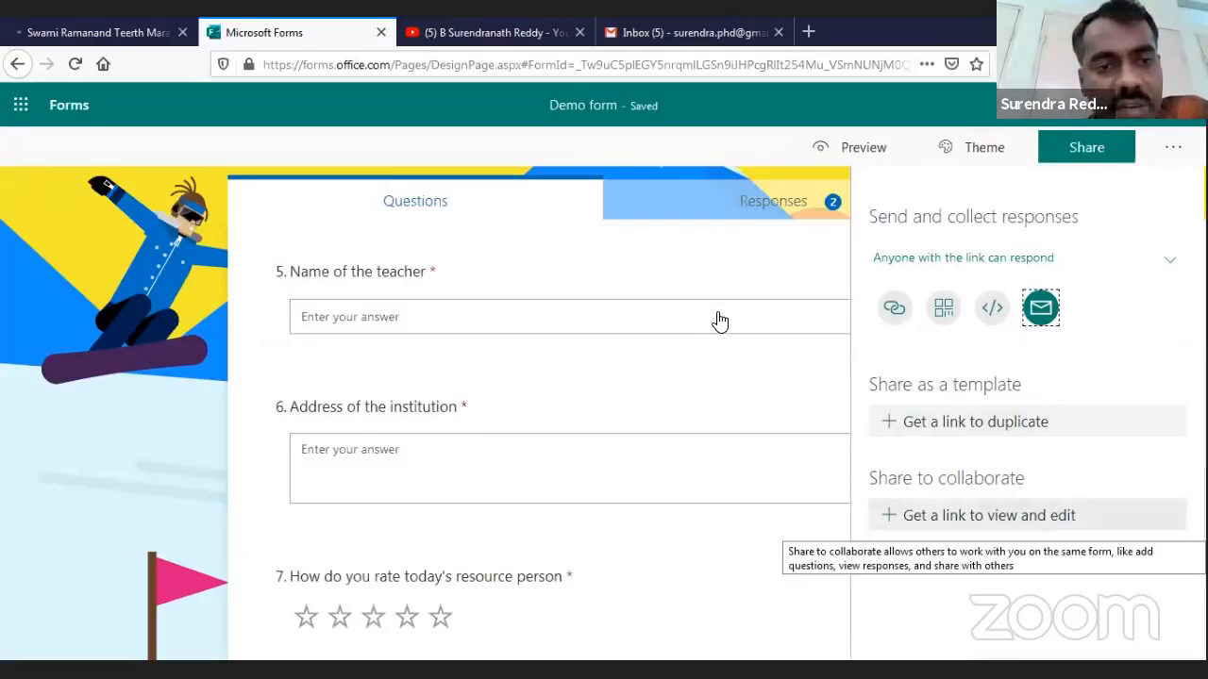
Generate a view-and-edit link for Office 365 work or school users, then close sharing
click(989, 516)
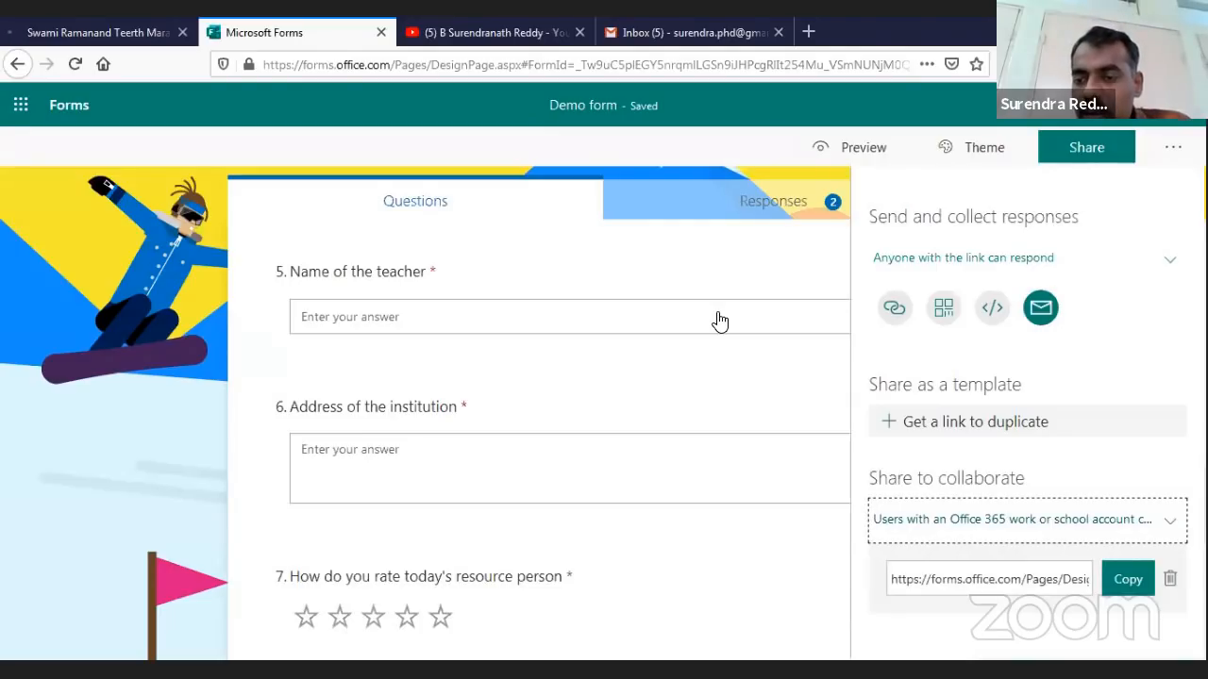
click(1152, 519)
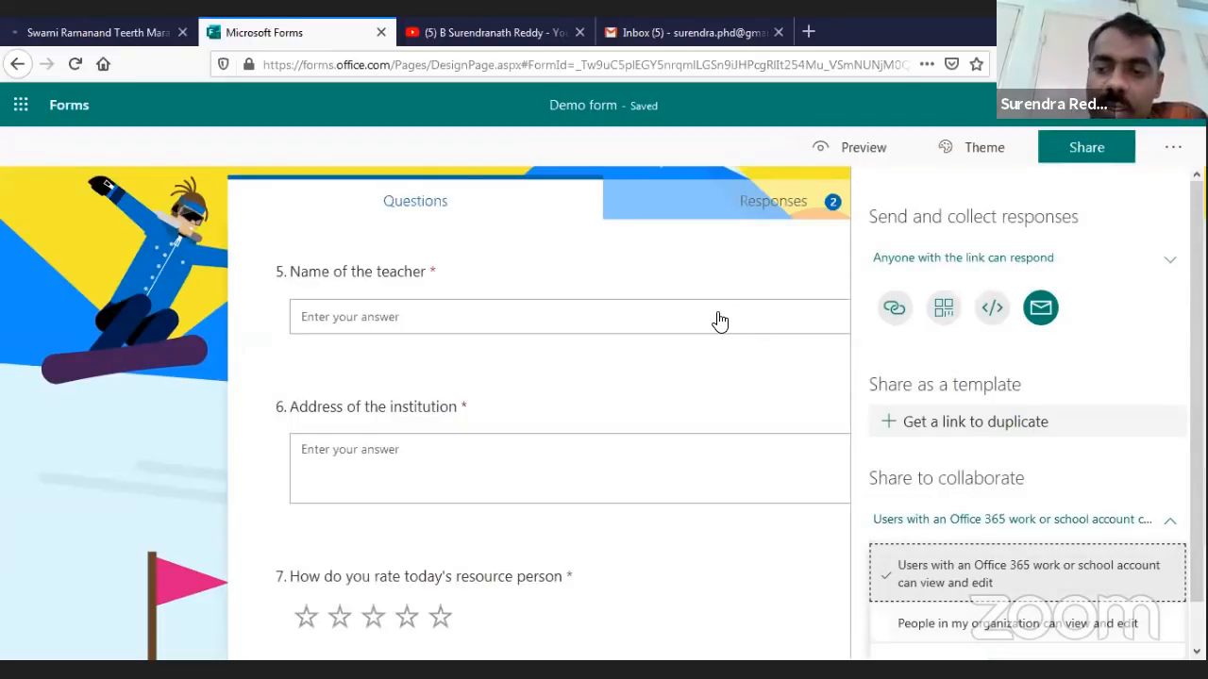
click(1151, 520)
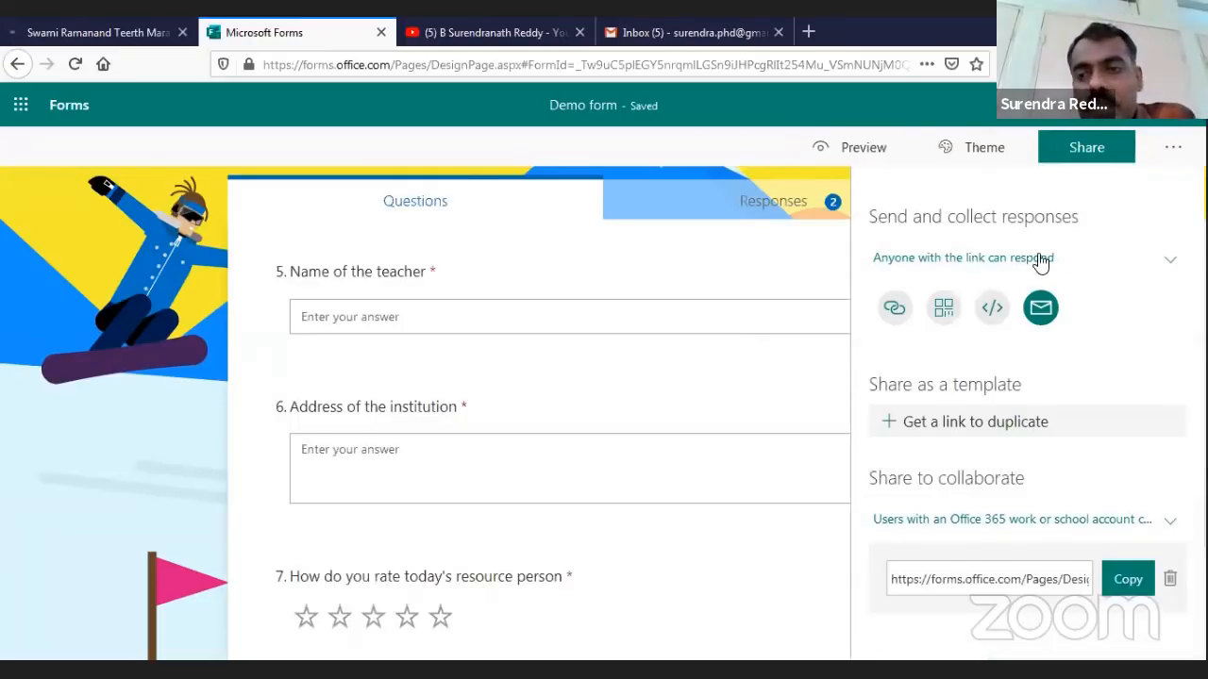
click(1102, 151)
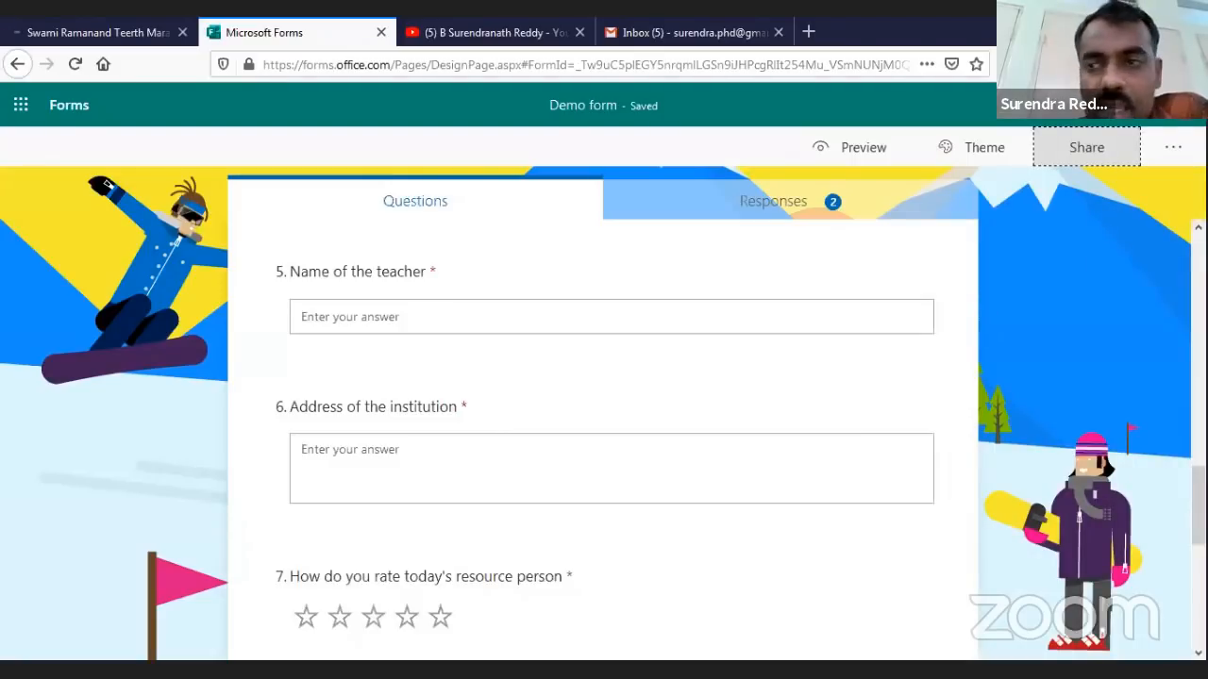
In form settings, try organization-only and one-response-per-person, then revert to anyone with the link
click(1173, 151)
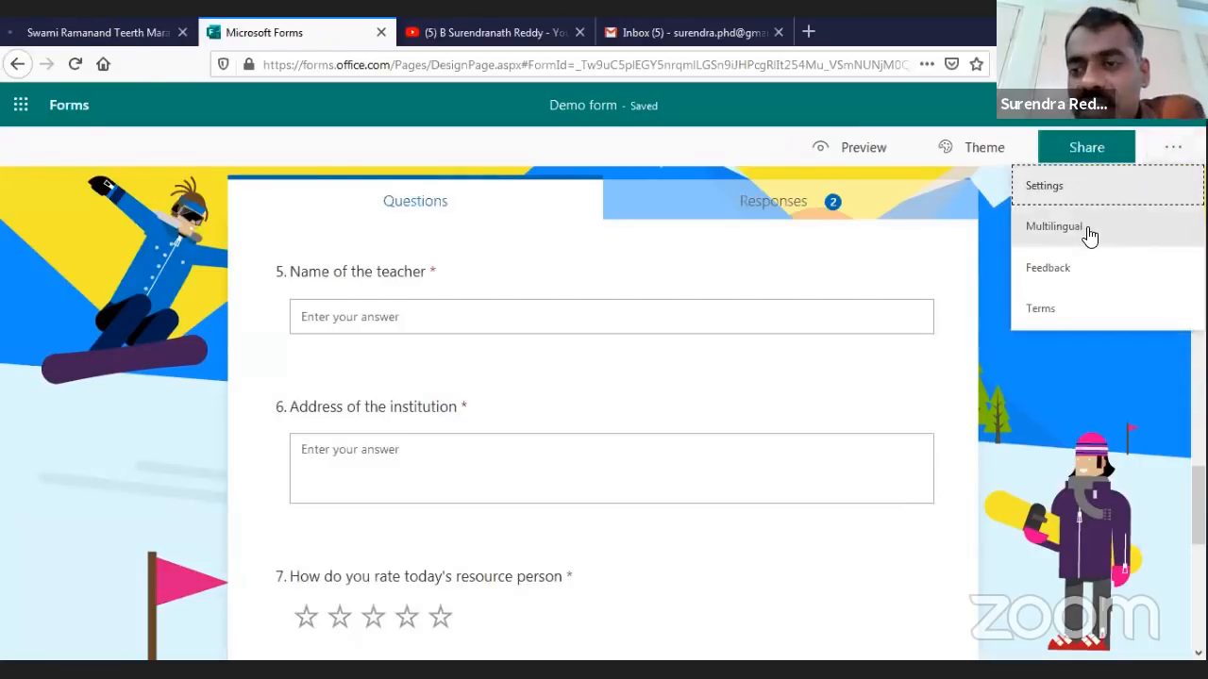
click(1048, 189)
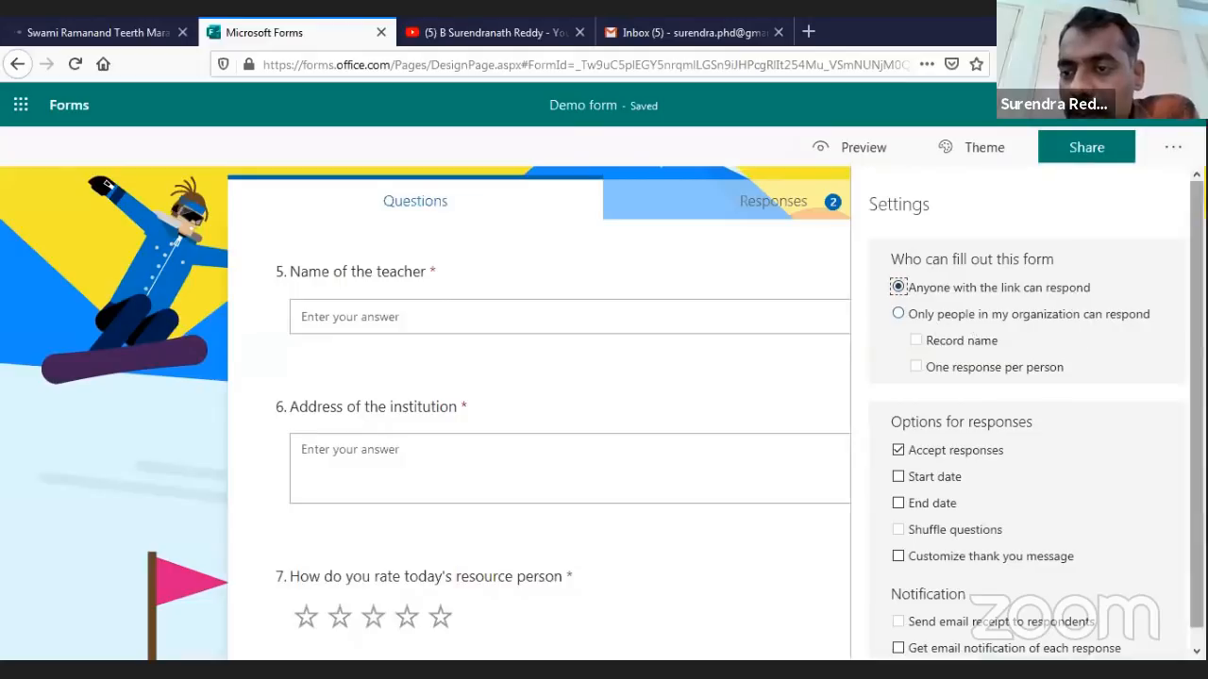
click(899, 313)
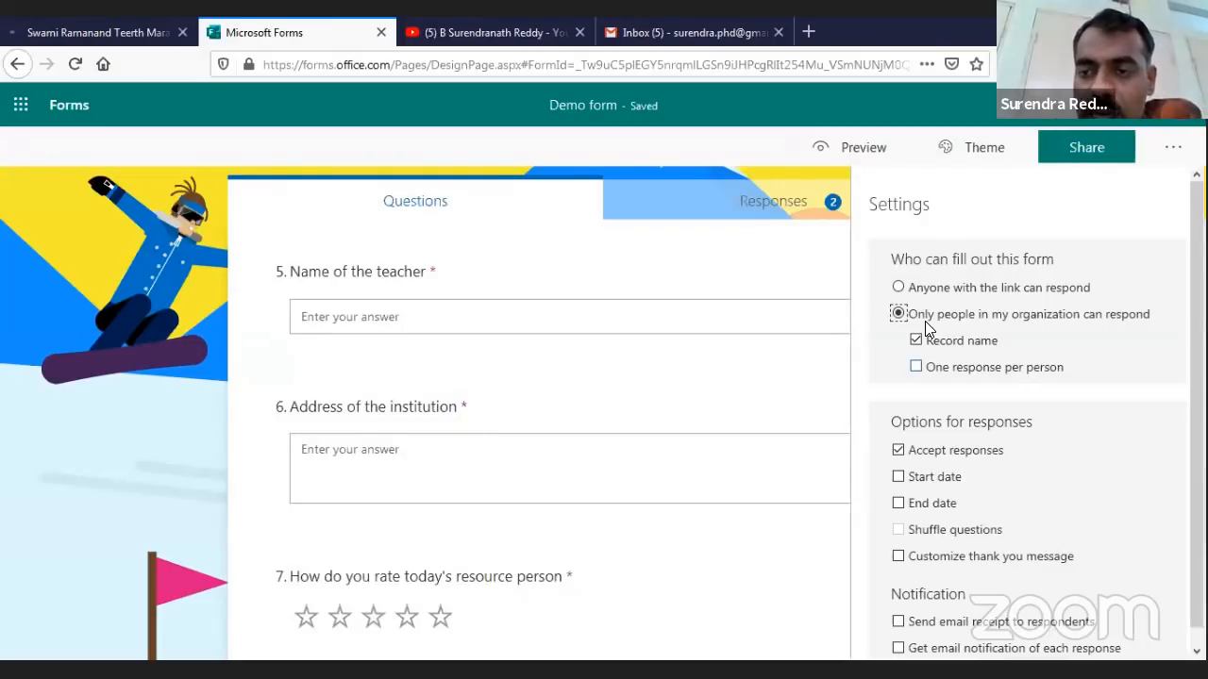
click(916, 366)
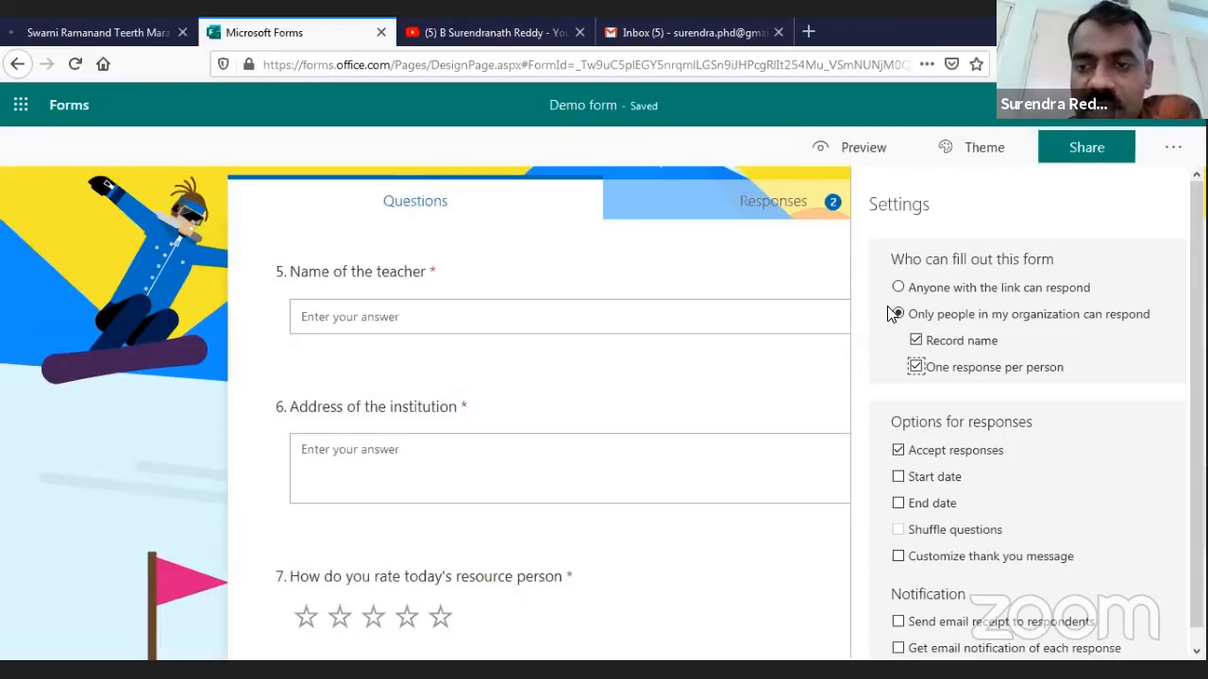
click(897, 287)
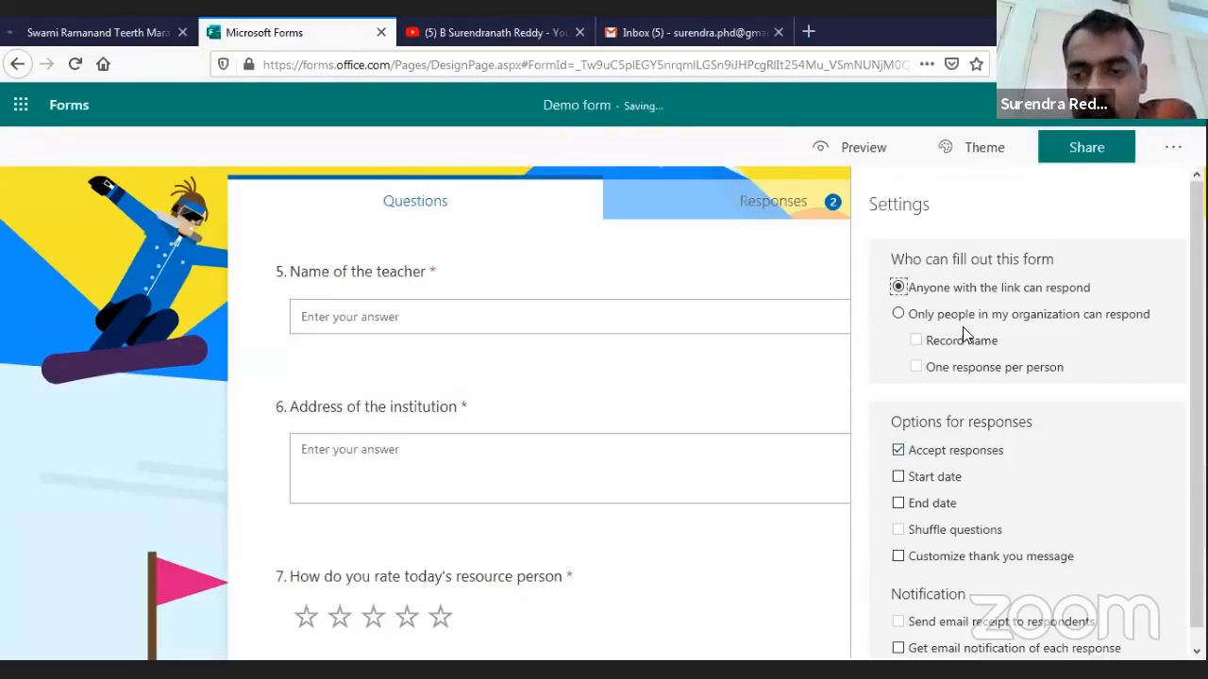
Turn on a response start date of 6/11/2020 at 11:00 AM
drag(891, 423, 1034, 423)
click(1038, 423)
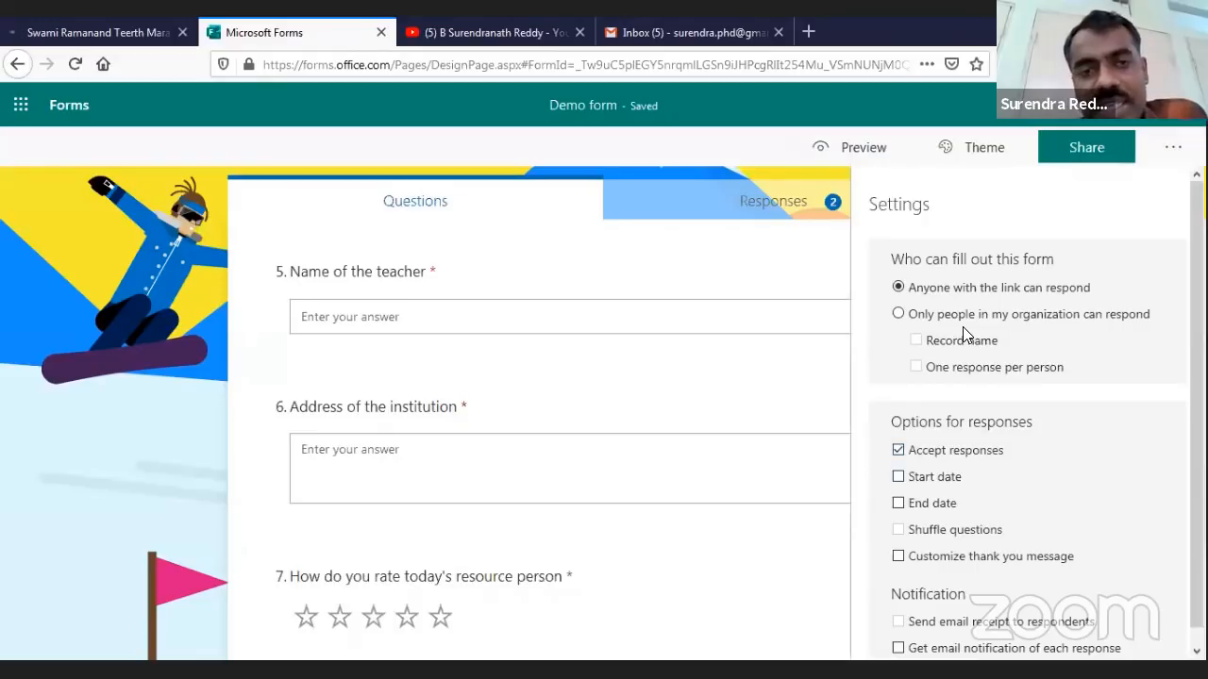
scroll(964, 334, down, 1)
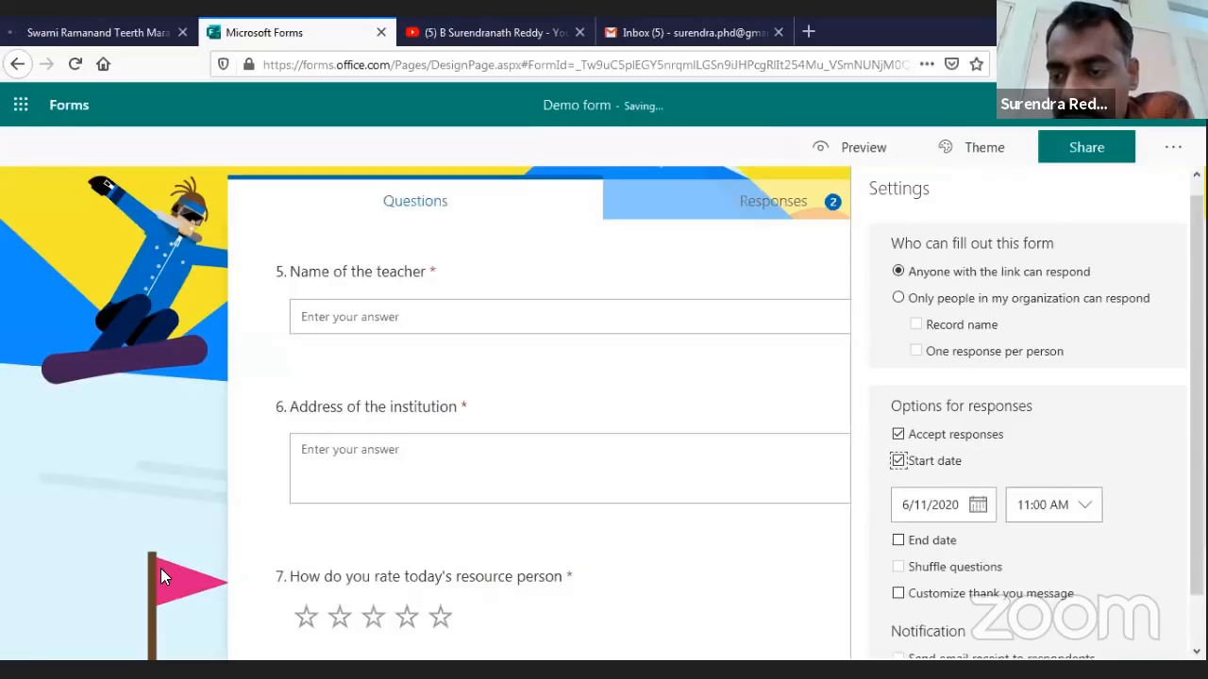
Set the start time to 12:15 AM, add an end date, and set the end time to 1:15 AM
click(1083, 505)
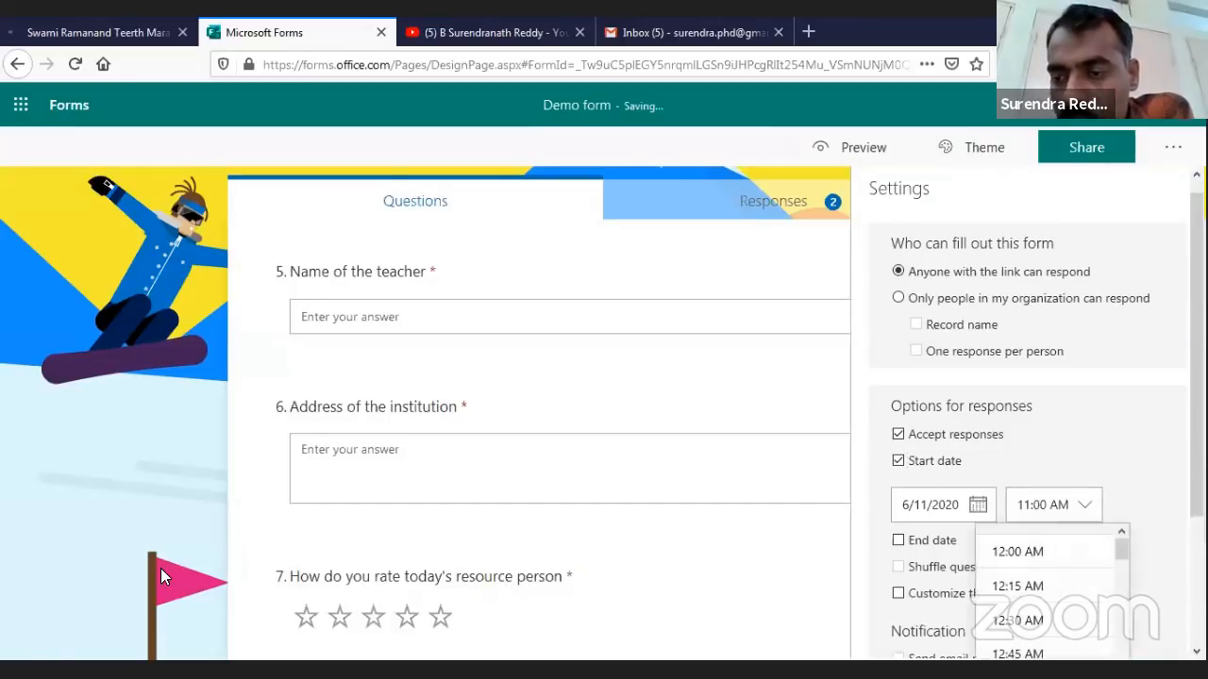
click(1044, 582)
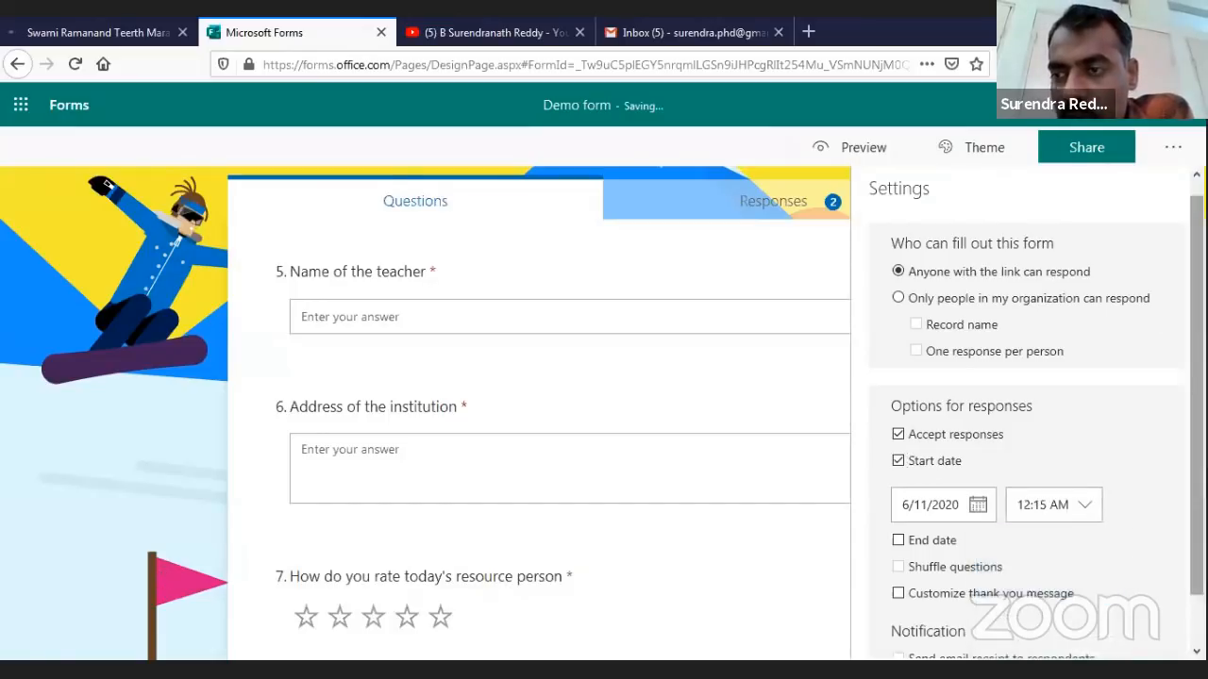
scroll(1168, 297, down, 1)
click(898, 488)
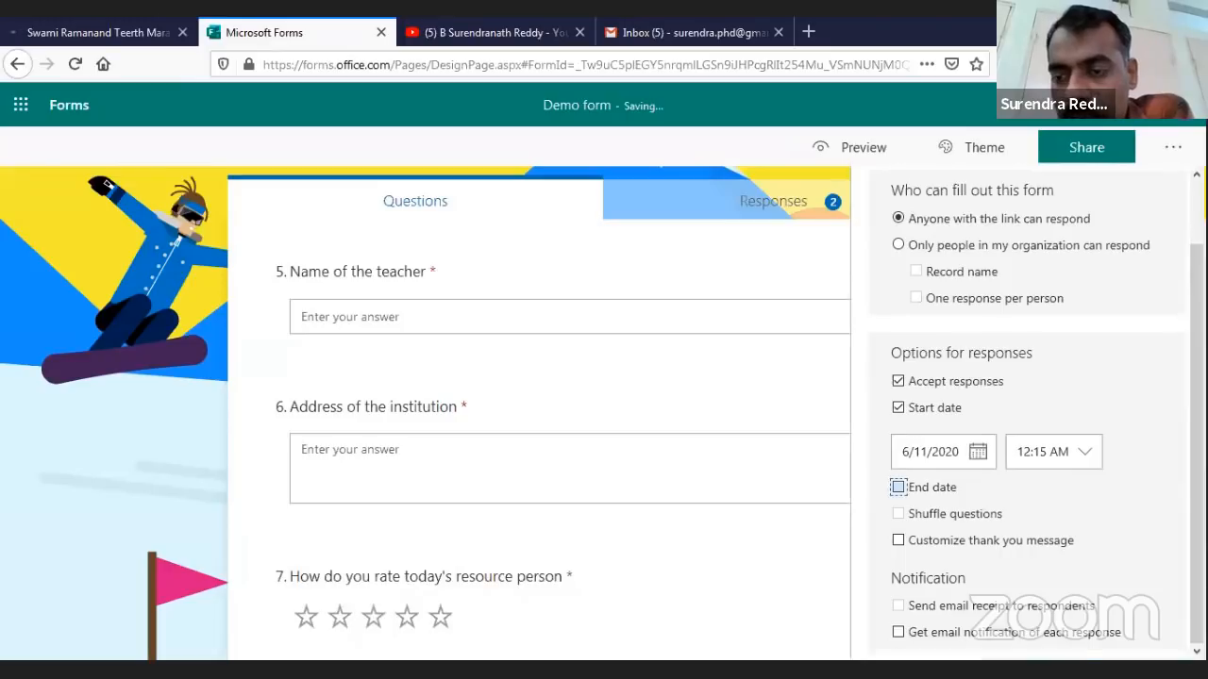
click(1084, 532)
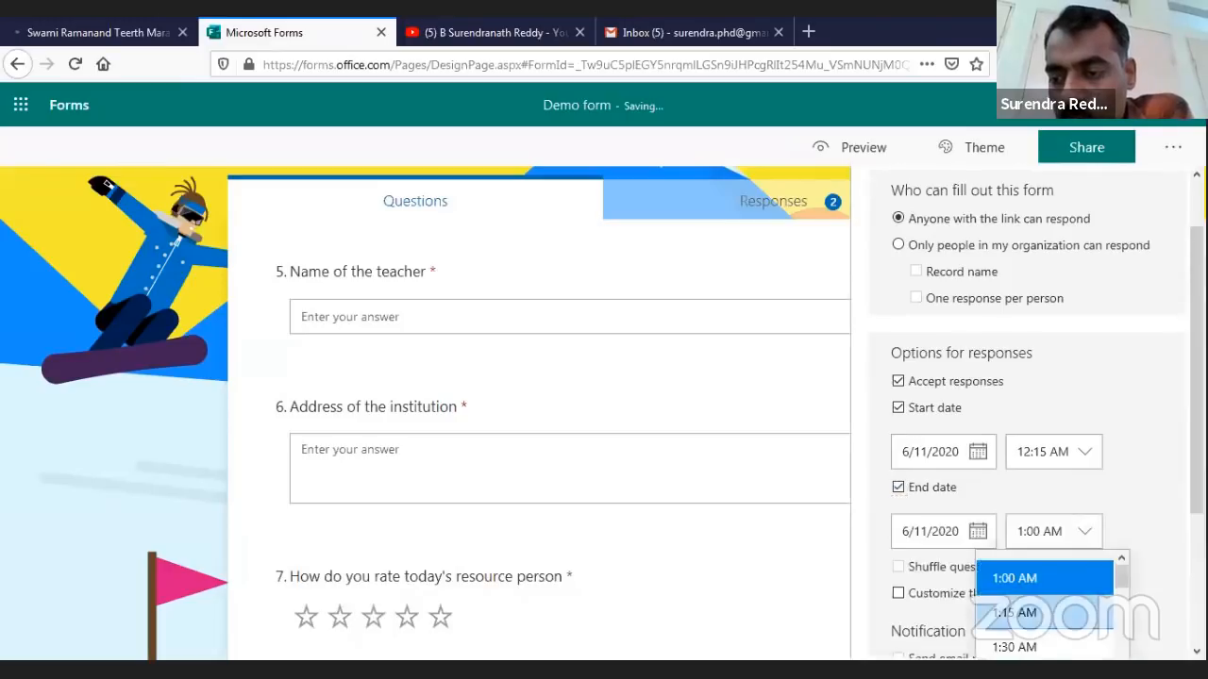
click(1038, 613)
Correct the response window to start at 12:15 PM and end at 1:15 PM
click(1084, 531)
click(1084, 452)
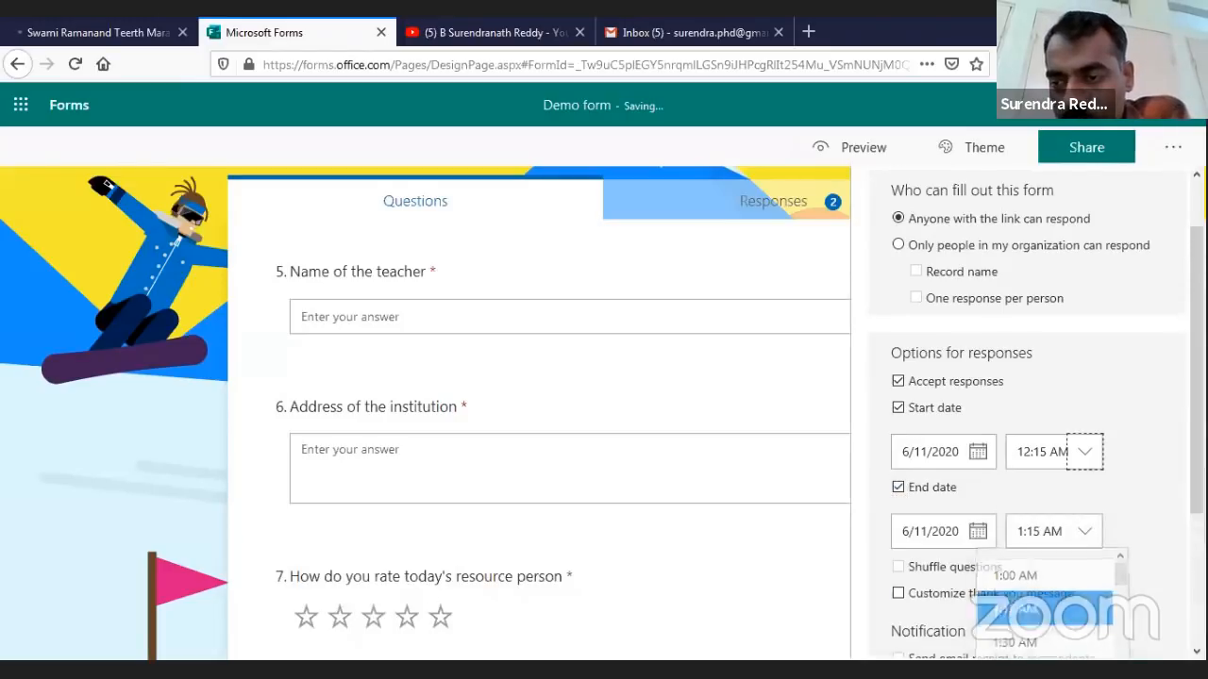
scroll(1045, 613, down, 5)
scroll(1045, 578, down, 1)
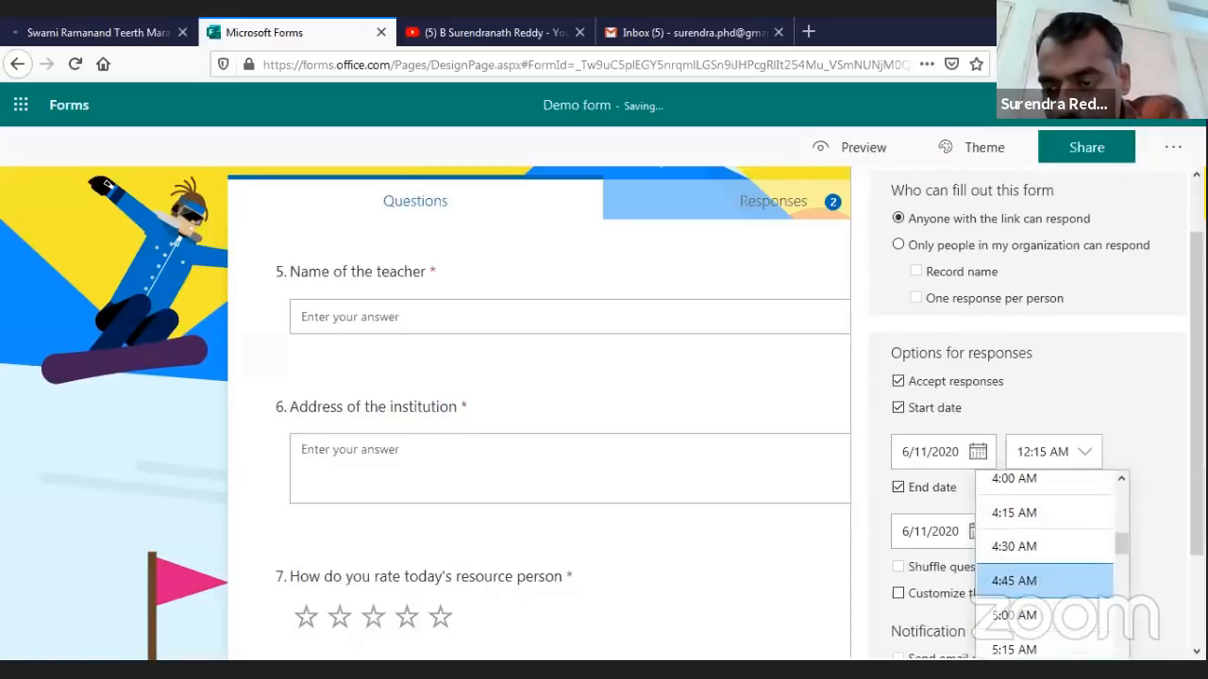
scroll(1044, 577, down, 10)
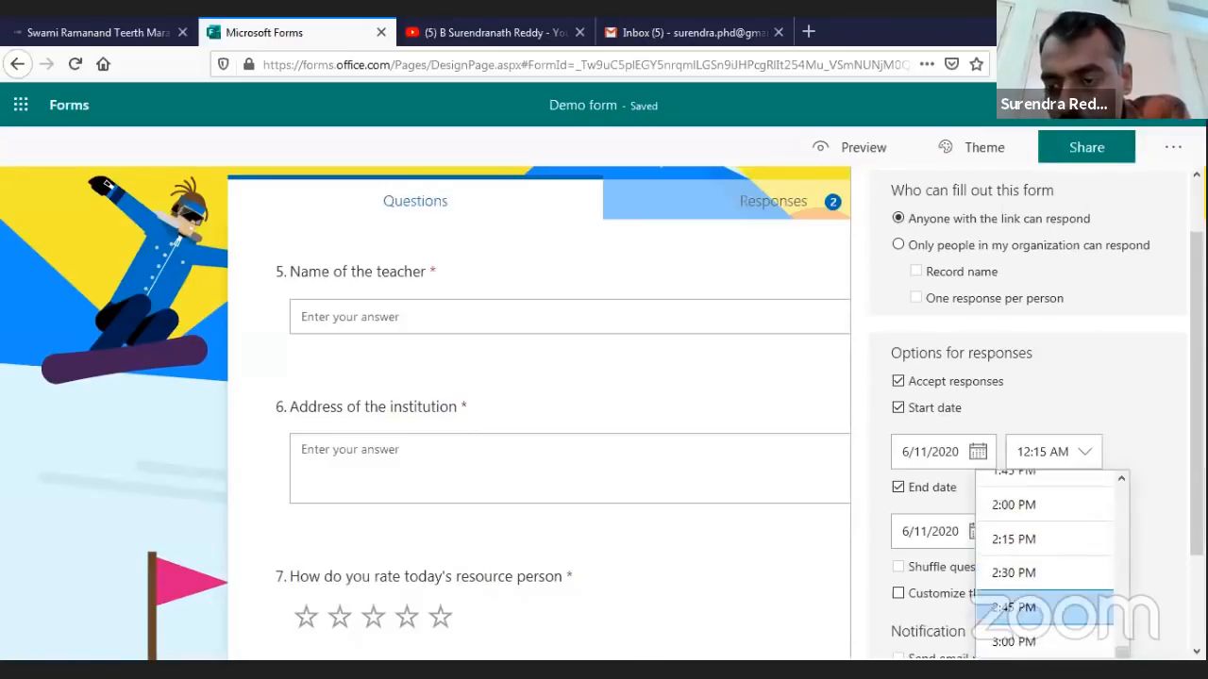
scroll(1045, 551, up, 2)
click(1038, 566)
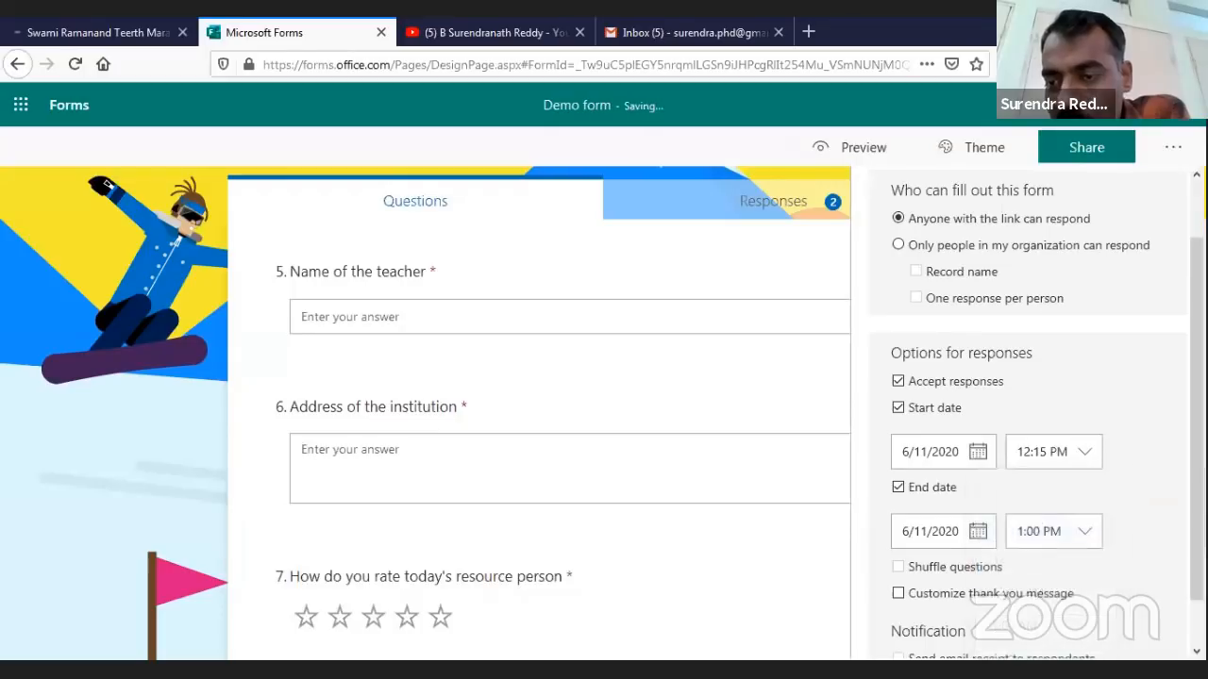
click(1054, 532)
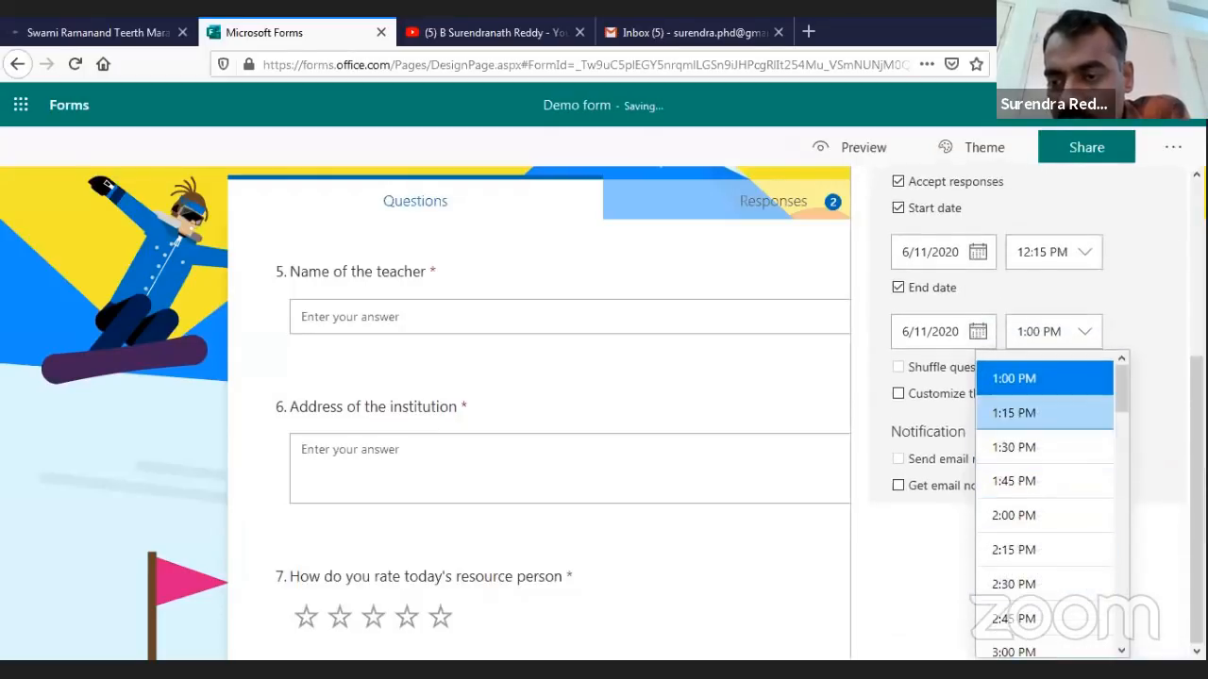
click(1024, 412)
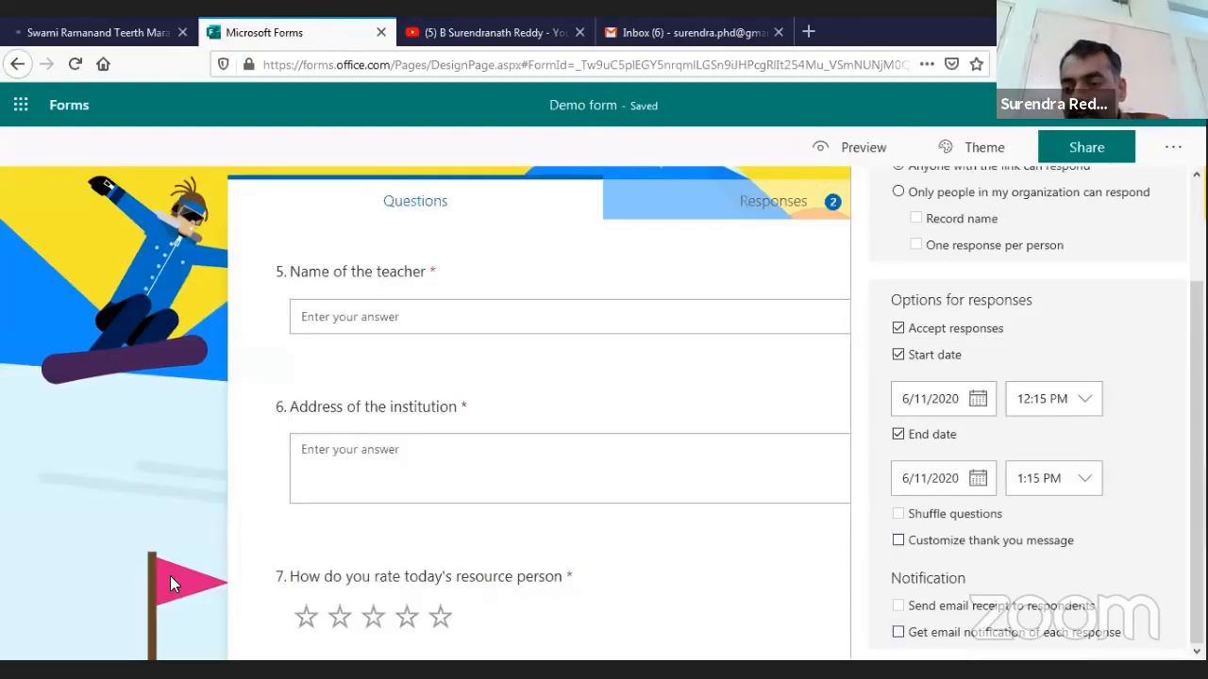
Enable a custom thank-you message and append 'Please join telegram link:' to the default text
key(space)
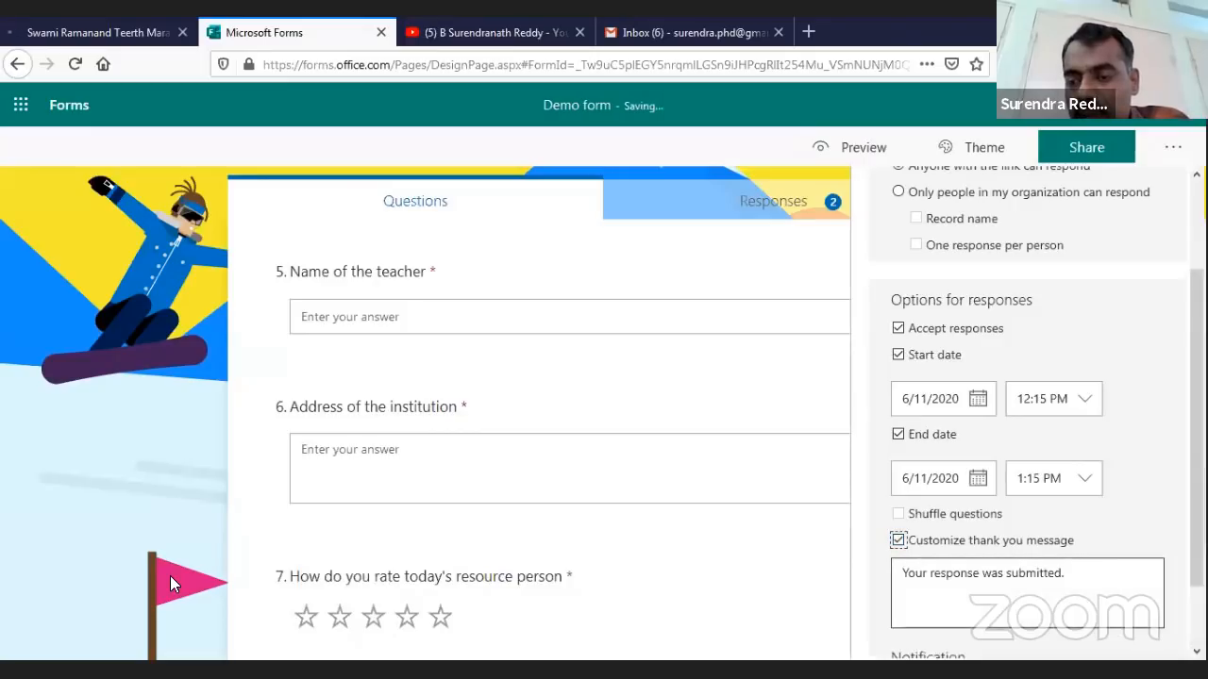
key(Tab)
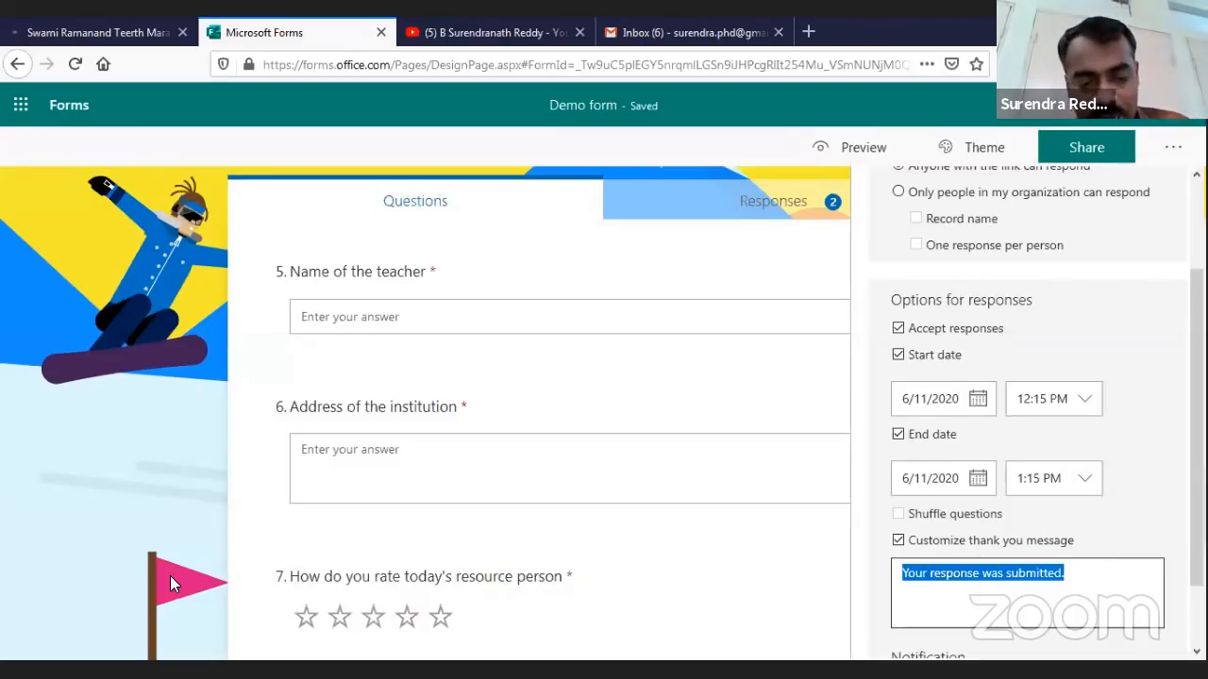
key(End)
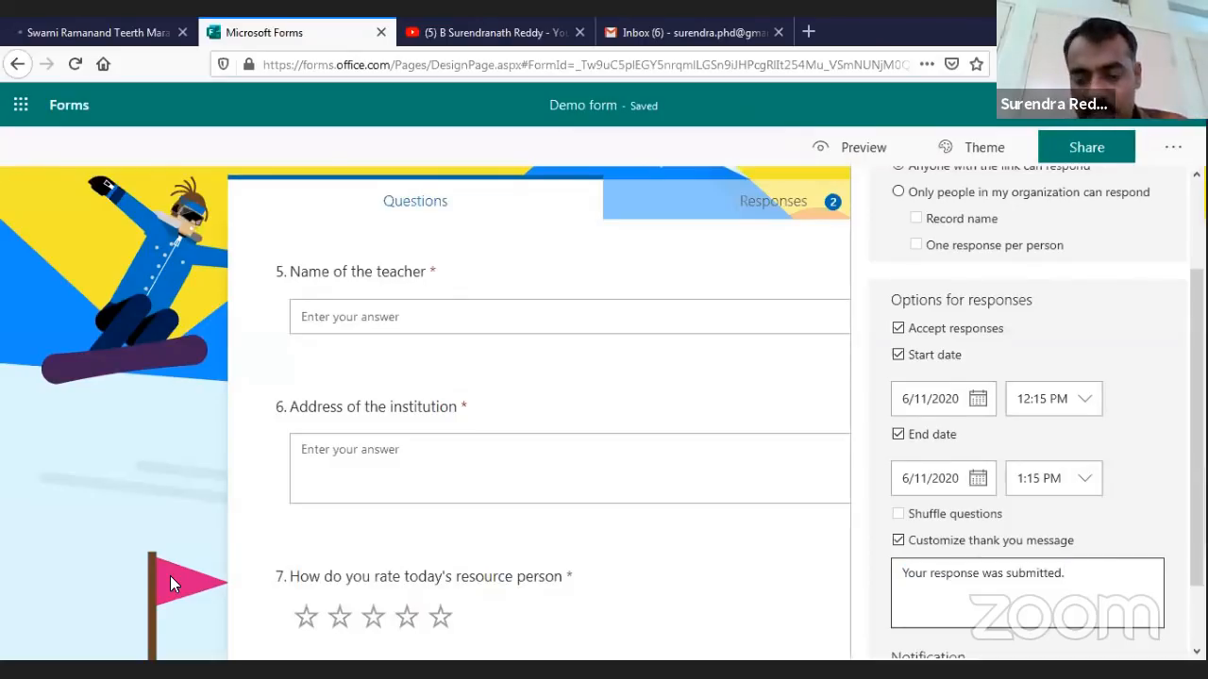
text(Please join a)
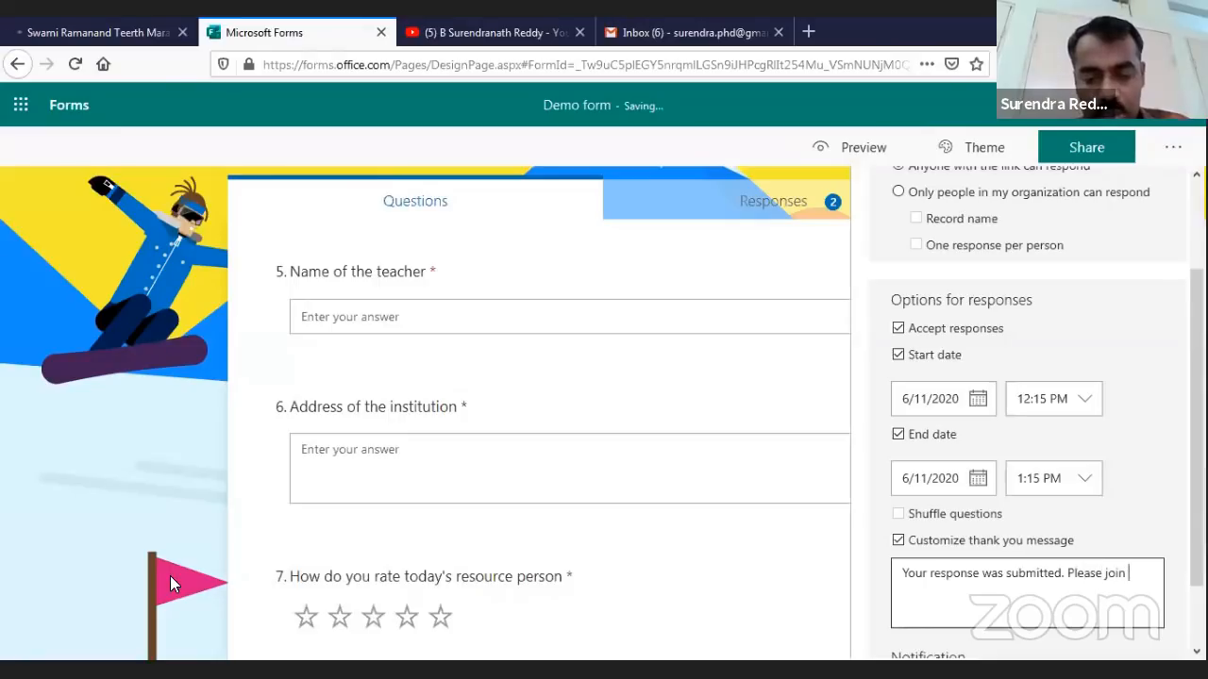
key(BackSpace)
text(teleg)
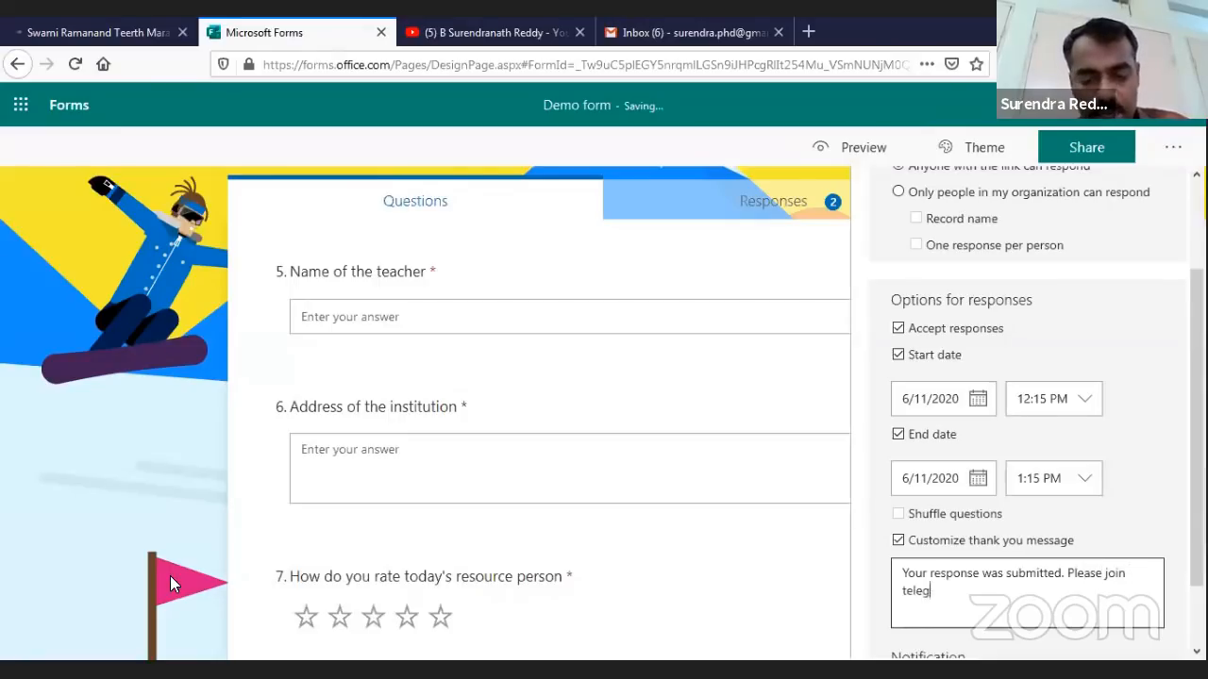
text(ram link:)
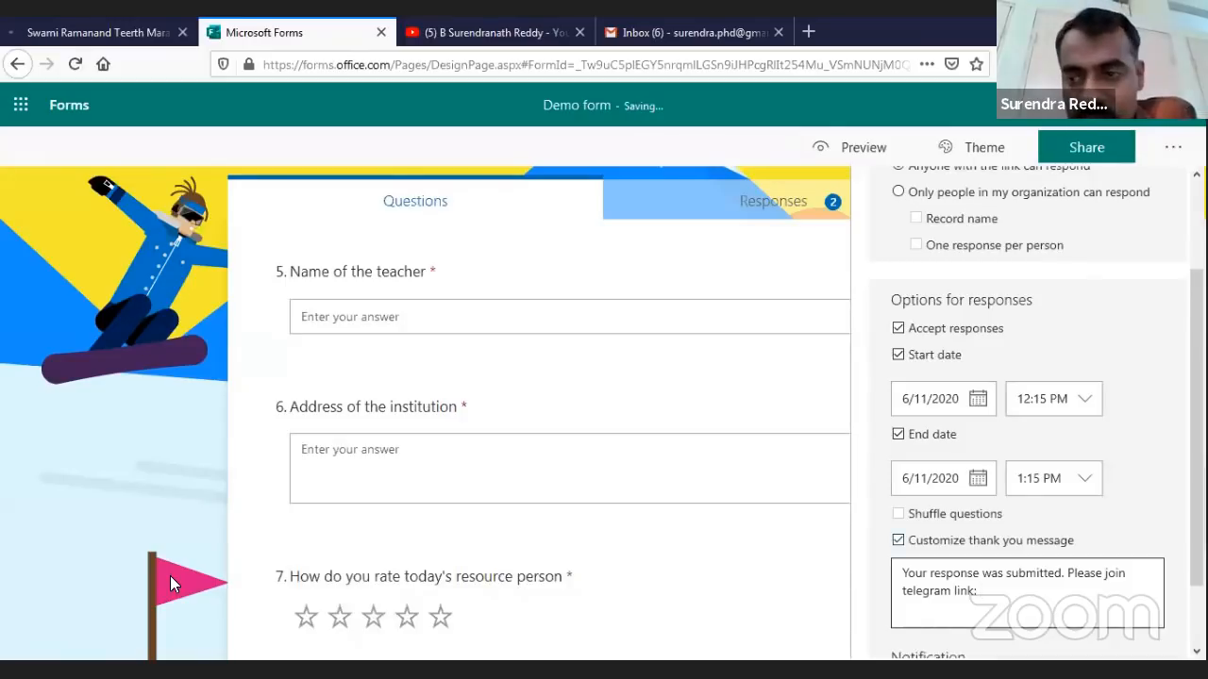
scroll(1027, 585, down, 2)
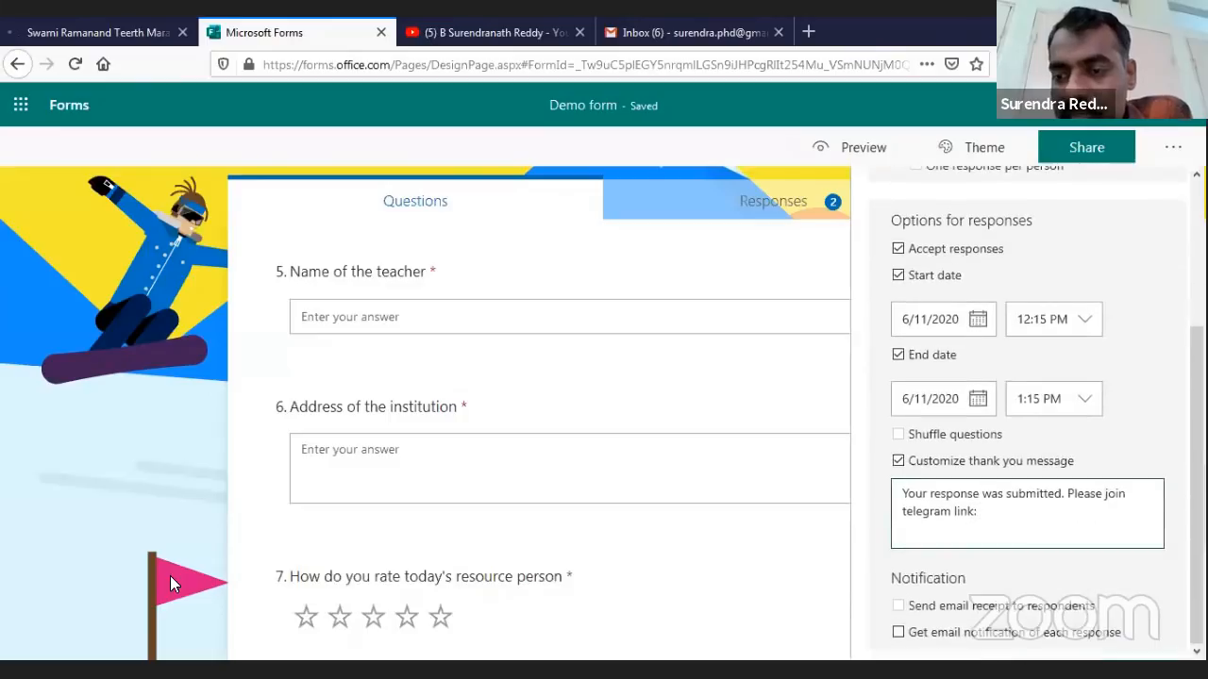
scroll(1000, 538, up, 3)
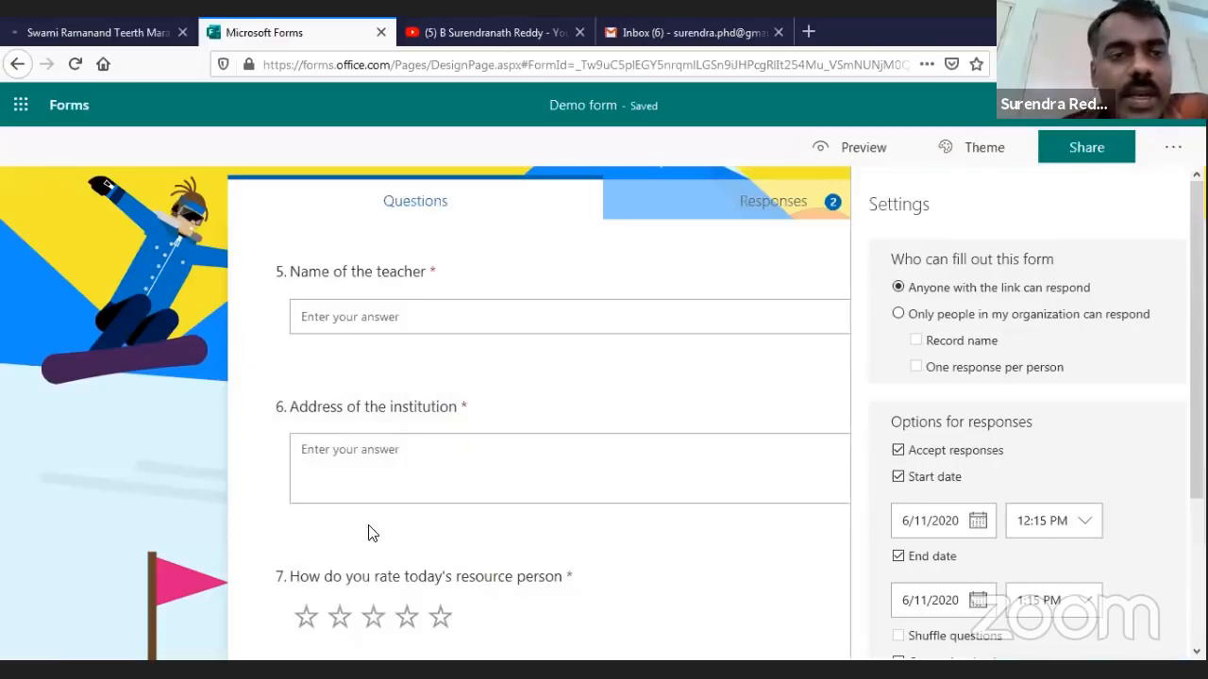
scroll(480, 488, up, 5)
scroll(628, 387, up, 3)
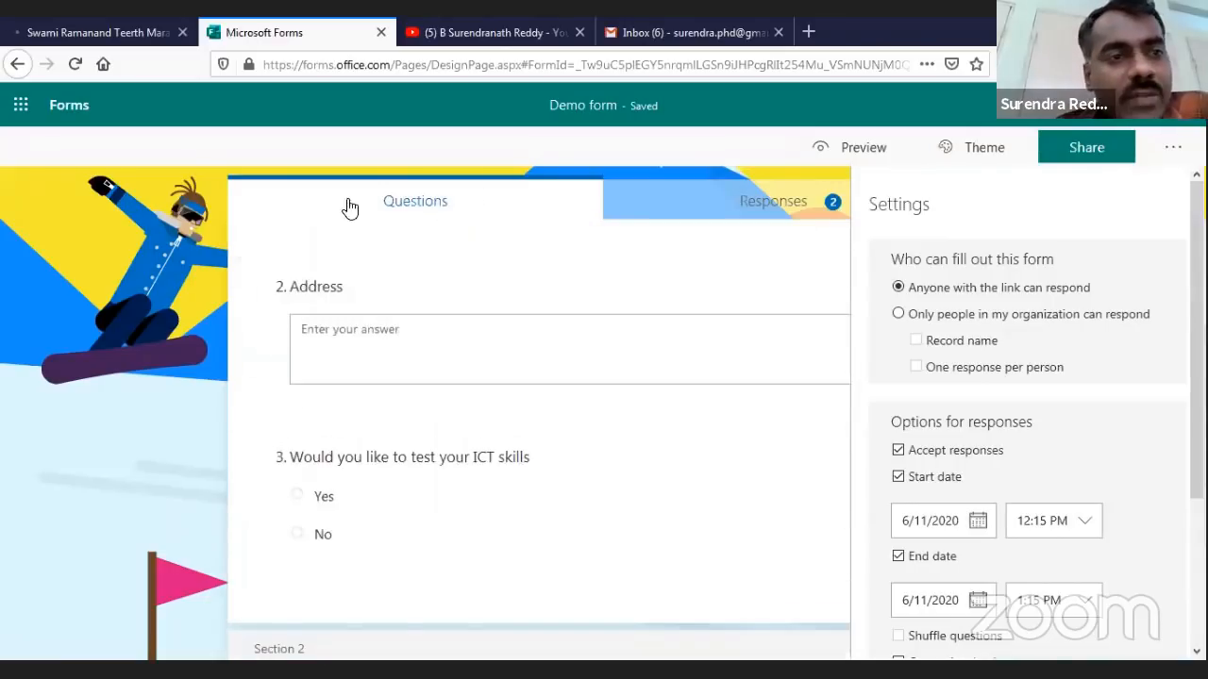
scroll(609, 368, up, 5)
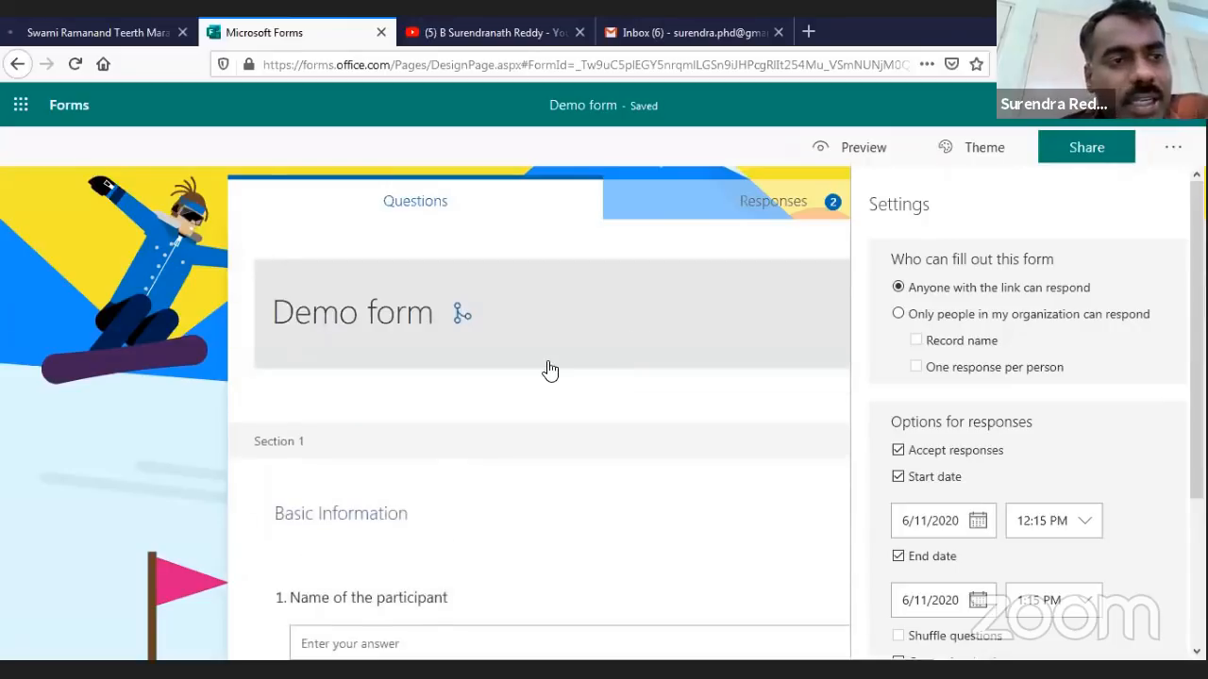
Create a new quiz titled 'Quiz through Microsoft forms', fixing the 'Microsfot' typo
click(71, 121)
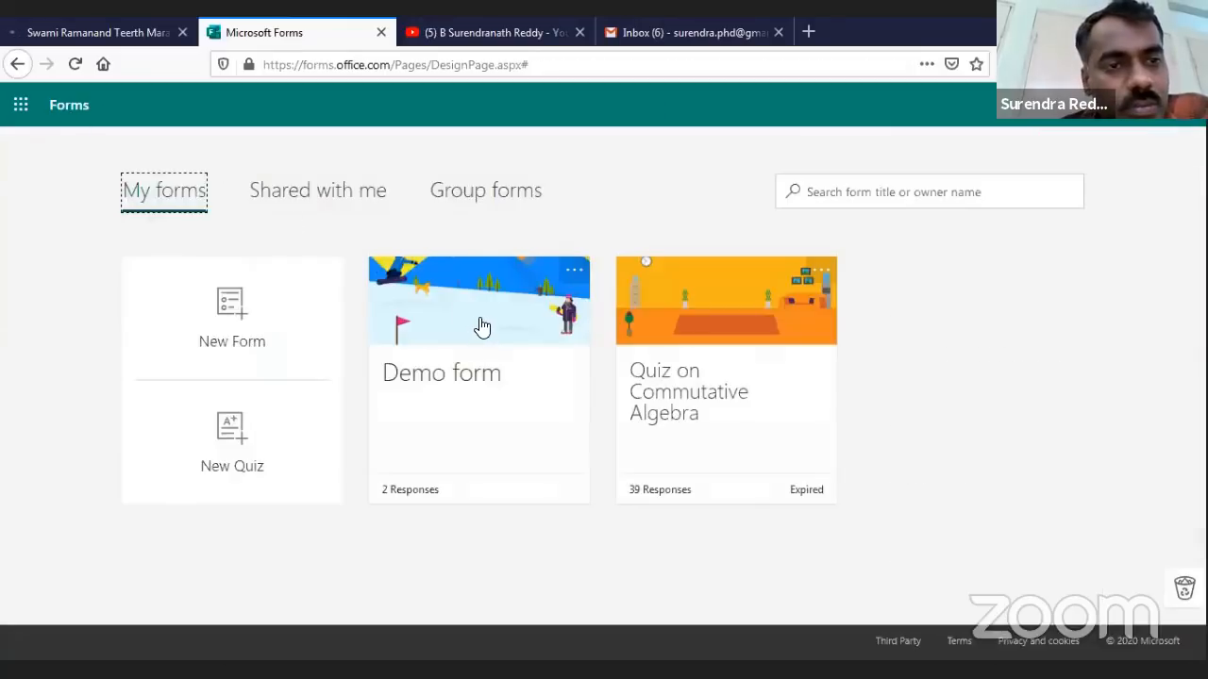
click(225, 441)
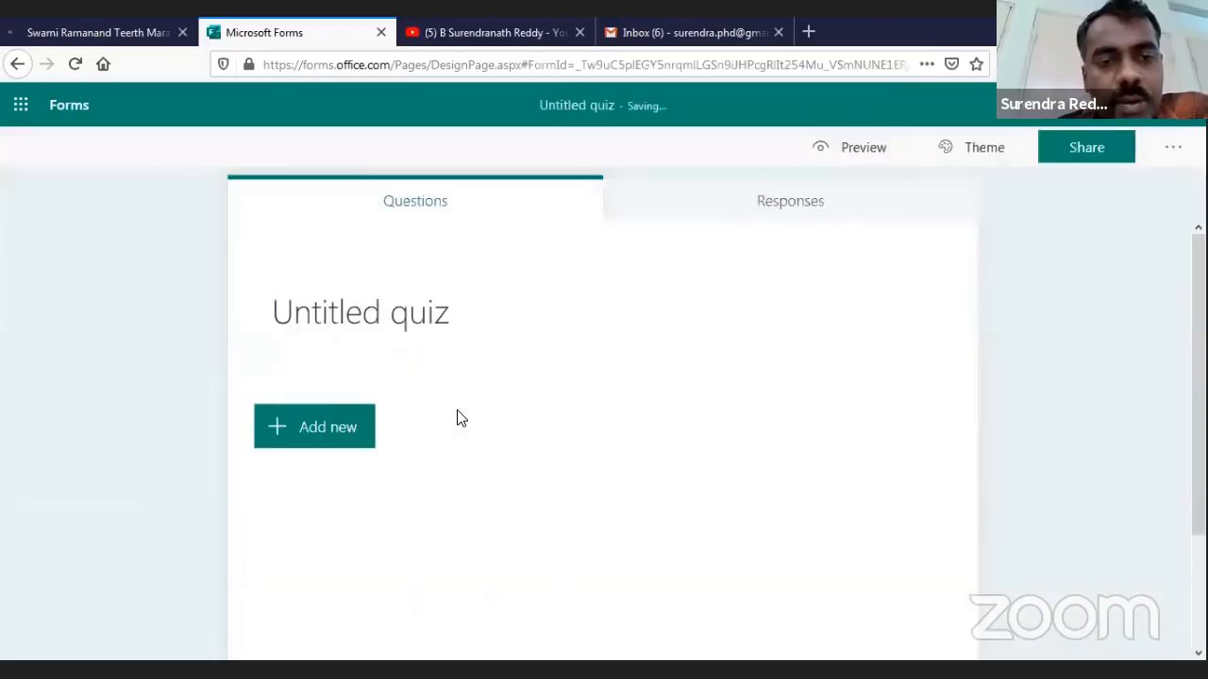
click(424, 318)
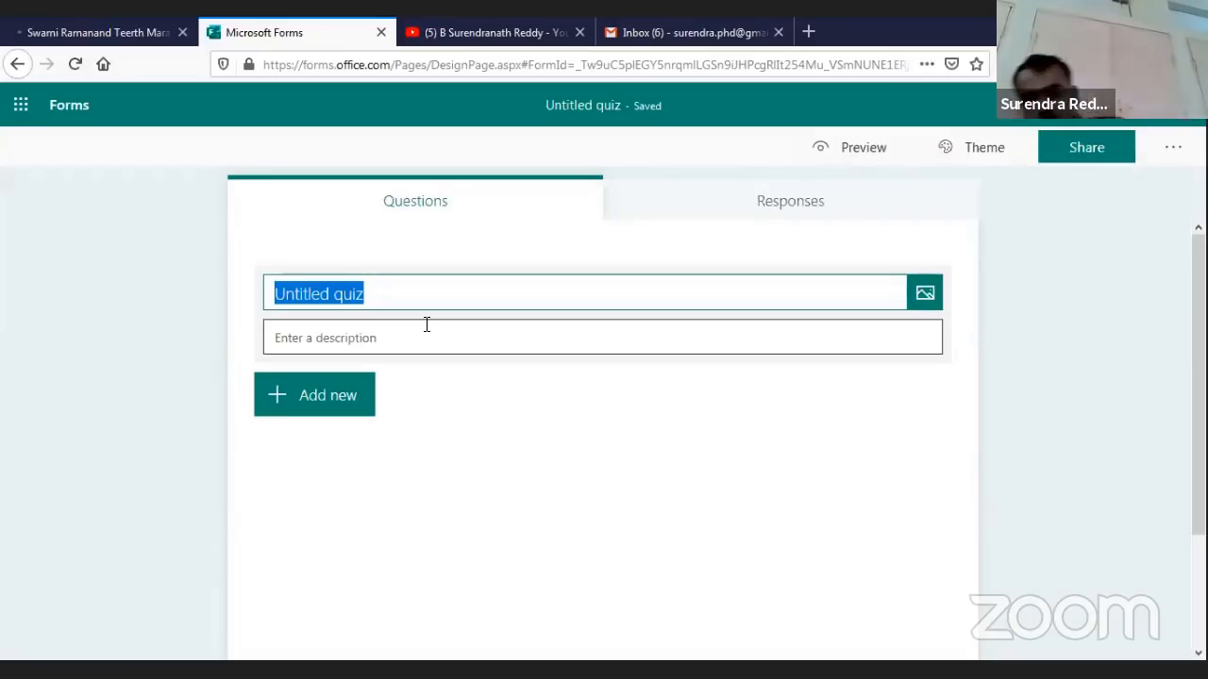
text(Qu)
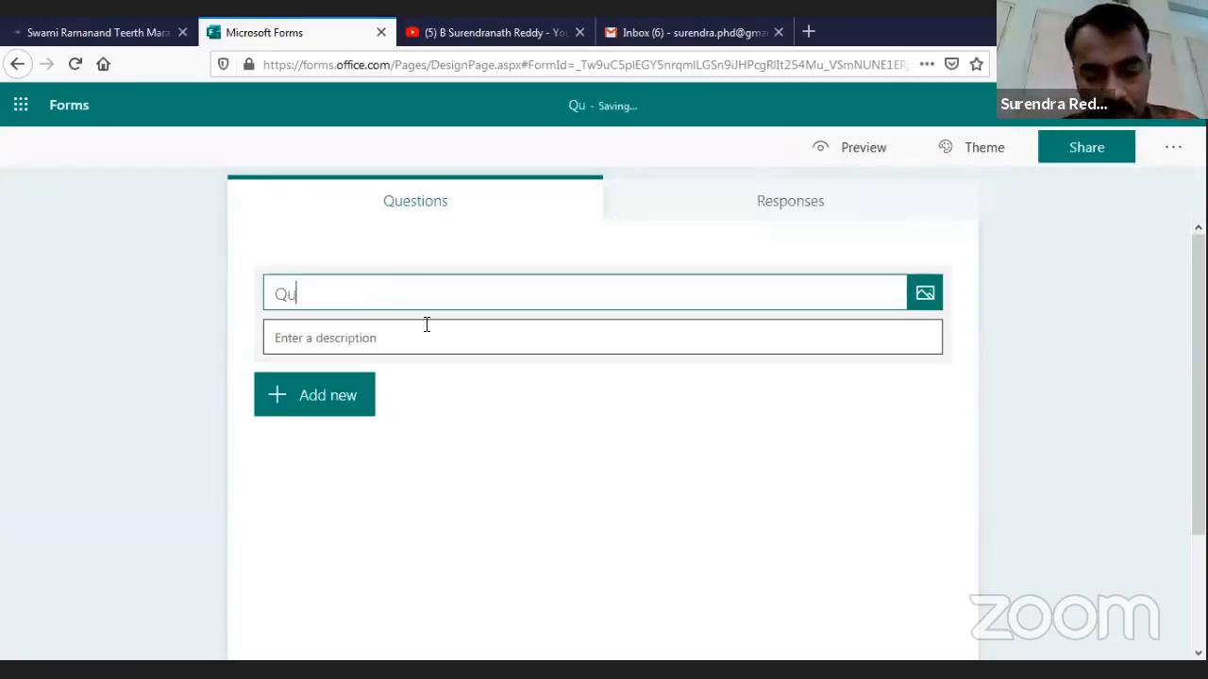
text(iz through M)
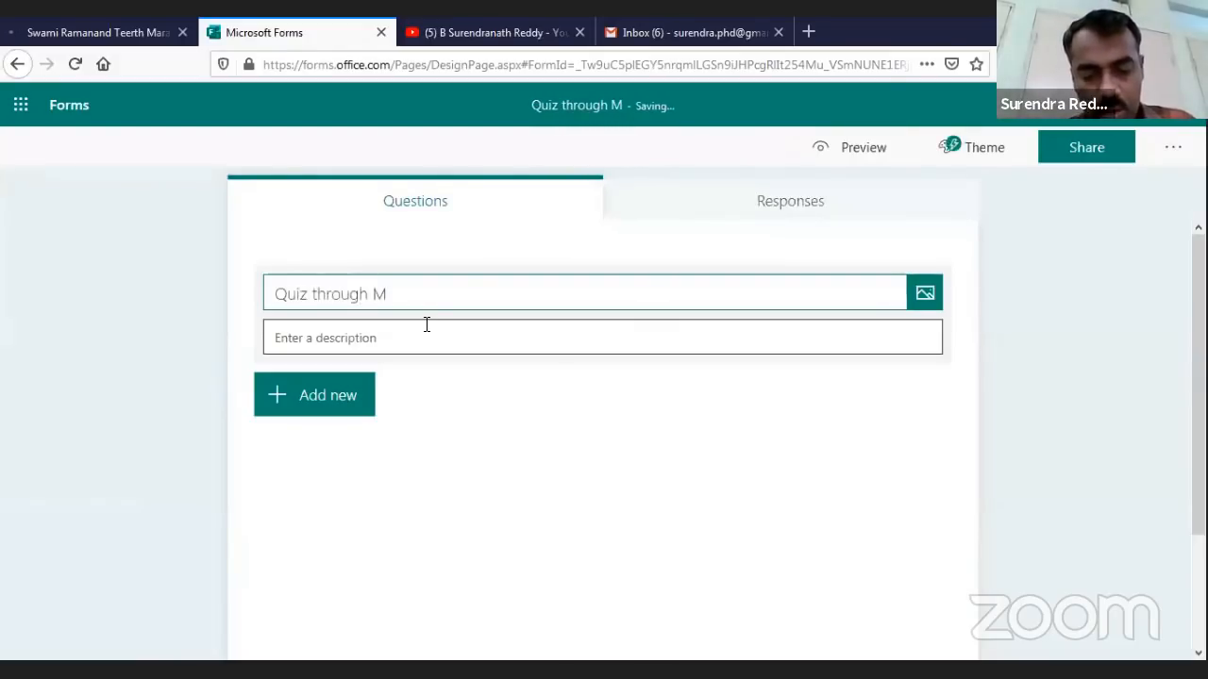
text(icrosfot forms)
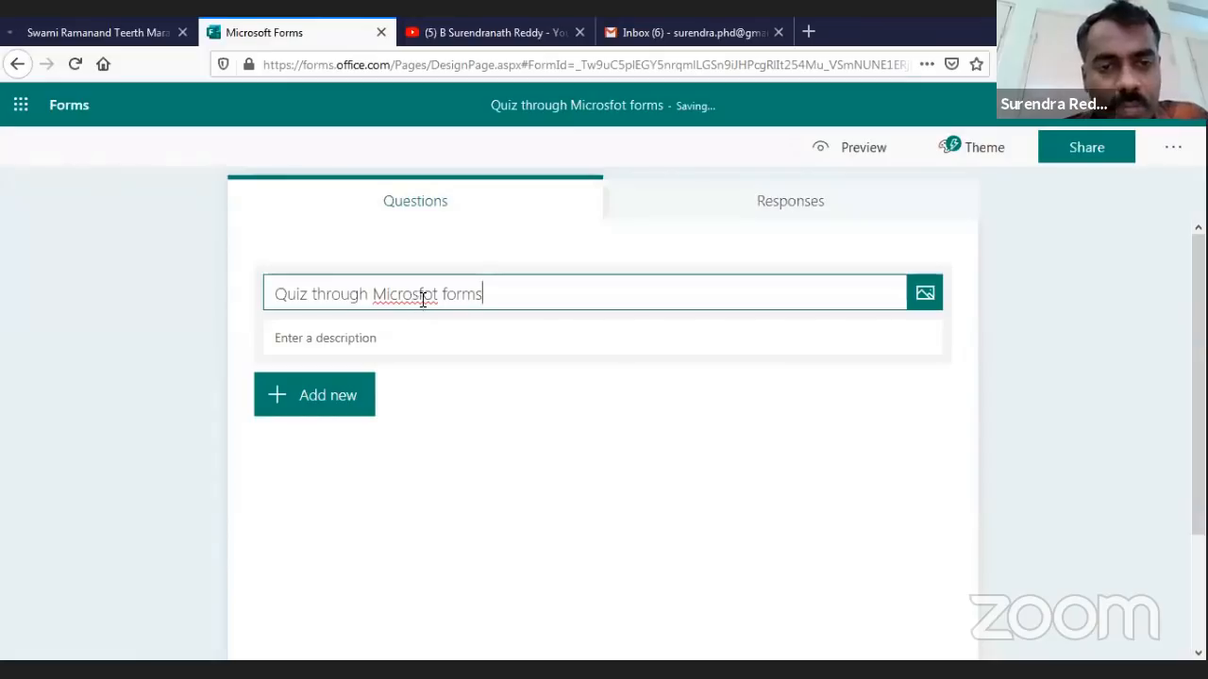
click(422, 296)
text(o)
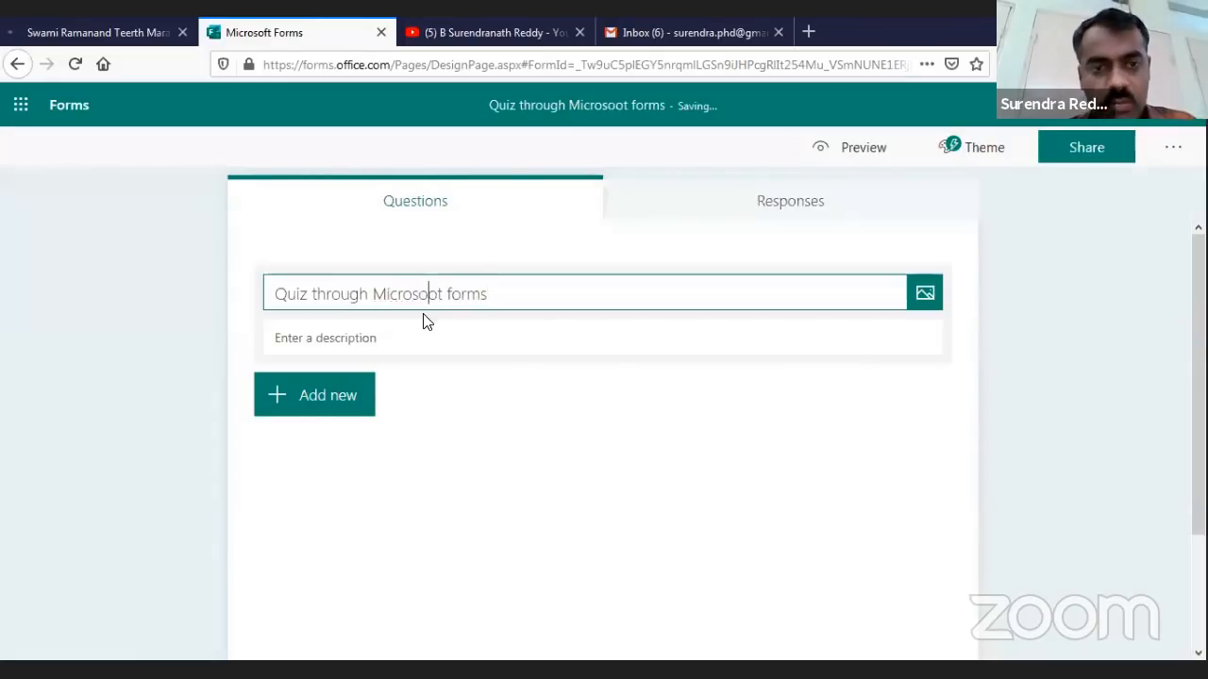
key(Delete)
text(f)
click(620, 474)
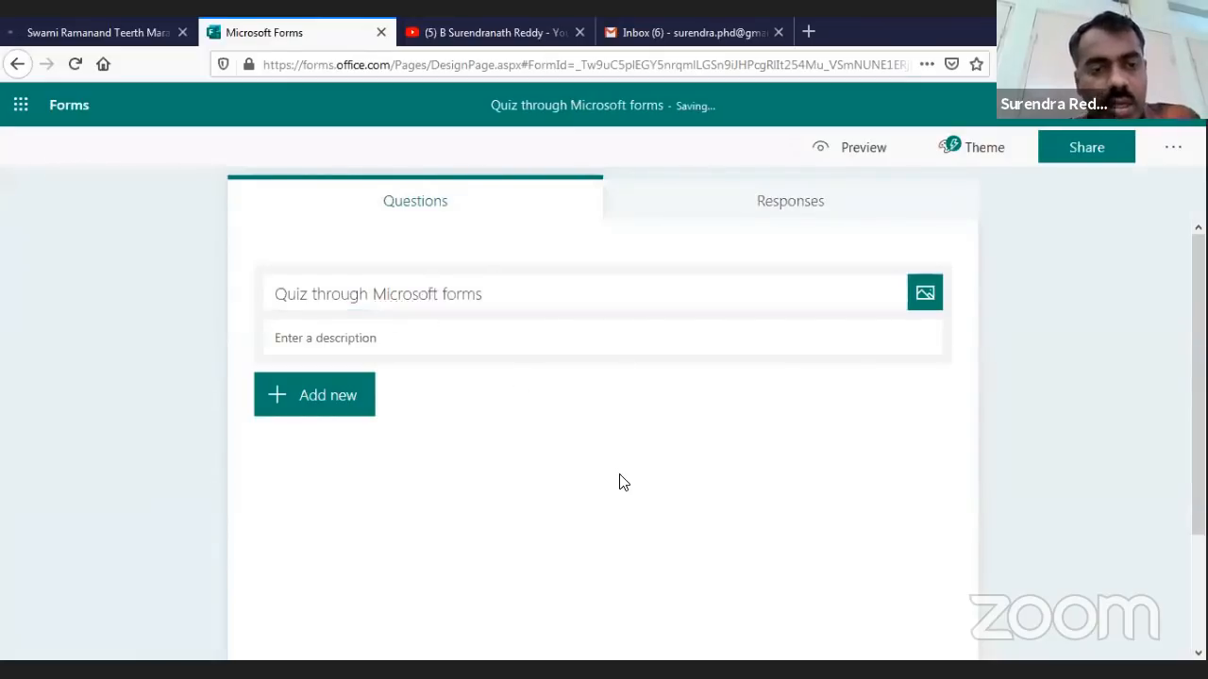
click(299, 403)
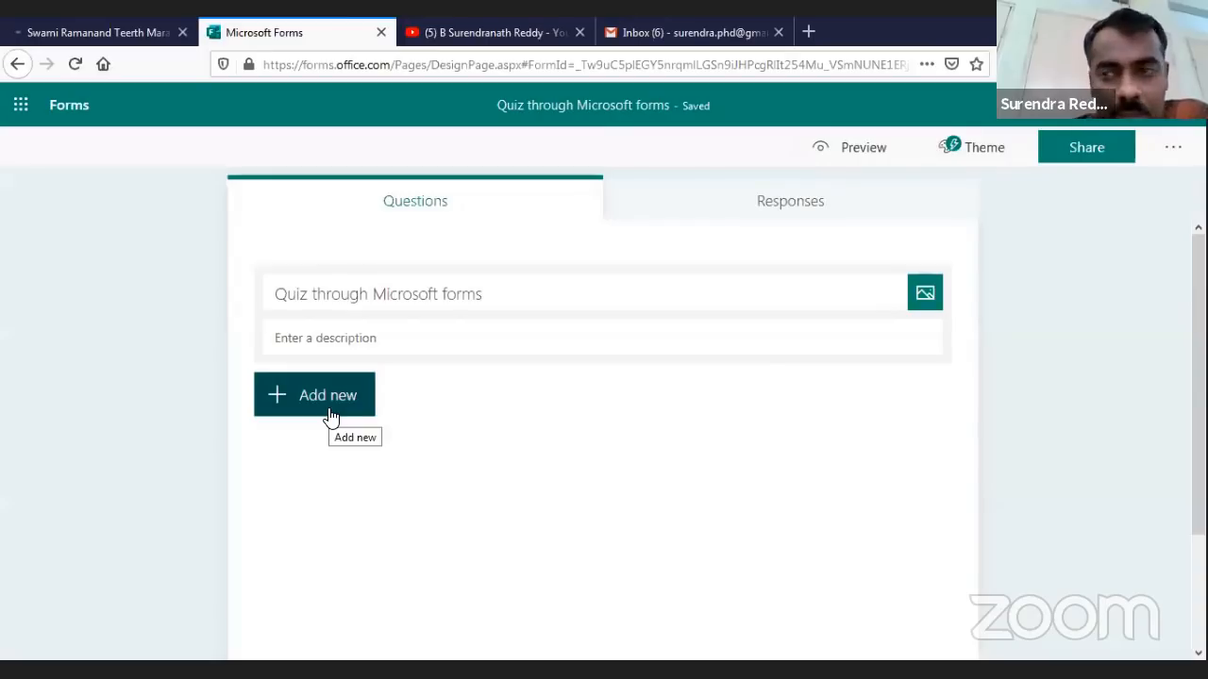
Add question 1 as a Choice question with Option 1 and Option 2 placeholders, and open its '...' settings
click(325, 411)
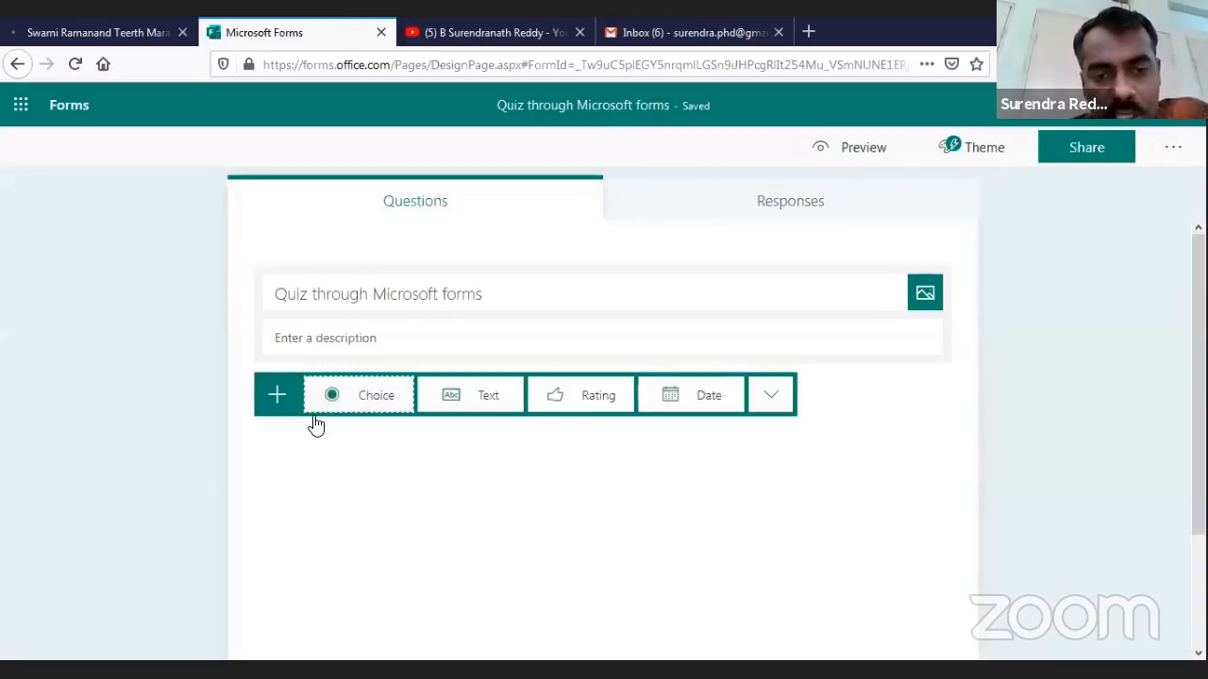
click(370, 402)
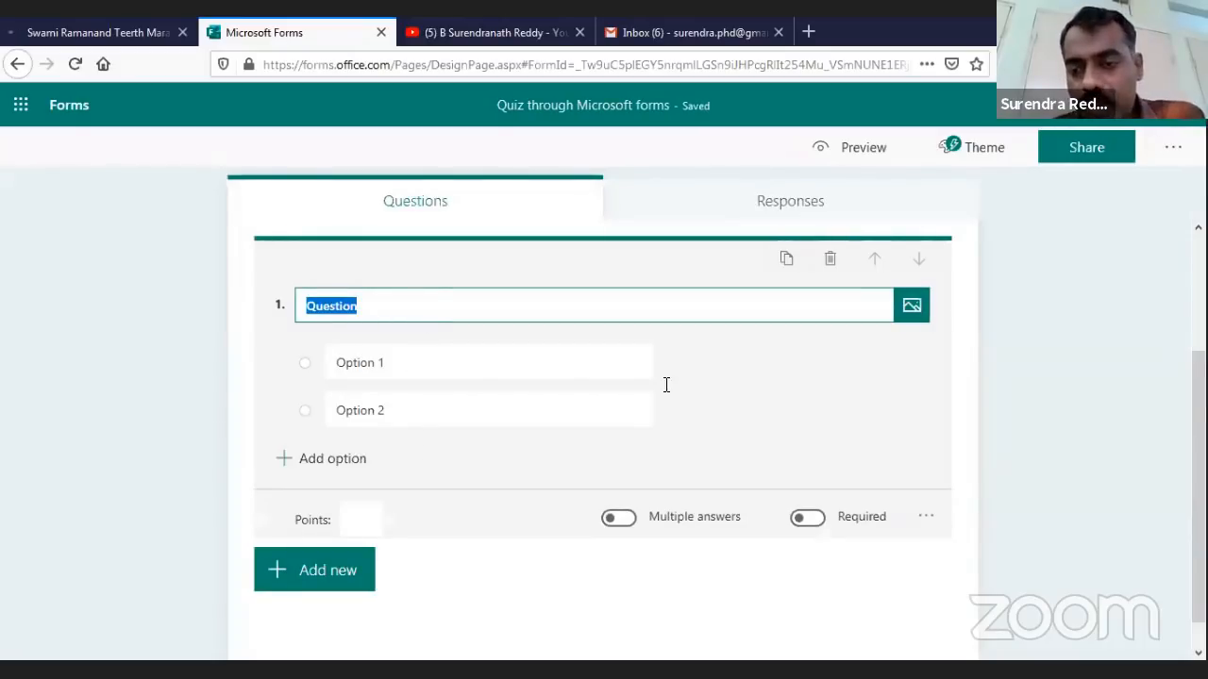
click(926, 517)
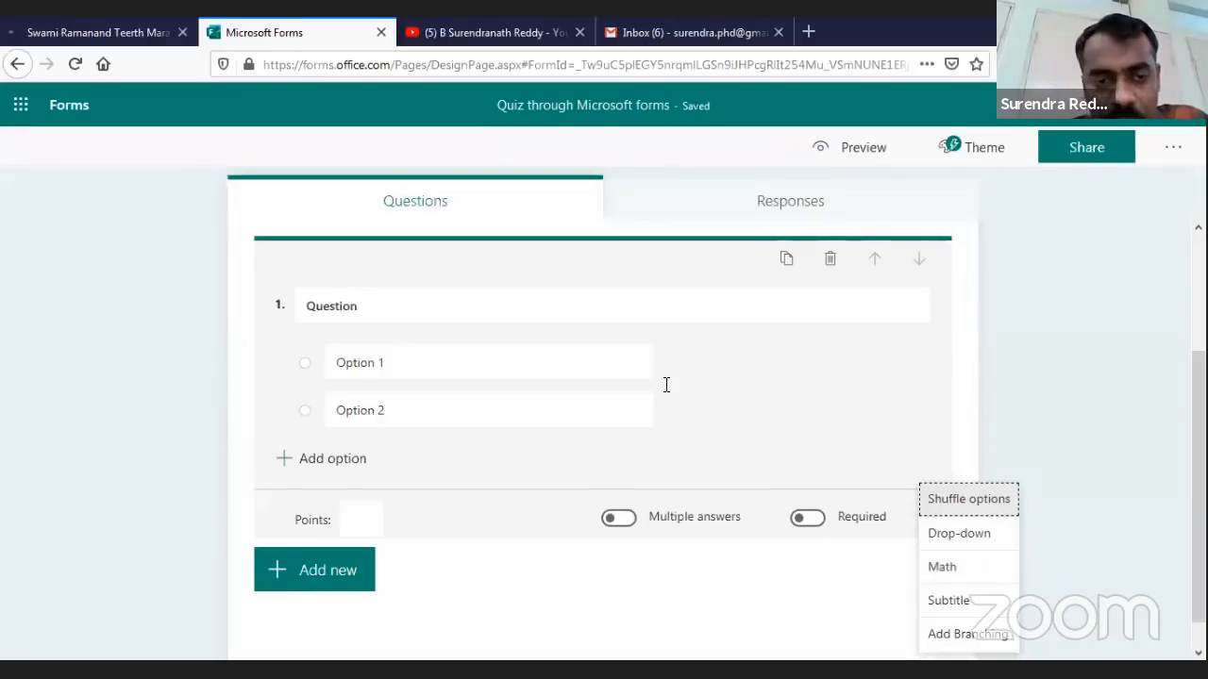
Make question 1 a Math question titled 'Solve the following equation' and start the equation field
click(666, 384)
click(397, 367)
click(445, 412)
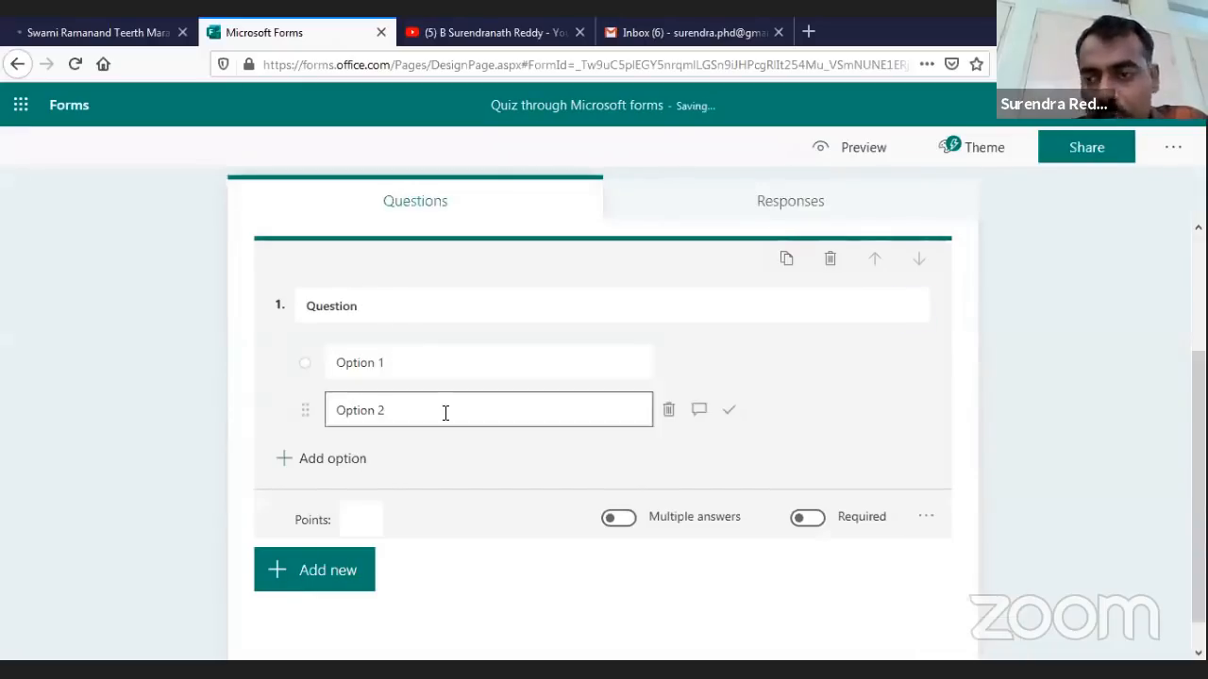
click(492, 430)
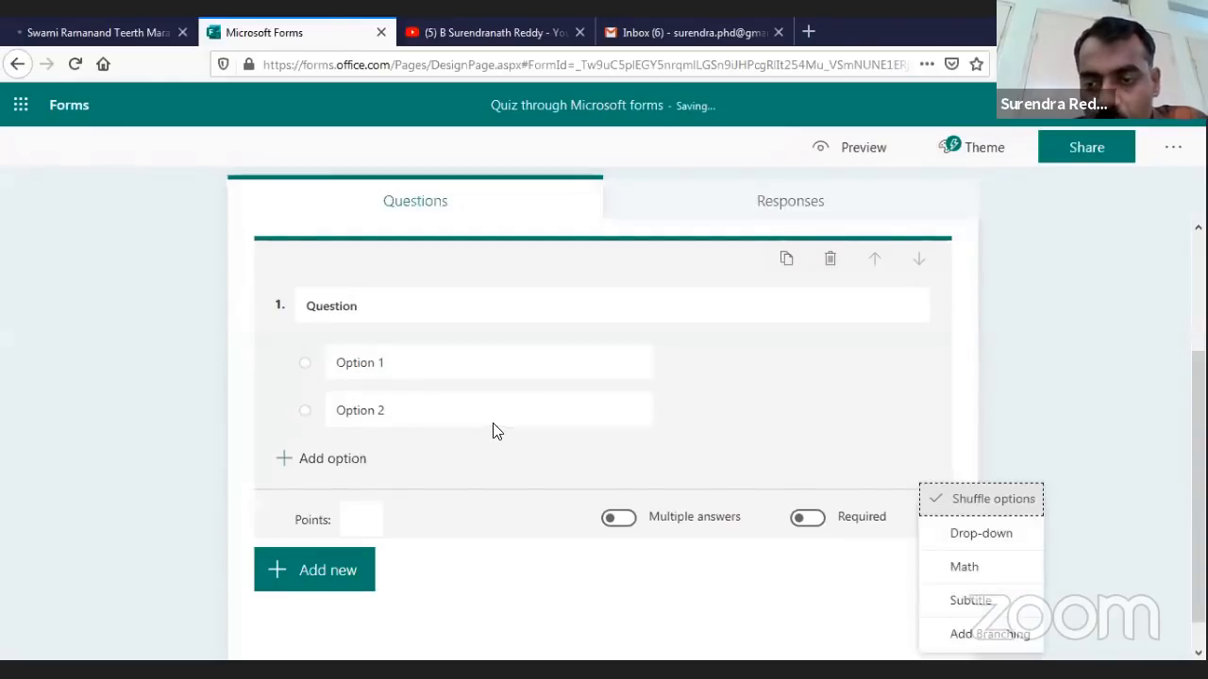
click(403, 308)
drag(403, 309, 302, 307)
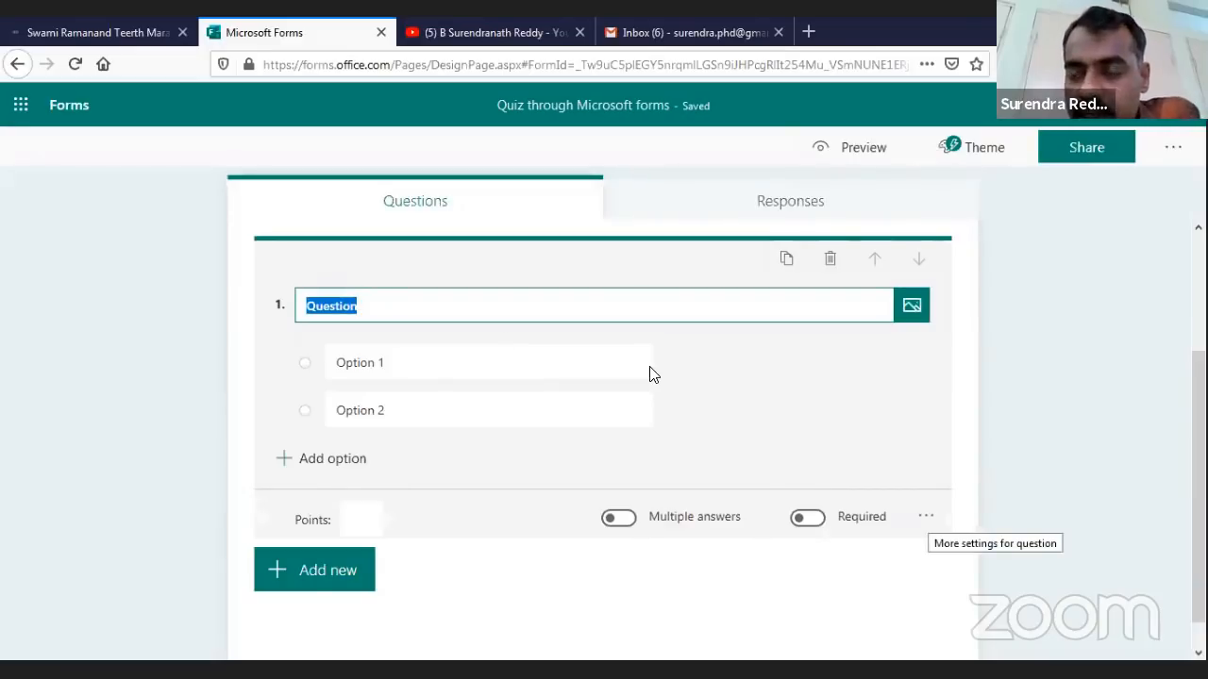
click(926, 516)
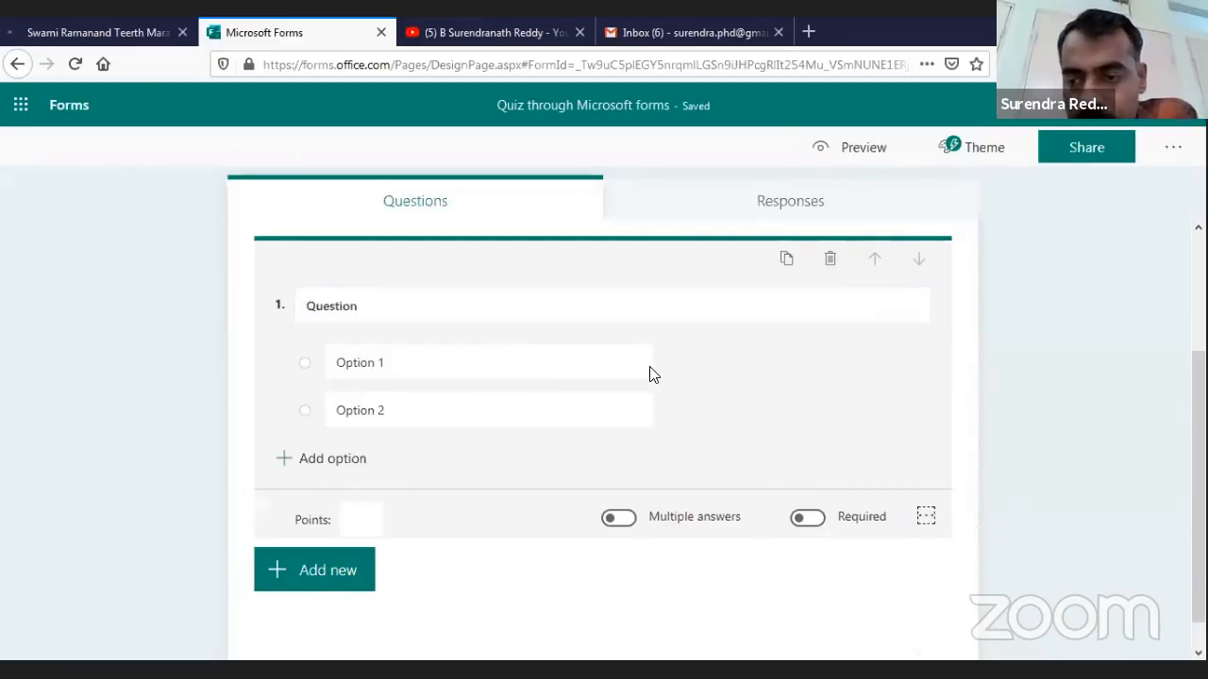
click(964, 566)
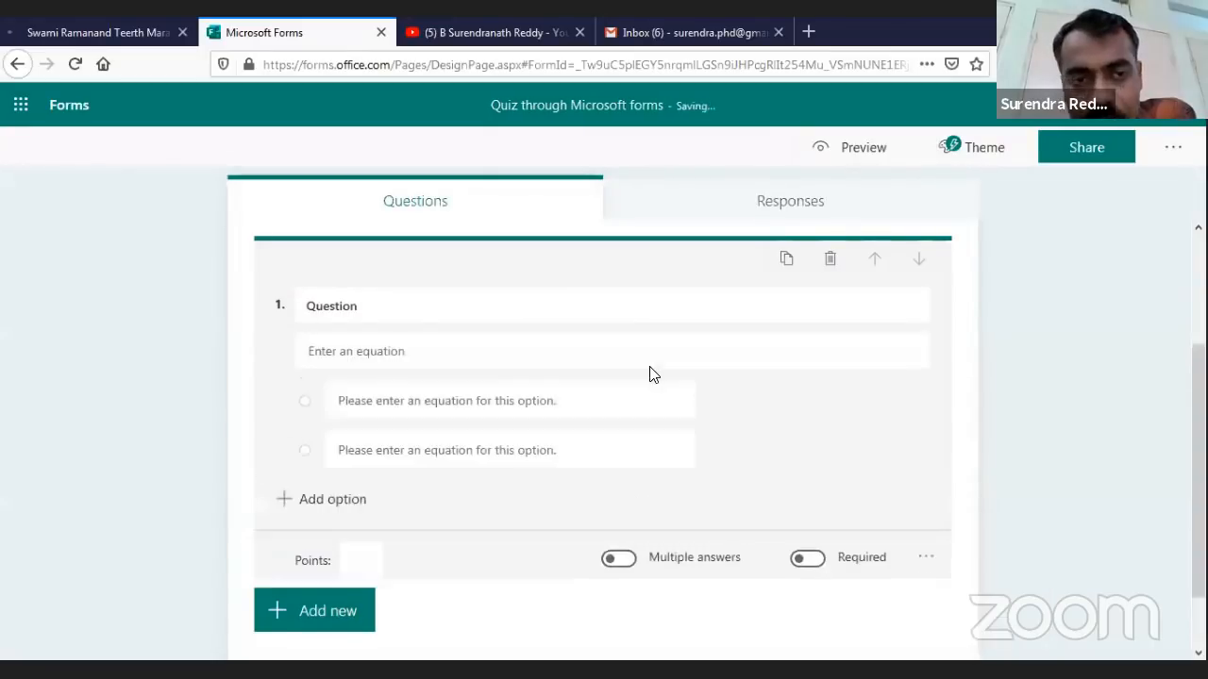
click(450, 307)
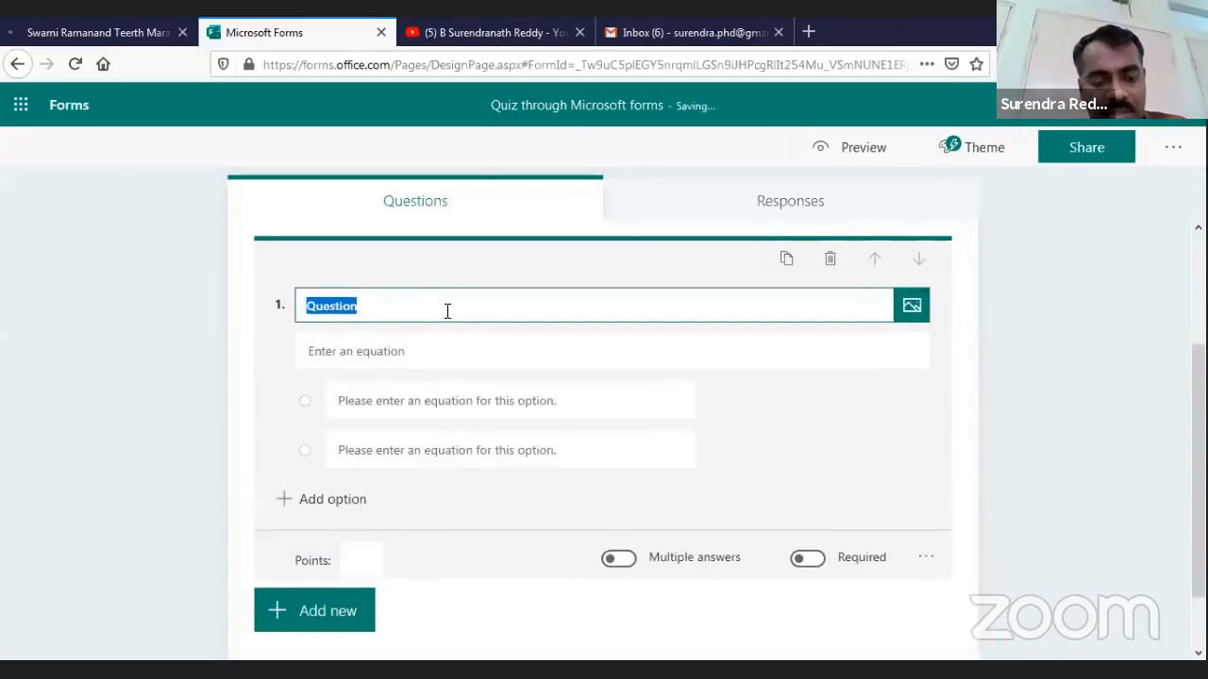
text(Solve the)
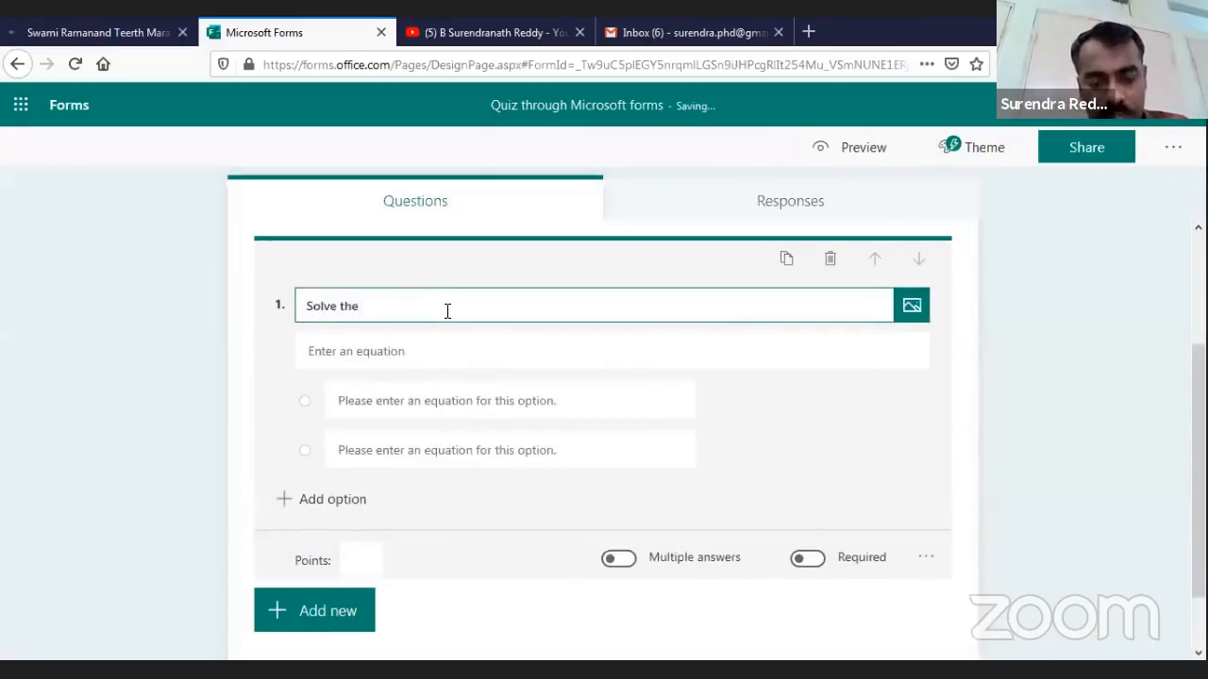
text( following equation)
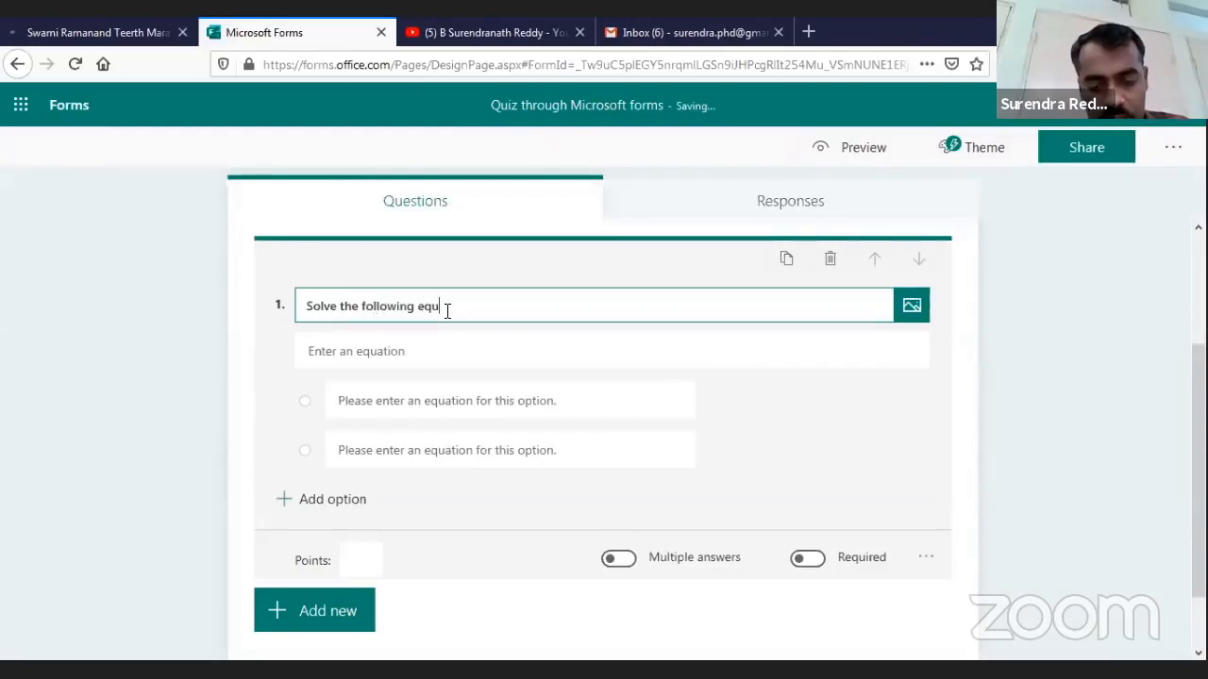
click(395, 357)
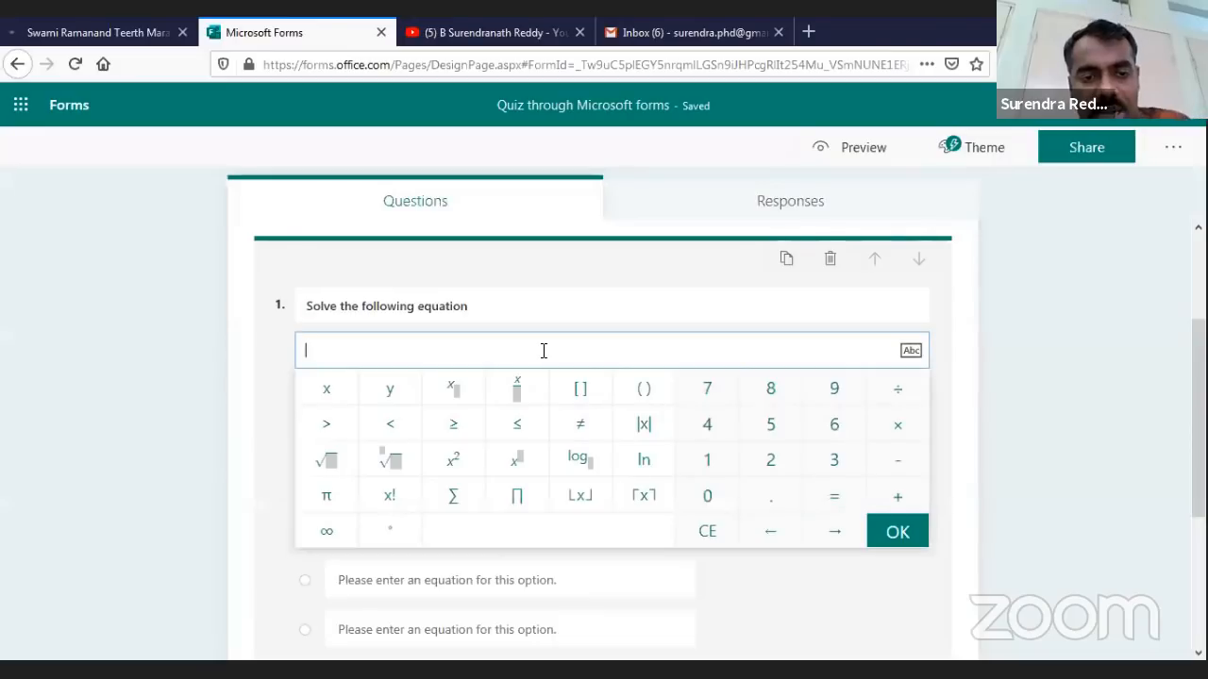
Enter the equation x²−3x+4=0 beneath question 1 and confirm it
click(451, 463)
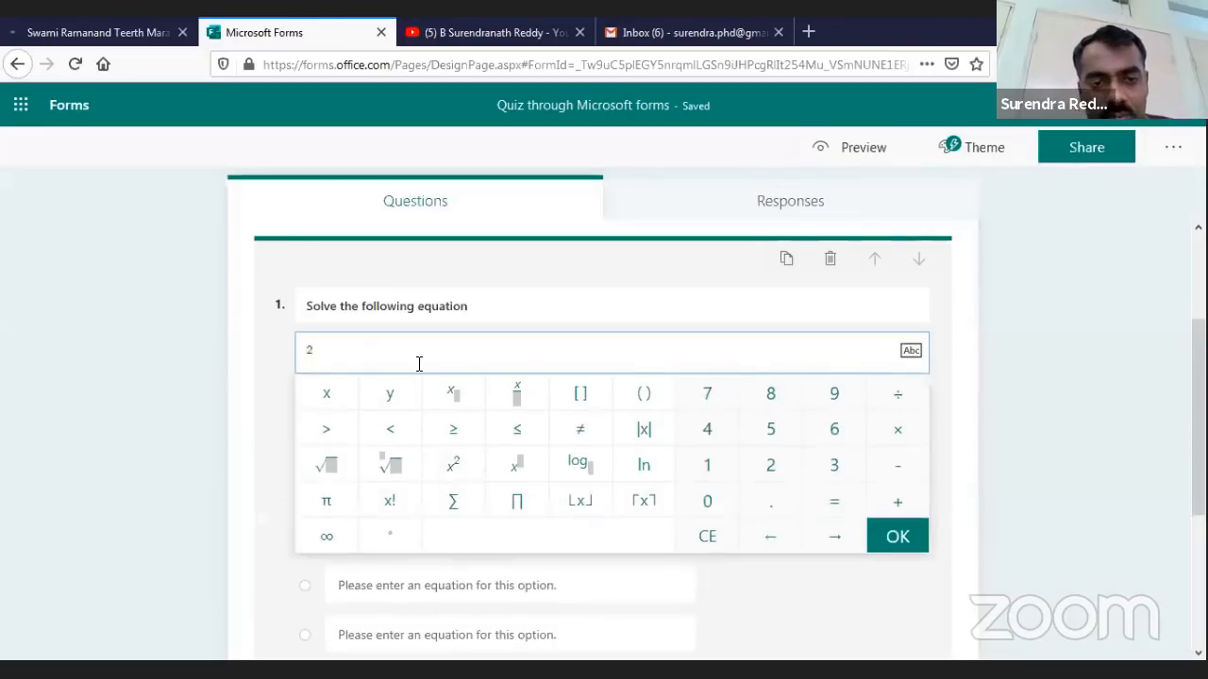
key(BackSpace)
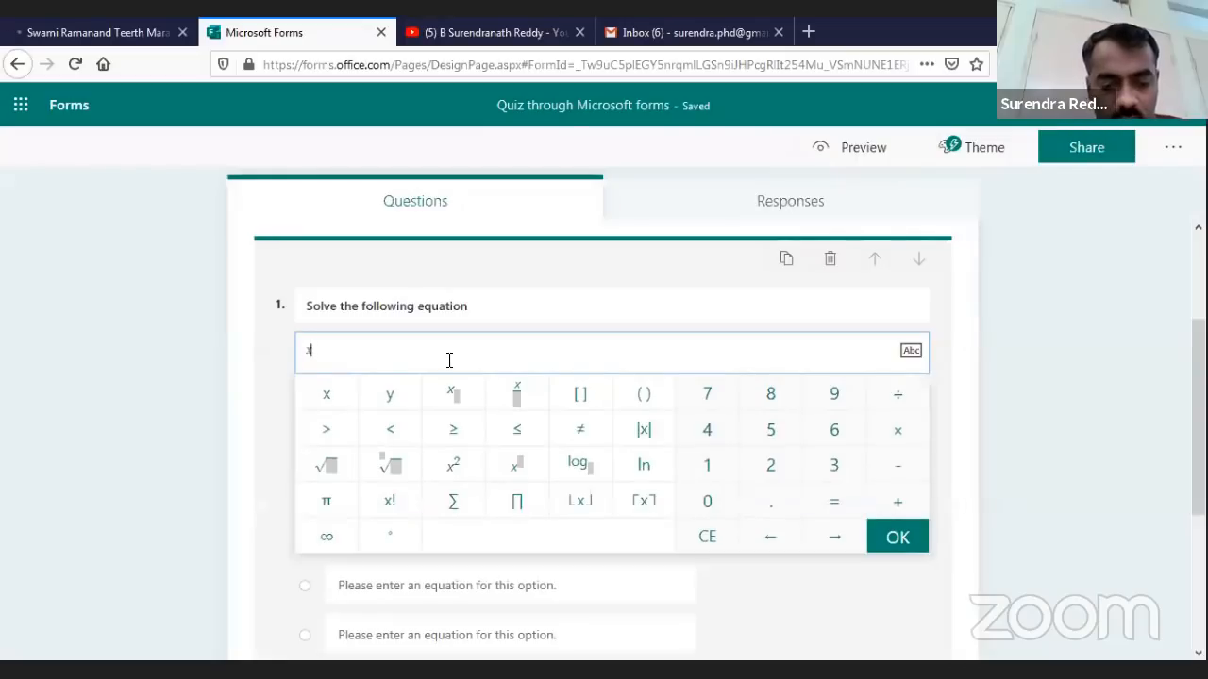
click(454, 464)
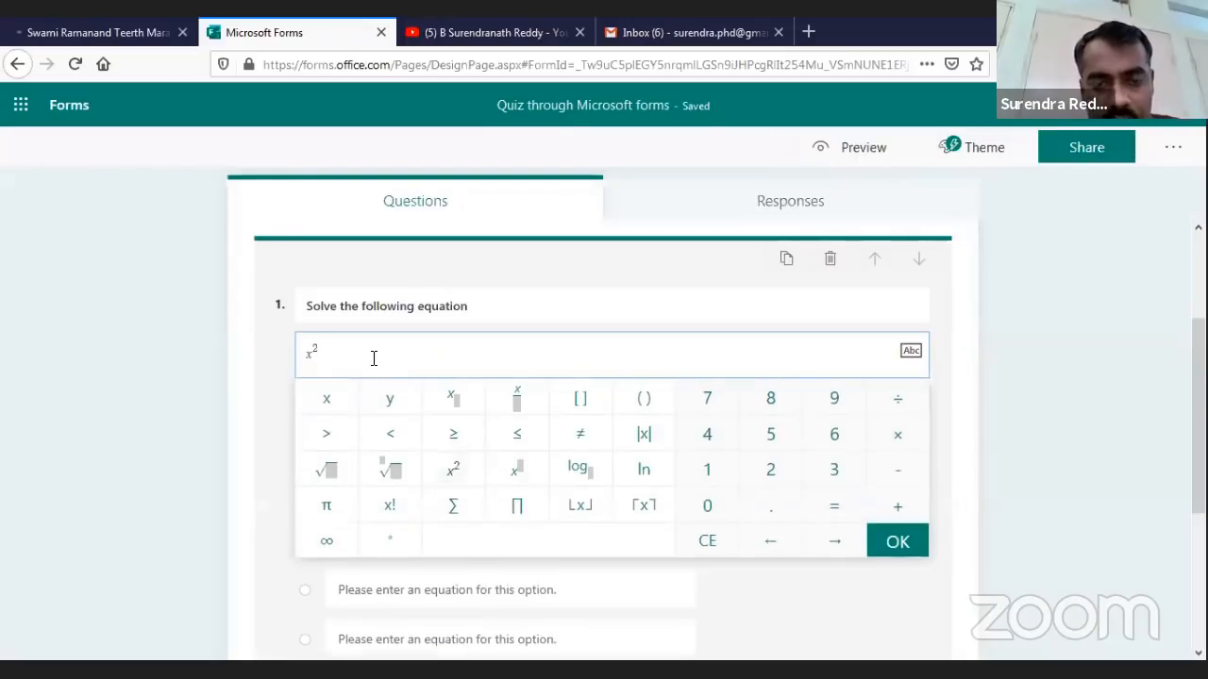
text(-3)
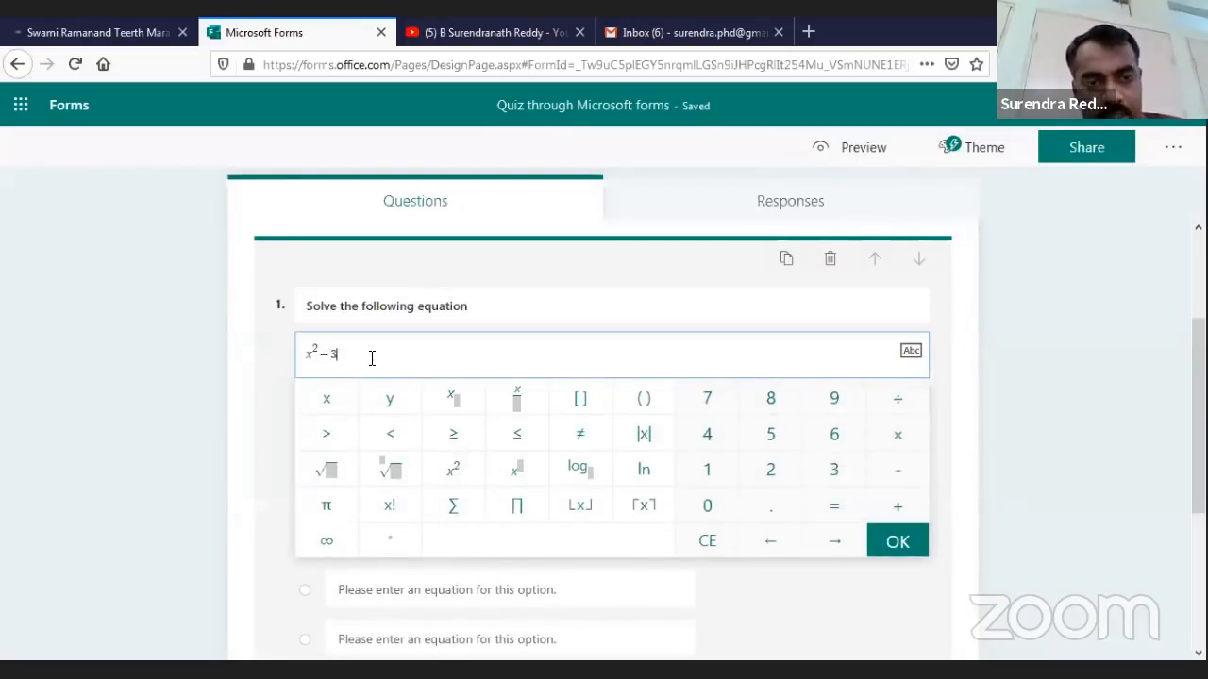
text(x+4=0)
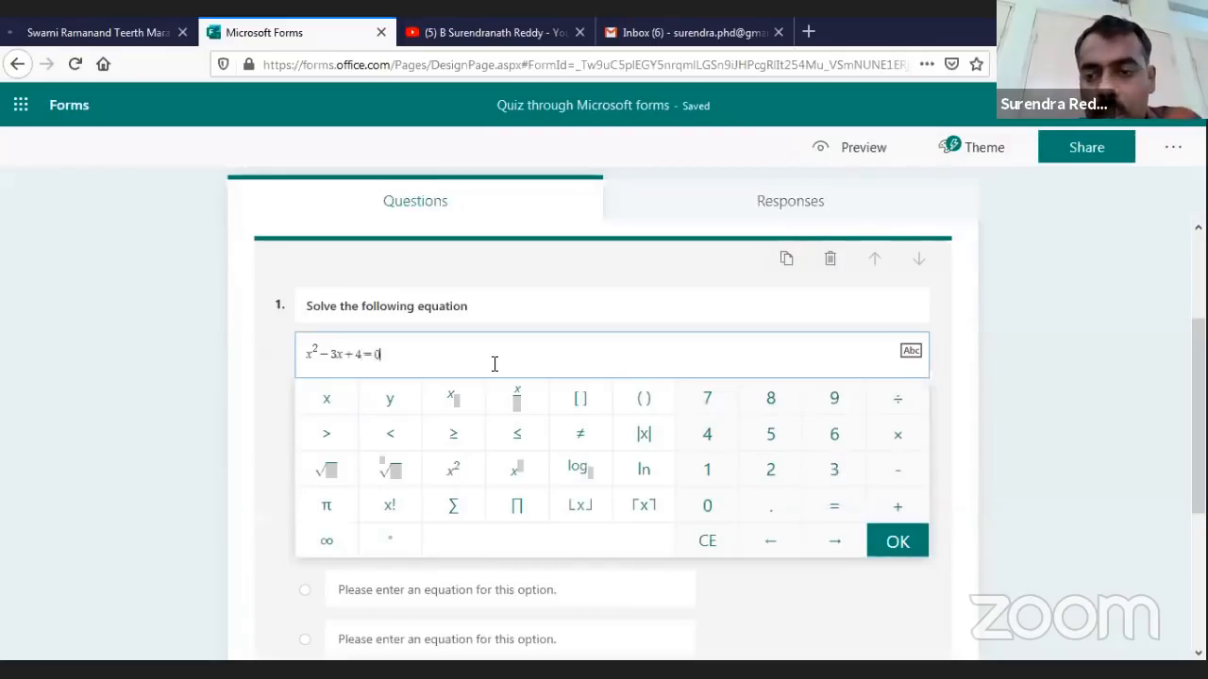
key(Return)
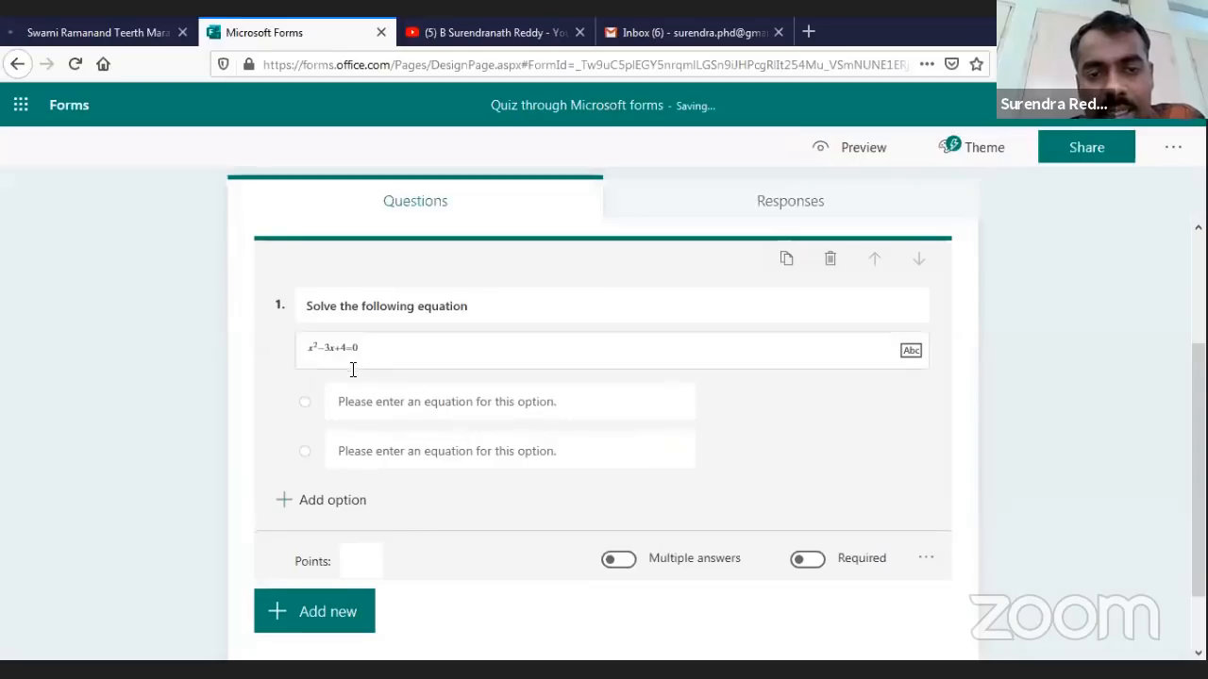
Toggle question 1's Math setting off and back on, then finish editing the question
click(377, 405)
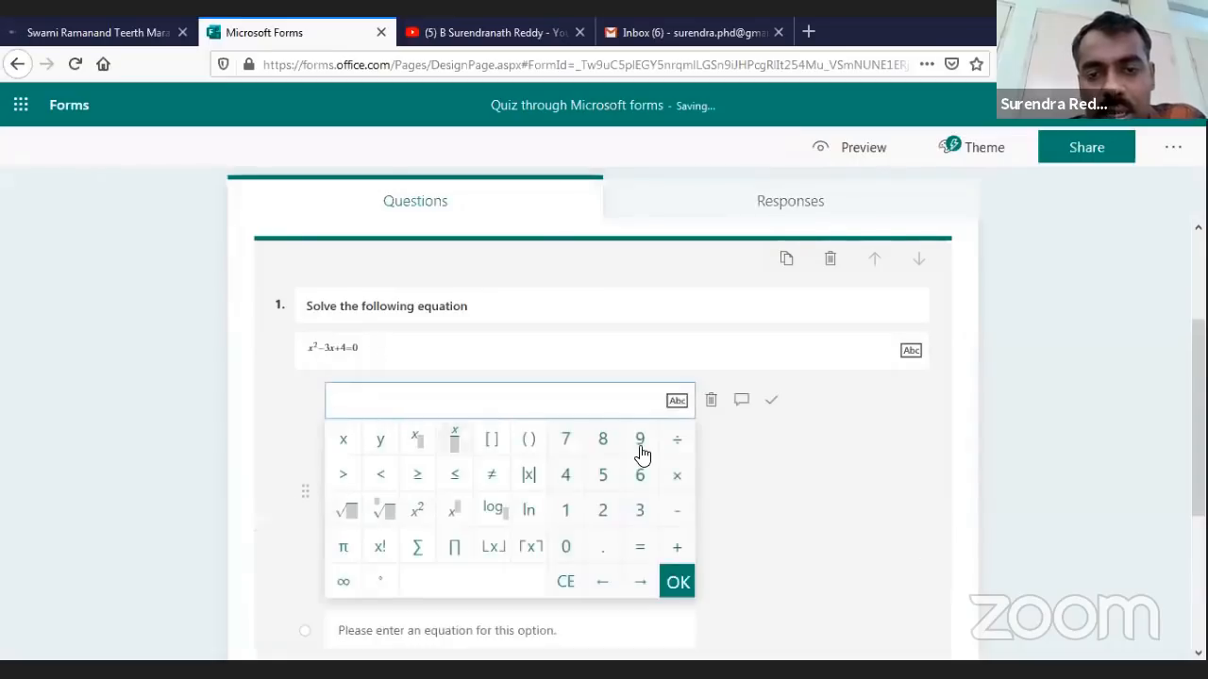
click(696, 444)
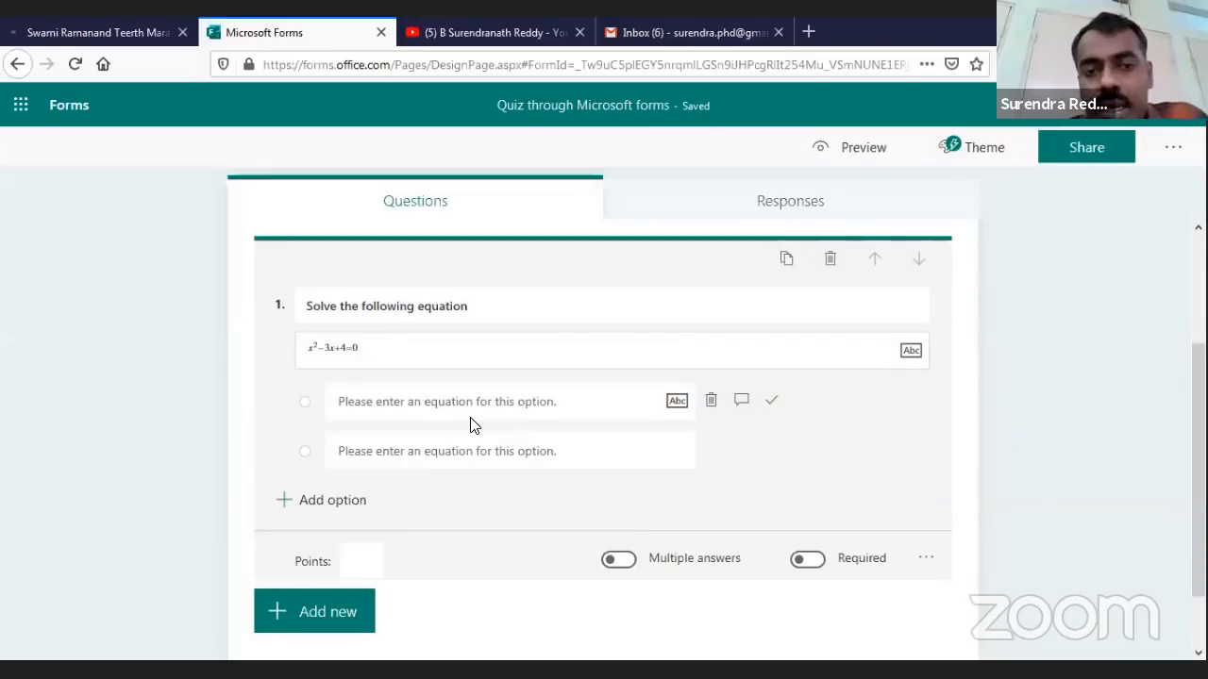
click(390, 401)
click(645, 429)
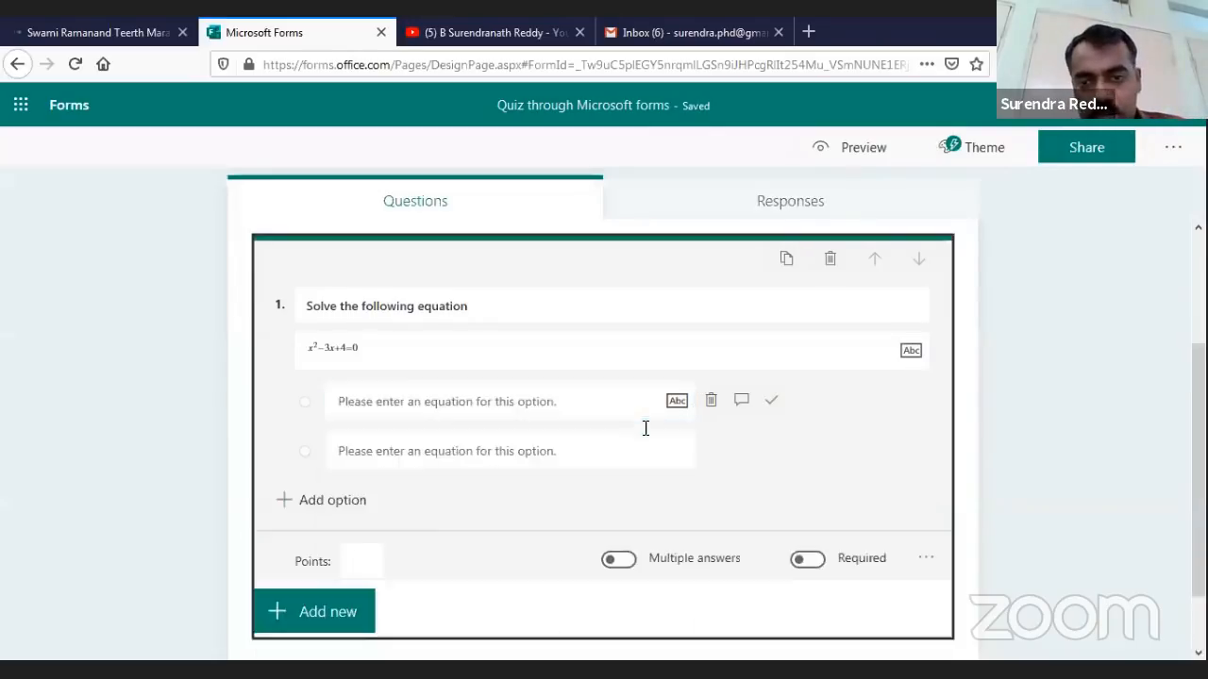
click(925, 557)
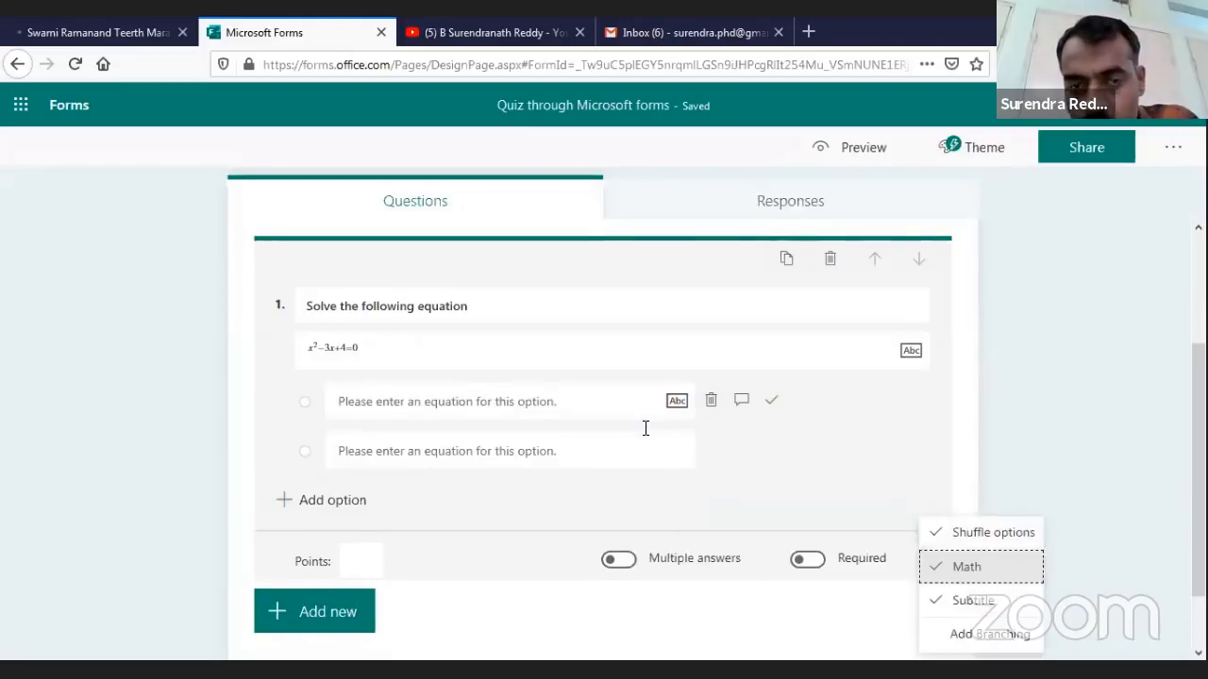
click(966, 566)
click(483, 377)
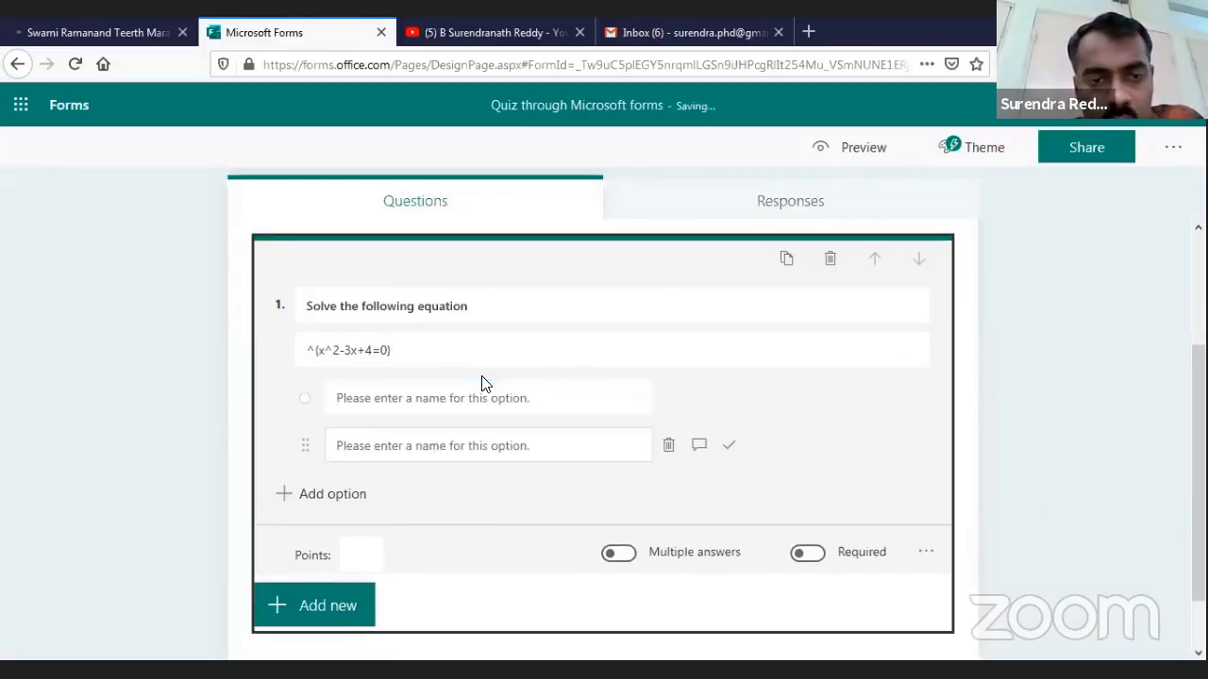
click(619, 349)
key(ctrl+a)
click(926, 551)
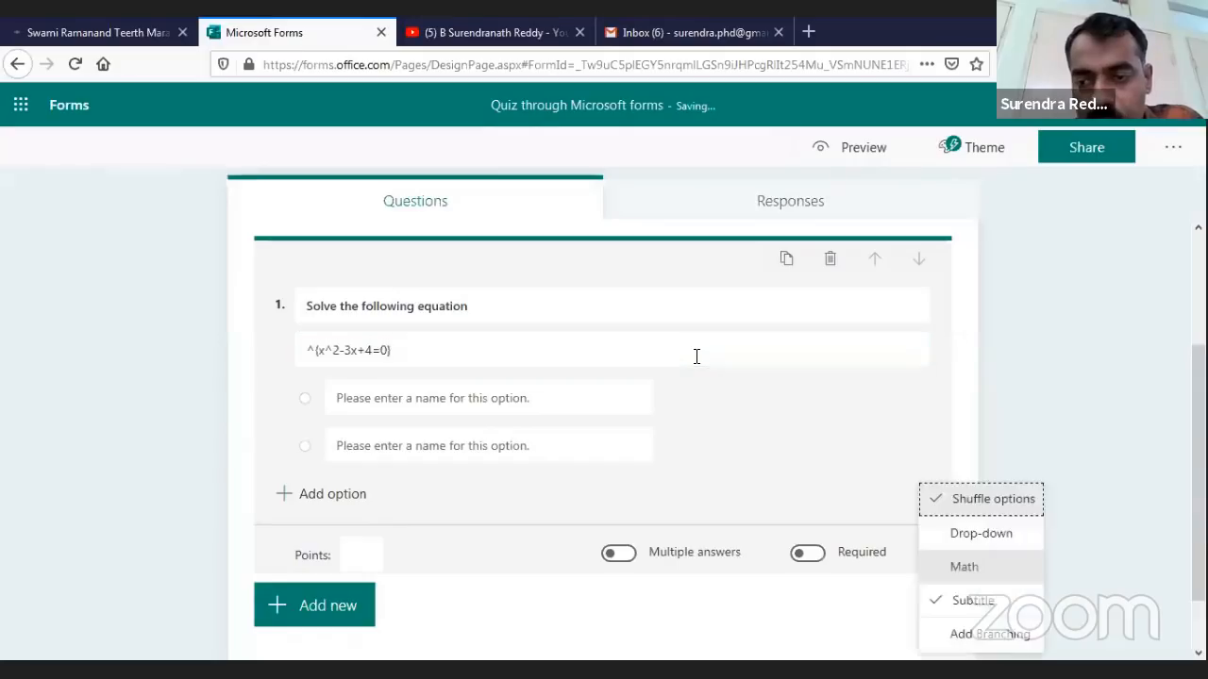
click(964, 566)
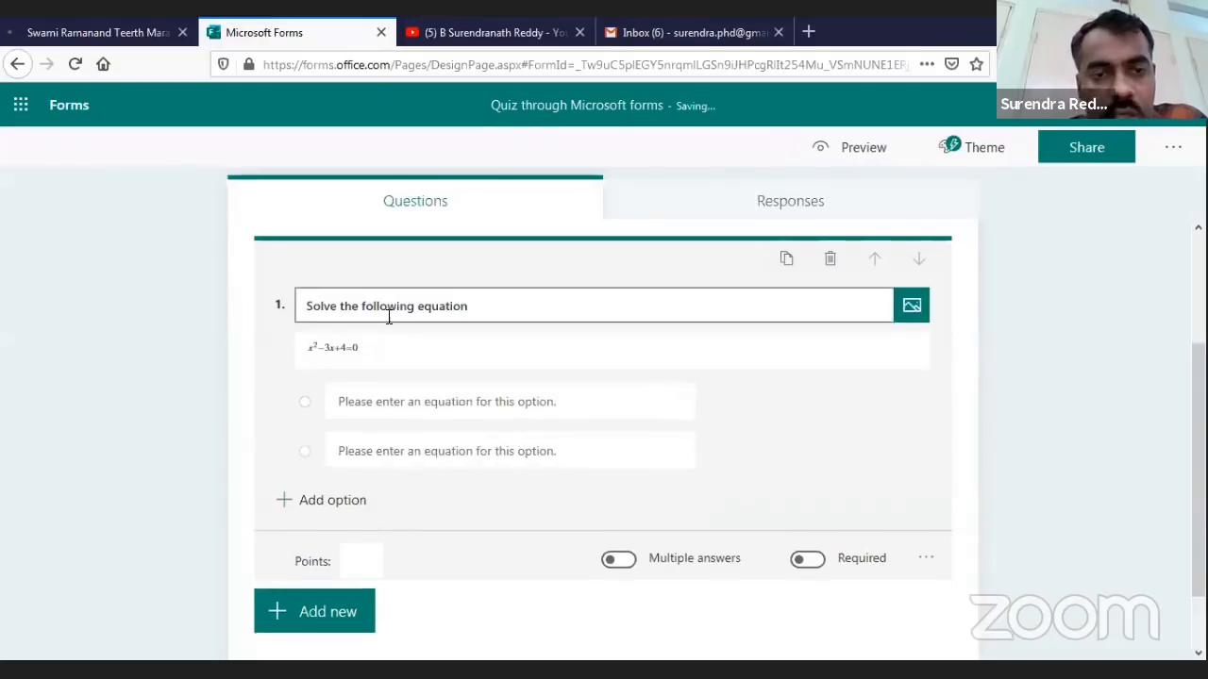
click(448, 370)
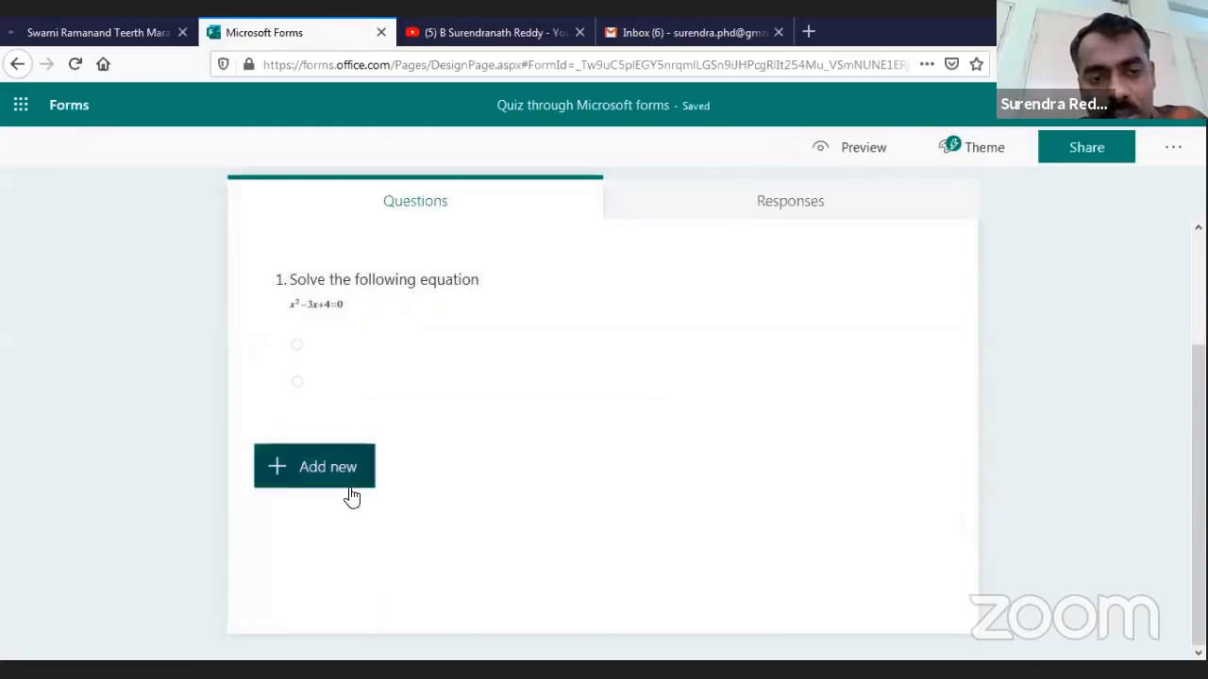
Enter question 1's two math answer options as −1, 2 and 2, 3
click(362, 347)
click(465, 422)
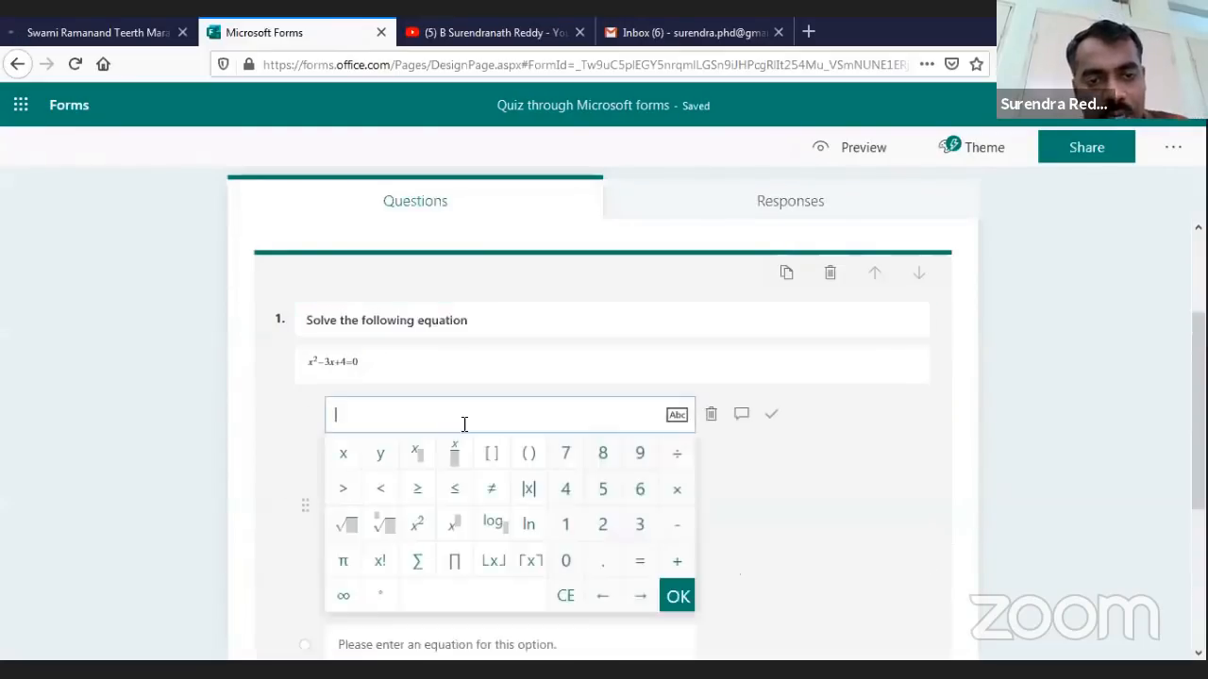
text(x=)
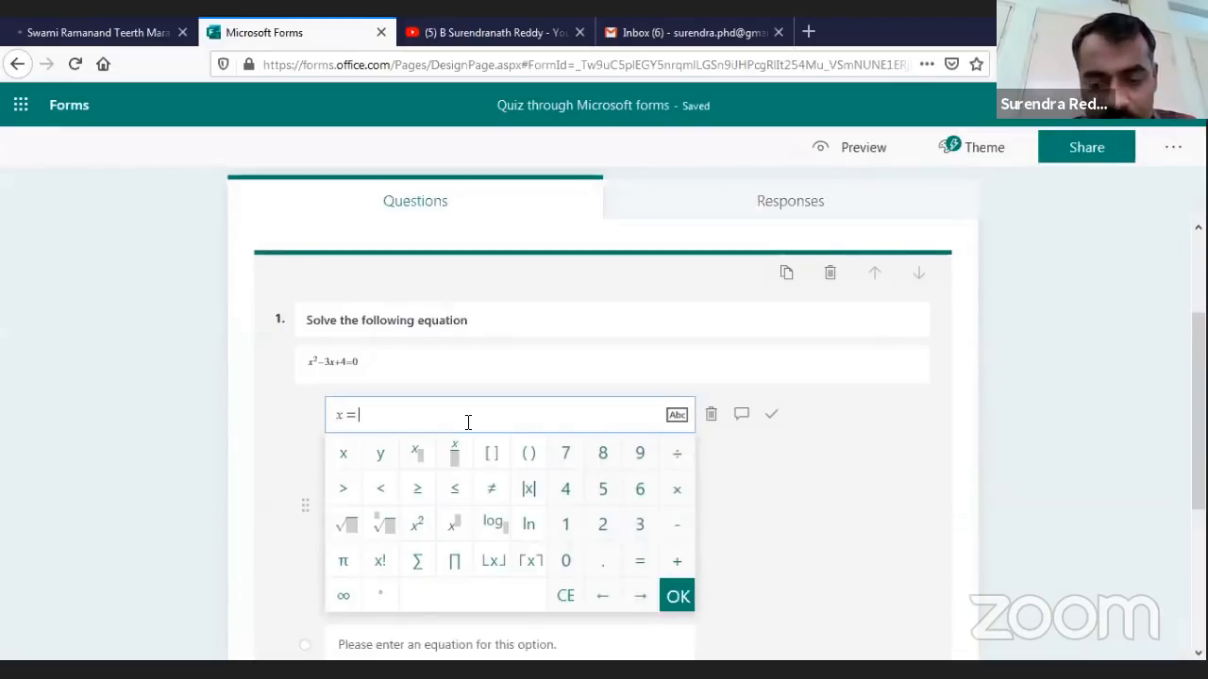
text(-1)
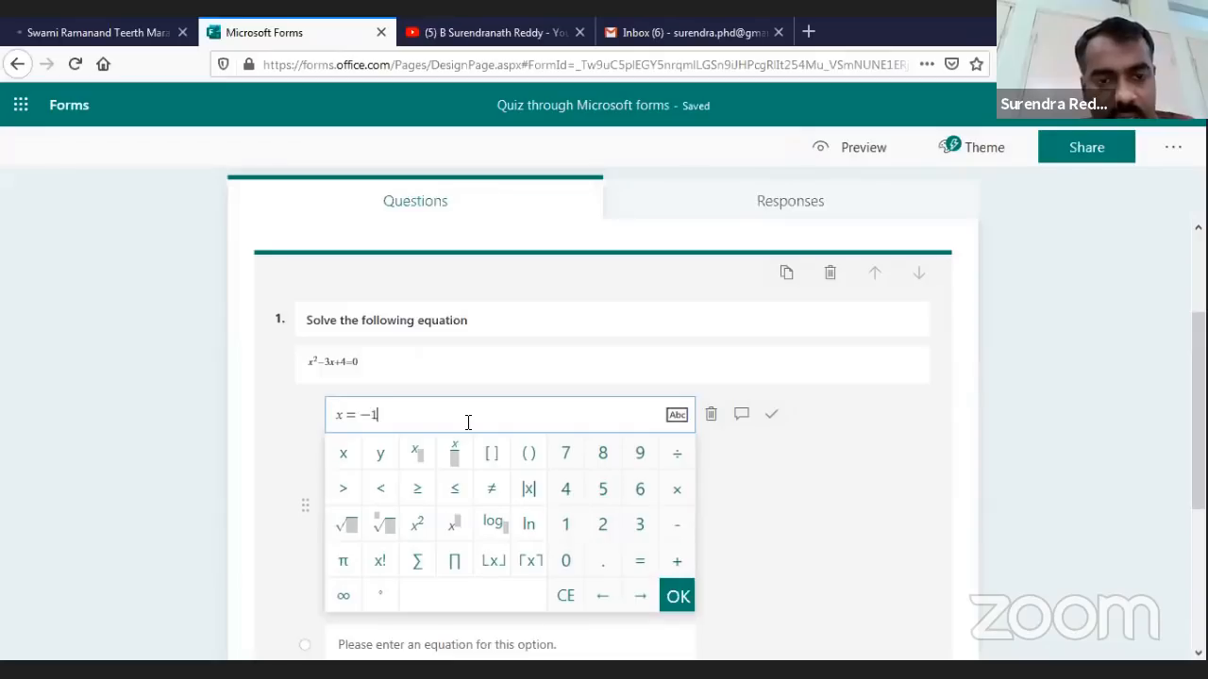
text(,)
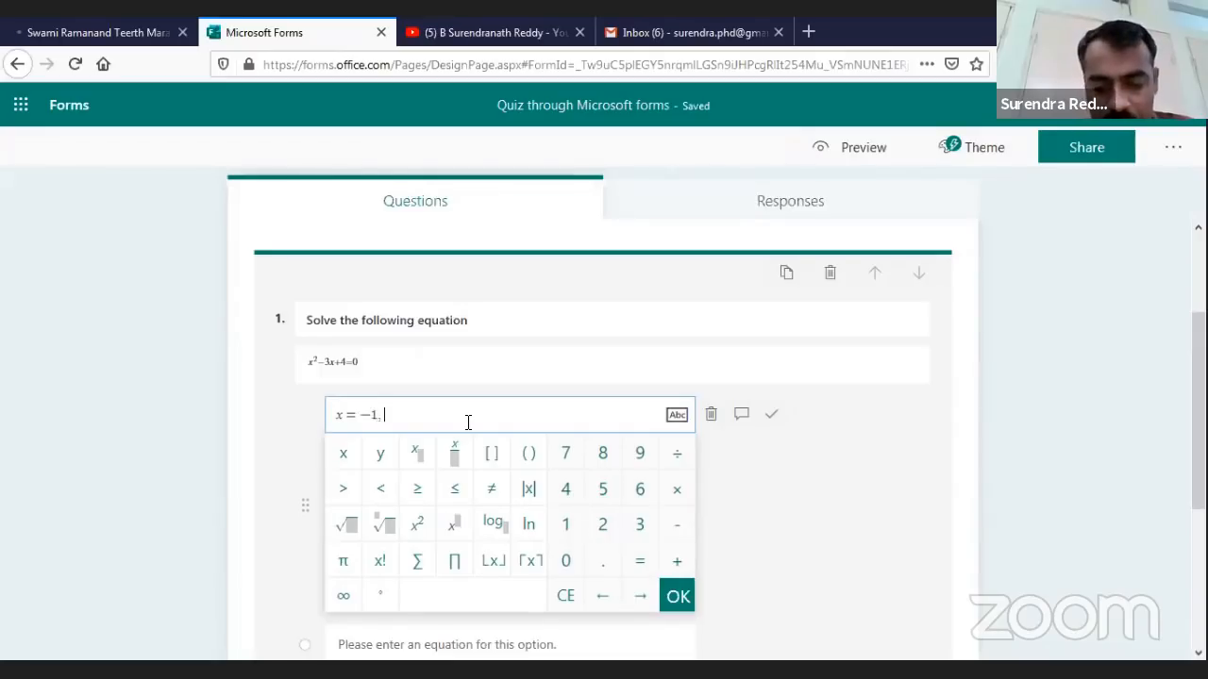
text(x=)
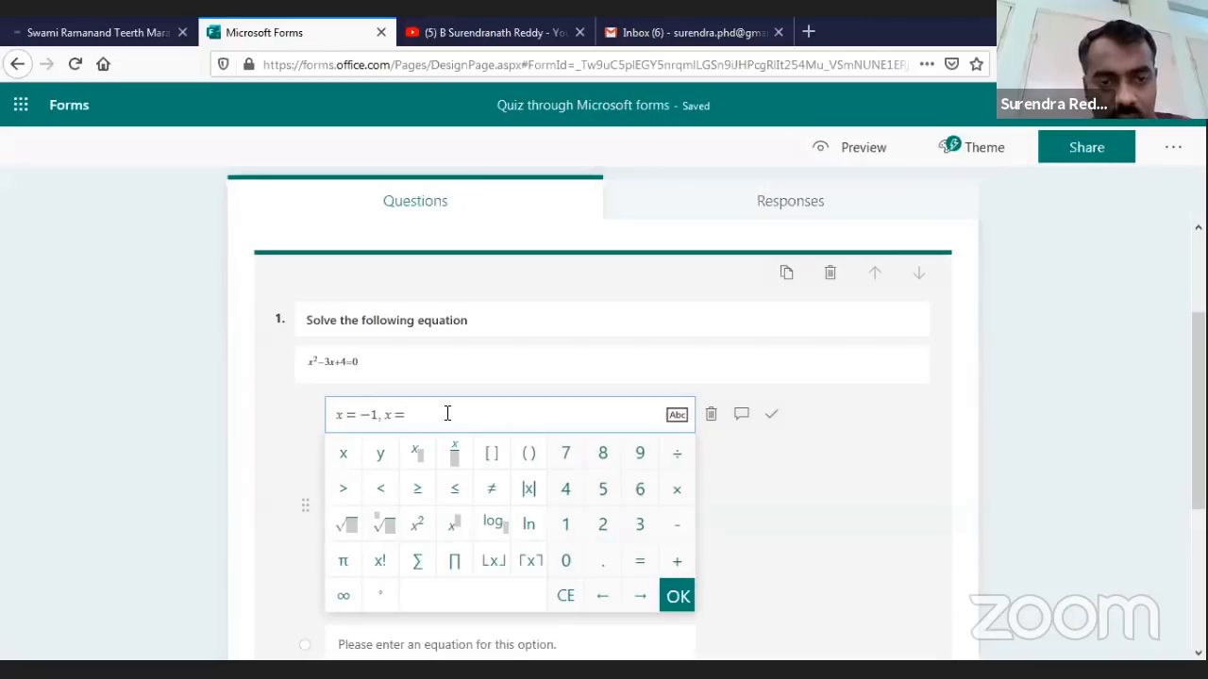
key(BackSpace)
key(BackSpace)
key(BackSpace)
key(BackSpace)
key(BackSpace)
key(BackSpace)
key(BackSpace)
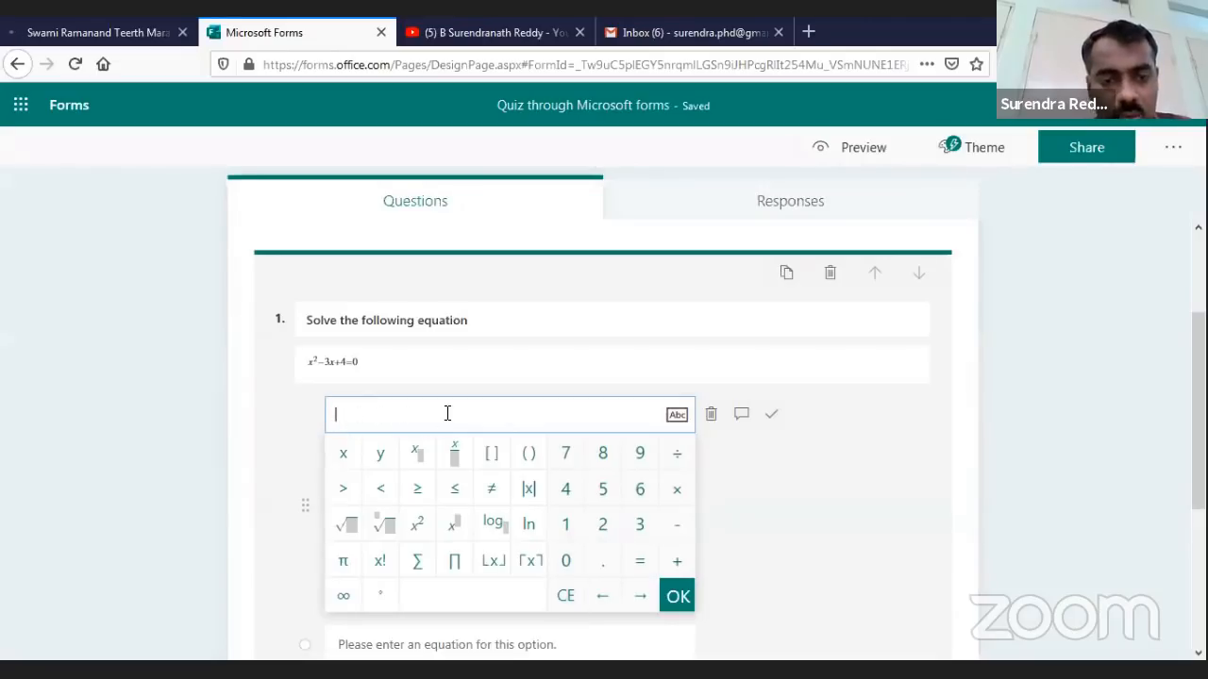
text(-1,2)
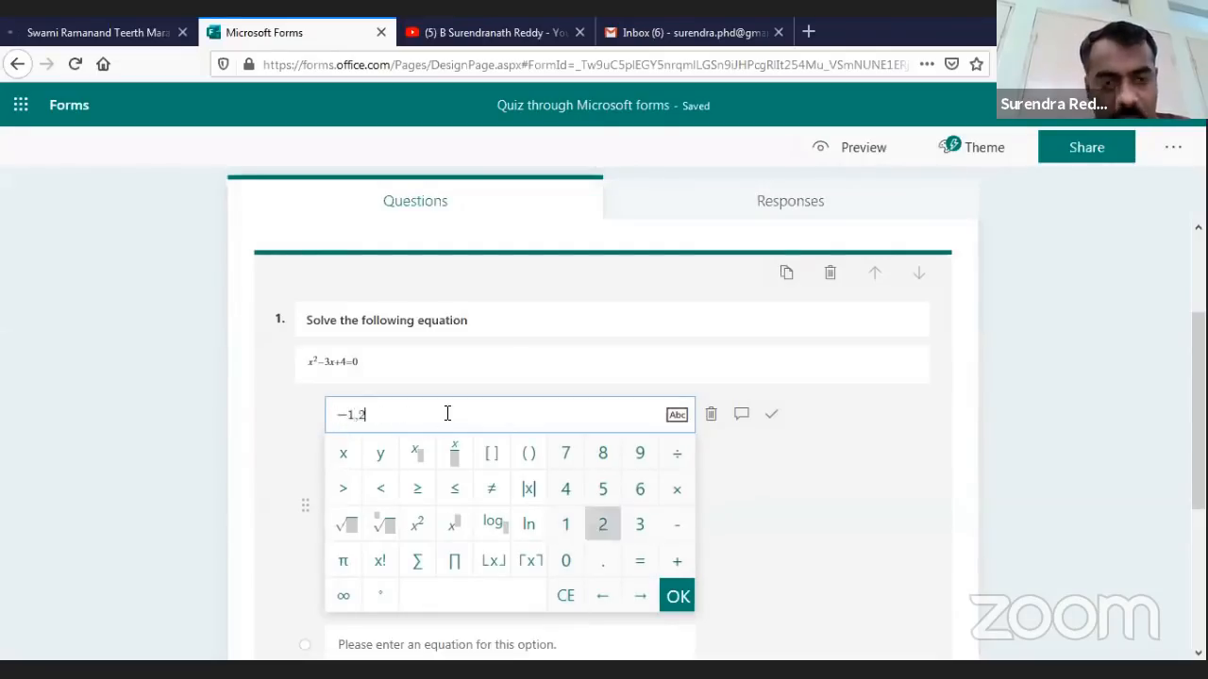
click(696, 487)
click(471, 472)
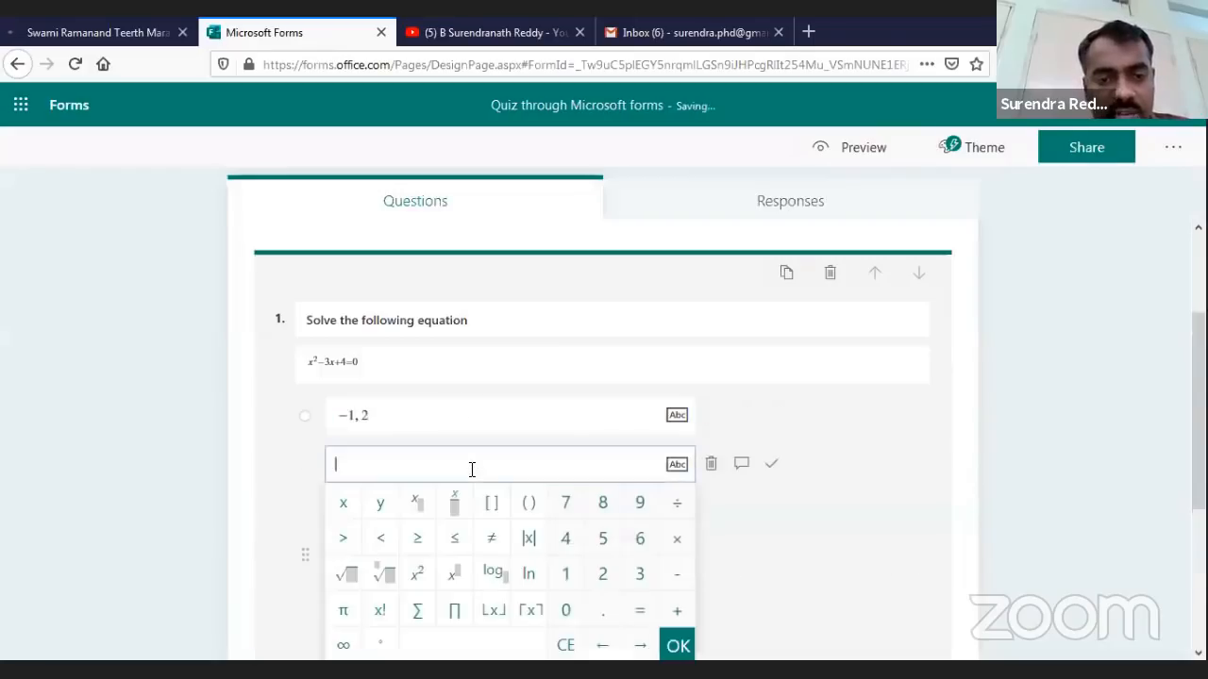
text(2,3)
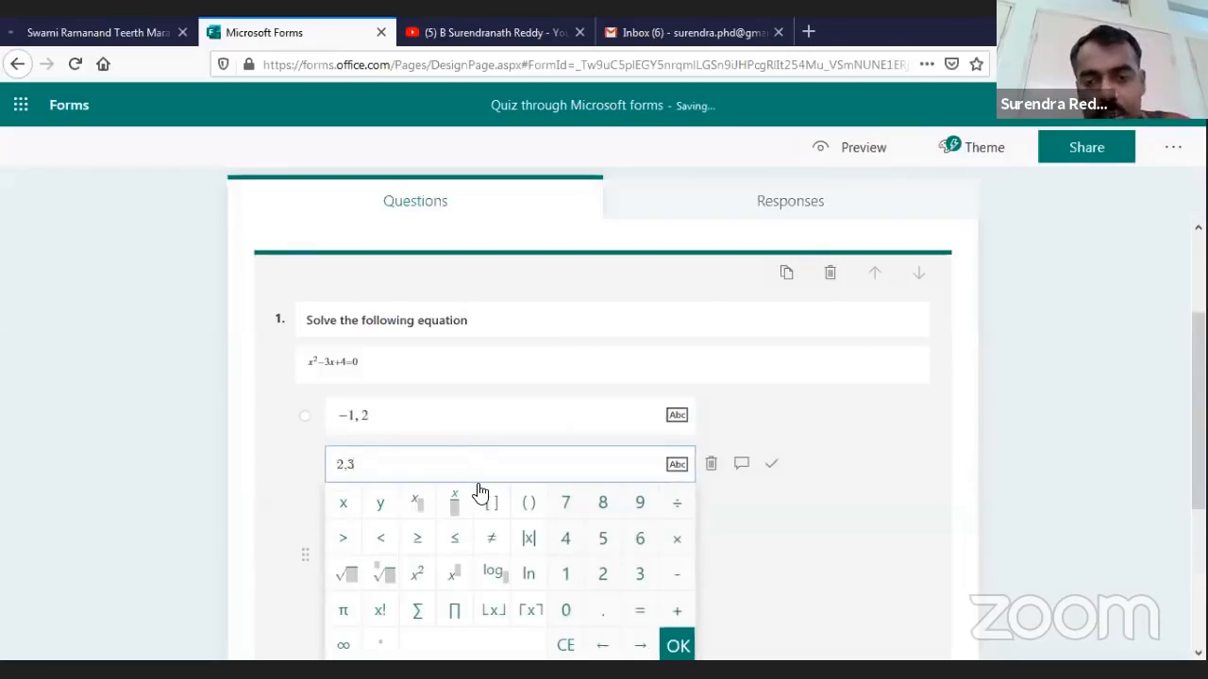
key(Return)
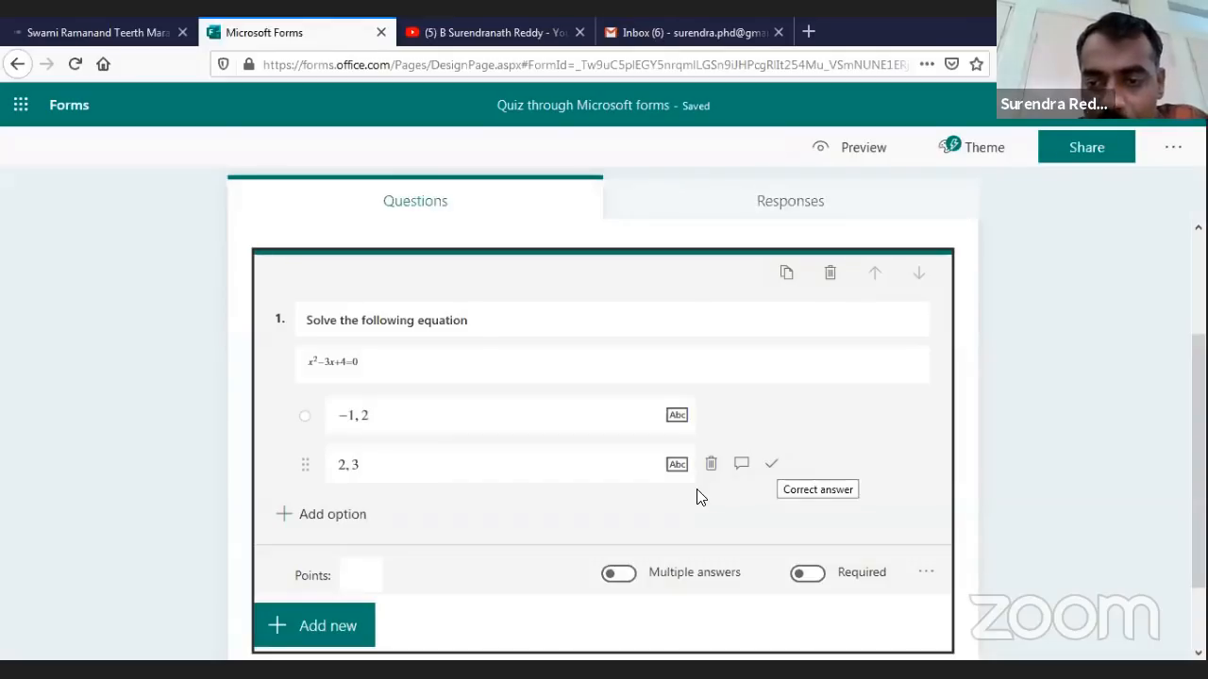
Mark 2, 3 as correct and make question 1 required and worth 2 points
click(772, 463)
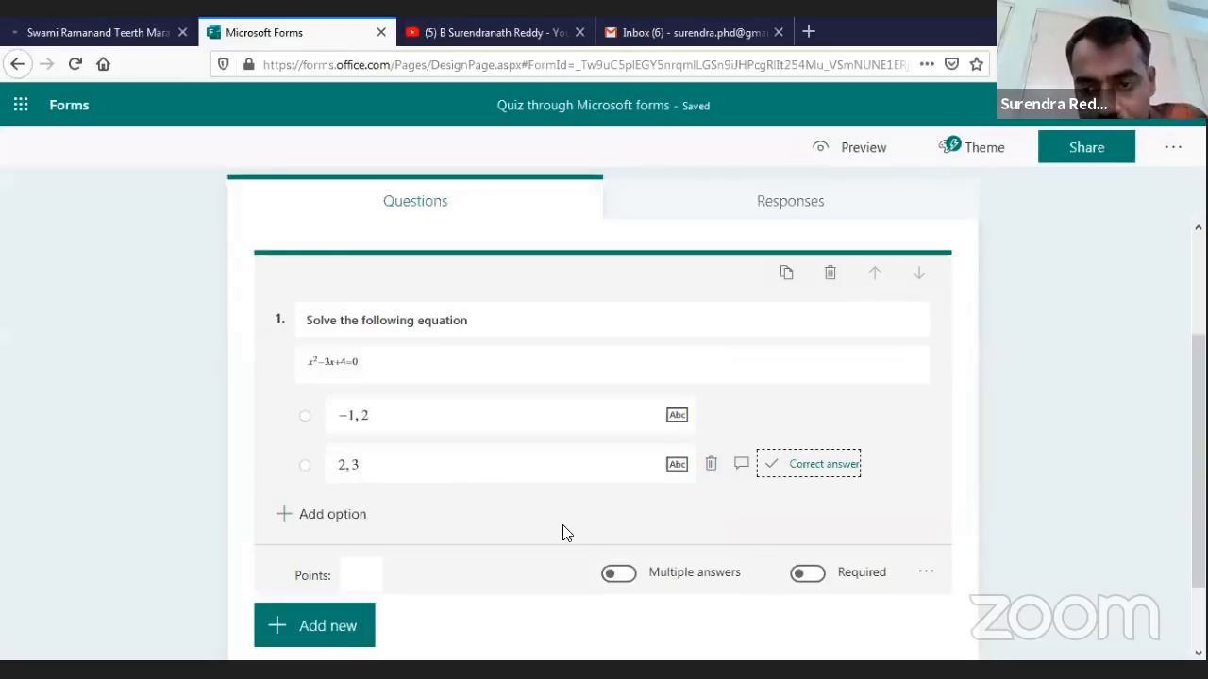
click(477, 528)
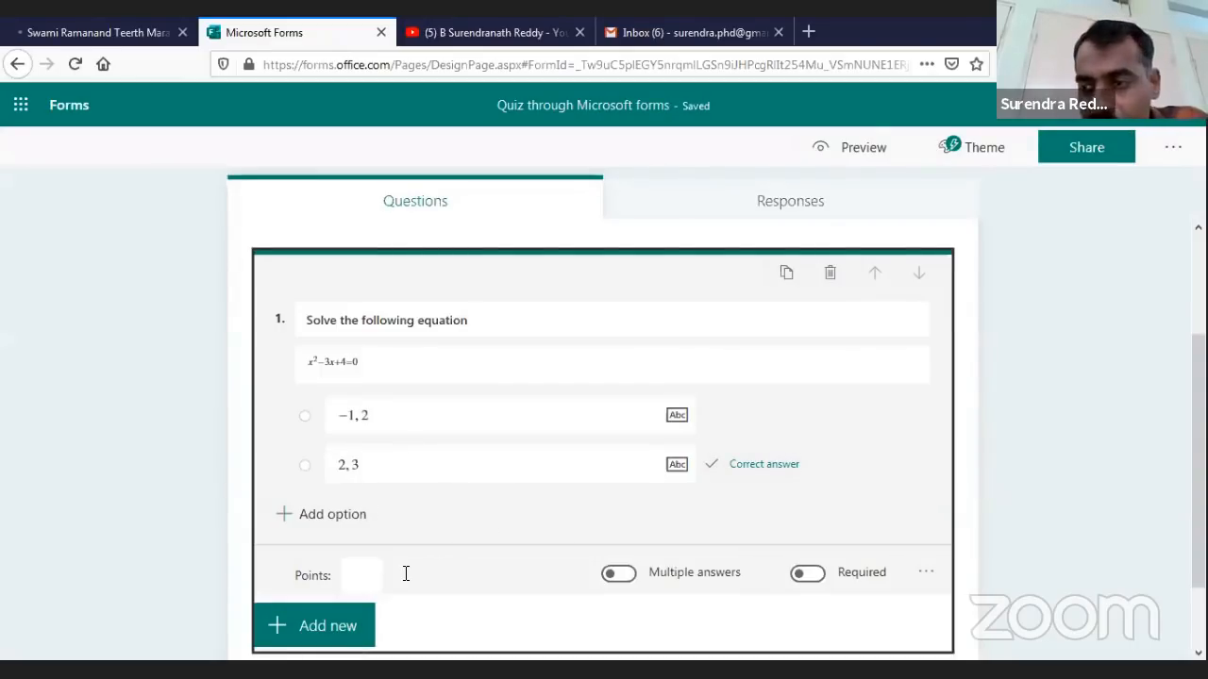
click(573, 578)
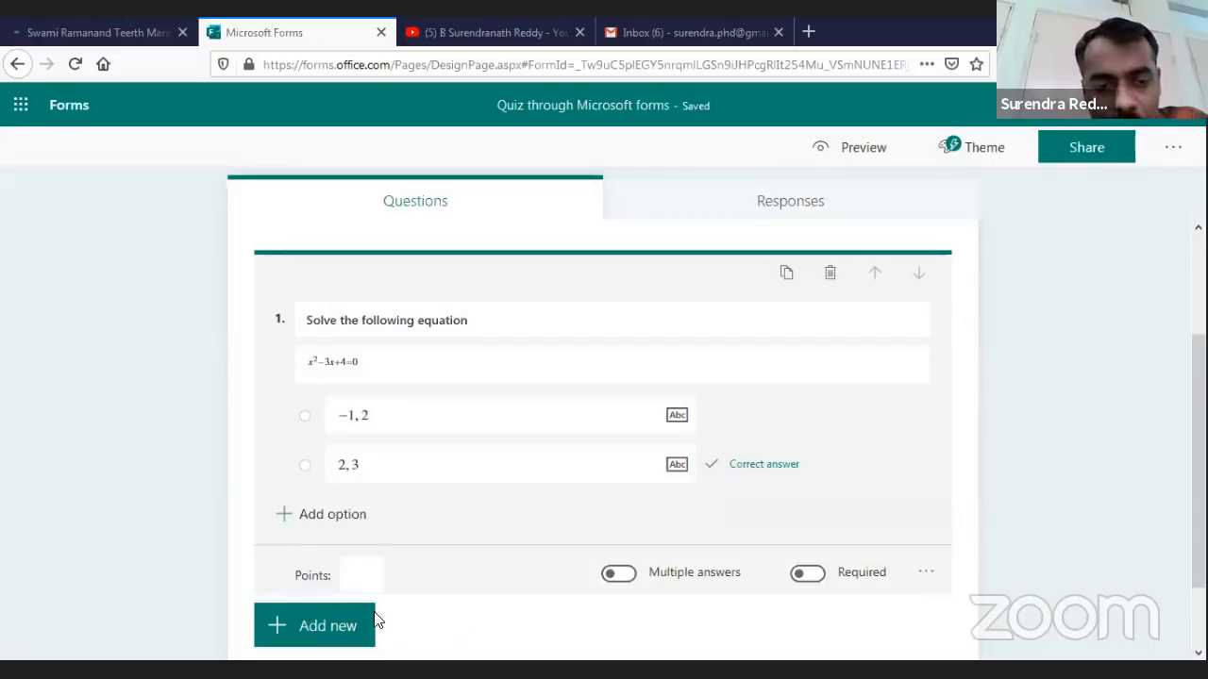
click(361, 579)
text(2)
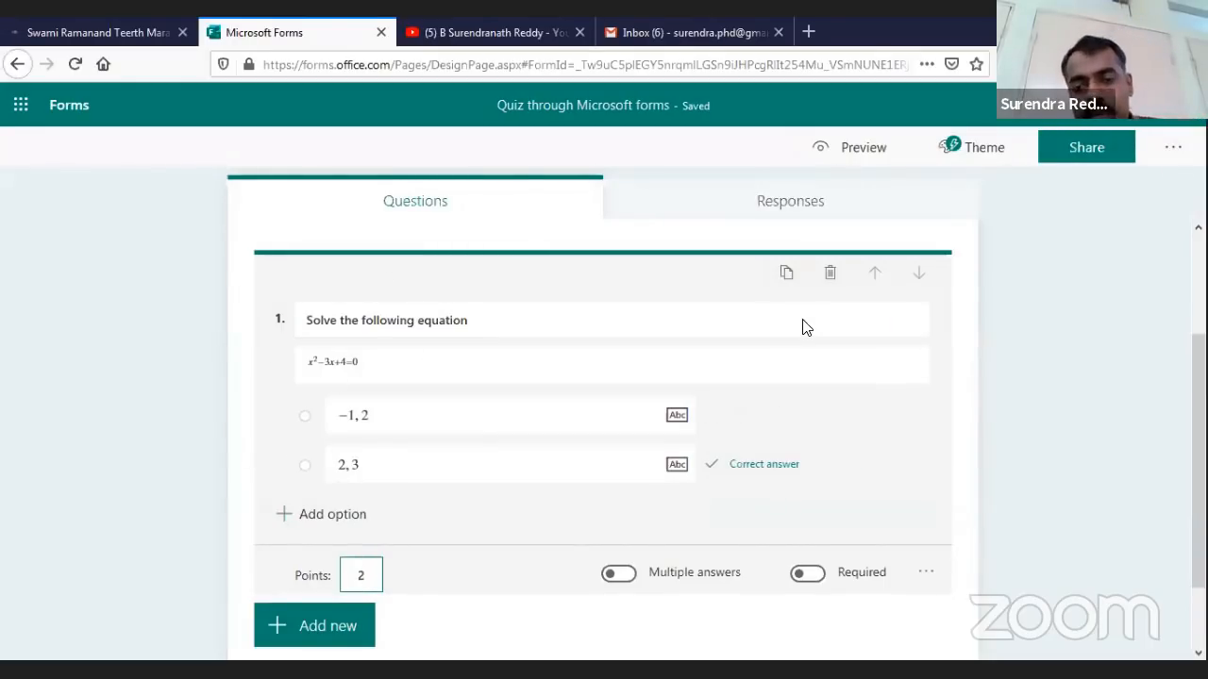
key(Tab)
key(Tab)
key(space)
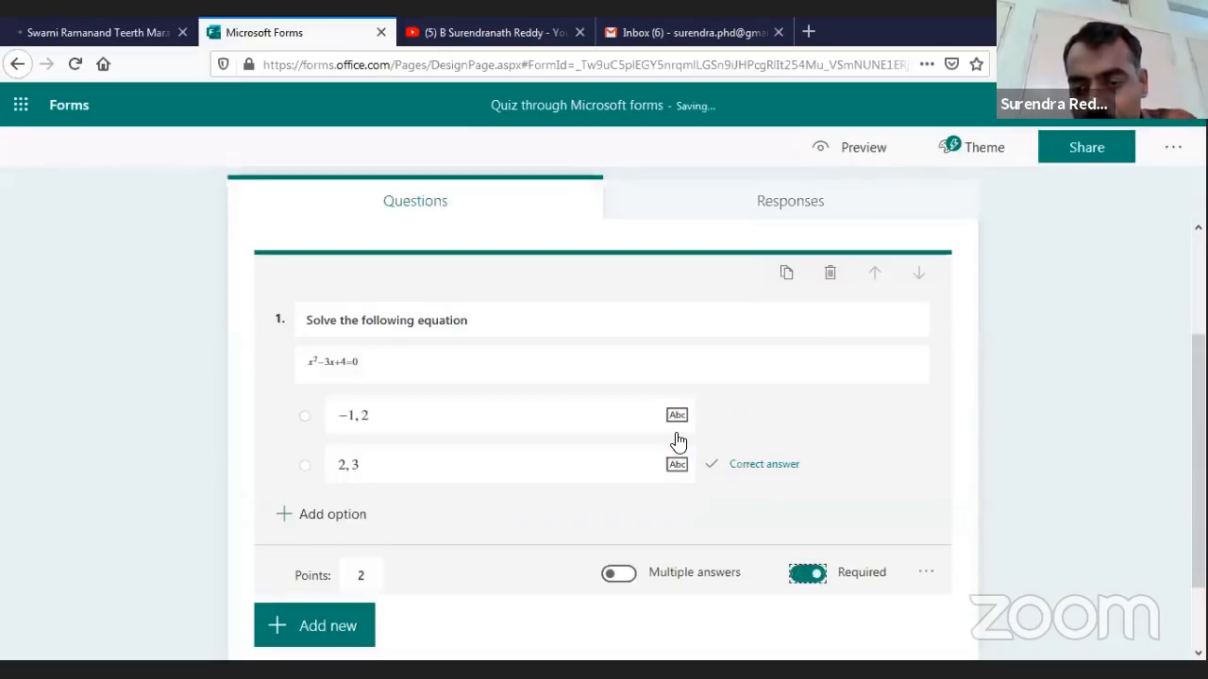
Check question 1's extra settings, then show the question types for a new question
key(Tab)
key(Return)
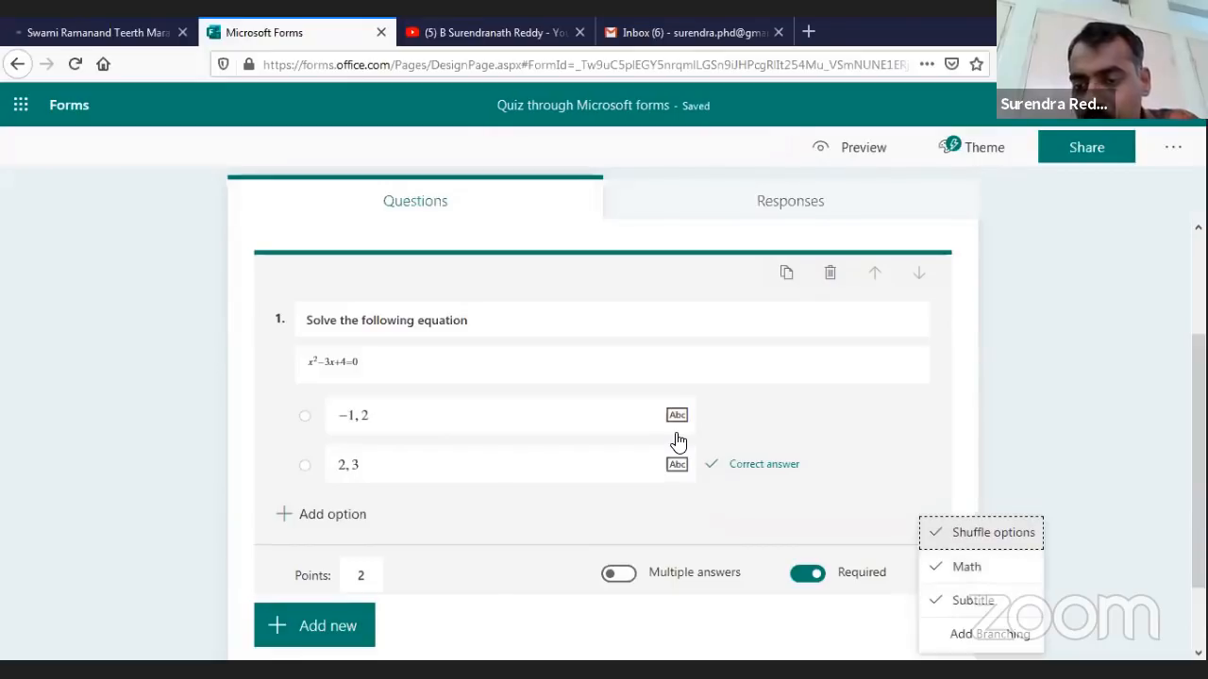
key(Escape)
click(321, 626)
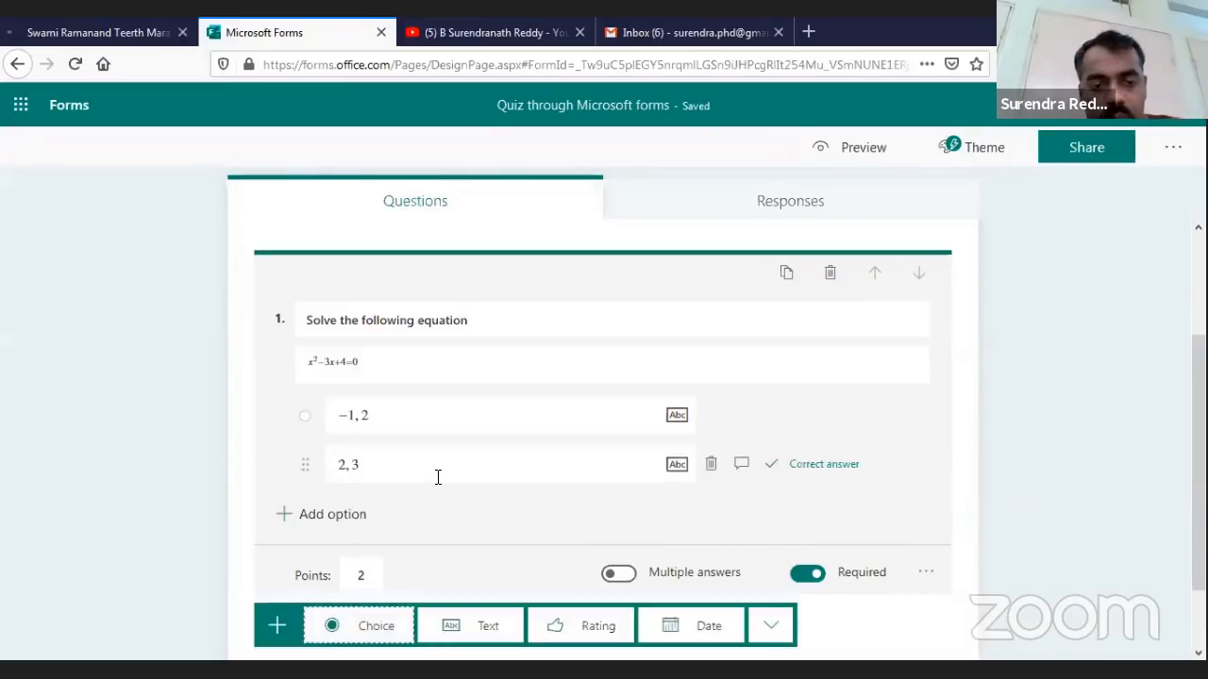
scroll(438, 477, down, 2)
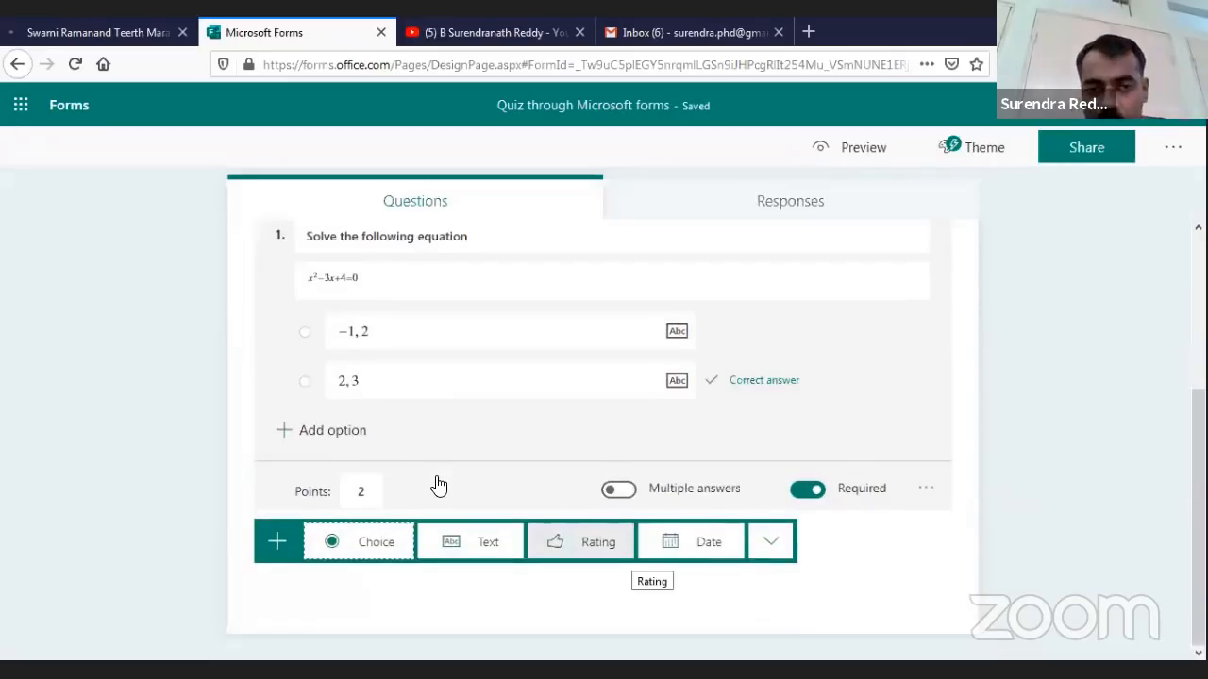
Add Choice question 2 titled 'Solve the following integral' and start its equation entry
click(377, 547)
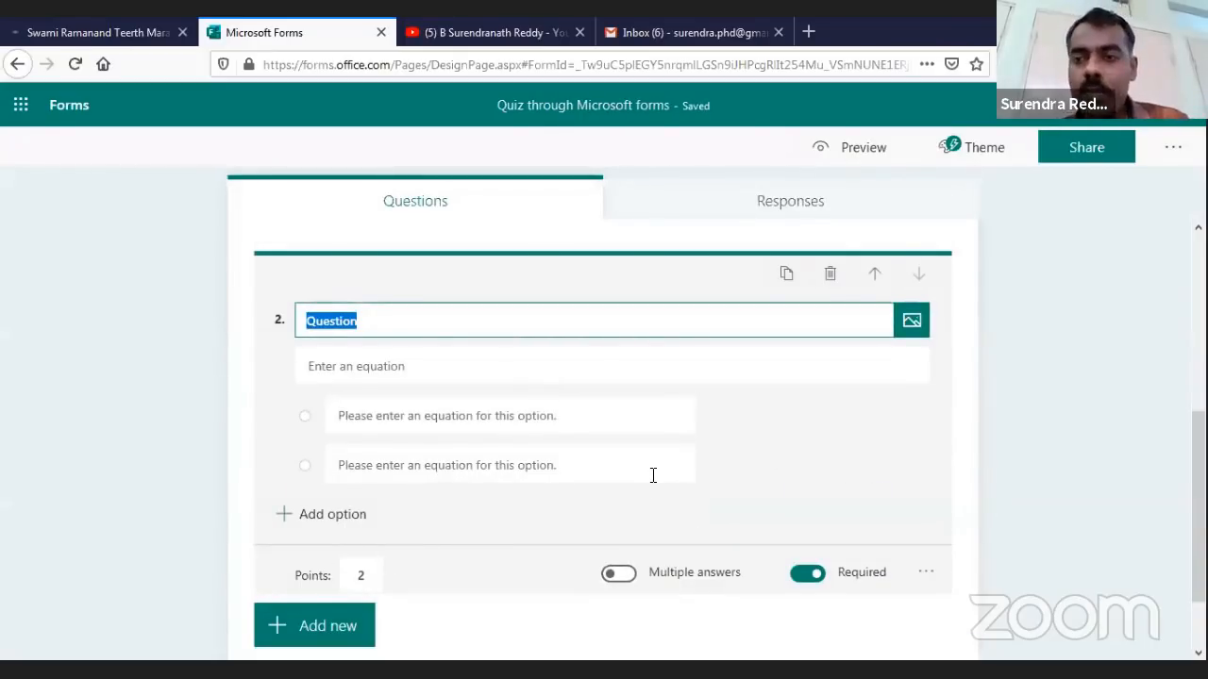
text(Solve the)
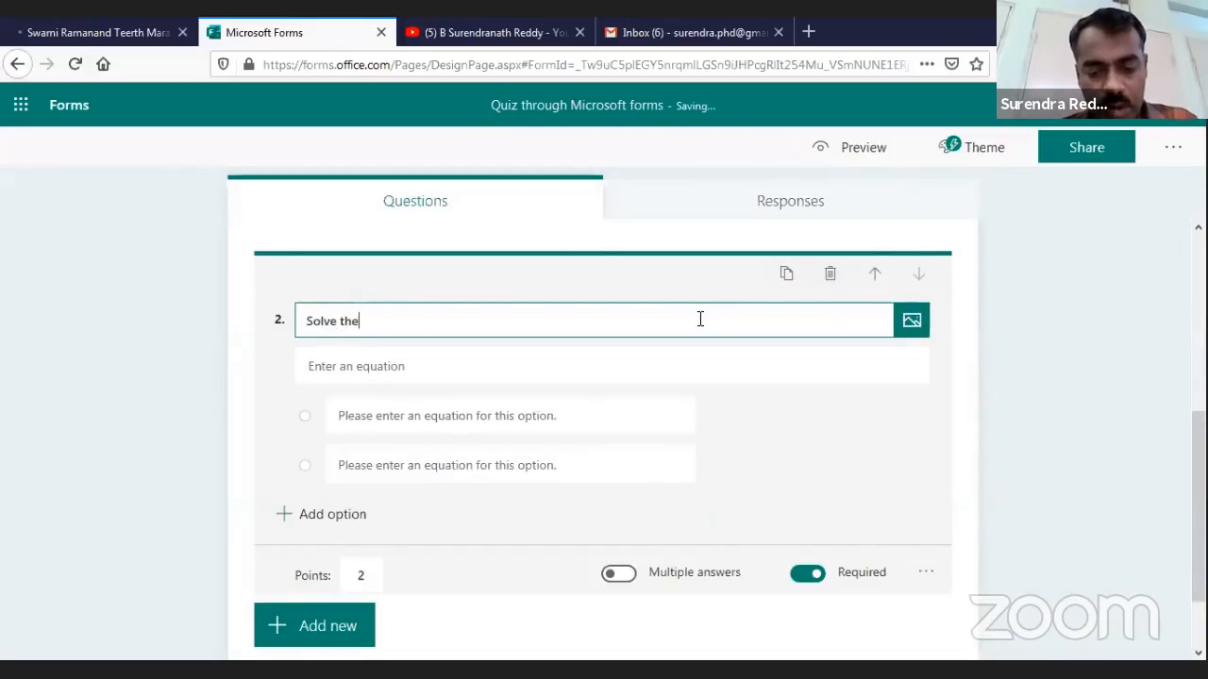
text( following integra)
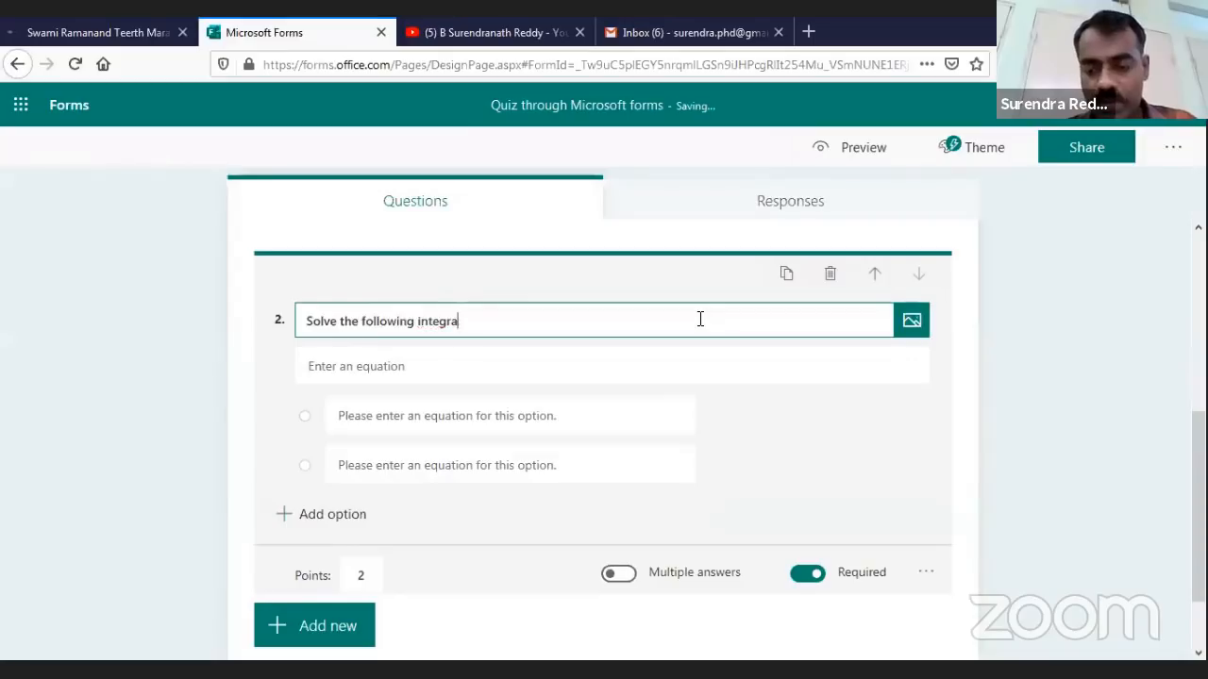
text(l)
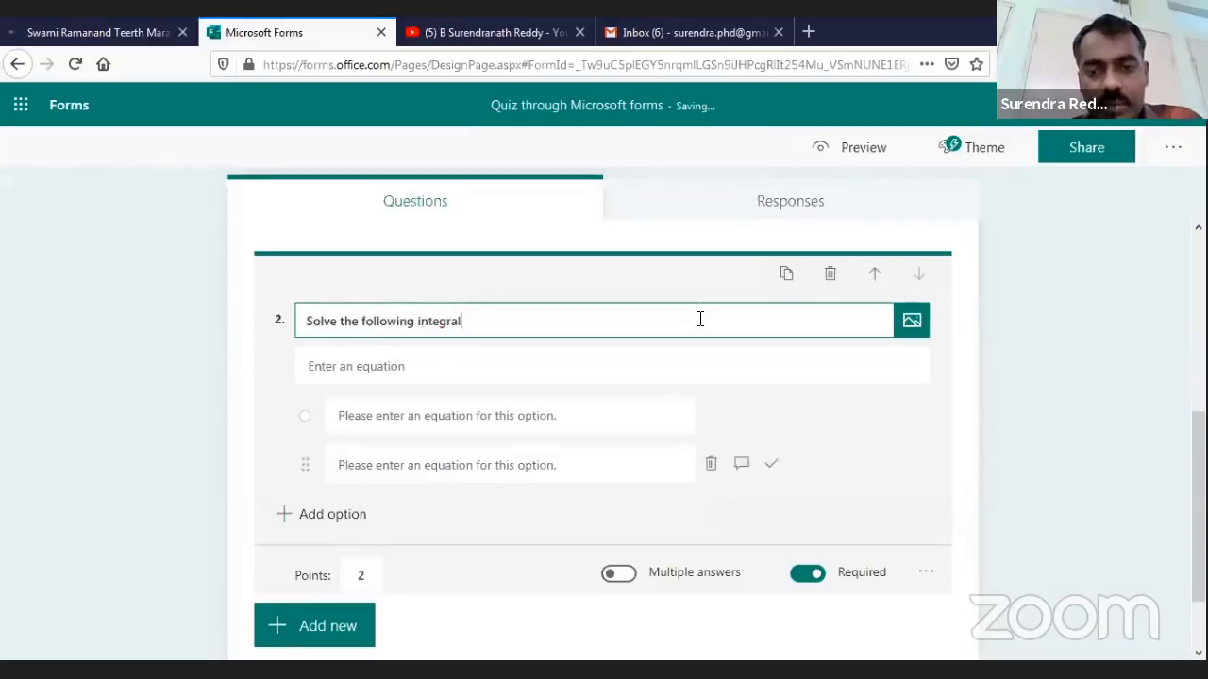
key(Return)
click(925, 572)
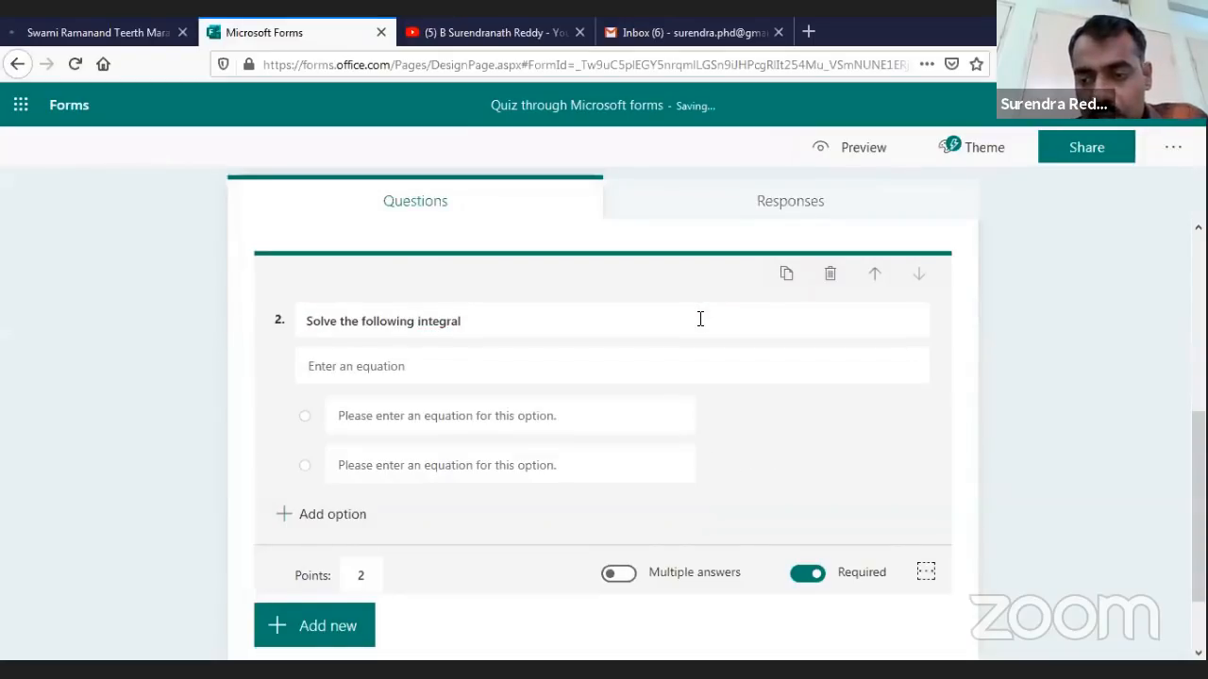
click(394, 366)
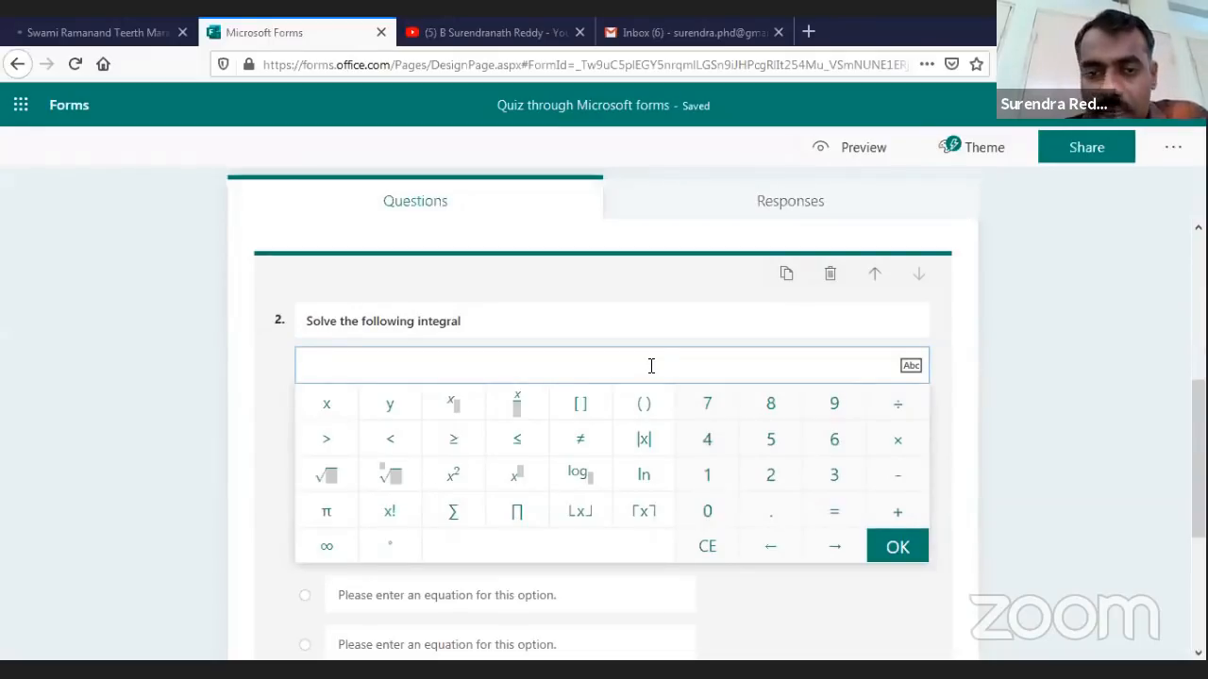
Type \int_1^5 x^2 dx as text in question 2's equation field
click(516, 369)
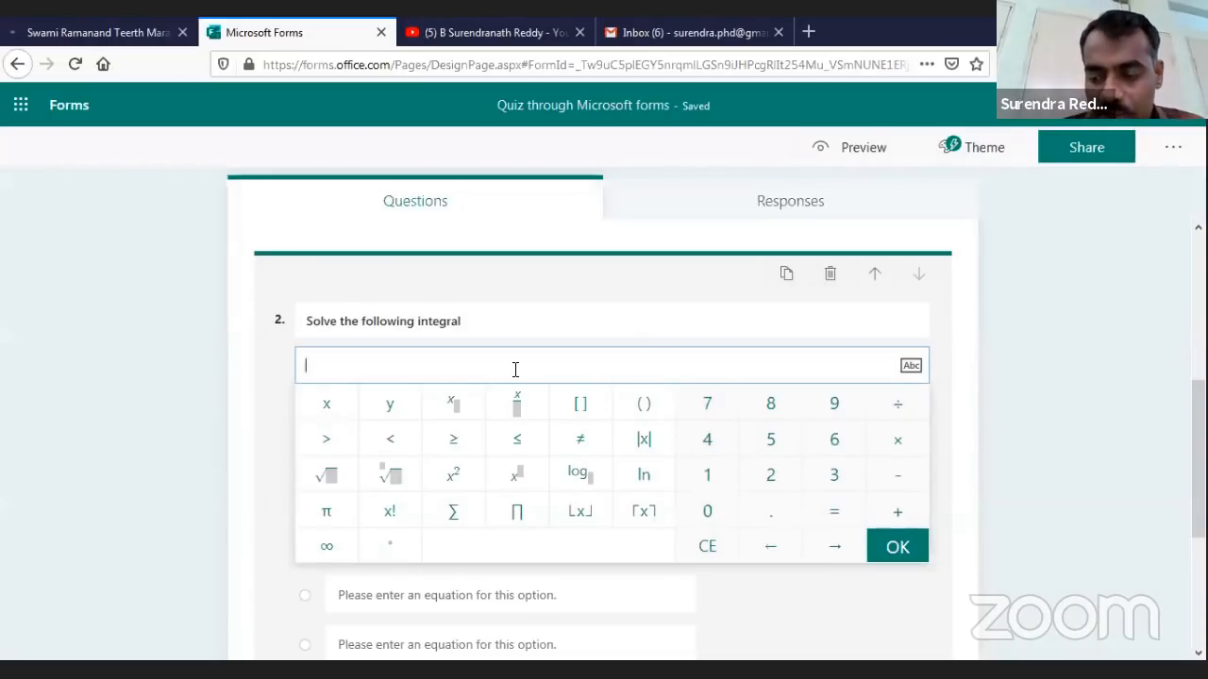
text(\i)
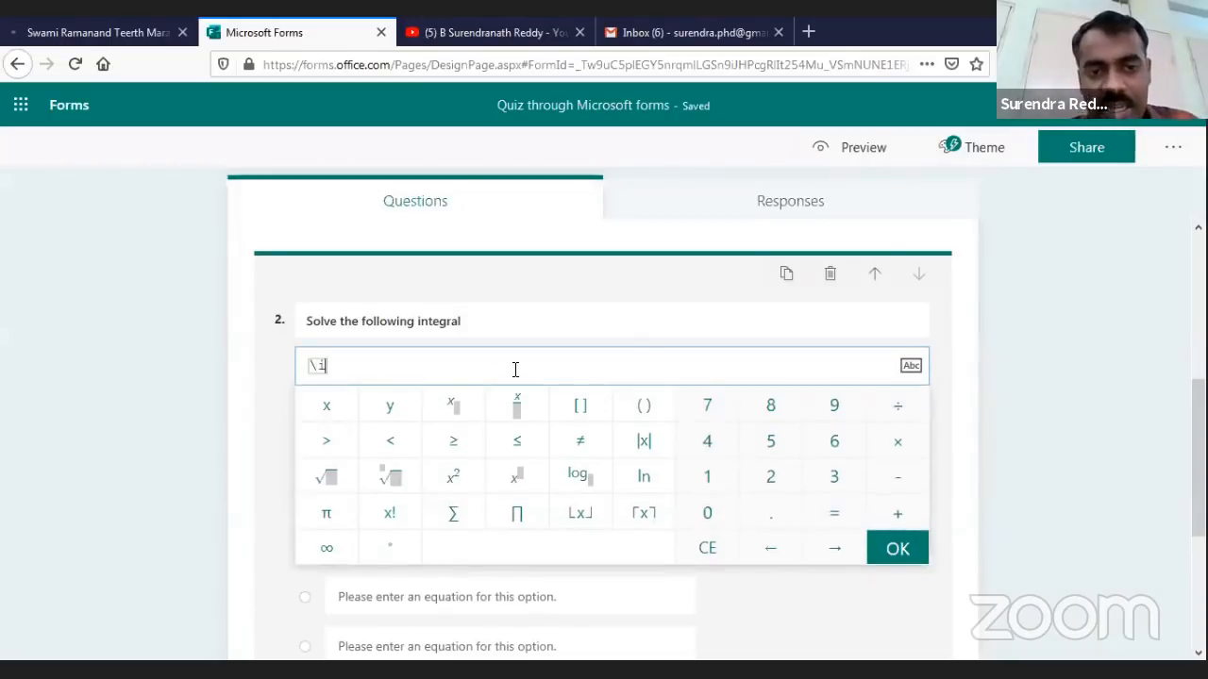
text(nt)
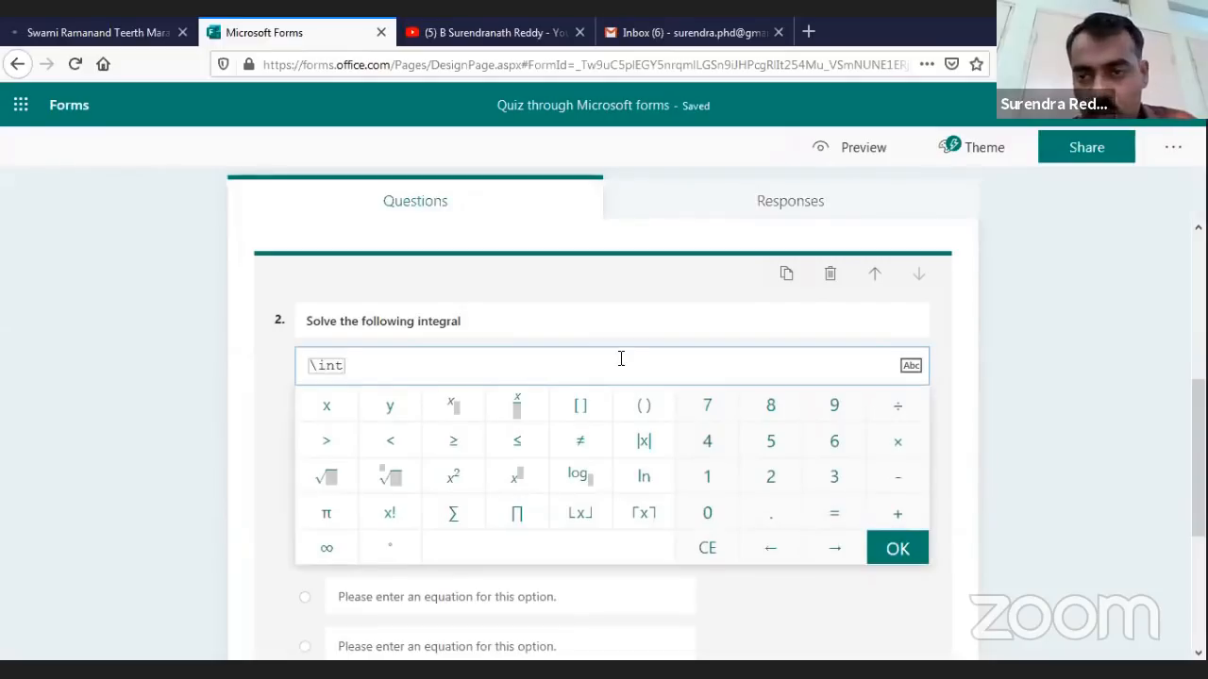
key(Return)
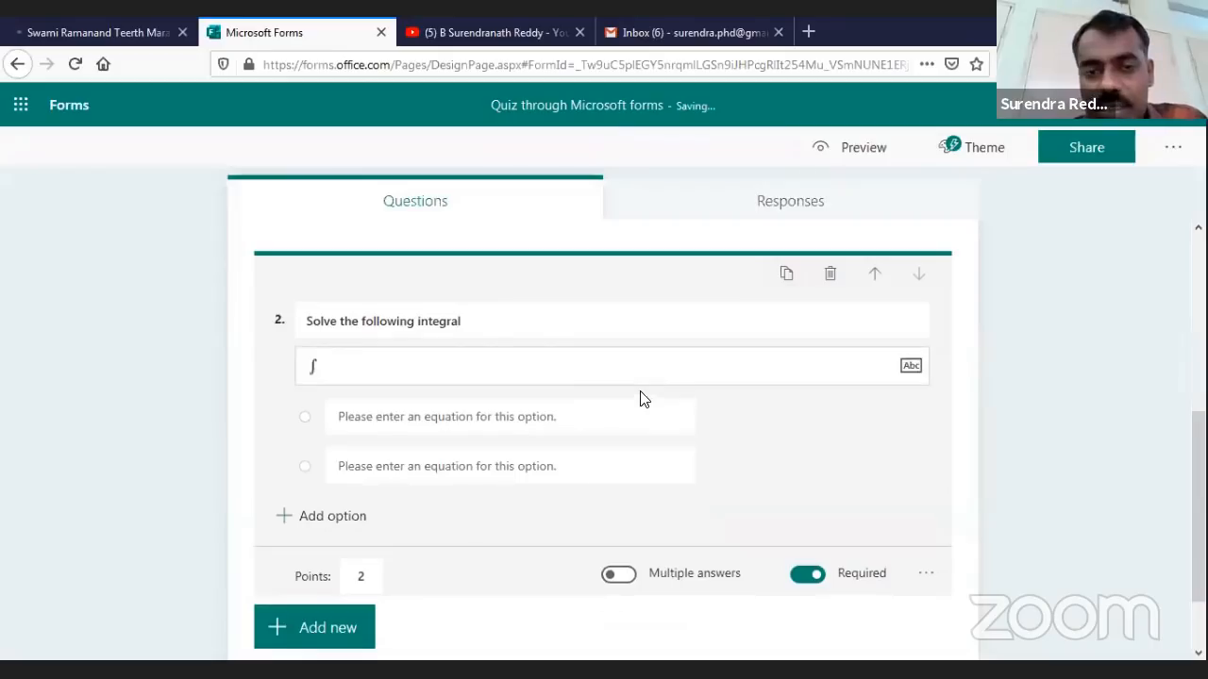
click(641, 391)
click(466, 365)
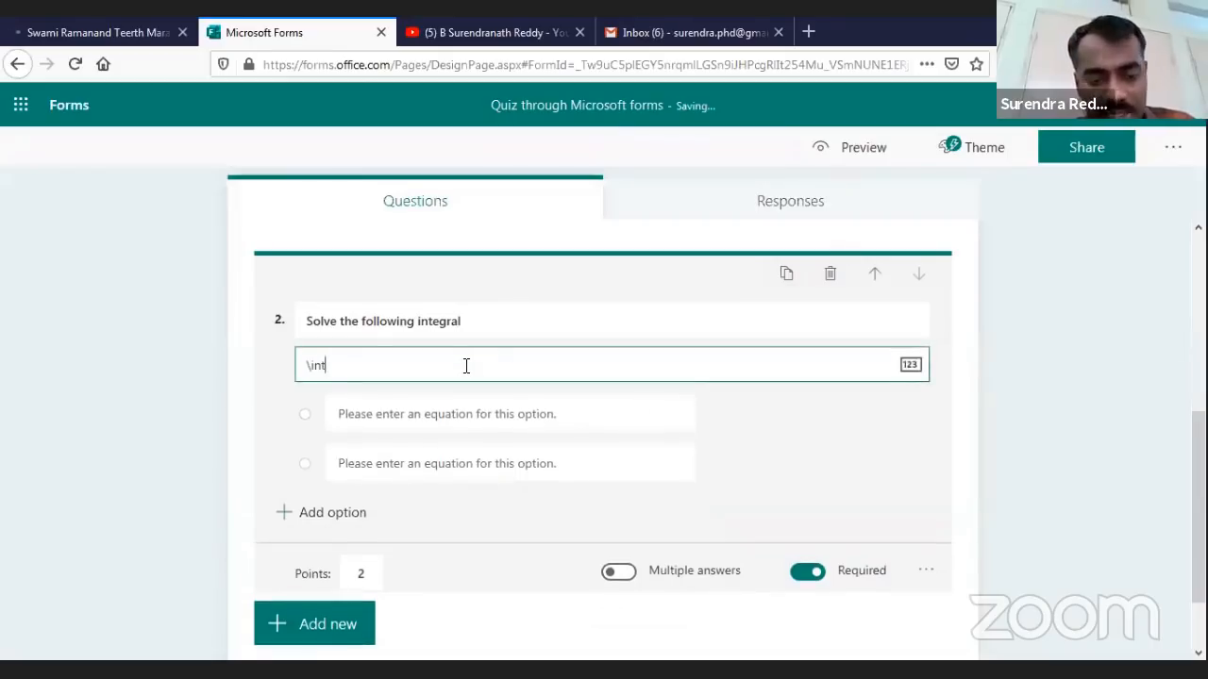
text(_1)
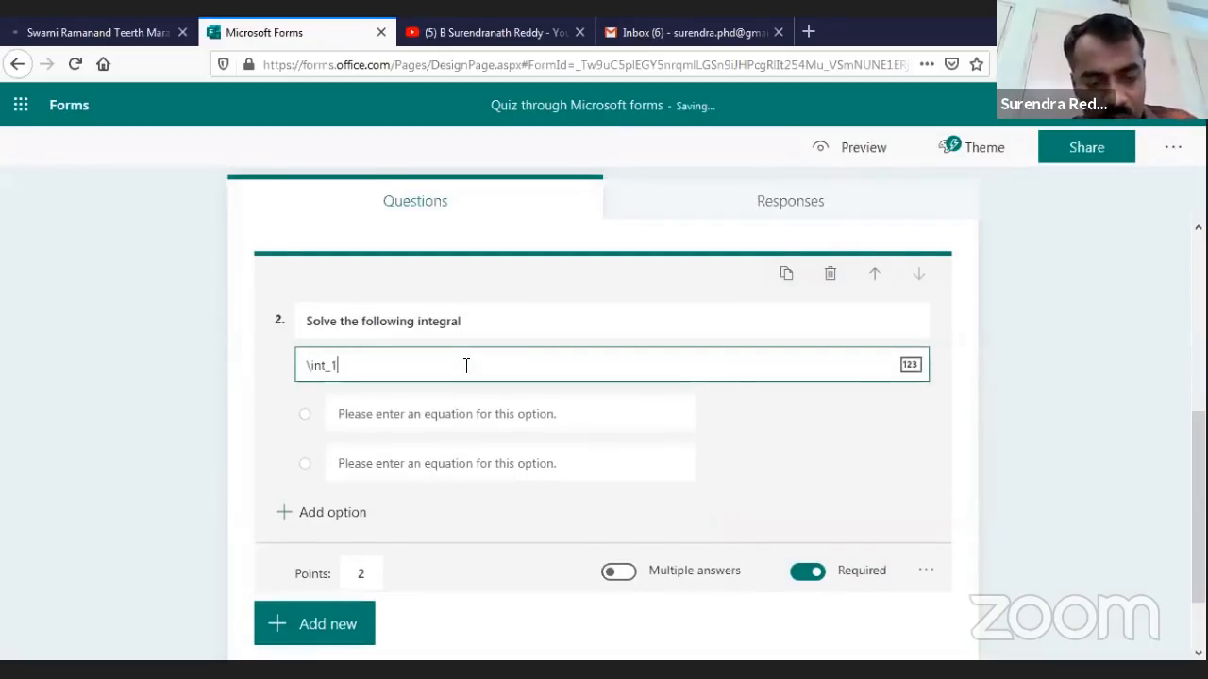
text(^5)
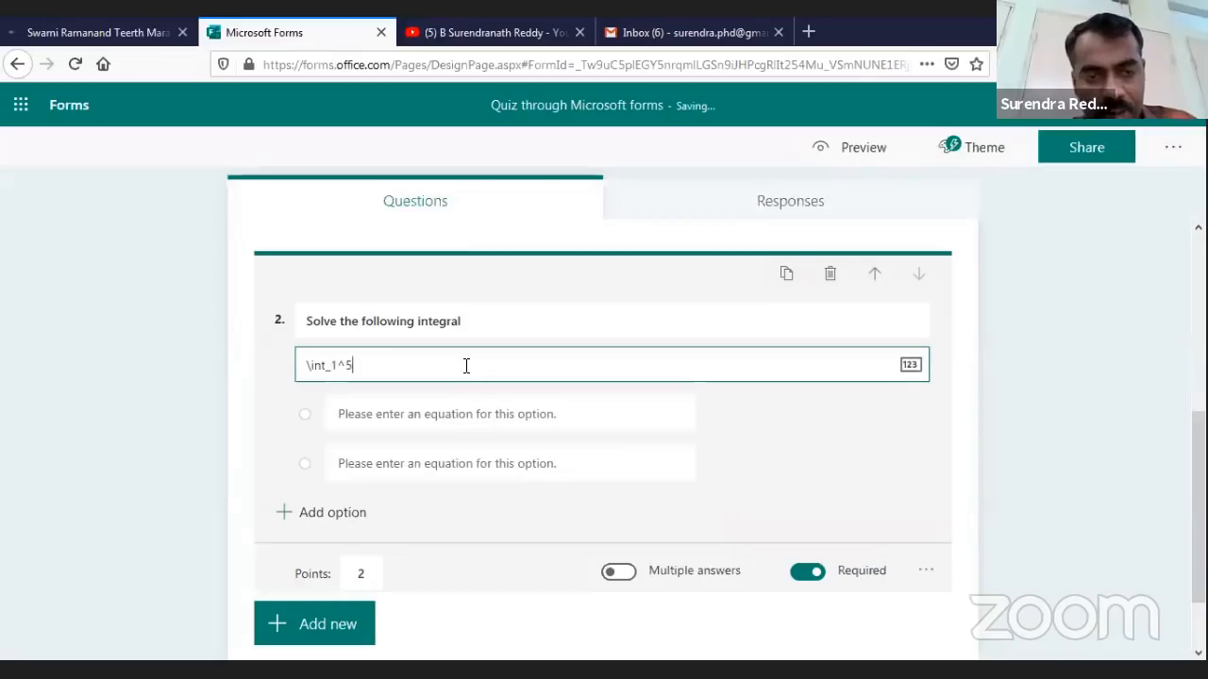
text( x^2 ds)
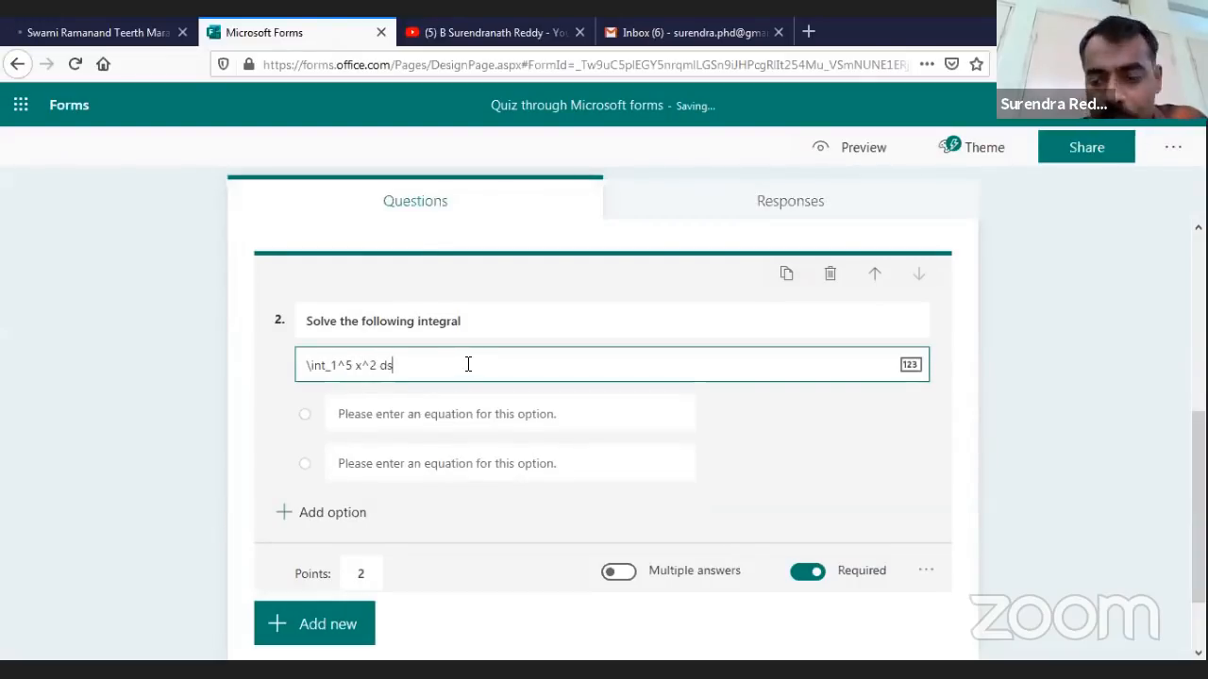
key(BackSpace)
text(x)
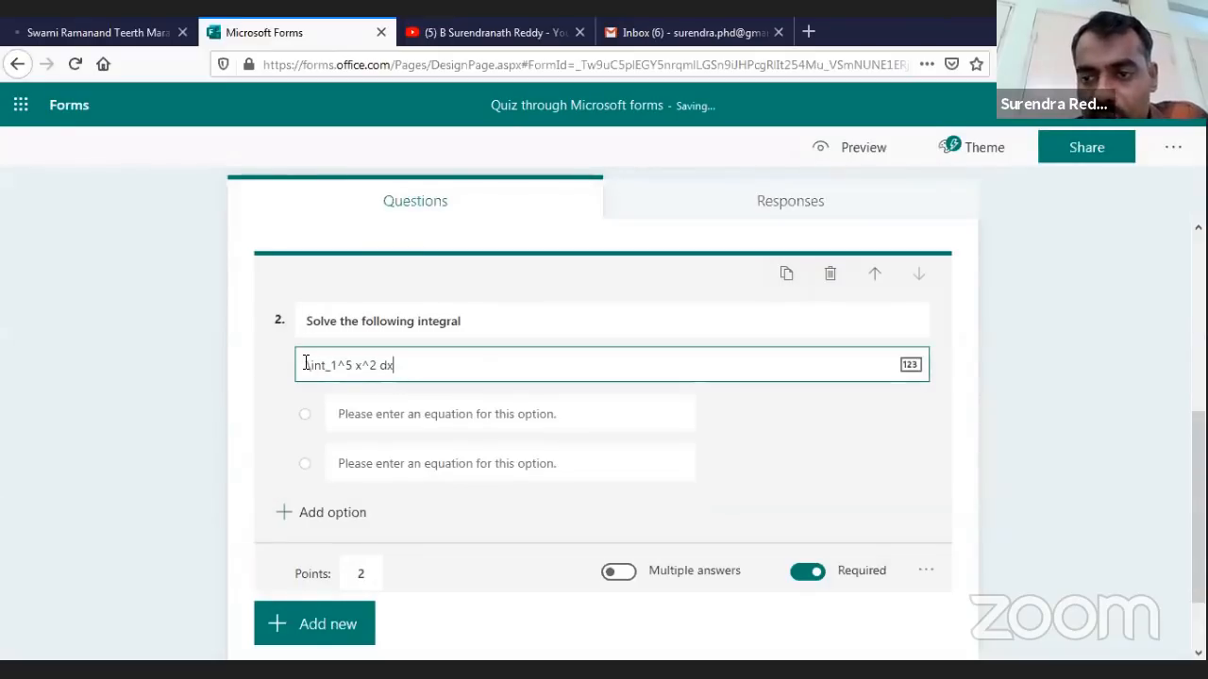
key(Tab)
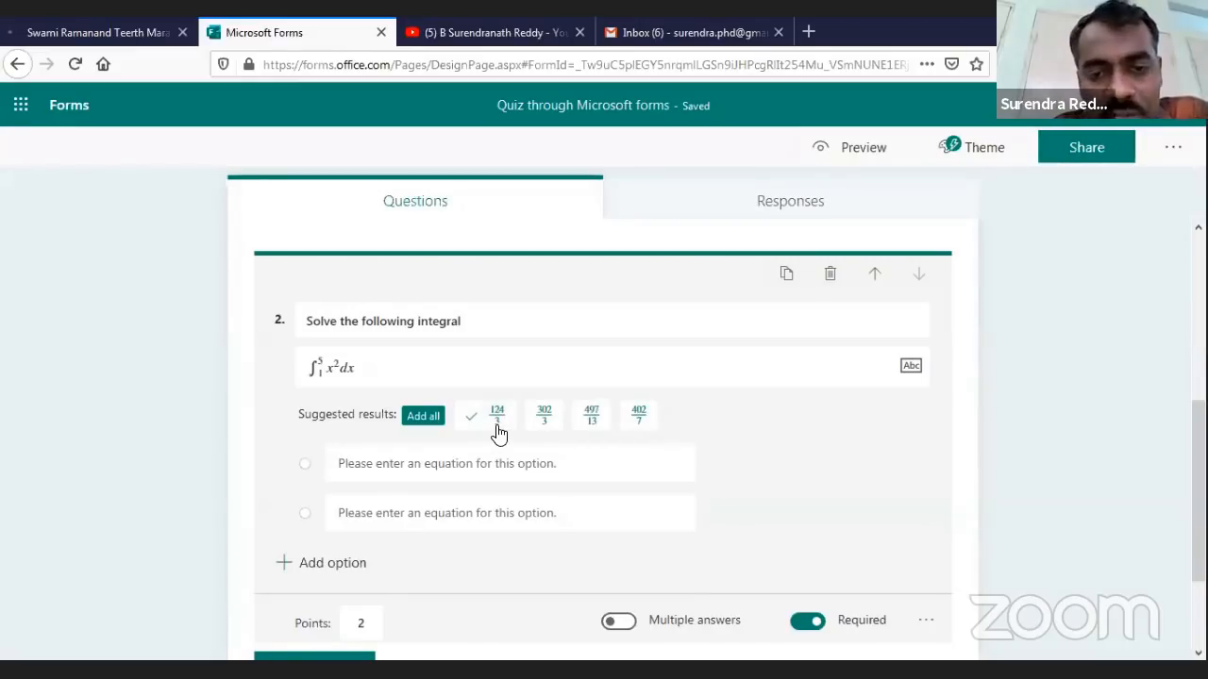
Add all suggested answers 124/3, 302/3, 497/13 and 402/7 as question 2's options
click(420, 424)
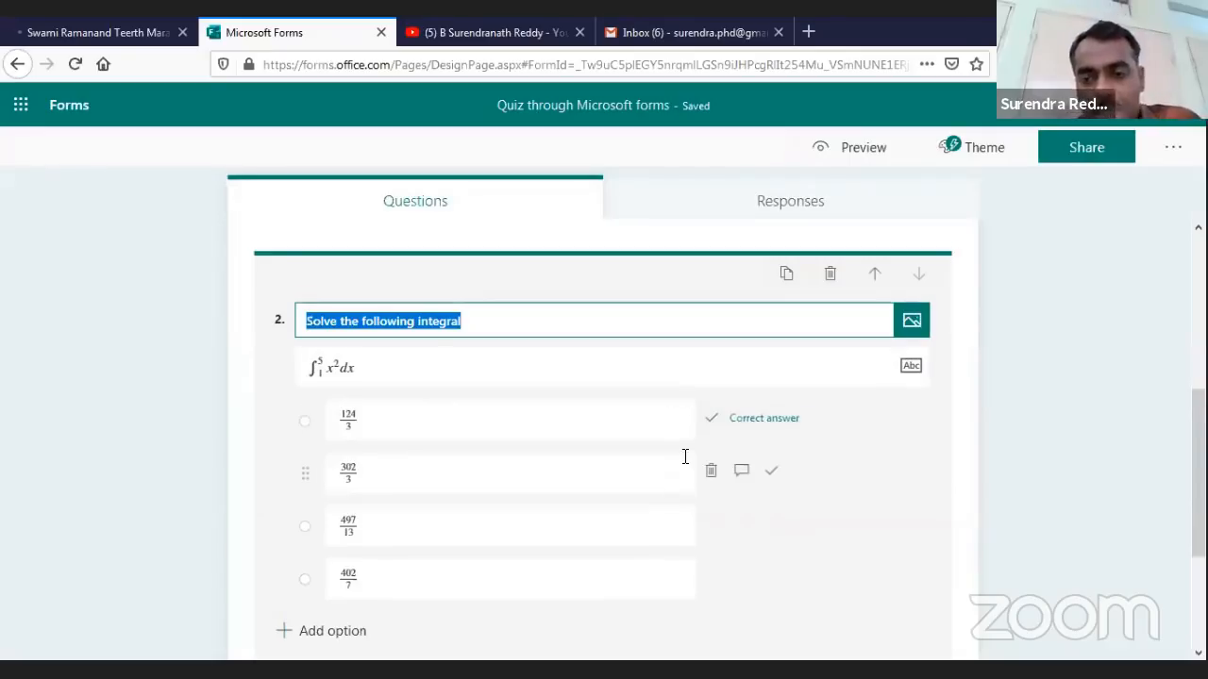
scroll(390, 324, down, 1)
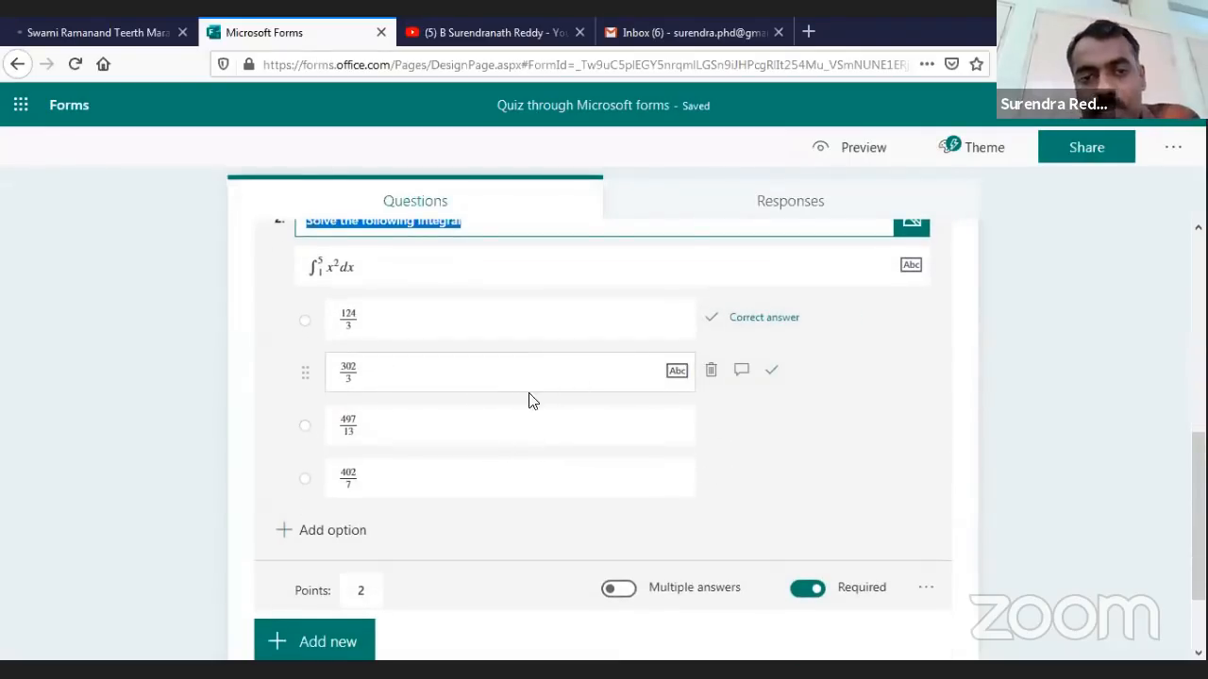
scroll(557, 471, down, 1)
scroll(525, 532, up, 4)
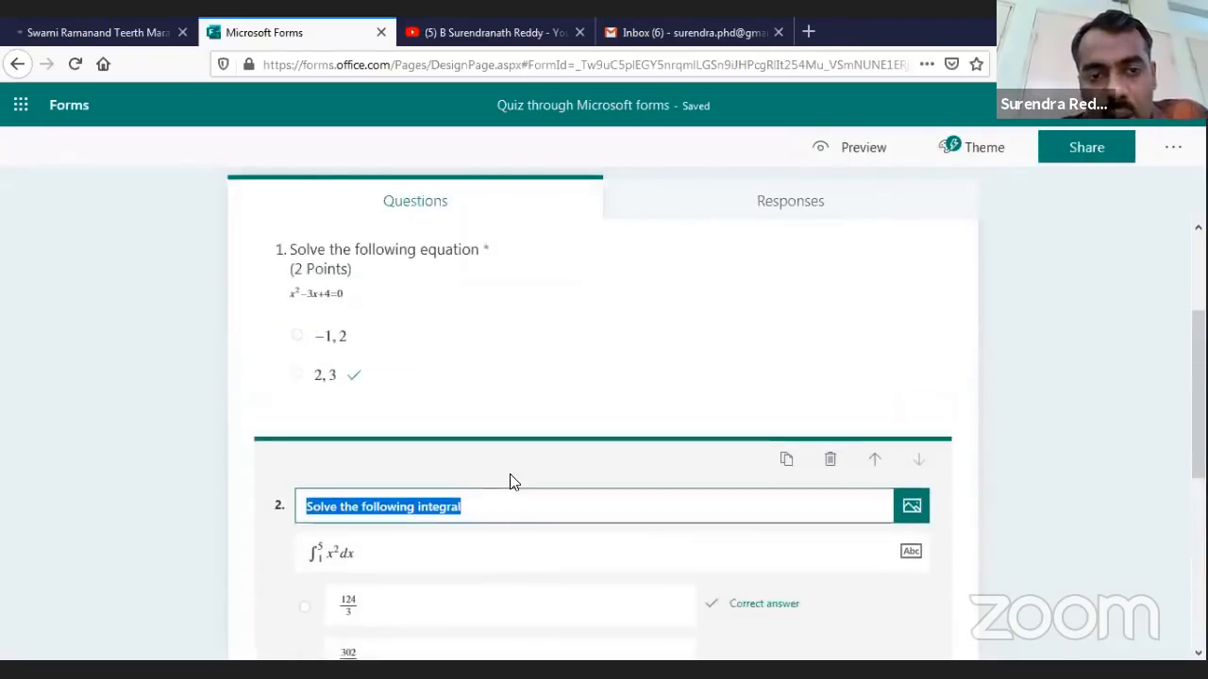
click(528, 523)
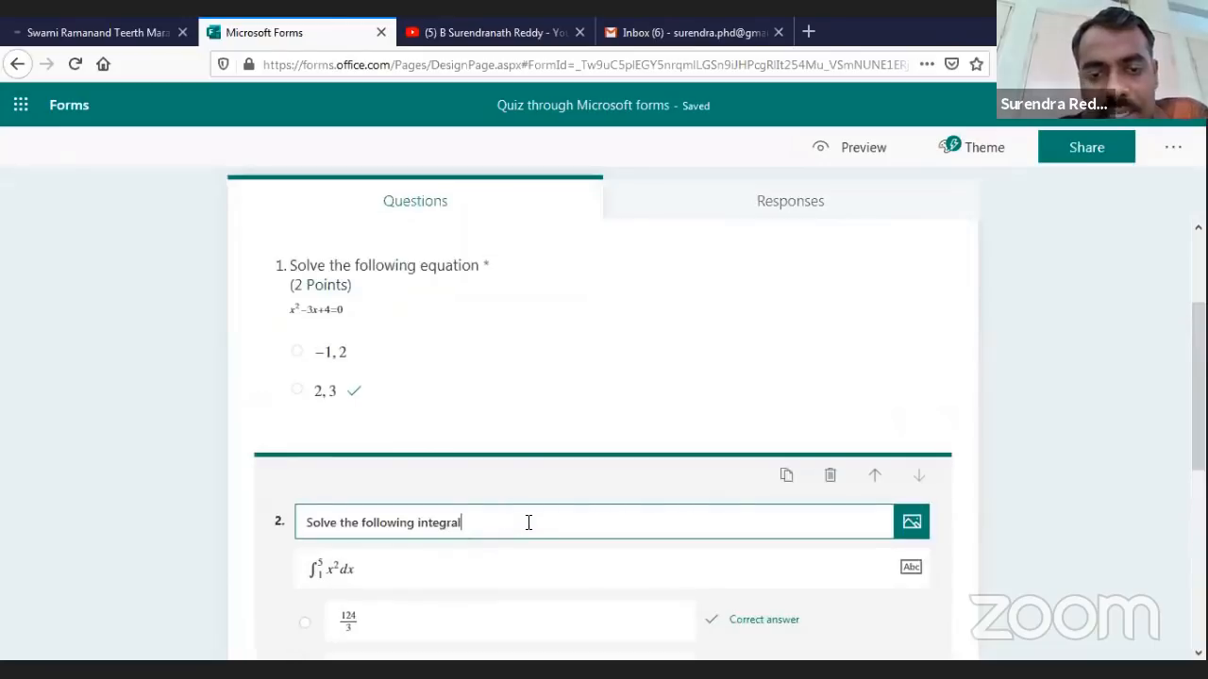
scroll(529, 527, down, 1)
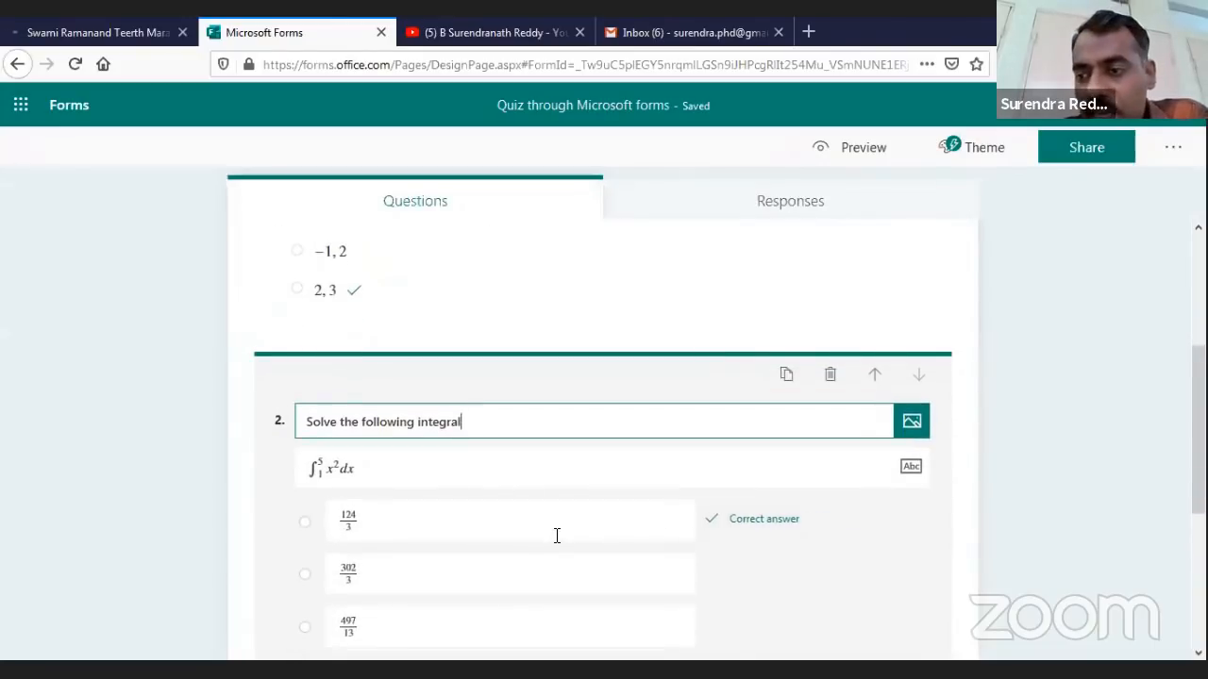
click(588, 547)
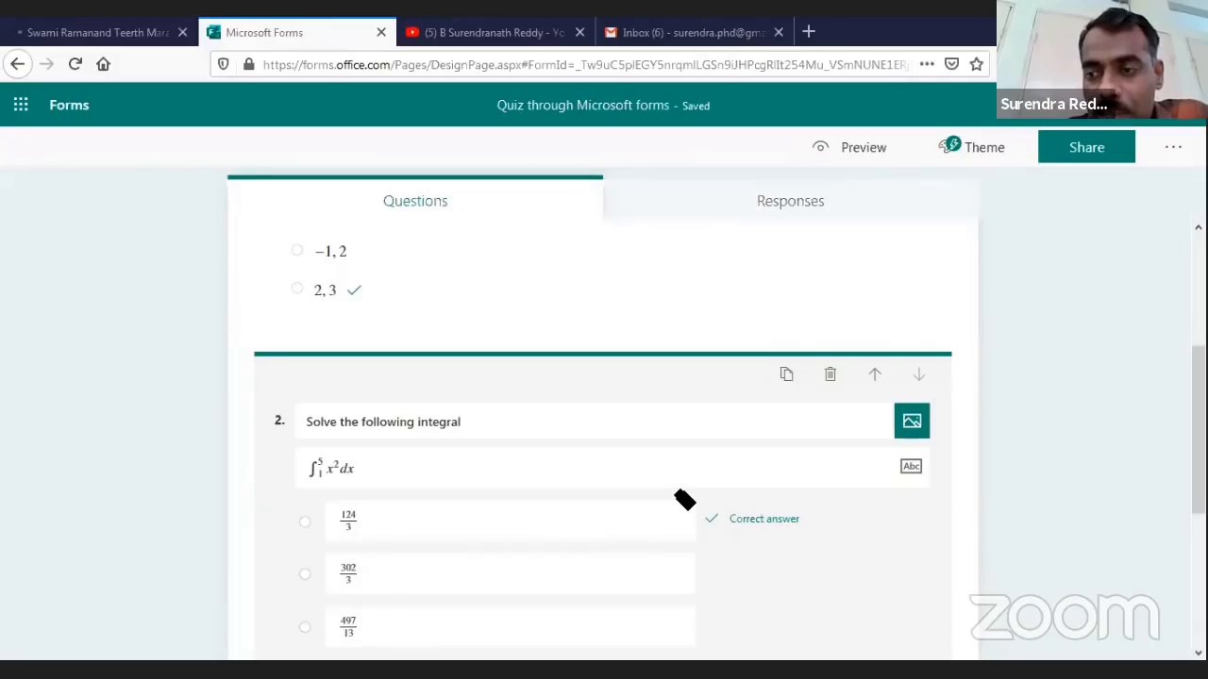
scroll(684, 500, down, 2)
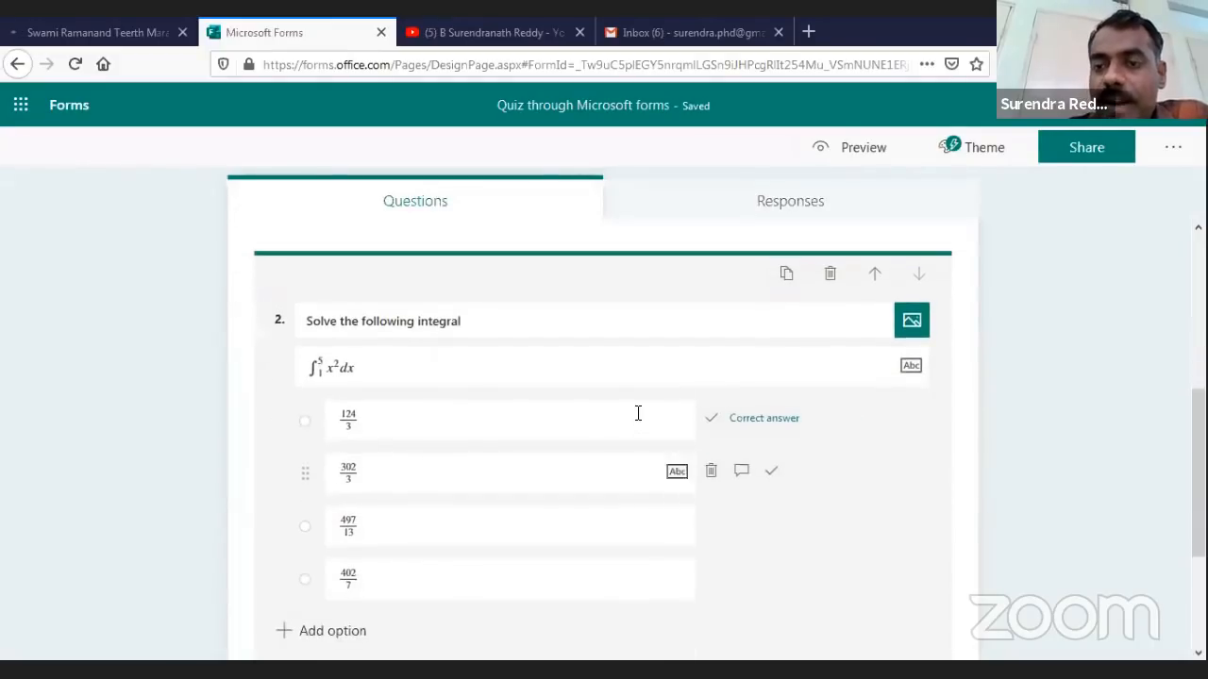
click(442, 412)
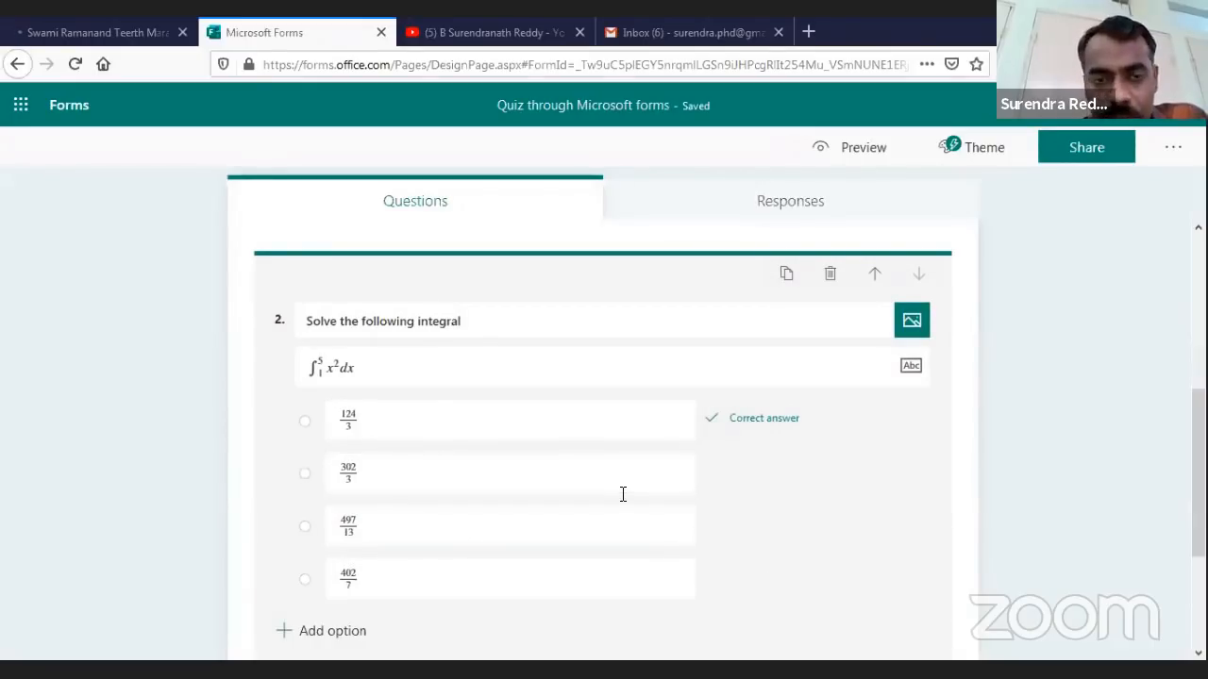
scroll(623, 494, down, 2)
scroll(623, 494, up, 6)
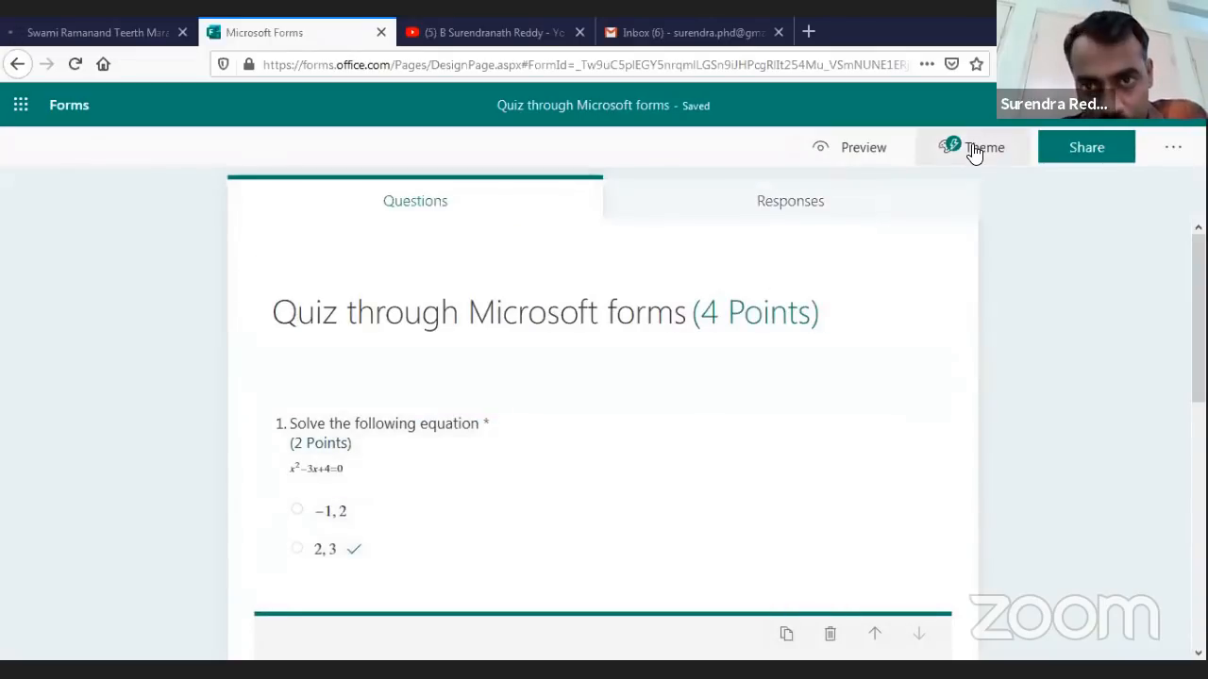
Preview the math quiz in phone layout and scroll through its questions
click(865, 149)
click(951, 109)
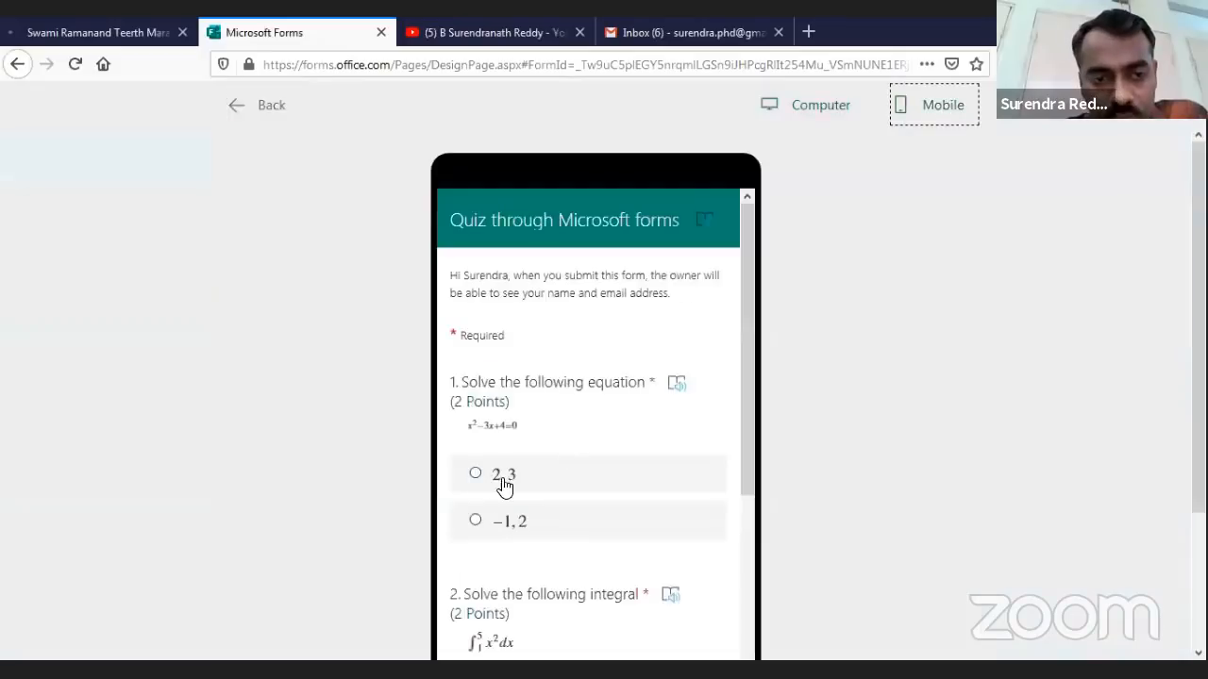
scroll(672, 483, down, 2)
scroll(674, 485, down, 2)
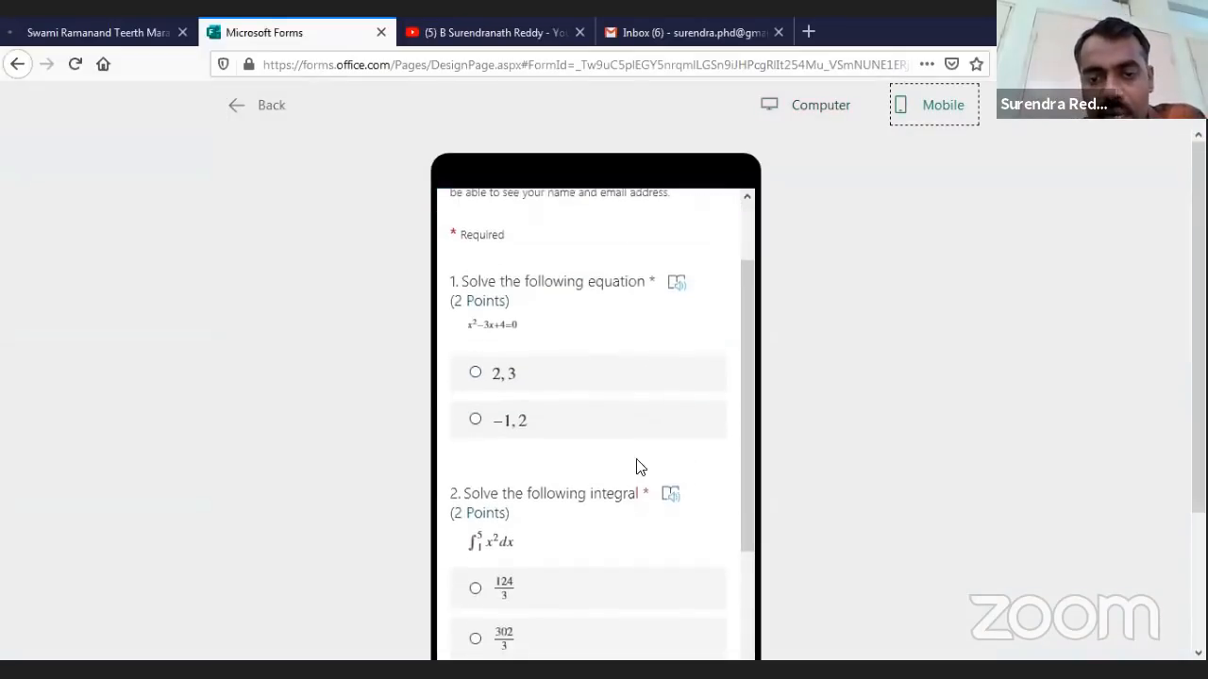
scroll(651, 509, down, 3)
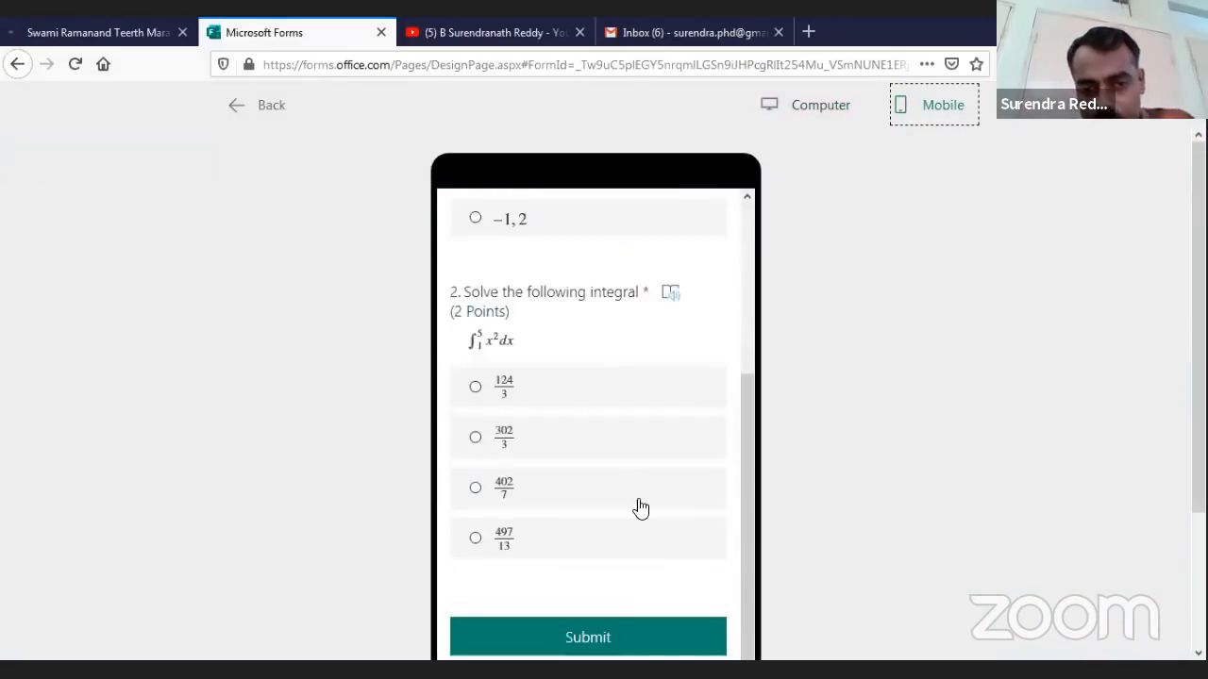
scroll(634, 485, down, 2)
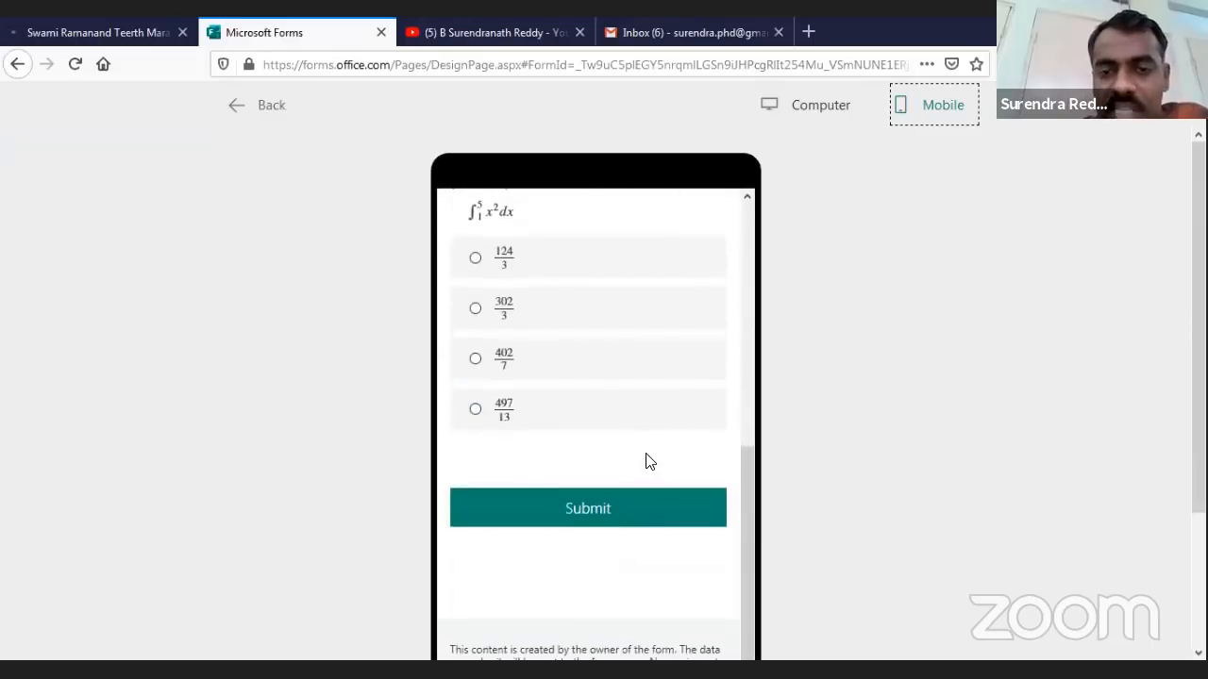
scroll(648, 462, up, 6)
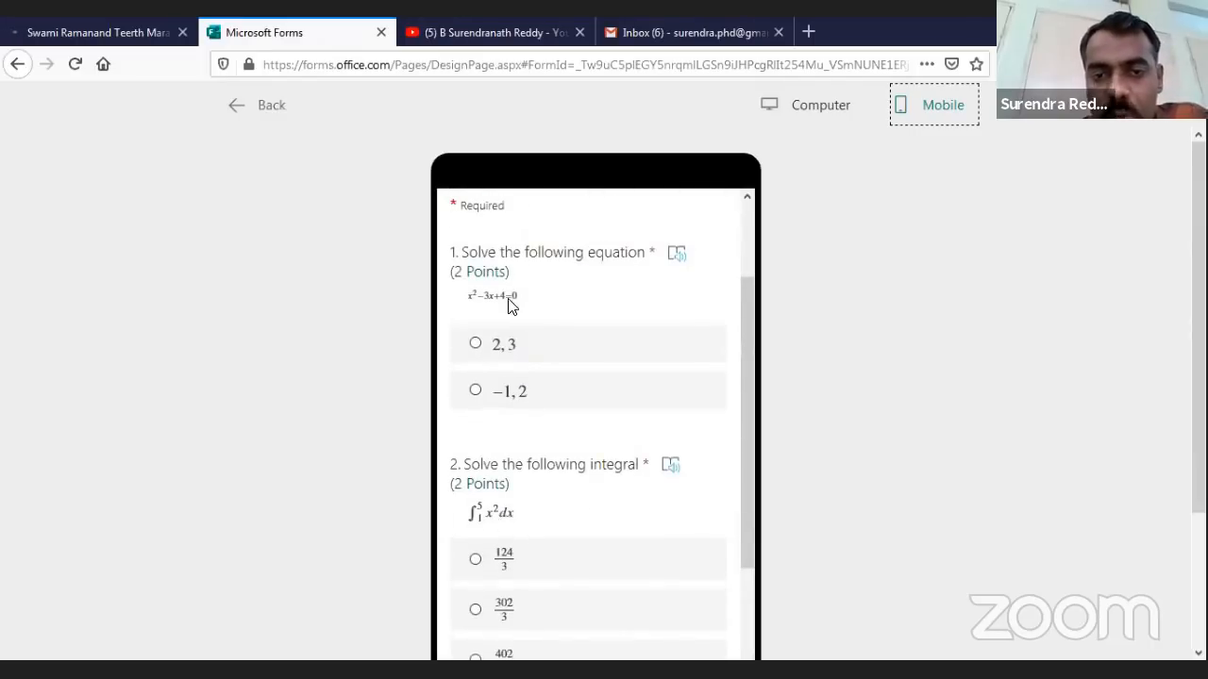
scroll(536, 333, up, 2)
scroll(558, 487, down, 4)
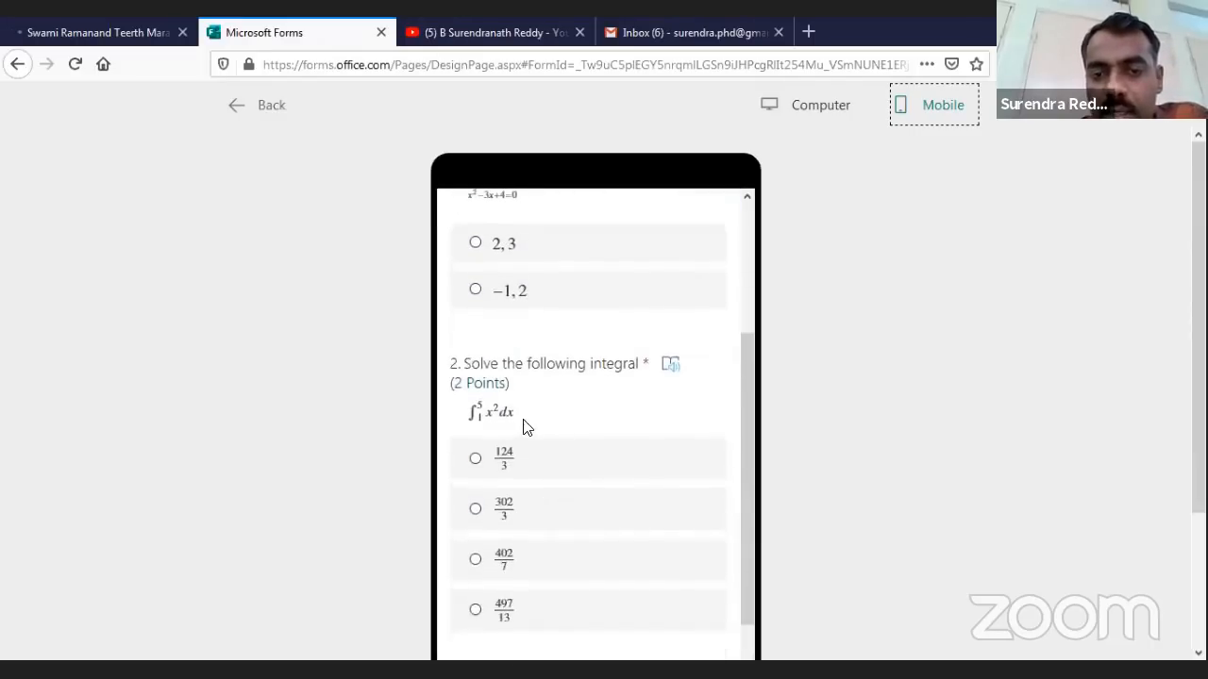
scroll(585, 443, down, 4)
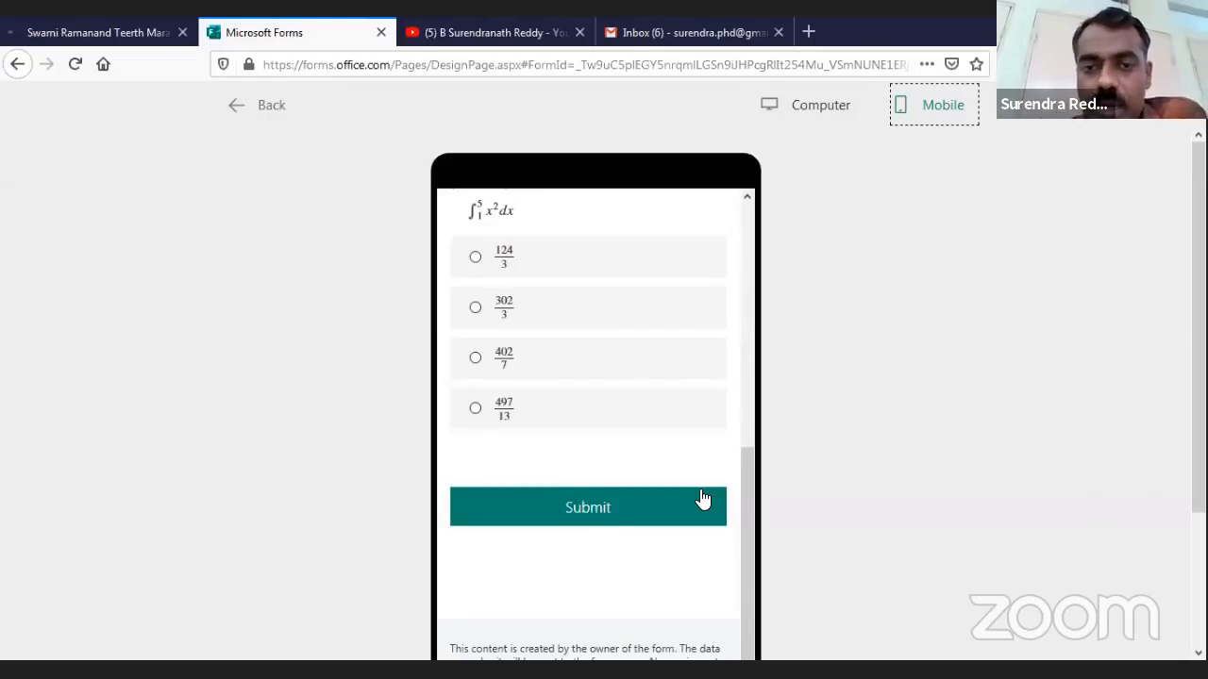
Switch the preview to desktop layout and go back to the quiz editor
scroll(703, 498, down, 2)
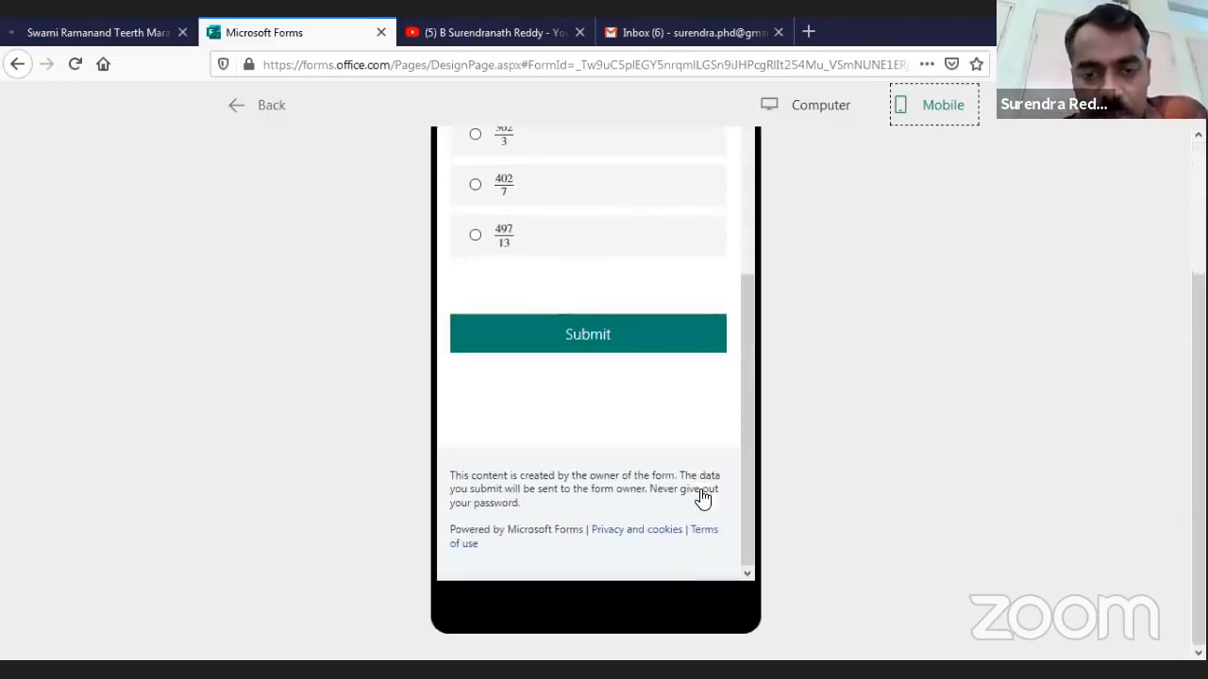
scroll(701, 496, up, 2)
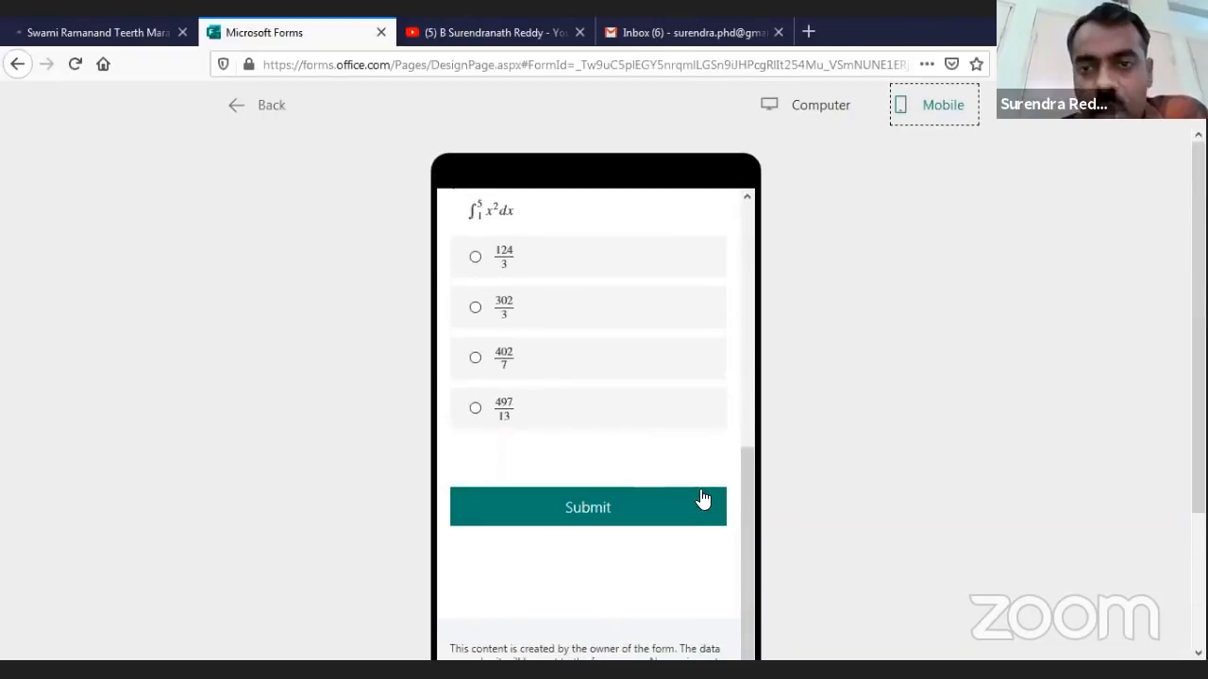
click(813, 110)
click(270, 107)
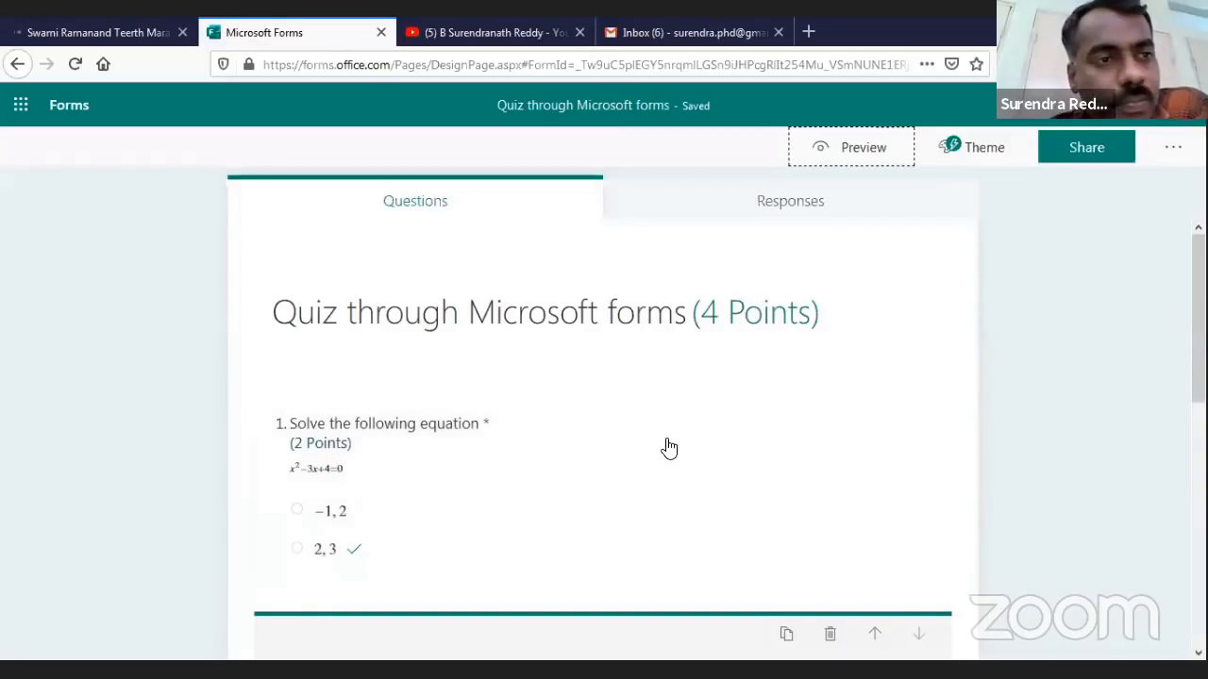
Open the Quiz on Commutative Algebra from My forms and scroll through its questions
click(75, 109)
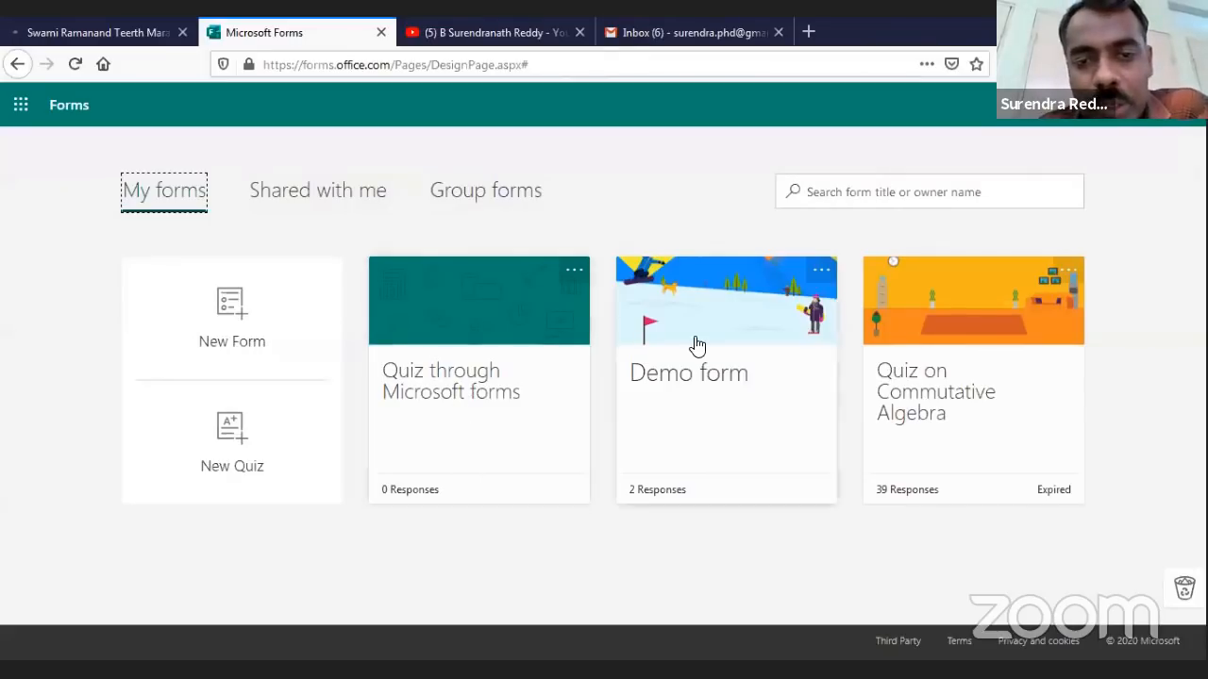
click(943, 317)
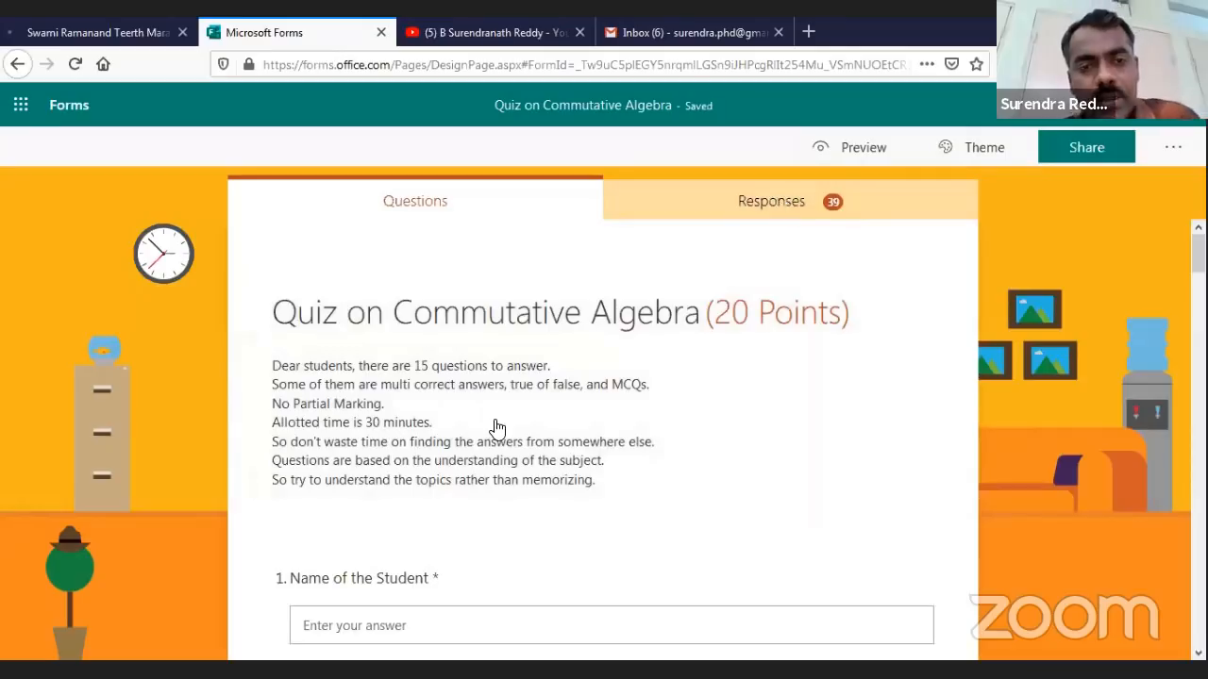
scroll(600, 429, down, 1)
scroll(607, 448, up, 1)
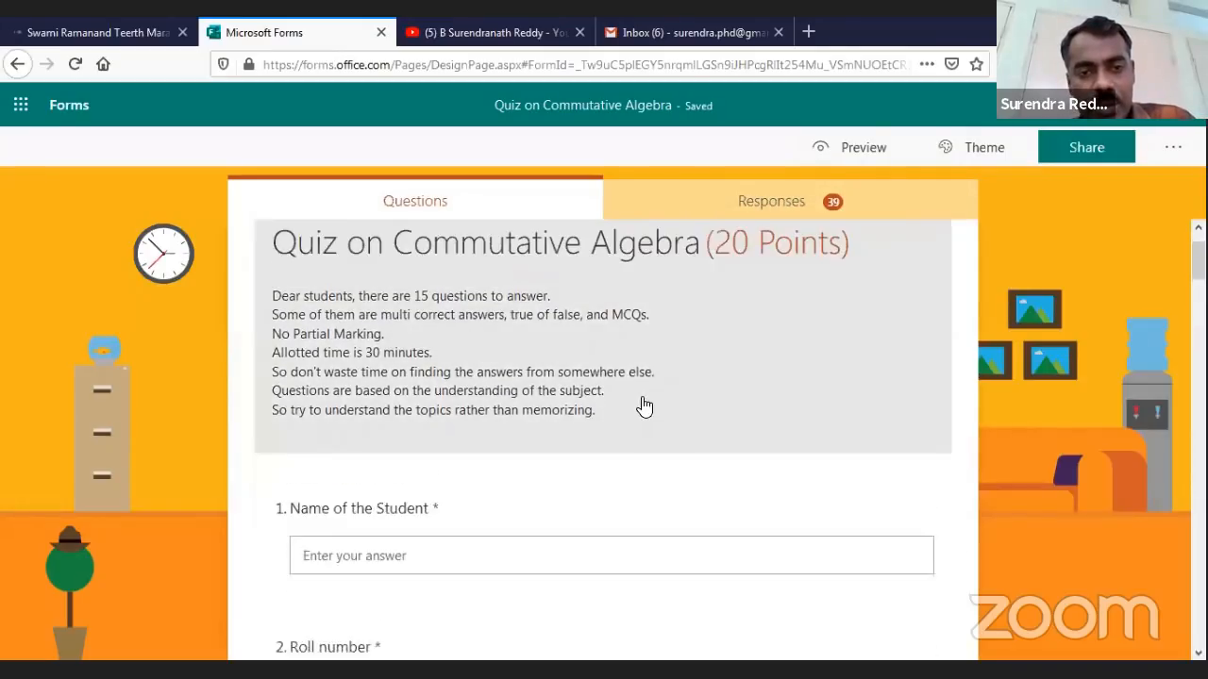
scroll(813, 325, down, 4)
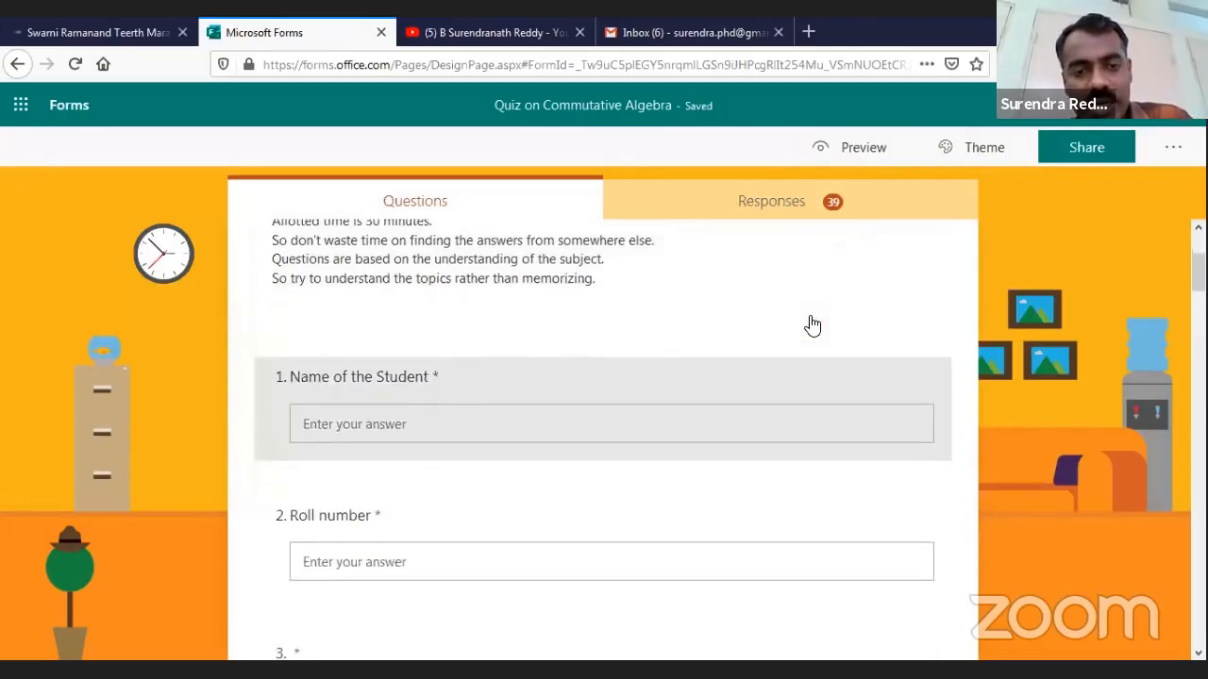
scroll(813, 325, up, 2)
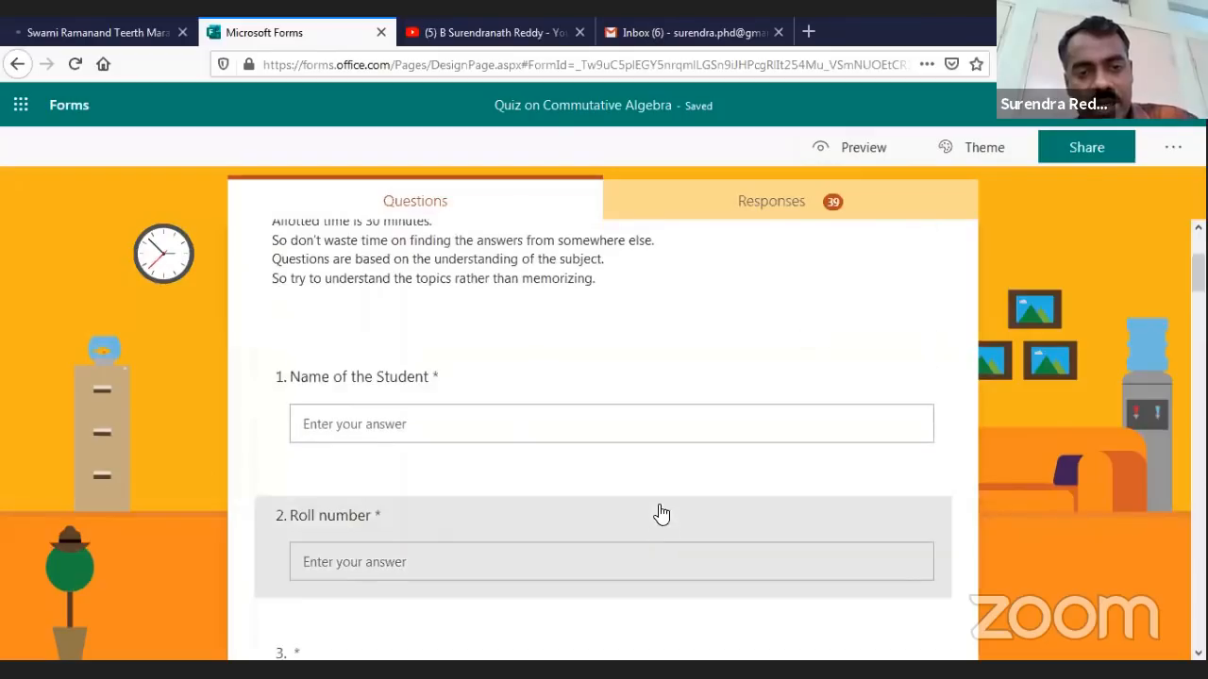
scroll(486, 502, down, 1)
scroll(492, 509, down, 15)
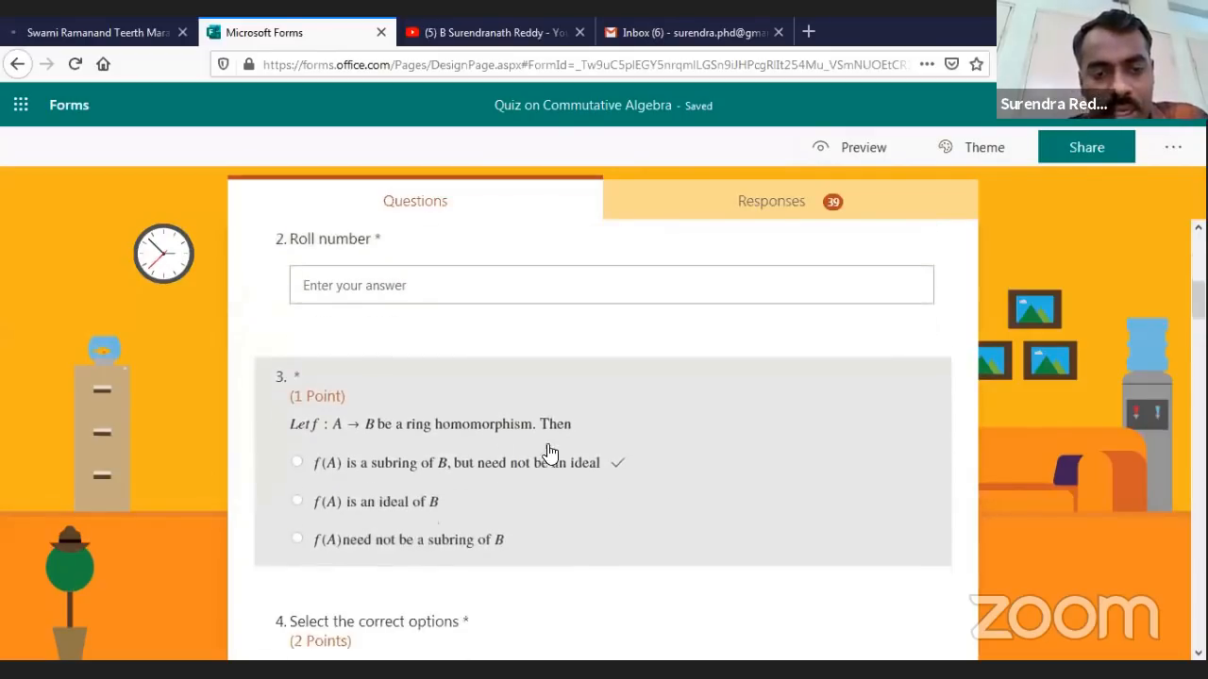
scroll(582, 566, down, 6)
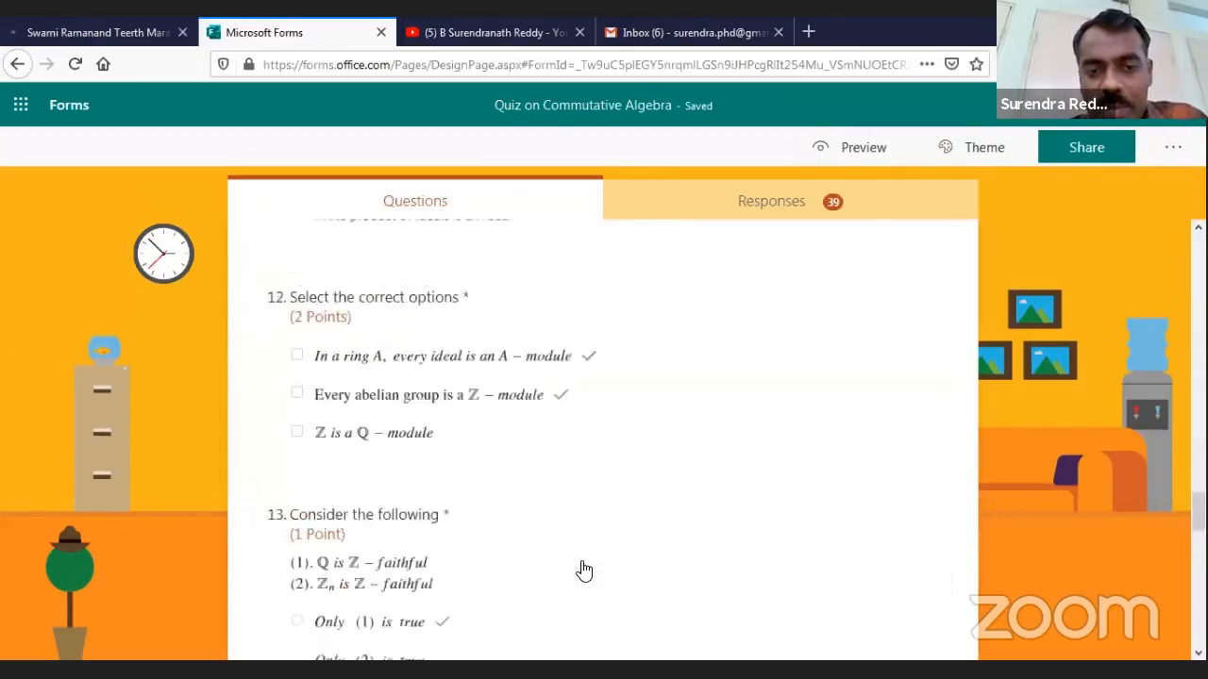
scroll(579, 569, up, 20)
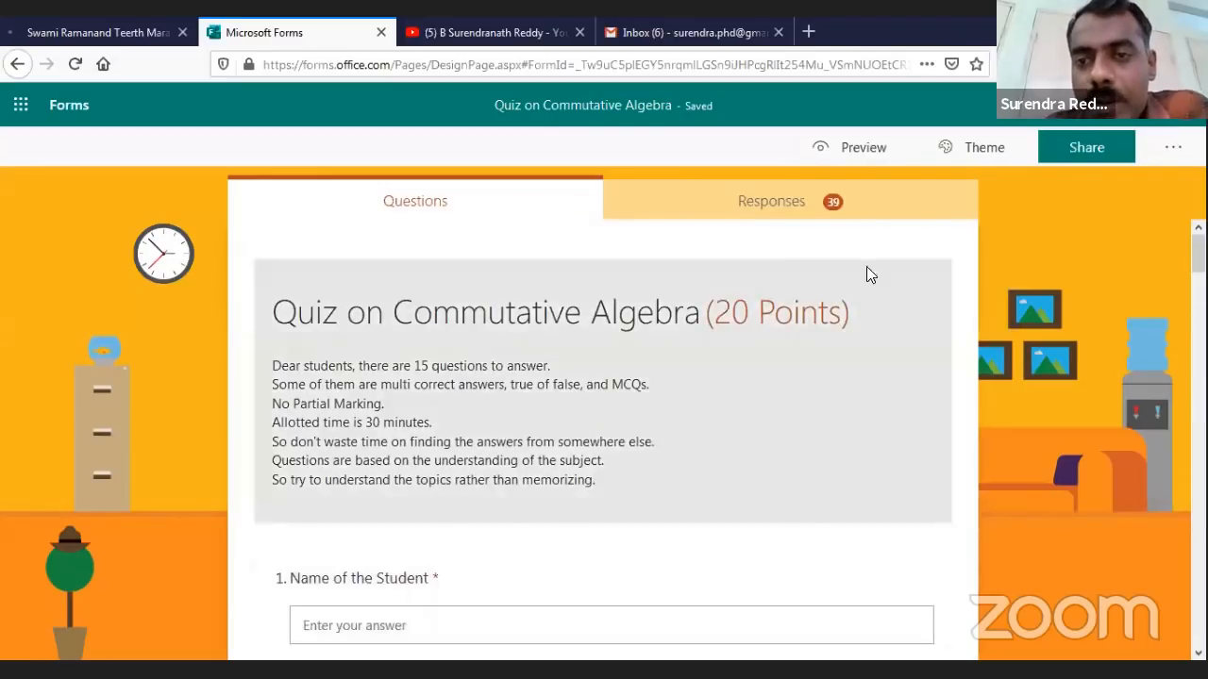
Show the quiz responses and highlight the 39 responses count and 11.2 average score
click(770, 208)
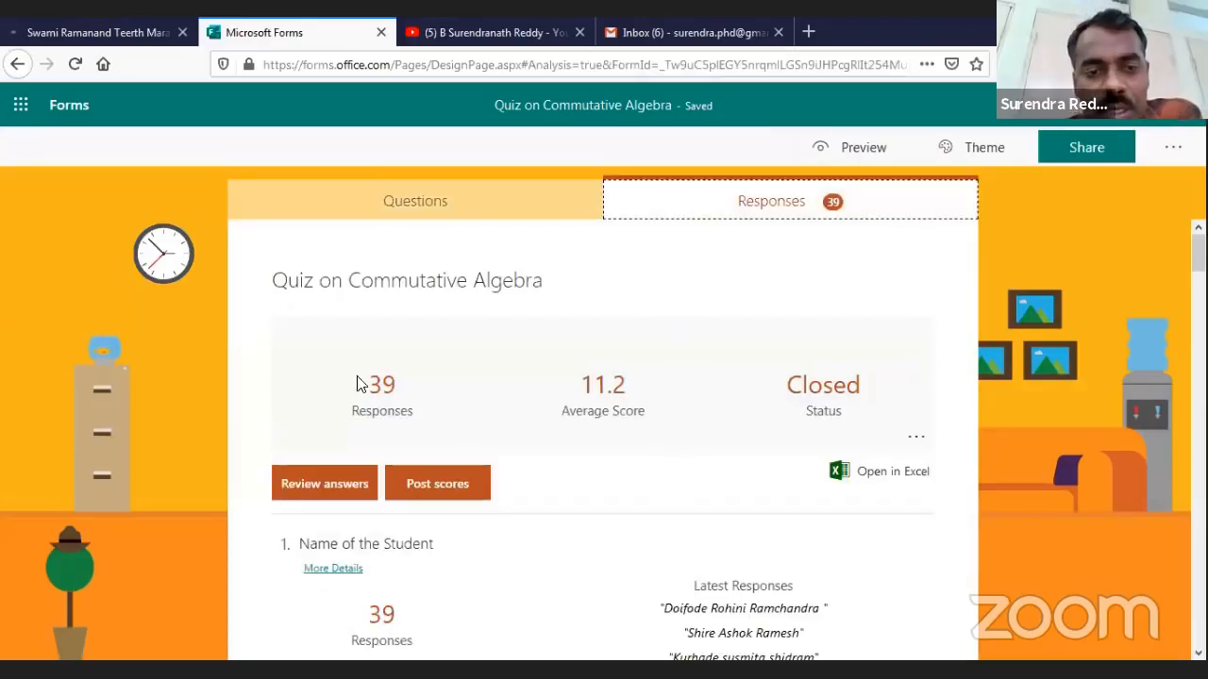
drag(359, 382, 409, 394)
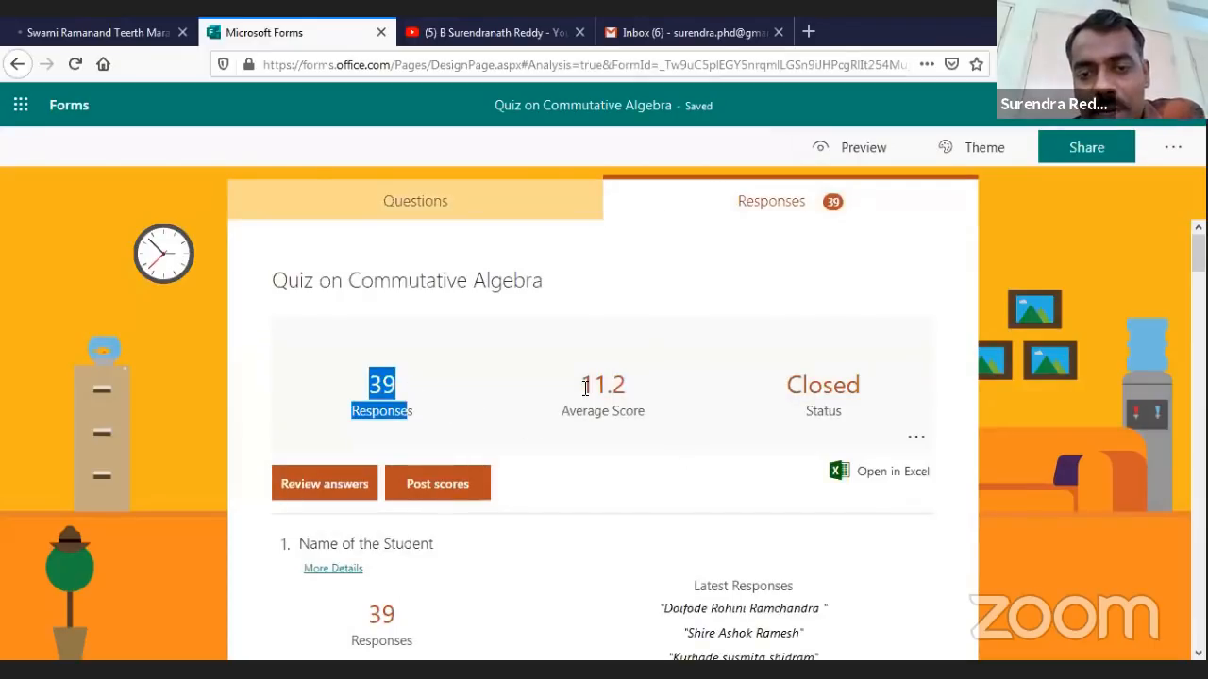
drag(578, 384, 647, 385)
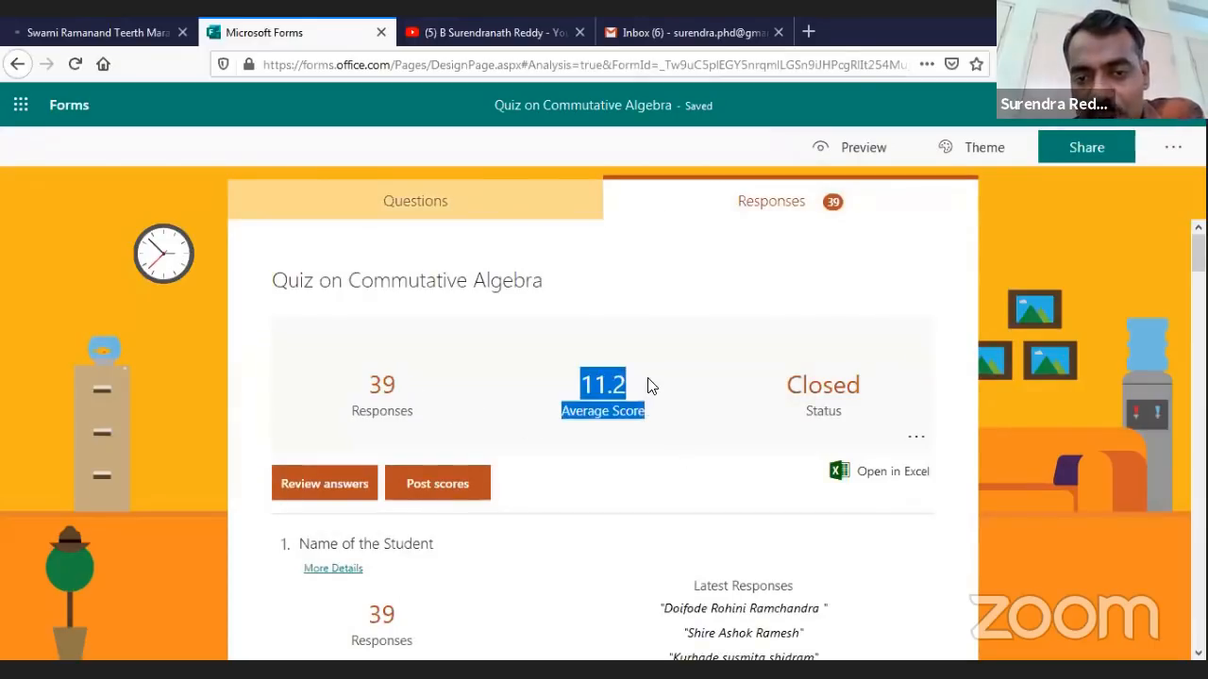
click(685, 411)
scroll(689, 412, down, 2)
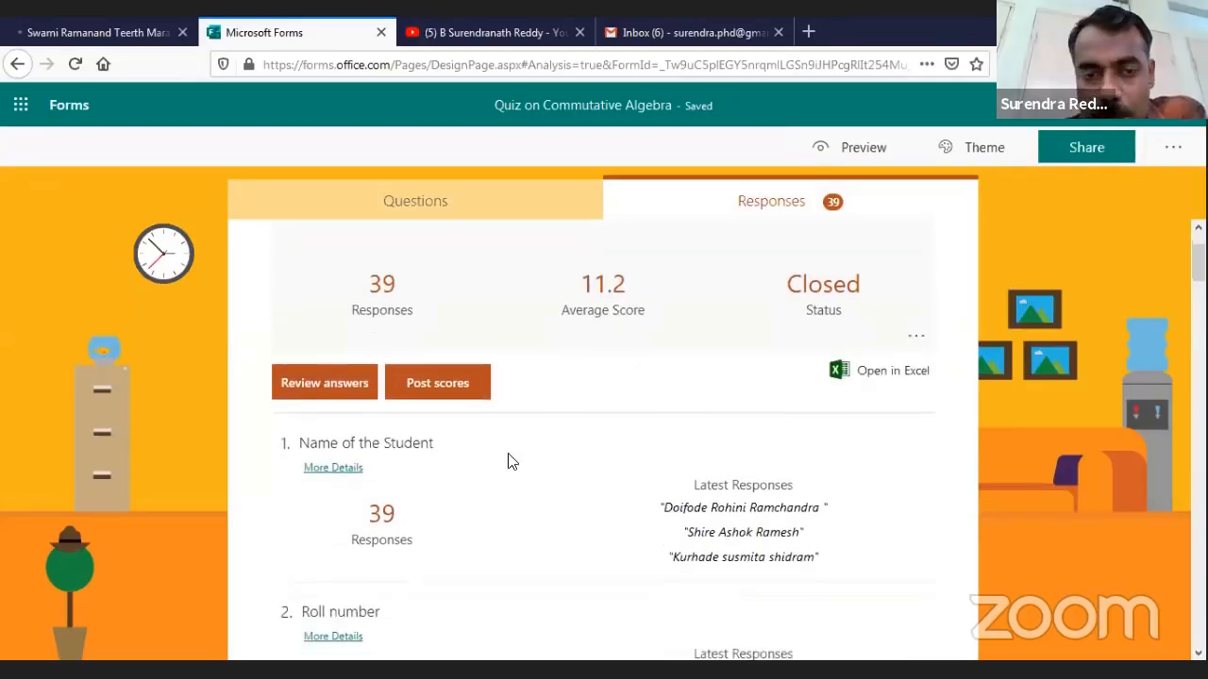
scroll(582, 424, up, 1)
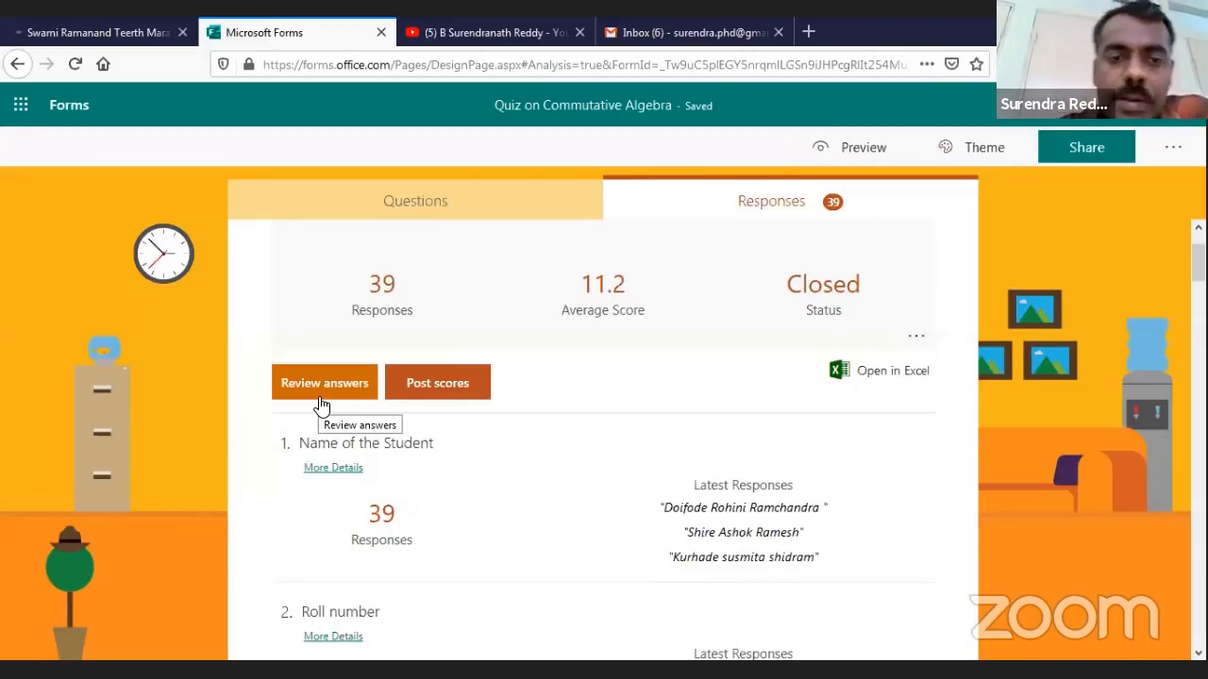
Start reviewing answers and scroll to Respondent 2's question 4
click(319, 387)
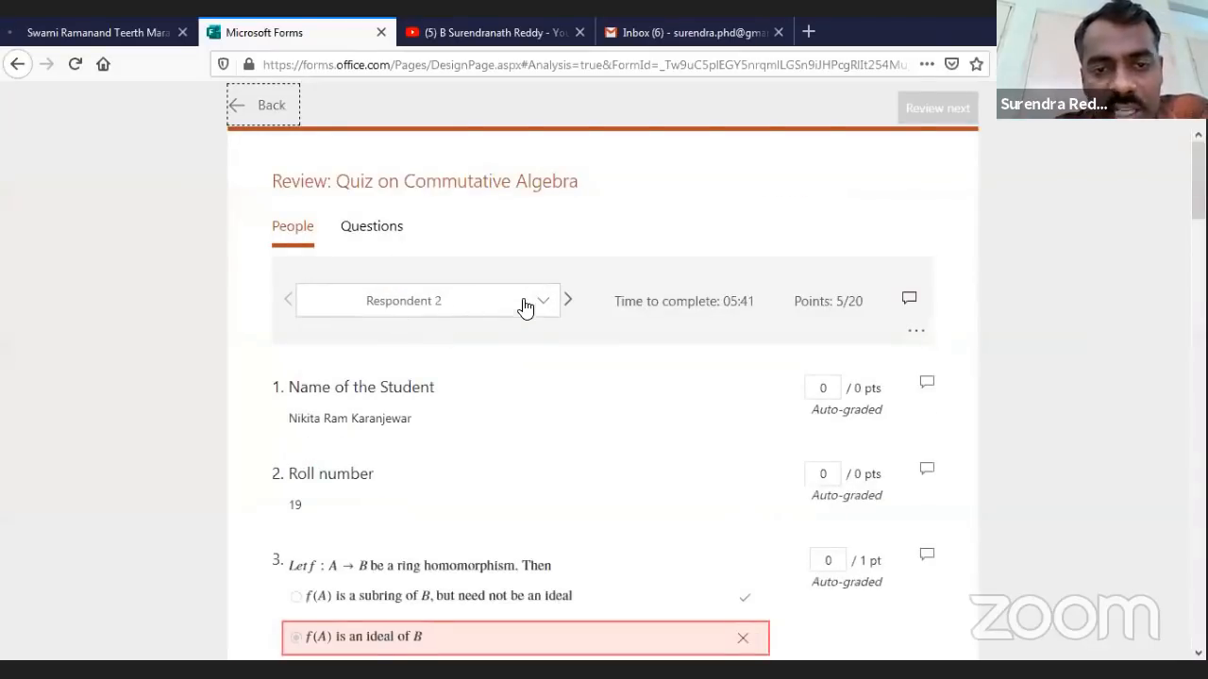
scroll(553, 371, down, 4)
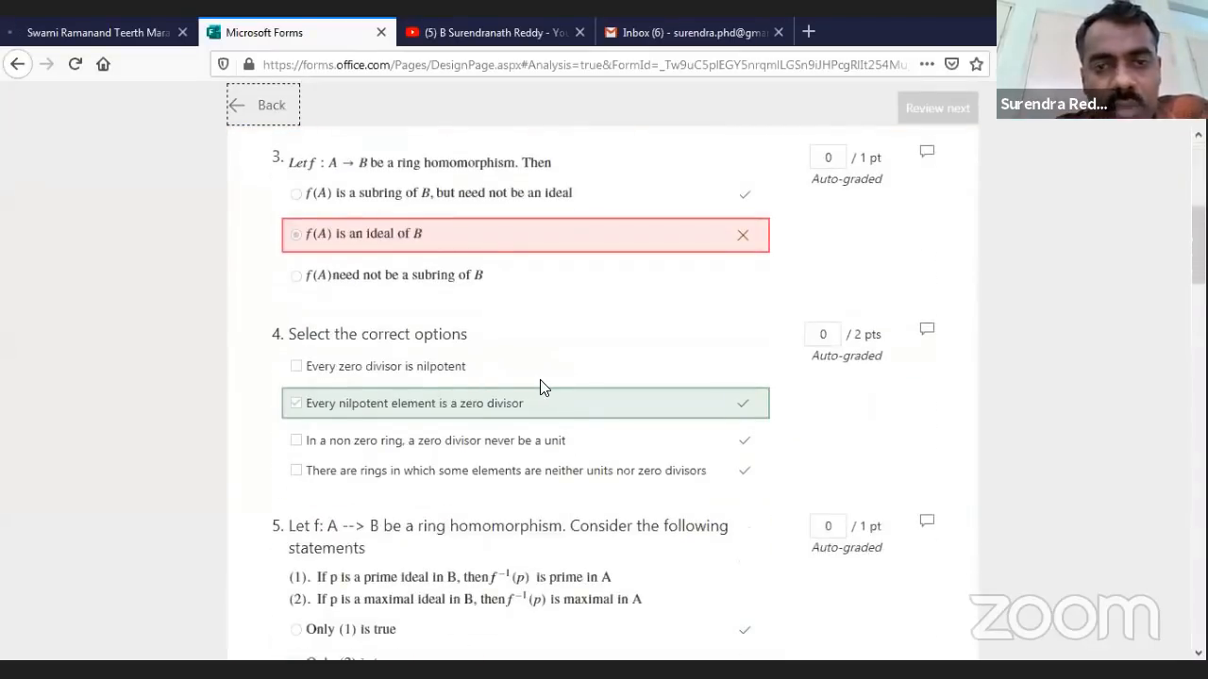
scroll(768, 304, up, 1)
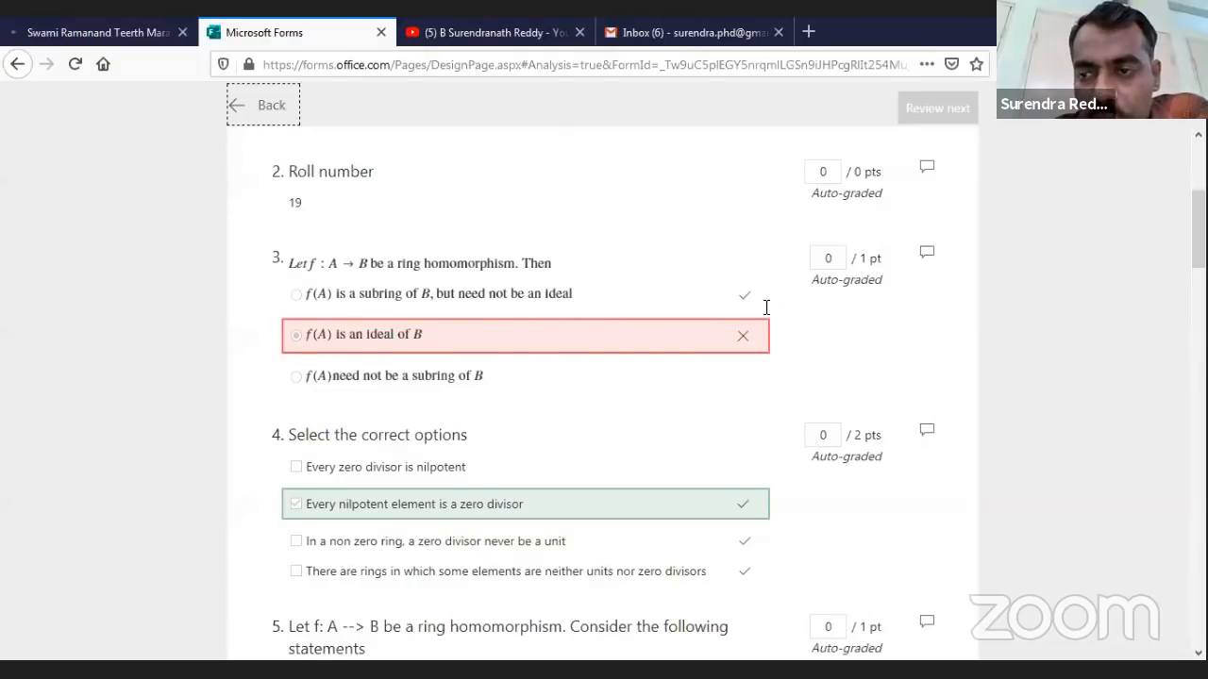
scroll(823, 316, down, 1)
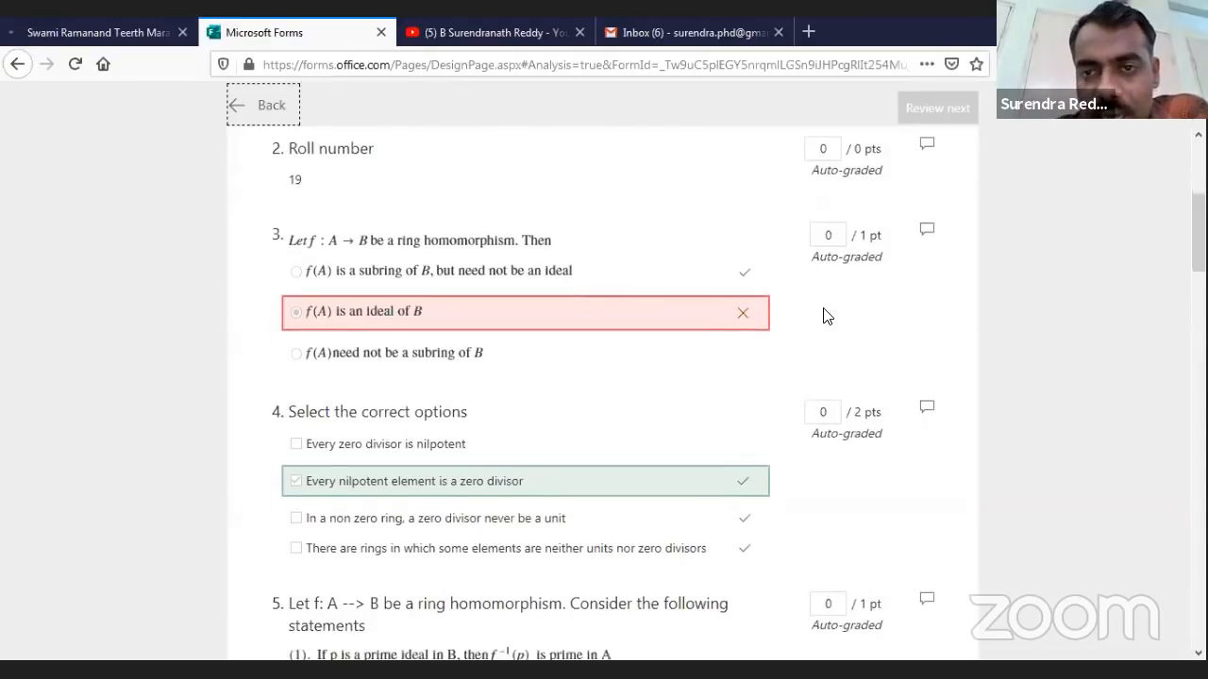
scroll(752, 246, down, 1)
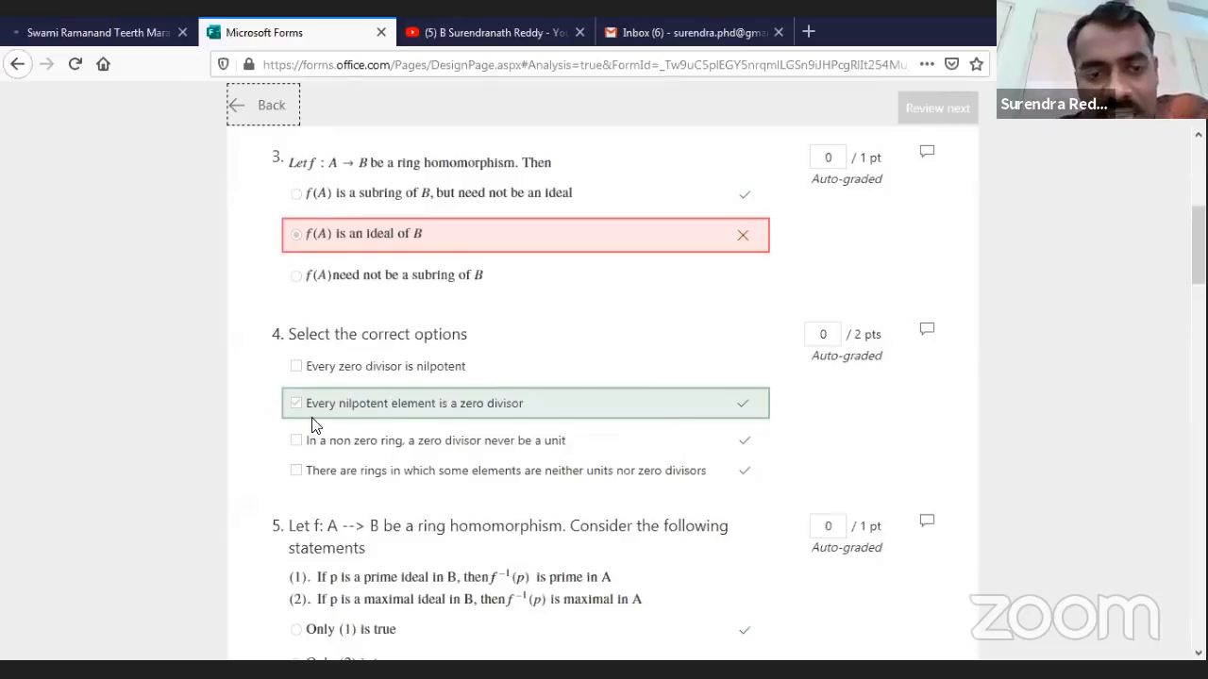
Change question 4's score to 1 point, bringing Respondent 2 to 6/20
click(646, 448)
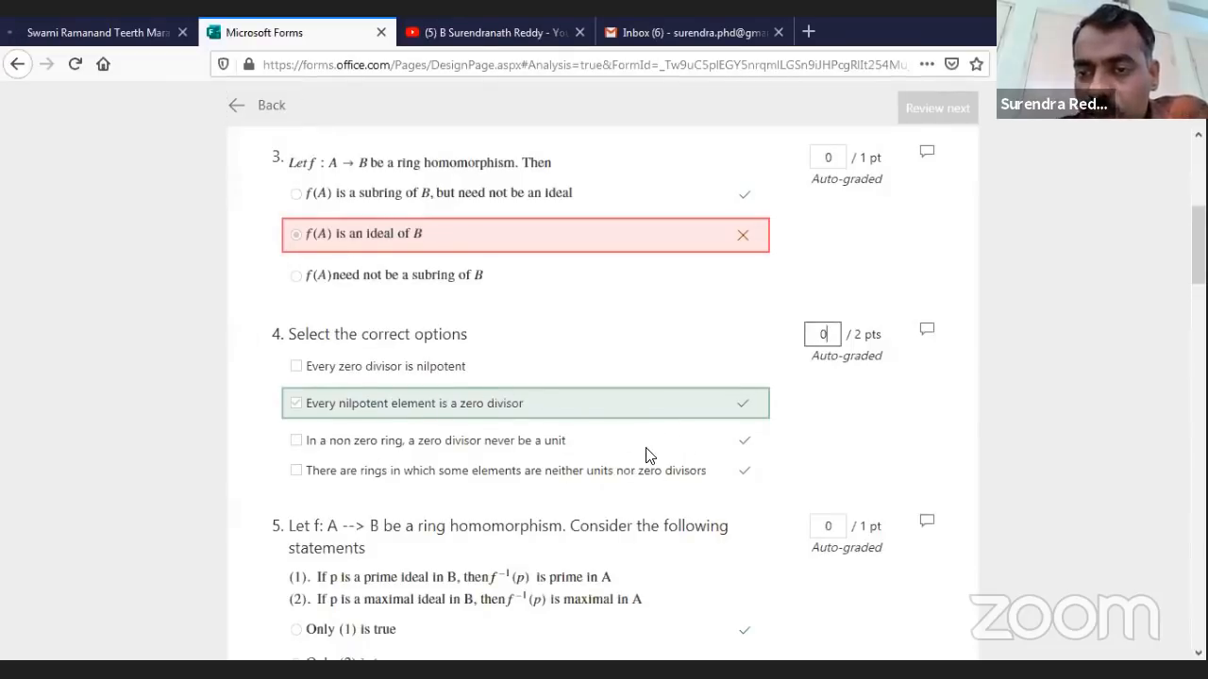
key(BackSpace)
text(1)
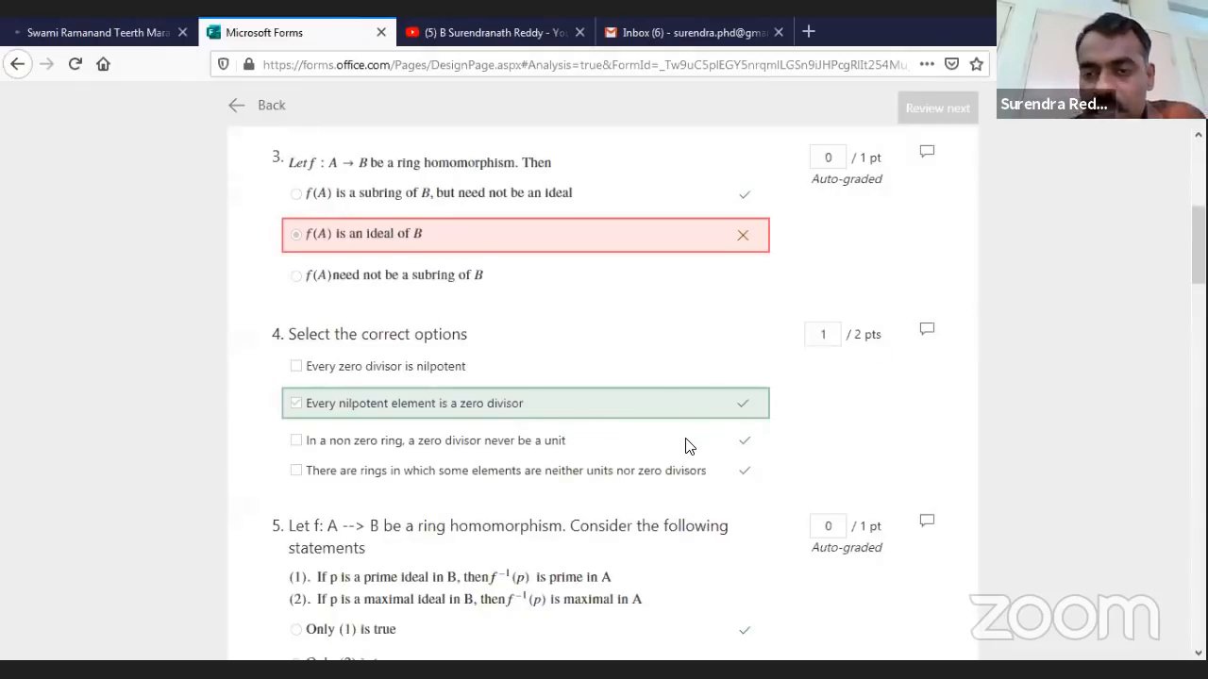
scroll(686, 446, down, 1)
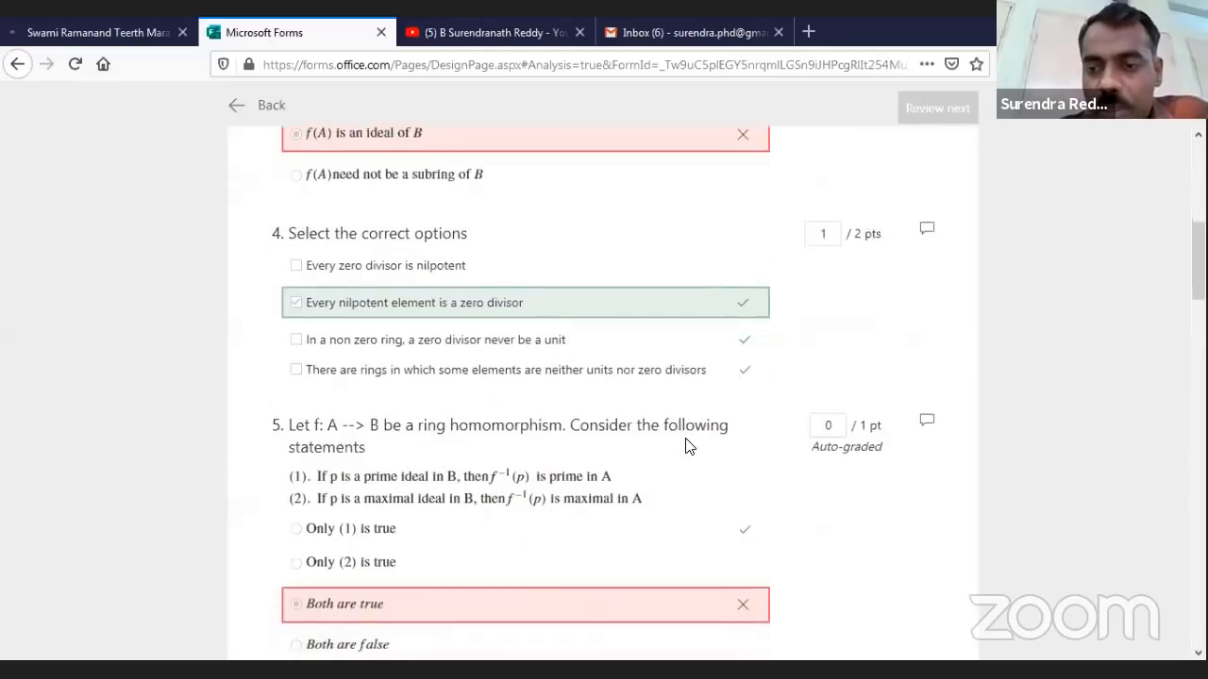
scroll(686, 446, up, 5)
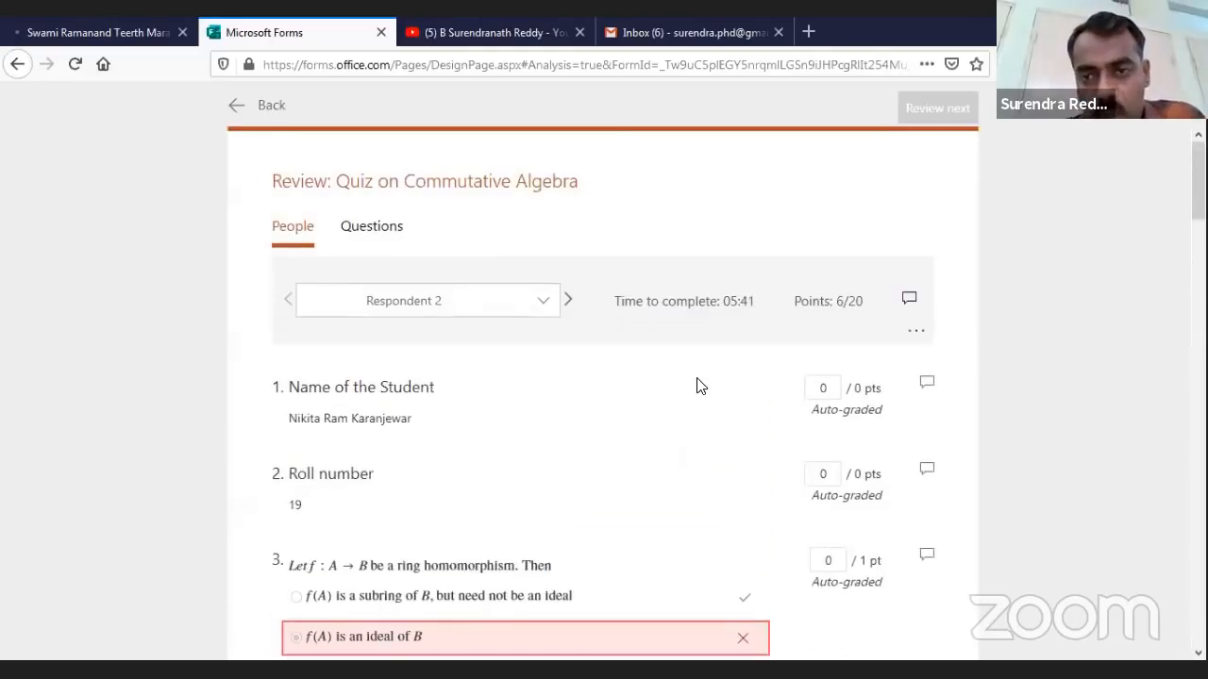
scroll(699, 386, down, 20)
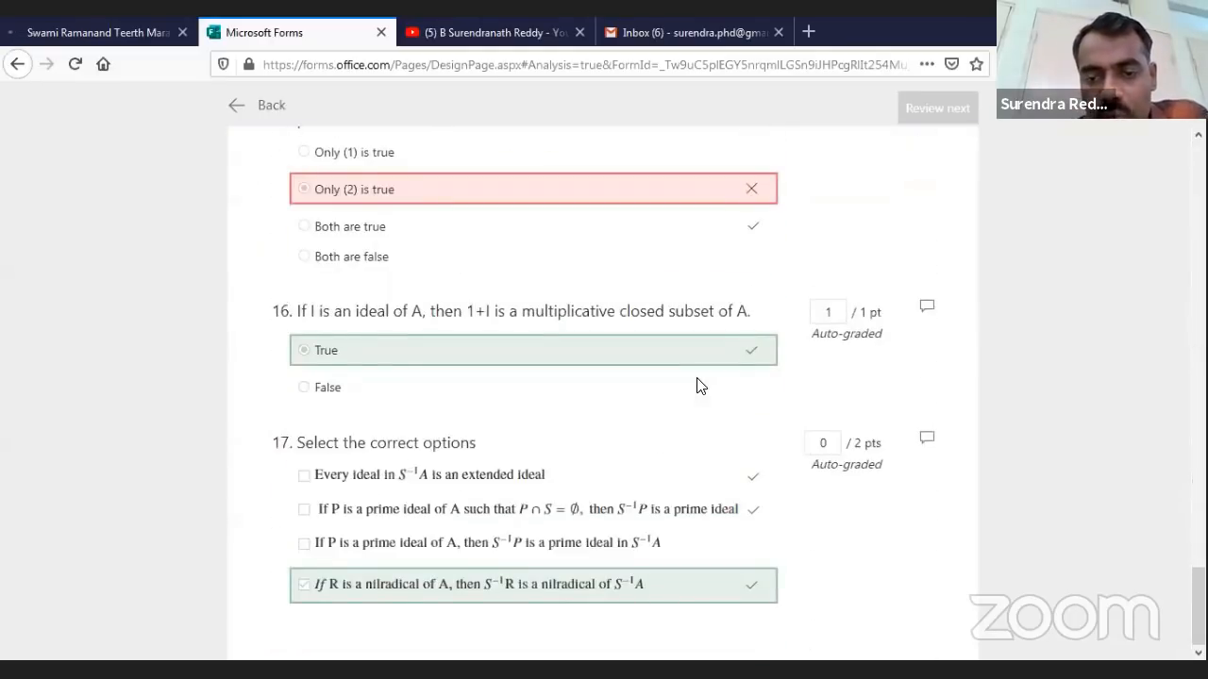
scroll(699, 386, up, 20)
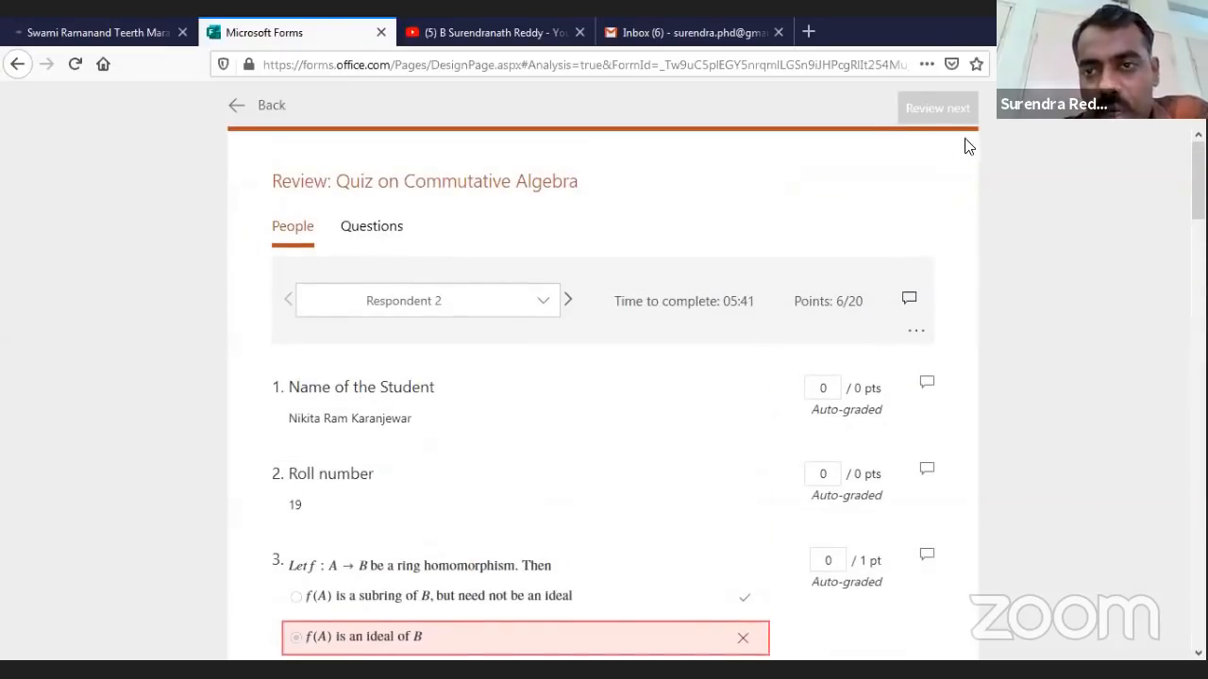
Open the grades list, select all respondents, and post their scores
click(271, 109)
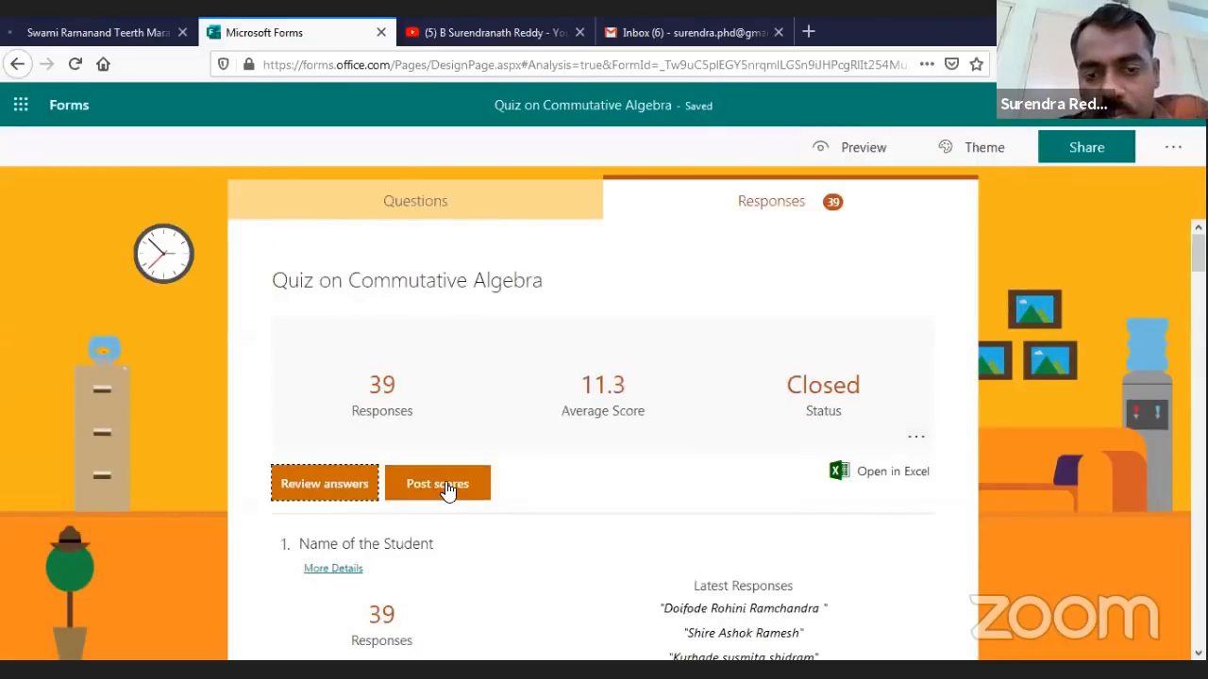
click(447, 489)
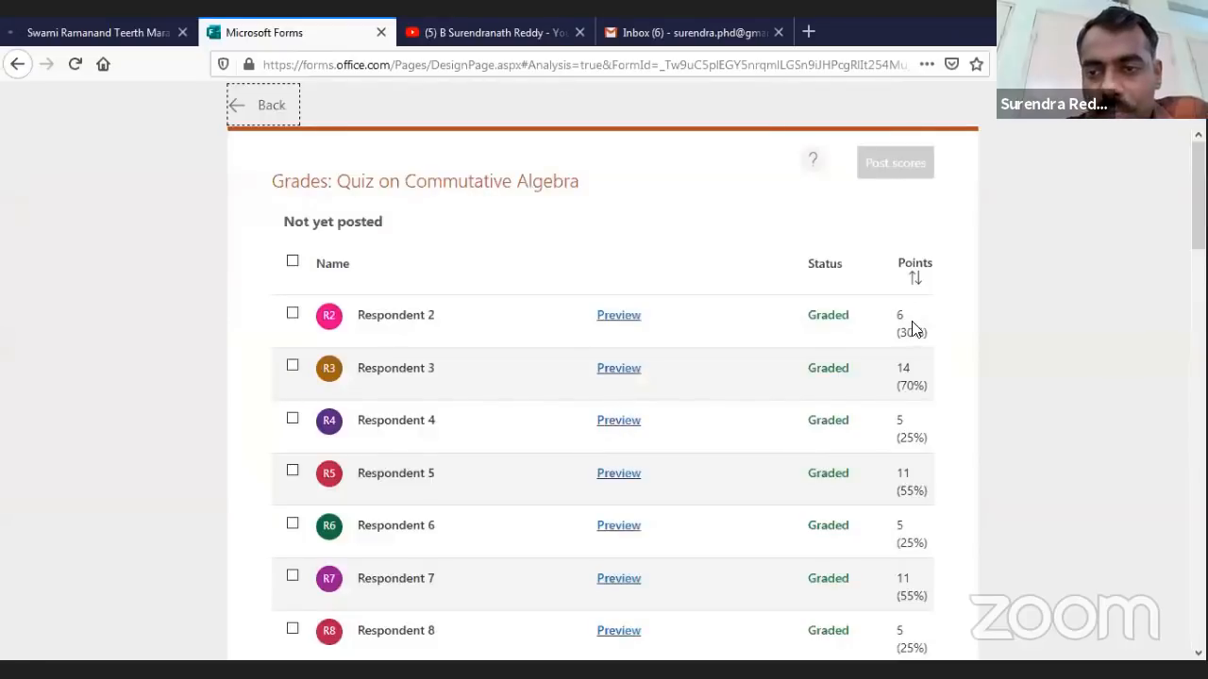
scroll(311, 221, down, 2)
scroll(292, 262, up, 2)
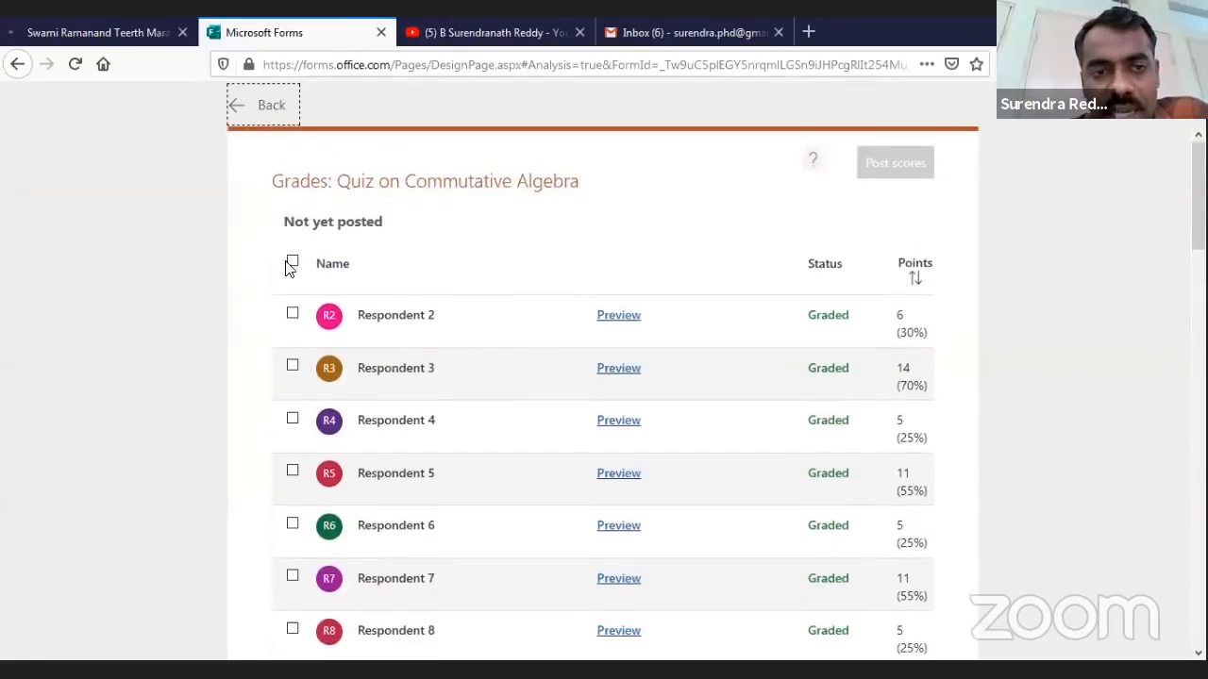
click(292, 264)
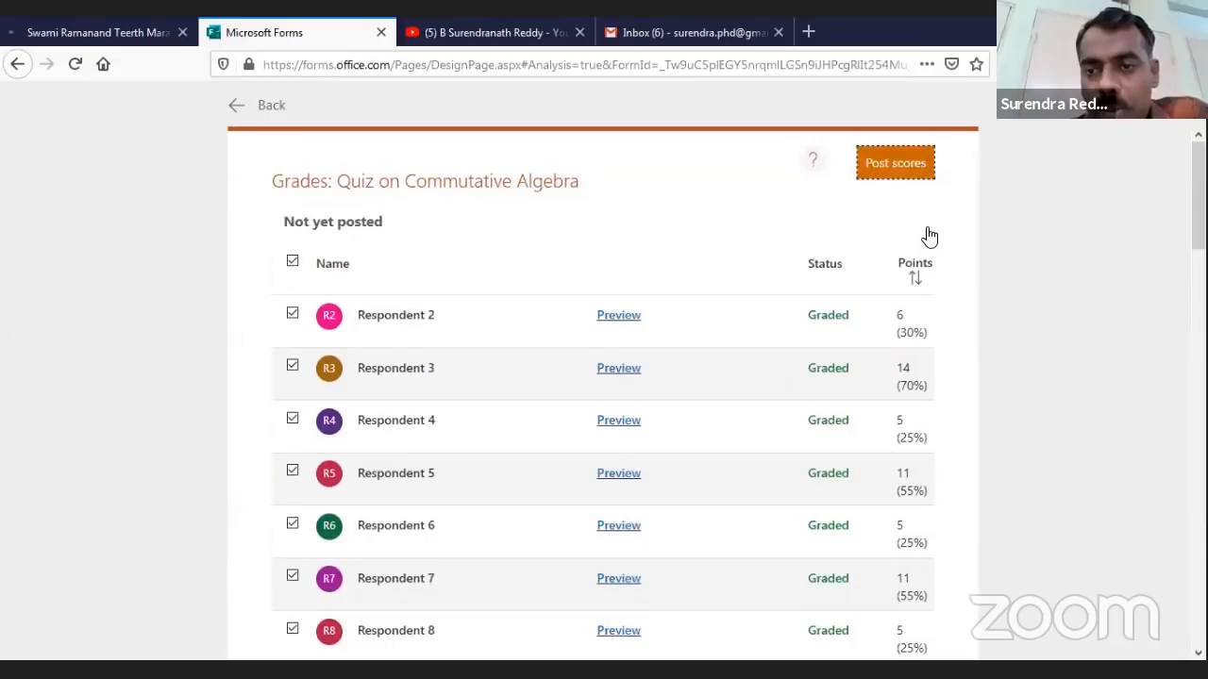
click(895, 162)
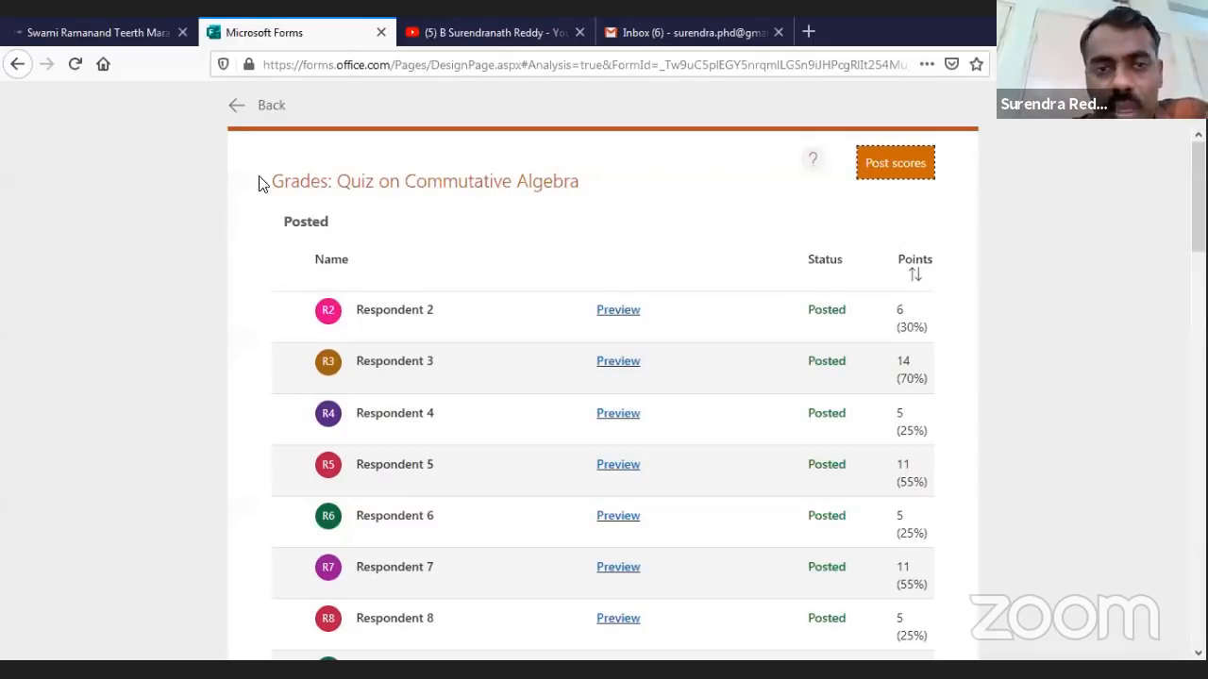
Return to the Commutative Algebra quiz's response summary and scroll through the question charts
click(268, 107)
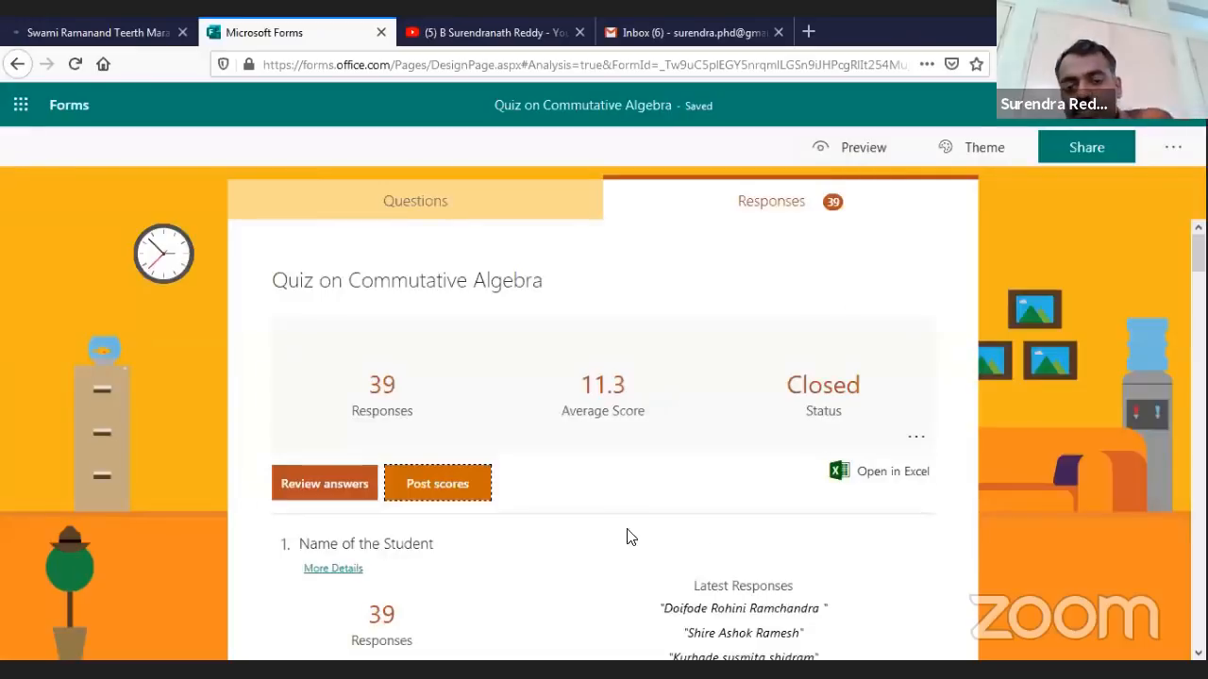
scroll(674, 456, down, 3)
scroll(660, 439, down, 3)
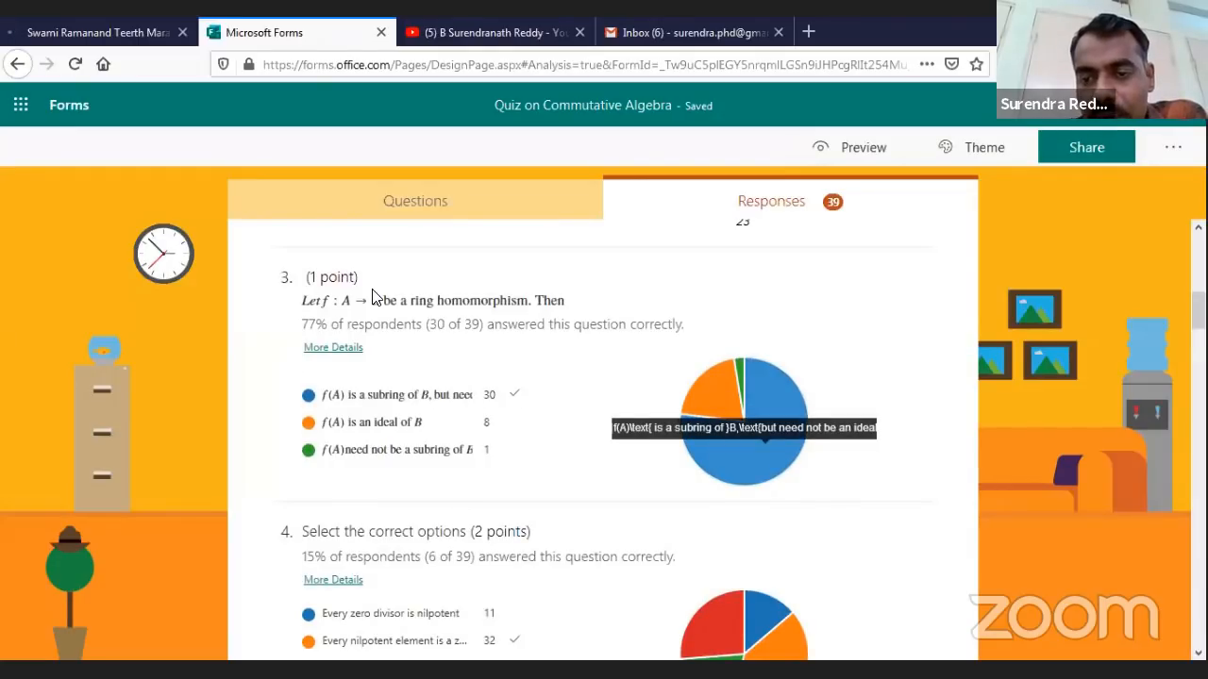
scroll(373, 297, down, 2)
scroll(372, 297, down, 10)
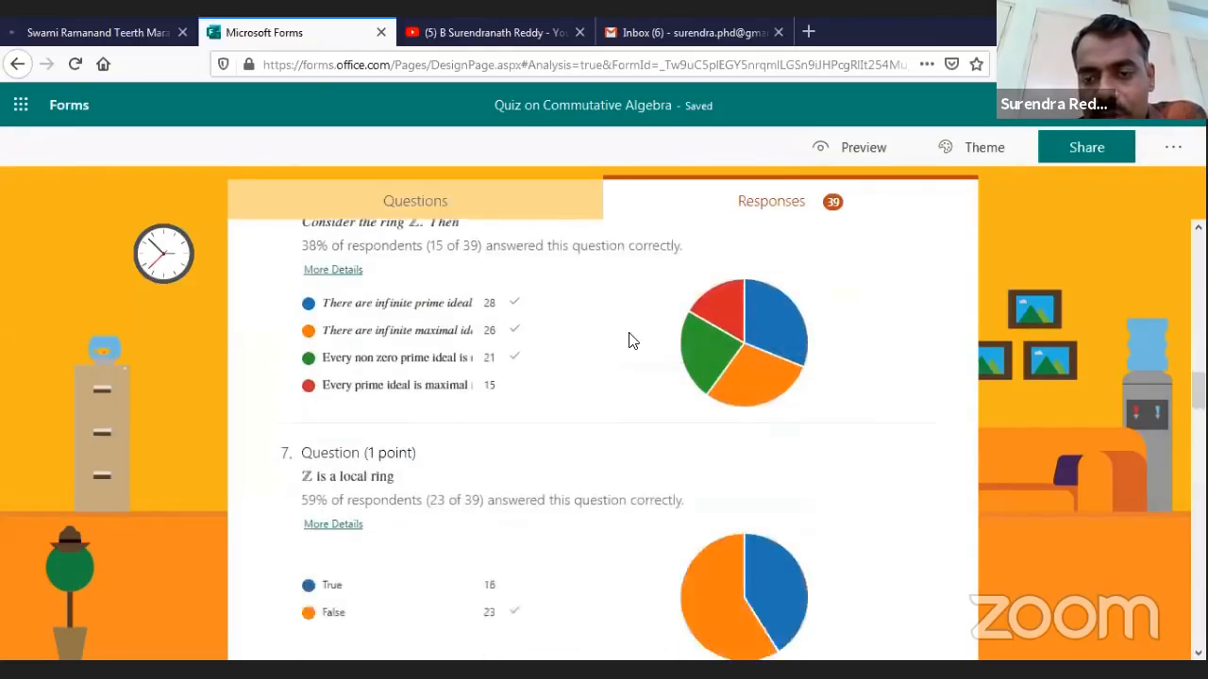
scroll(764, 311, down, 2)
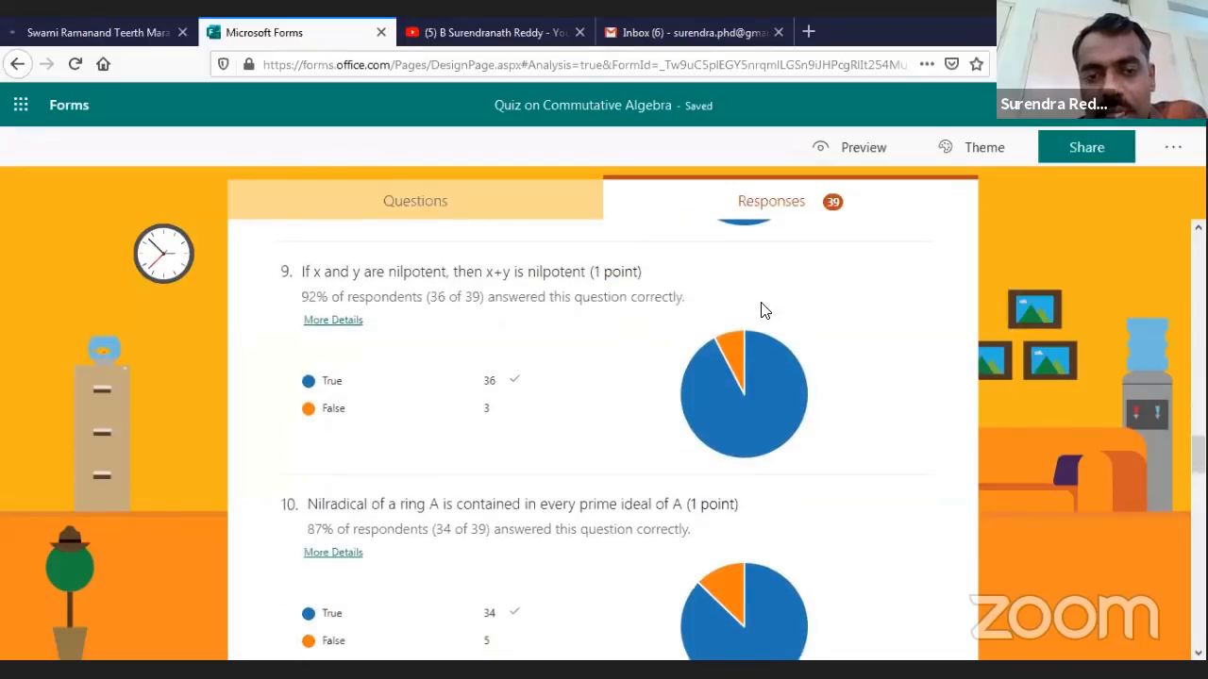
scroll(764, 311, down, 1)
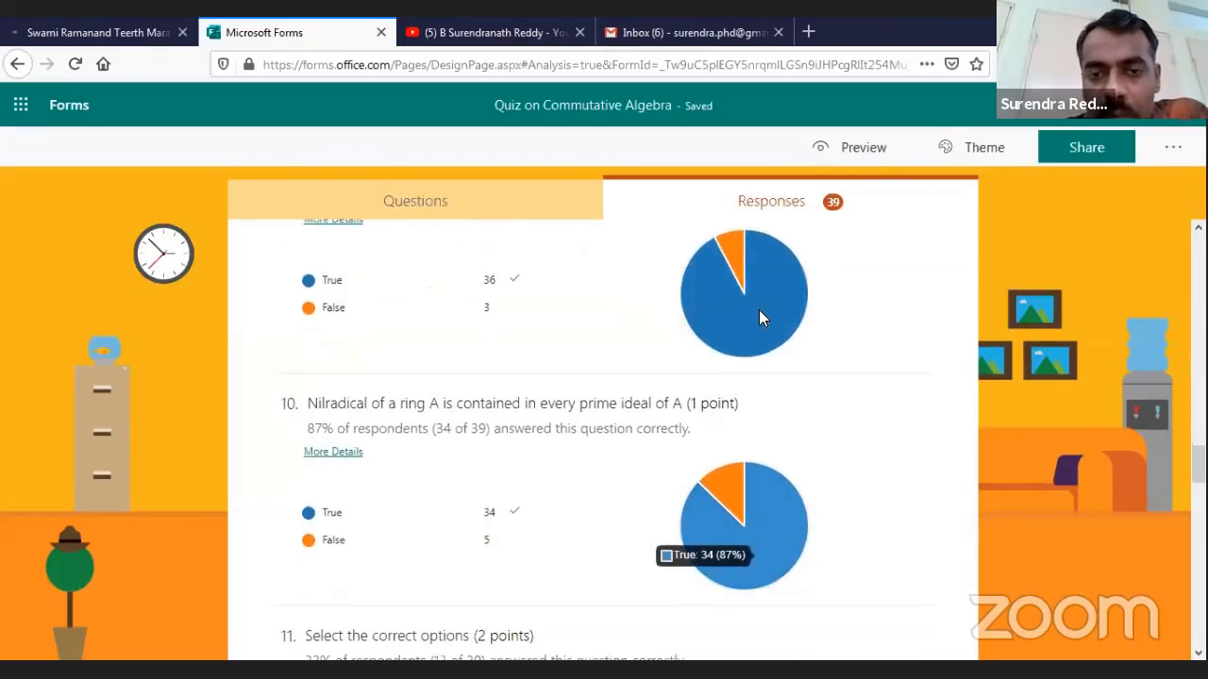
scroll(761, 318, down, 2)
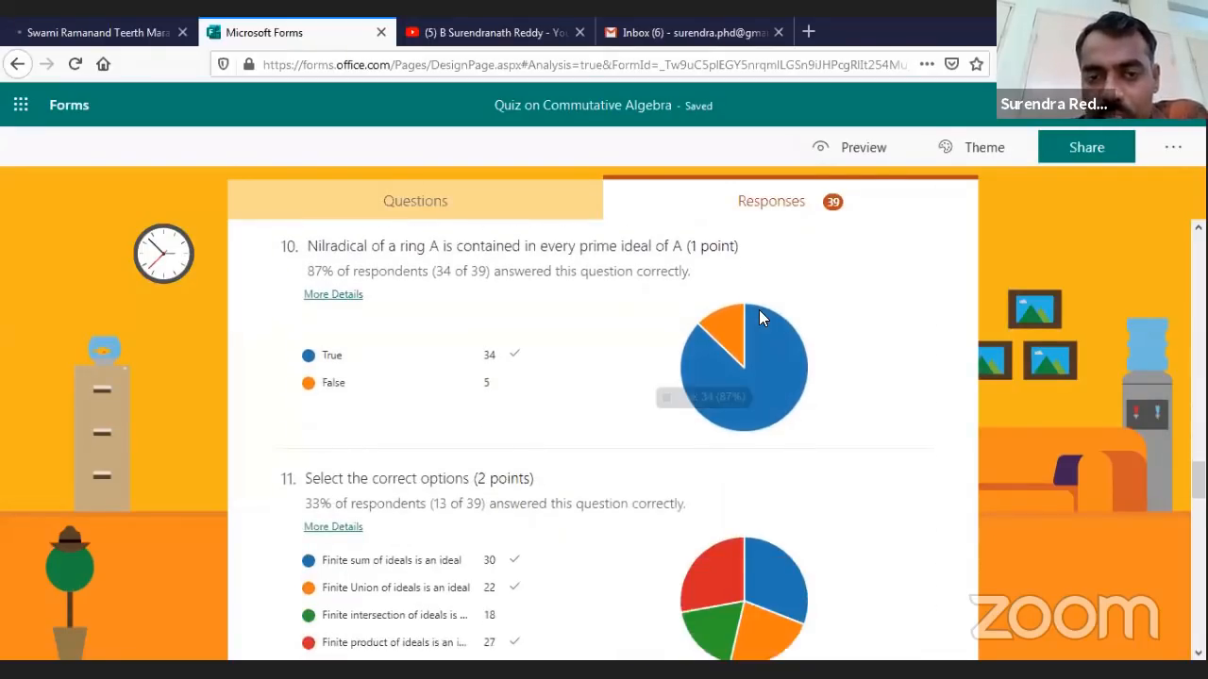
scroll(759, 309, down, 3)
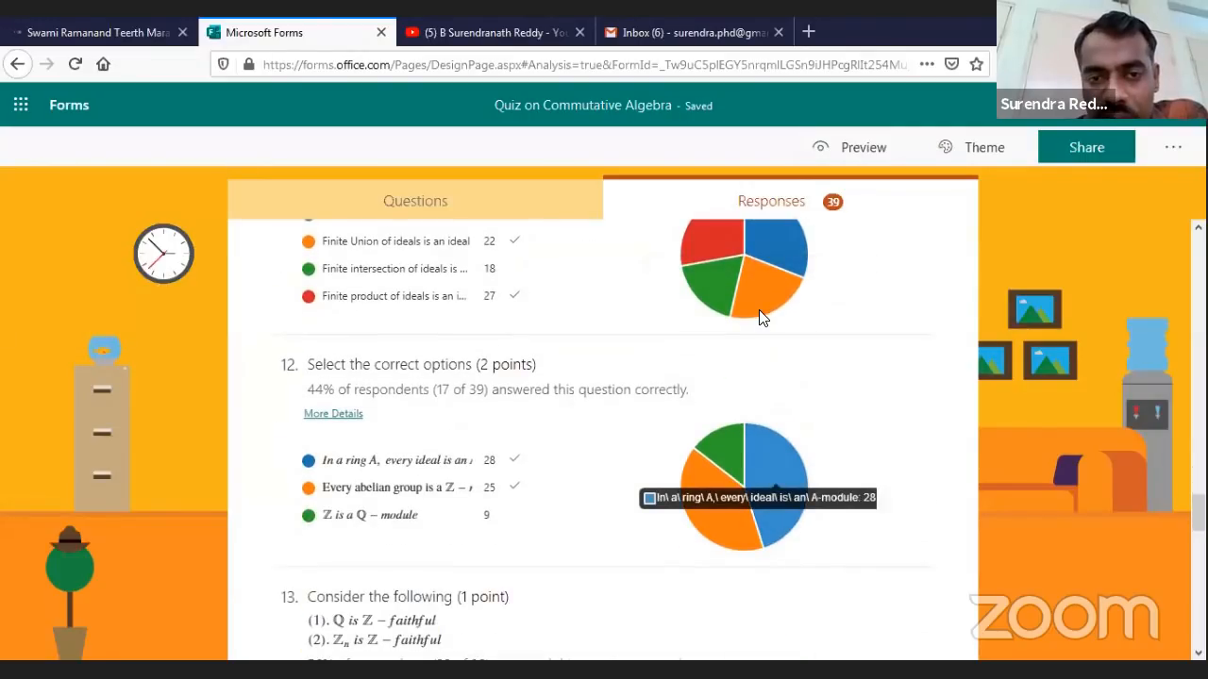
scroll(758, 311, down, 12)
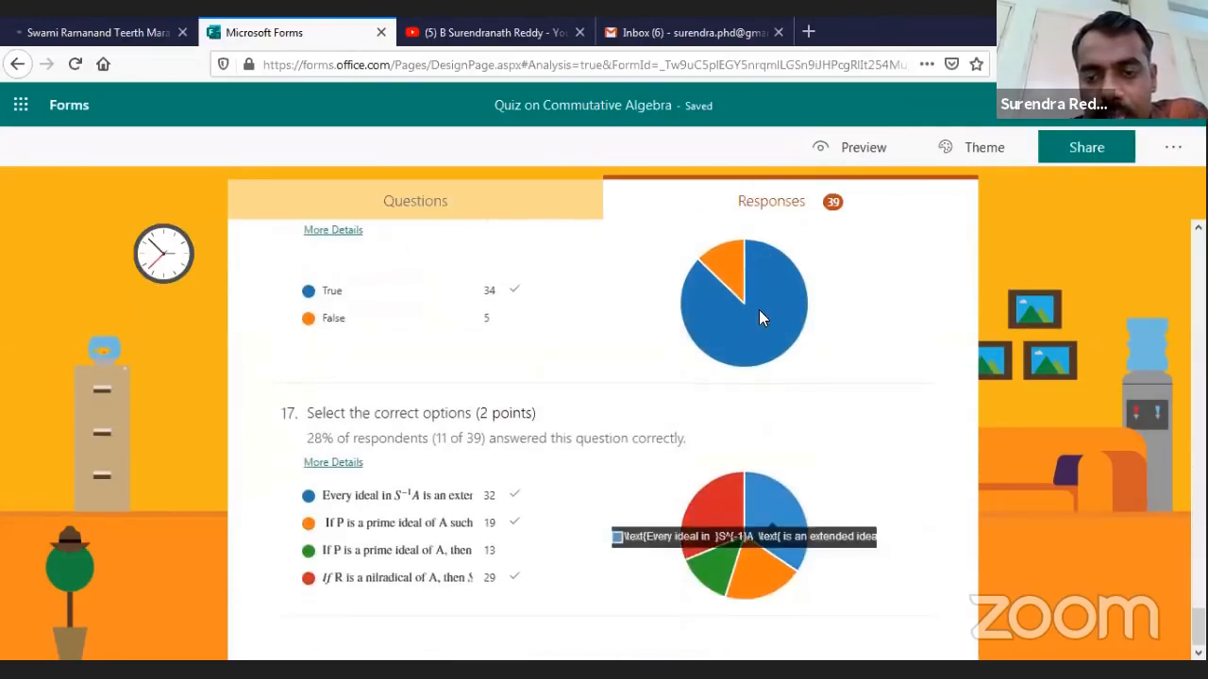
scroll(541, 554, up, 20)
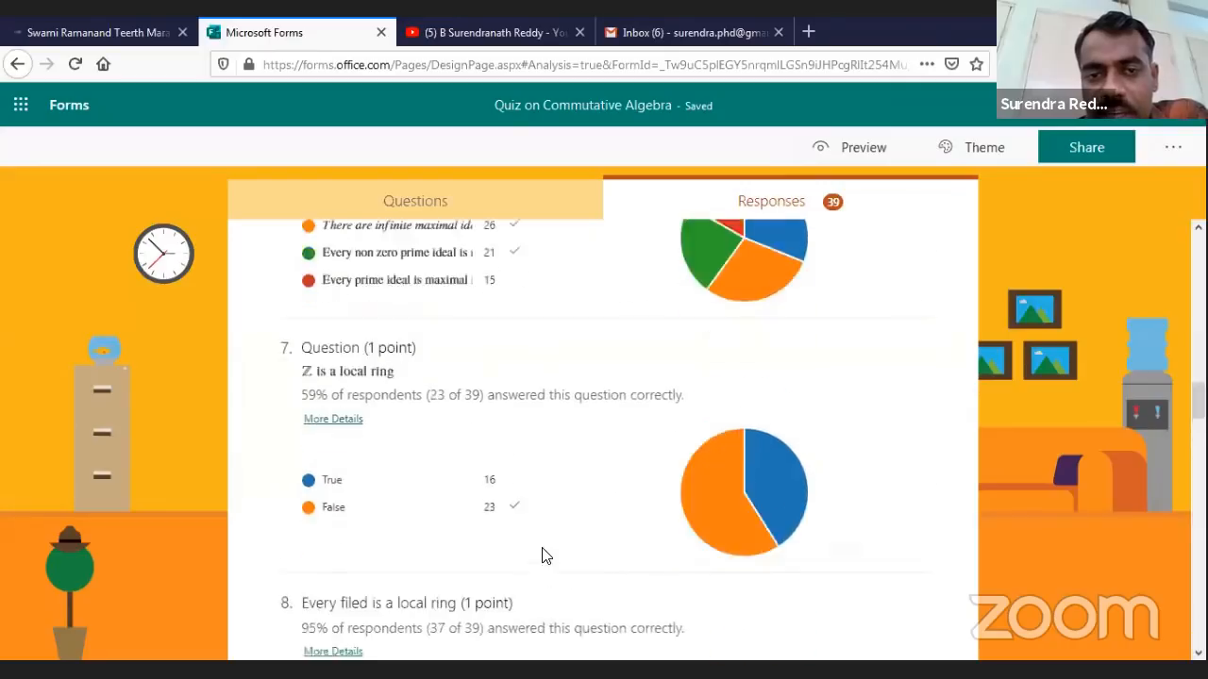
scroll(542, 554, up, 15)
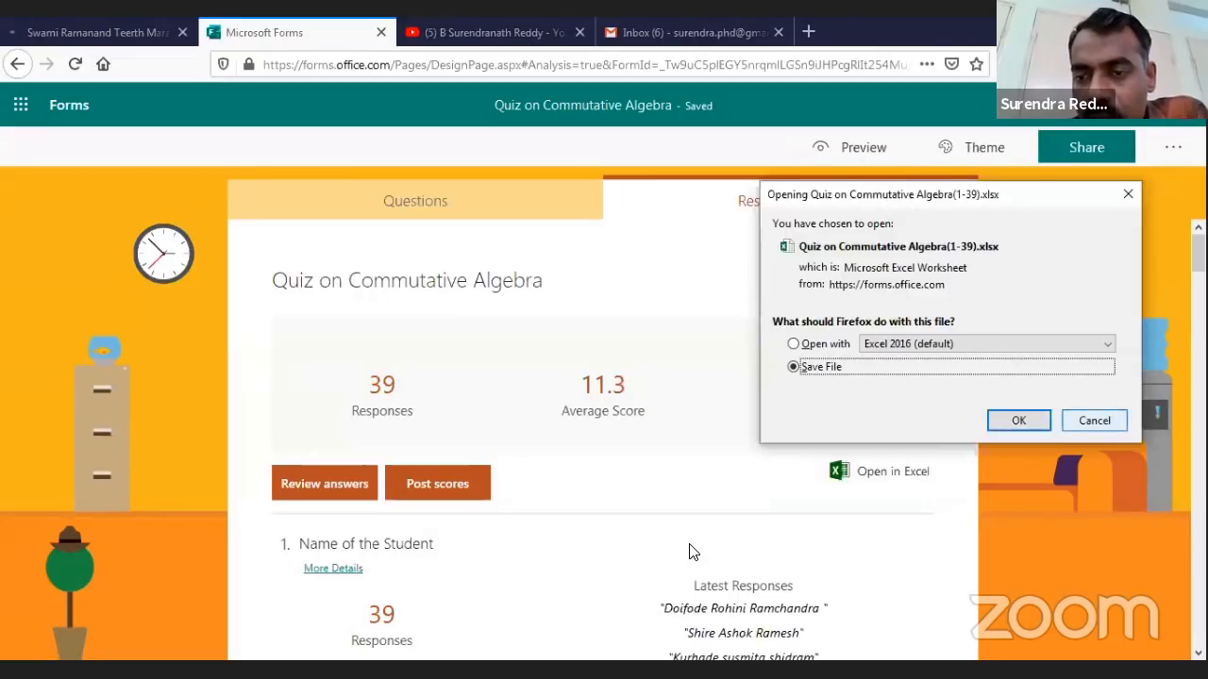
Dismiss the spreadsheet download prompt and bring up the extra response actions menu
key(Return)
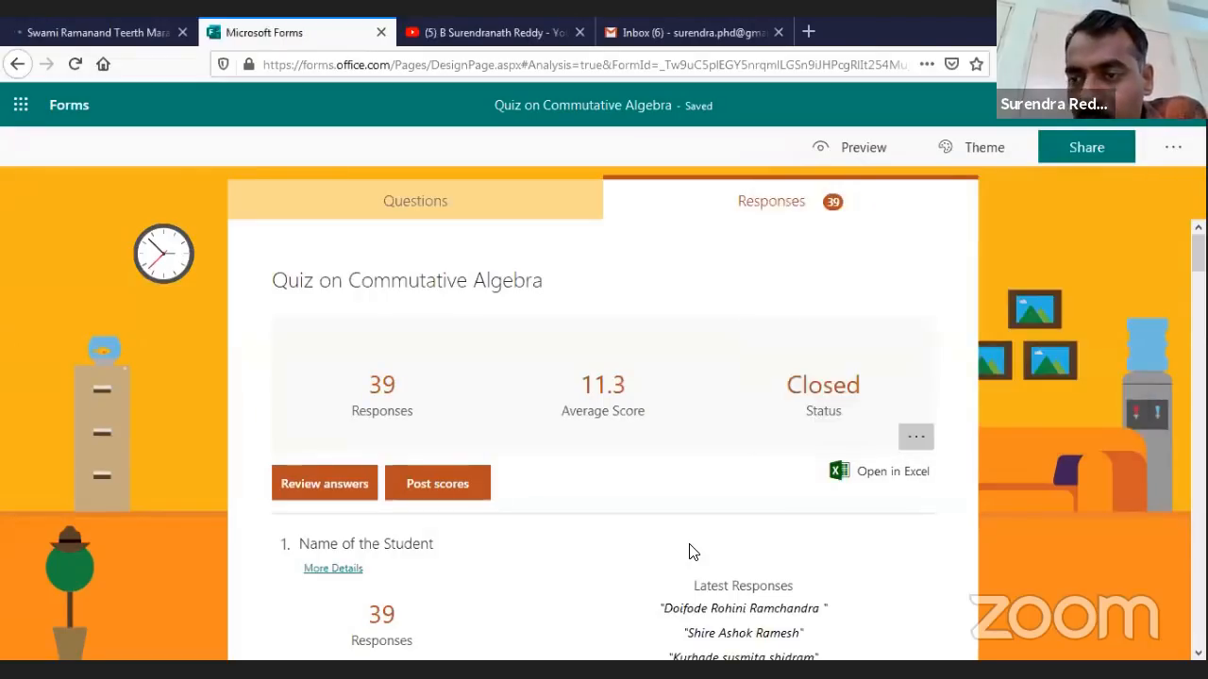
key(Return)
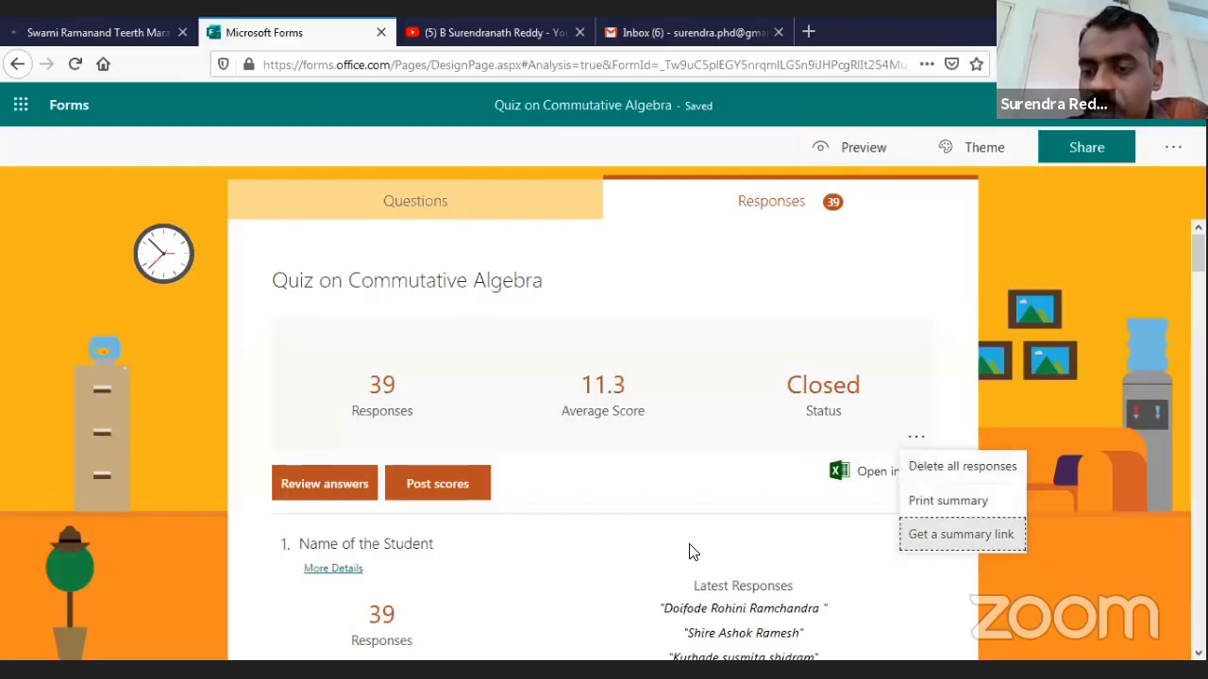
Generate a shareable summary link for the Commutative Algebra quiz responses
key(Return)
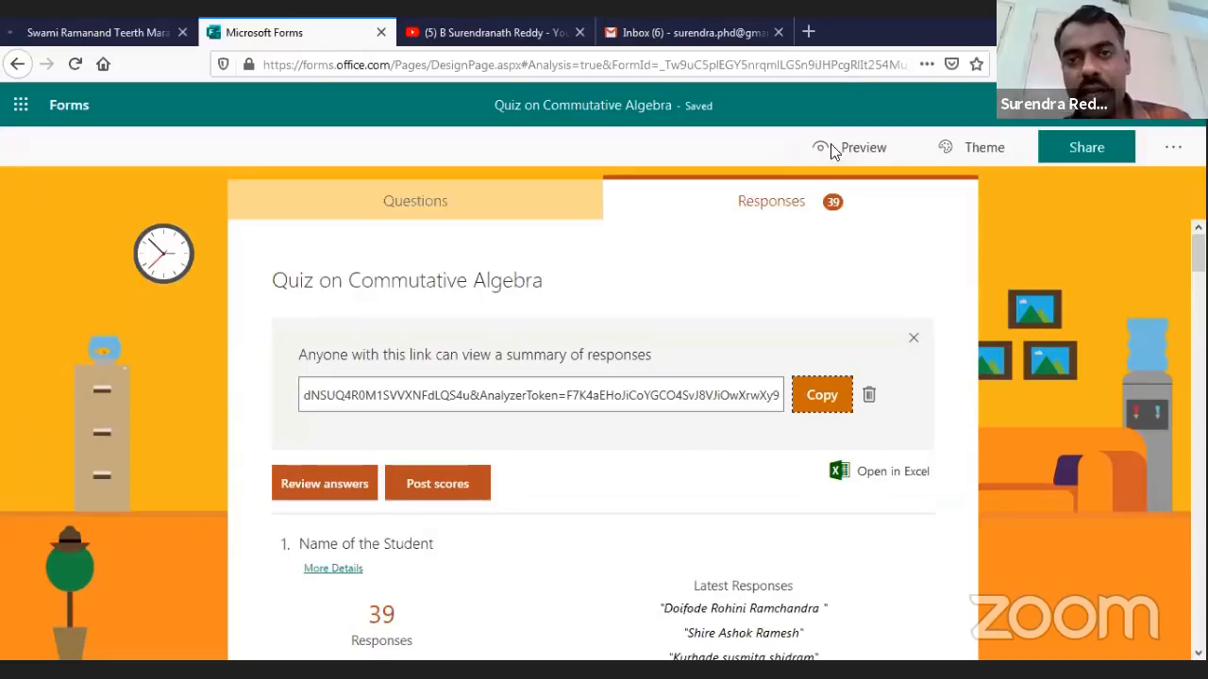
Load the copied summary link in a new browser tab
click(808, 32)
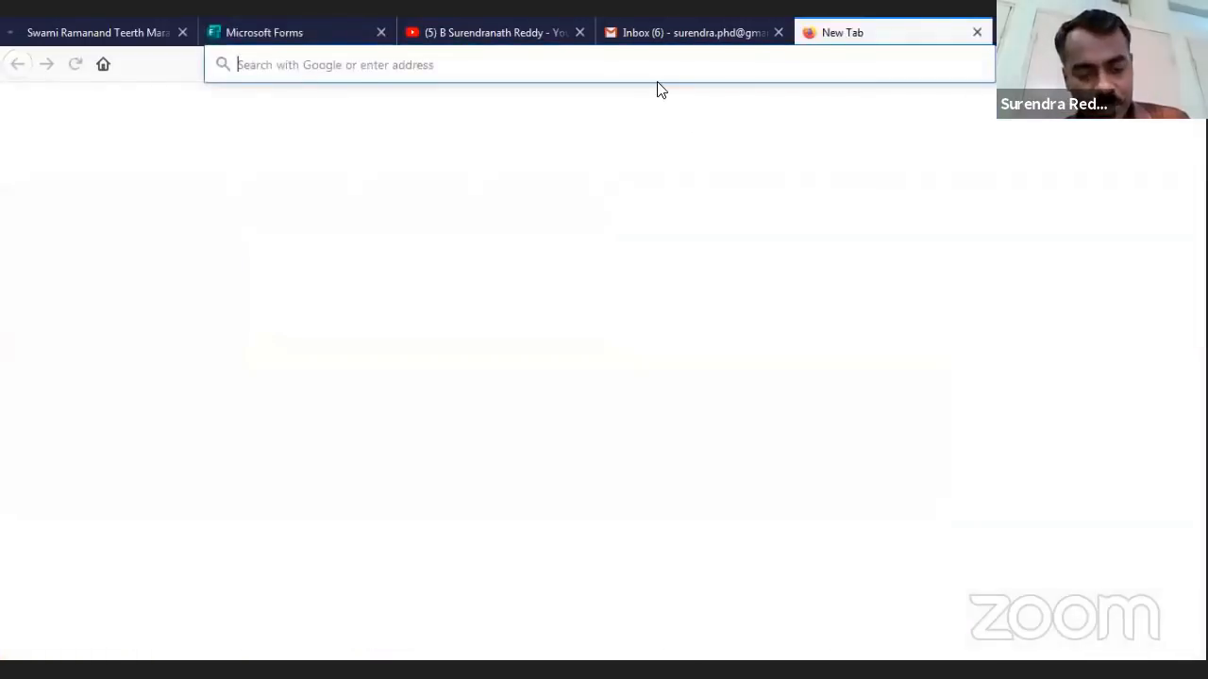
key(ctrl+v)
key(Return)
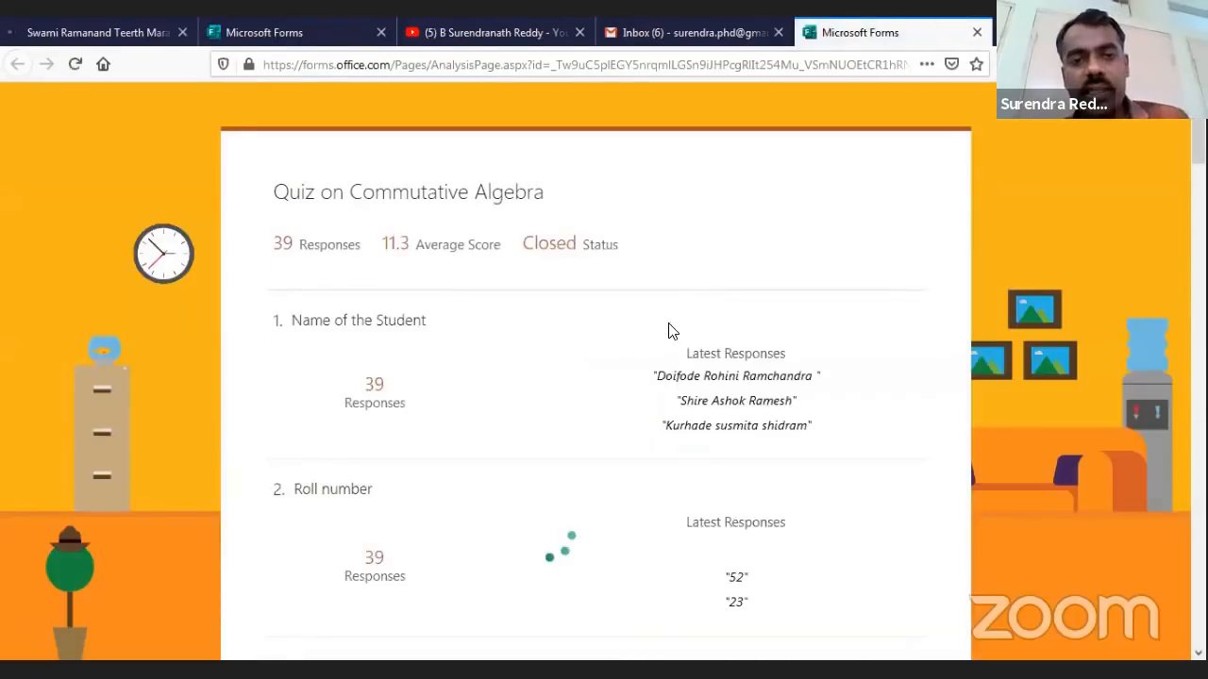
Review the shared summary page's charts, then close that tab
scroll(668, 330, down, 20)
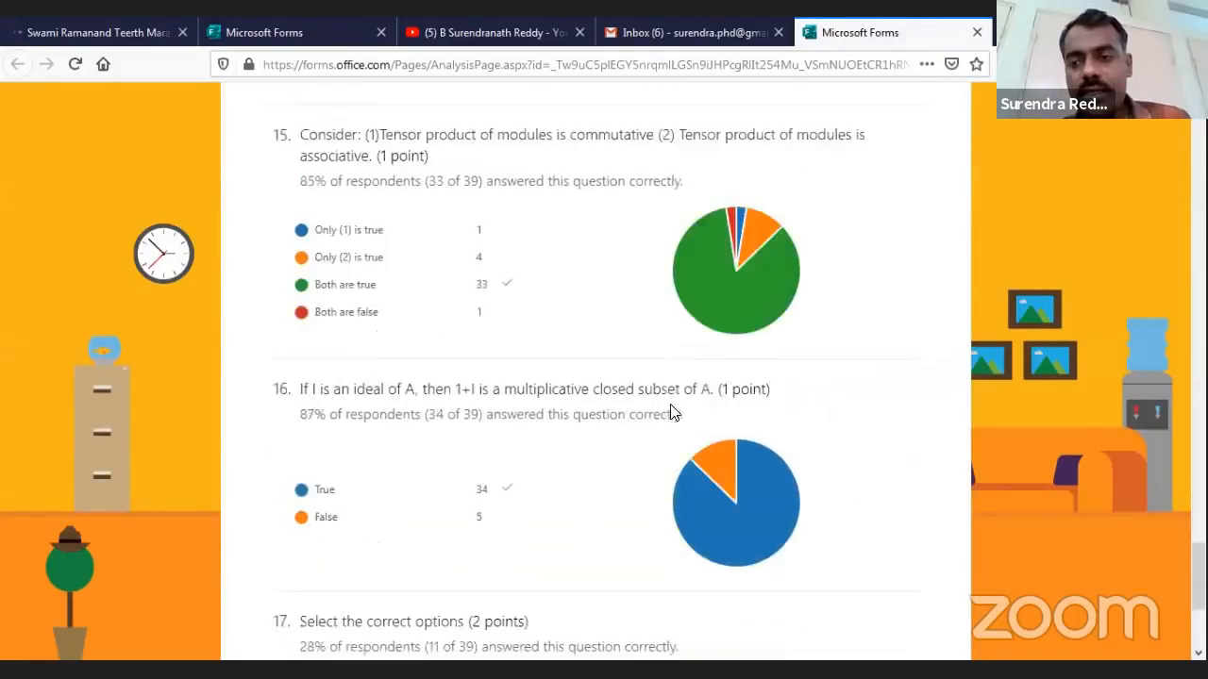
scroll(669, 425, down, 3)
scroll(666, 431, up, 20)
scroll(680, 434, down, 12)
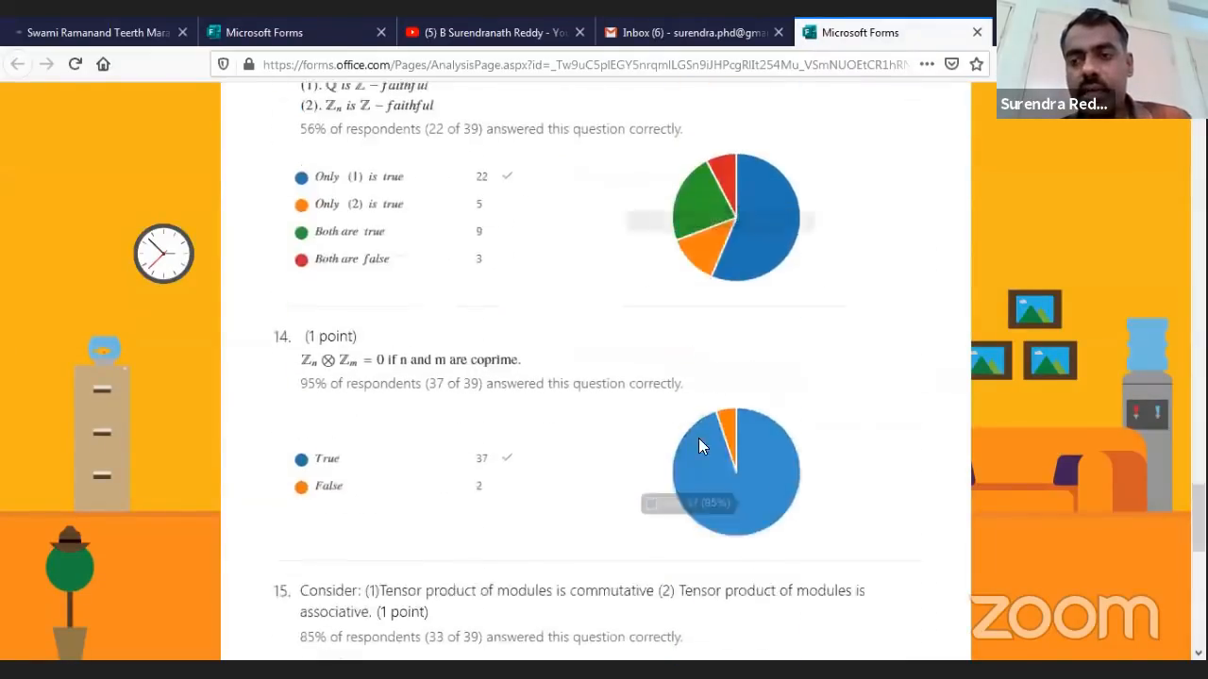
scroll(699, 446, down, 5)
scroll(699, 442, down, 2)
scroll(699, 441, up, 20)
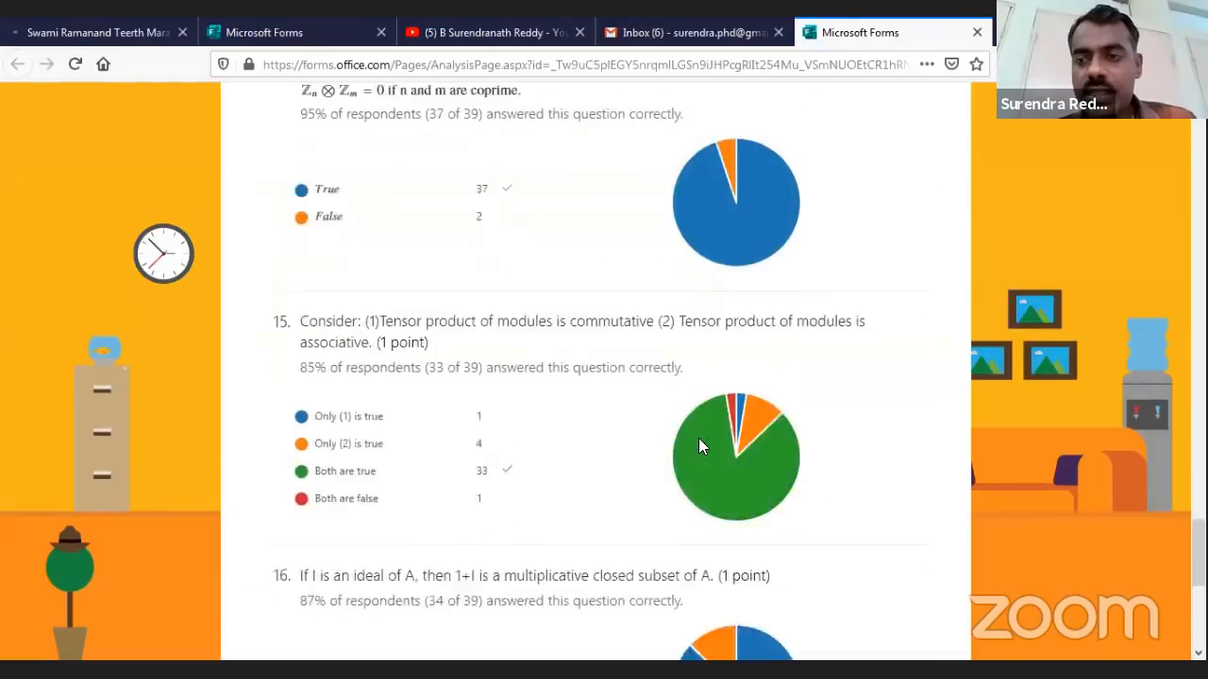
scroll(699, 446, up, 3)
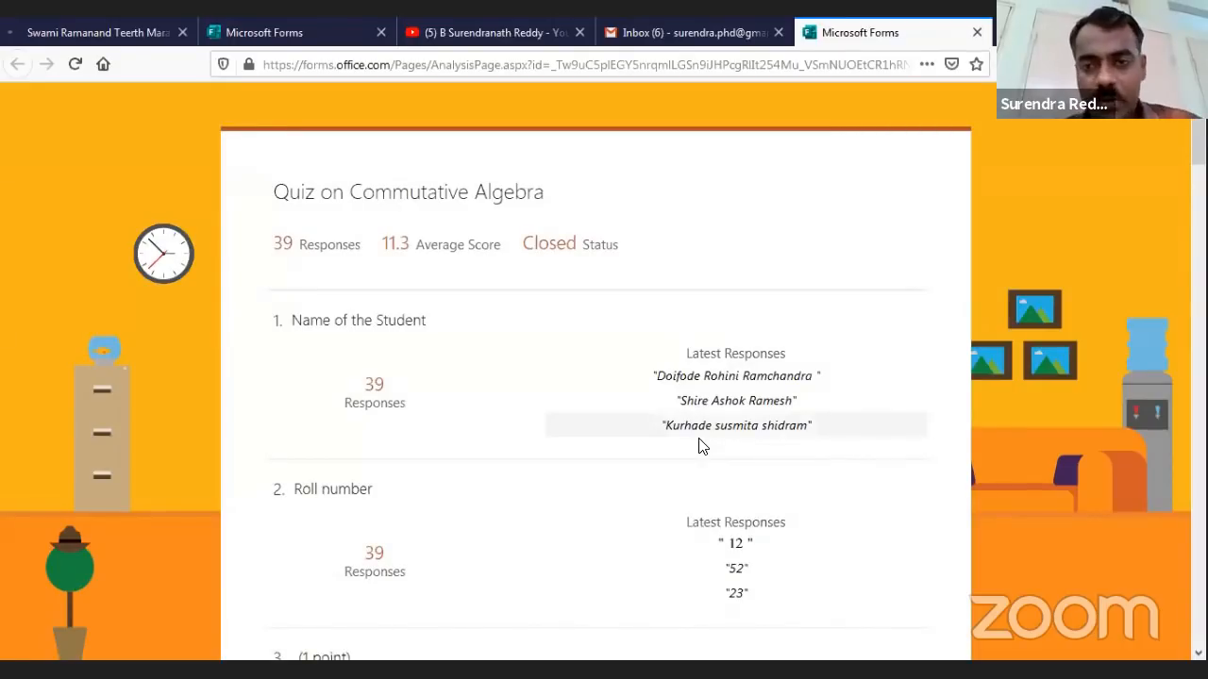
scroll(699, 445, down, 4)
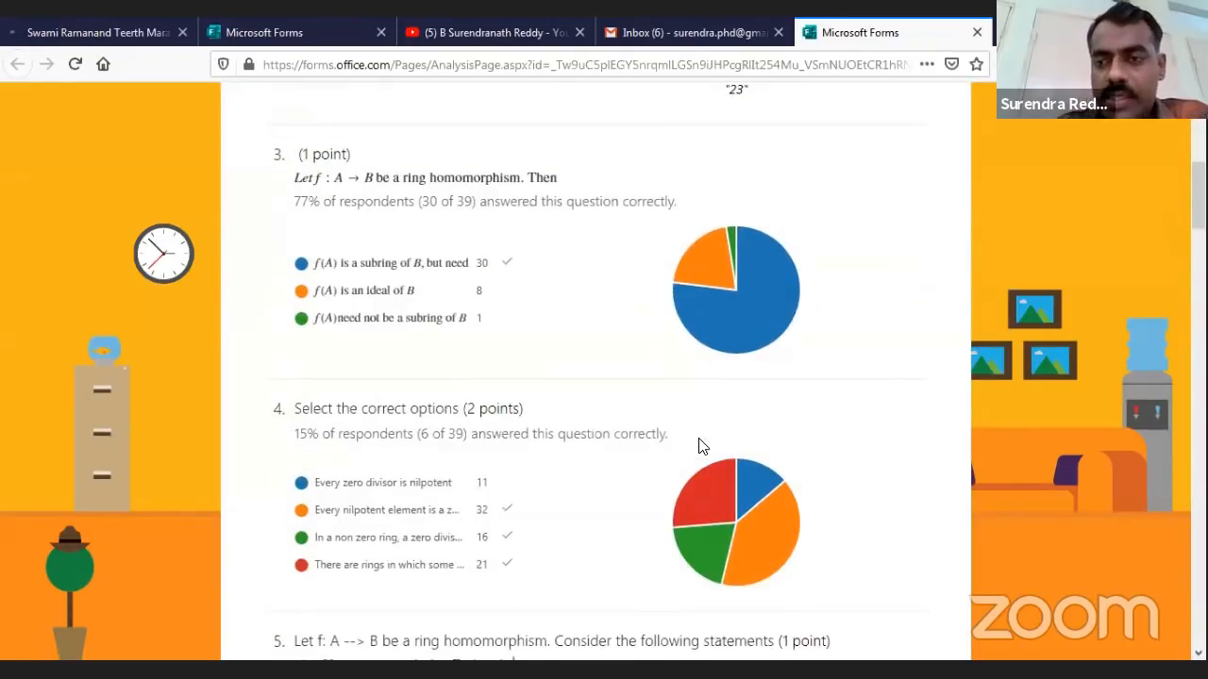
scroll(699, 445, down, 3)
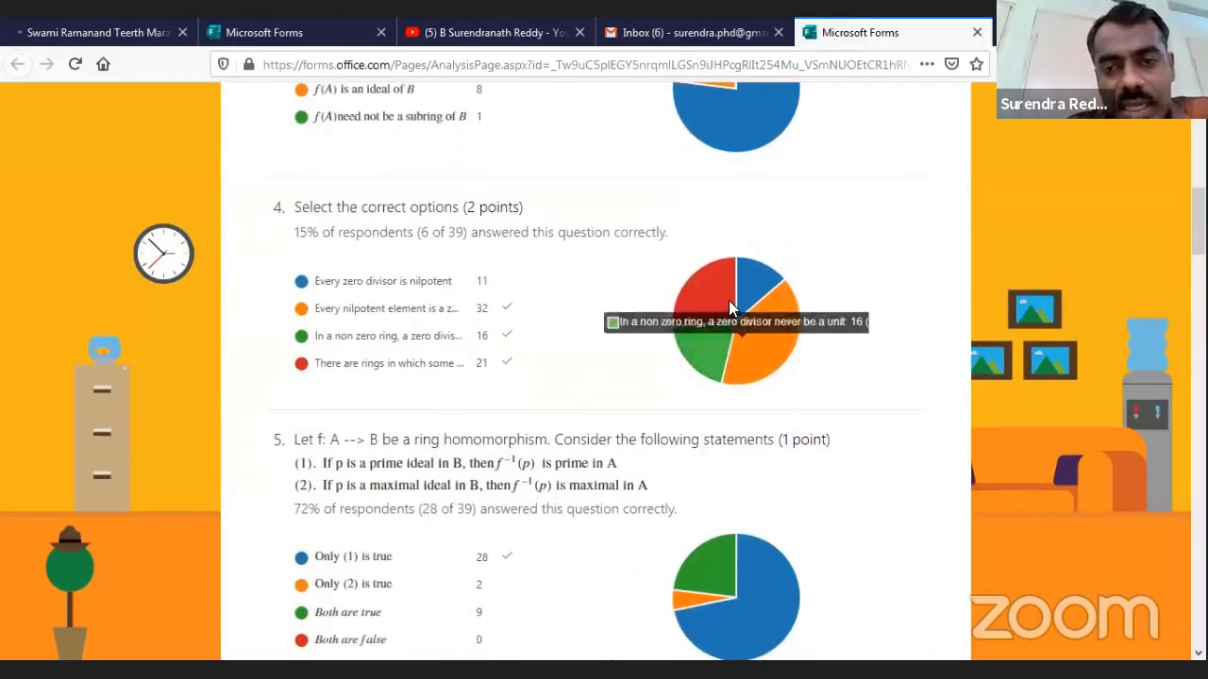
scroll(758, 332, down, 1)
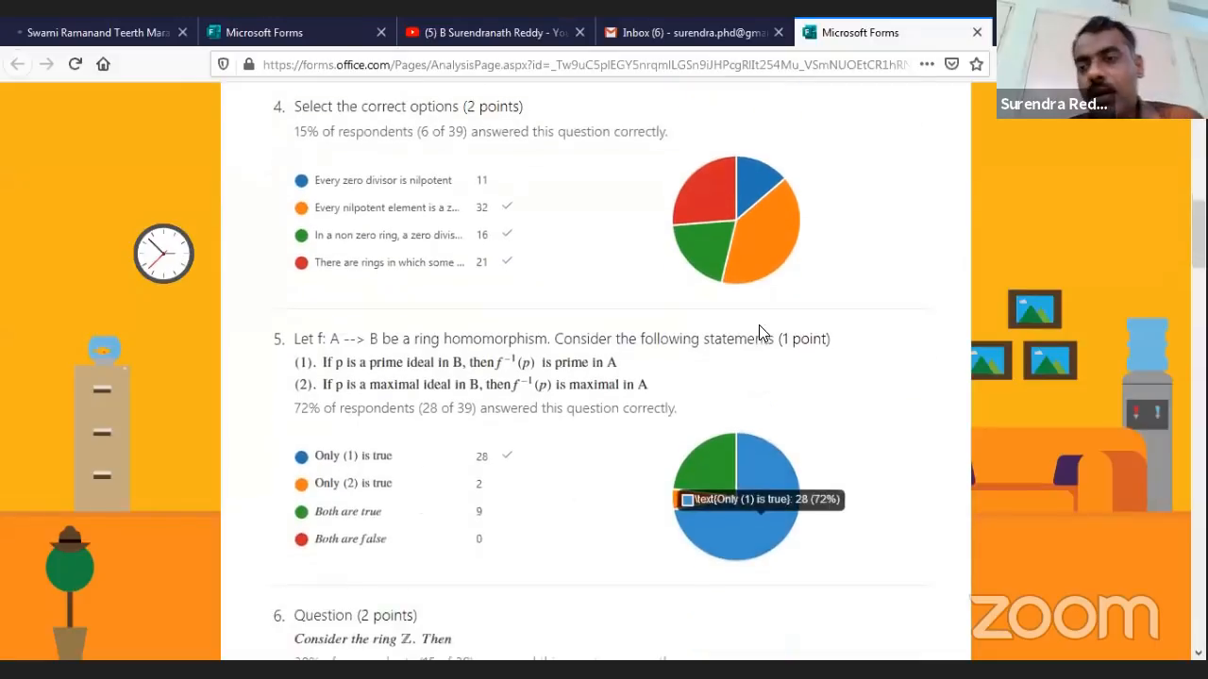
scroll(674, 248, up, 10)
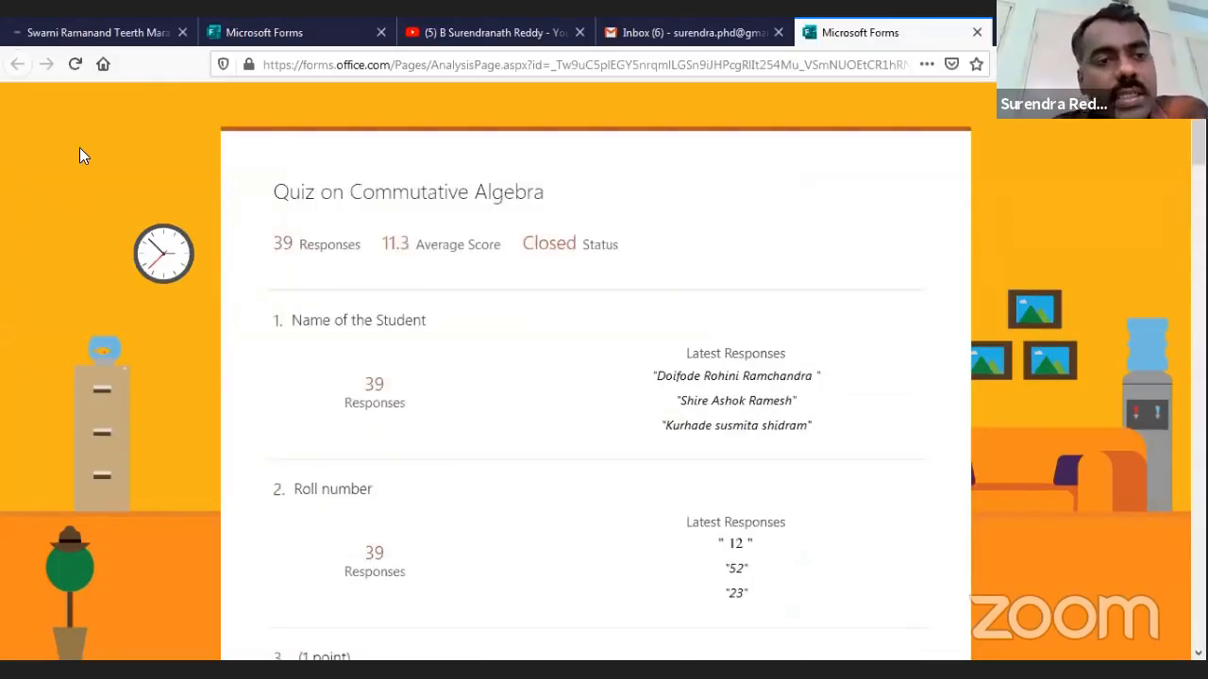
click(978, 33)
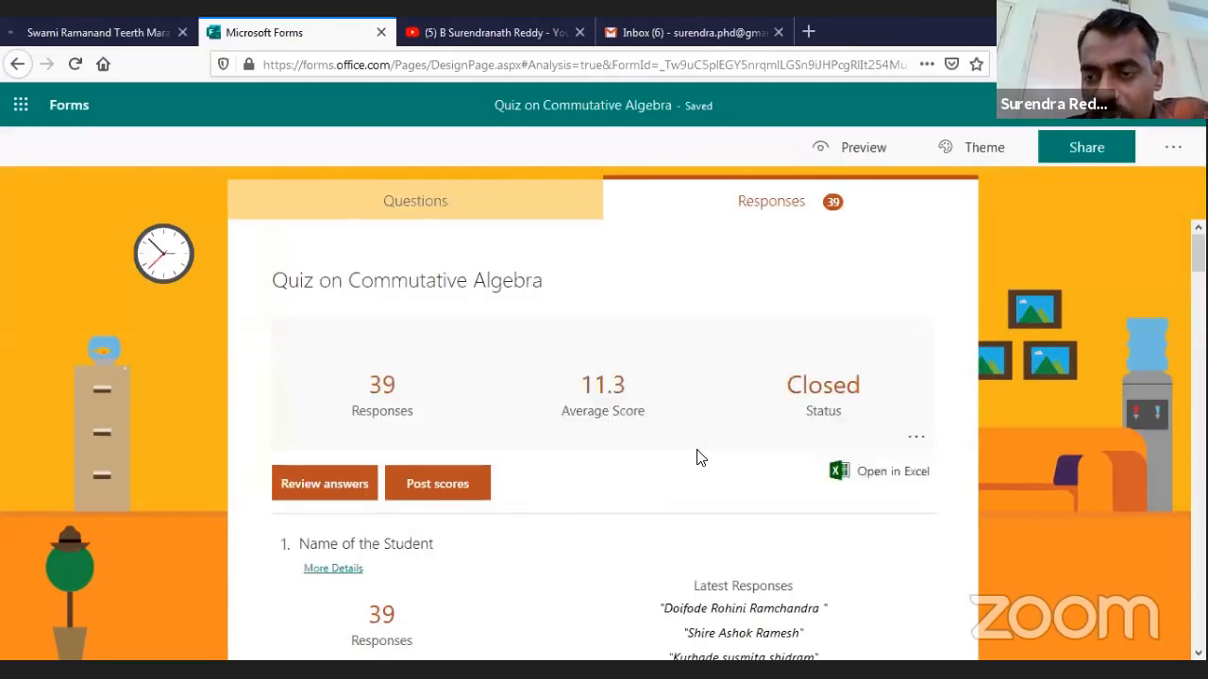
click(916, 437)
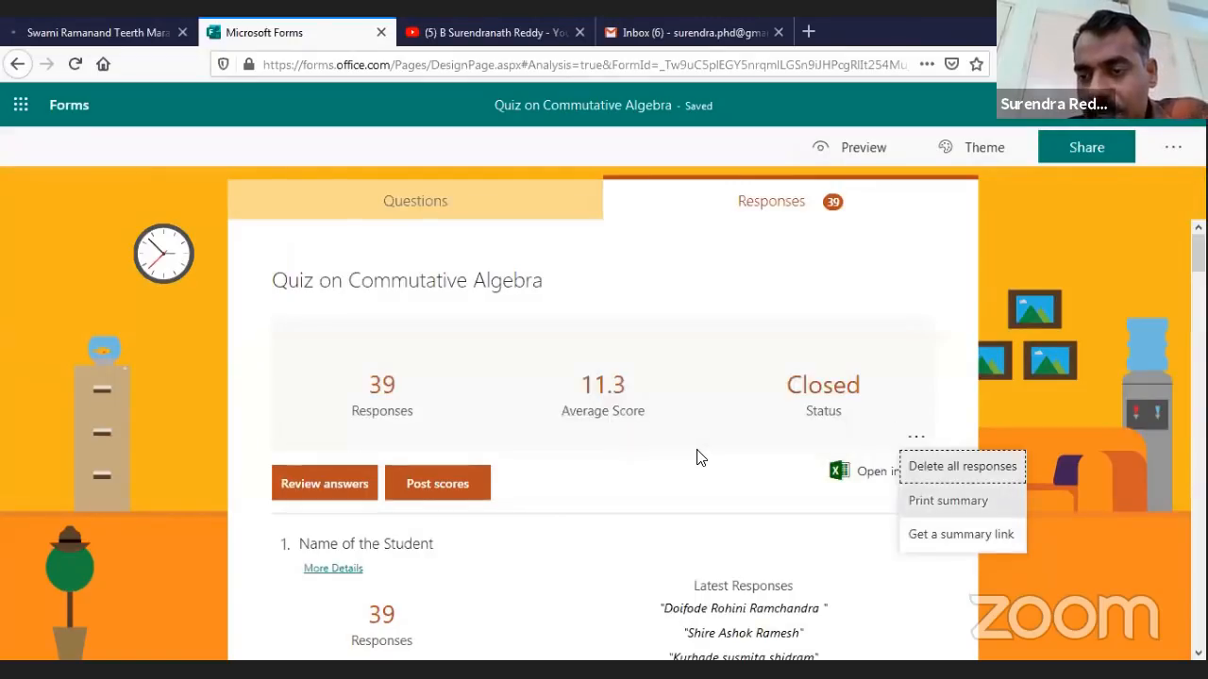
click(948, 501)
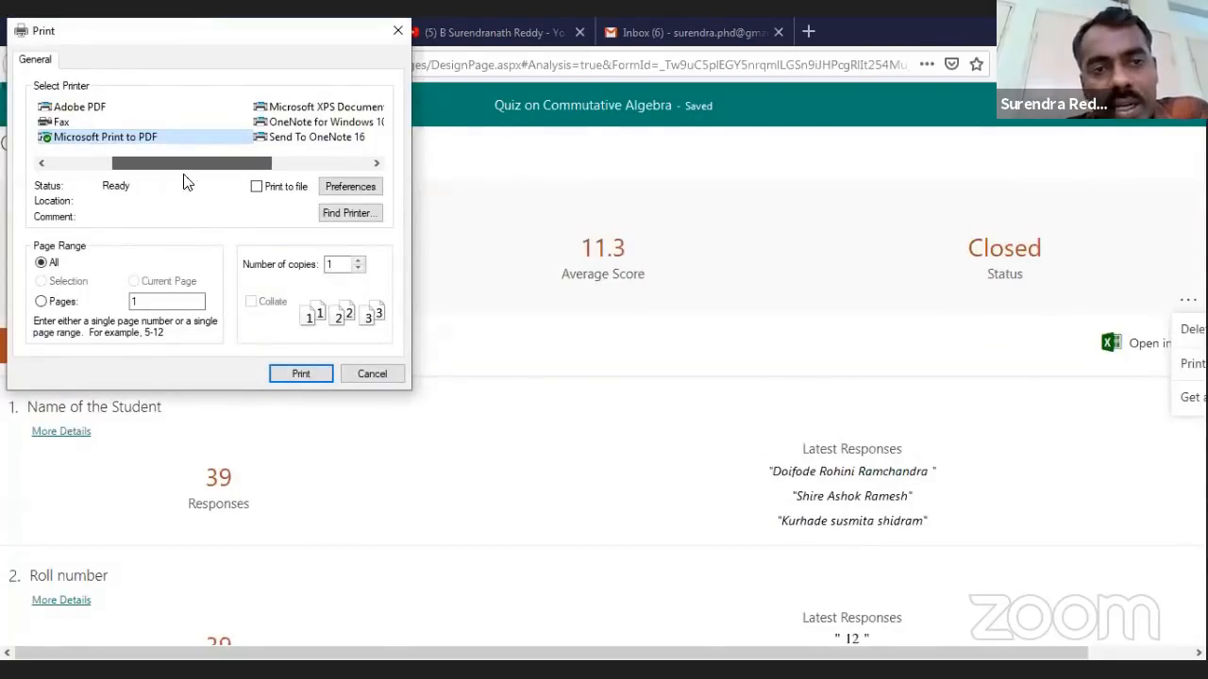
click(374, 375)
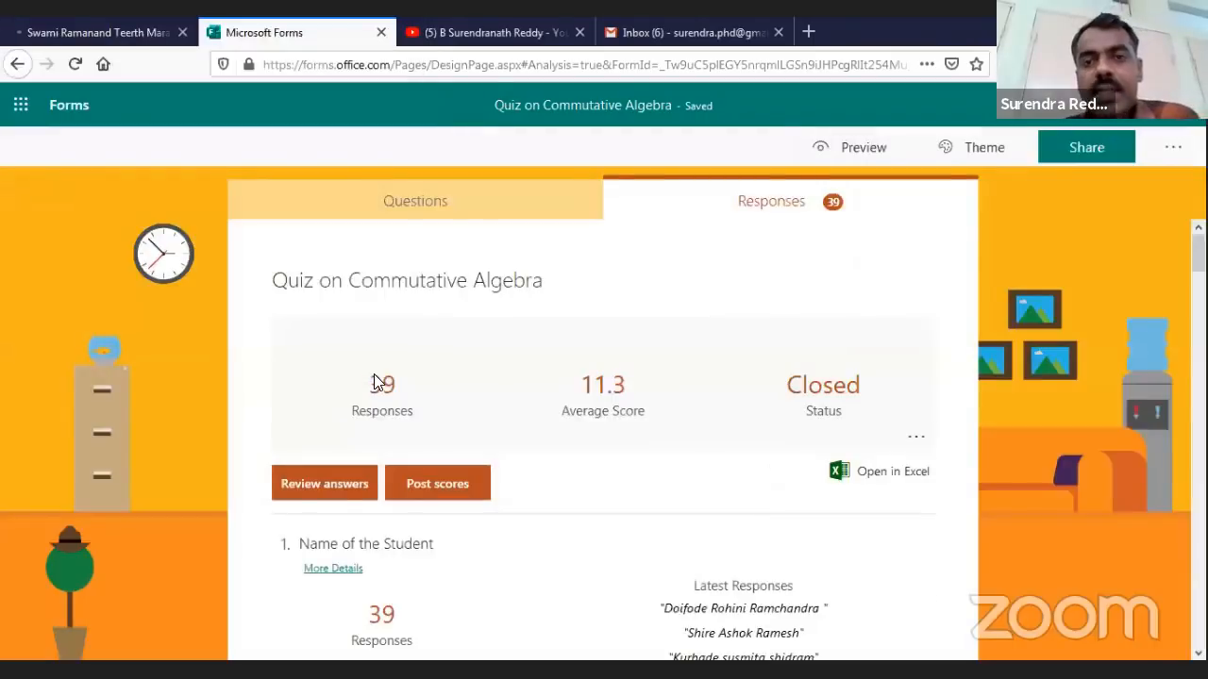